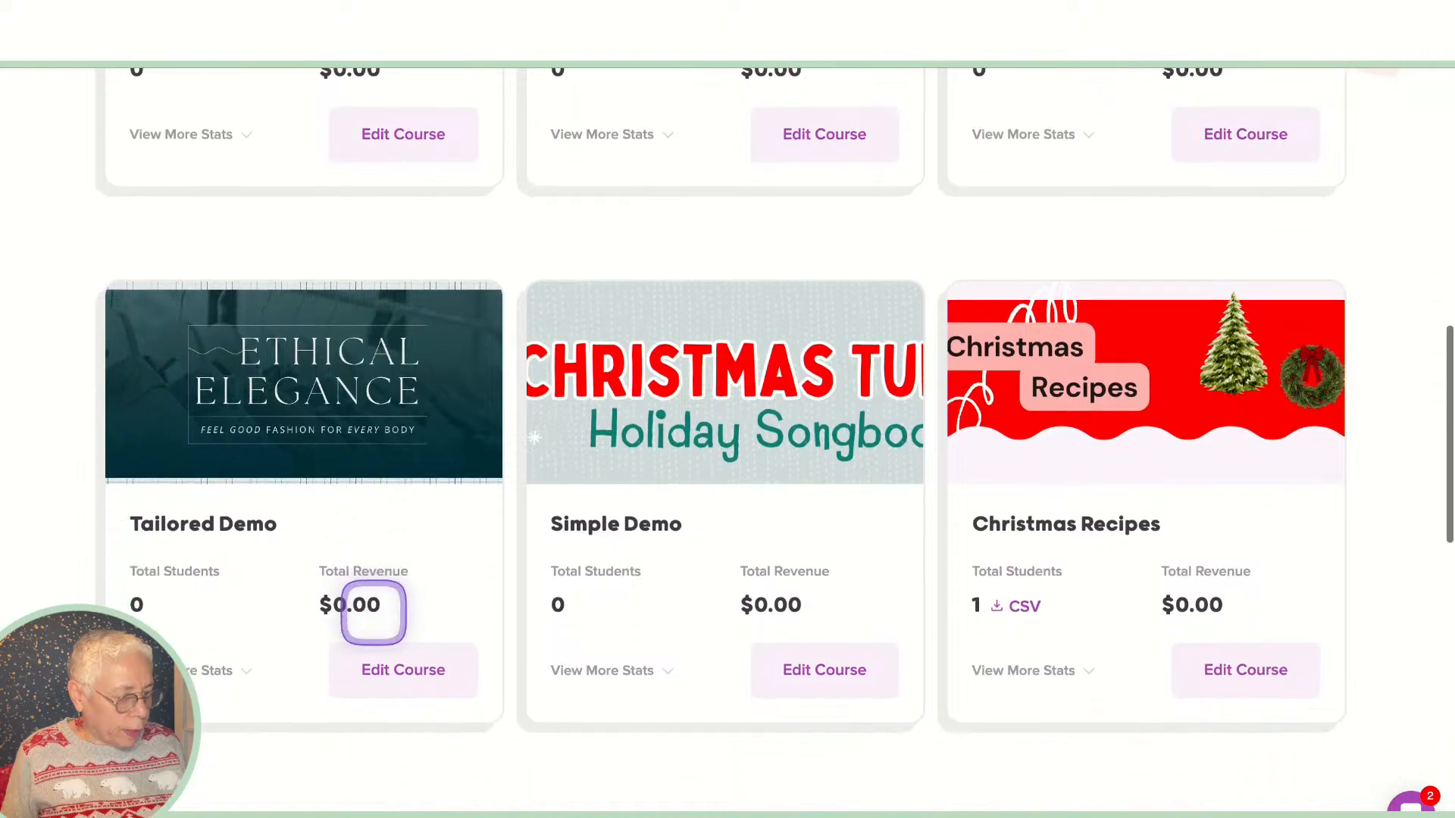
Step: Look through the existing courses on the course dashboard
scroll(373, 613, "down", 3)
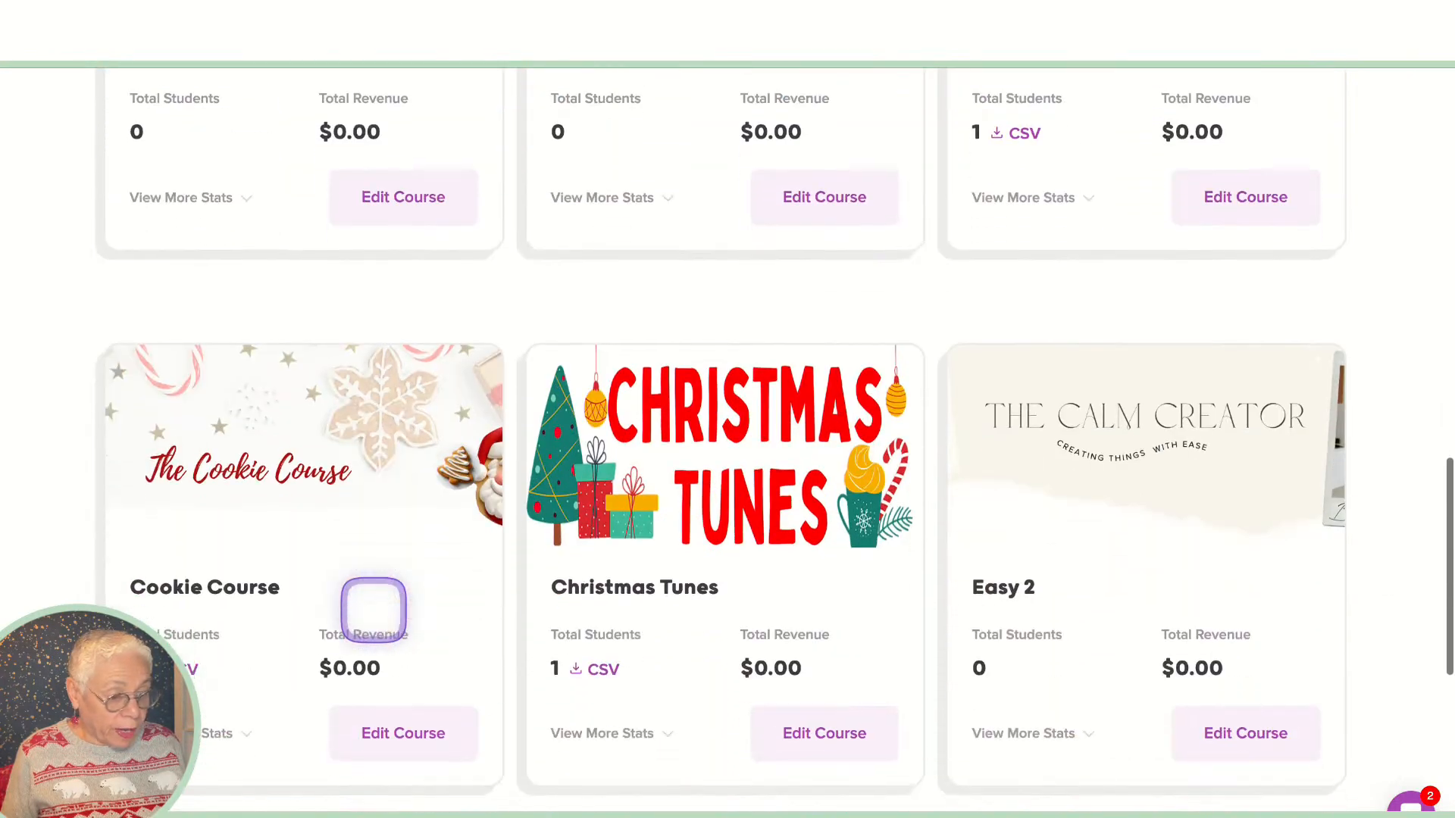
scroll(373, 611, "up", 7)
scroll(374, 610, "up", 10)
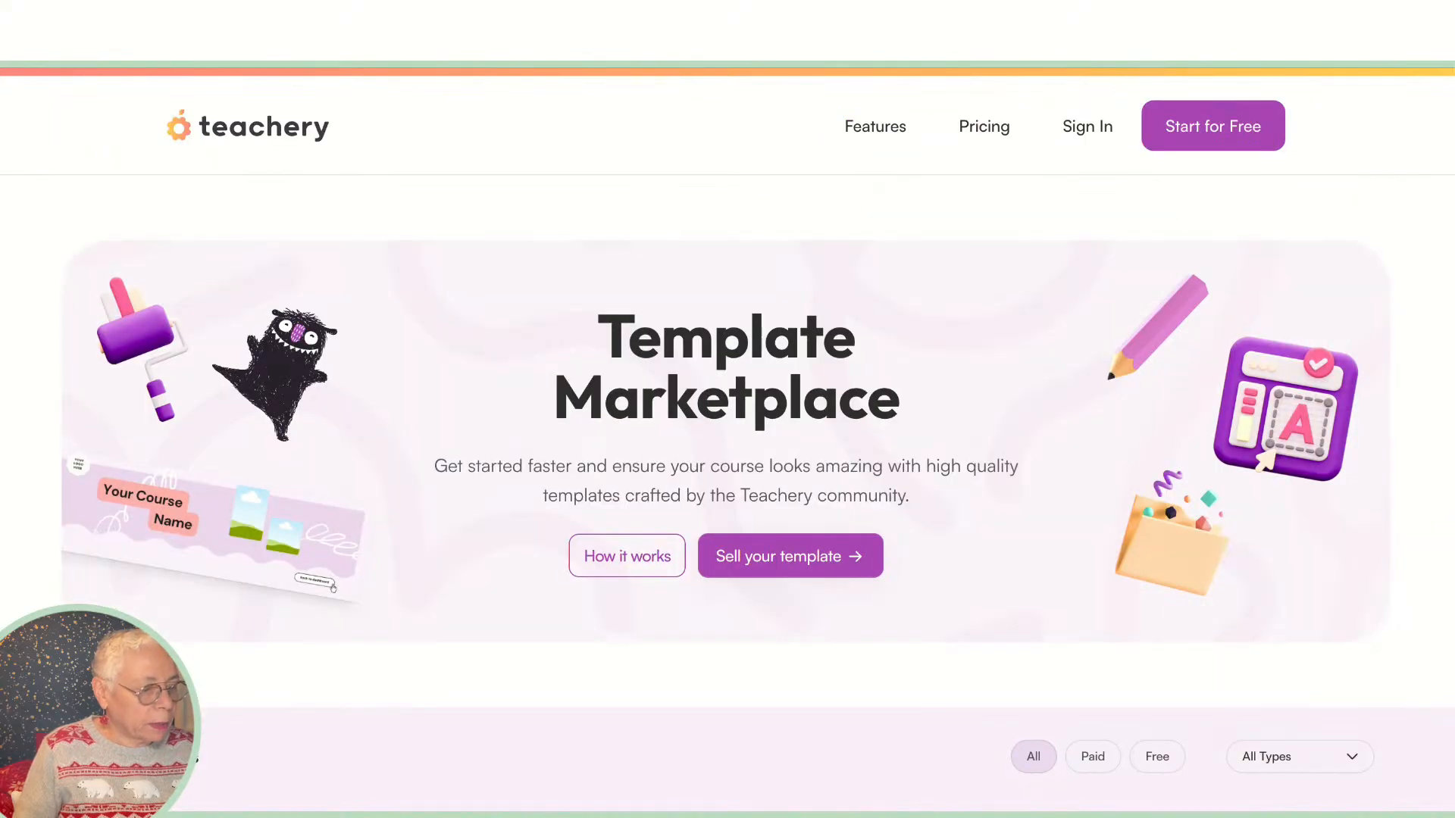
Step: Open The Calm Creator course template from the Template Marketplace and return to the marketplace
scroll(721, 552, "down", 3)
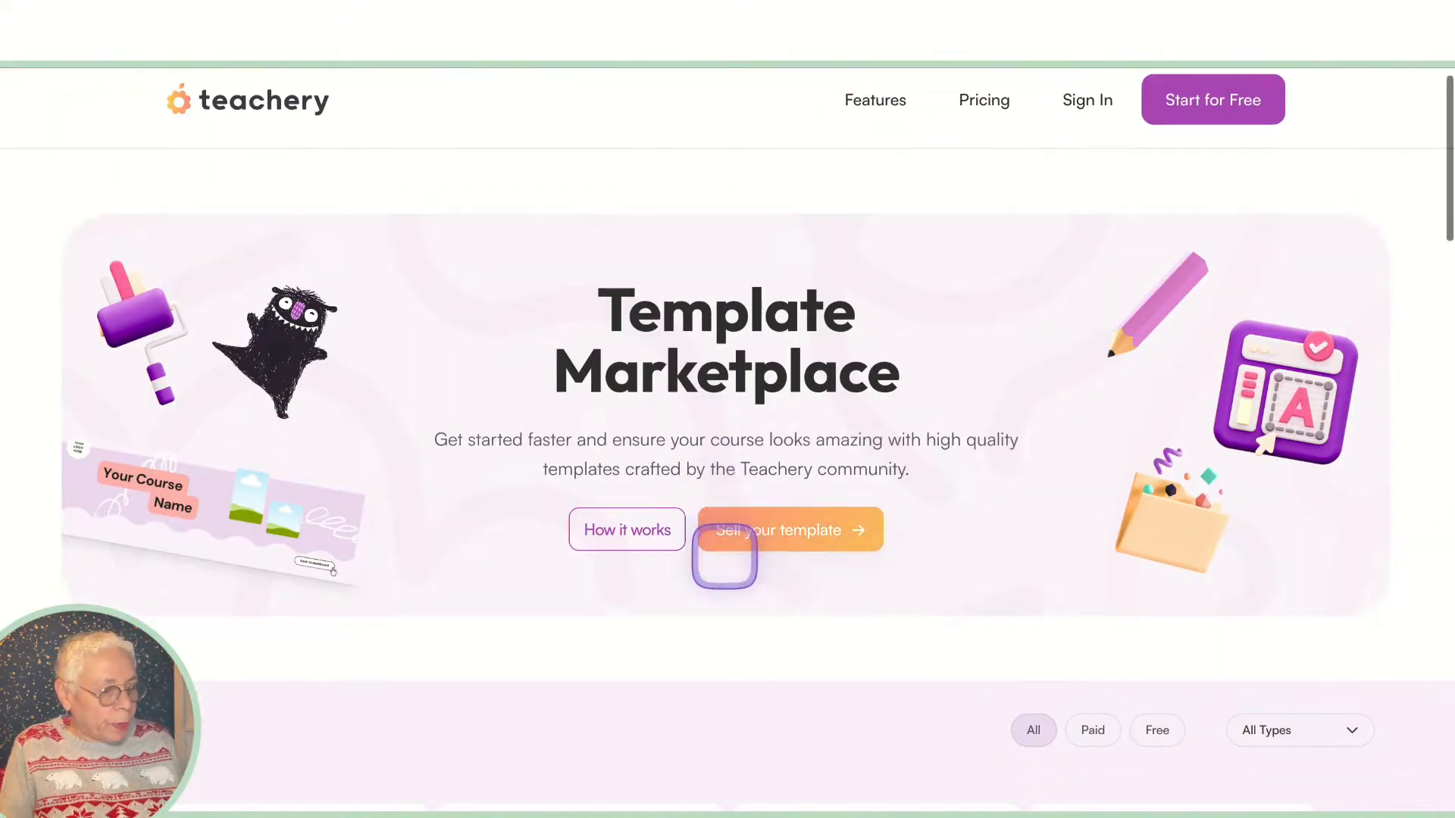
scroll(723, 557, "down", 1)
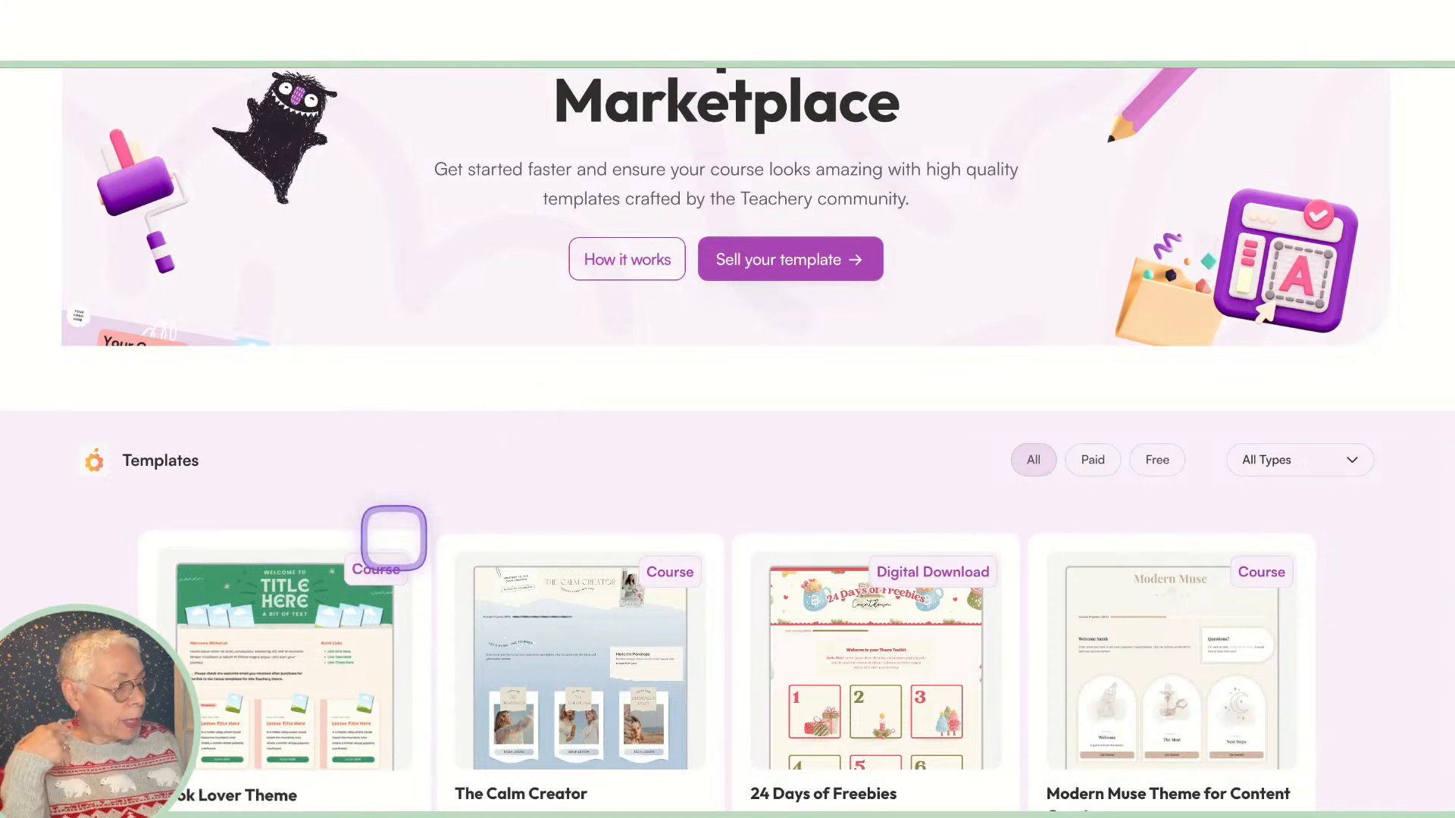
scroll(394, 519, "down", 1)
scroll(396, 512, "down", 2)
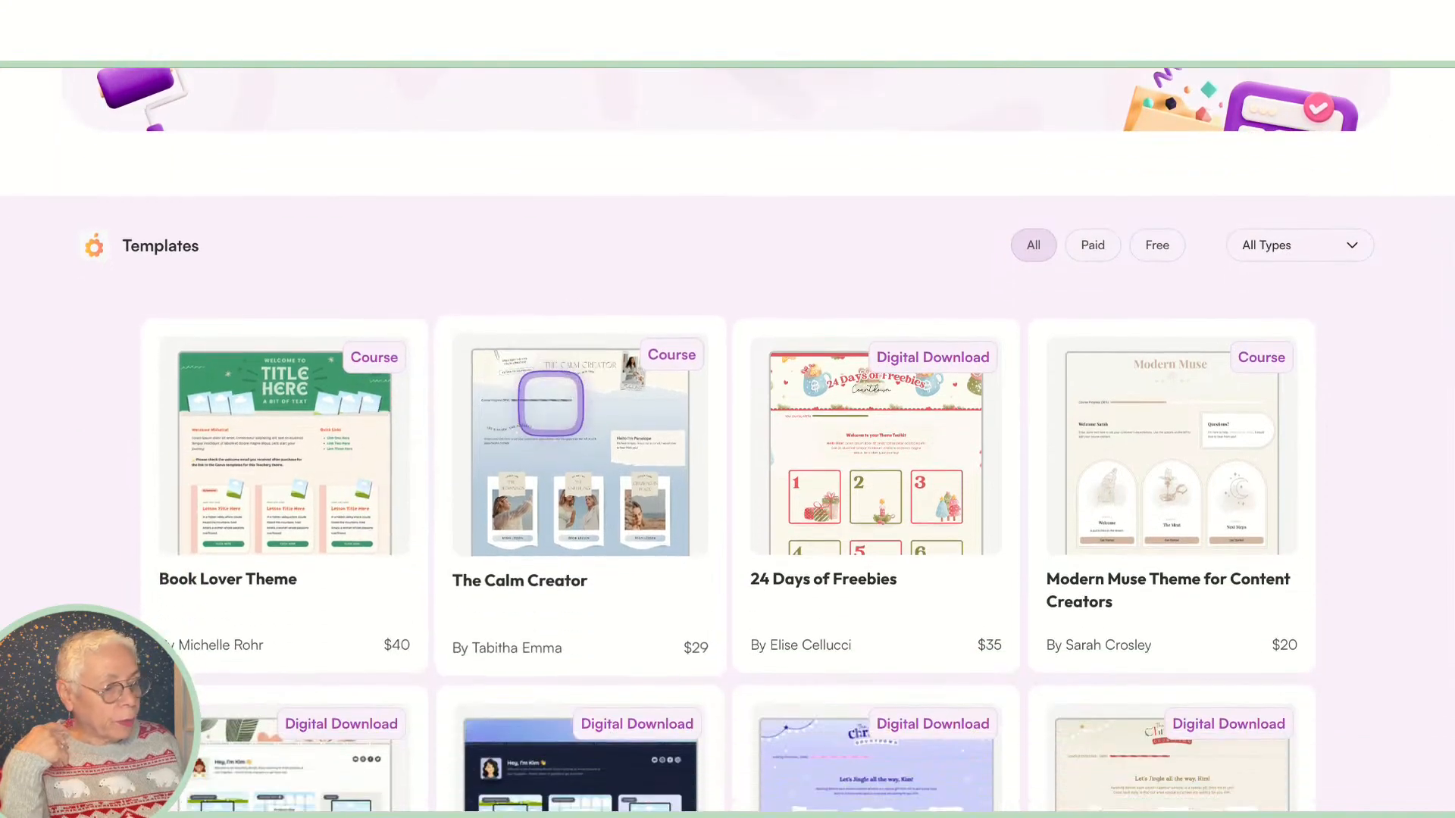
left_click(552, 406)
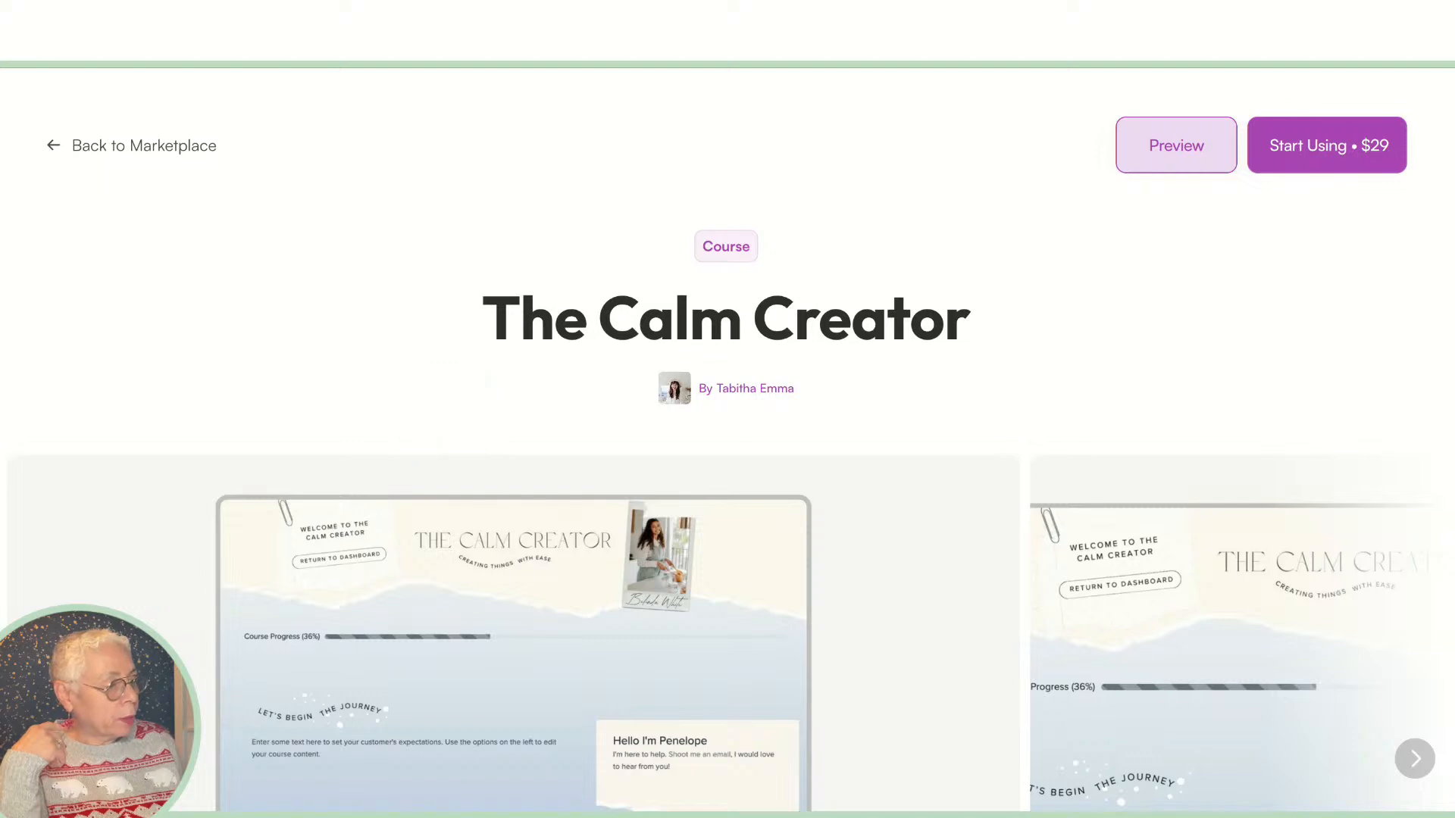
left_click(110, 143)
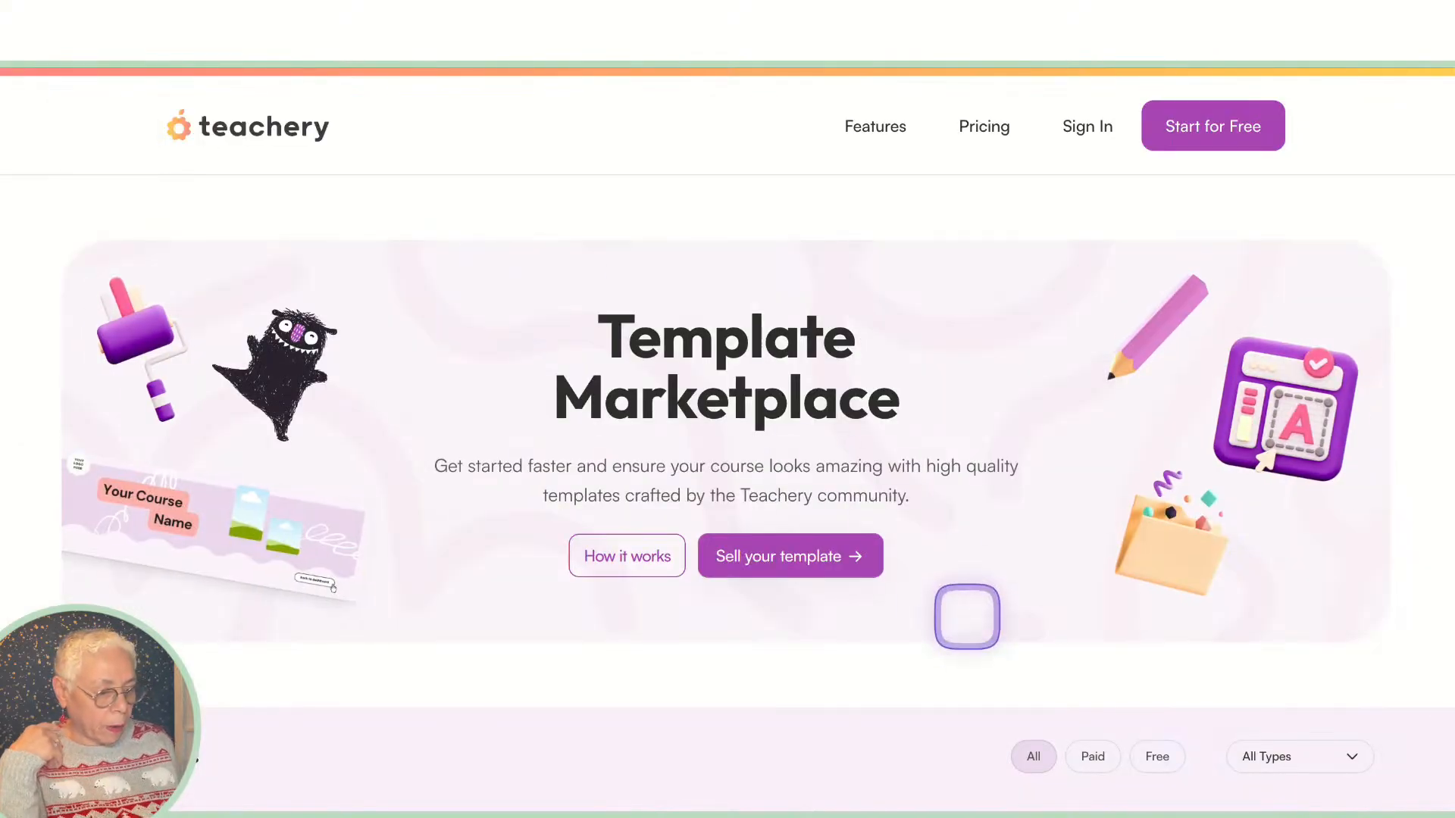
Step: Browse the marketplace's complete template listing, covering courses, memberships, client portals and digital downloads
scroll(967, 616, "down", 6)
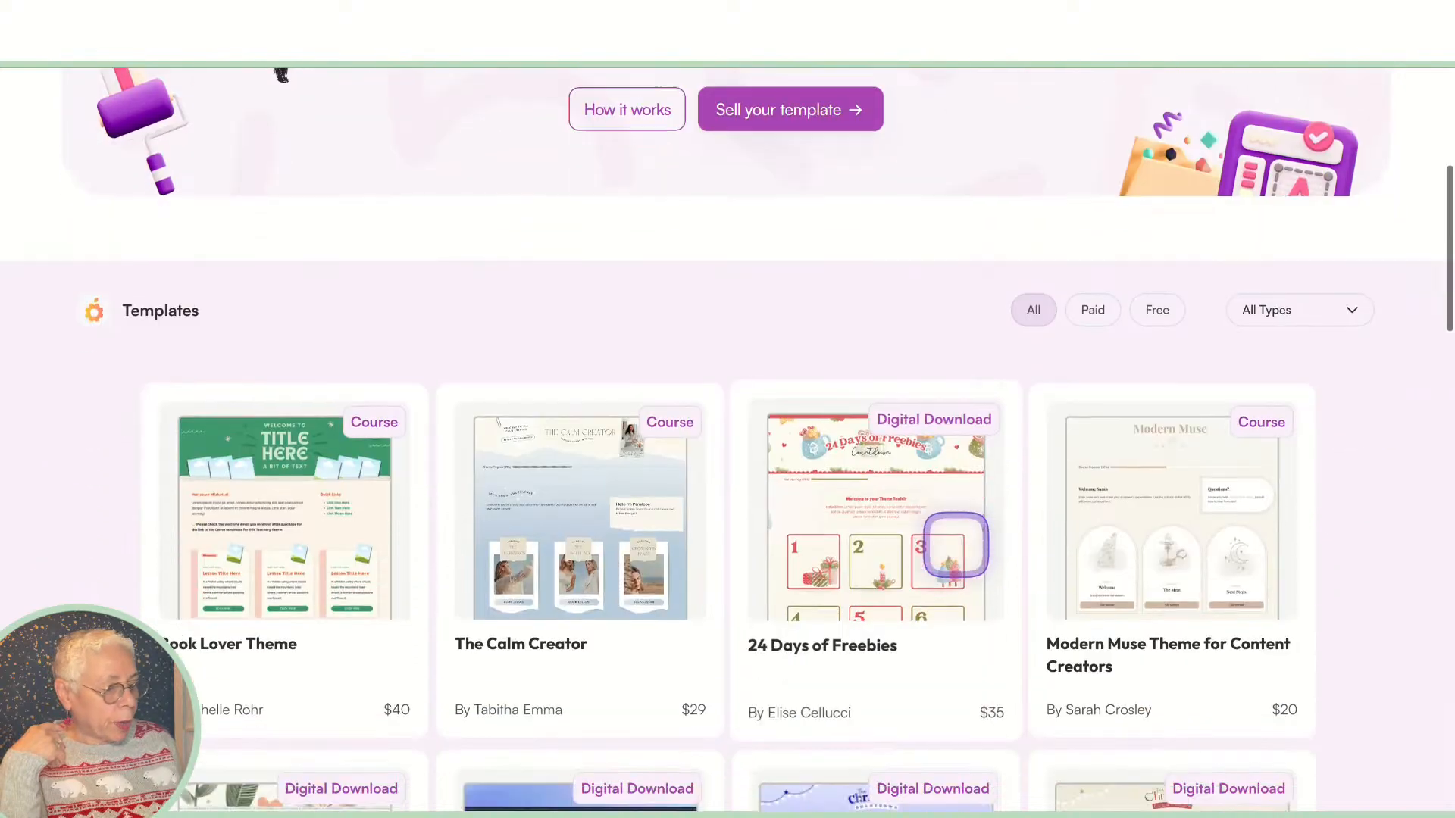
scroll(956, 546, "down", 2)
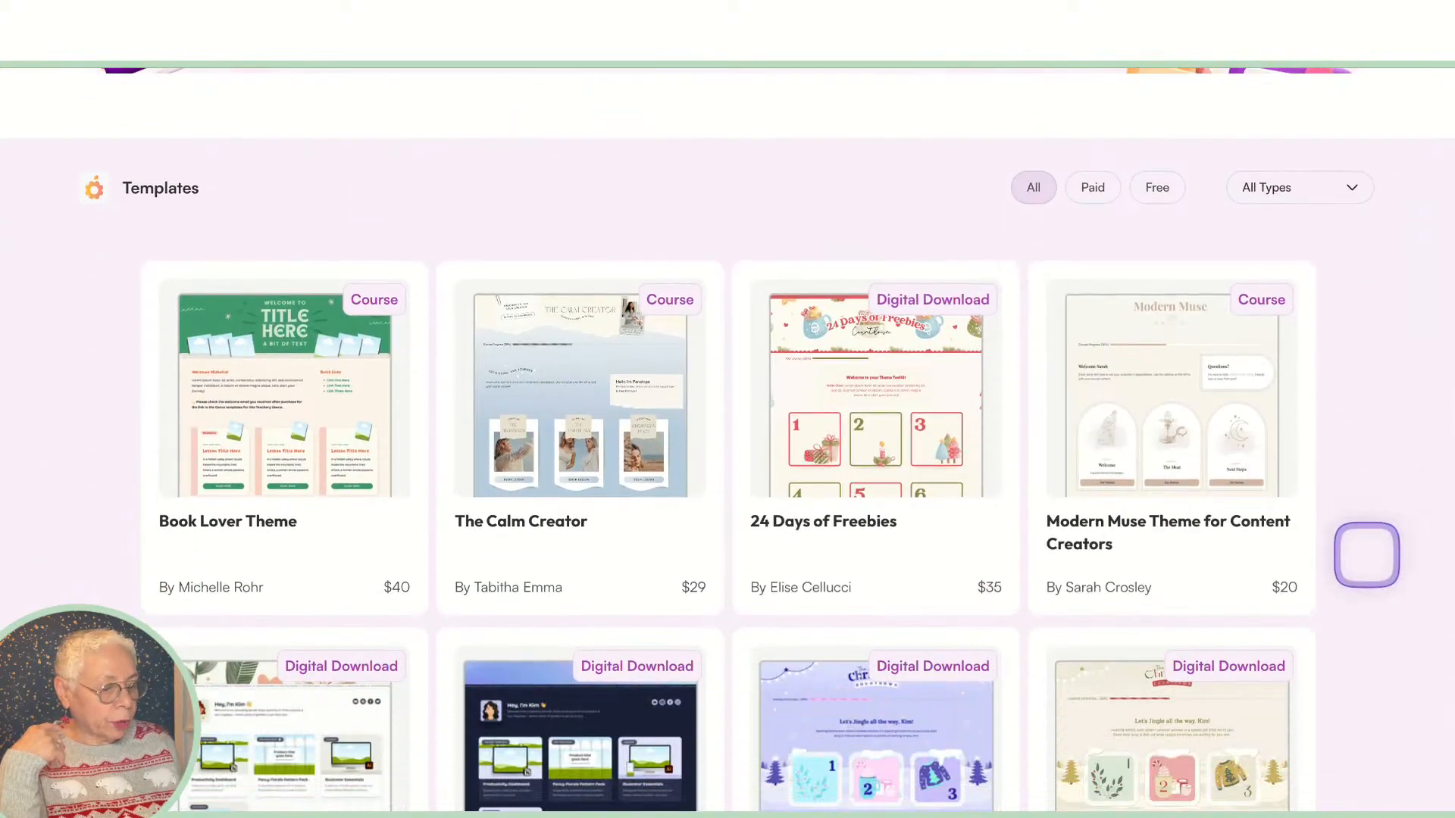
scroll(1366, 554, "down", 10)
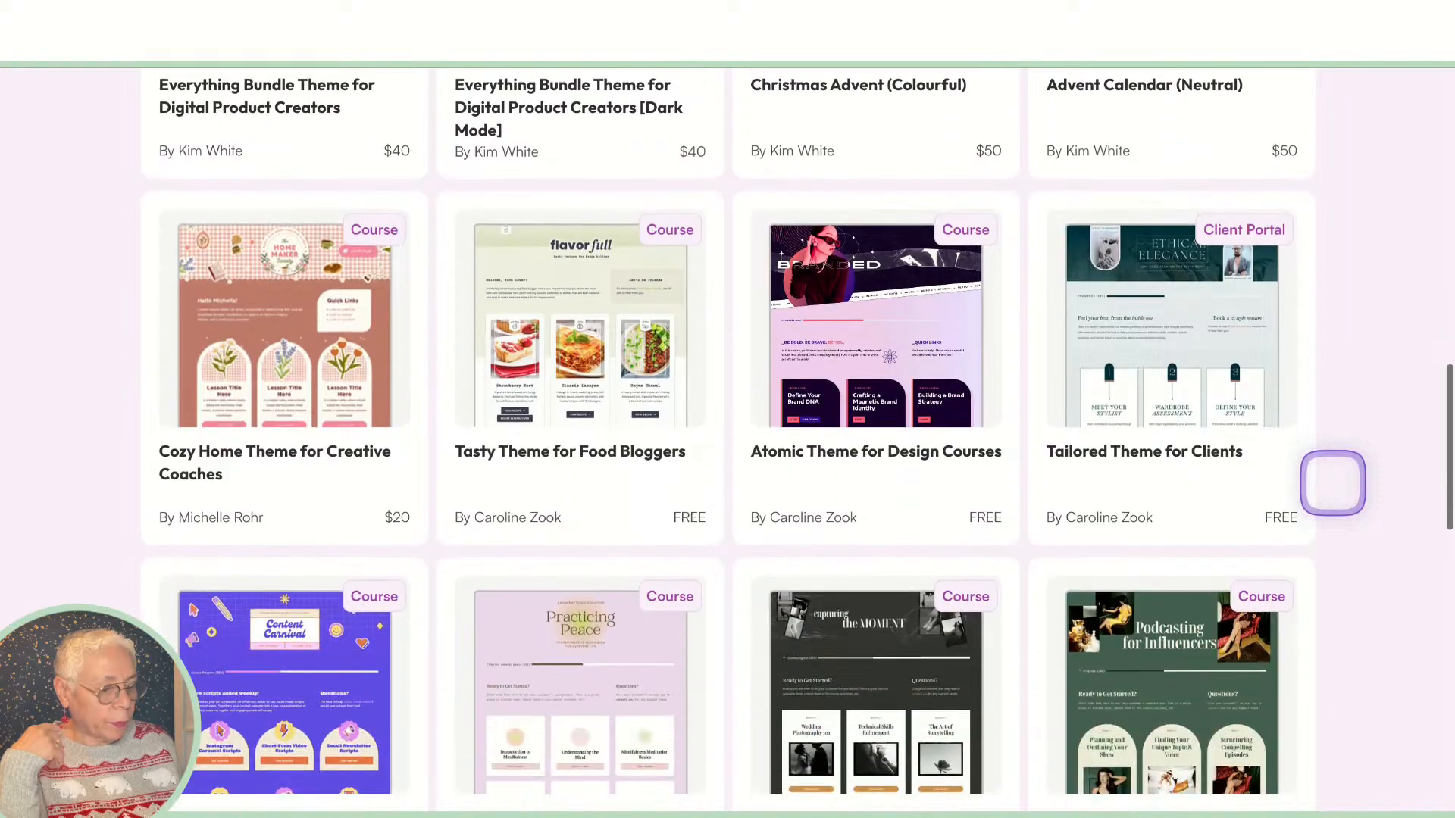
scroll(1333, 482, "down", 7)
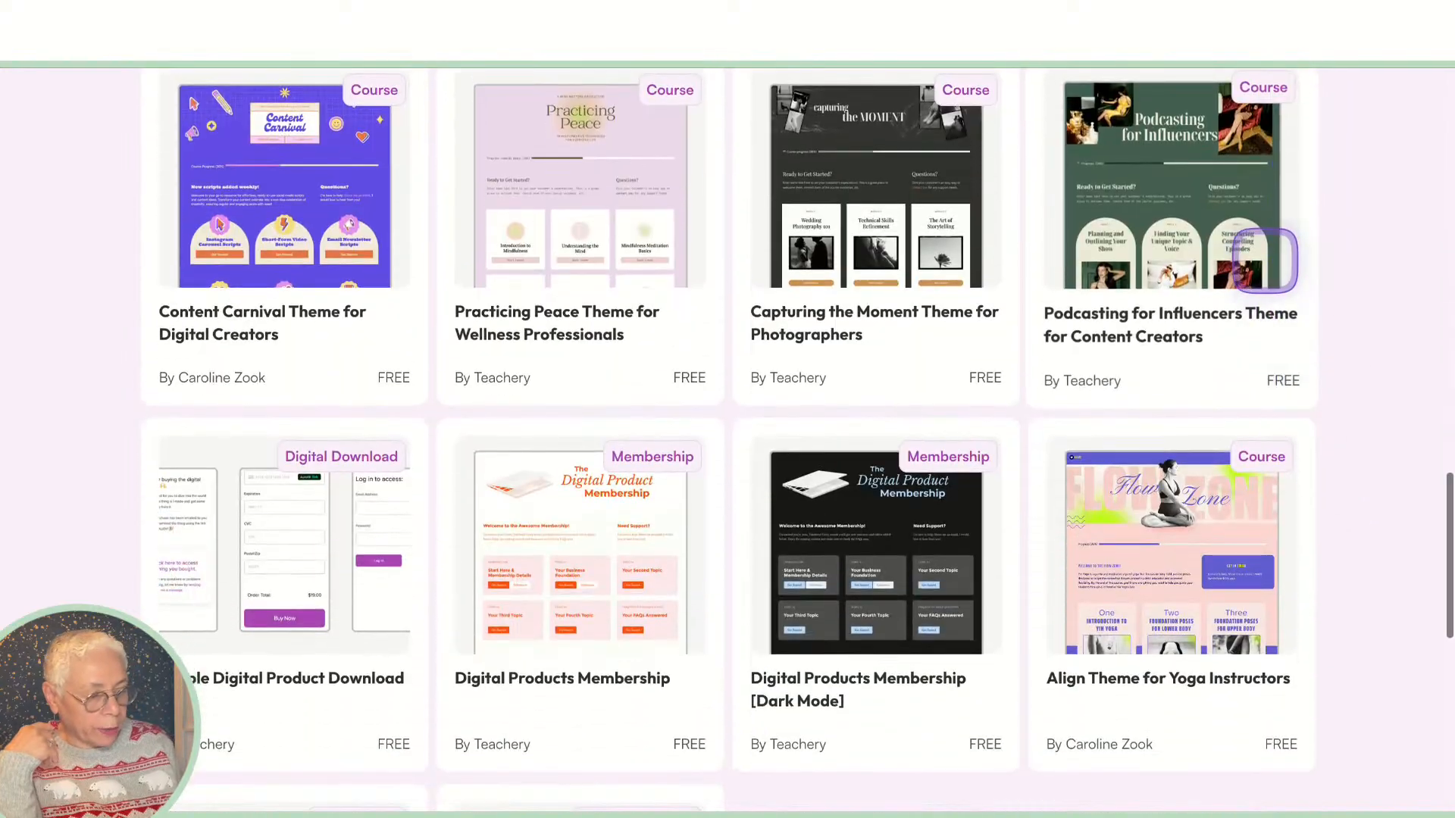
scroll(1380, 433, "down", 3)
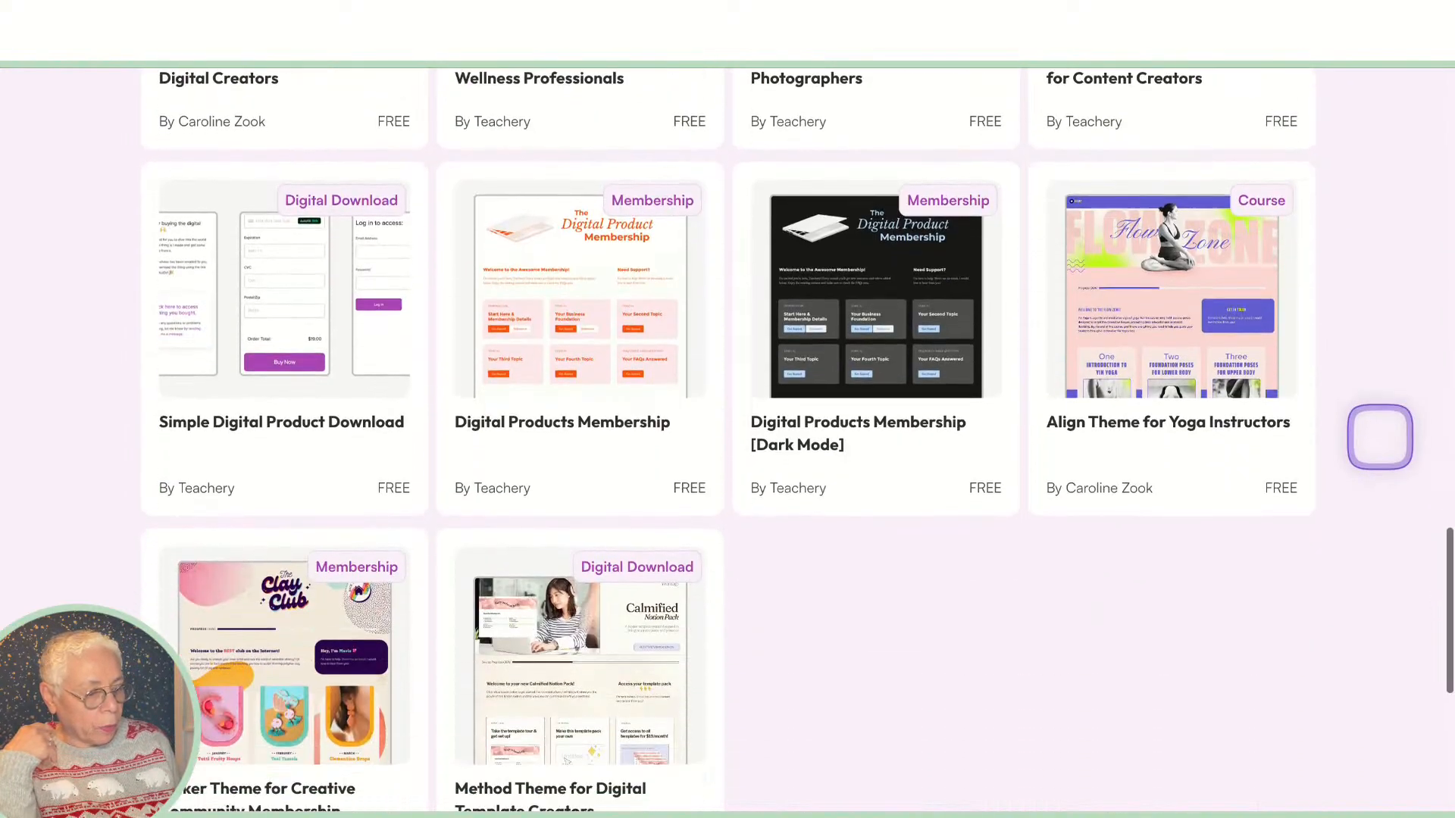
scroll(1380, 437, "down", 1)
scroll(1380, 435, "up", 10)
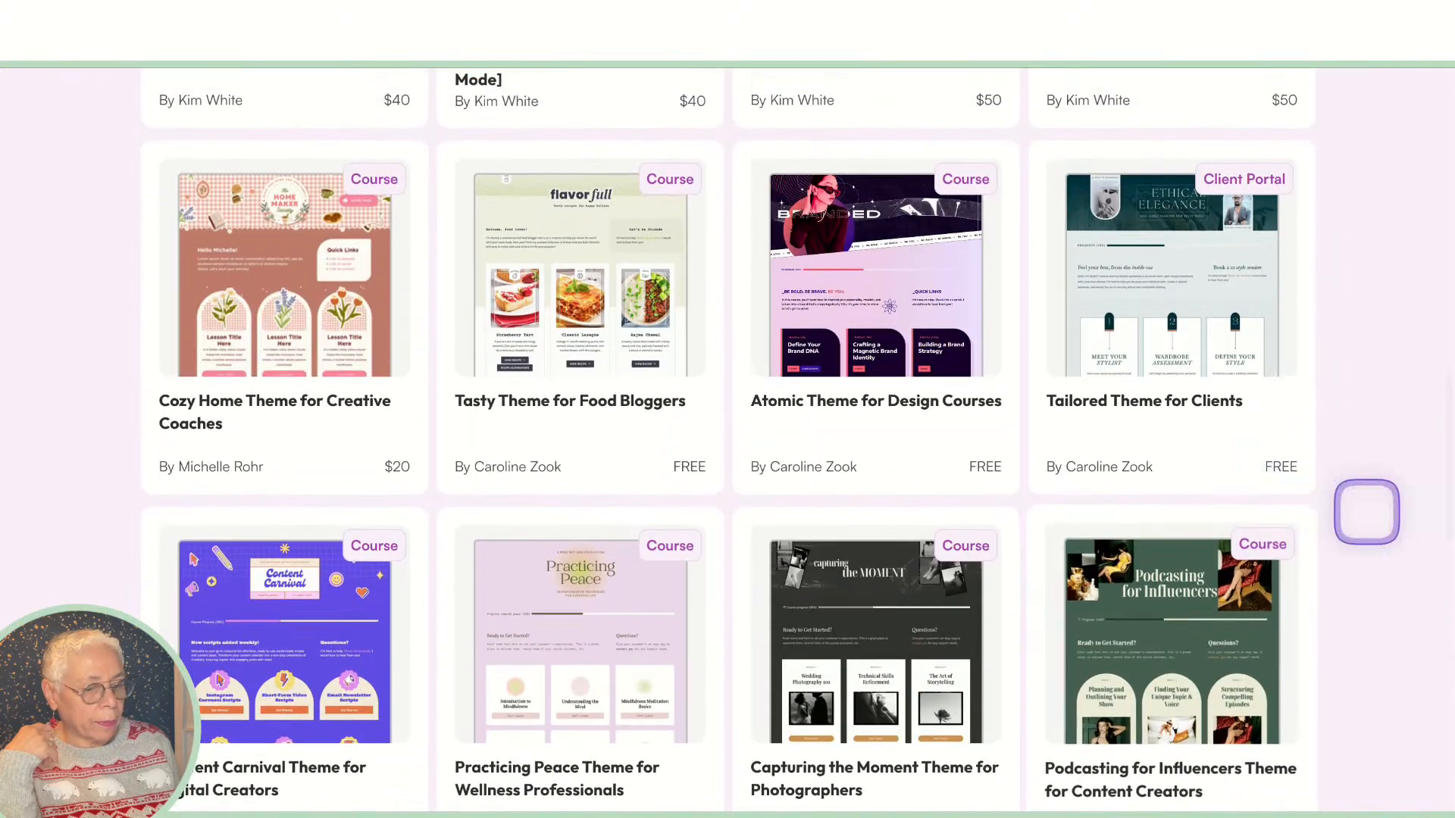
scroll(1364, 510, "up", 8)
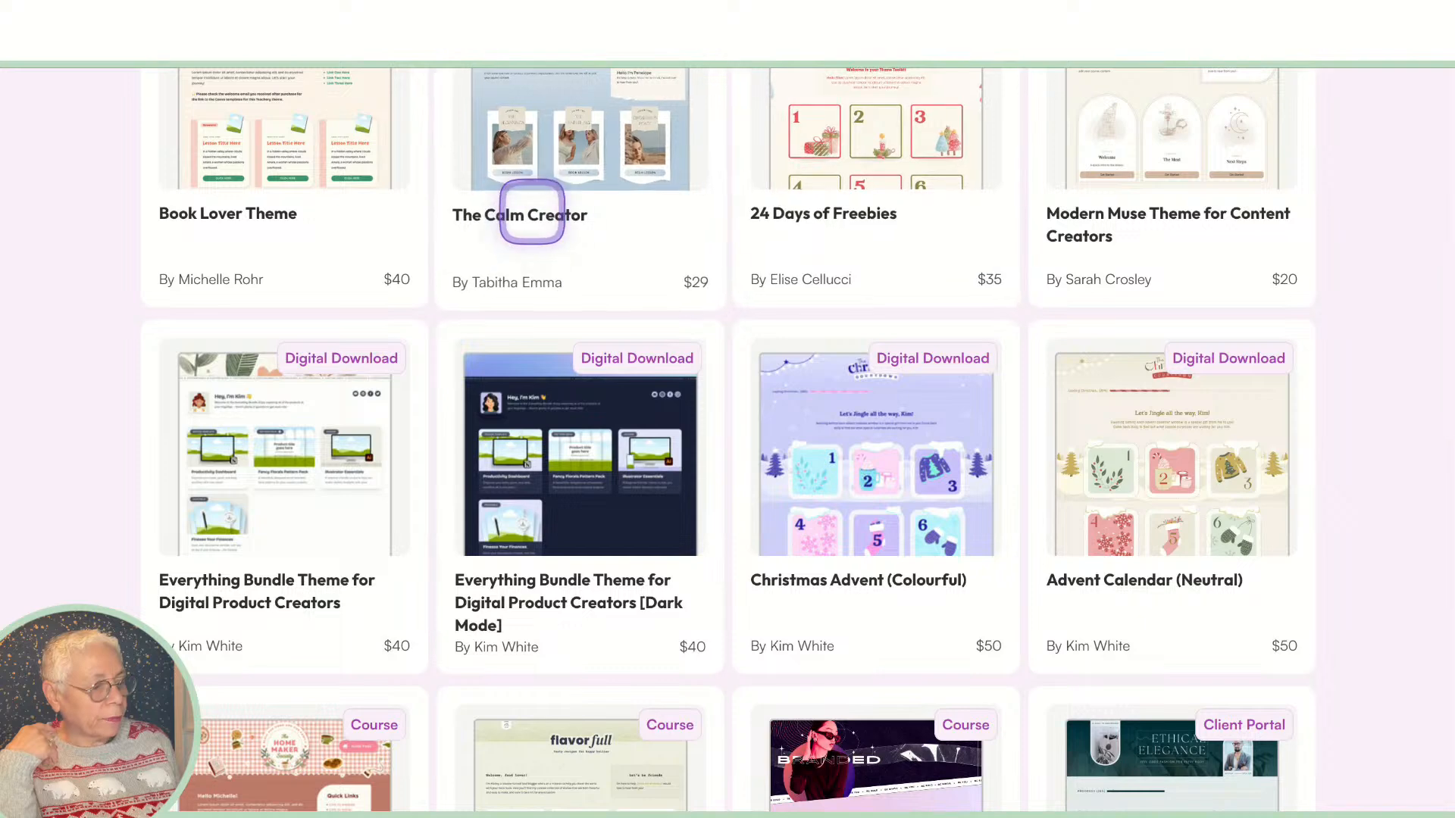
scroll(530, 211, "up", 2)
scroll(530, 210, "up", 1)
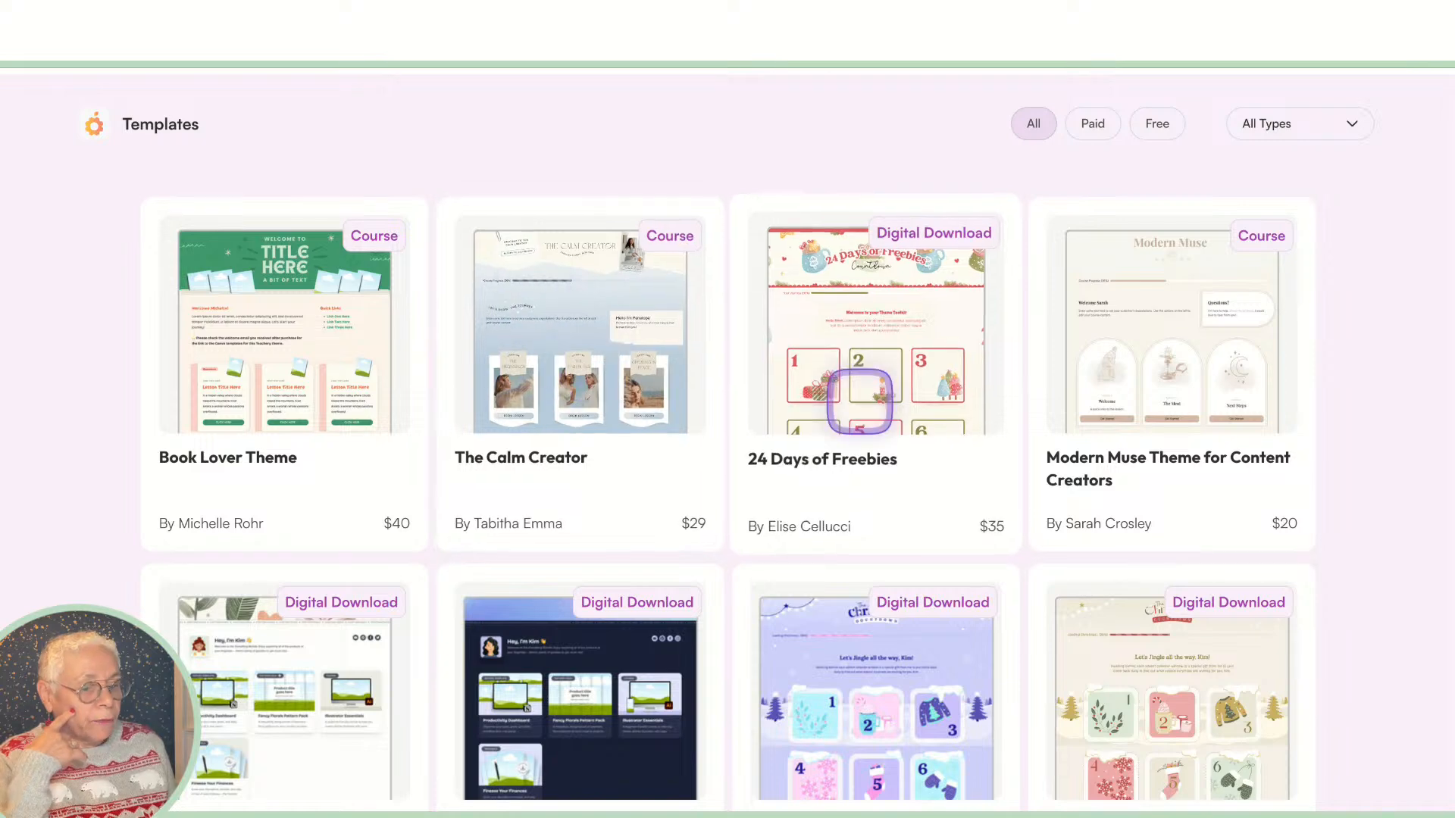
Step: Filter the marketplace to Free templates and look through them
left_click(1154, 123)
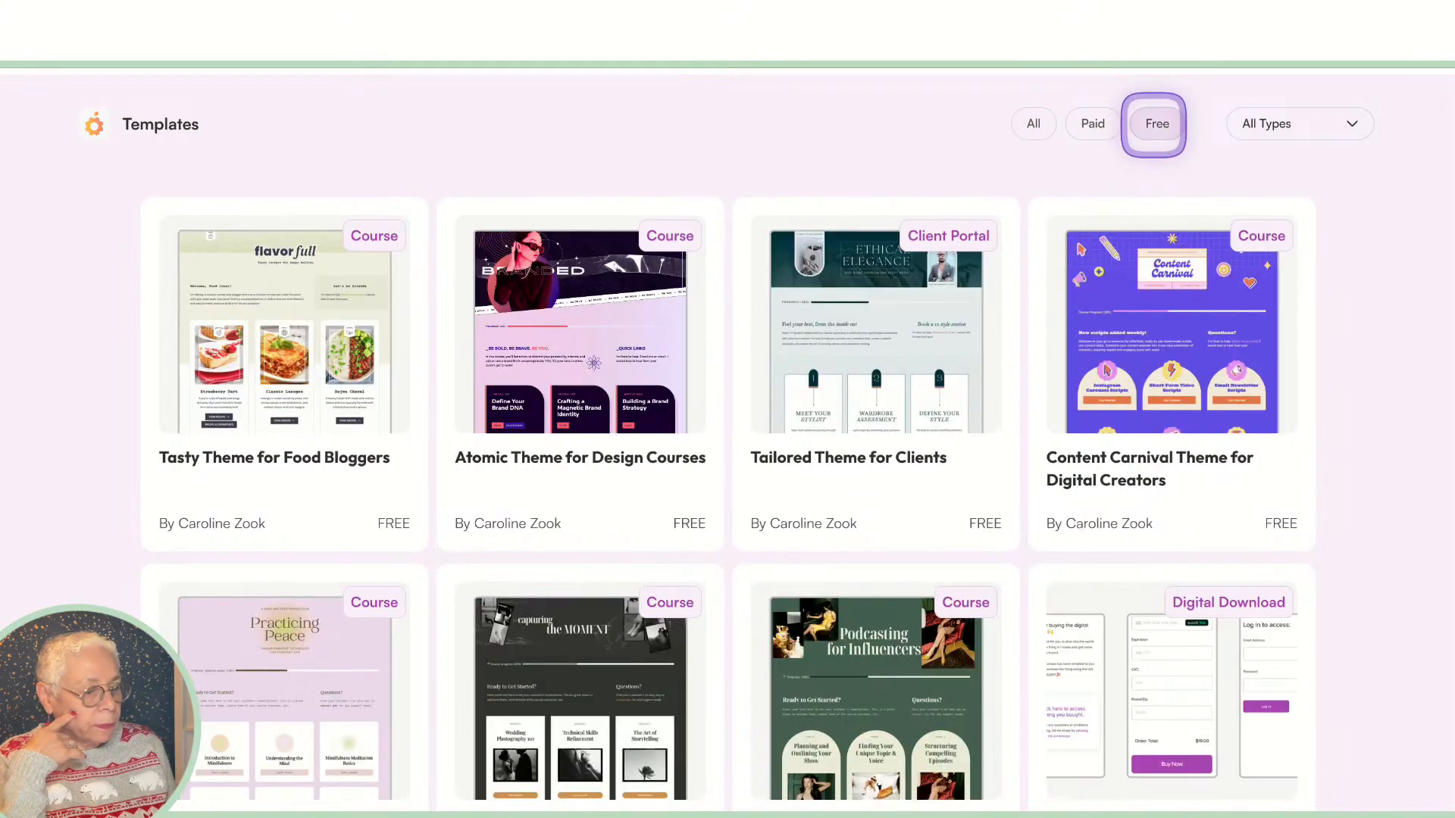
scroll(71, 507, "down", 3)
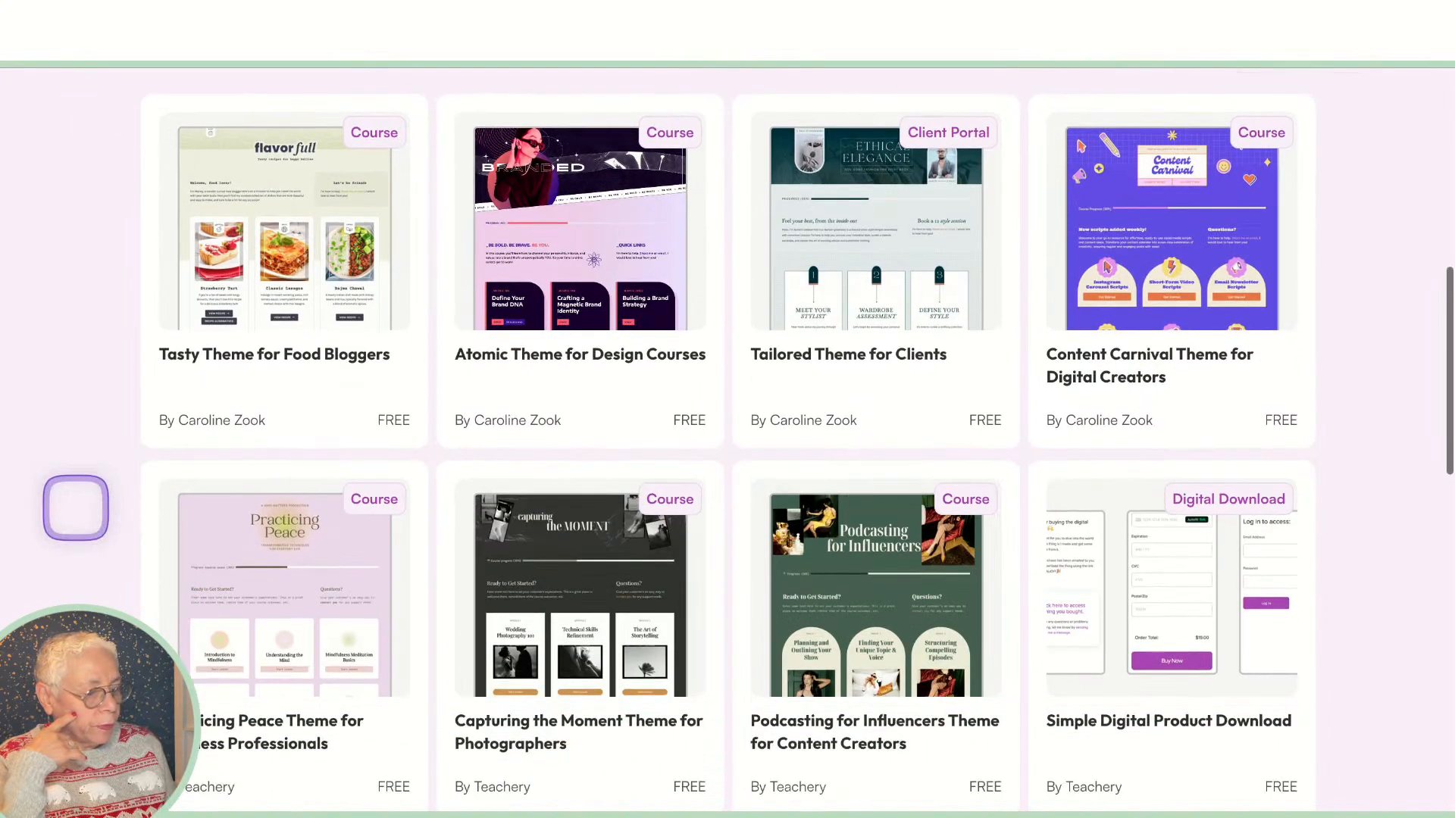
scroll(76, 507, "down", 6)
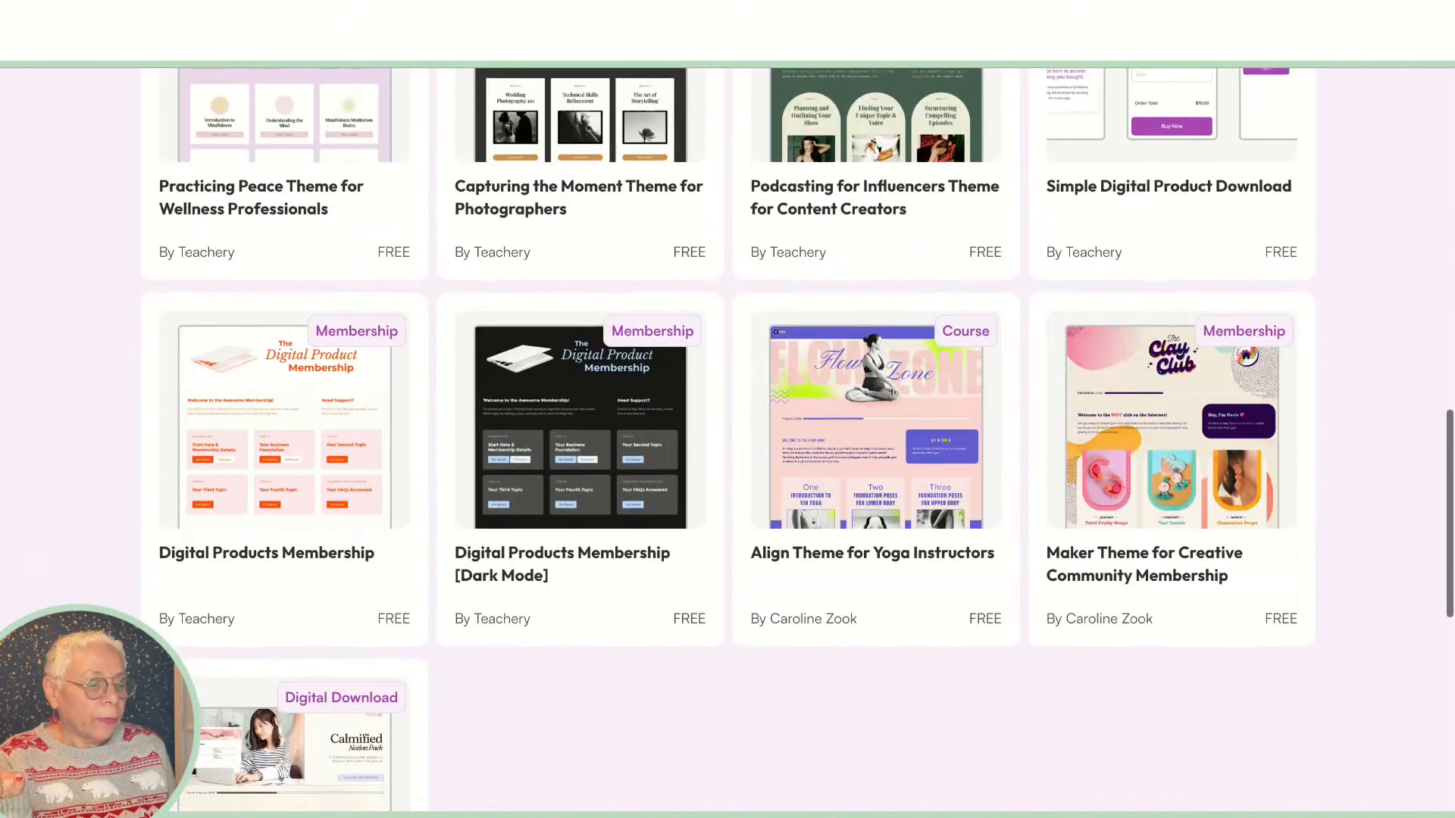
scroll(798, 439, "up", 2)
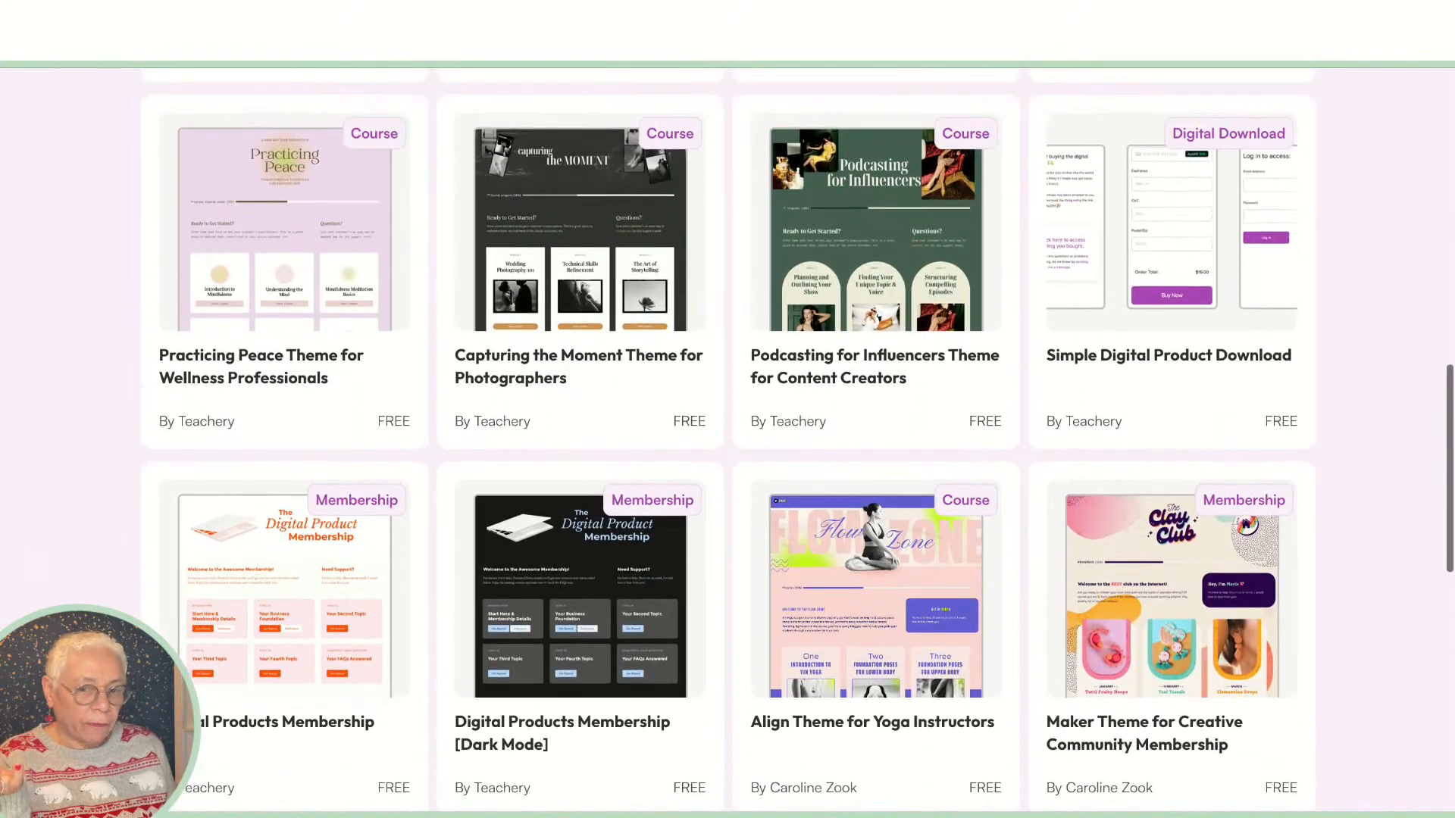
scroll(728, 440, "up", 4)
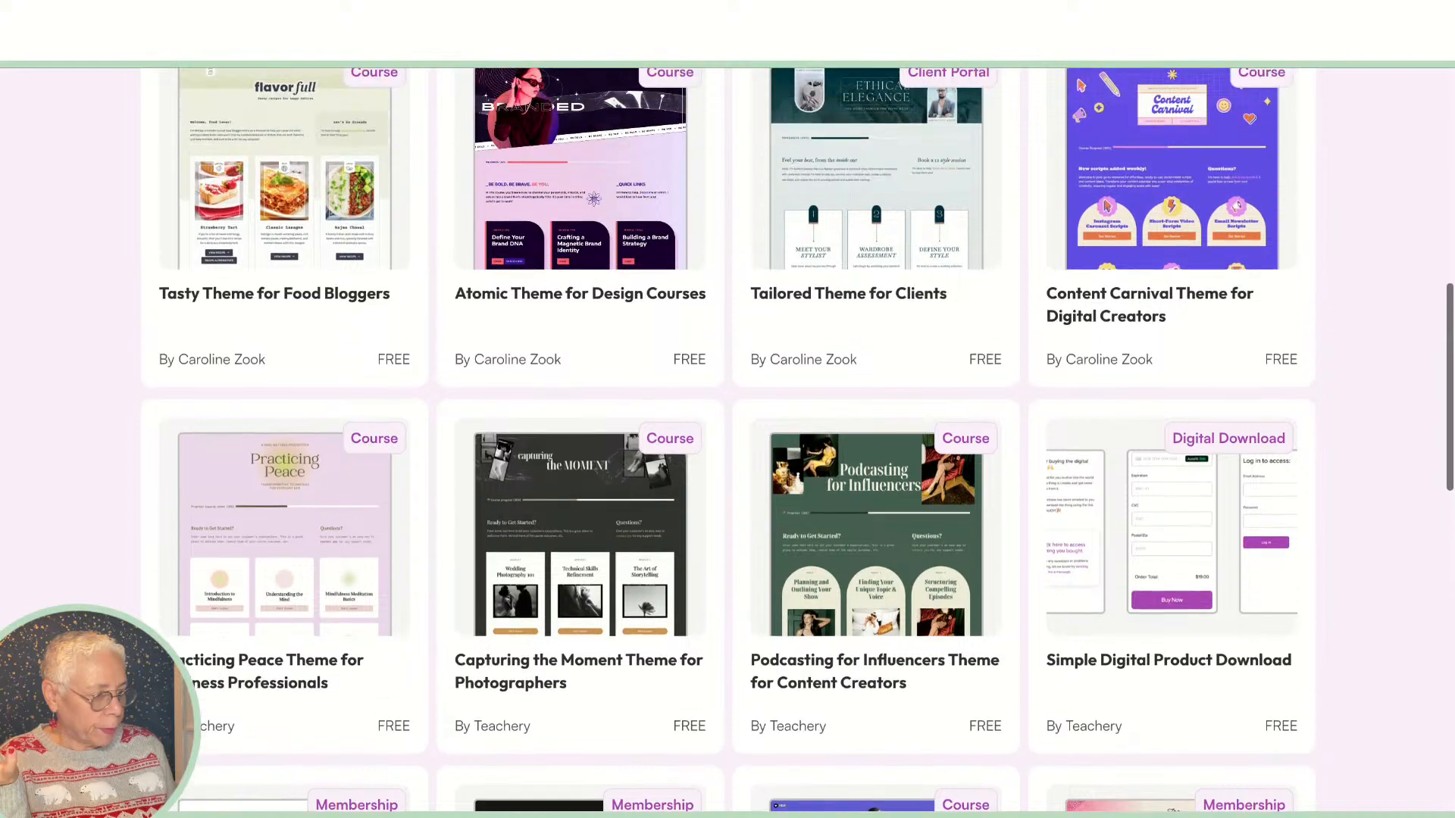
scroll(728, 440, "up", 2)
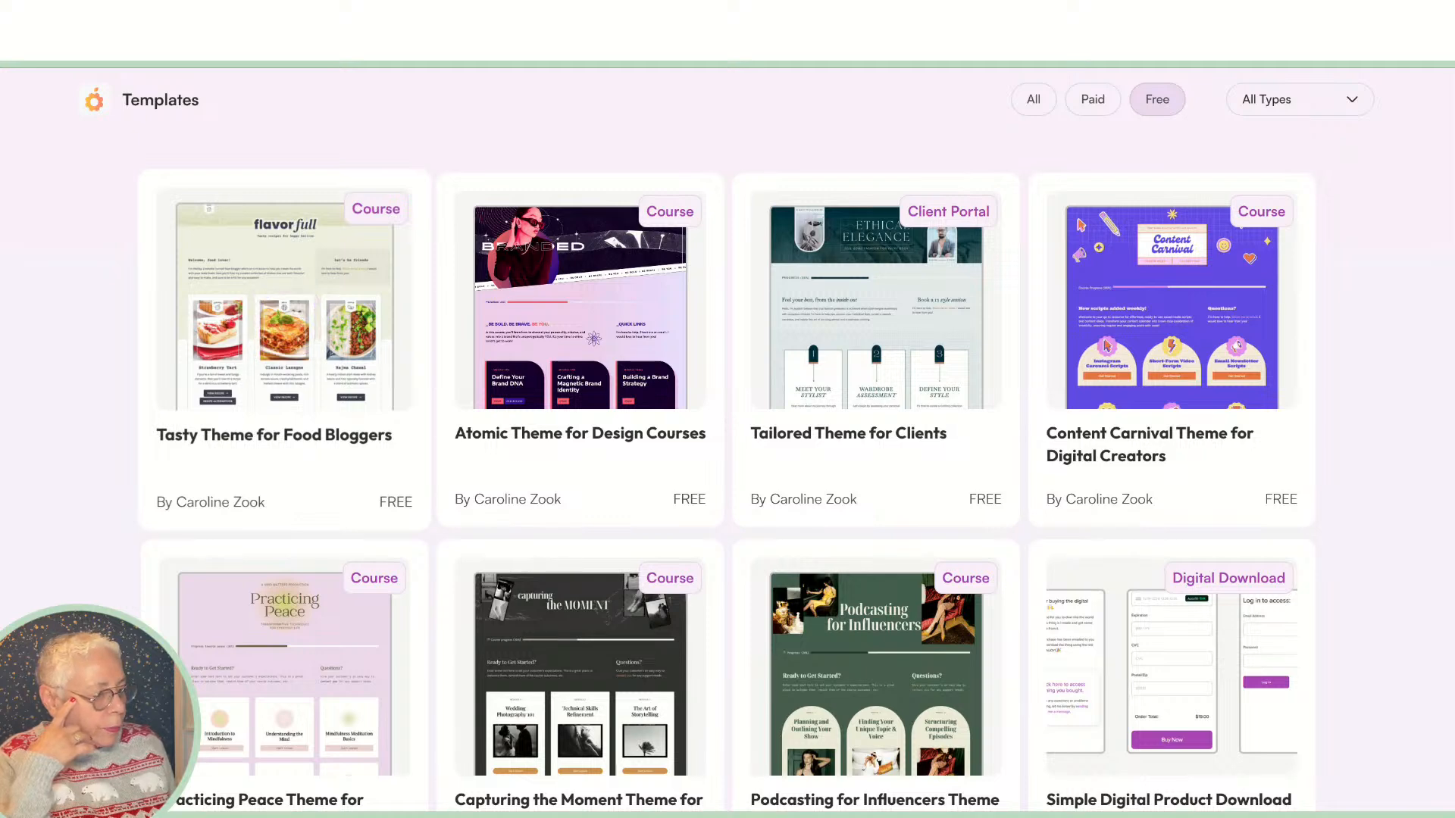
Step: Open the details page of the Tasty Theme for Food Bloggers and look over its sample images
left_click(286, 324)
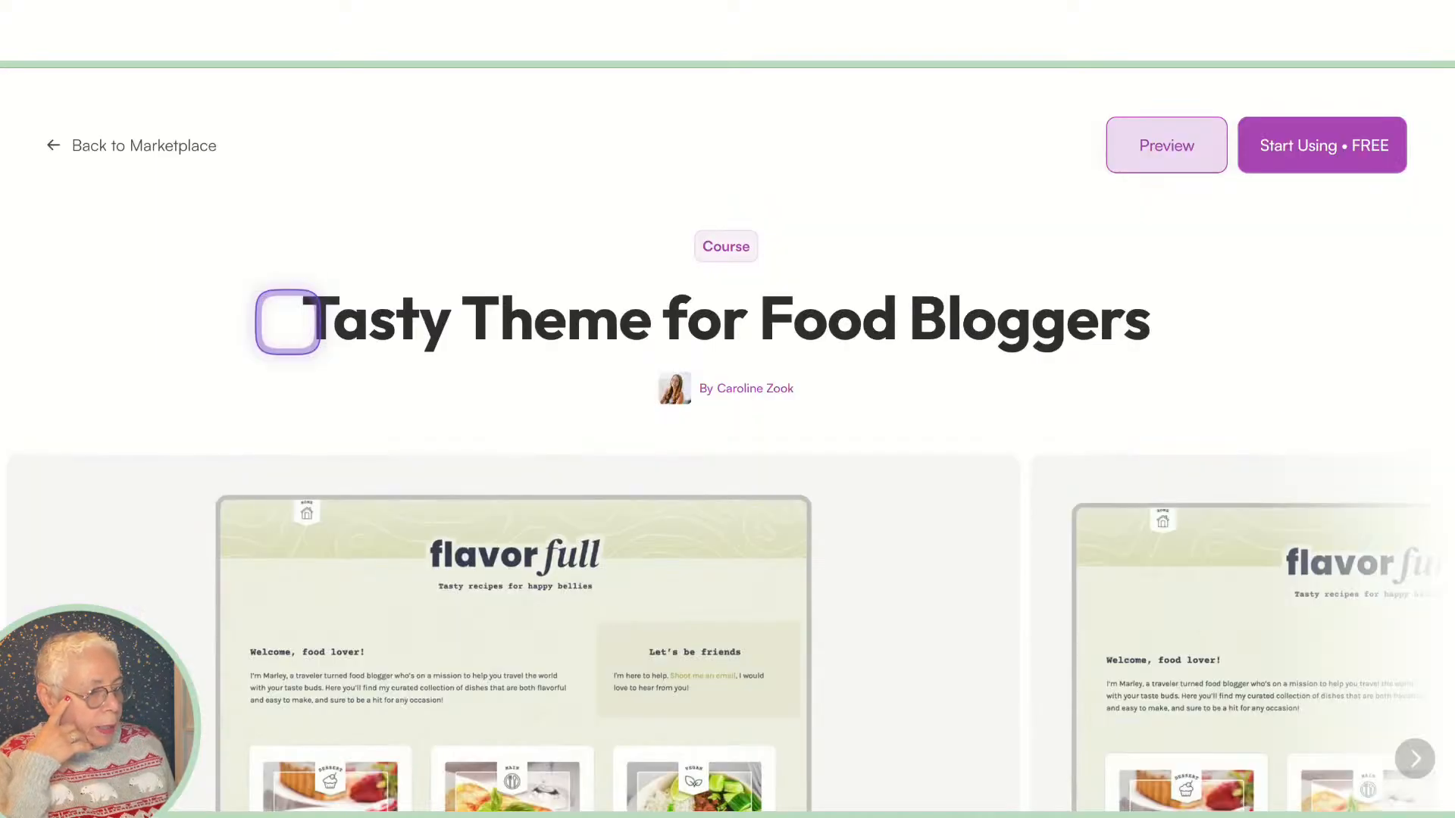
scroll(419, 629, "down", 2)
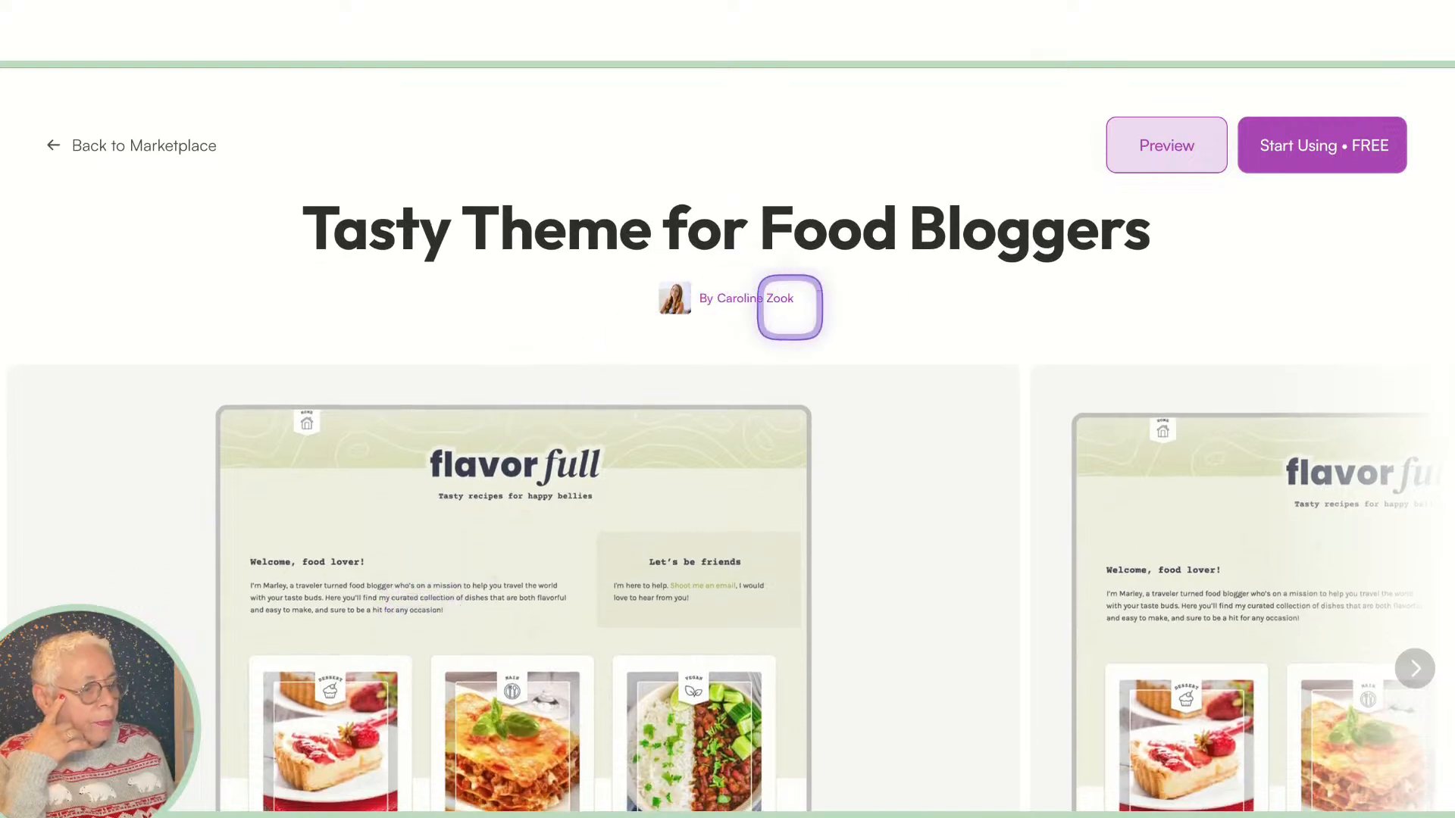
scroll(650, 549, "down", 3)
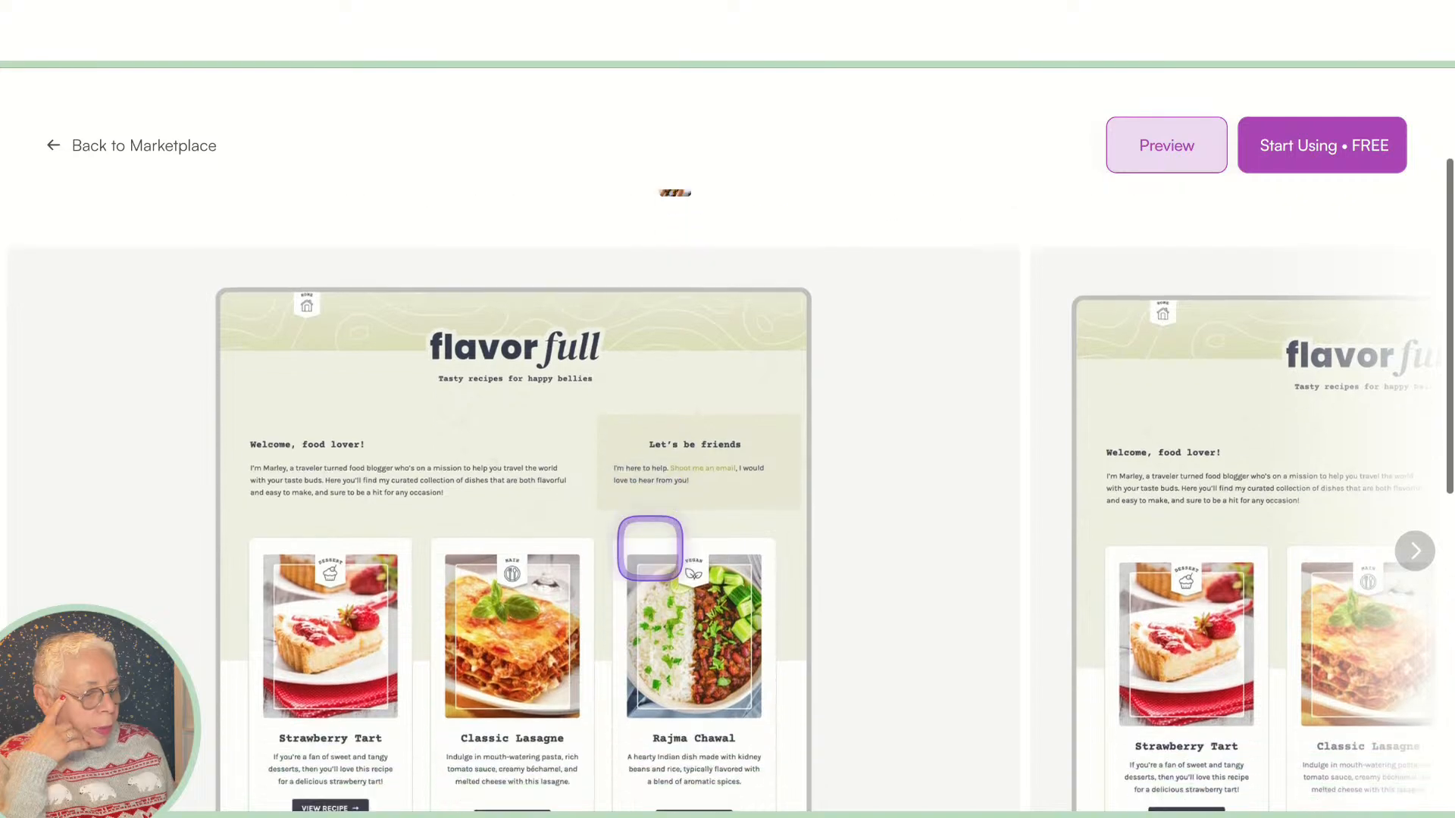
scroll(649, 548, "up", 5)
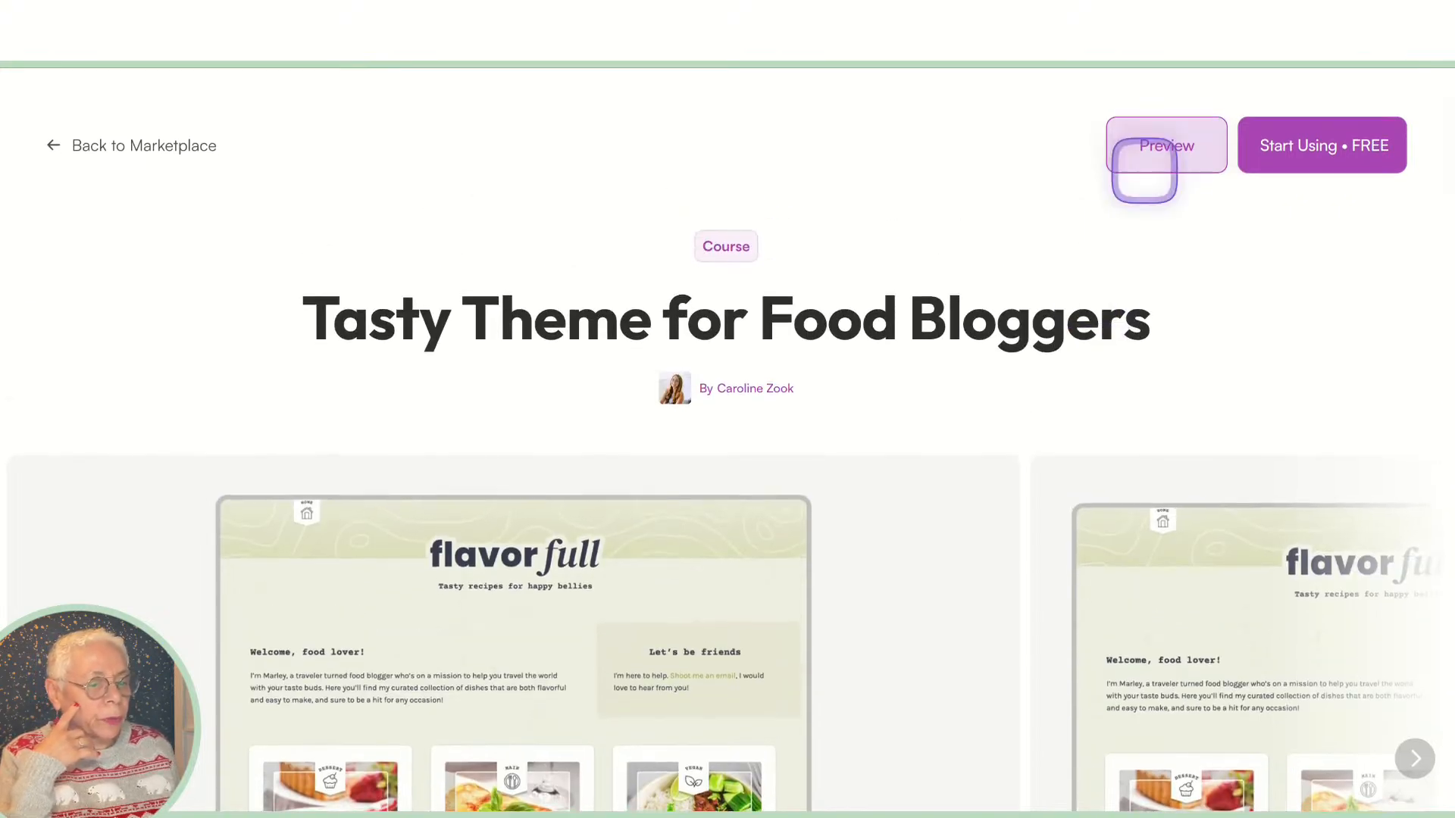
Step: Preview the Tasty Theme for Food Bloggers and examine its home page from the header to the recipe cards
left_click(1149, 143)
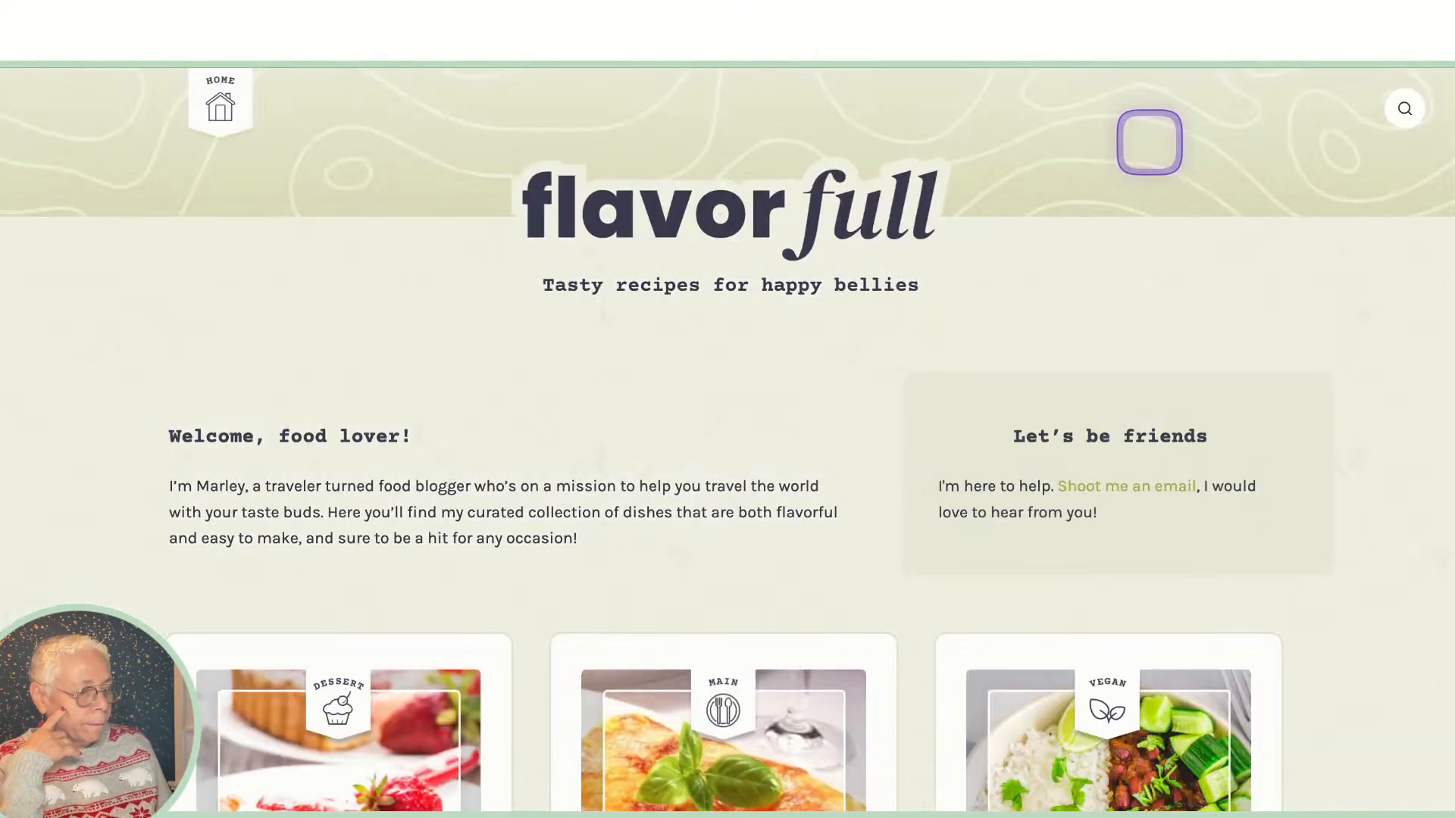
scroll(682, 432, "down", 1)
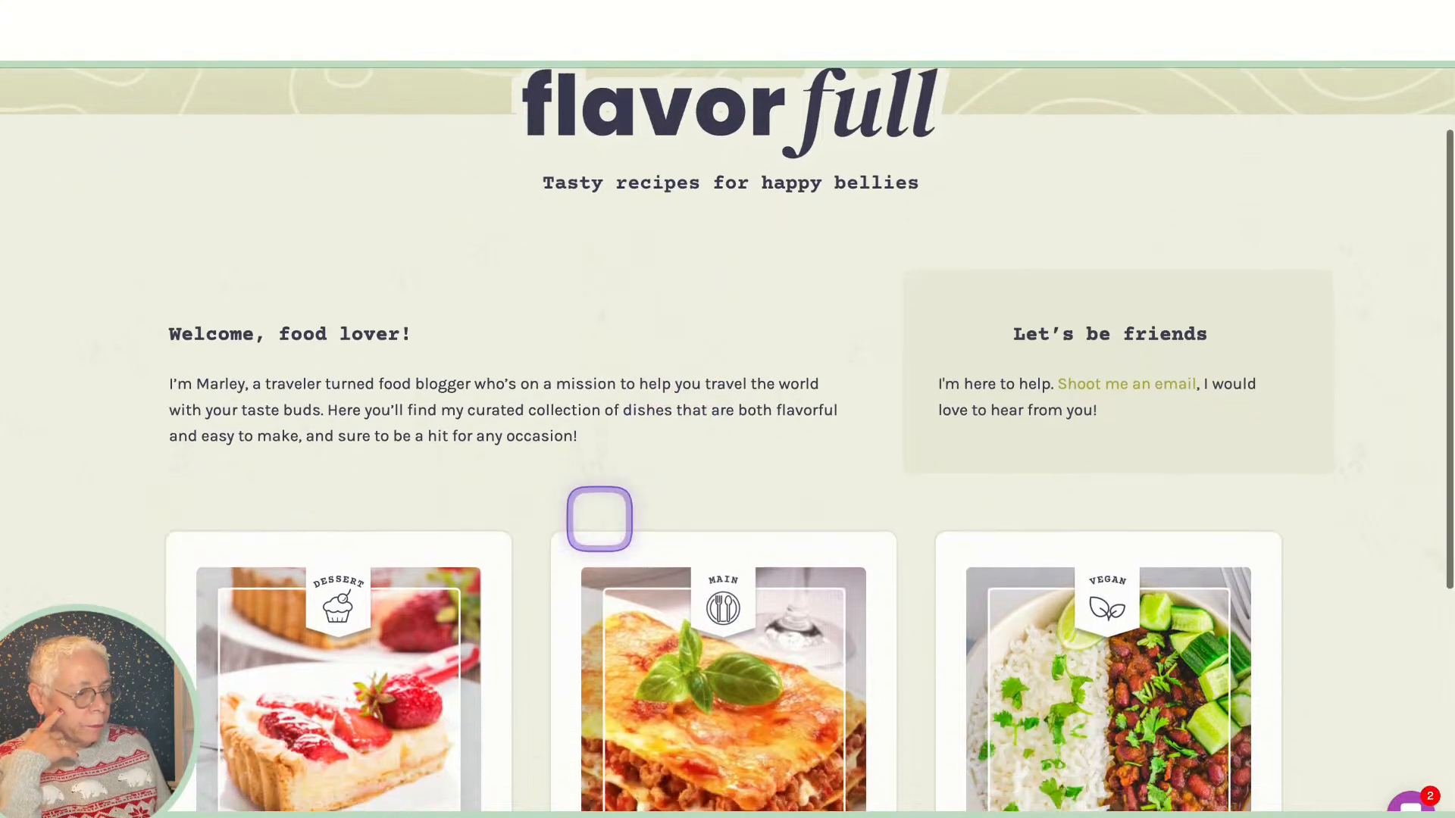
scroll(599, 519, "down", 3)
scroll(595, 500, "down", 3)
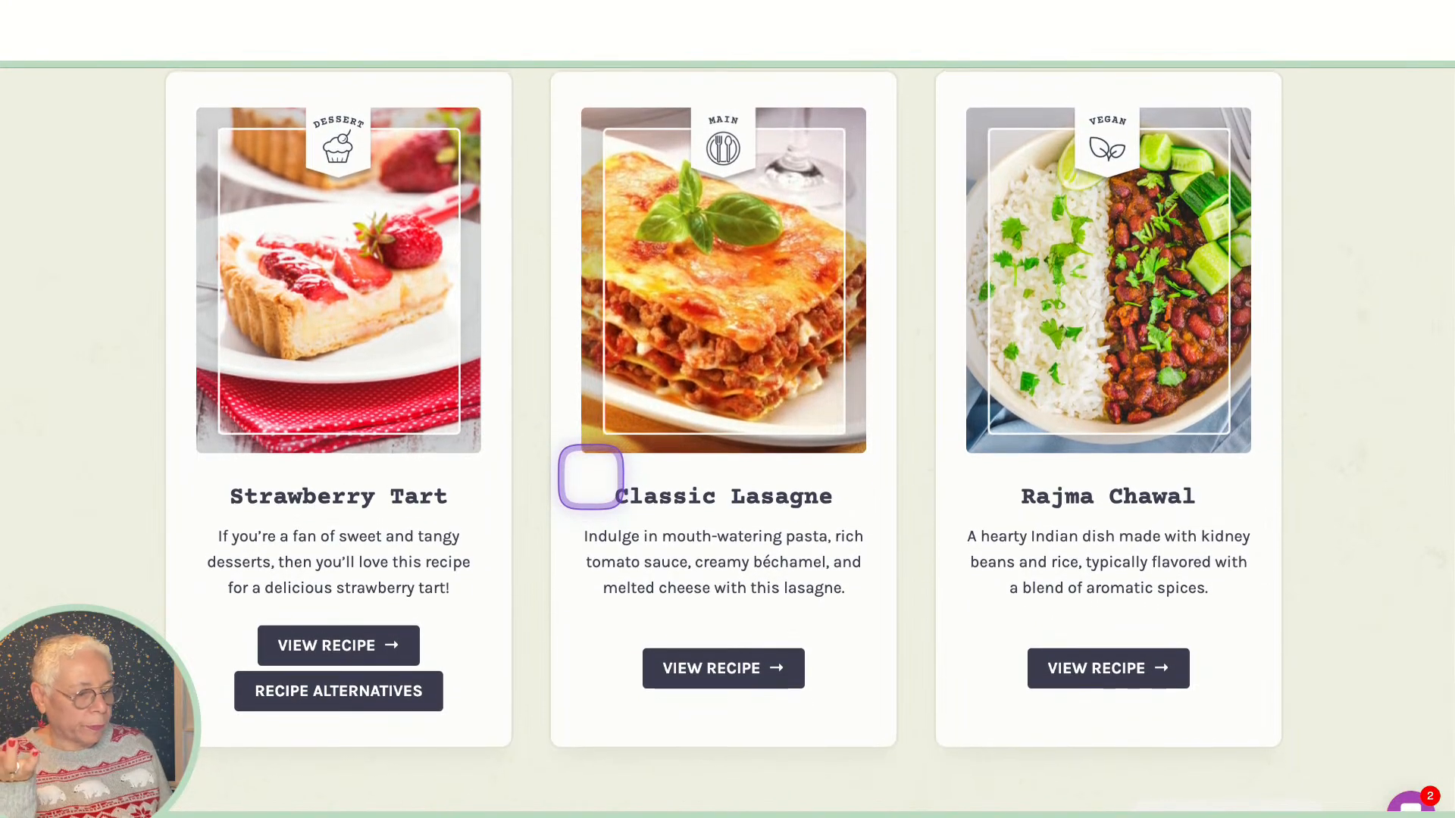
scroll(529, 426, "up", 5)
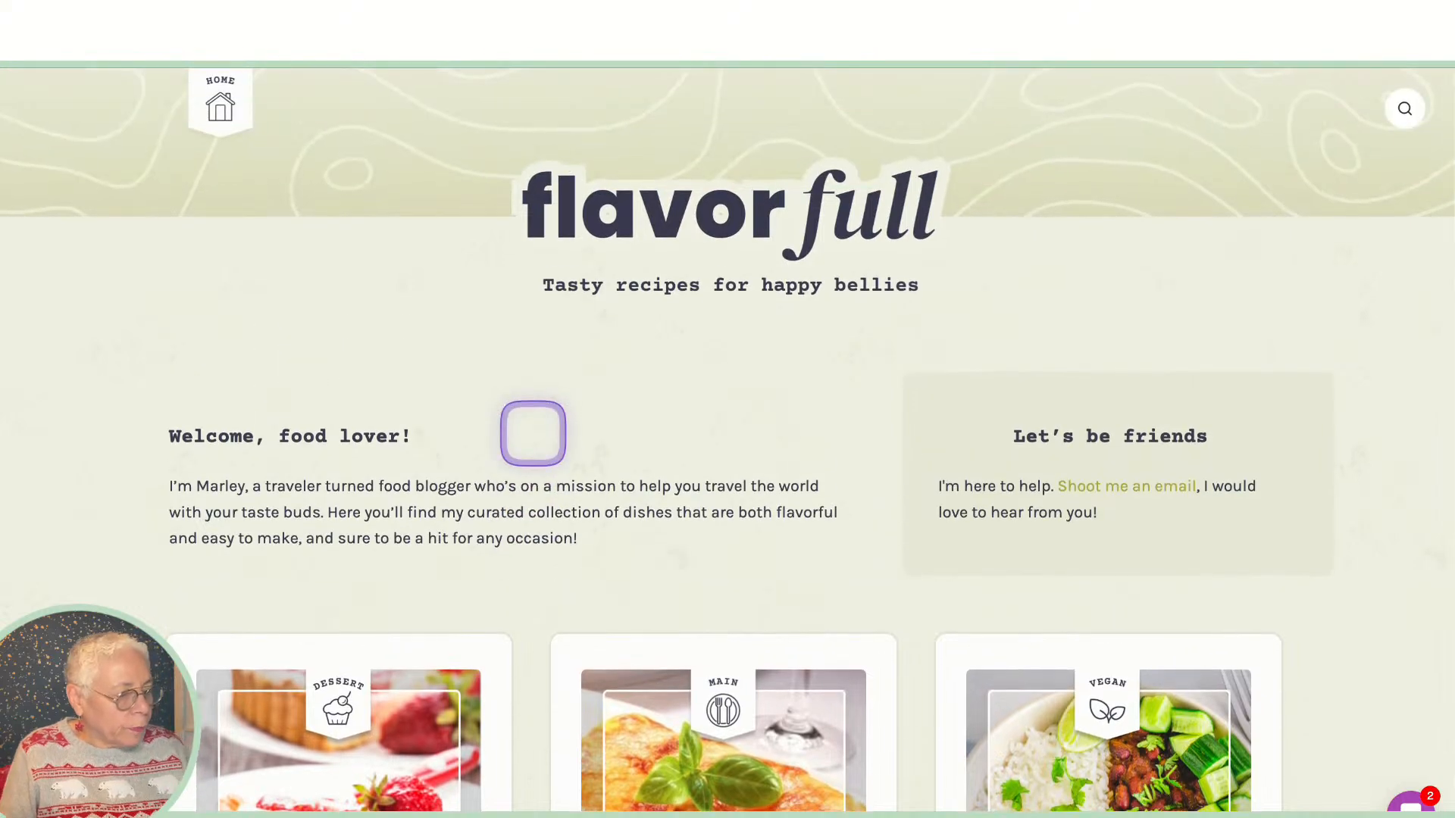
scroll(533, 432, "down", 3)
scroll(530, 429, "down", 3)
scroll(526, 416, "up", 6)
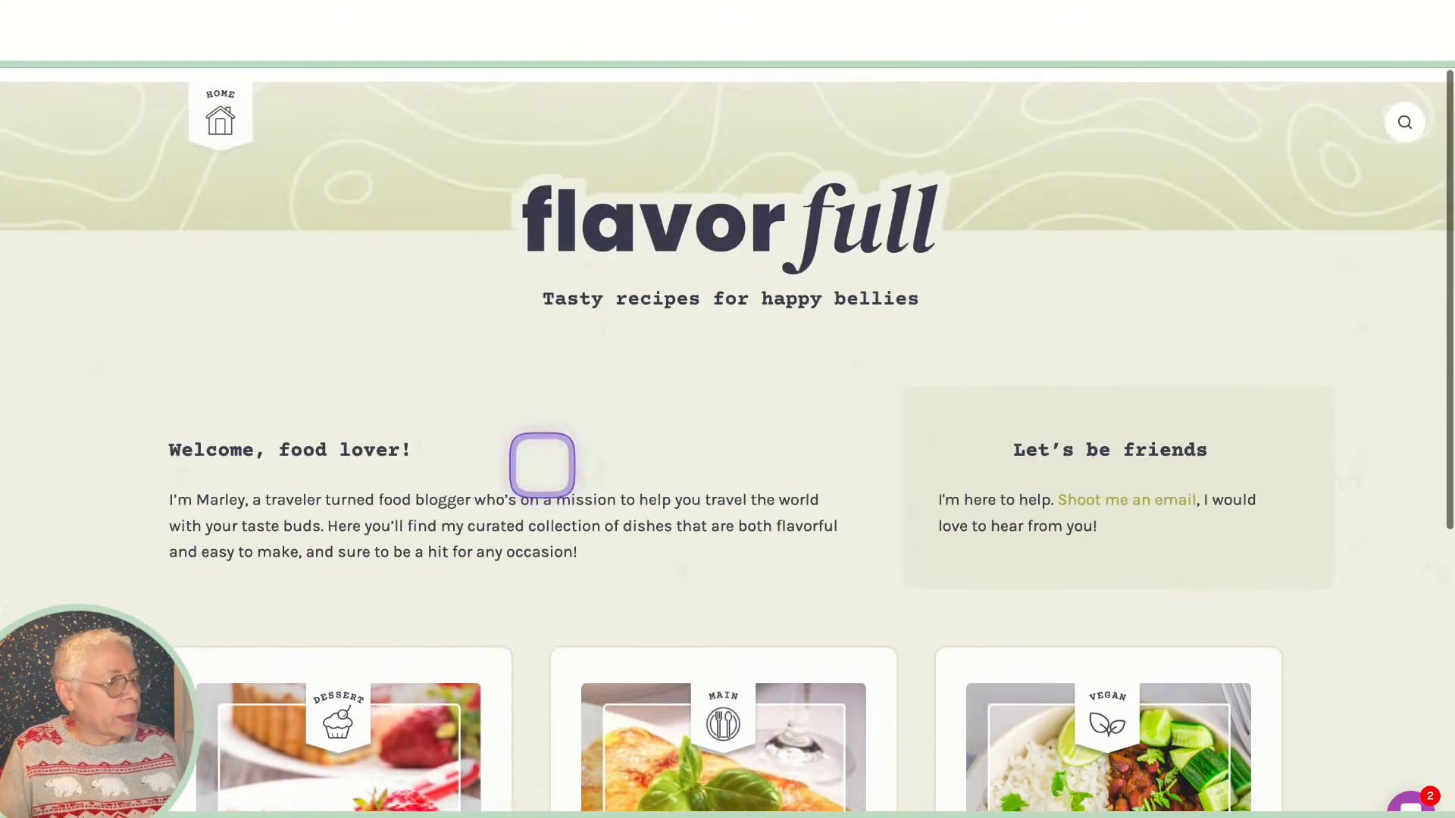
scroll(682, 804, "down", 4)
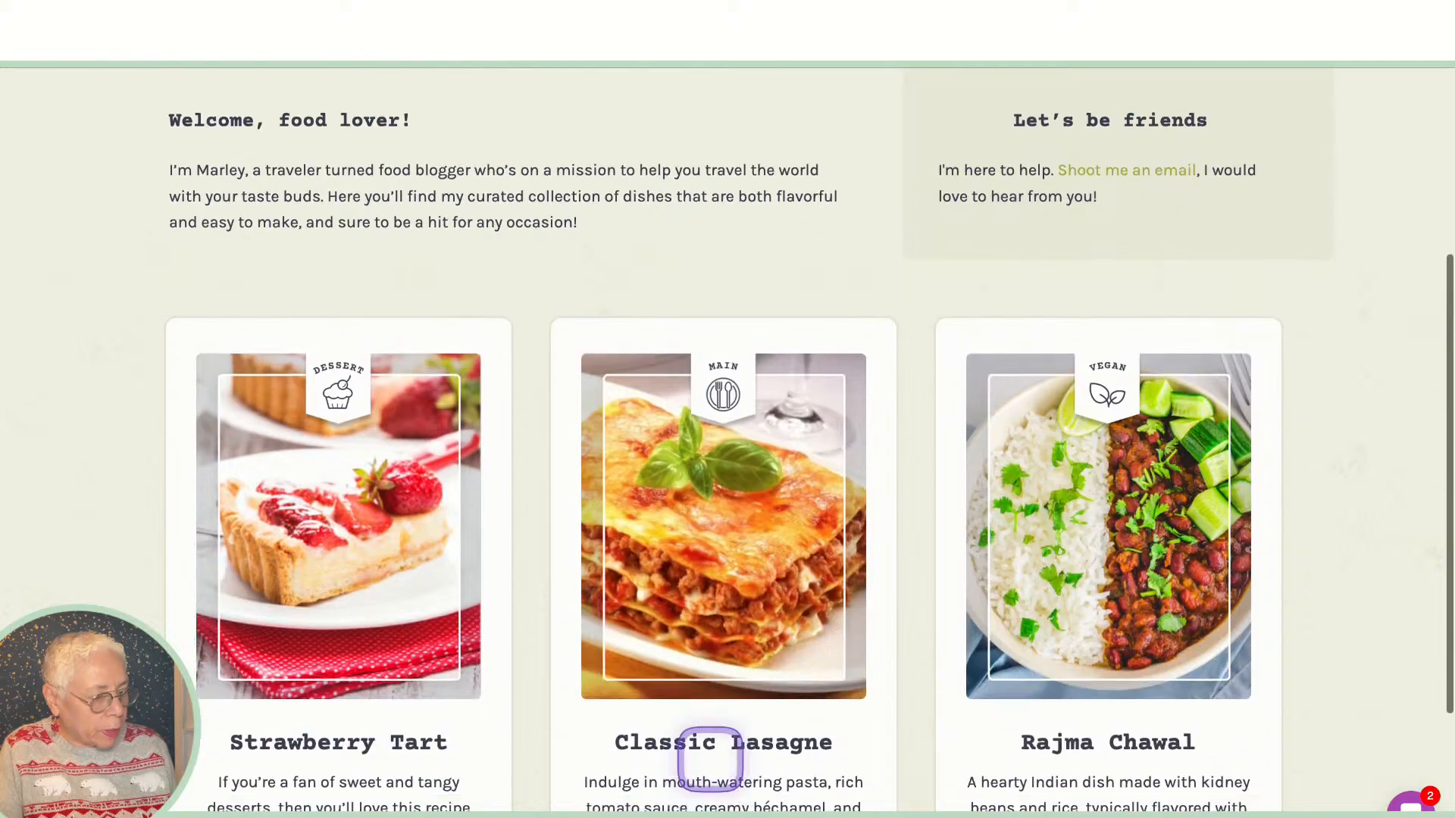
scroll(709, 689, "down", 3)
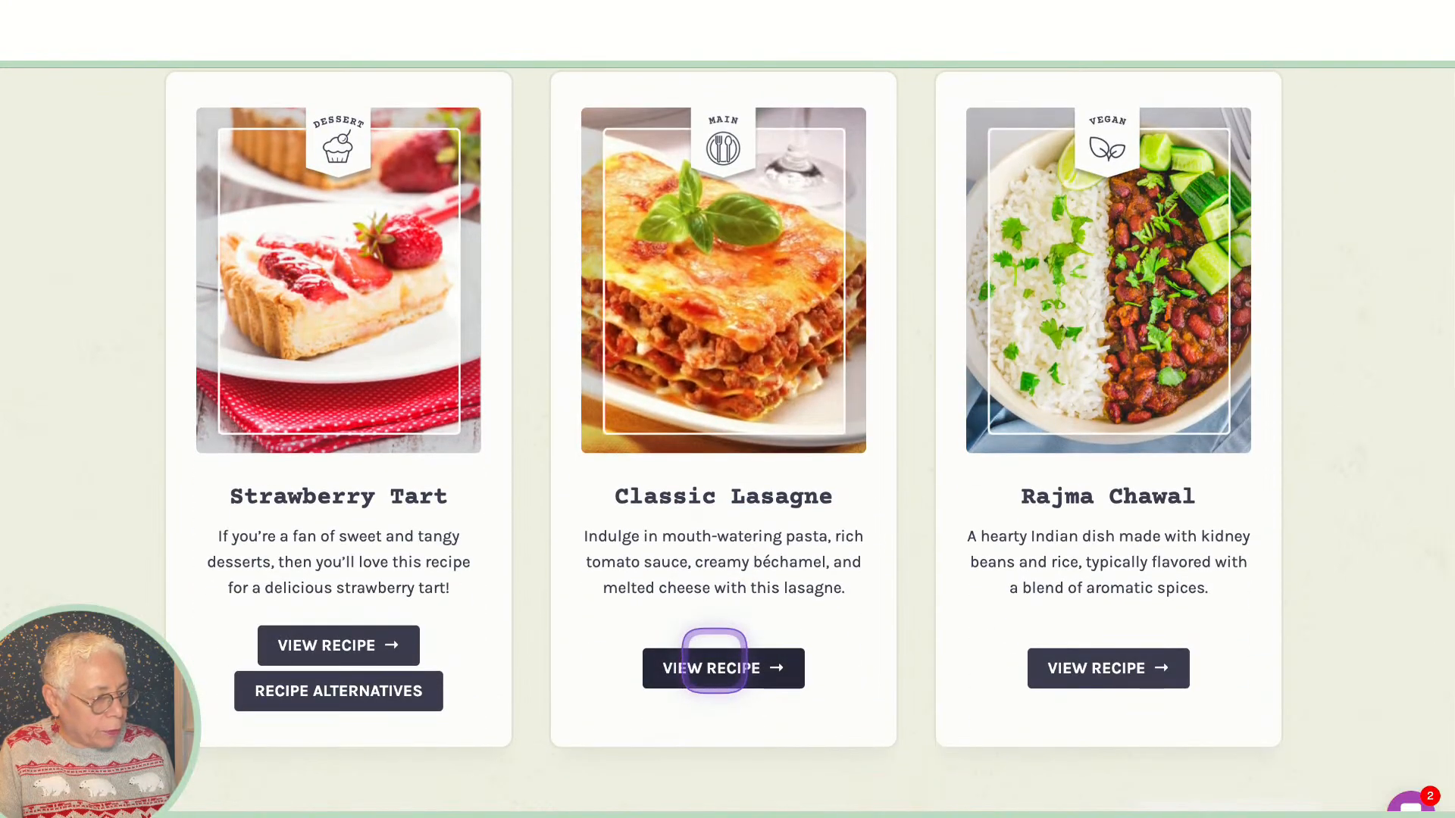
Step: View the Classic Lasagne recipe in the theme preview and examine its lesson layout and ingredients list
left_click(714, 667)
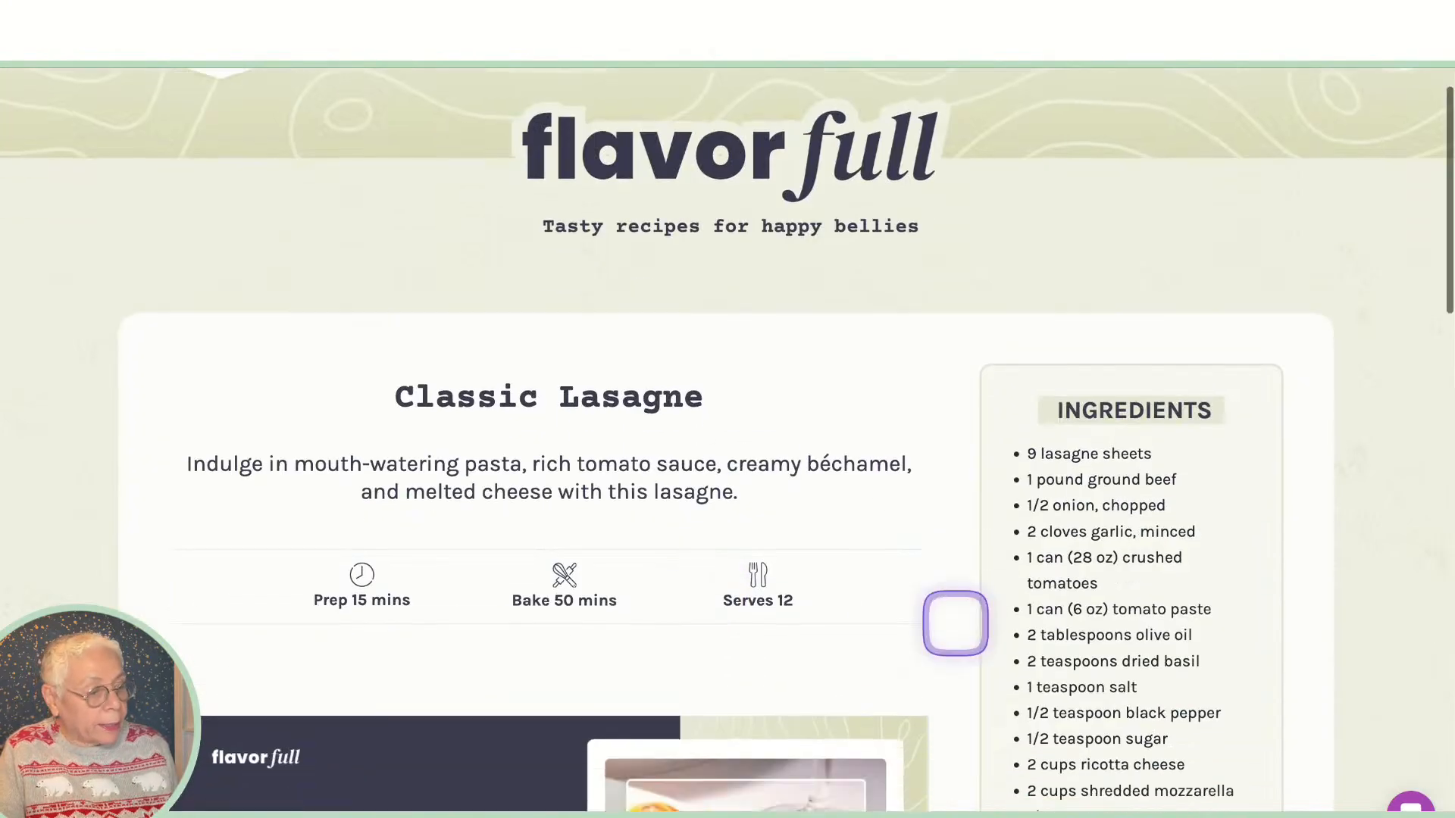
scroll(955, 623, "down", 3)
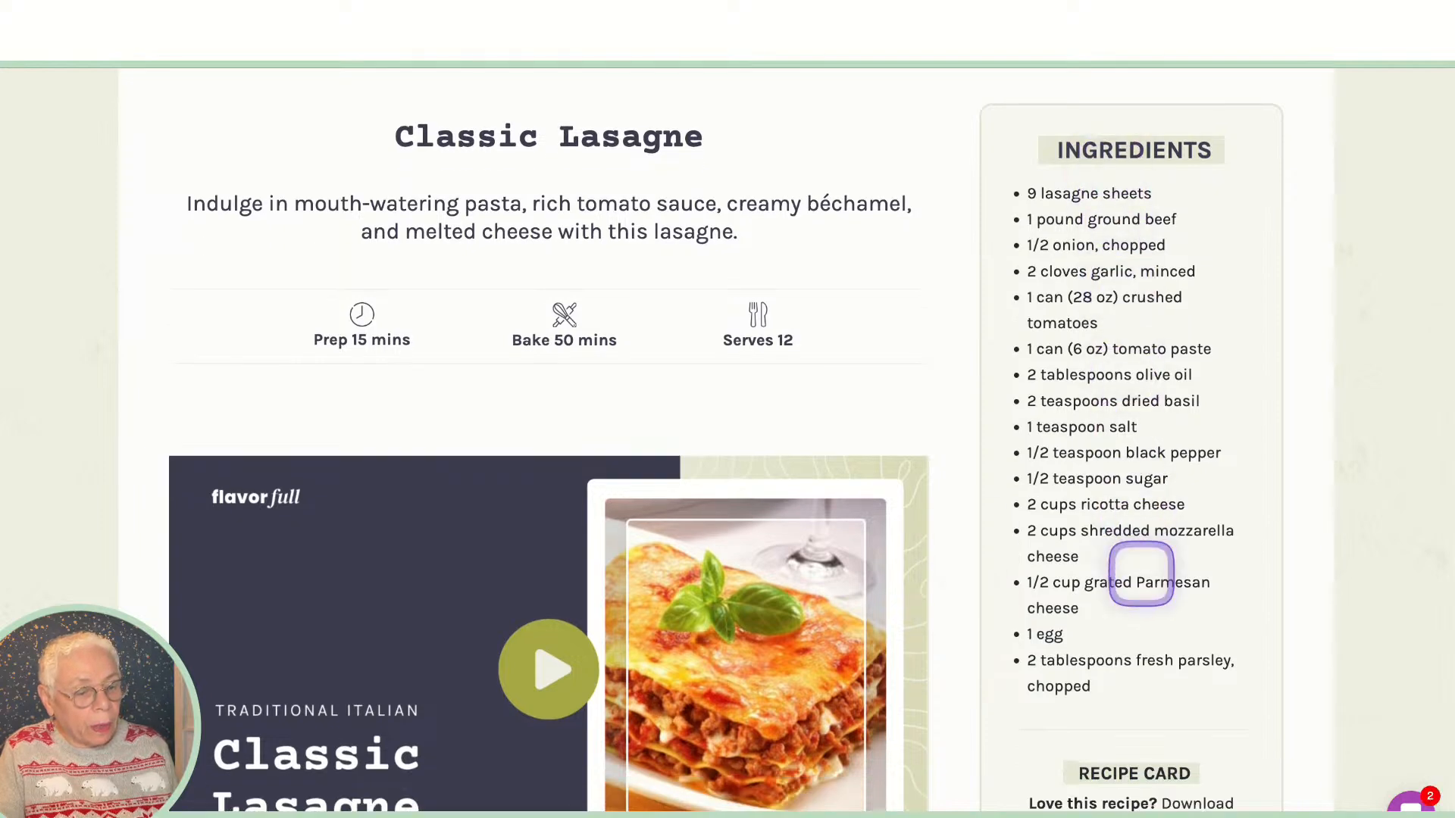
scroll(1057, 572, "down", 1)
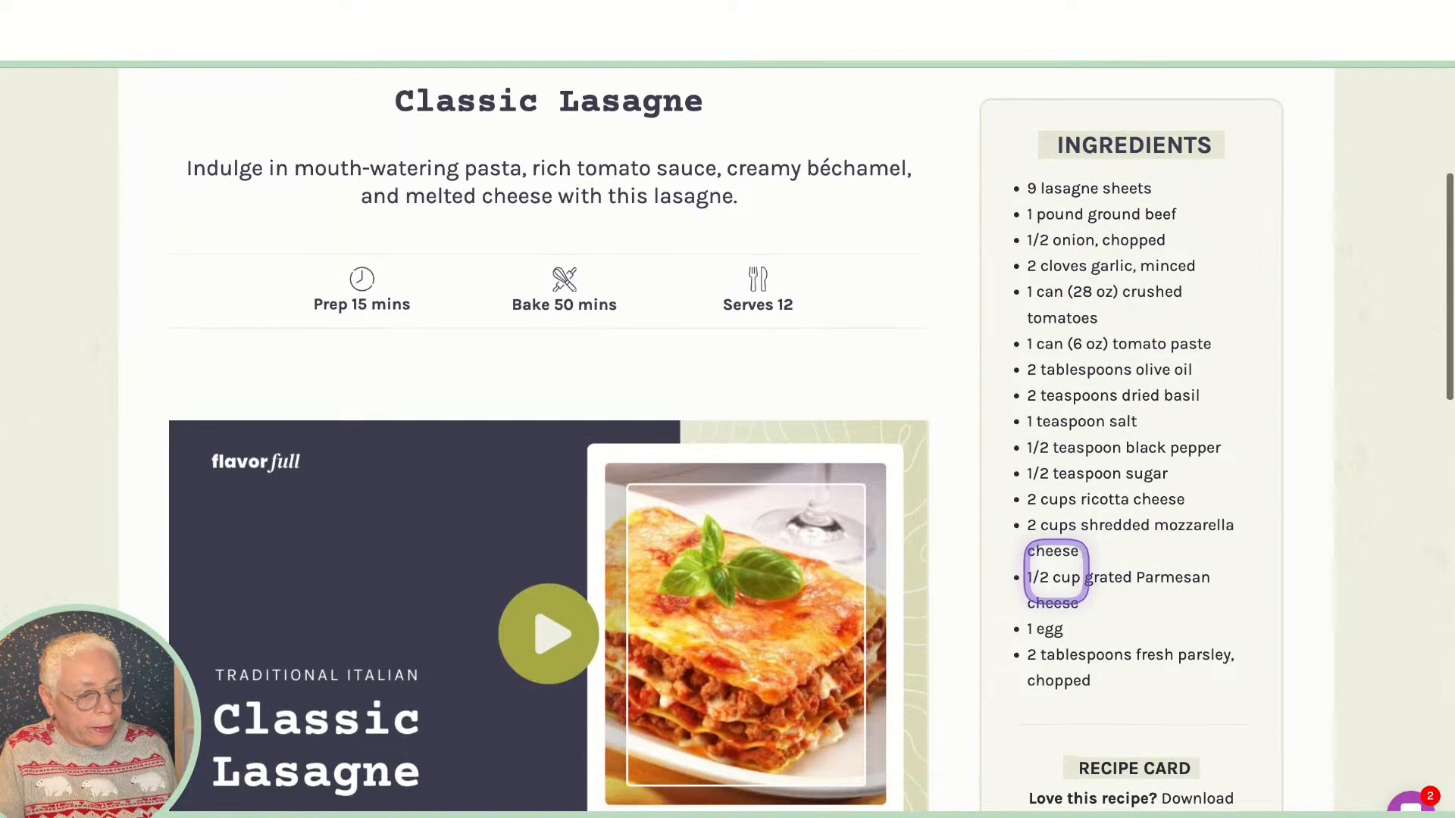
Step: Look through the Classic Lasagne lesson from its video down through the cooking instructions
scroll(1057, 573, "down", 2)
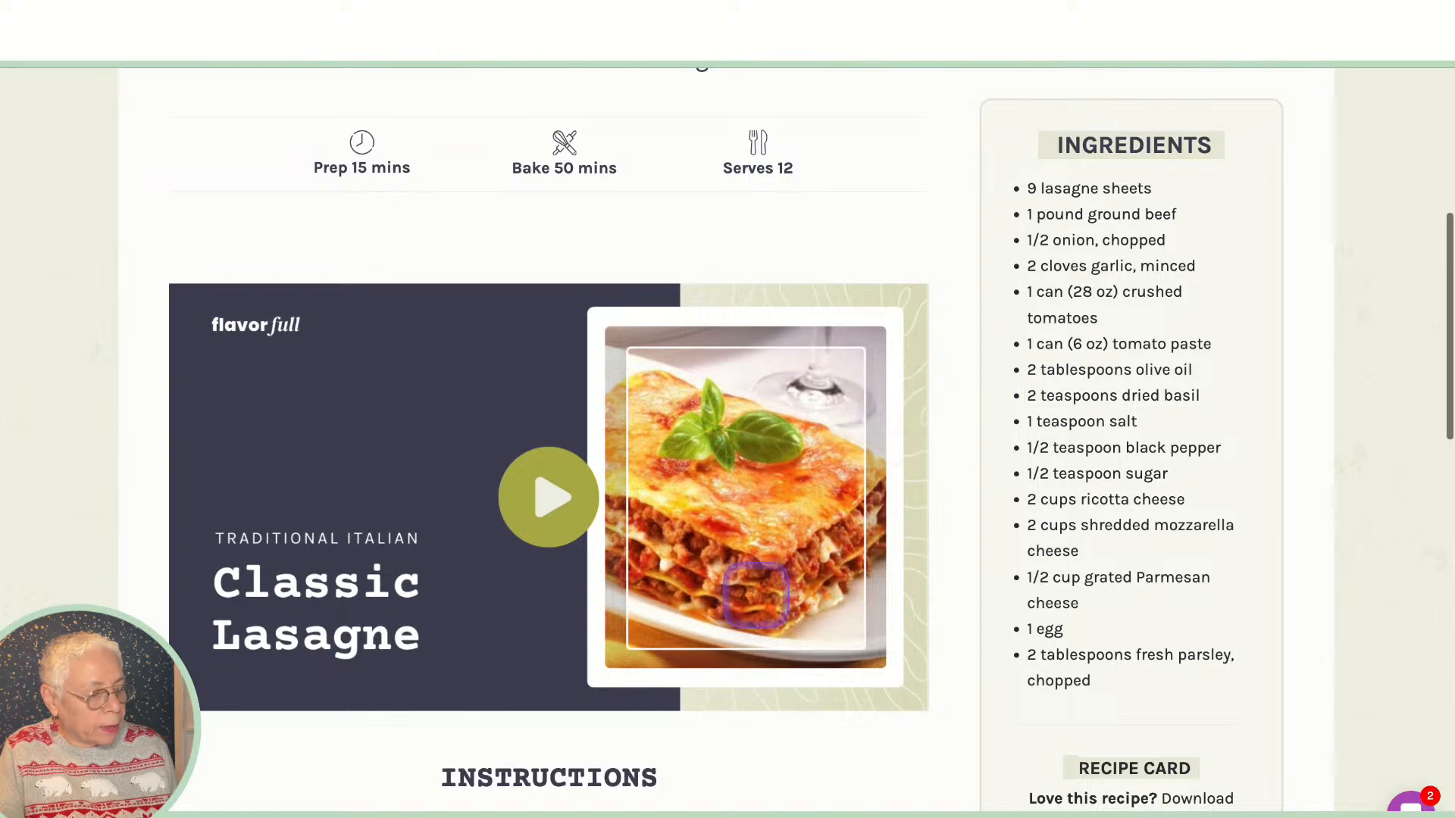
scroll(756, 594, "down", 4)
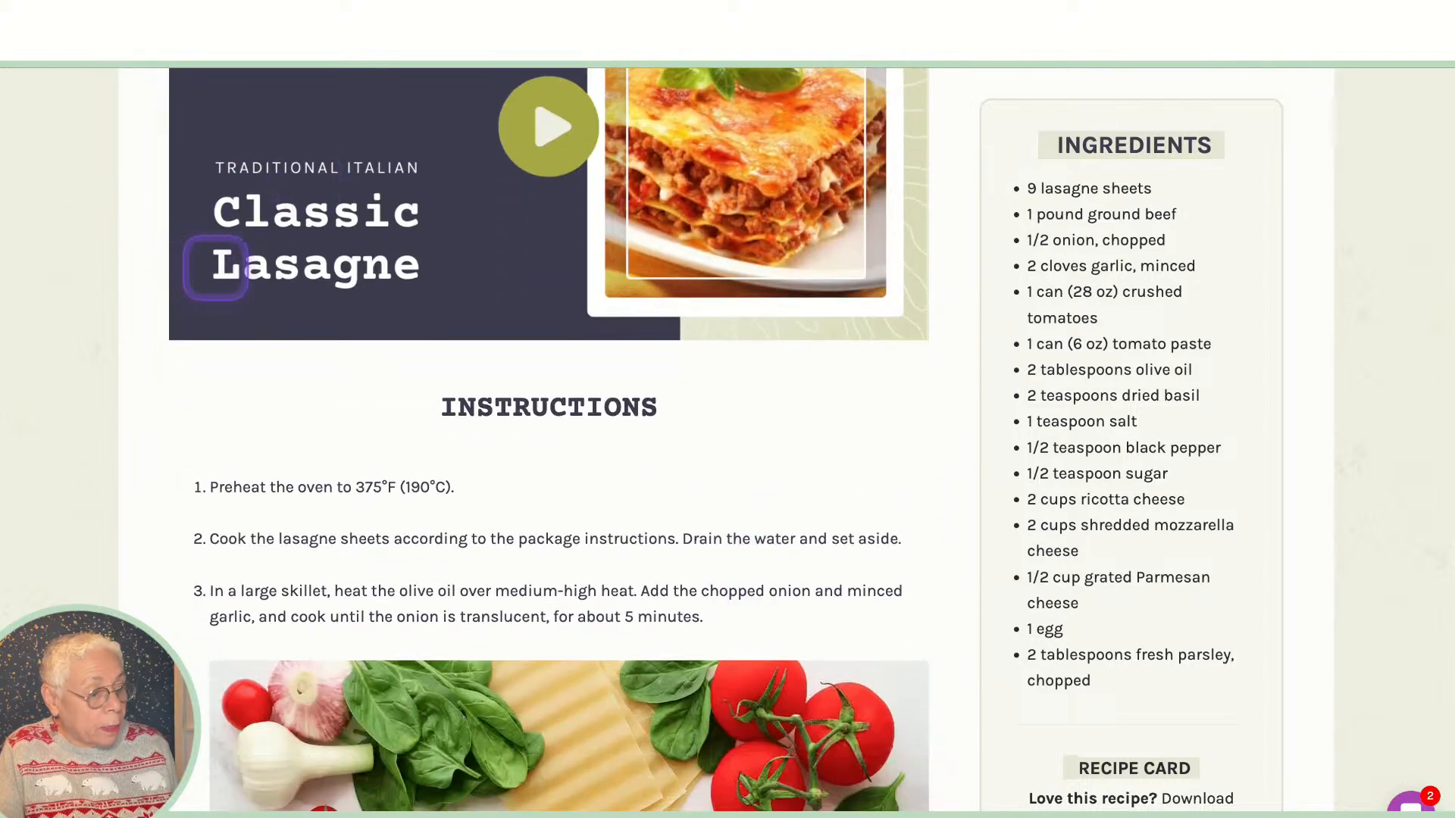
scroll(343, 416, "down", 10)
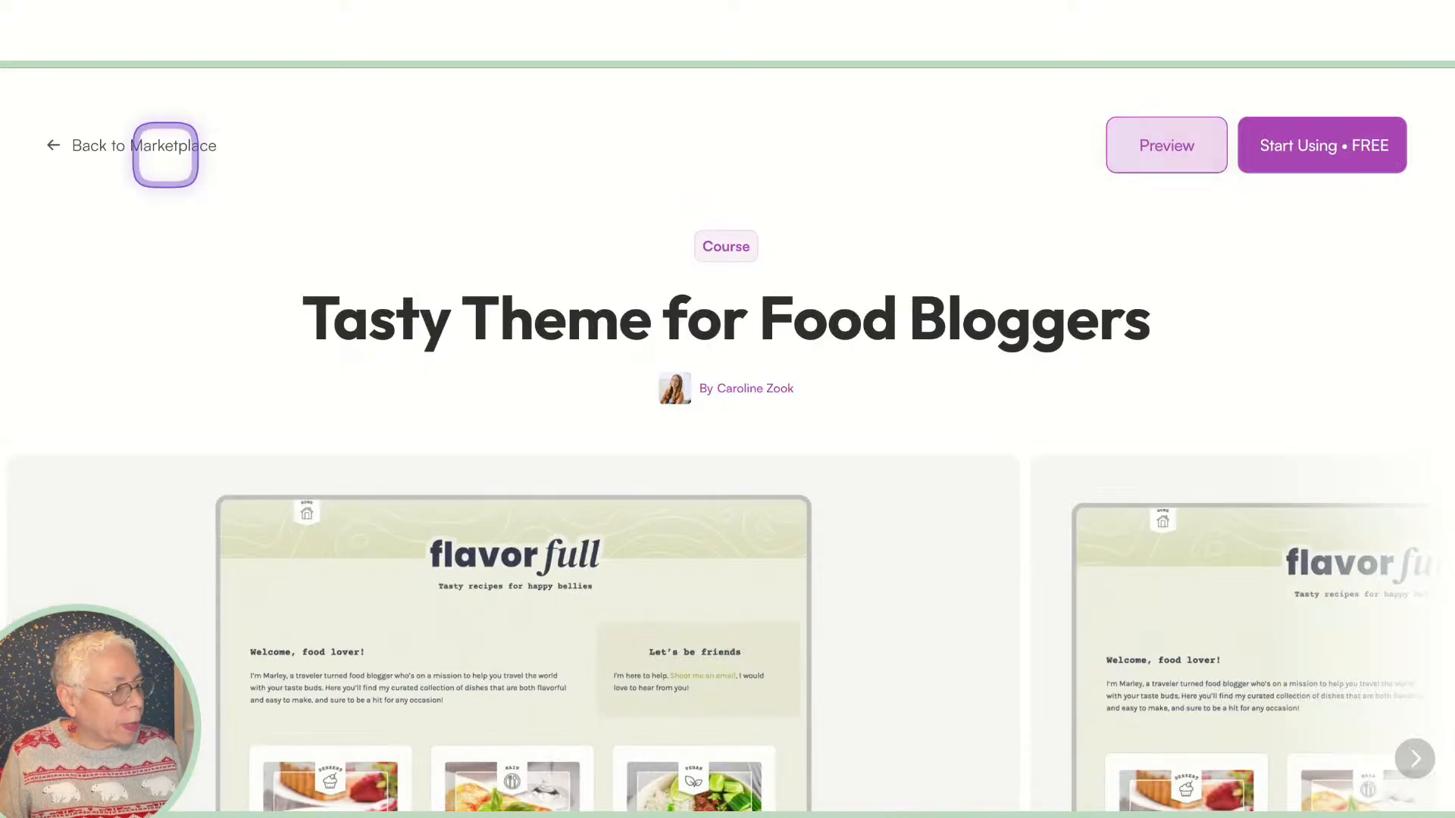
Step: Return to the Template Marketplace, open the Book Lover Theme's details page and look over its sample images
left_click(160, 146)
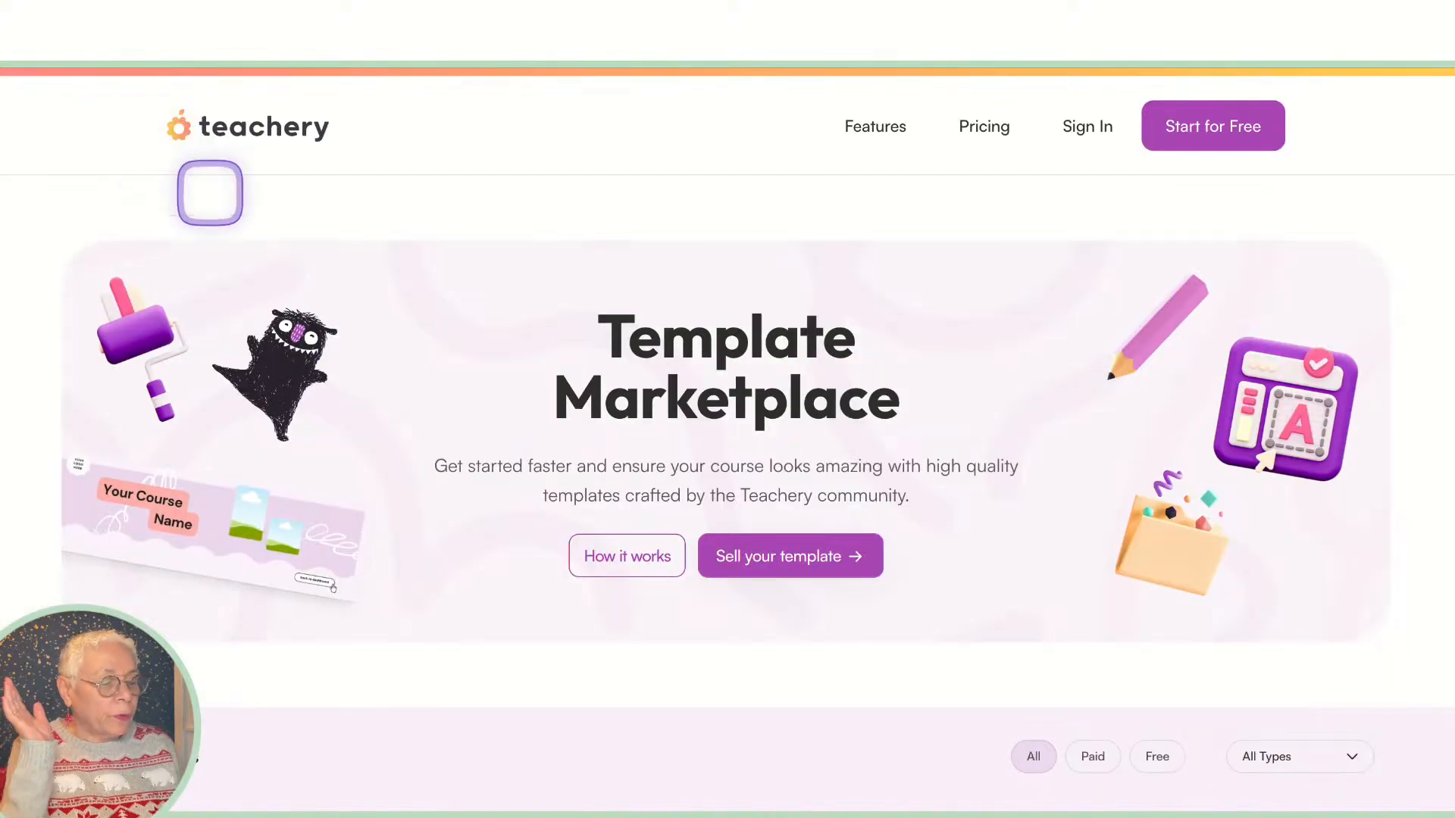
scroll(694, 643, "down", 5)
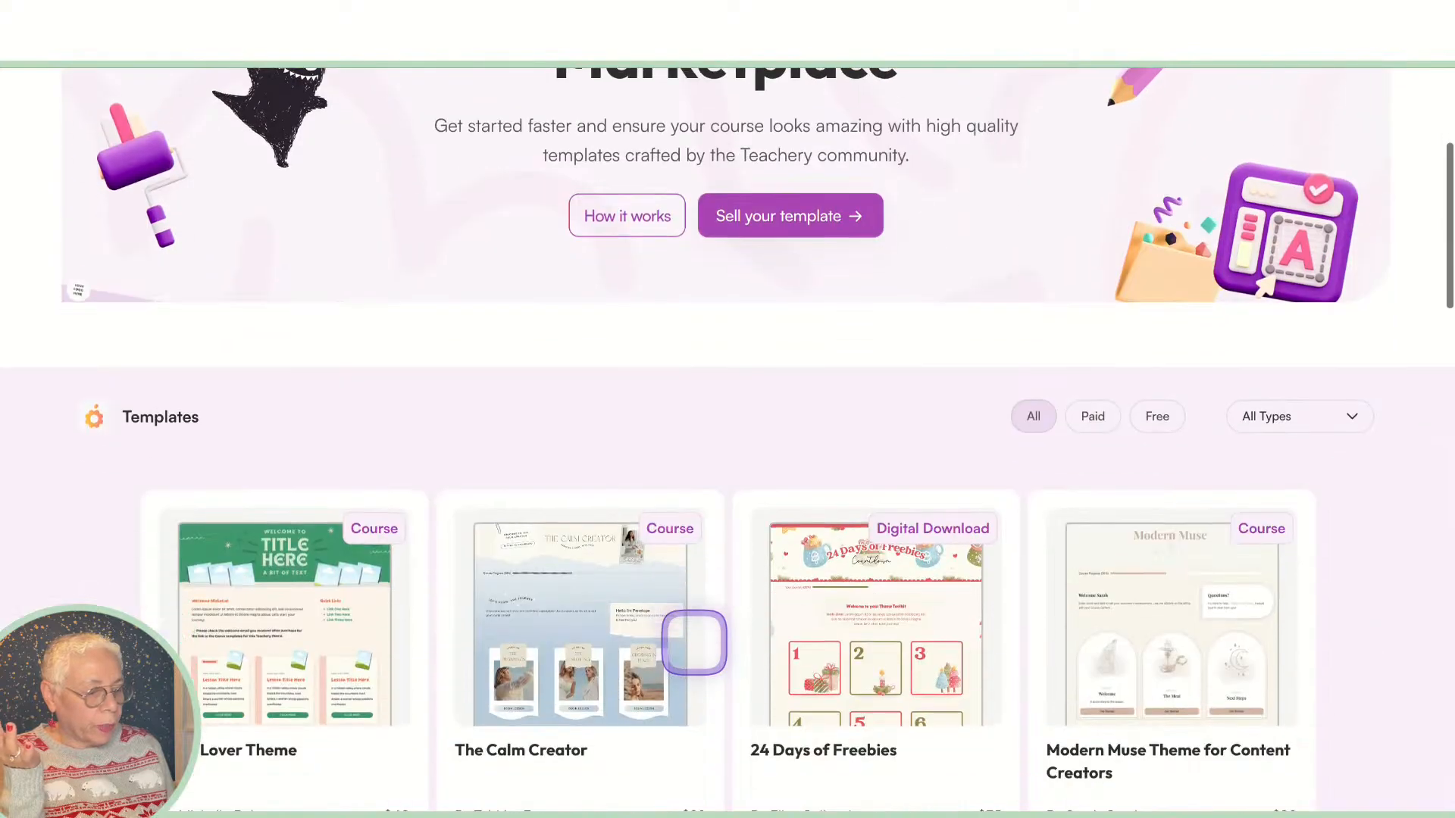
left_click(294, 616)
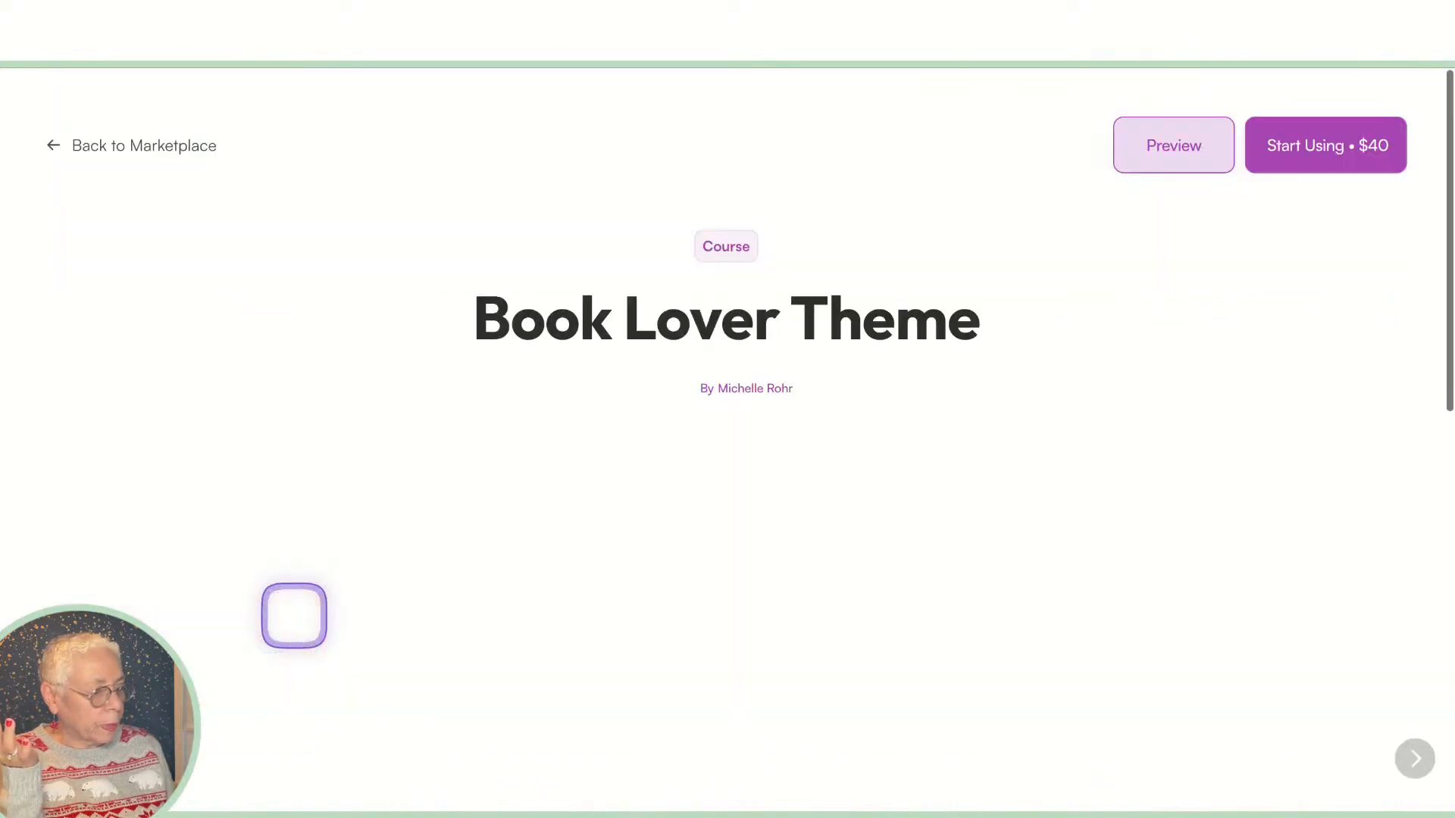
scroll(400, 713, "down", 2)
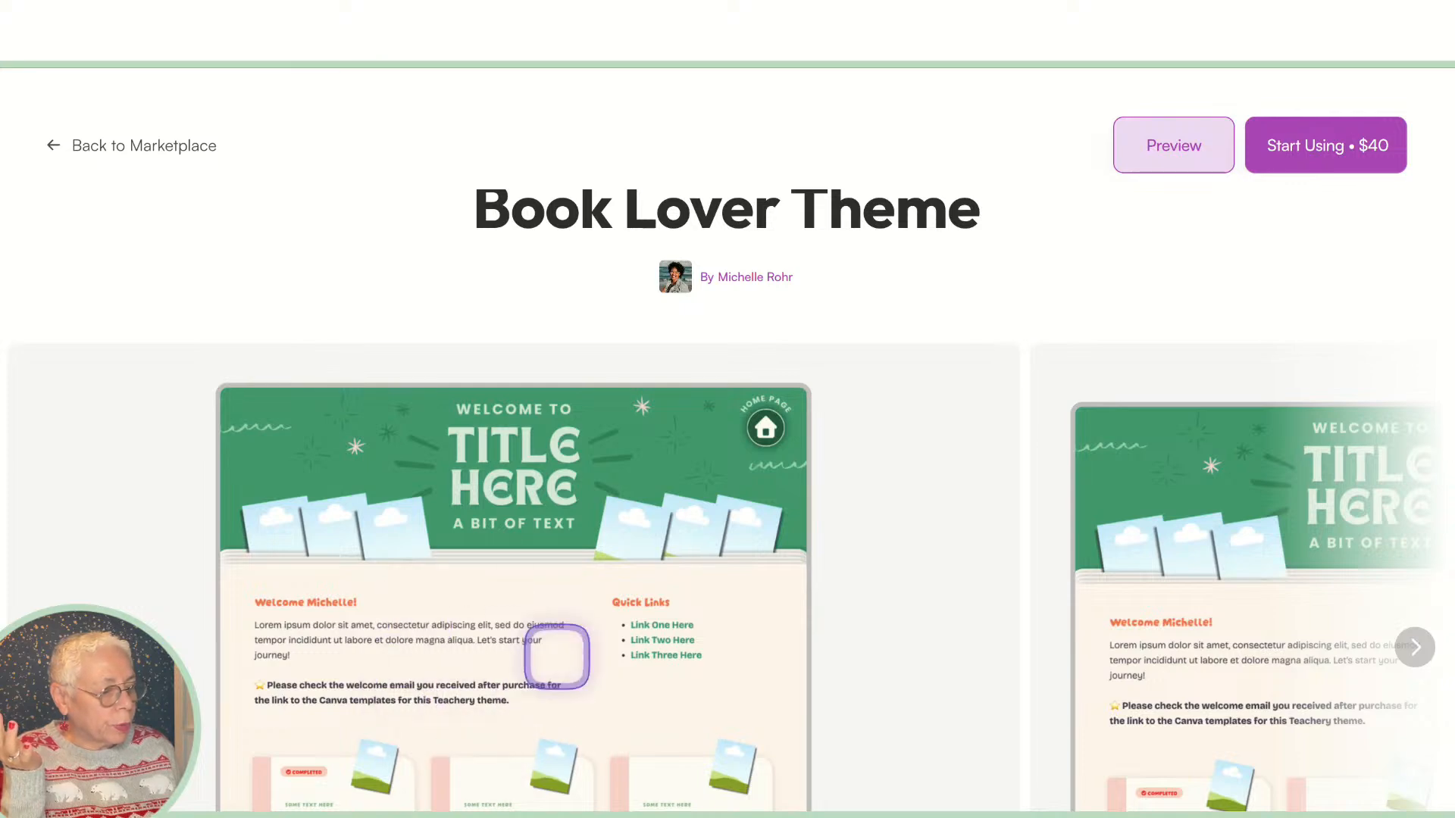
scroll(557, 657, "down", 3)
scroll(551, 650, "up", 3)
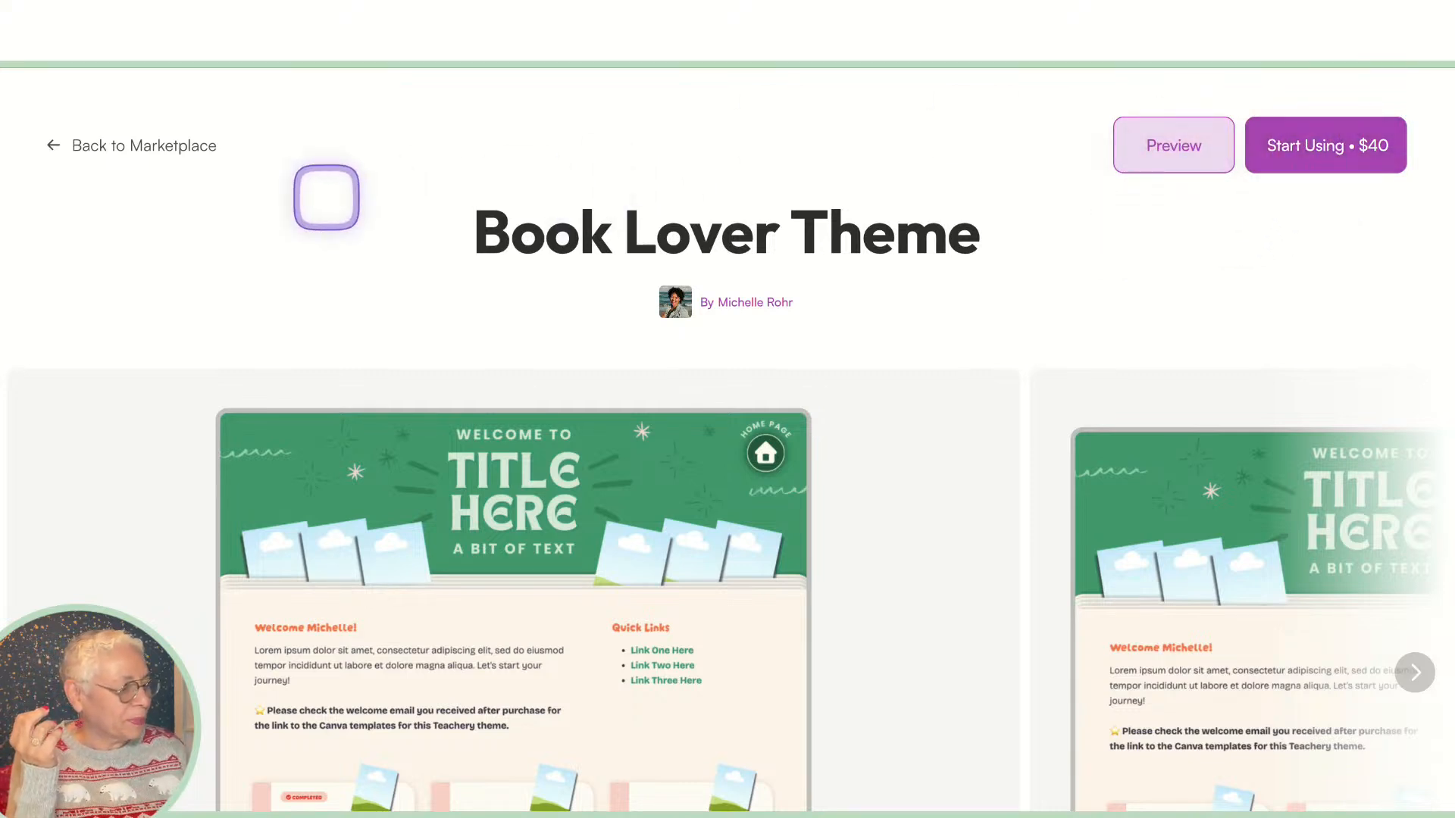
Step: Return to the Template Marketplace, filter the templates to Free and look through them
left_click(132, 145)
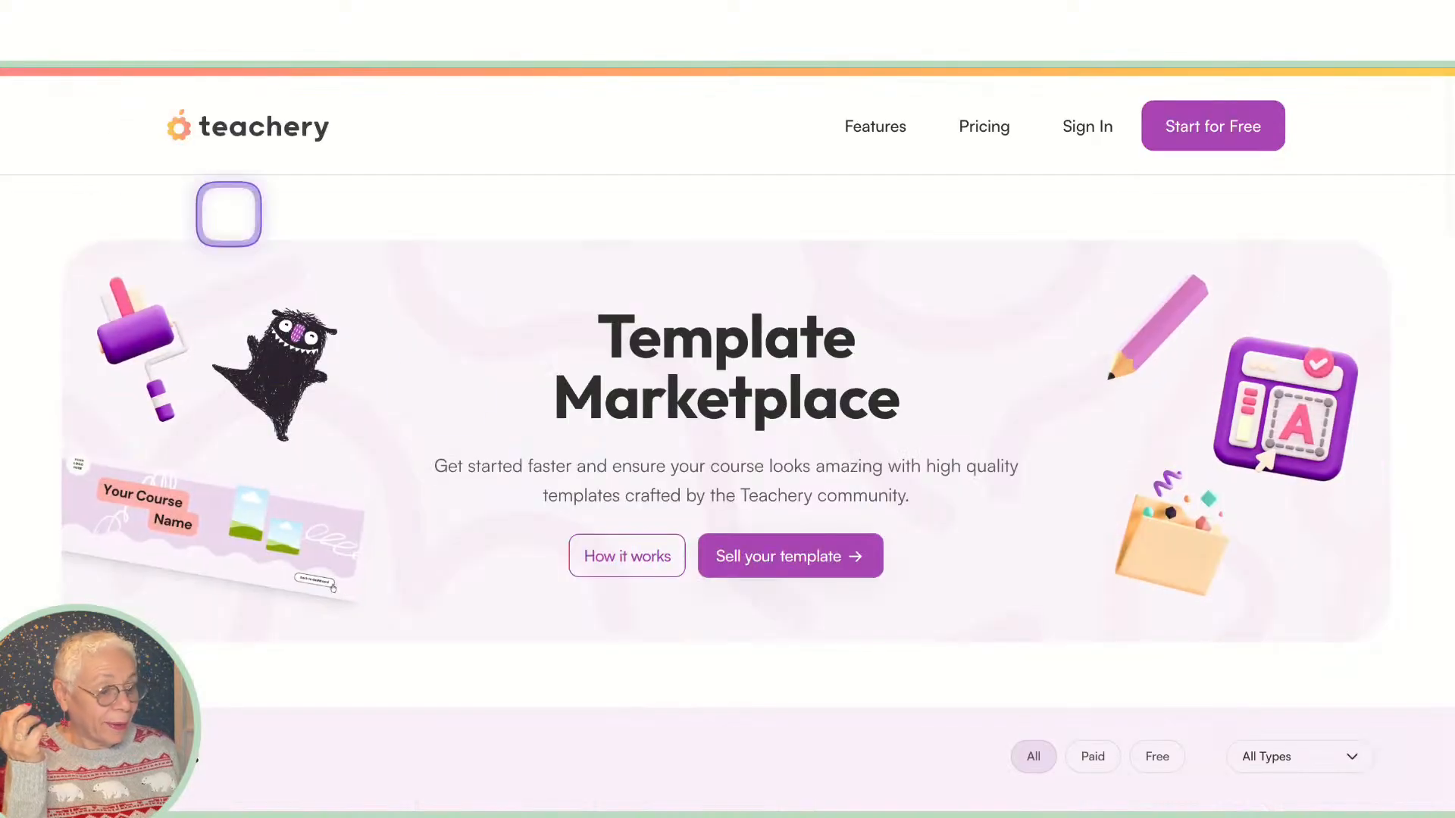
scroll(561, 523, "down", 2)
scroll(558, 526, "down", 4)
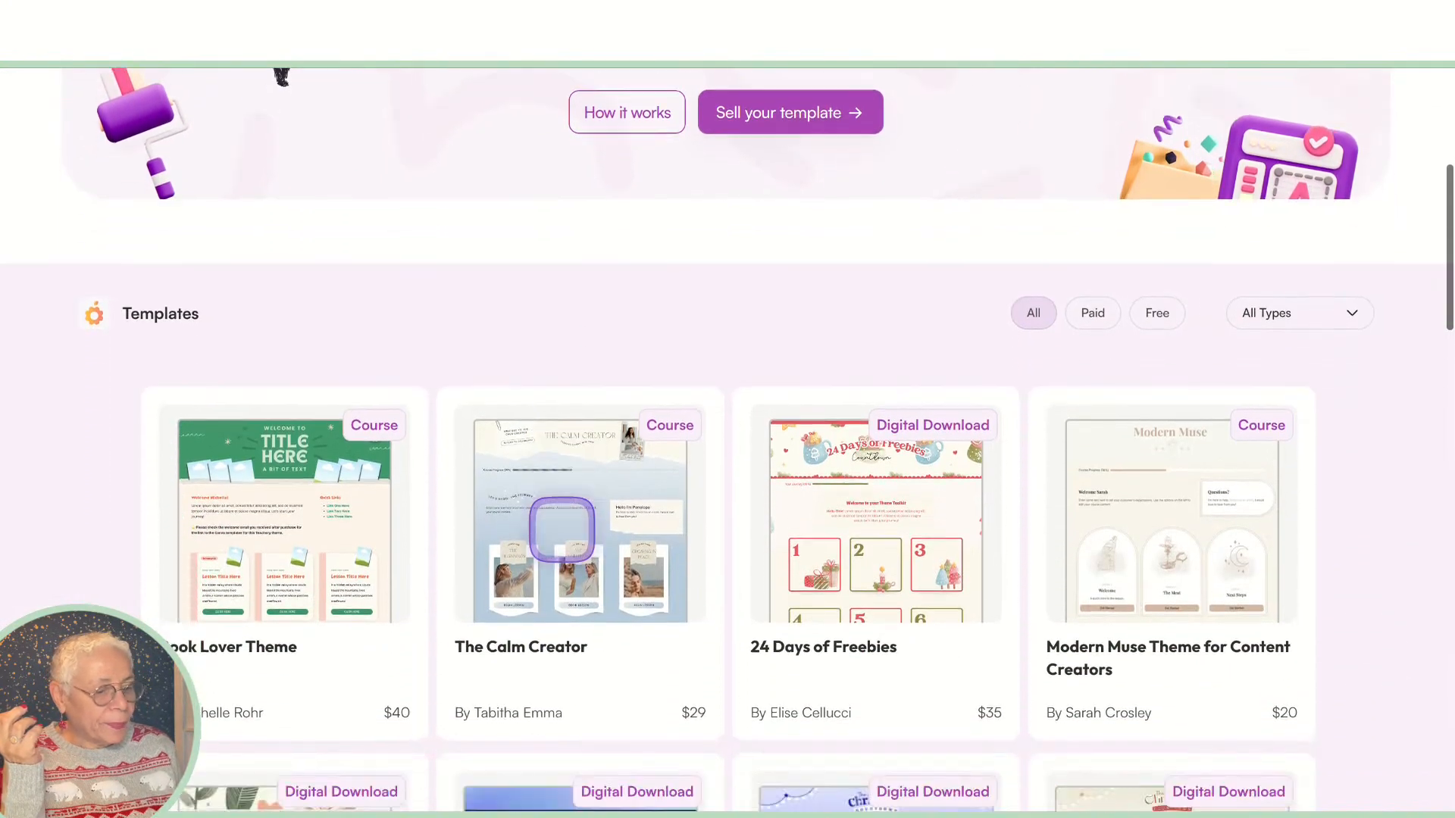
left_click(1149, 270)
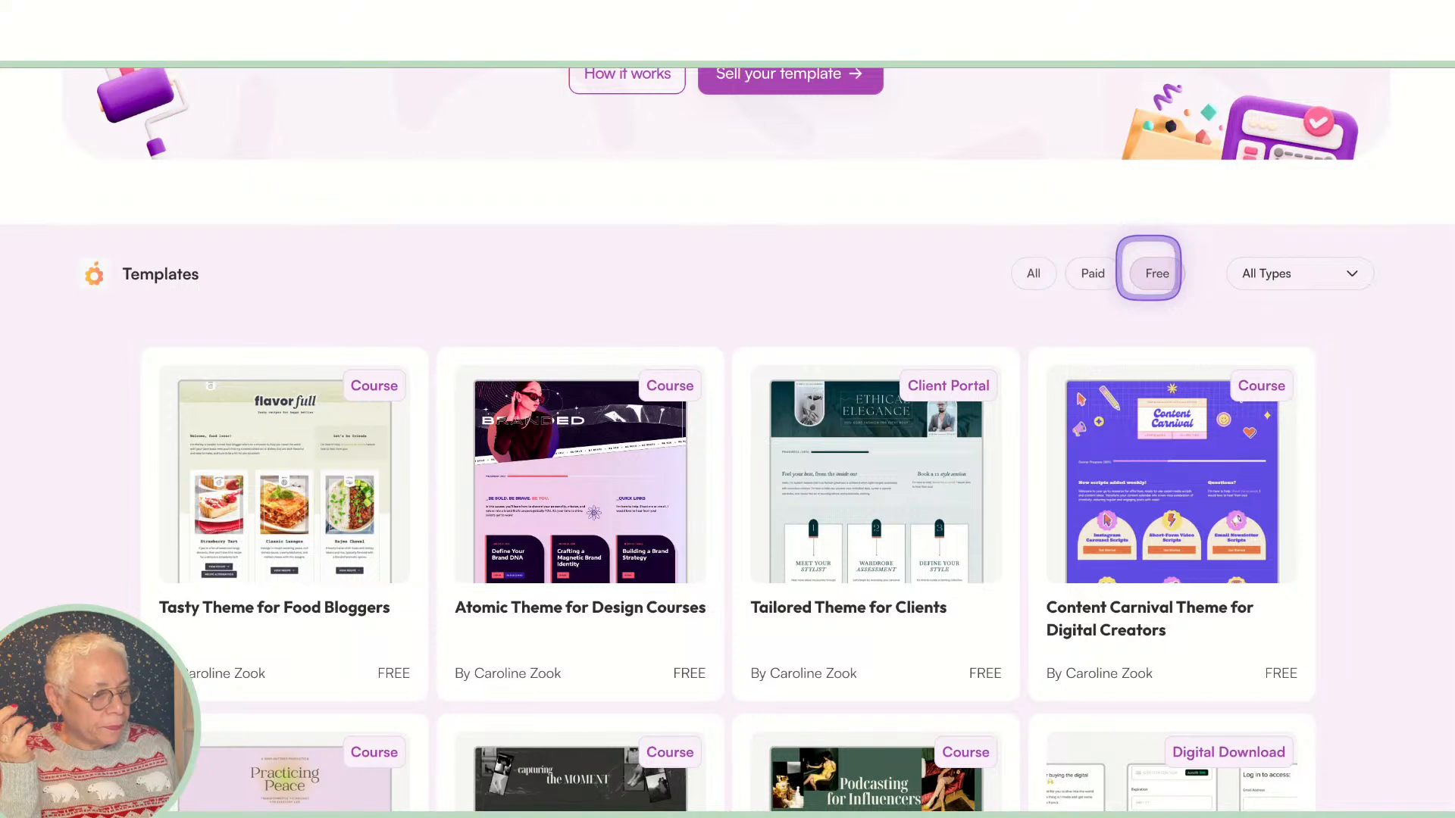
scroll(748, 318, "down", 5)
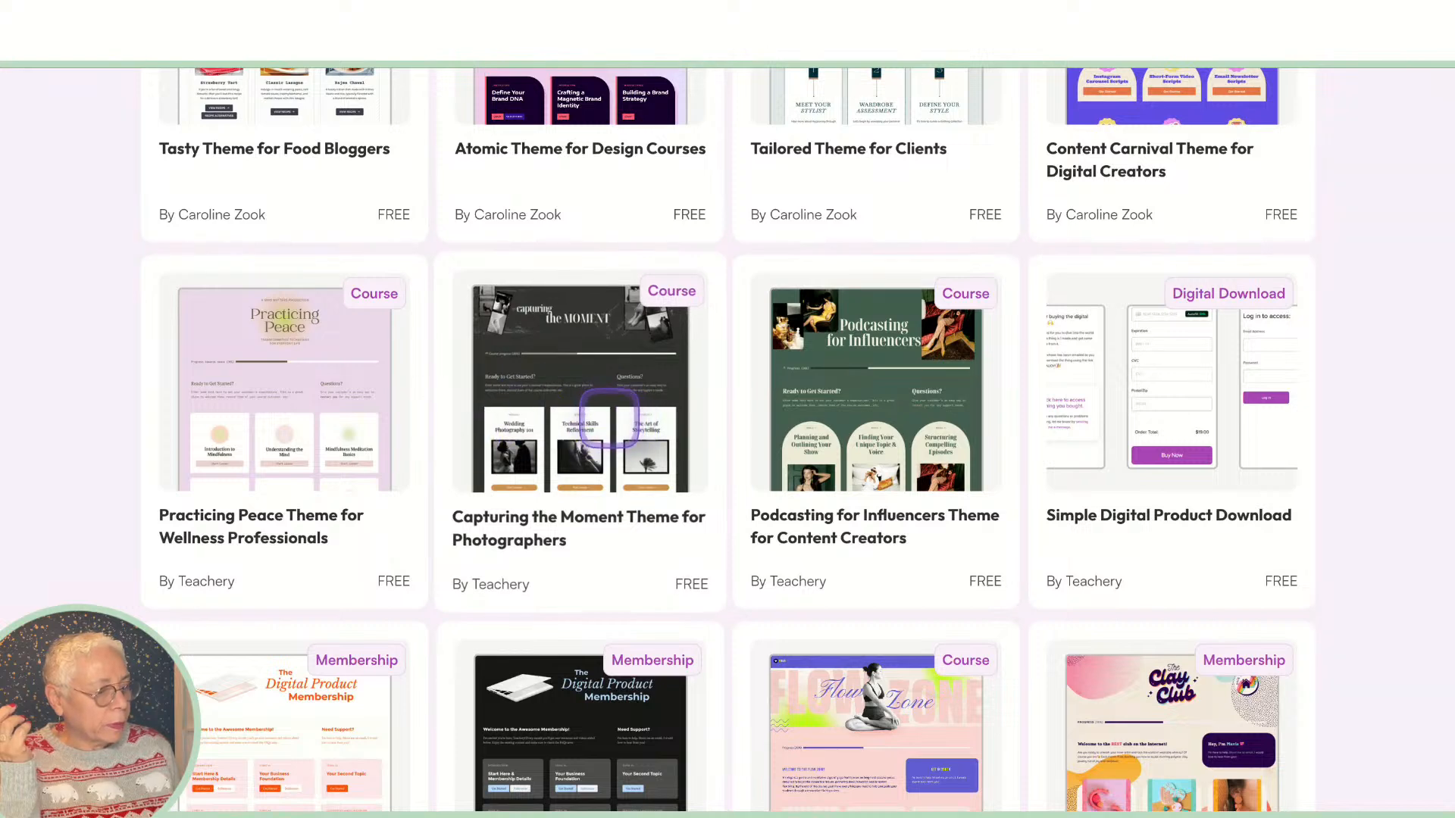
Step: Open the details page of the Capturing the Moment Theme for Photographers and look over its sample images
left_click(609, 419)
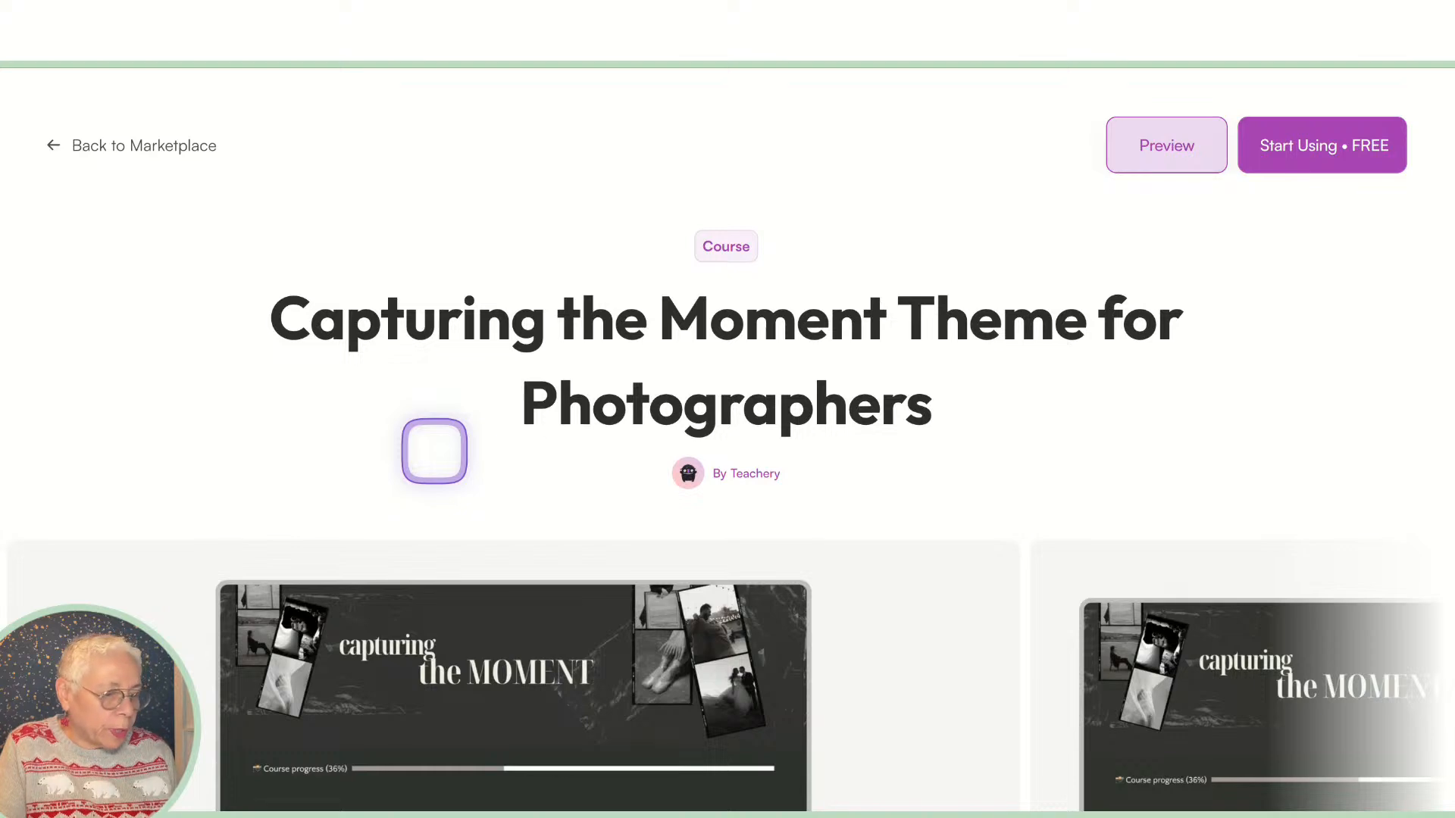
scroll(639, 552, "down", 5)
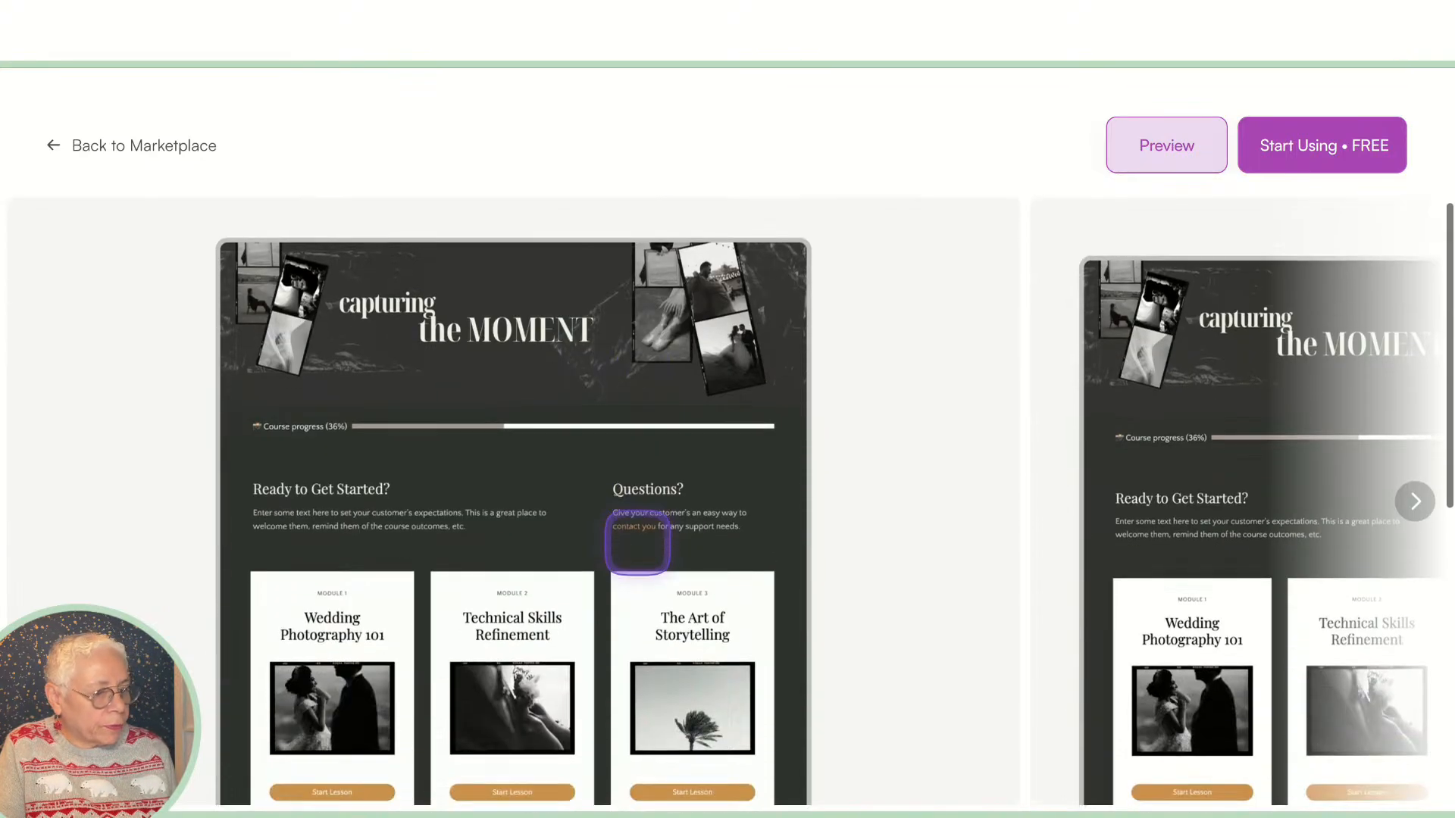
scroll(1075, 295, "up", 1)
Step: Preview the Capturing the Moment theme and examine its home page from the header to the module cards
left_click(1149, 123)
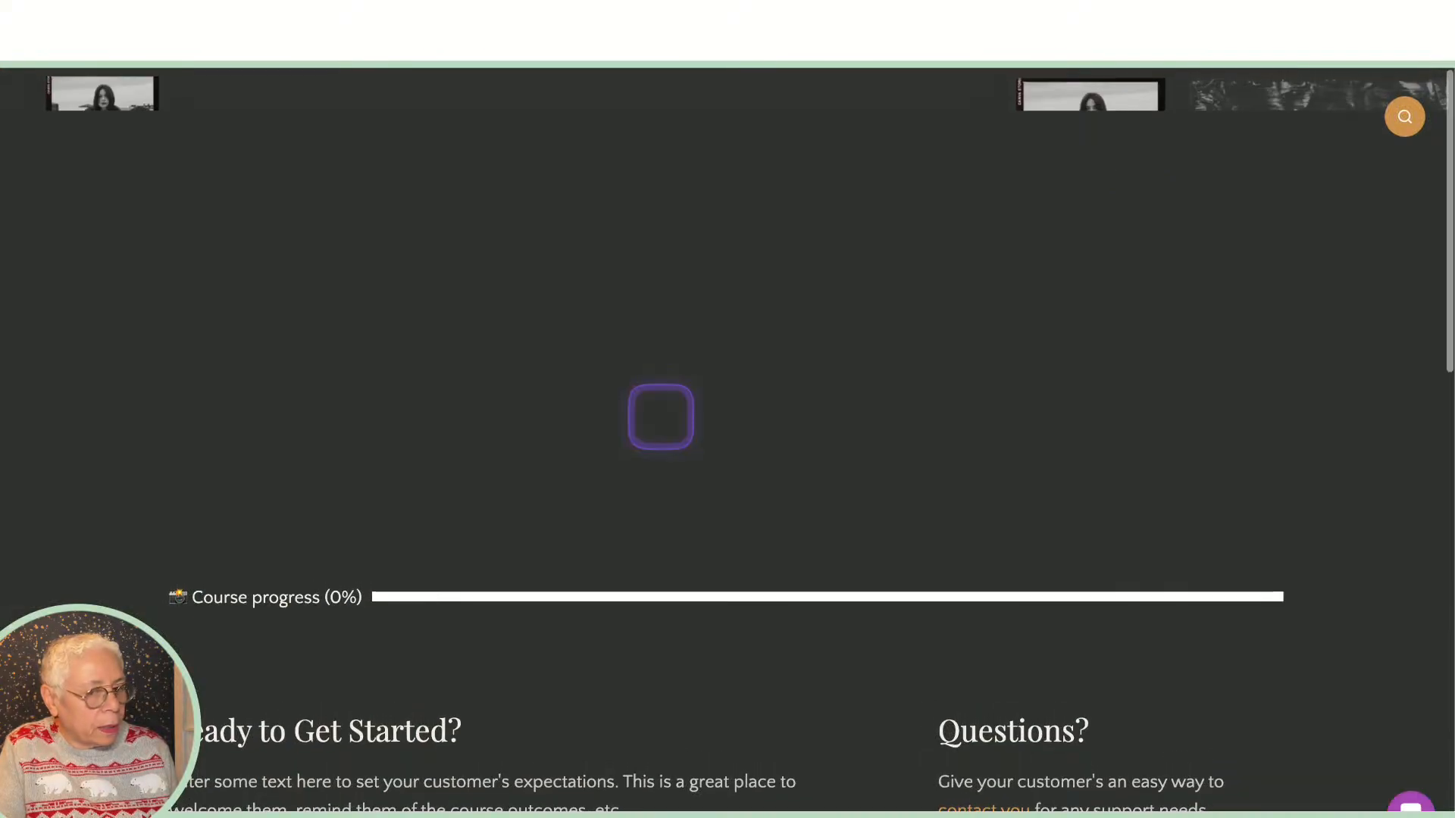
scroll(643, 354, "down", 1)
scroll(642, 353, "down", 1)
scroll(644, 357, "up", 2)
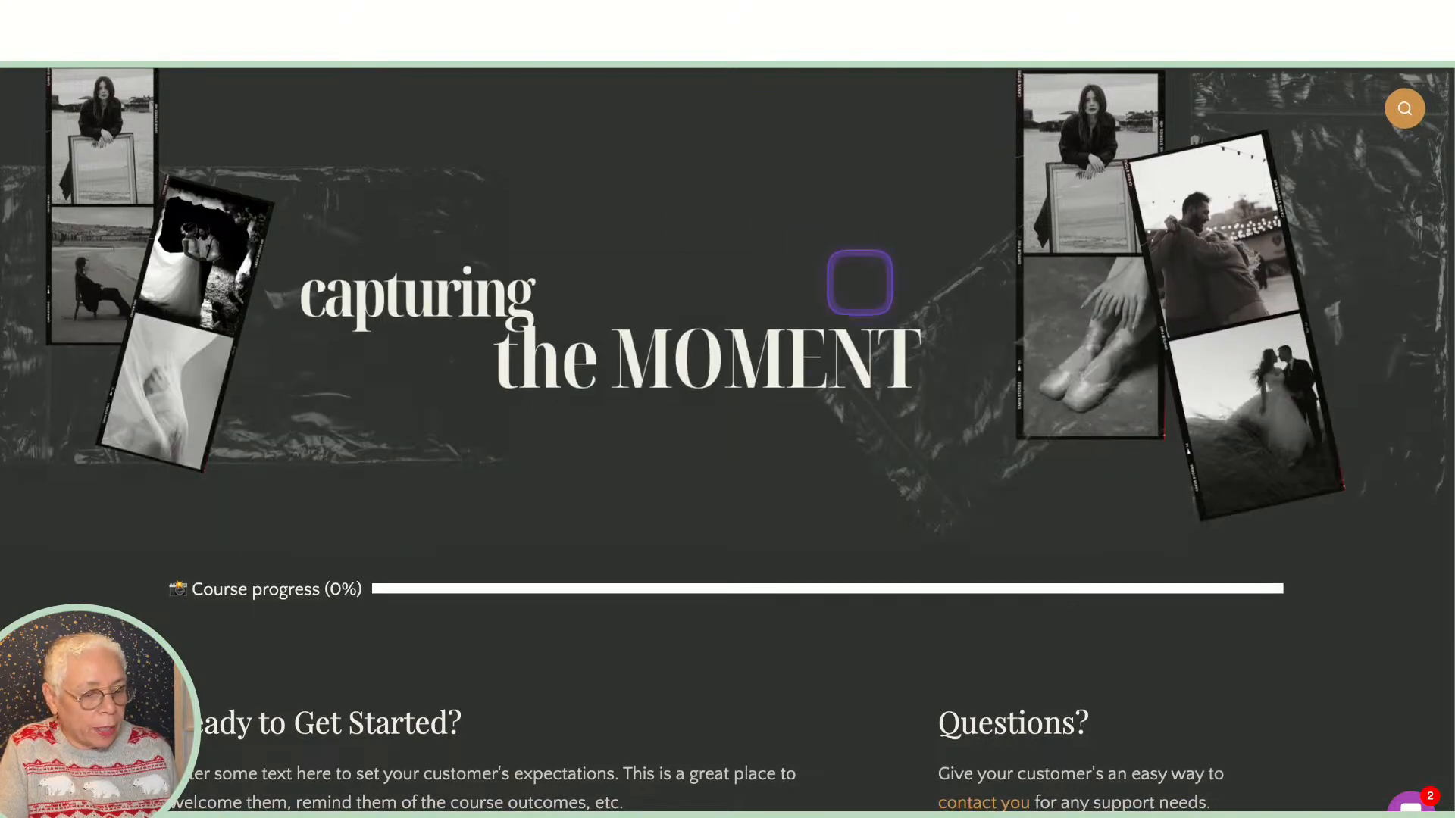
scroll(857, 283, "down", 2)
scroll(860, 283, "down", 8)
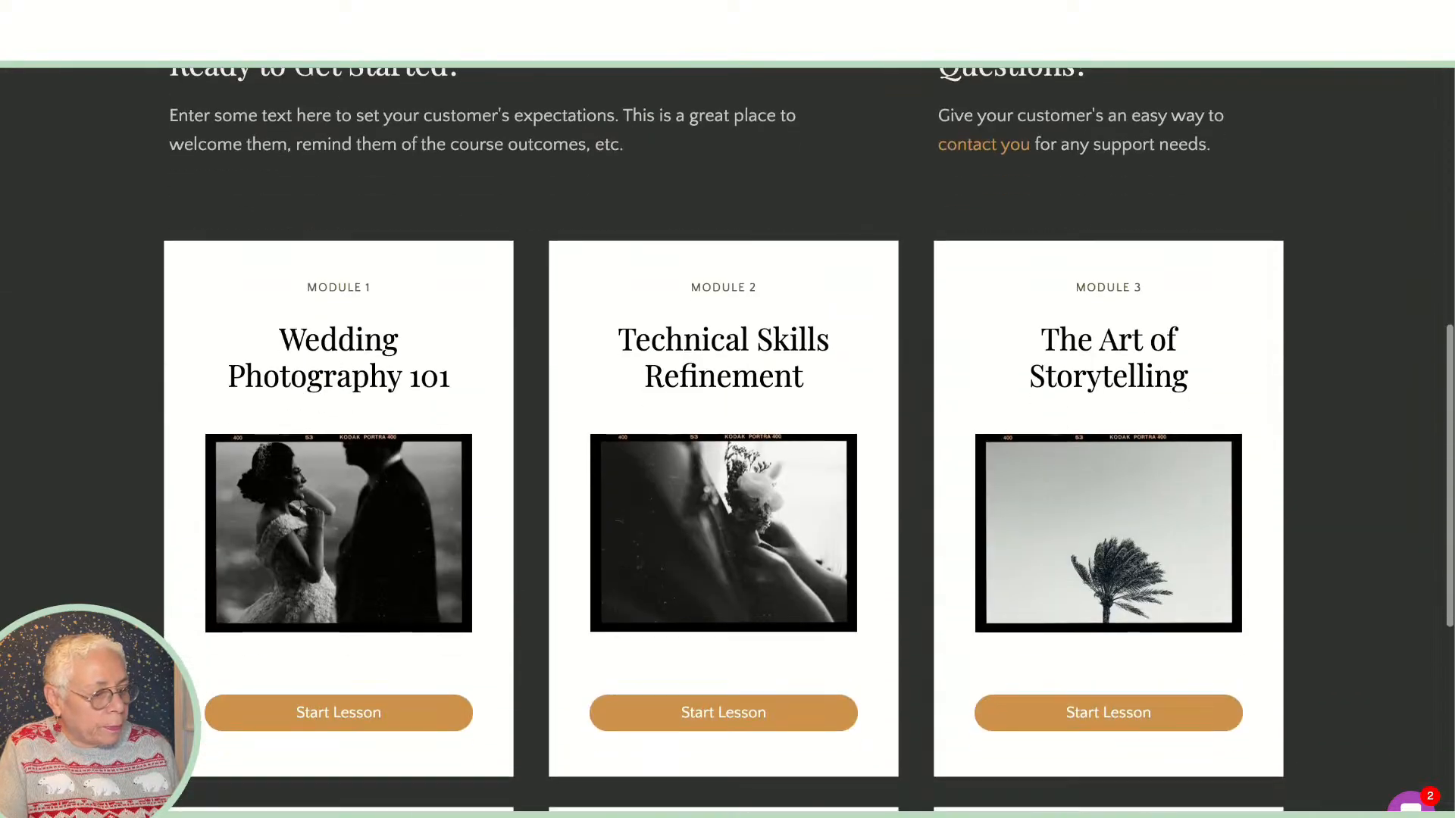
scroll(809, 437, "down", 5)
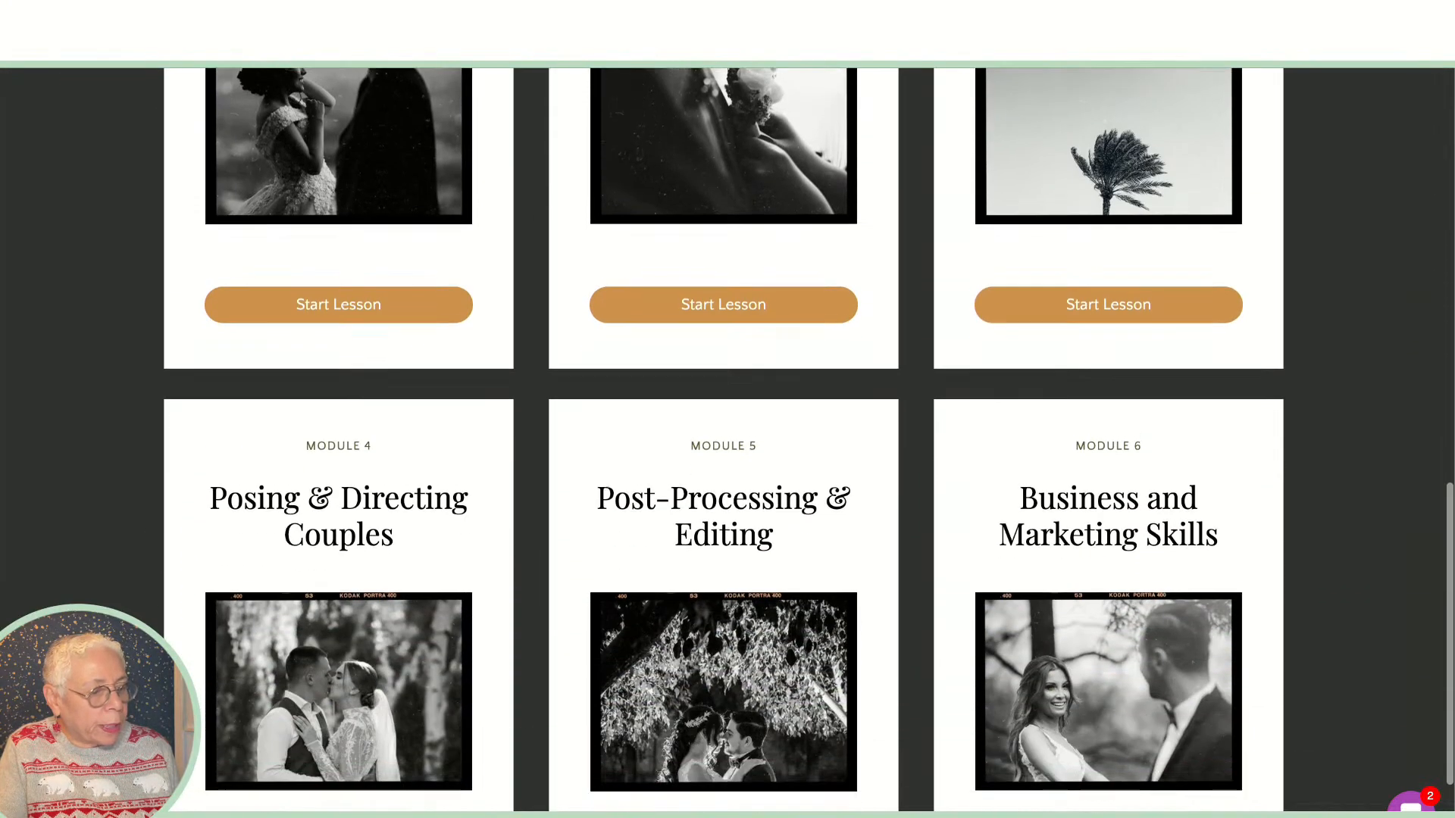
scroll(718, 464, "up", 4)
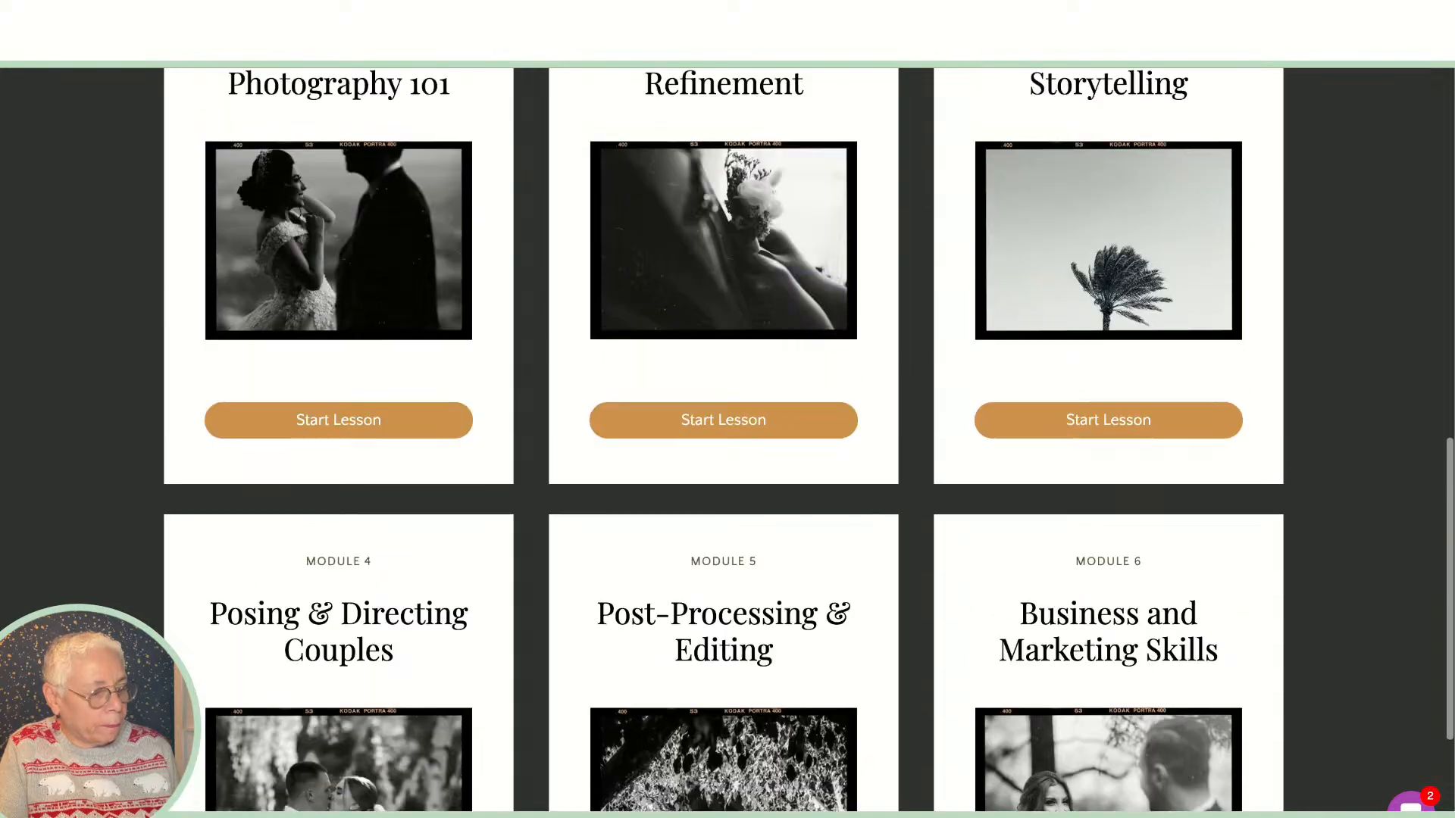
Step: View the Technical Skills Refinement lesson in the preview, examine its layout, and return to the theme's home page
left_click(715, 425)
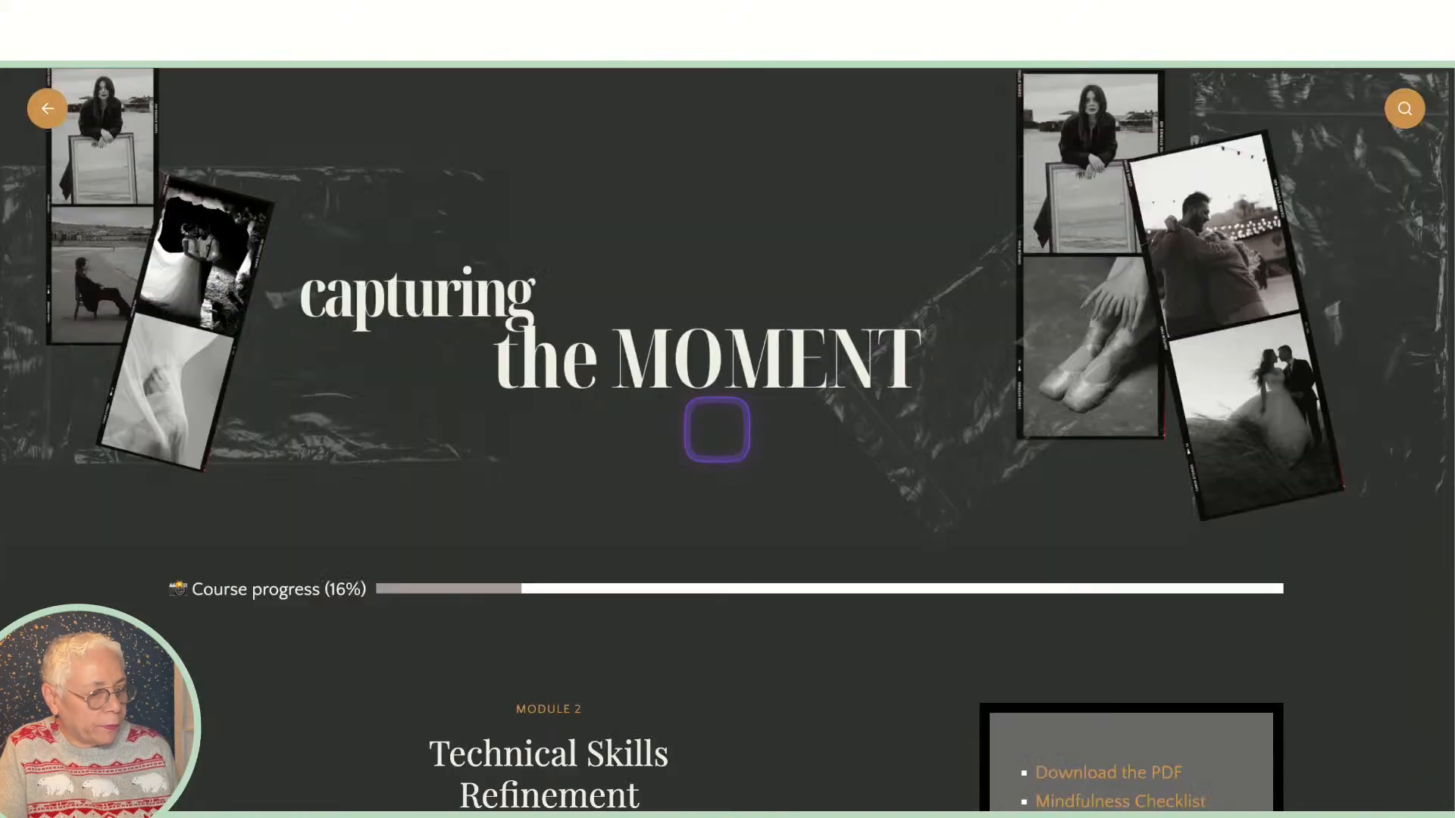
scroll(633, 688, "down", 5)
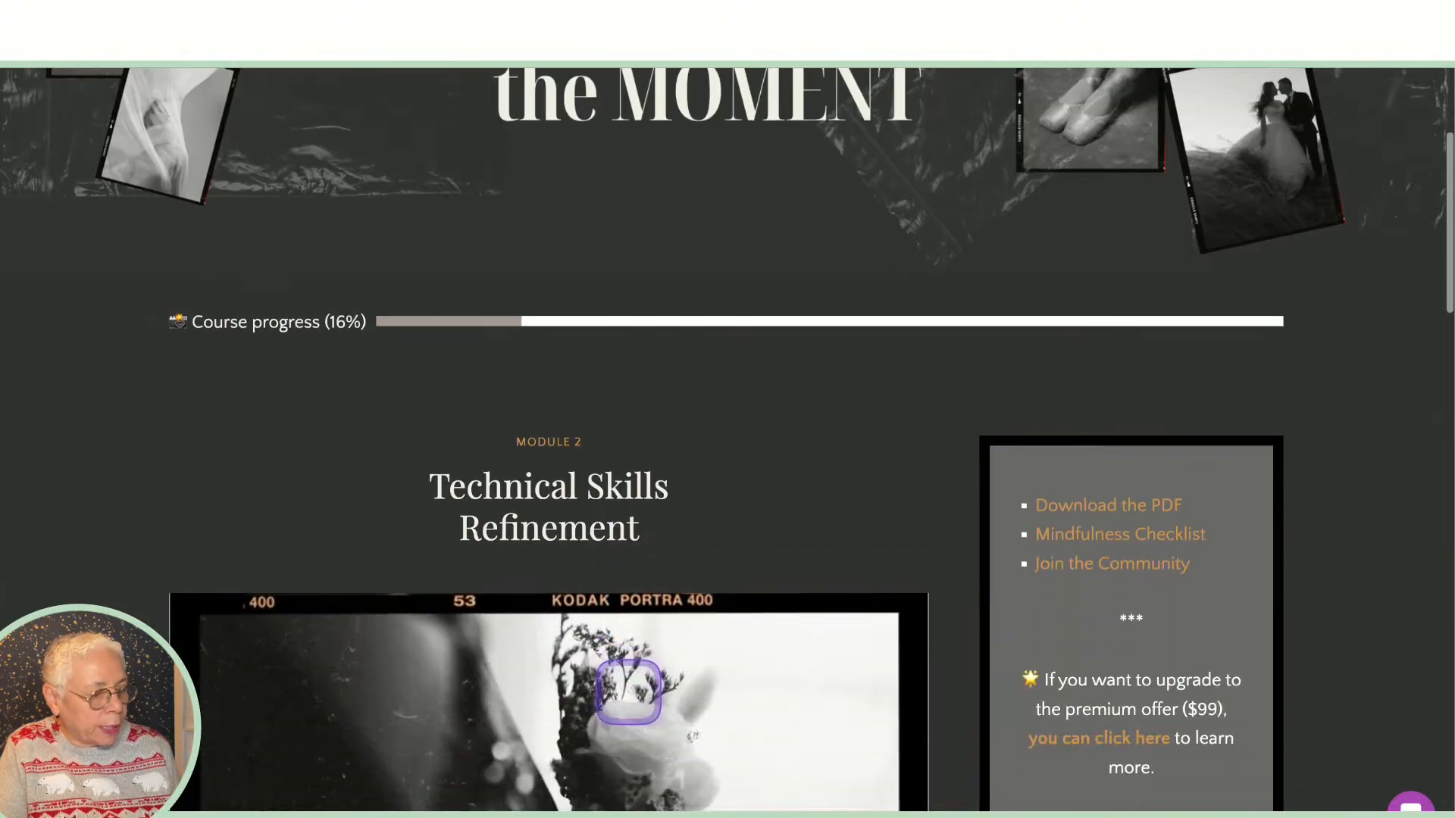
scroll(628, 688, "down", 4)
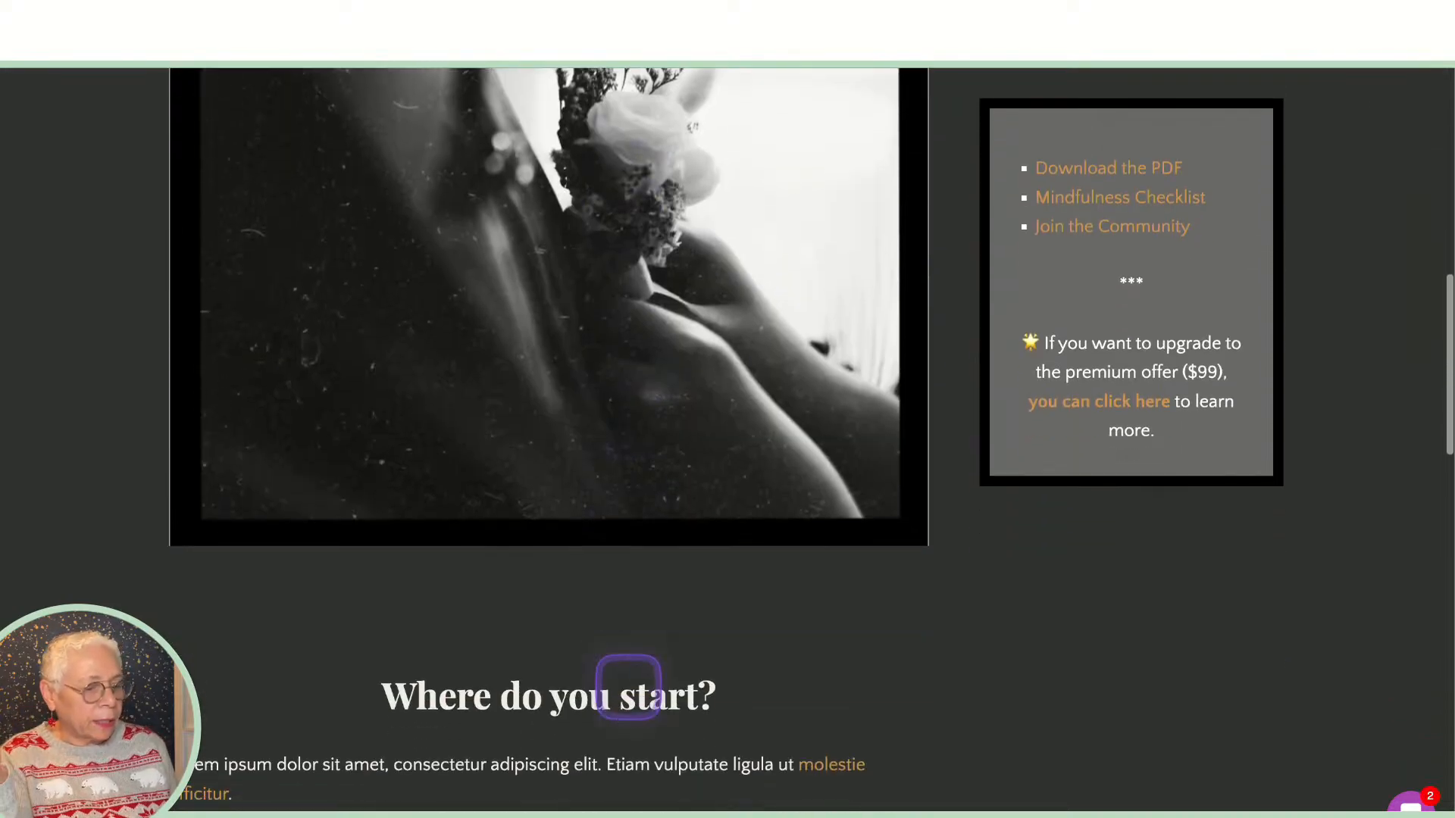
scroll(629, 687, "up", 5)
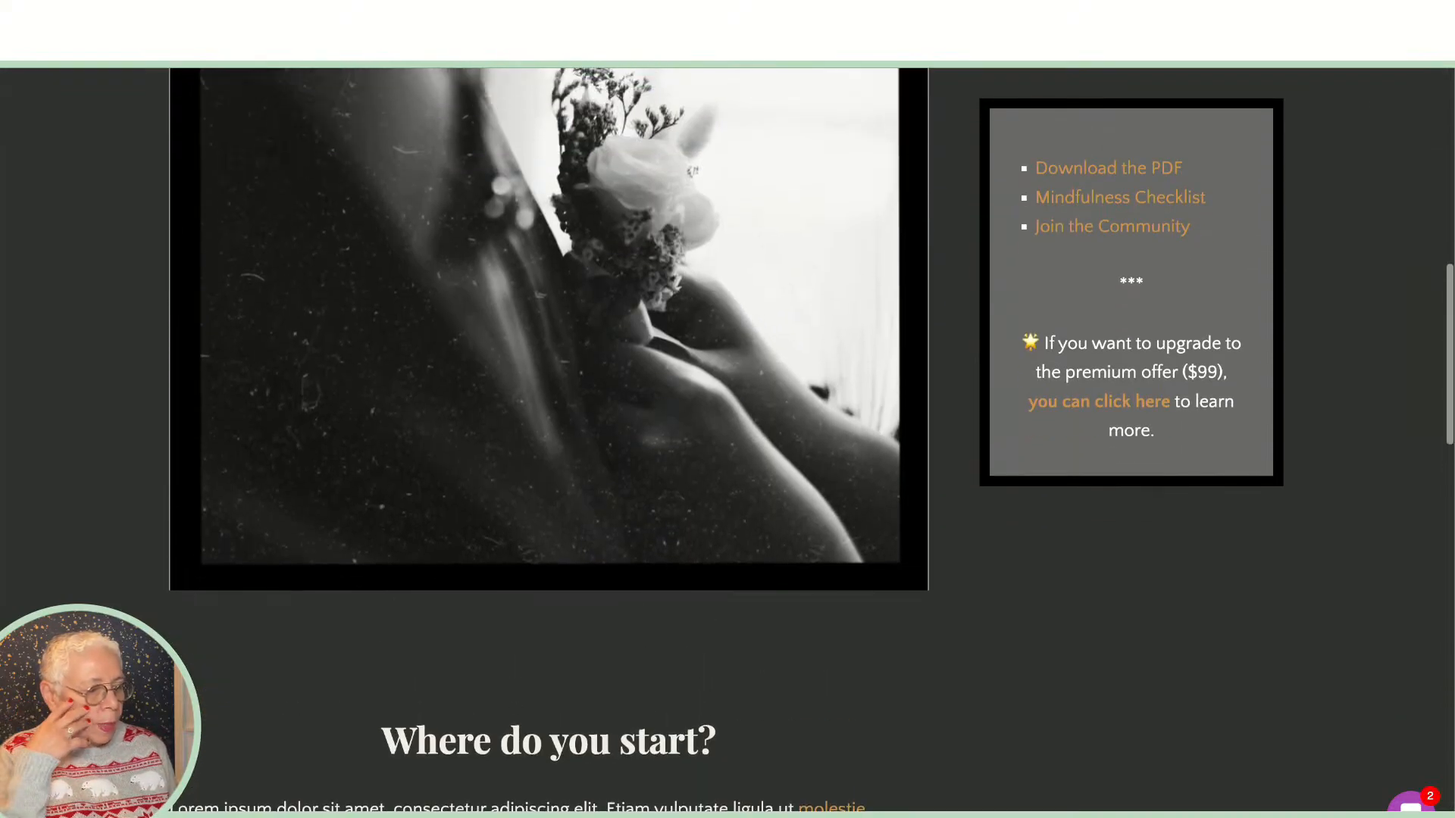
scroll(629, 688, "up", 5)
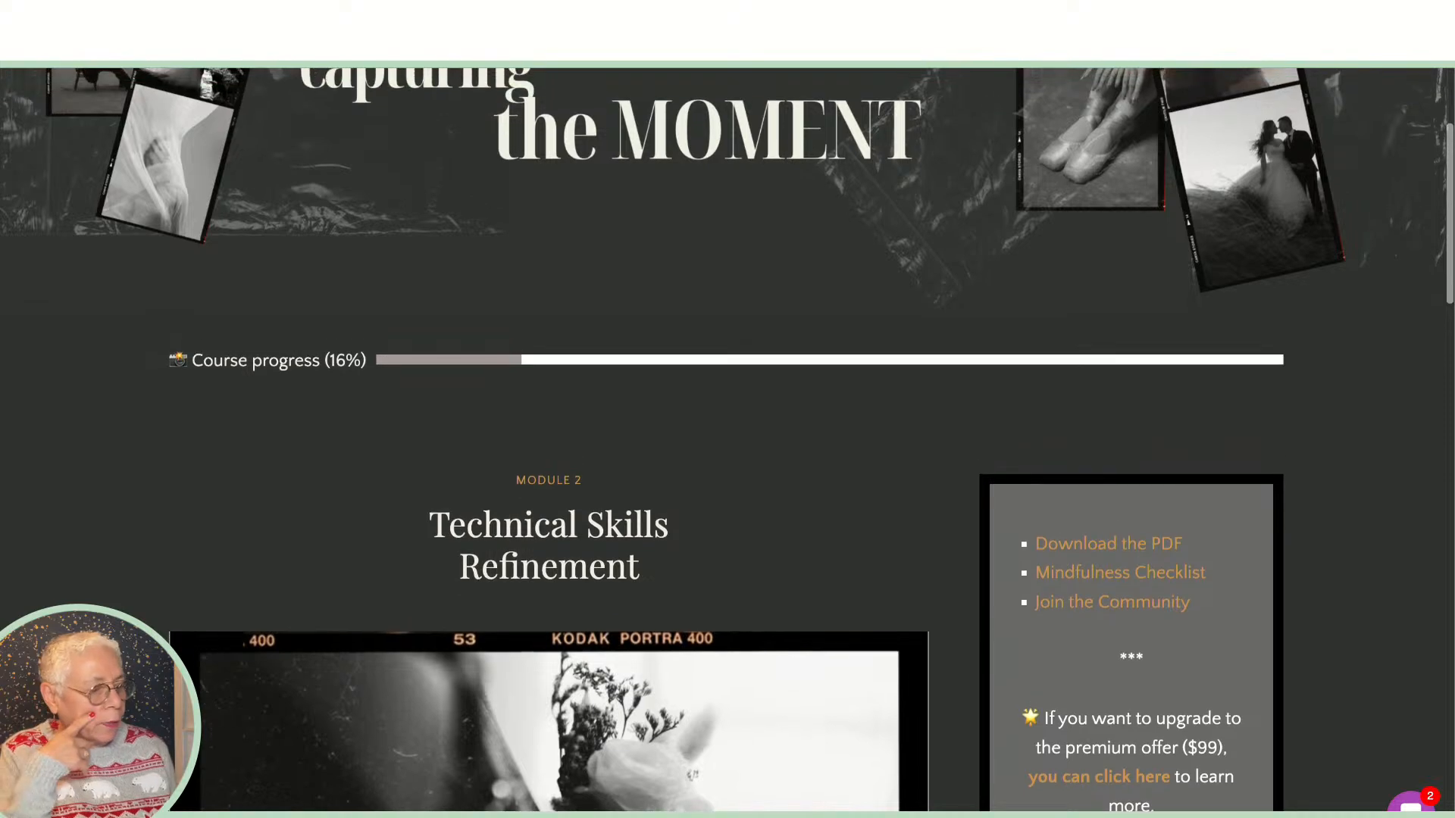
scroll(520, 228, "up", 3)
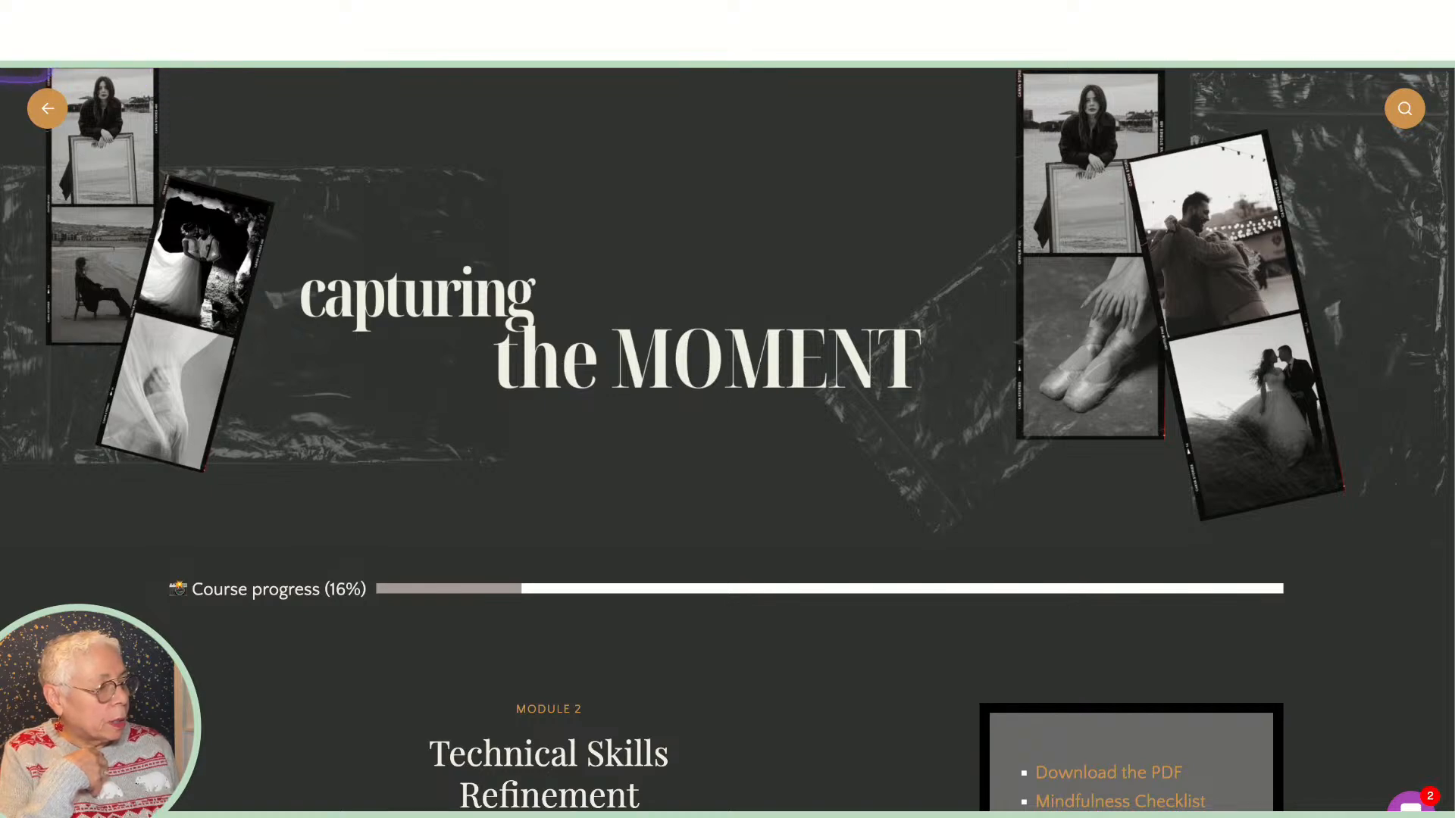
scroll(26, 76, "down", 10)
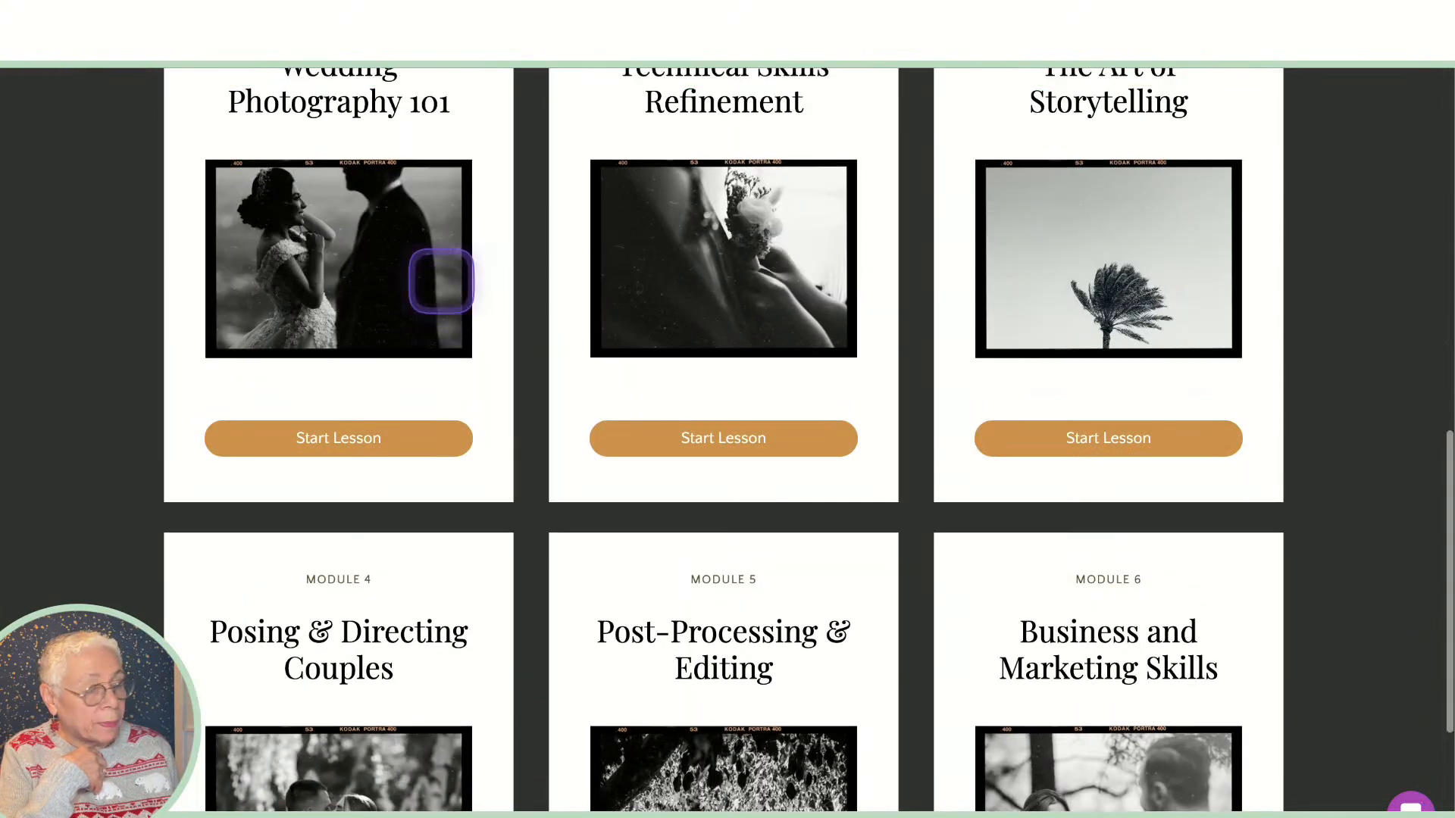
scroll(441, 280, "up", 10)
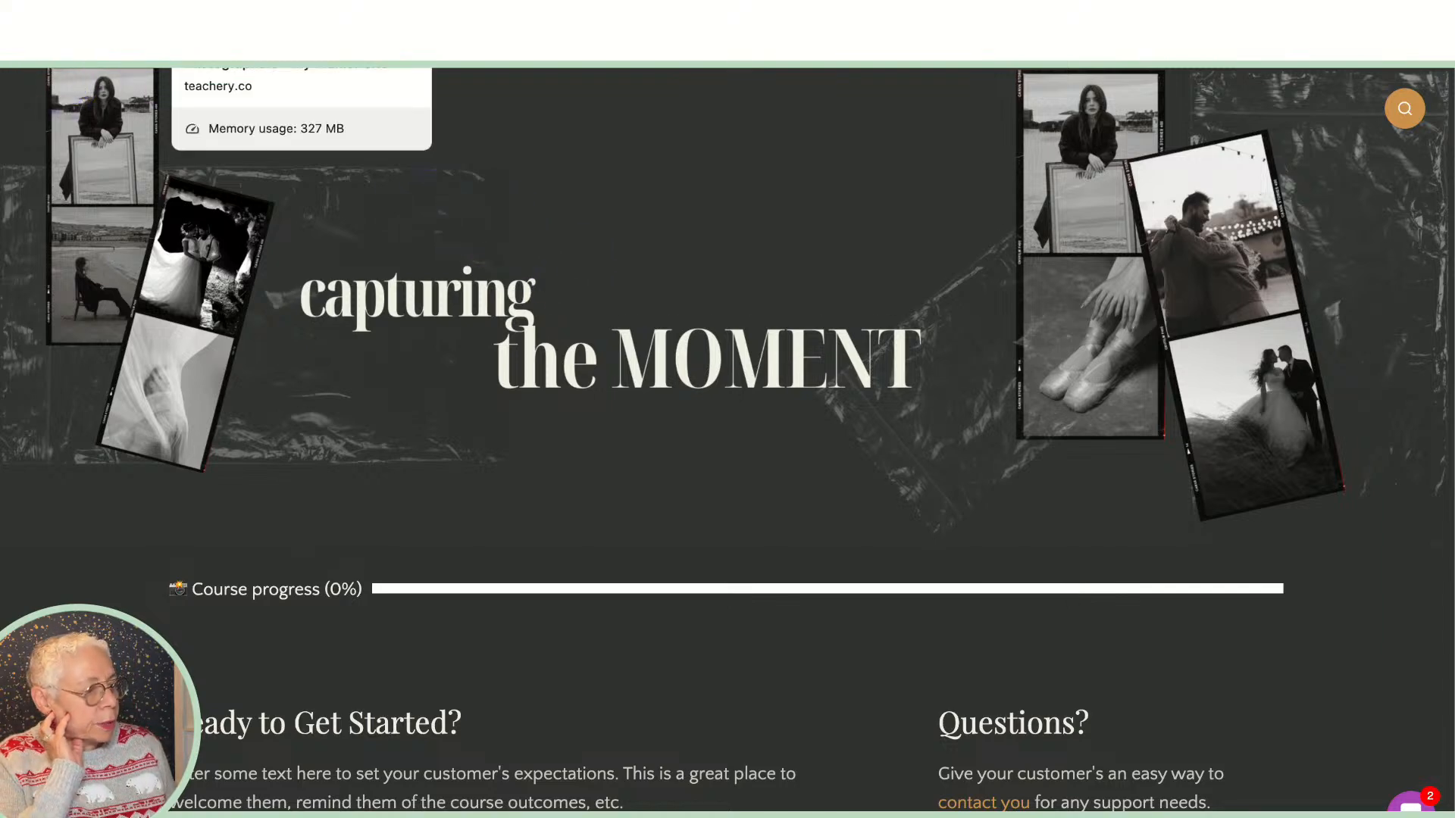
Step: Go back to the Capturing the Moment theme's details page, start using the free theme, and dismiss the notification banner
left_click(301, 41)
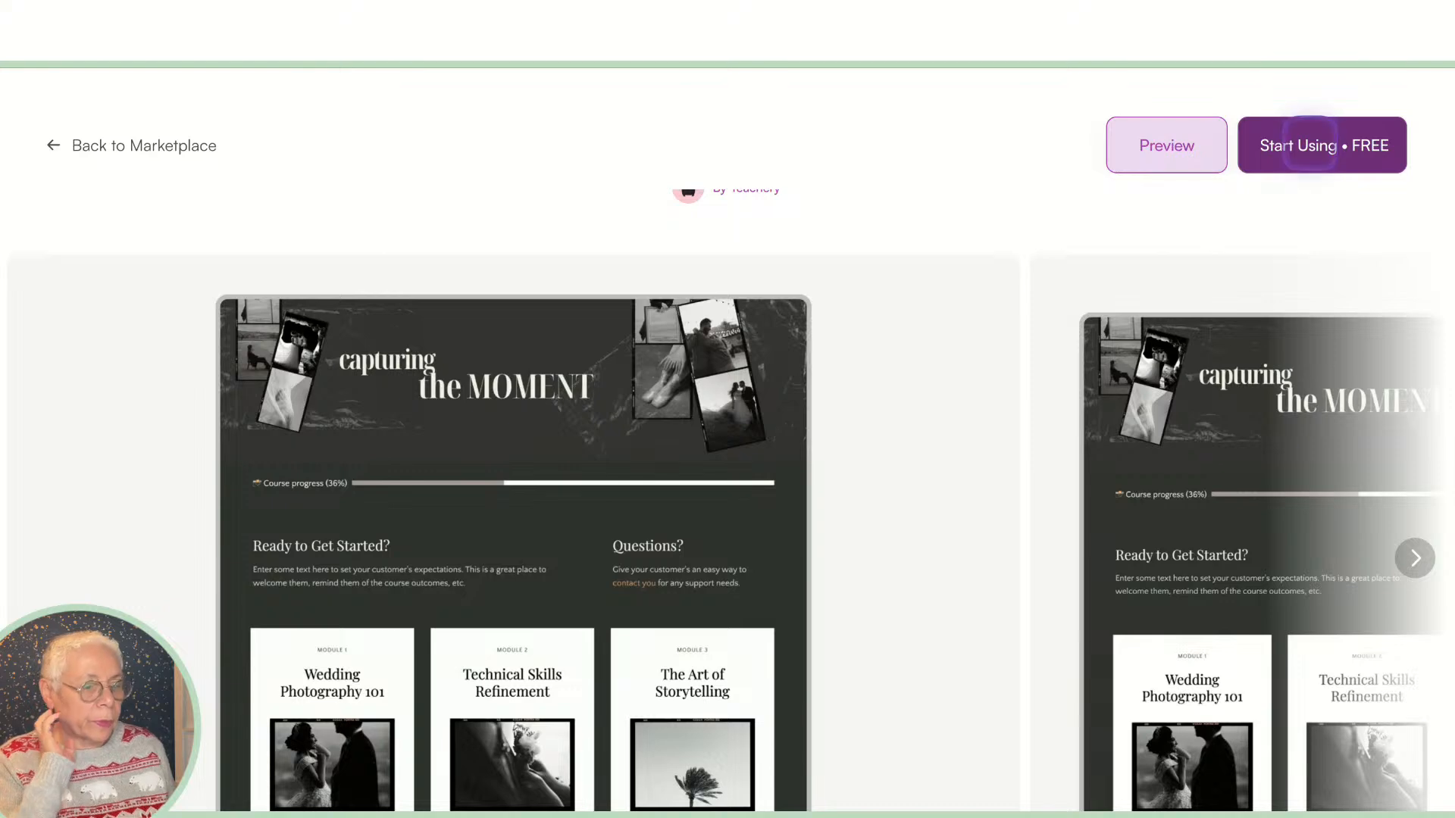
left_click(1310, 143)
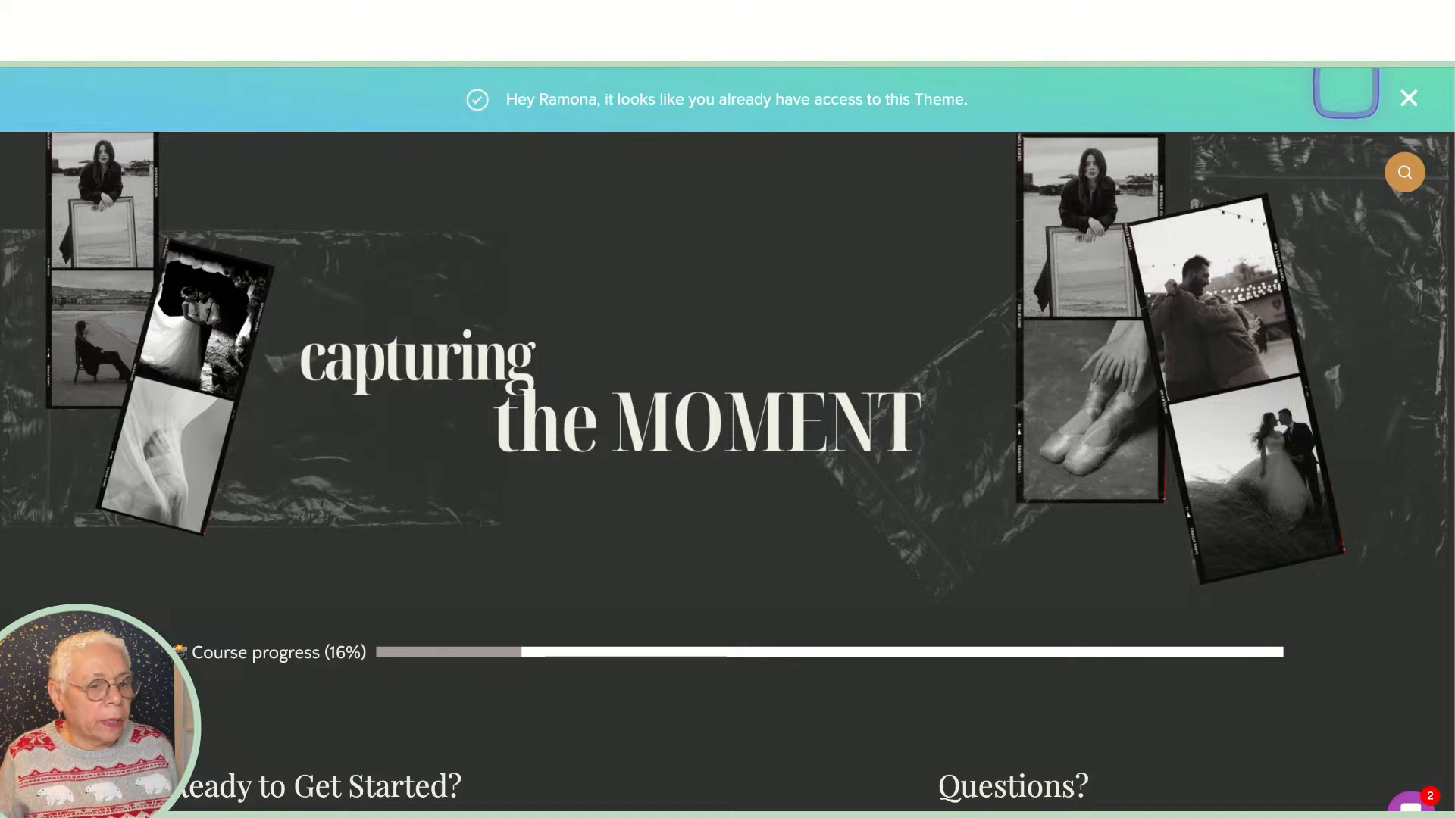
left_click(1400, 95)
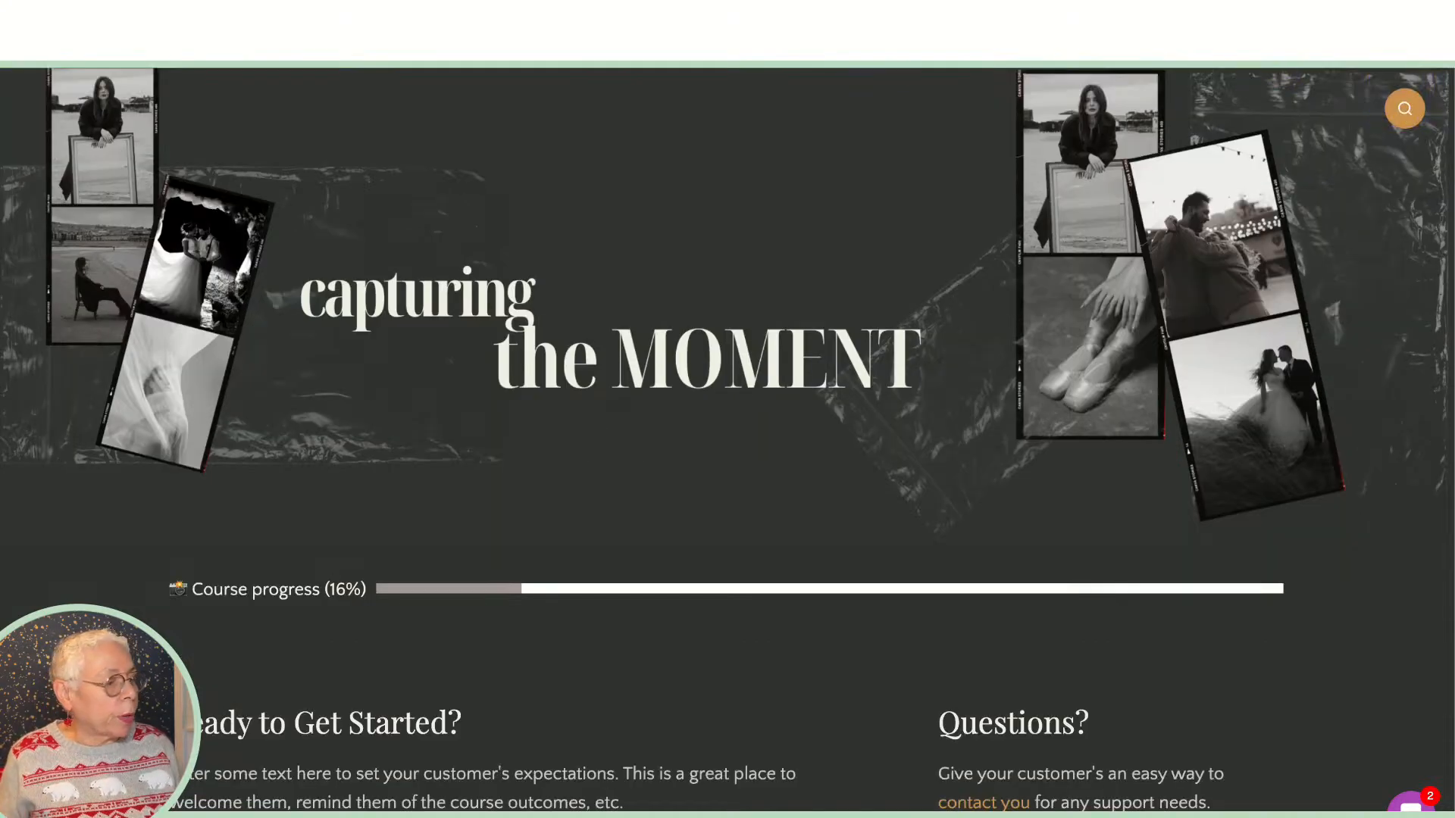
Step: Switch to the account's Courses & Themes page, look through the existing courses, and open the form for creating a new course or theme
key("ctrl+shift+Tab")
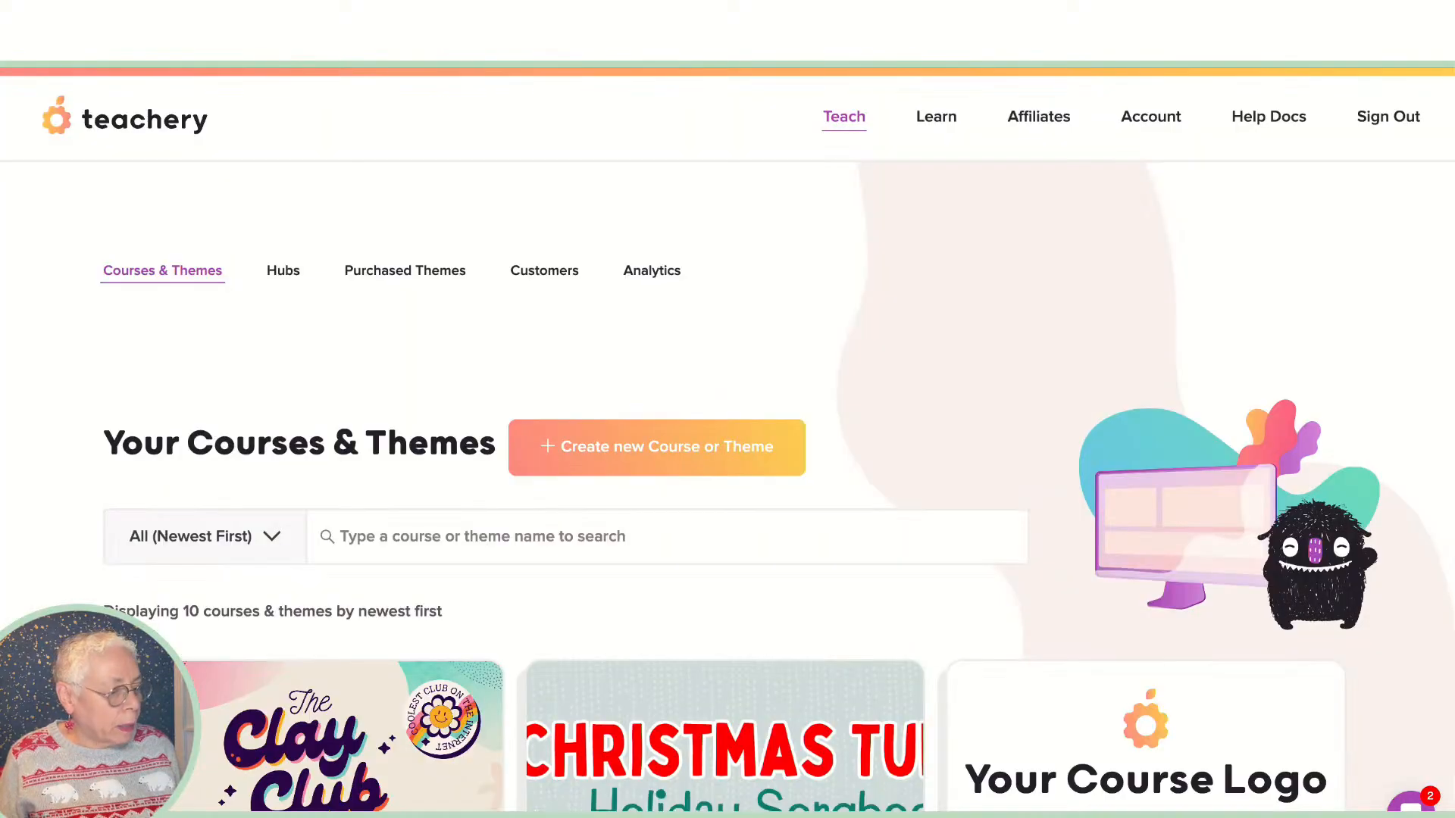
scroll(321, 357, "down", 6)
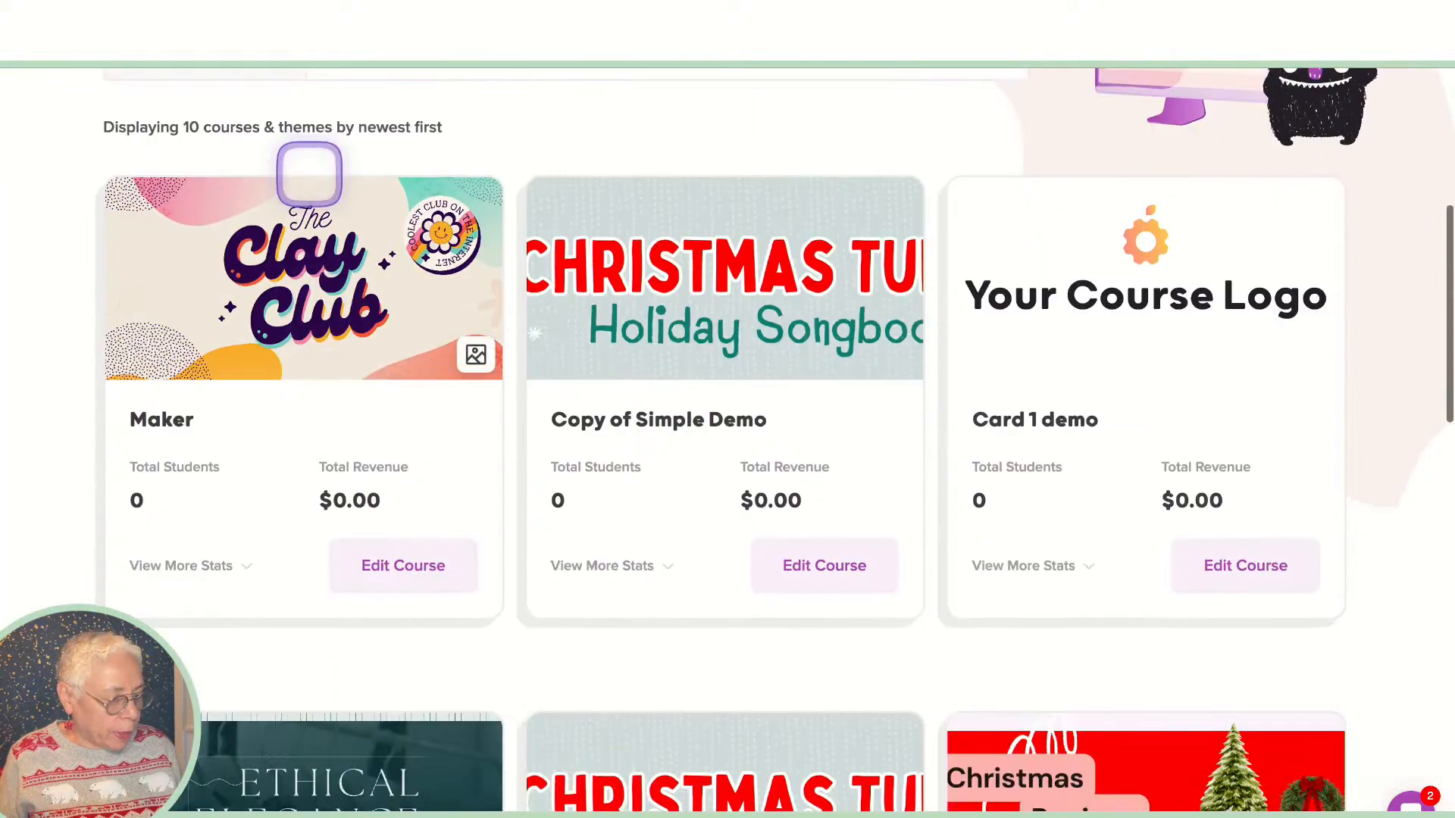
scroll(540, 507, "down", 3)
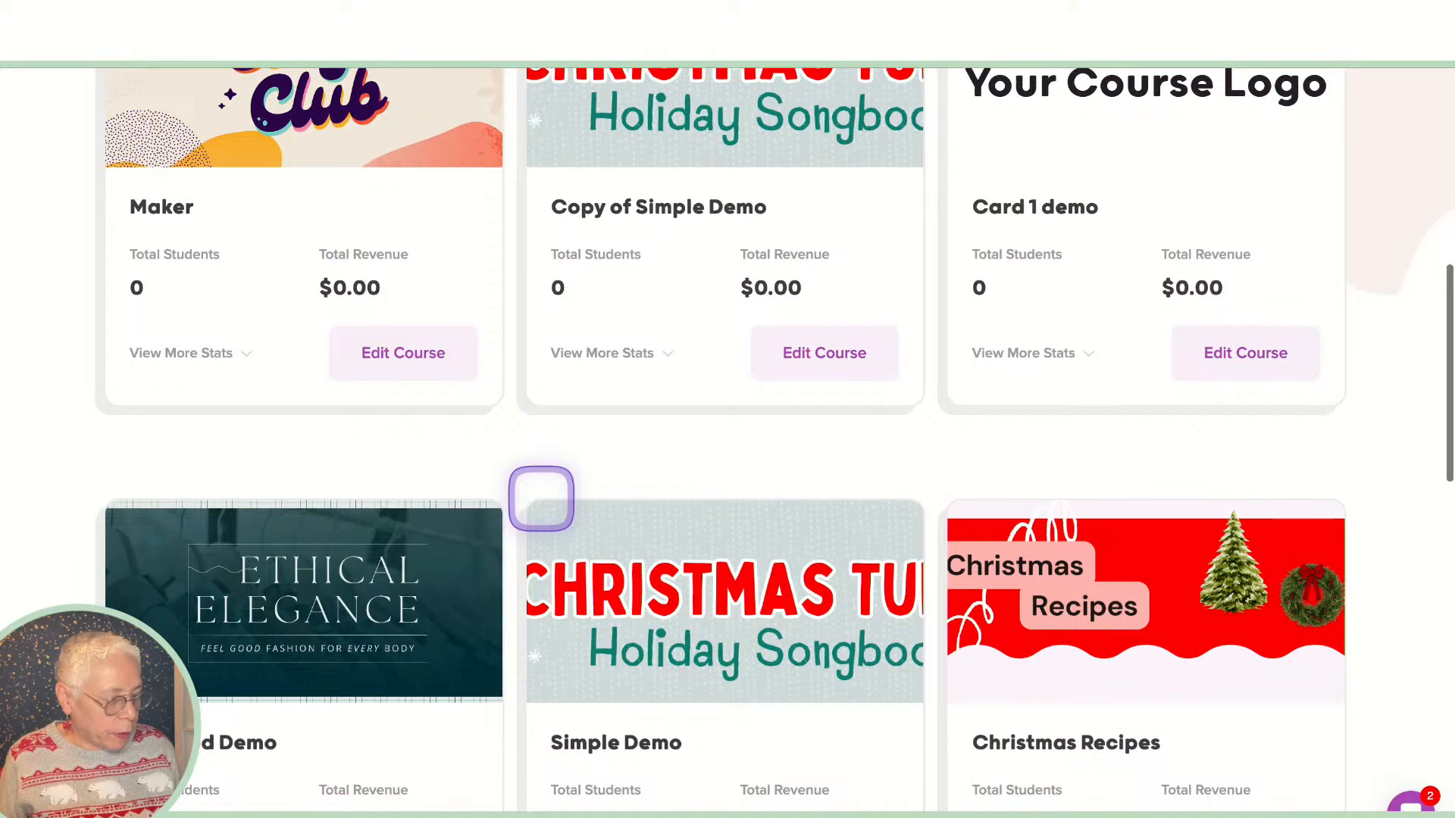
scroll(541, 481, "down", 2)
scroll(545, 479, "up", 10)
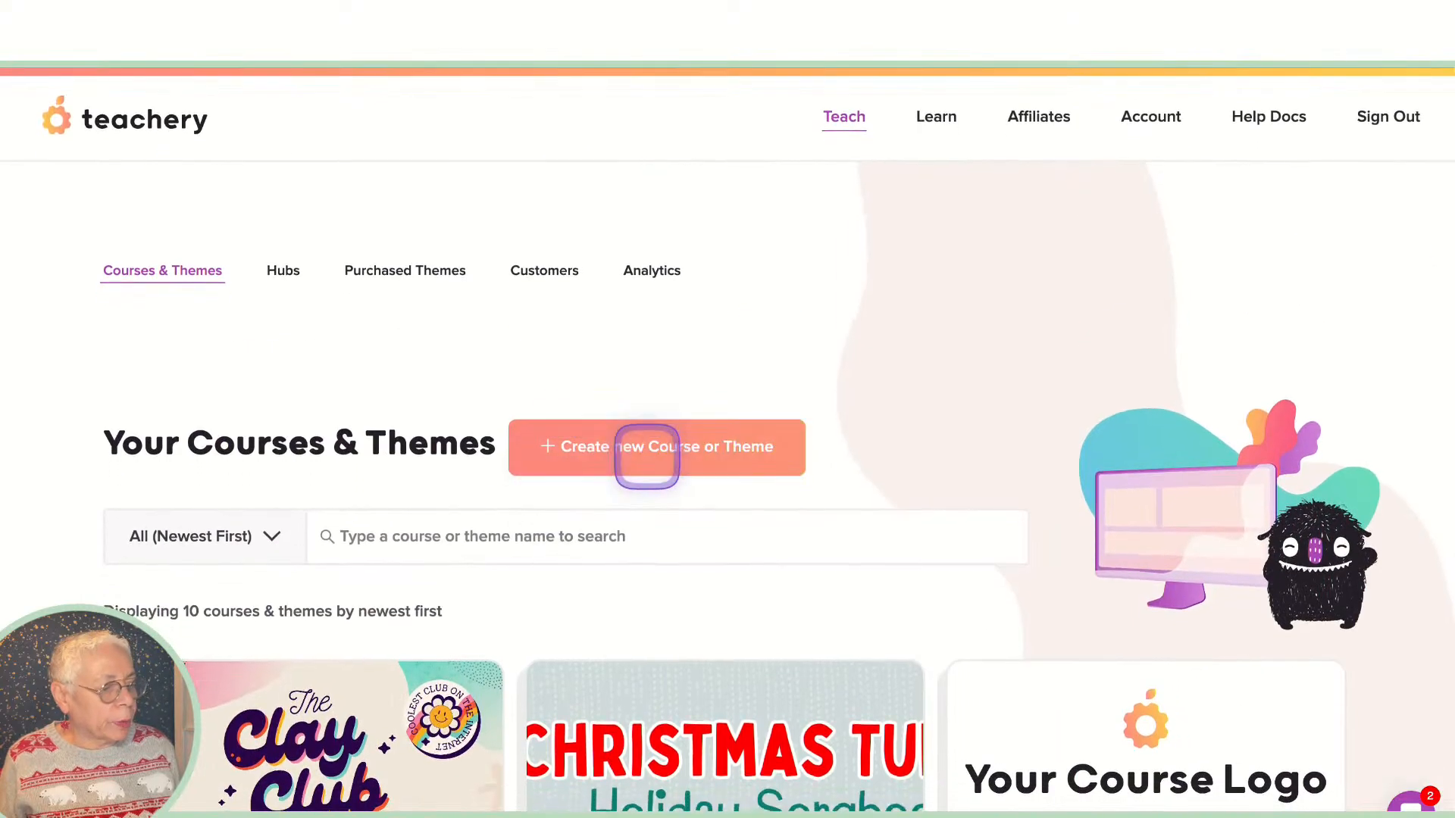
left_click(647, 454)
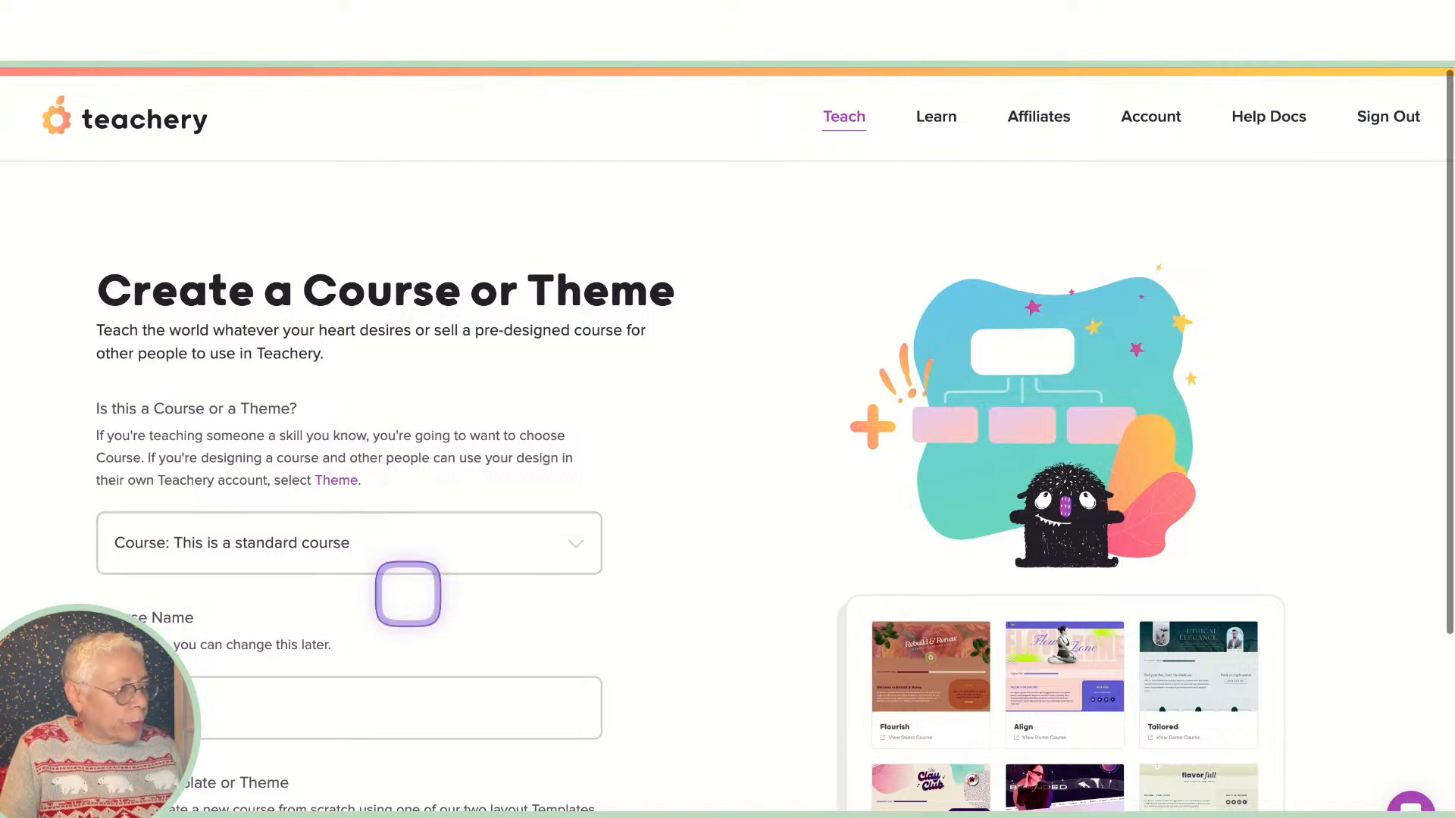
Step: Name the new standard course Photo Demo
scroll(257, 611, "down", 2)
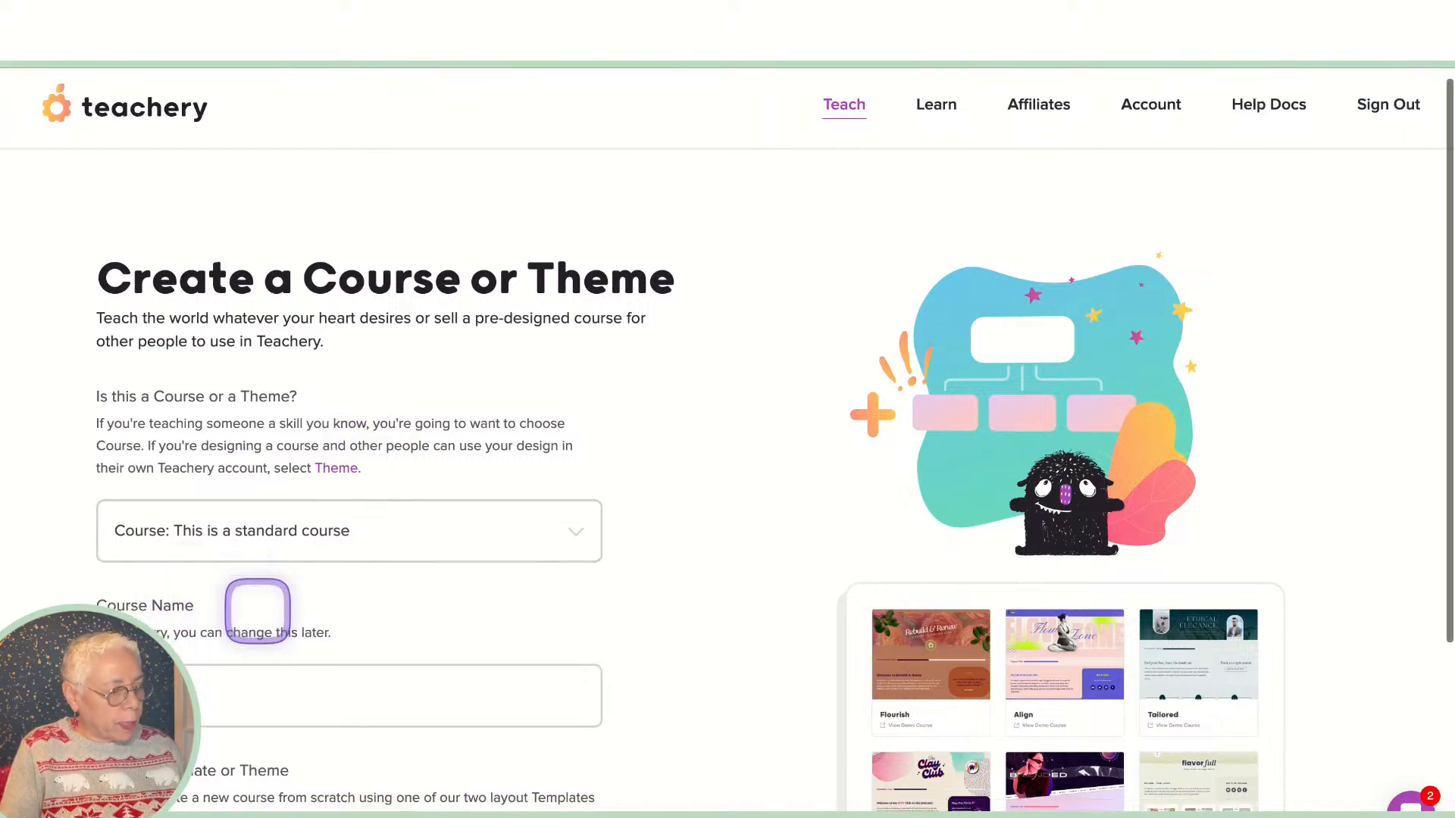
scroll(257, 610, "down", 1)
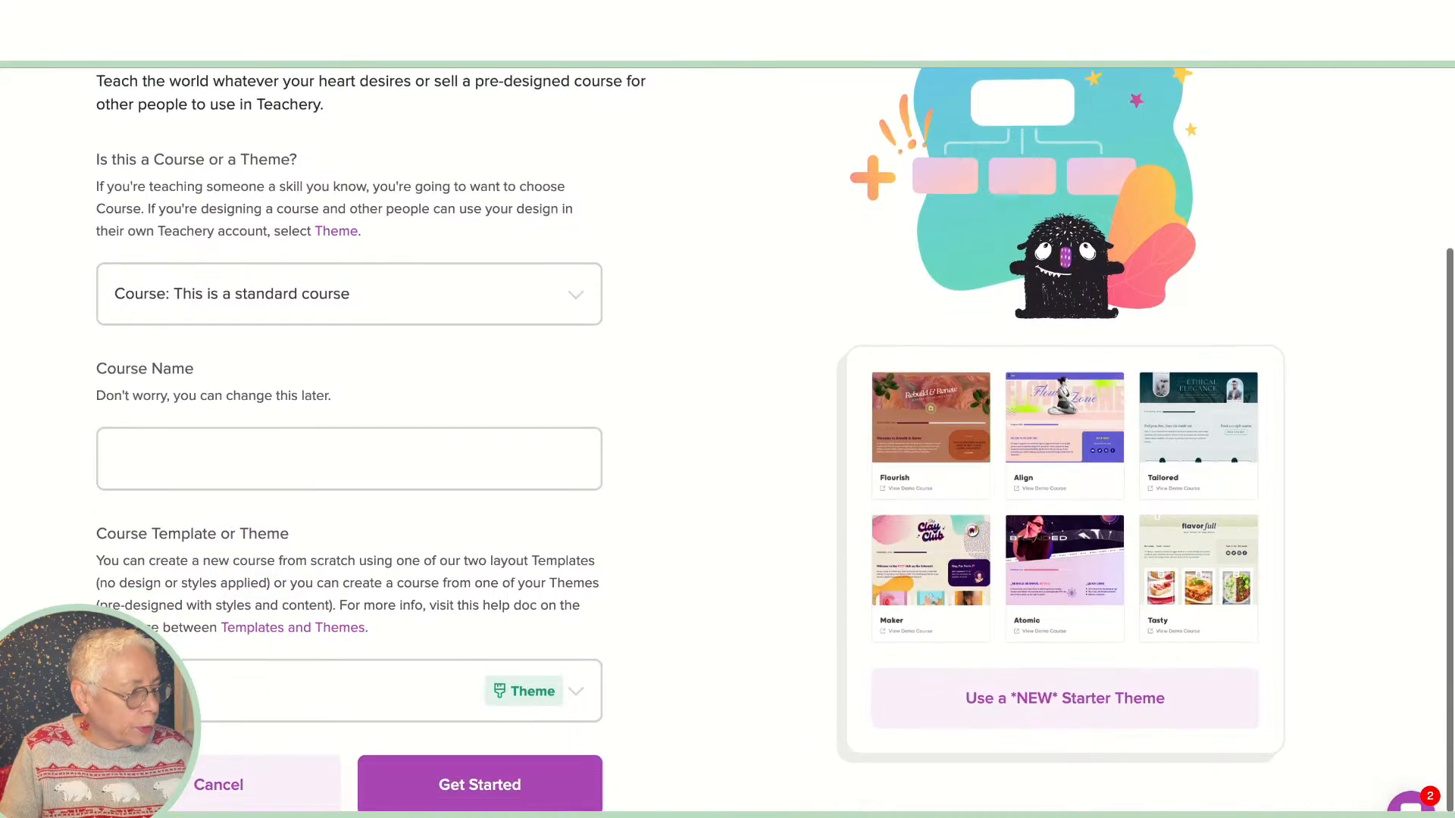
left_click(212, 457)
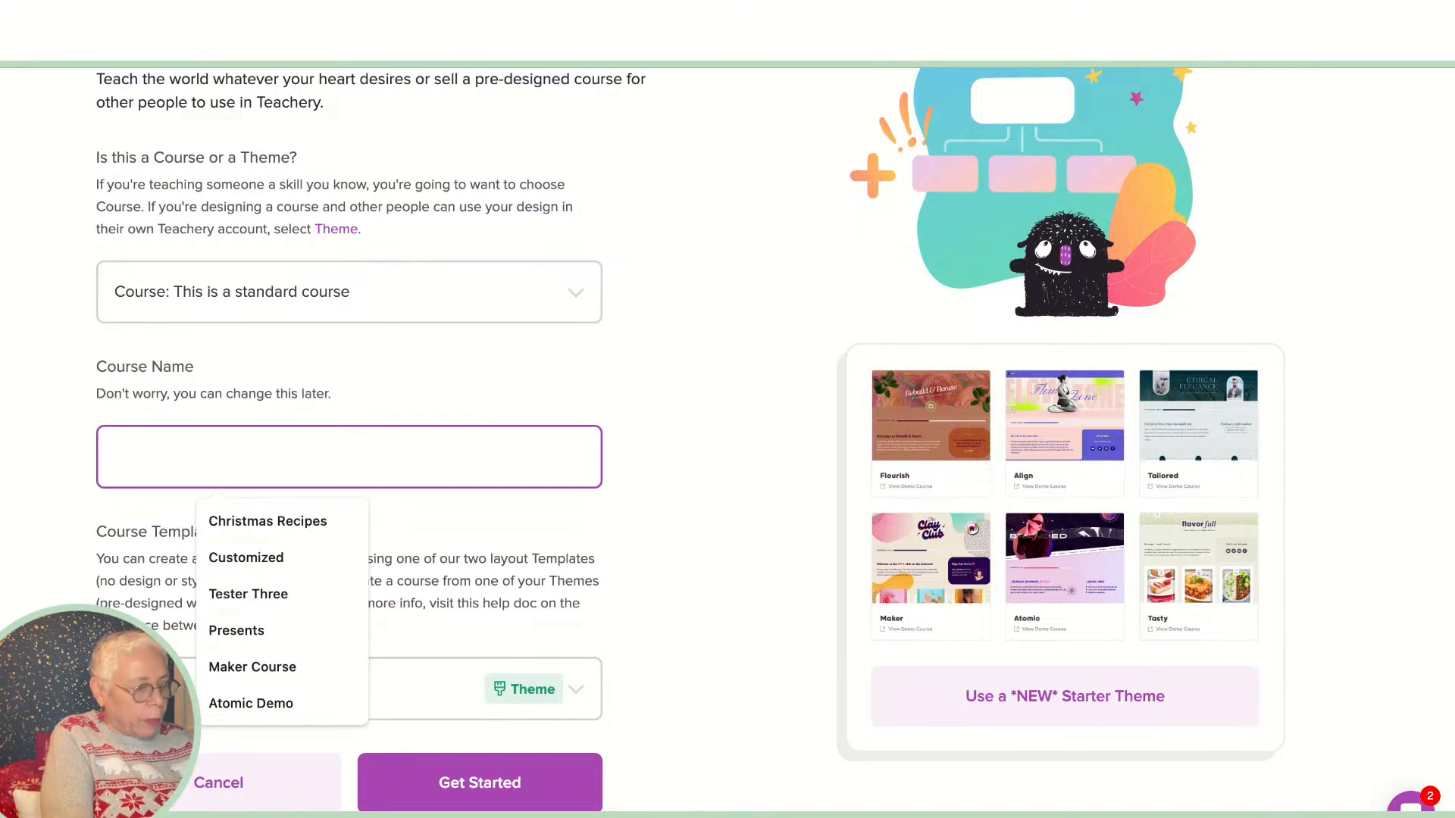
type("Photo ")
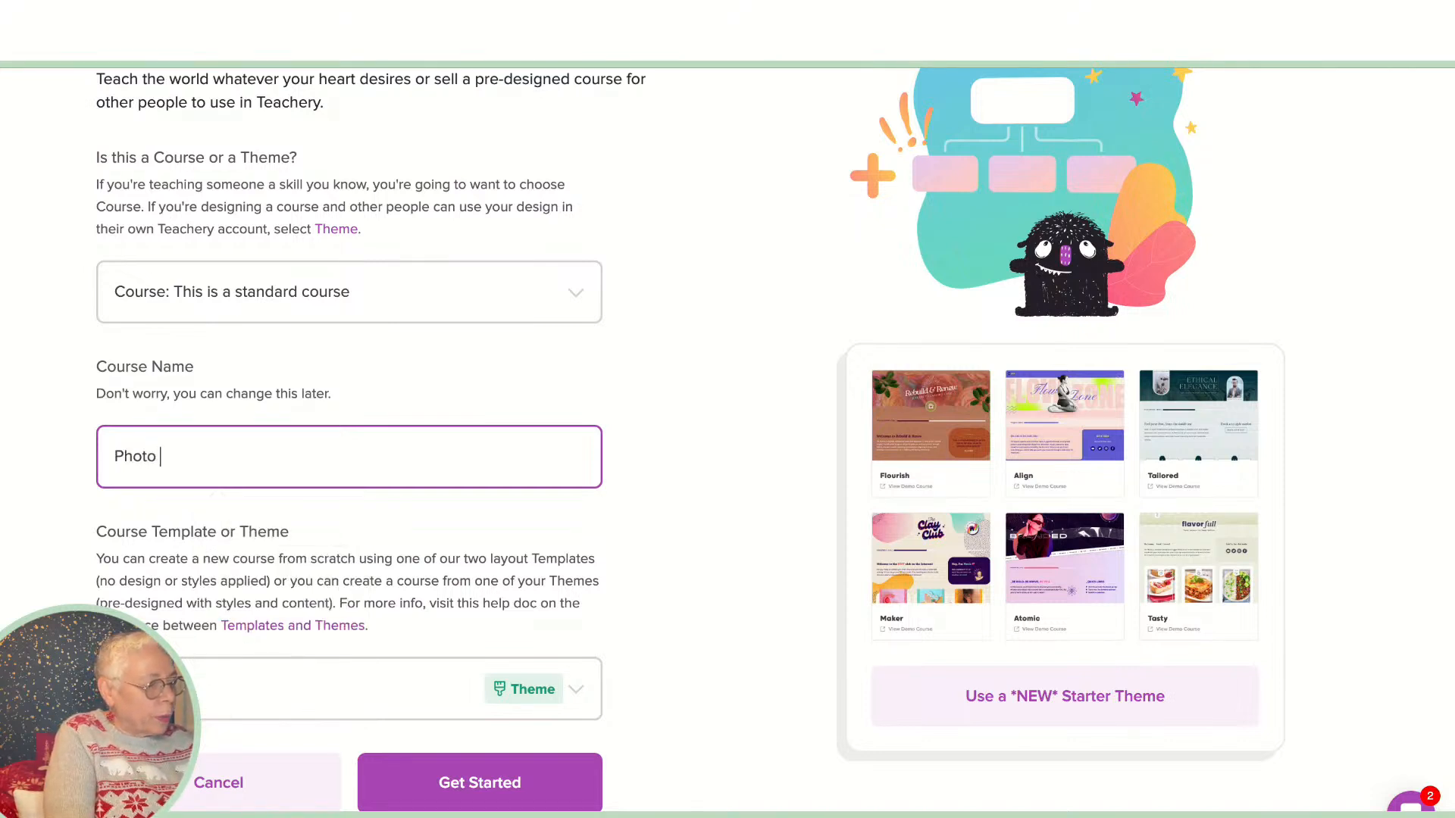
type("Demo")
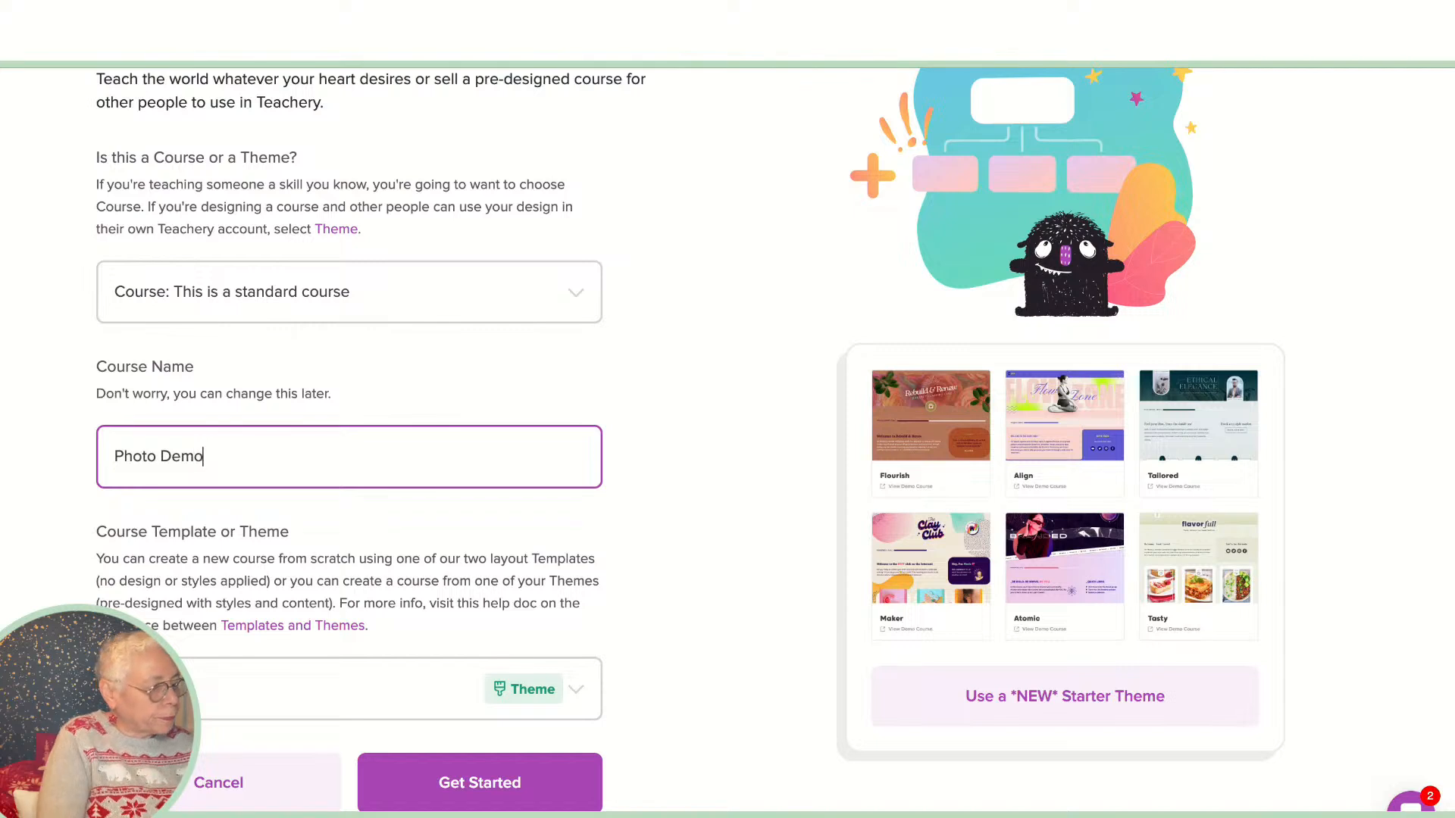
Step: Look through the available themes and the from-scratch templates offered for the new course
left_click(568, 688)
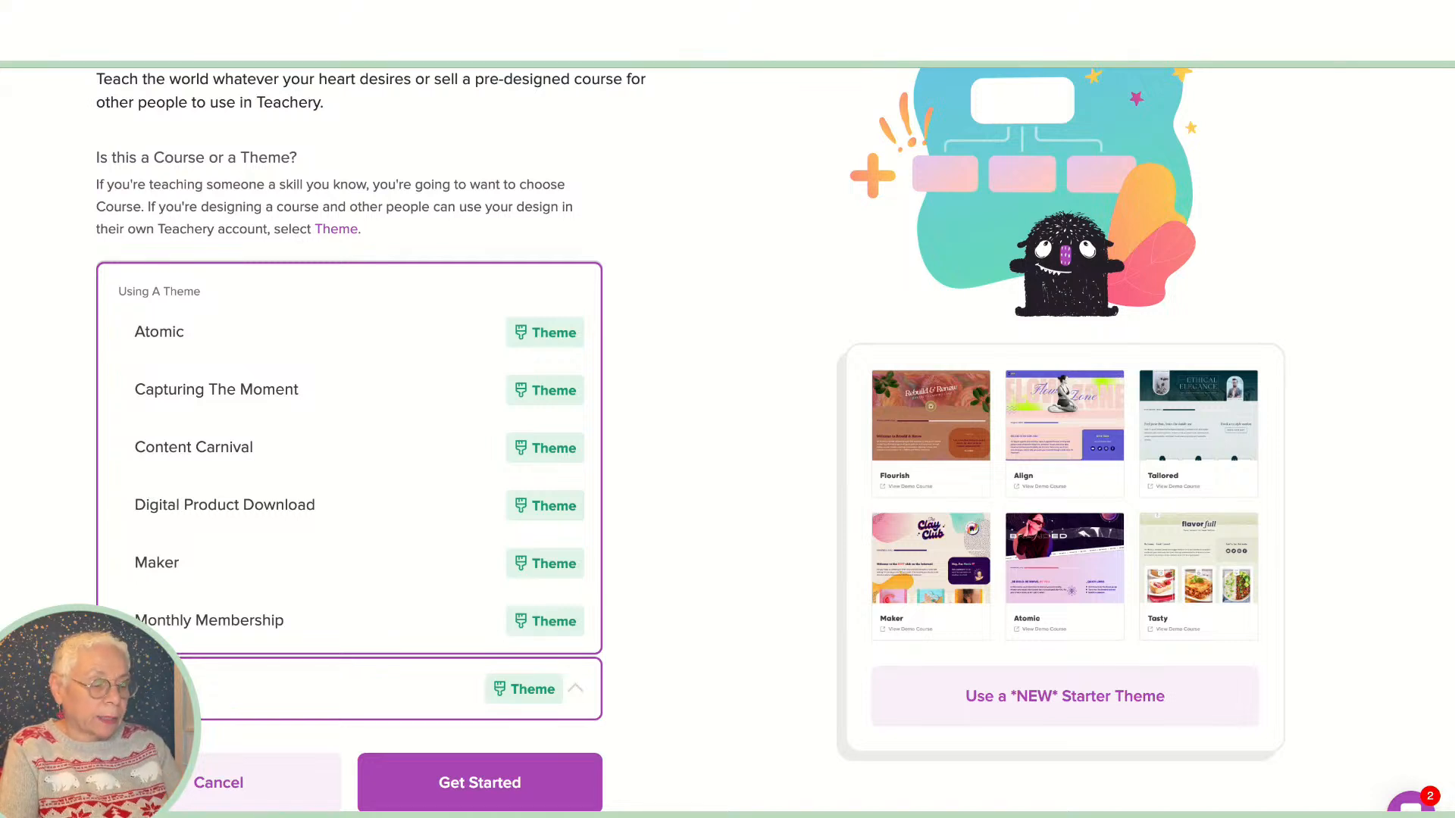
scroll(396, 567, "down", 6)
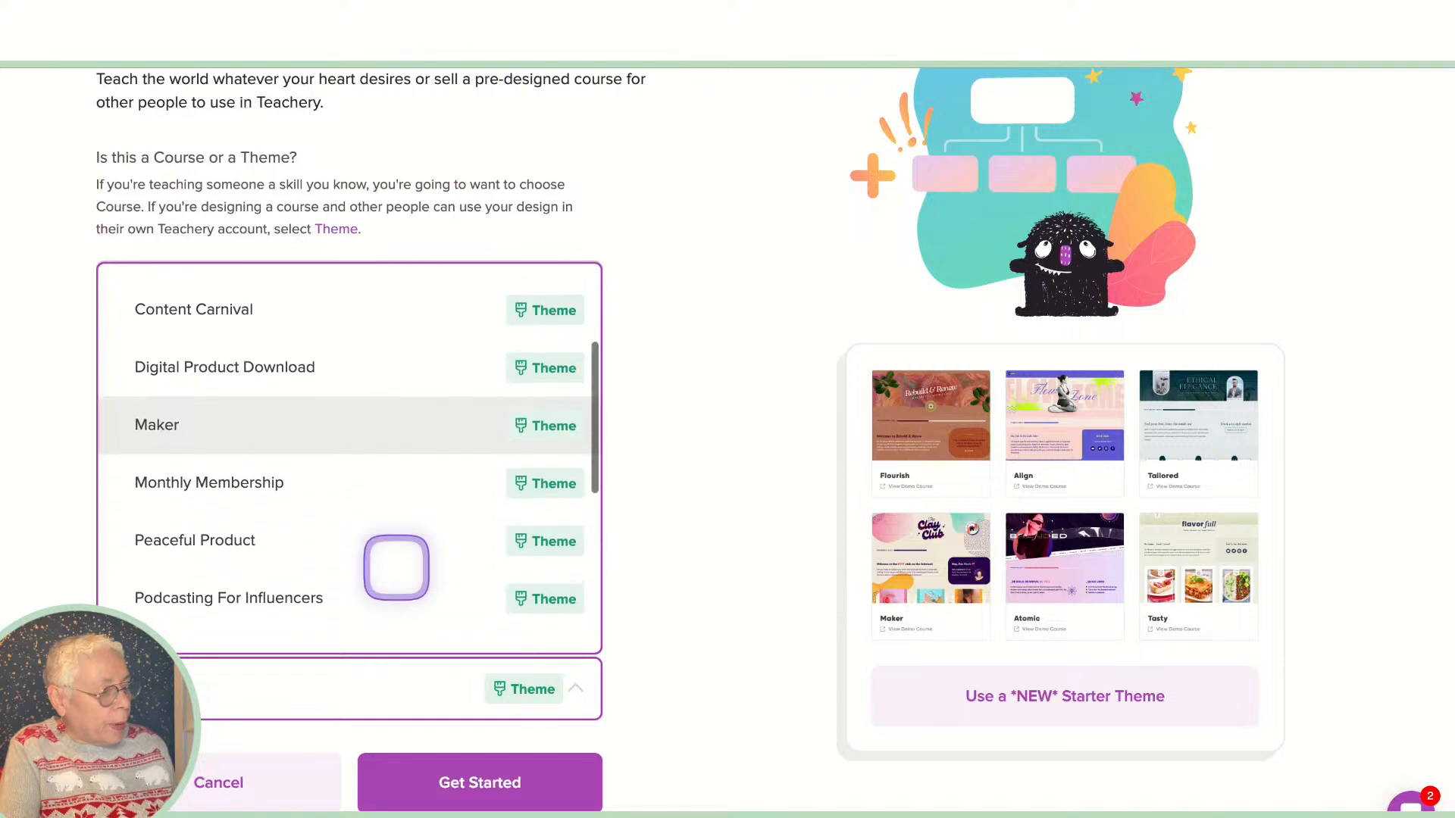
scroll(397, 567, "down", 1)
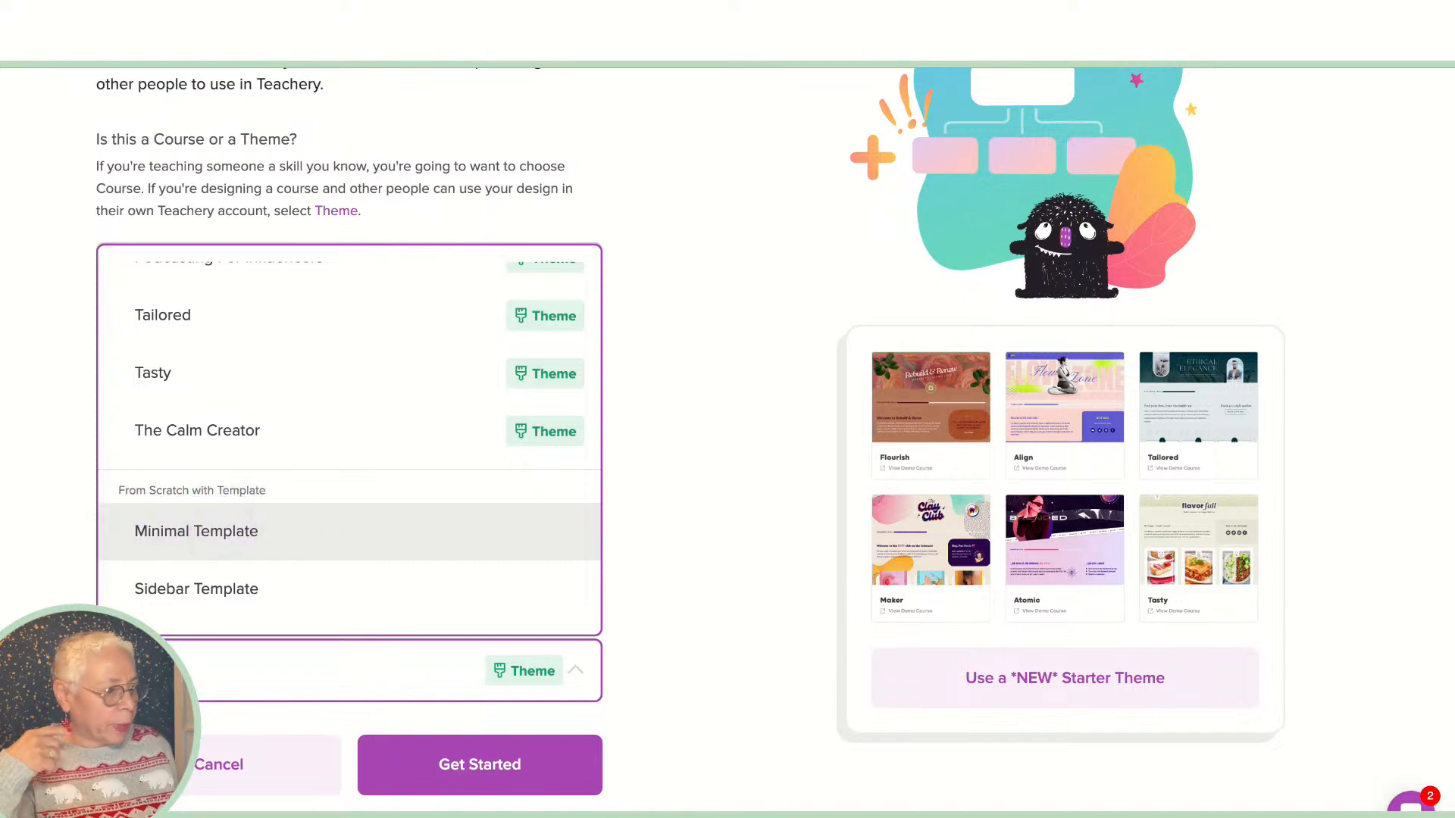
scroll(270, 410, "up", 1)
scroll(270, 410, "up", 3)
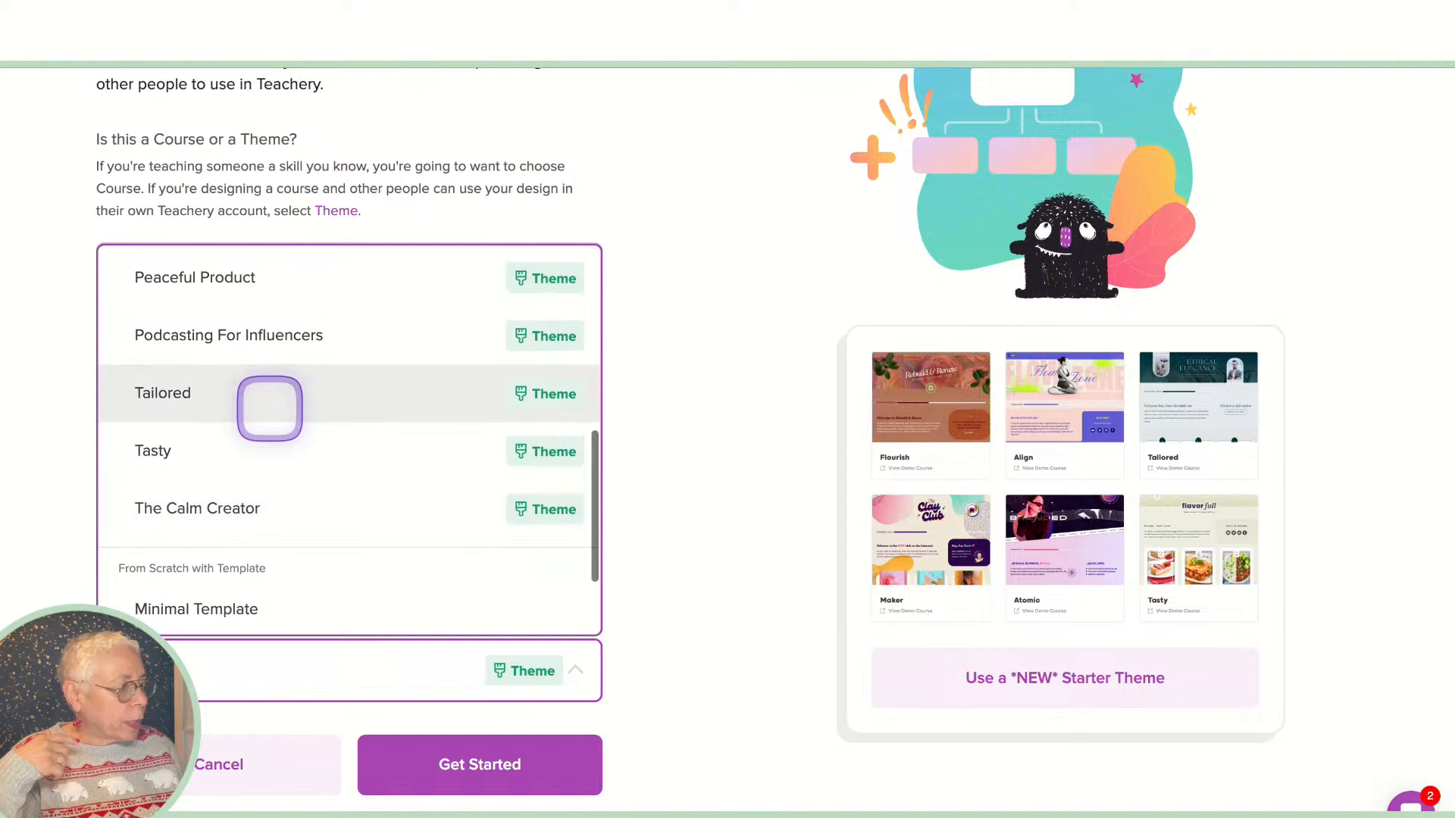
scroll(269, 470, "up", 4)
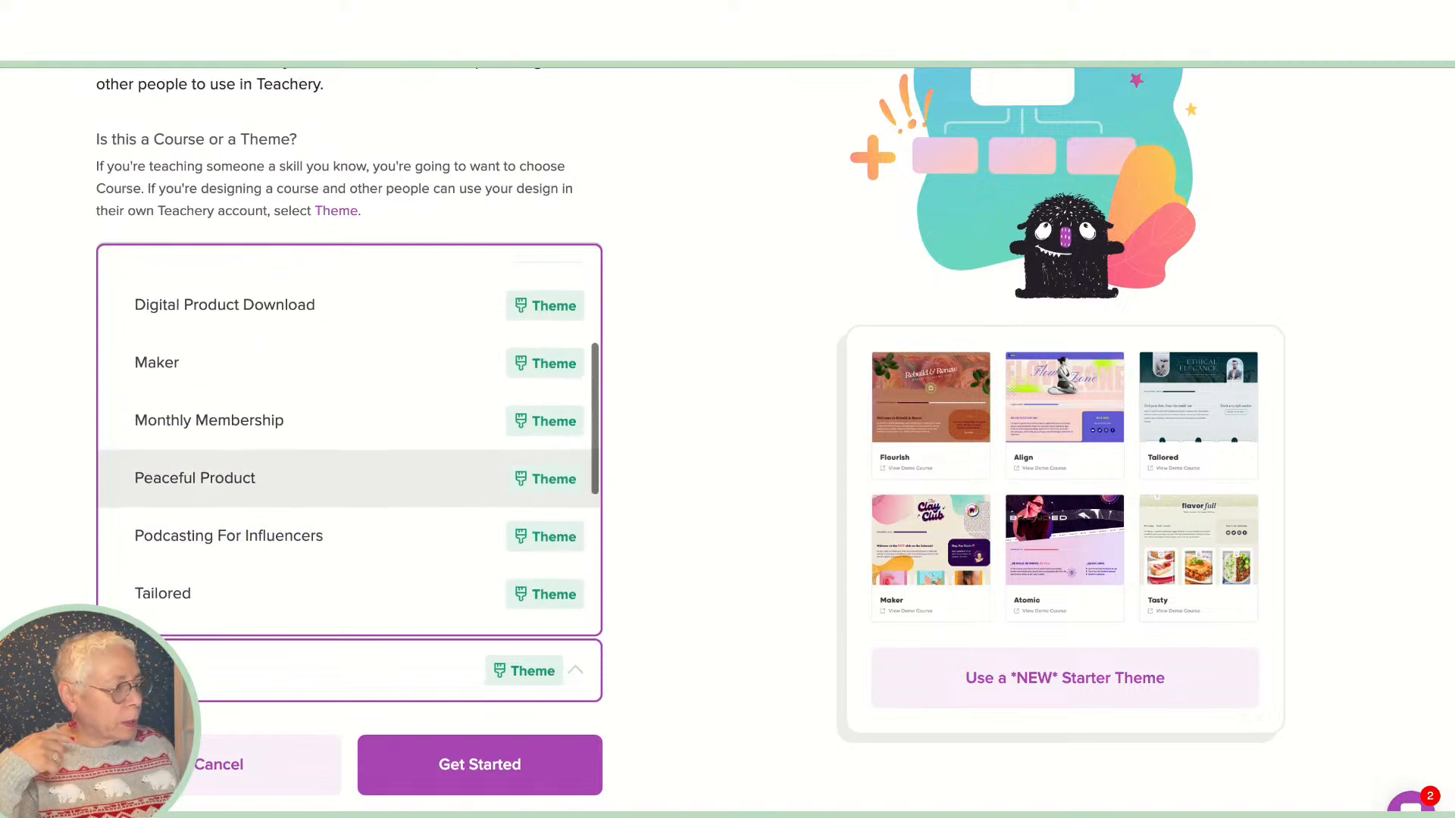
scroll(220, 394, "up", 1)
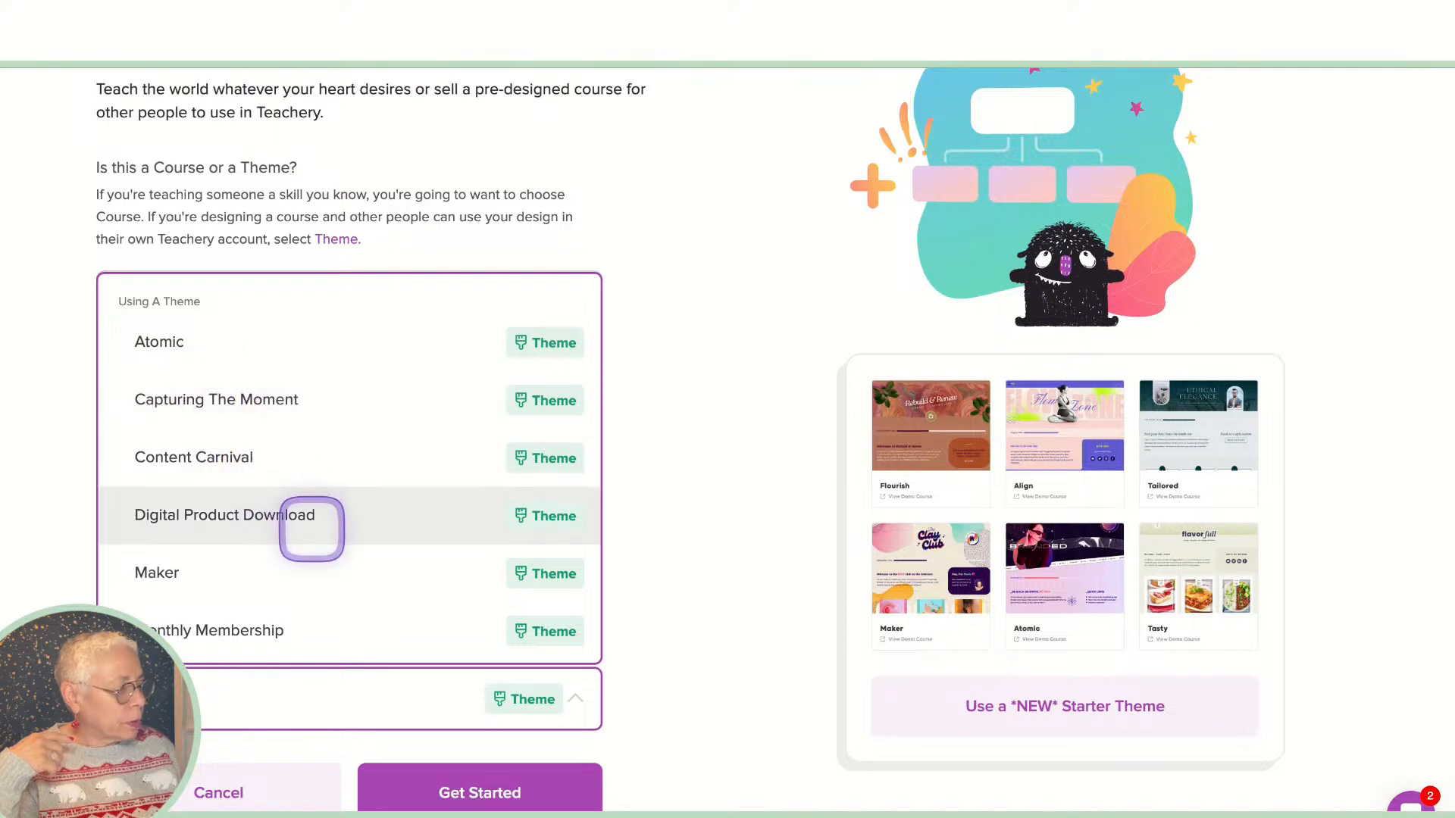
scroll(311, 529, "down", 2)
scroll(311, 529, "down", 3)
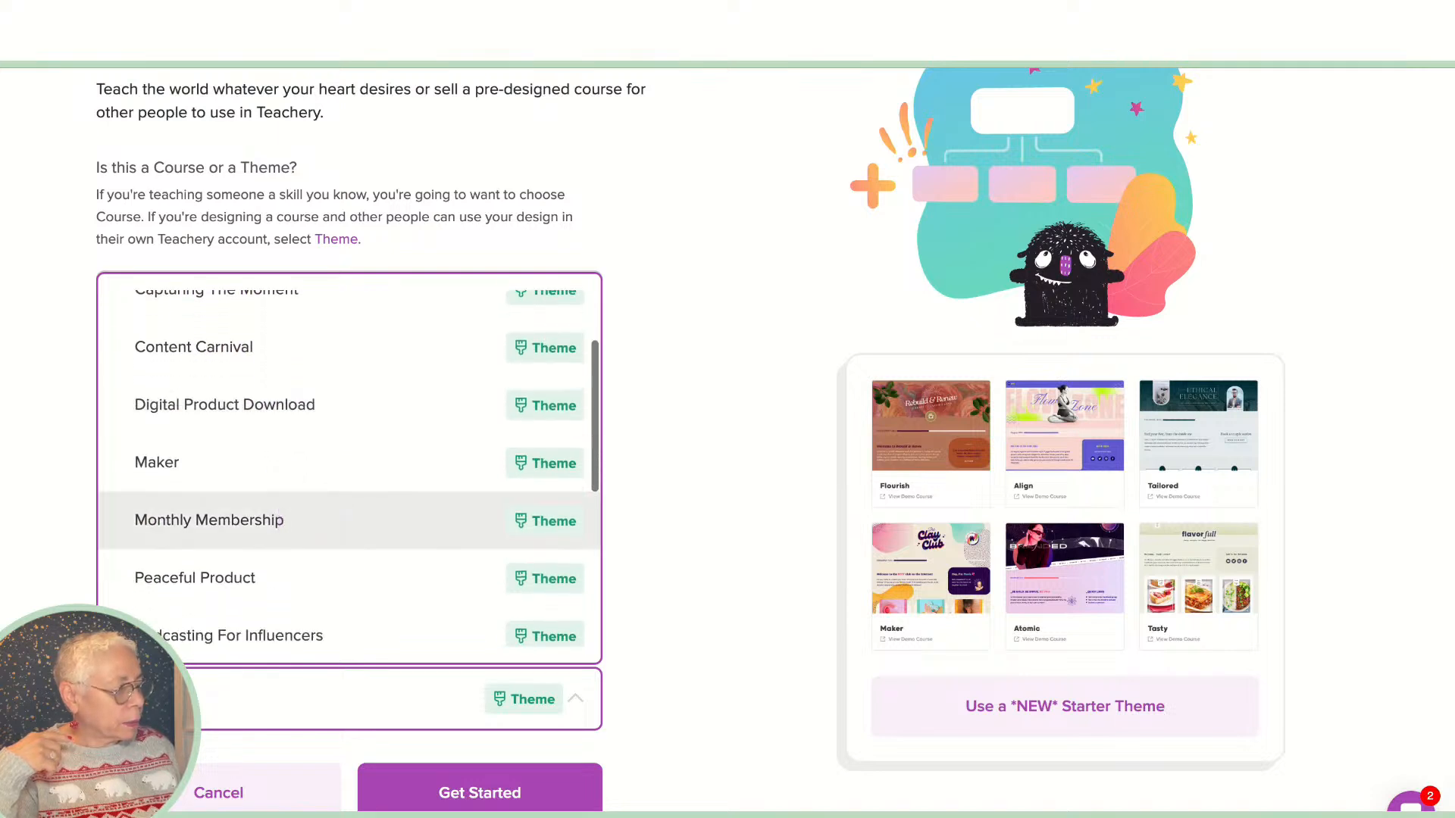
scroll(309, 517, "down", 5)
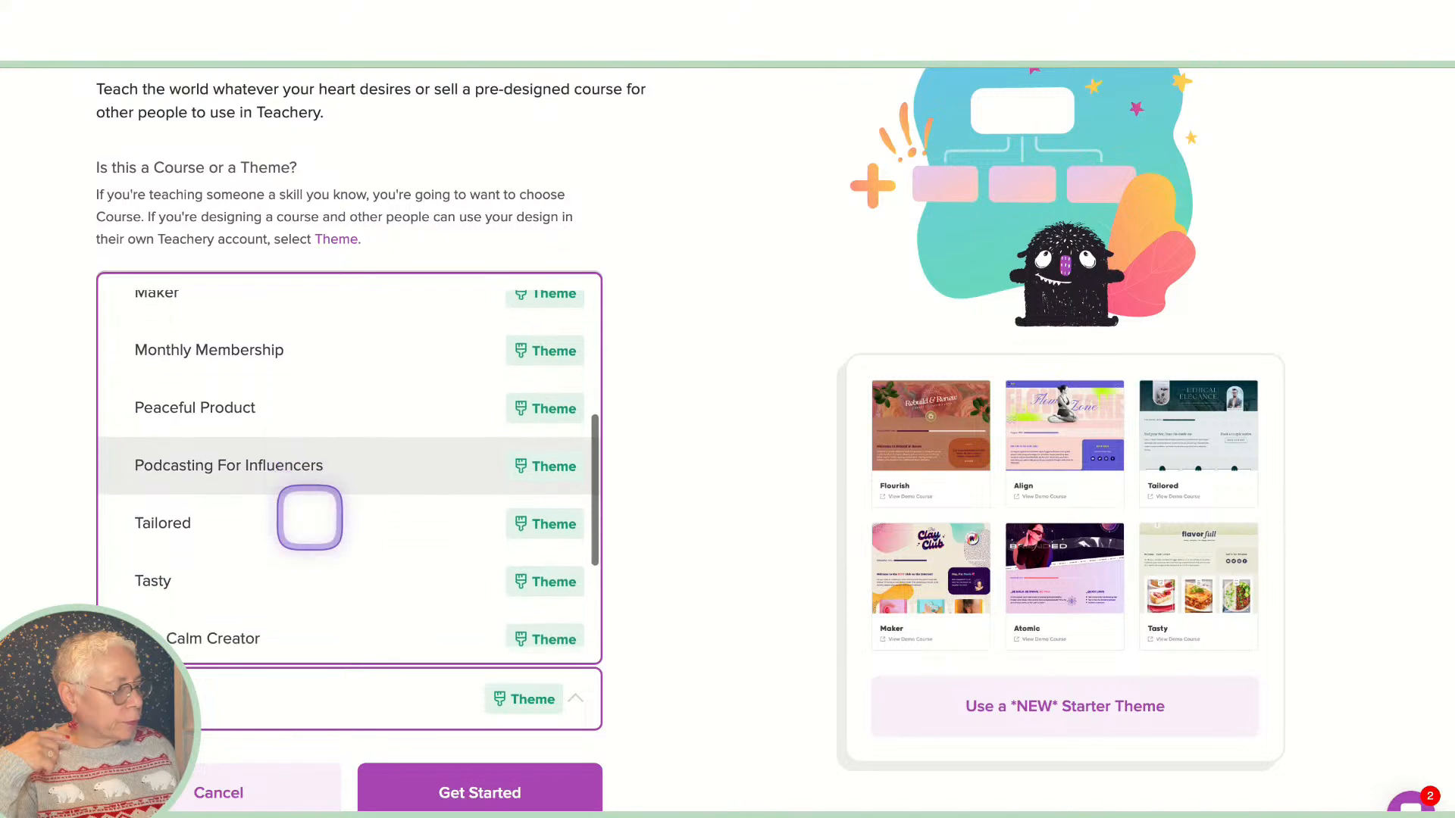
scroll(309, 516, "down", 1)
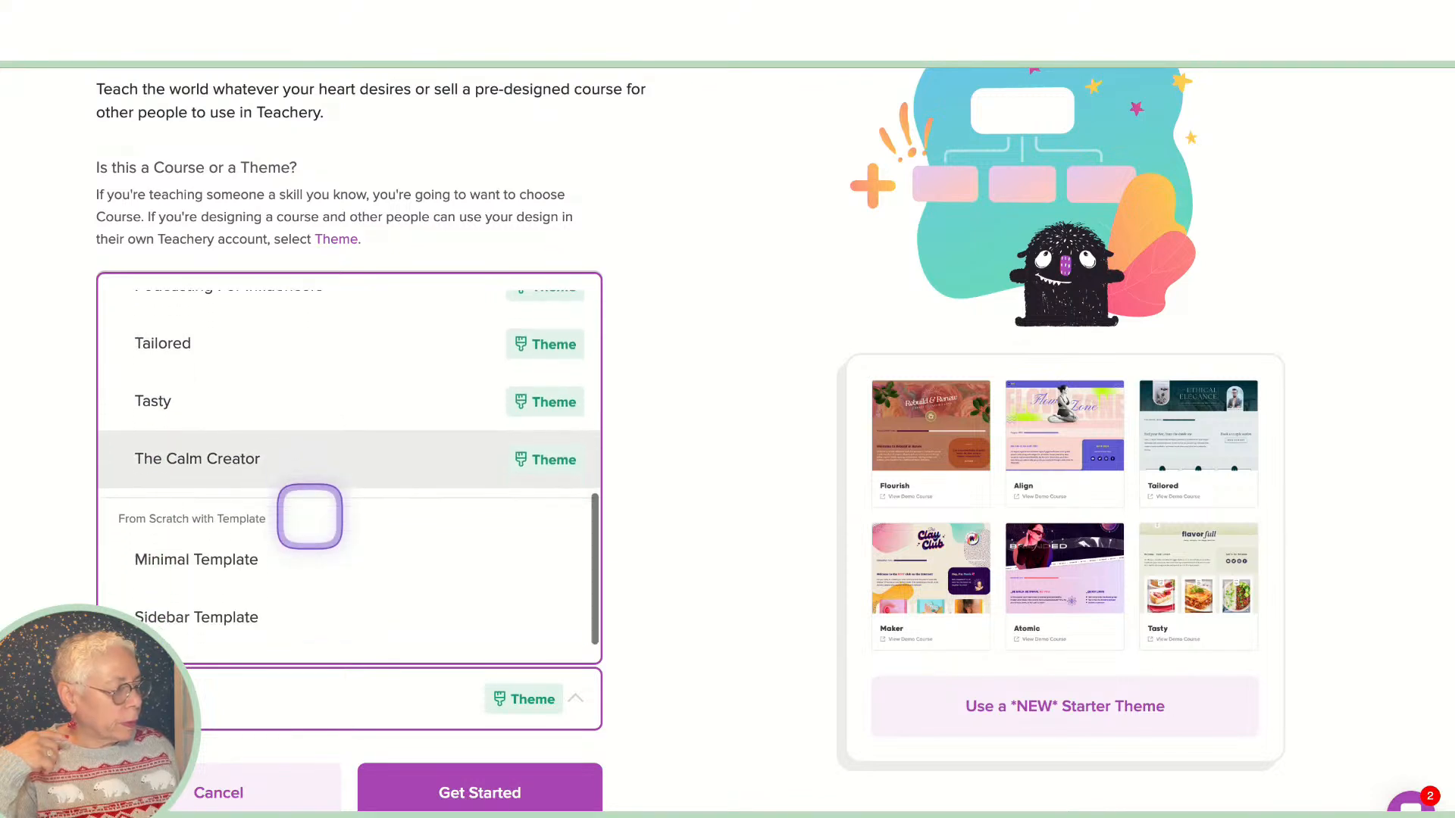
Step: Choose the Podcasting For Influencers theme for the course and create it
scroll(309, 516, "up", 5)
scroll(269, 500, "up", 1)
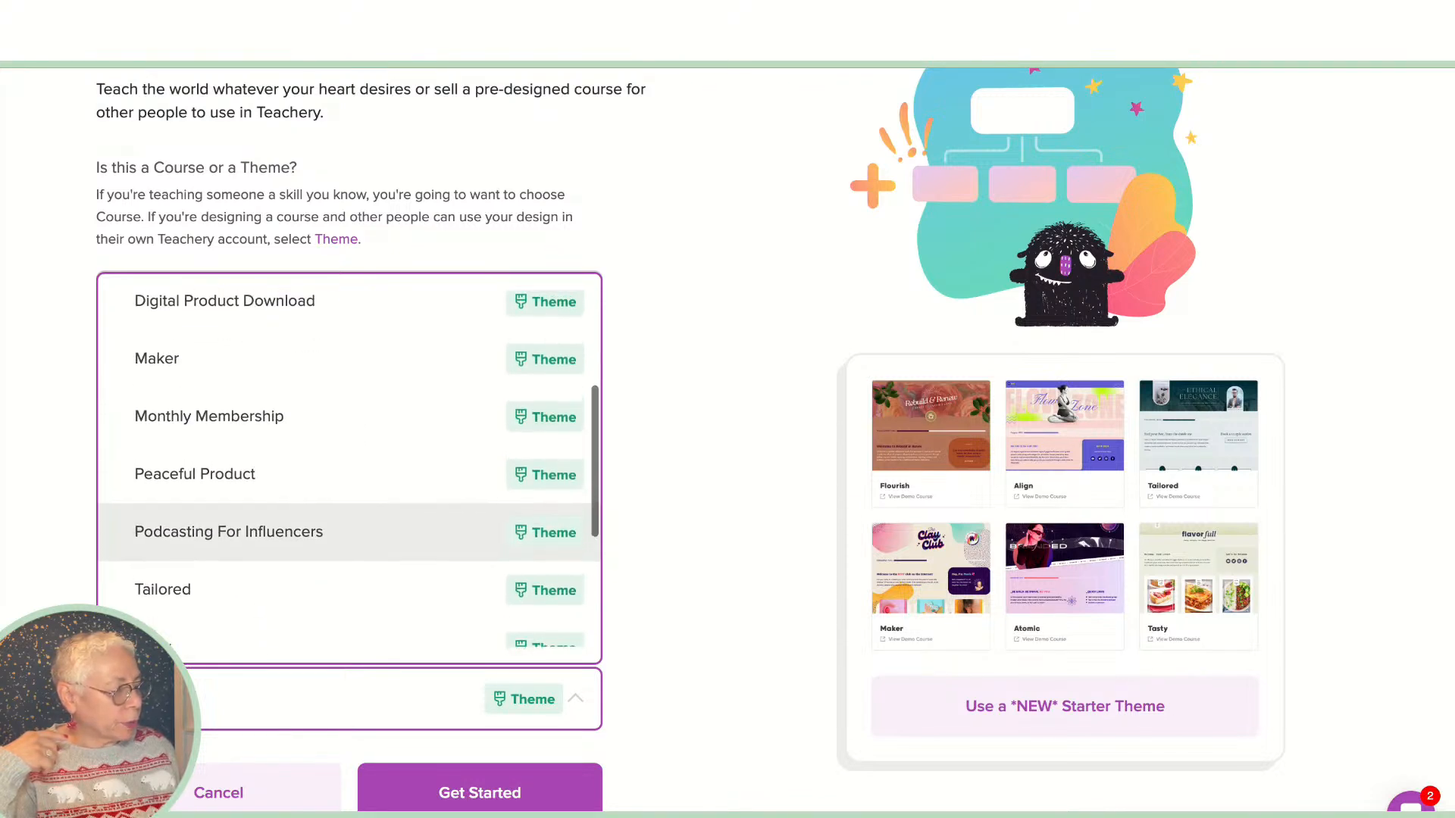
left_click(269, 536)
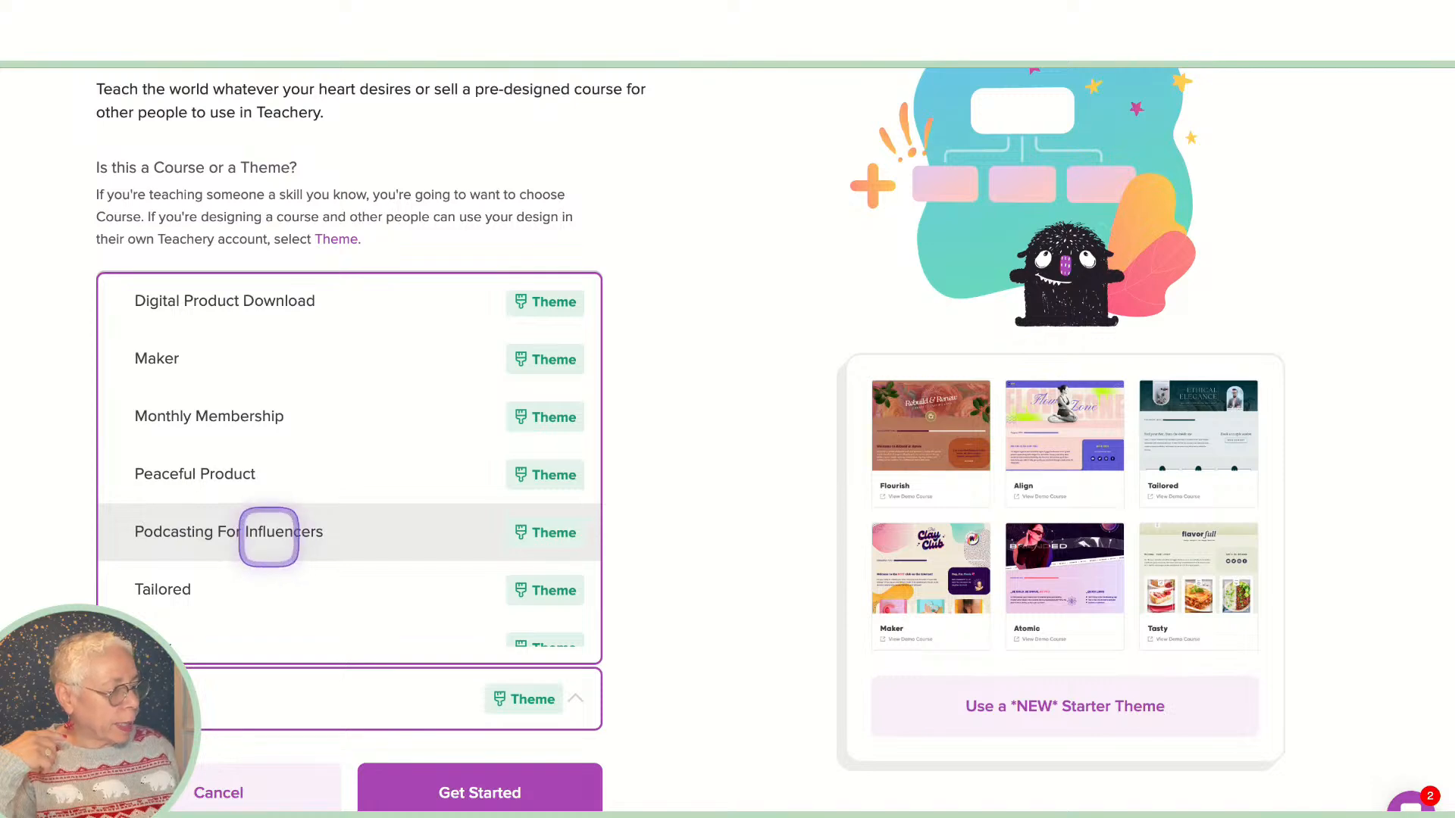
scroll(390, 671, "down", 1)
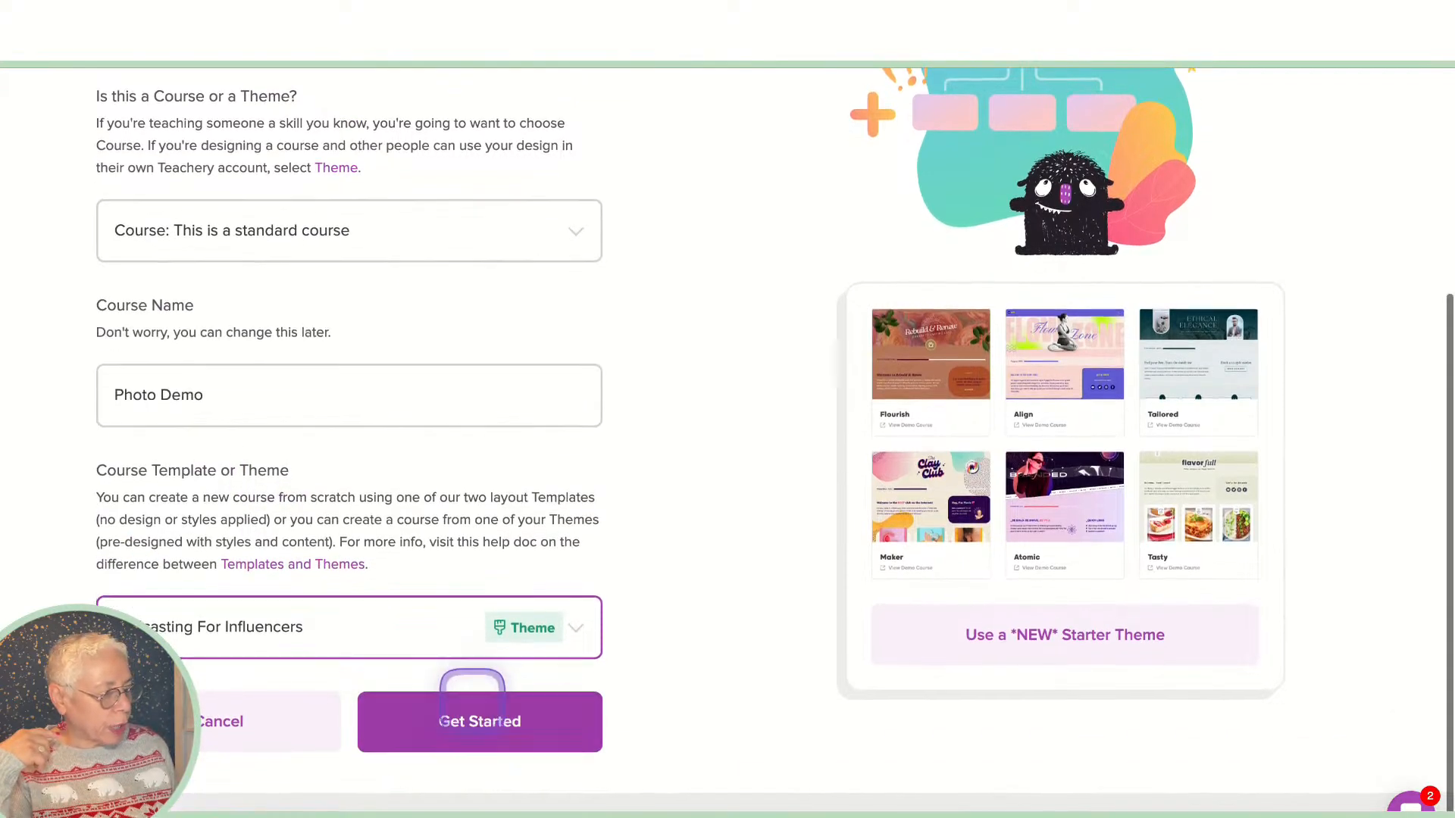
left_click(472, 708)
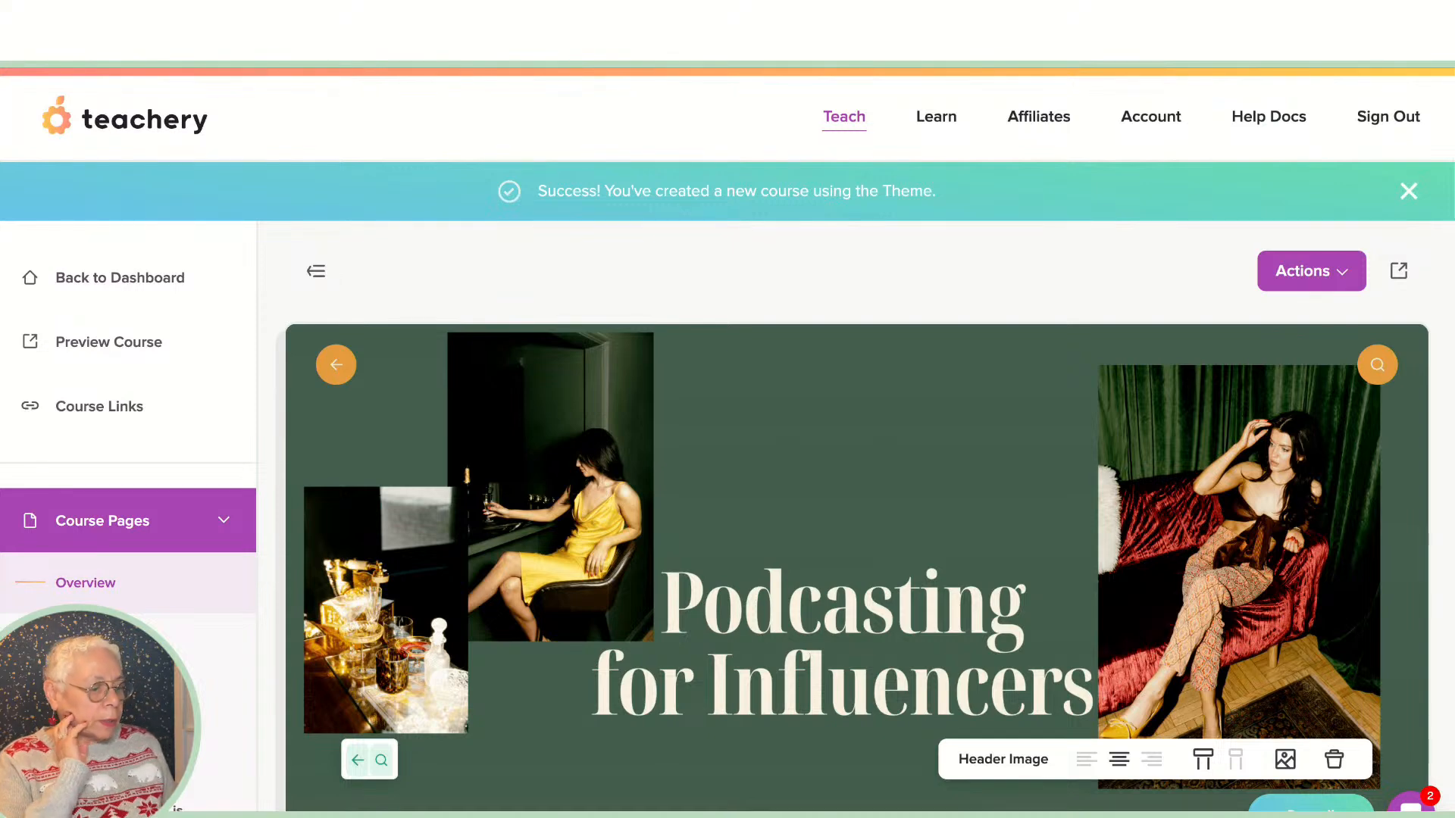
Step: Examine the new course's Overview page in the editor, from the header image to the module cards
scroll(610, 594, "down", 1)
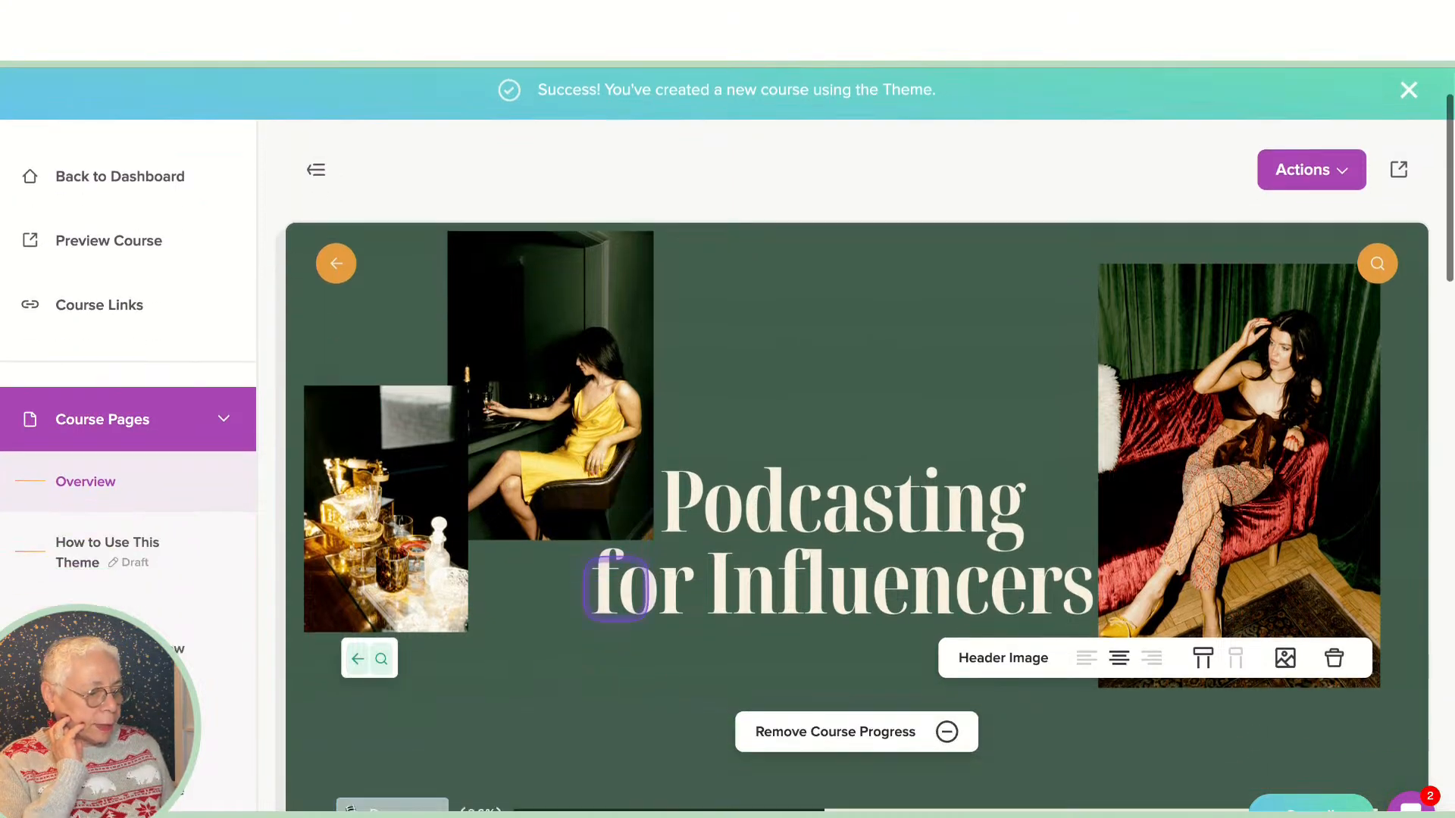
scroll(618, 588, "down", 3)
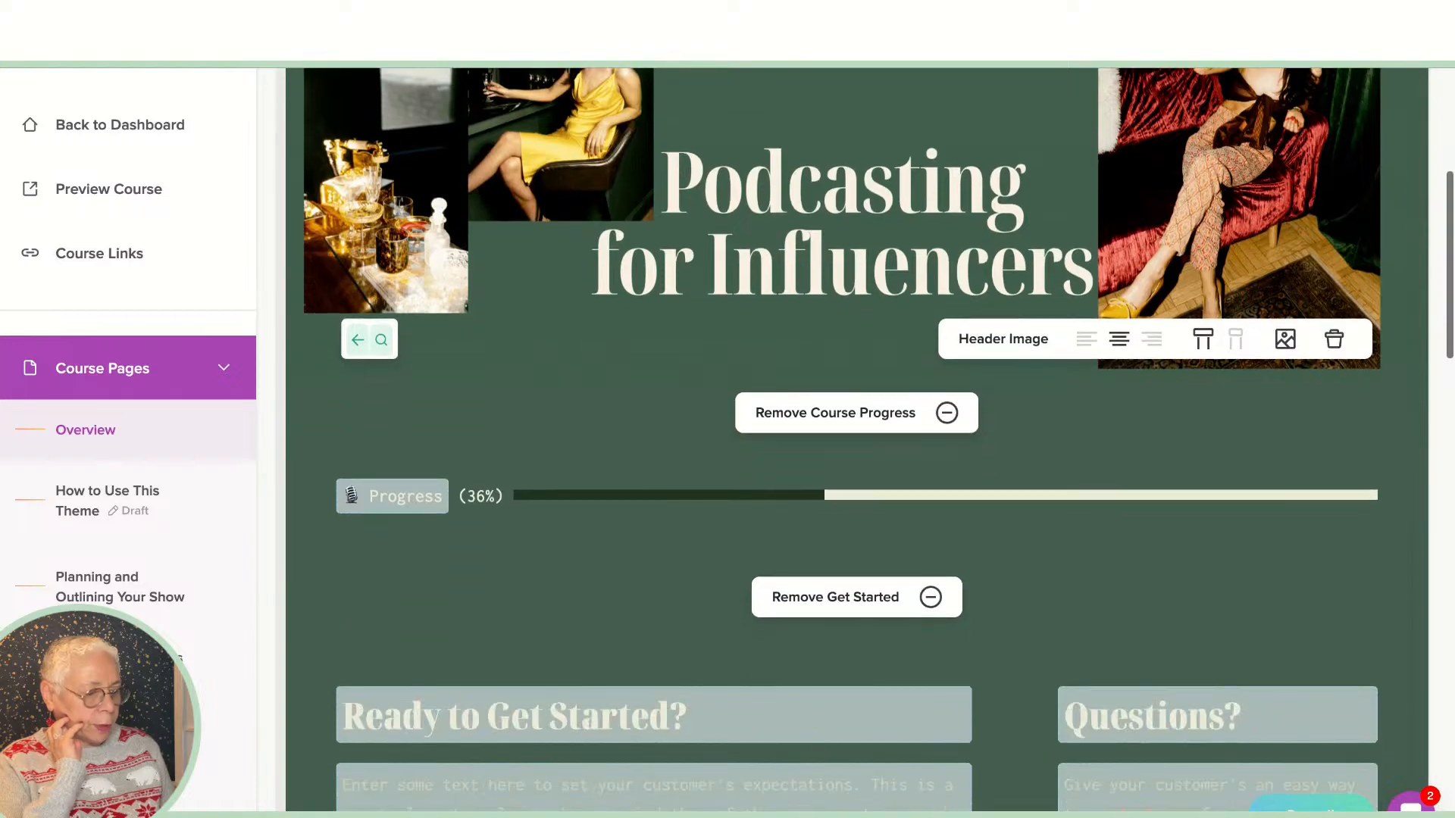
scroll(856, 439, "down", 8)
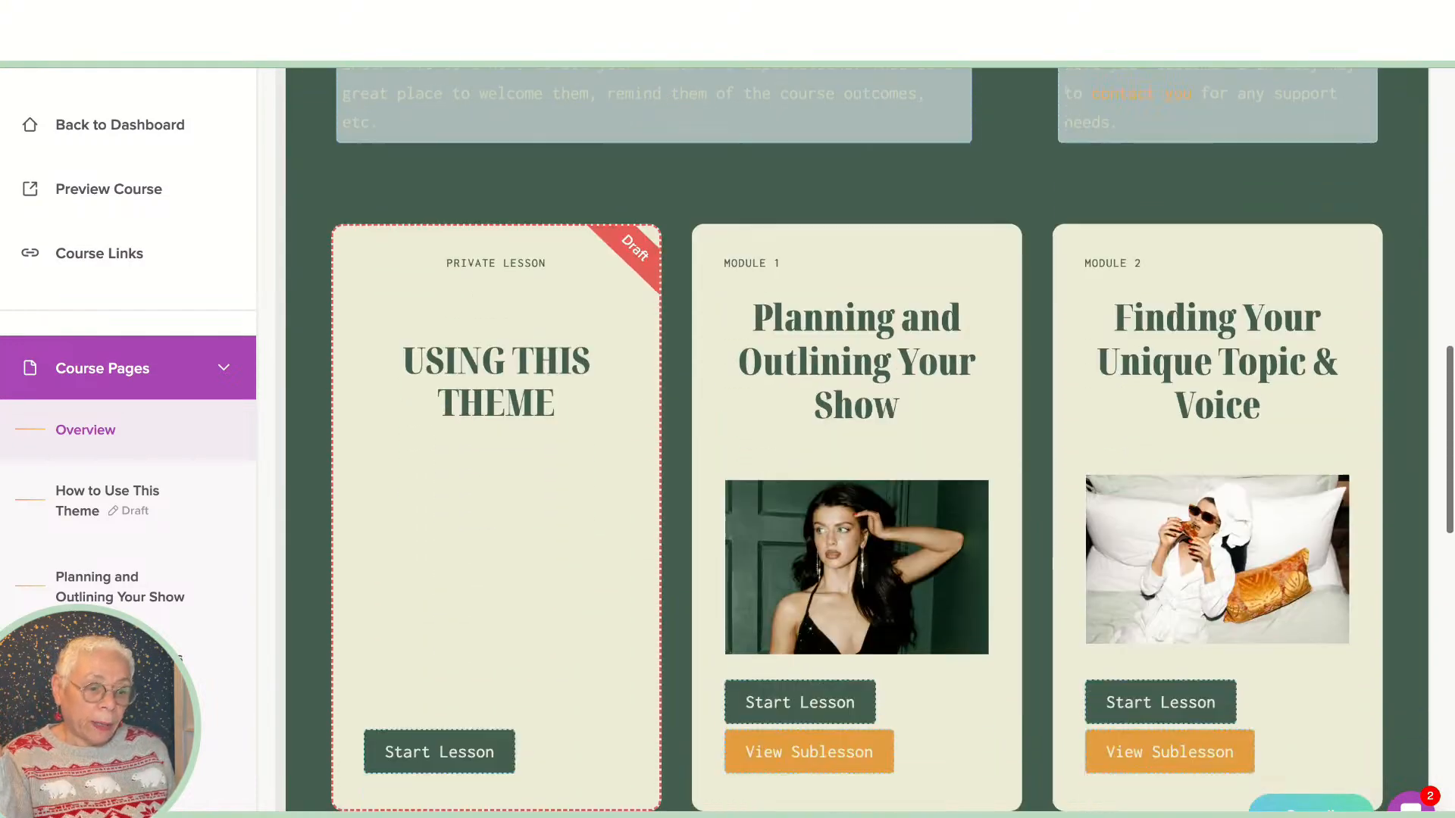
scroll(856, 440, "down", 4)
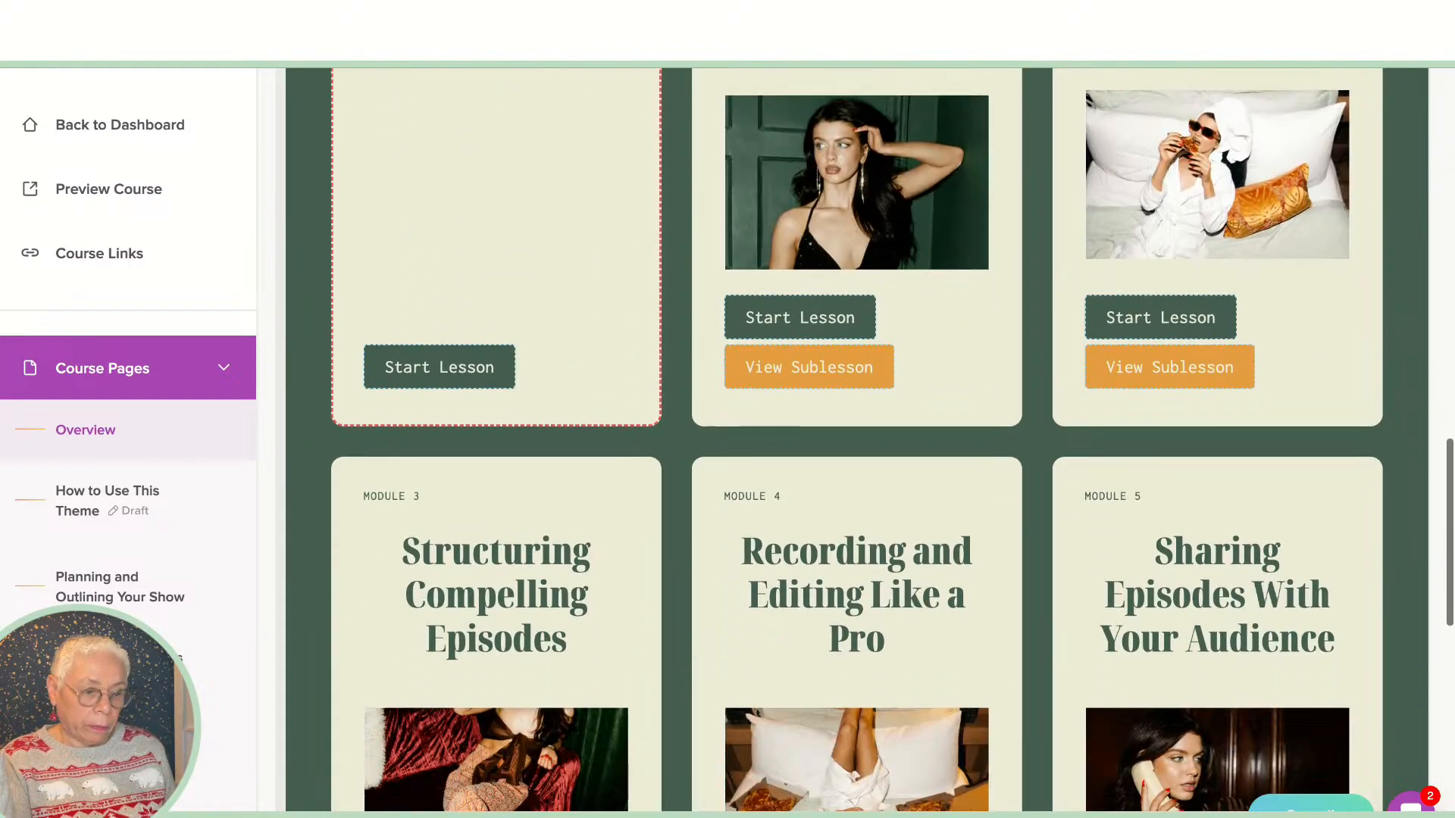
scroll(856, 439, "down", 5)
scroll(857, 439, "up", 4)
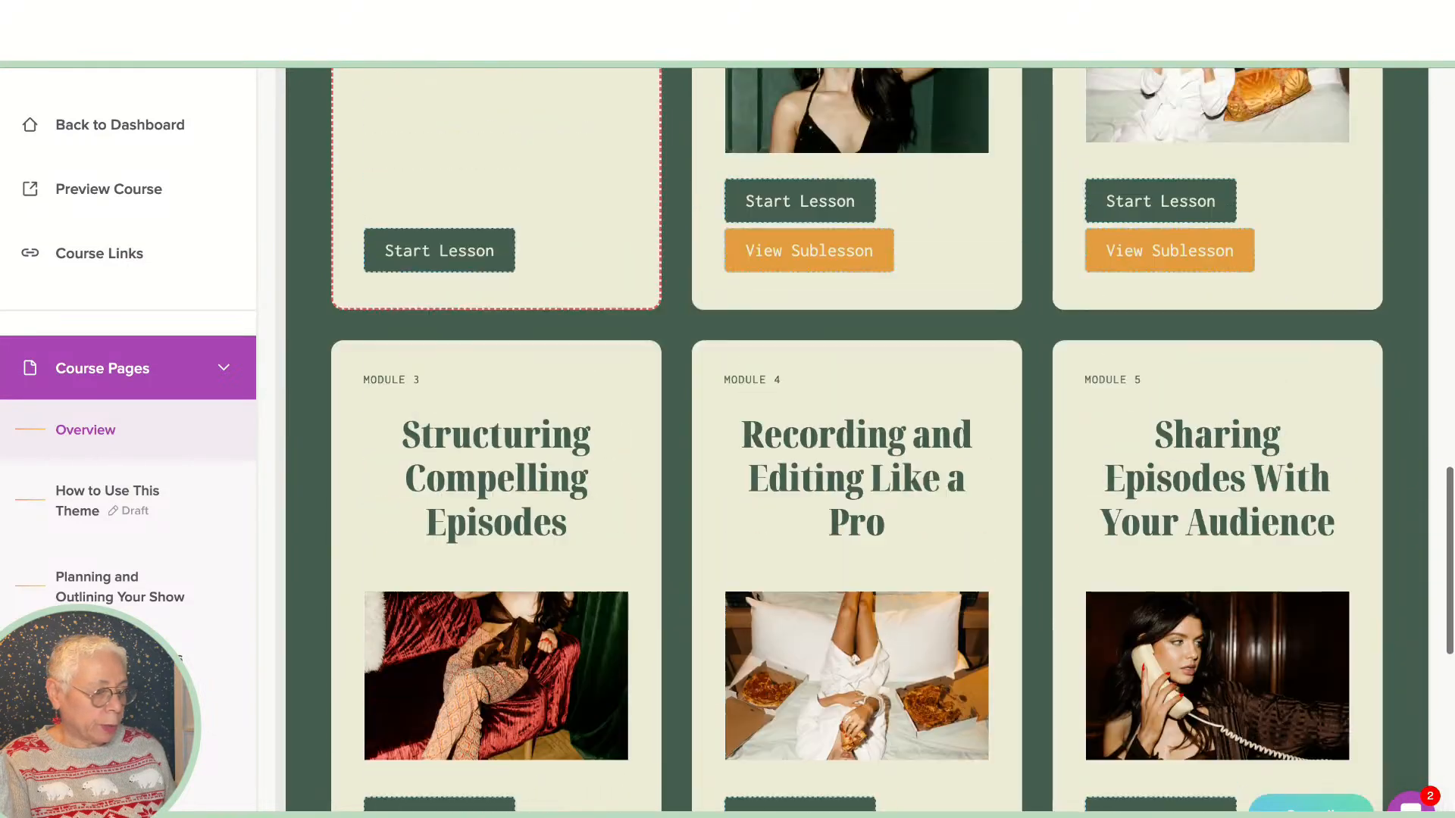
scroll(857, 439, "up", 14)
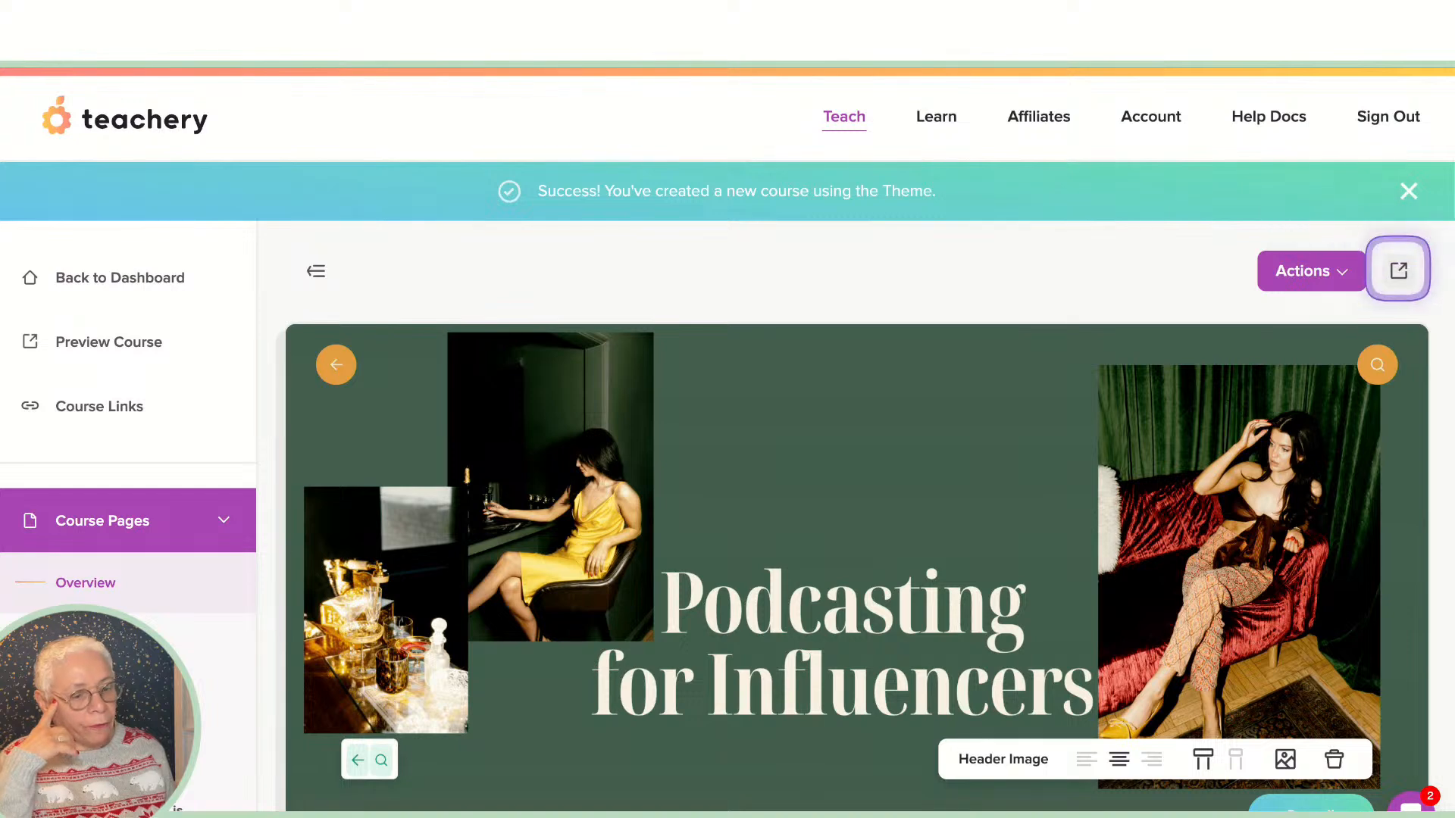
Step: Open the preview of the course's Overview page and examine how its module cards are displayed
left_click(1398, 270)
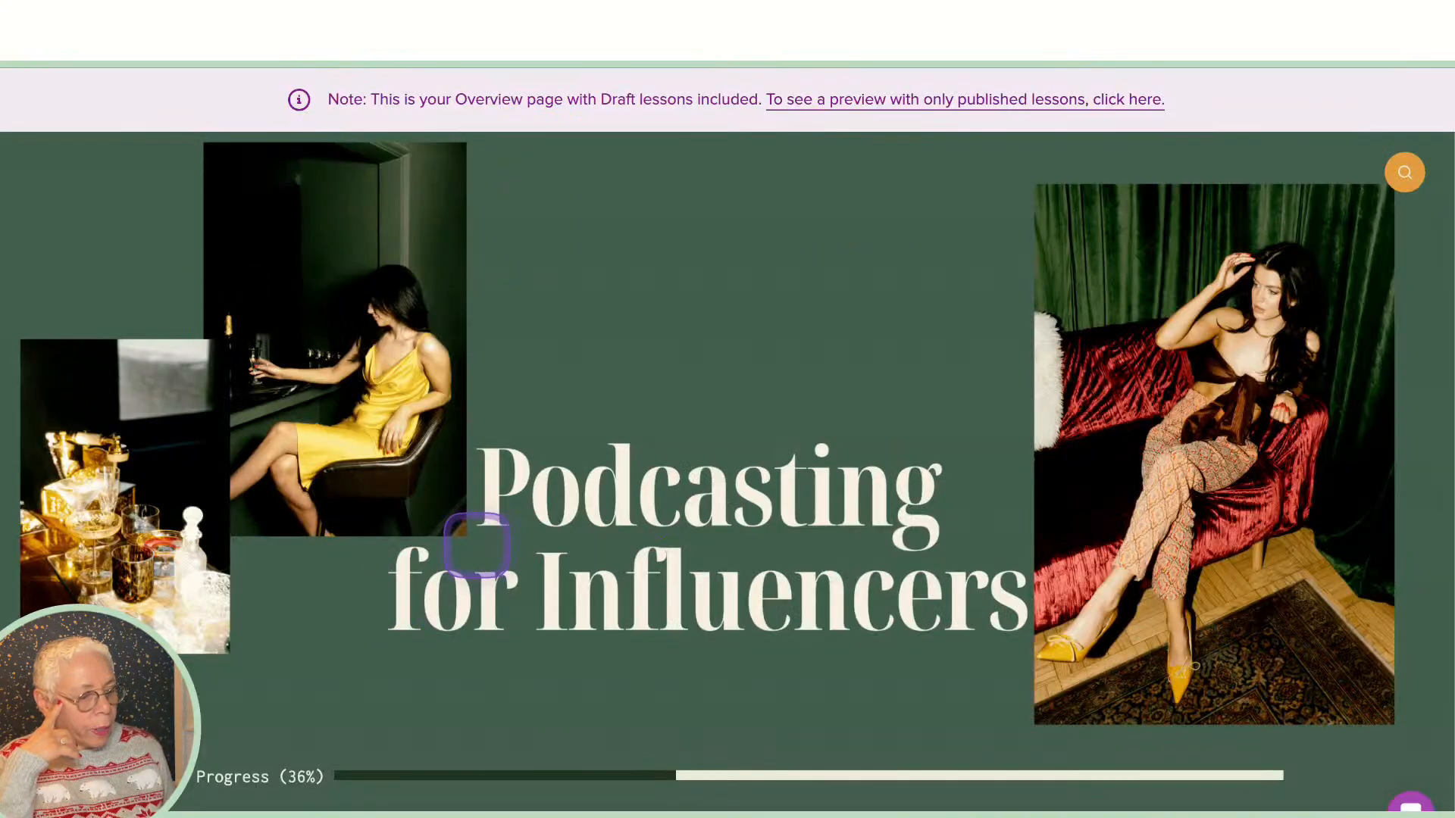
scroll(477, 543, "down", 7)
scroll(474, 536, "down", 6)
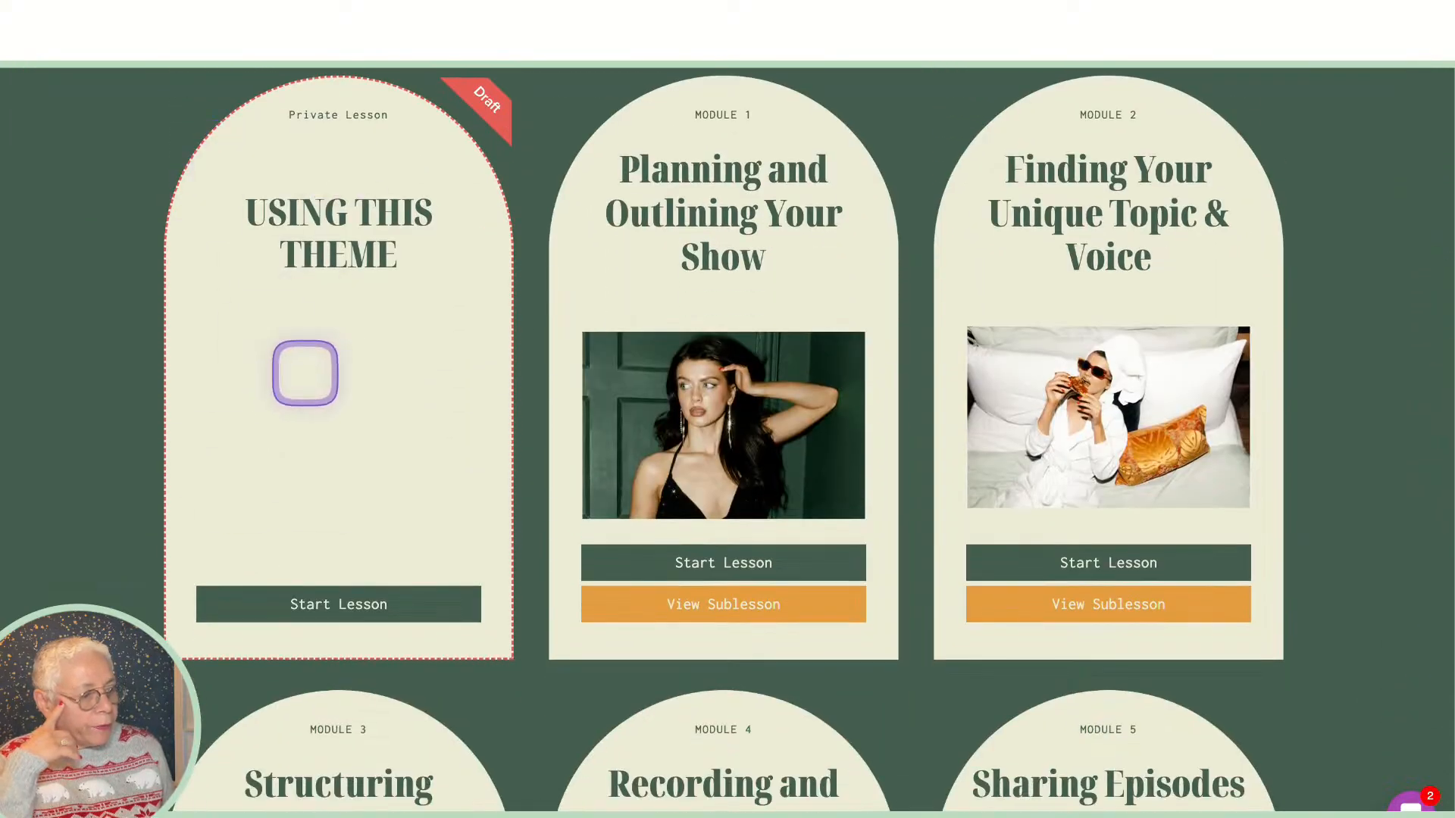
scroll(302, 377, "up", 2)
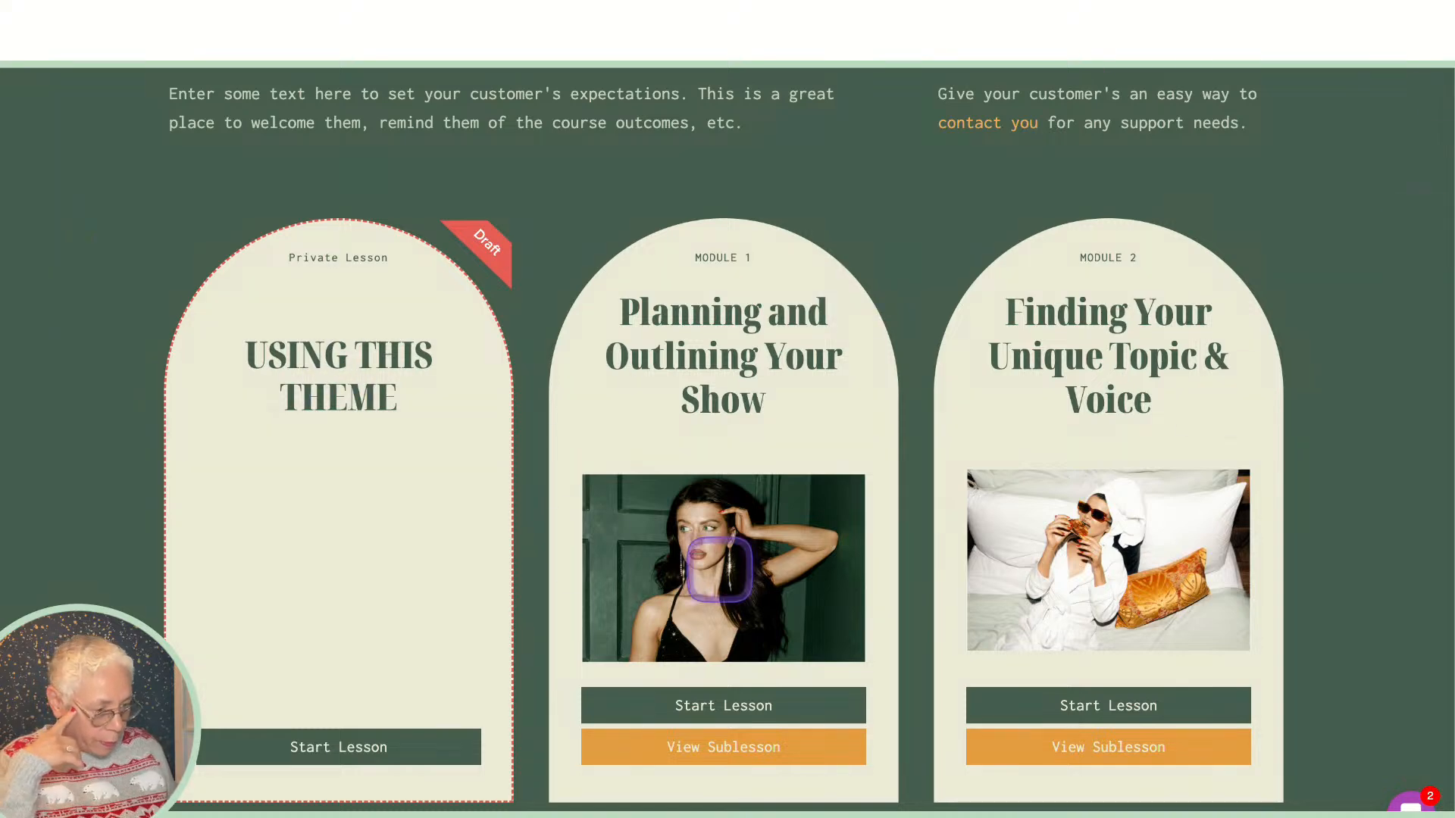
scroll(933, 453, "down", 5)
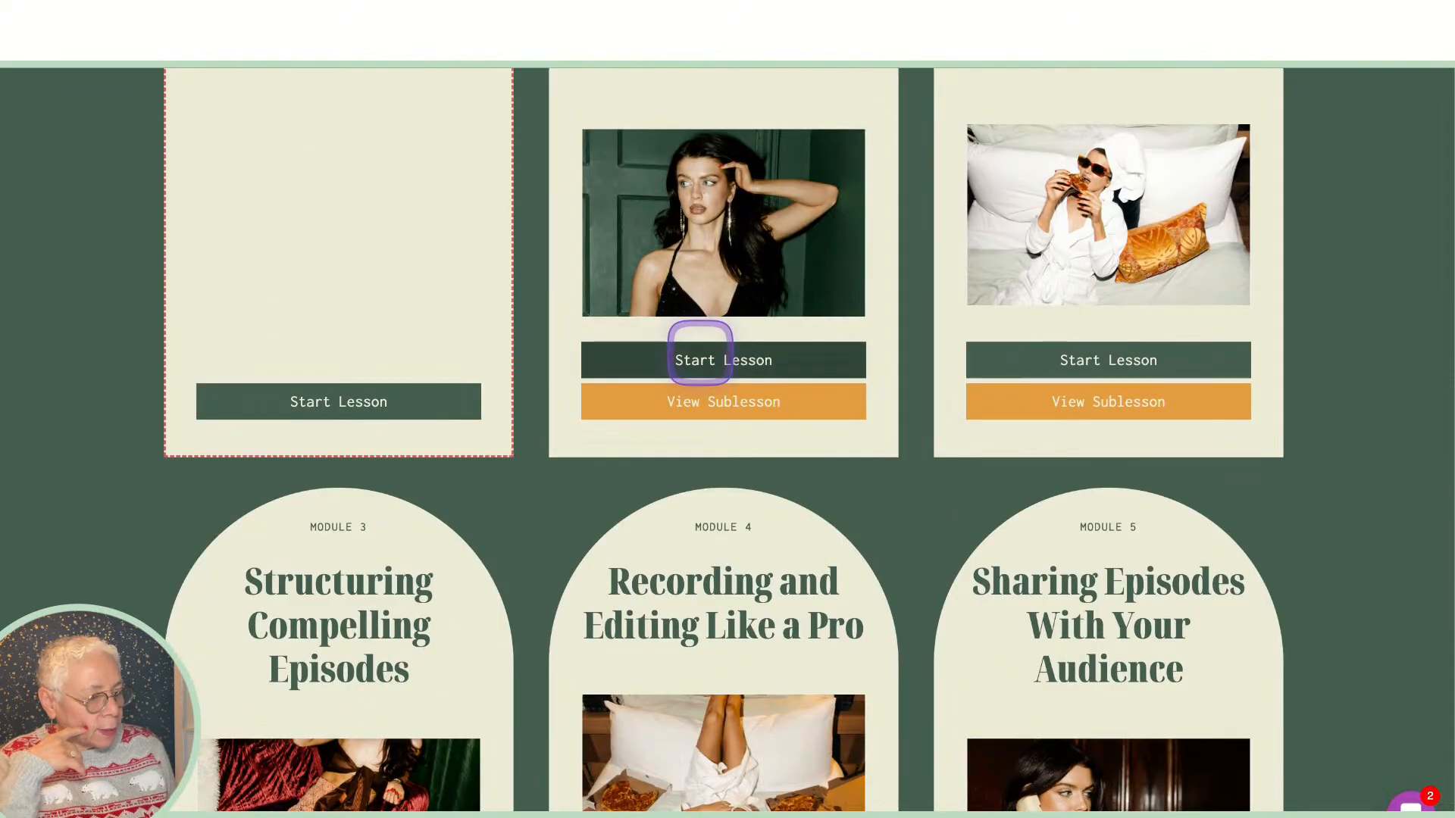
Step: View the Planning and Outlining Your Show lesson in the preview, examine its layout, and return to the course overview
left_click(699, 360)
scroll(634, 568, "down", 8)
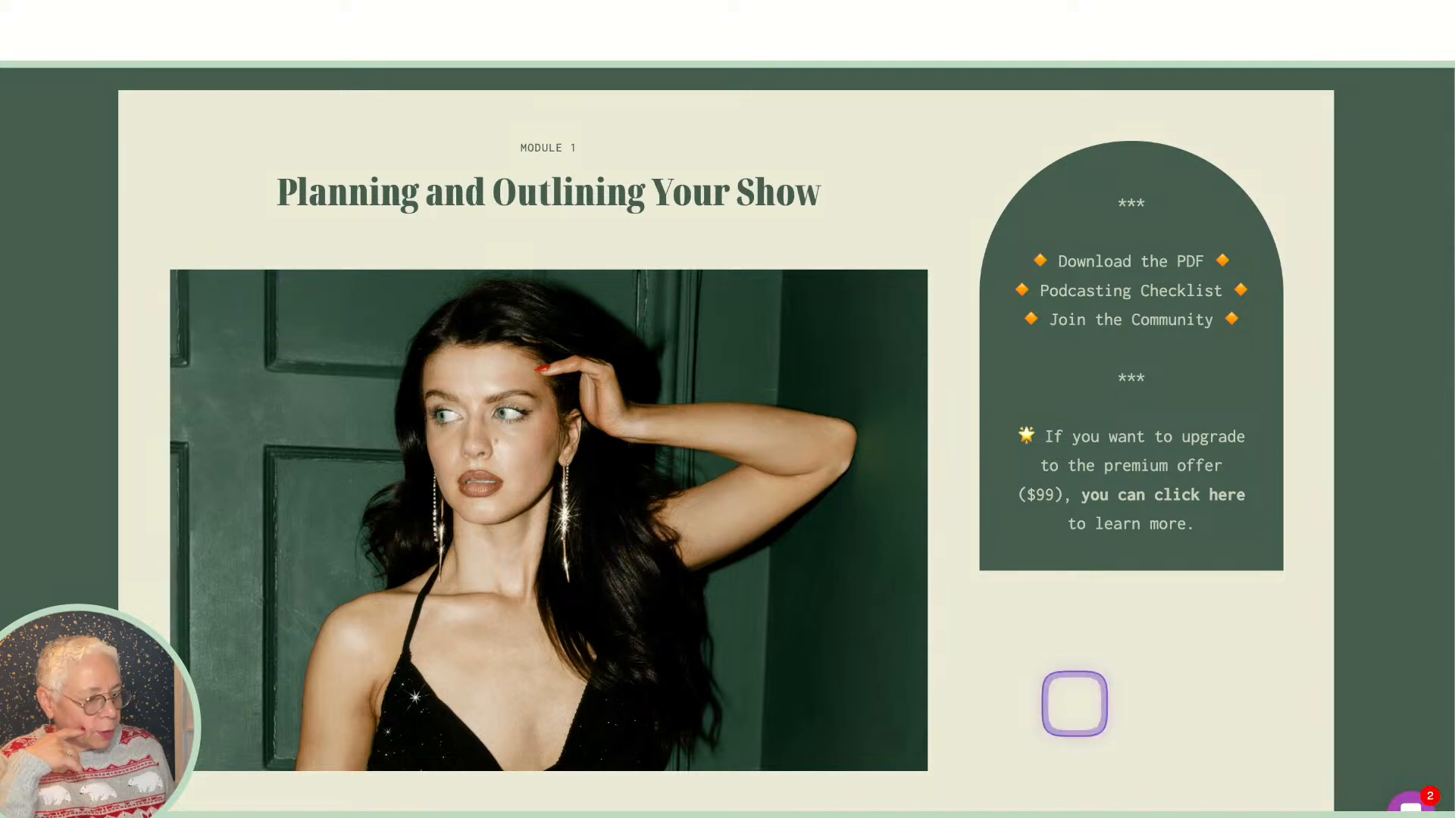
scroll(1075, 704, "down", 10)
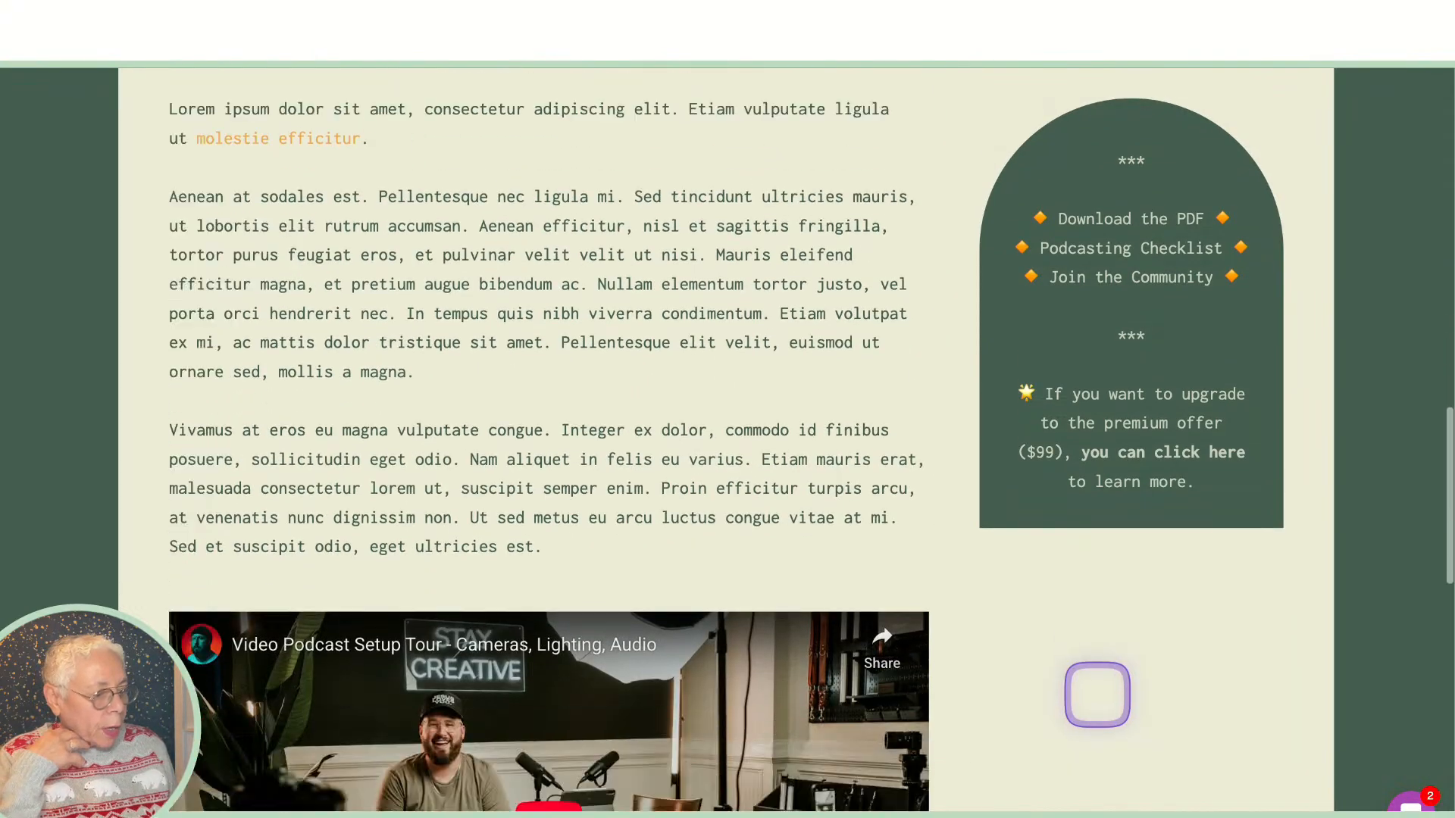
scroll(1097, 694, "down", 10)
scroll(1097, 694, "up", 20)
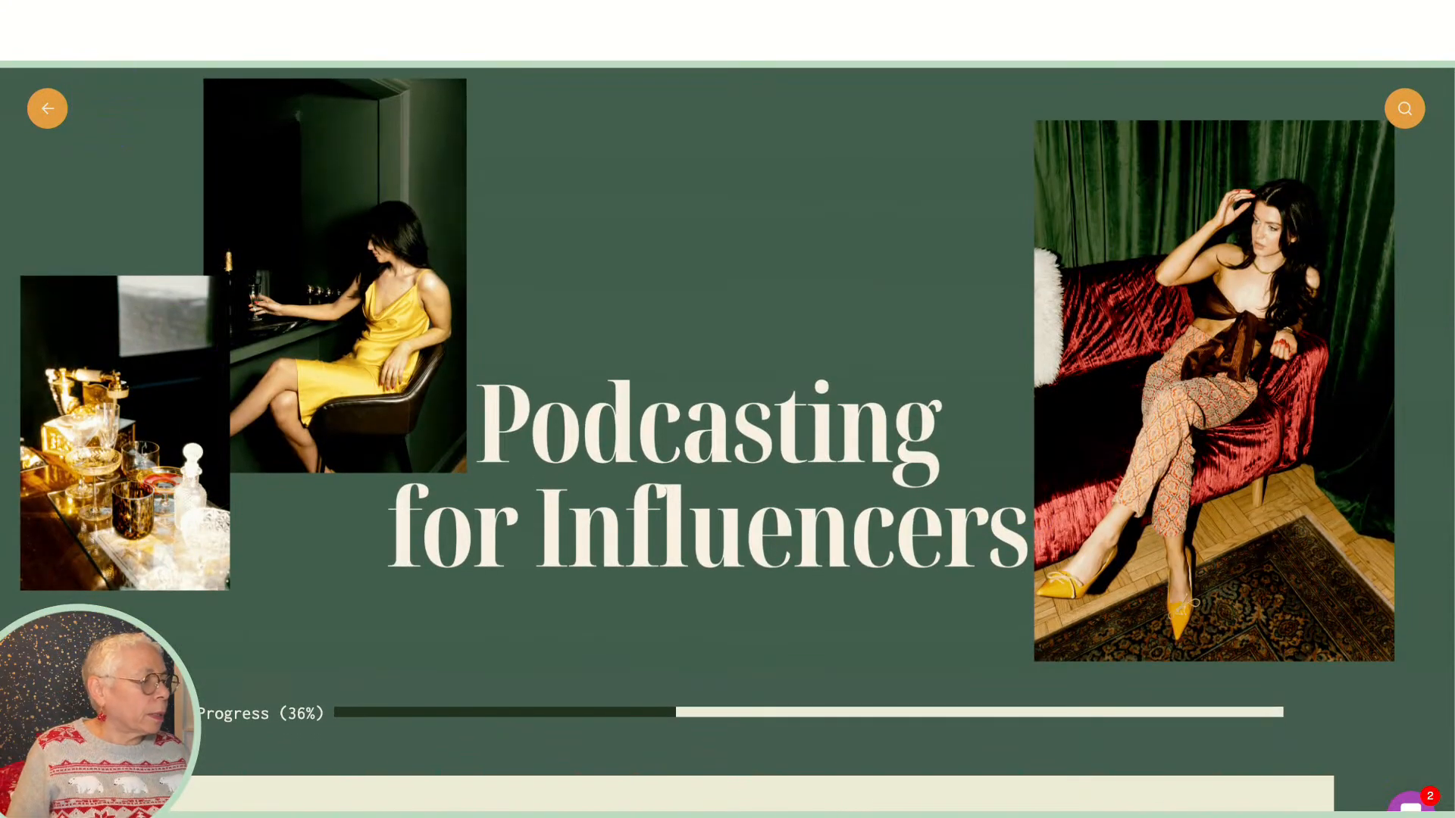
left_click(55, 111)
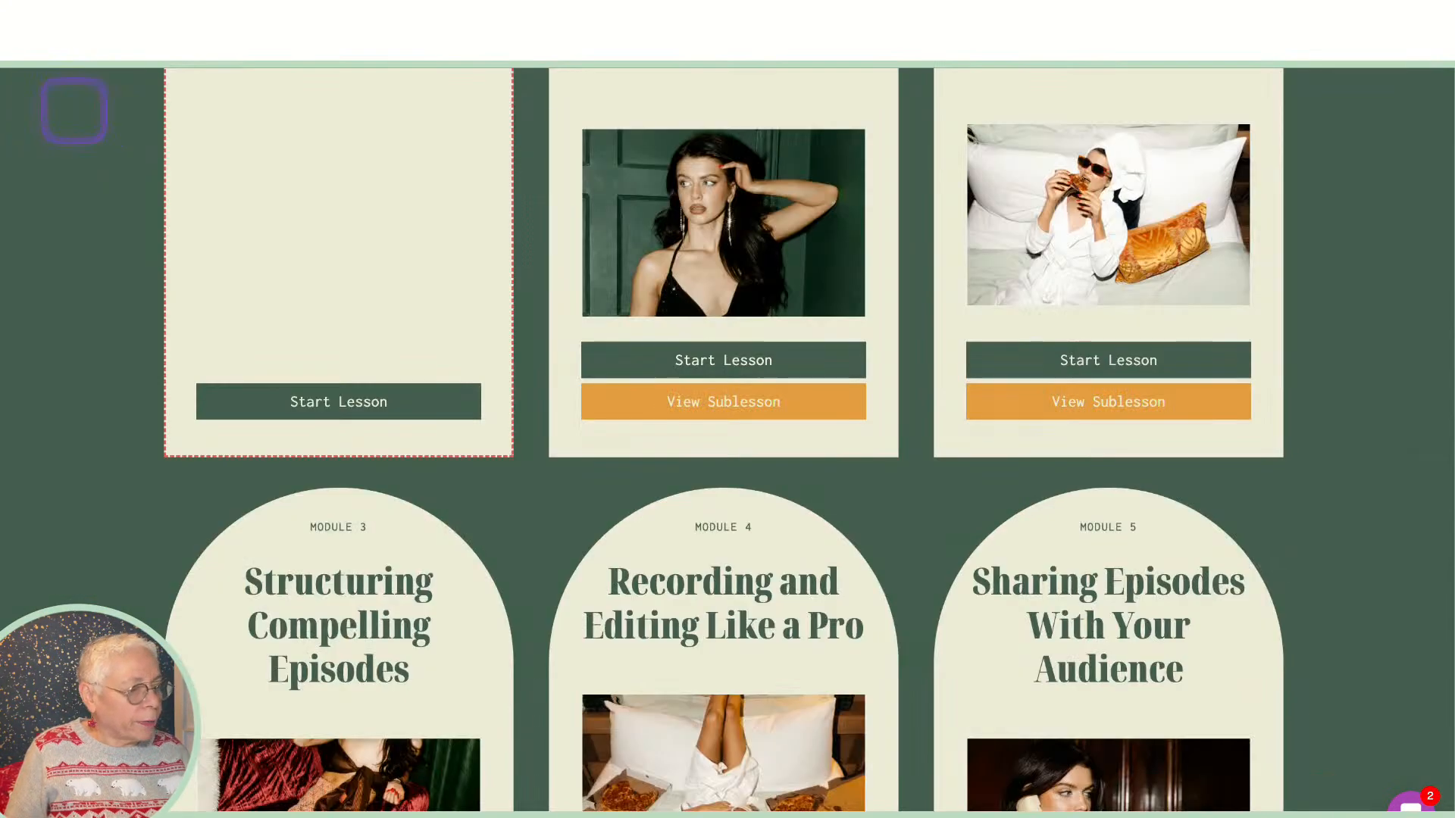
Step: Go back from the course preview to the Overview page in the course editor
scroll(253, 218, "up", 15)
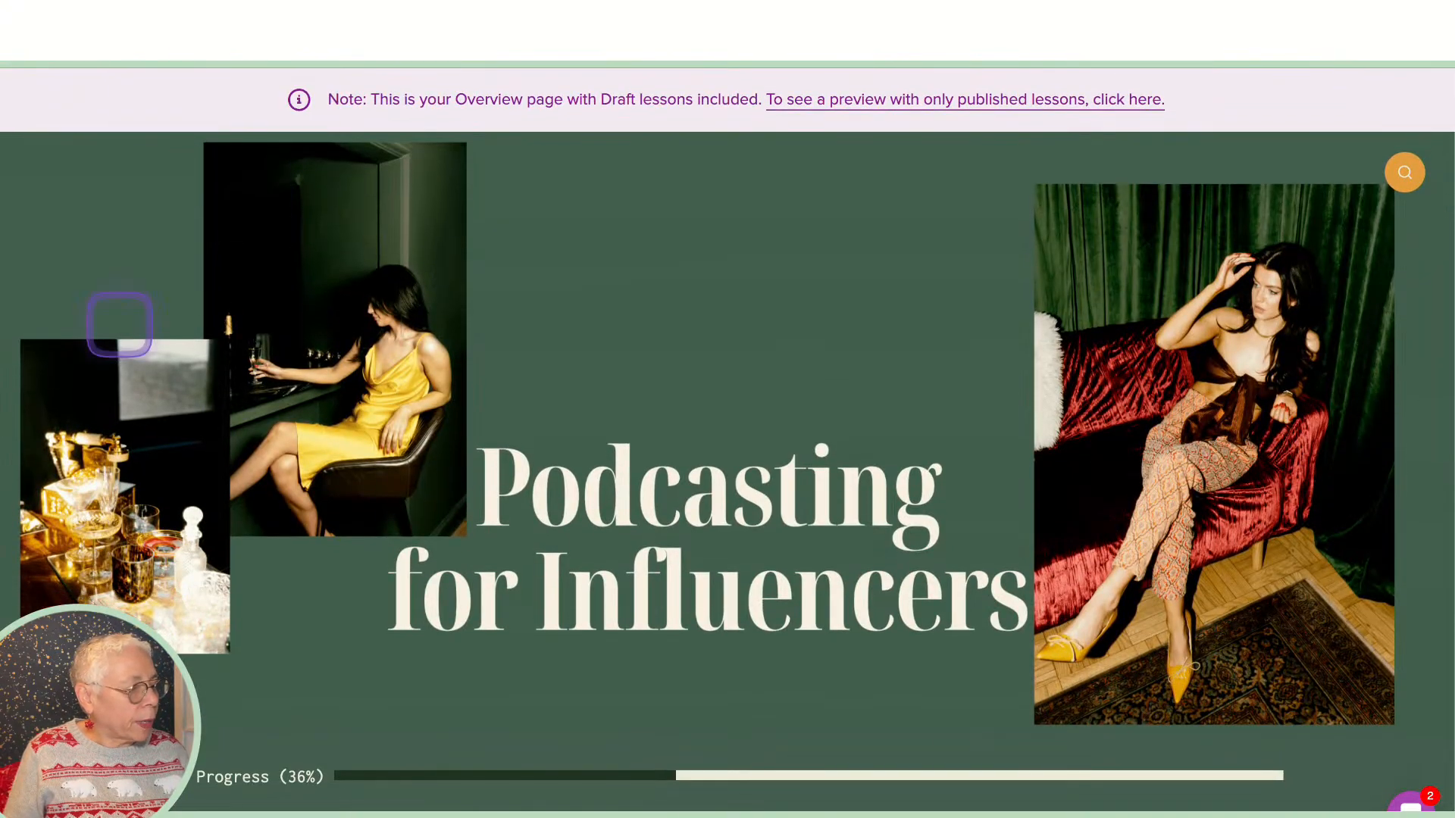
left_click(88, 76)
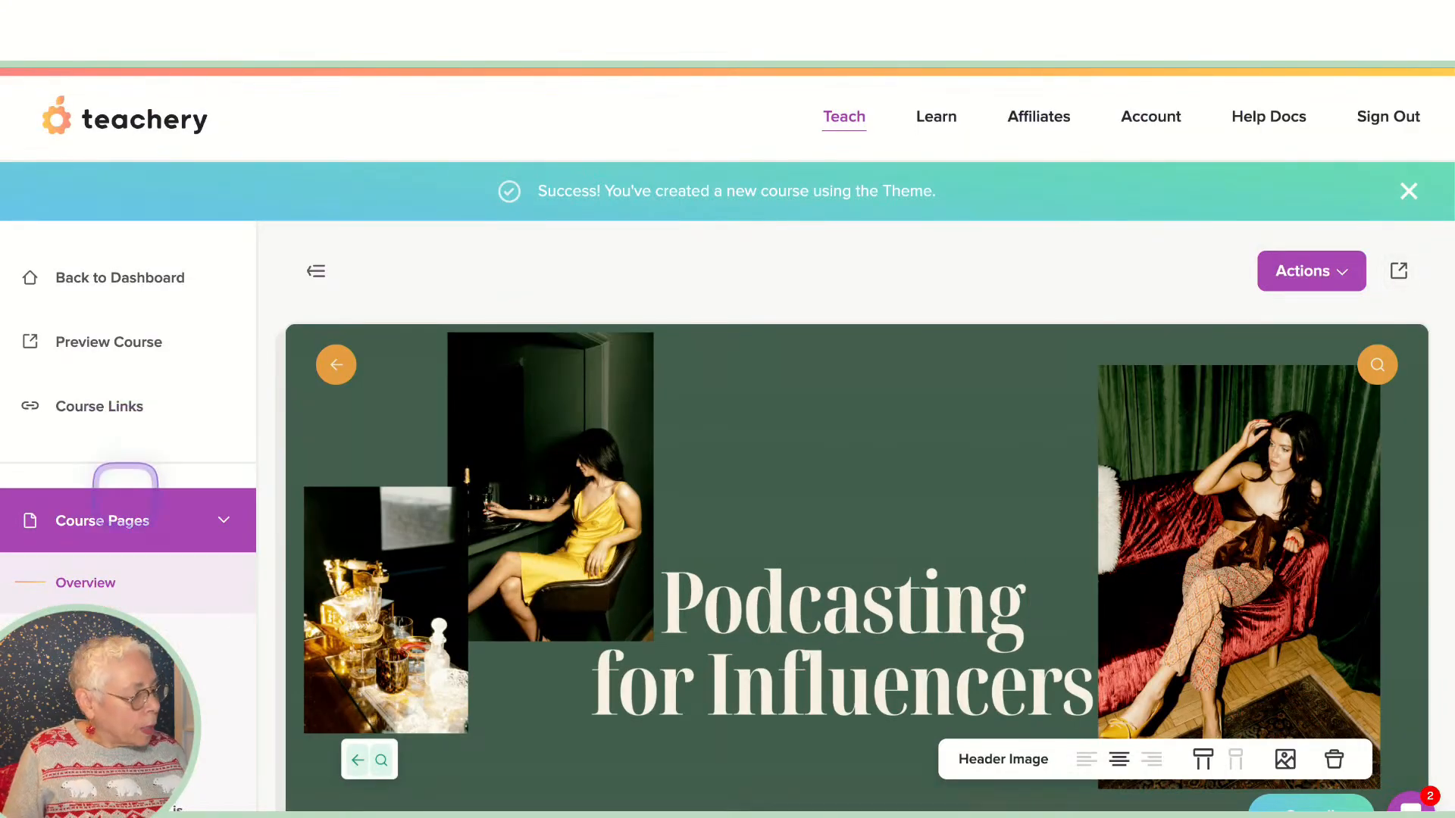
scroll(122, 546, "down", 1)
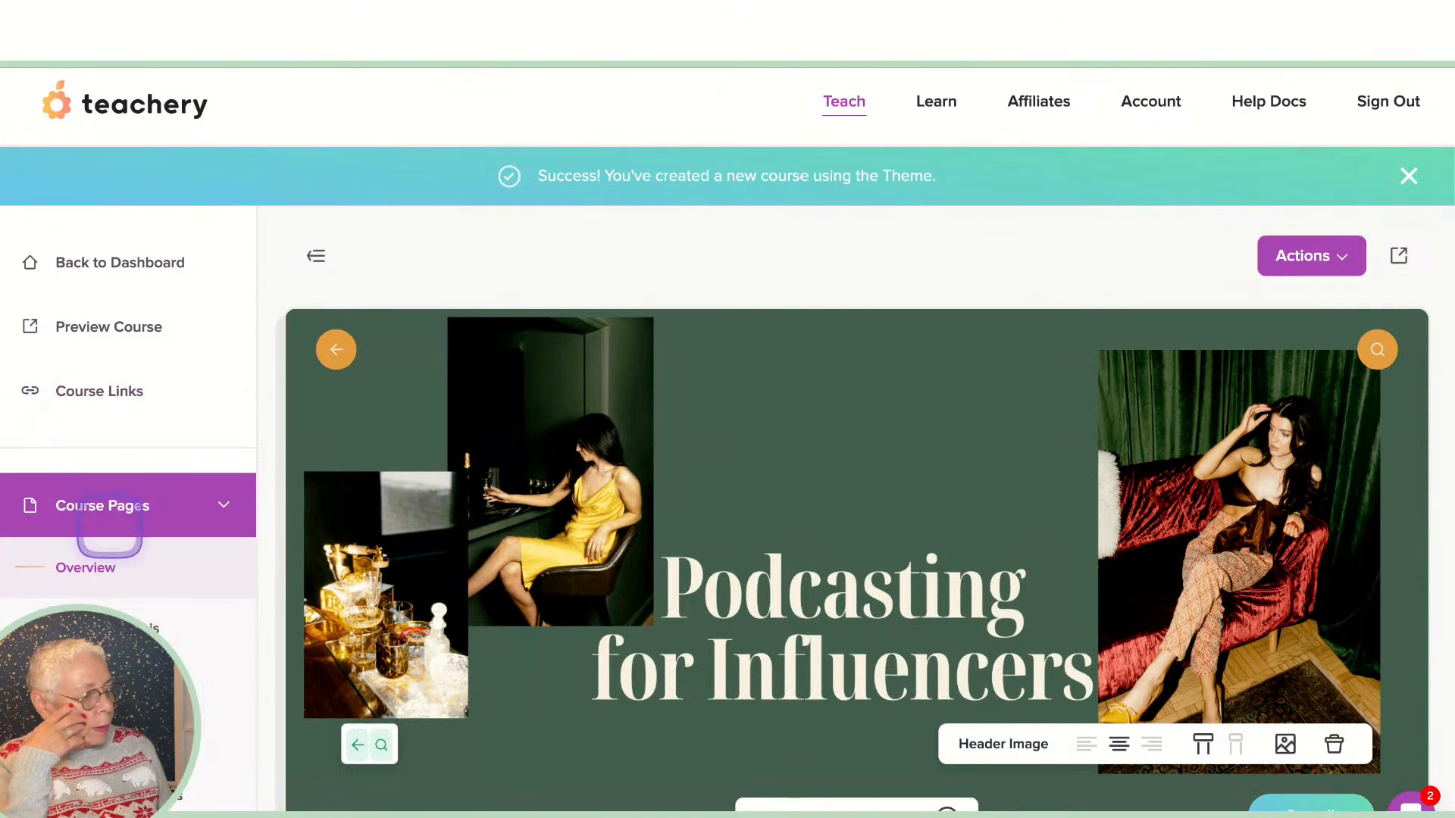
Step: Open the draft lesson How to Use This Theme in the course editor
scroll(107, 535, "down", 1)
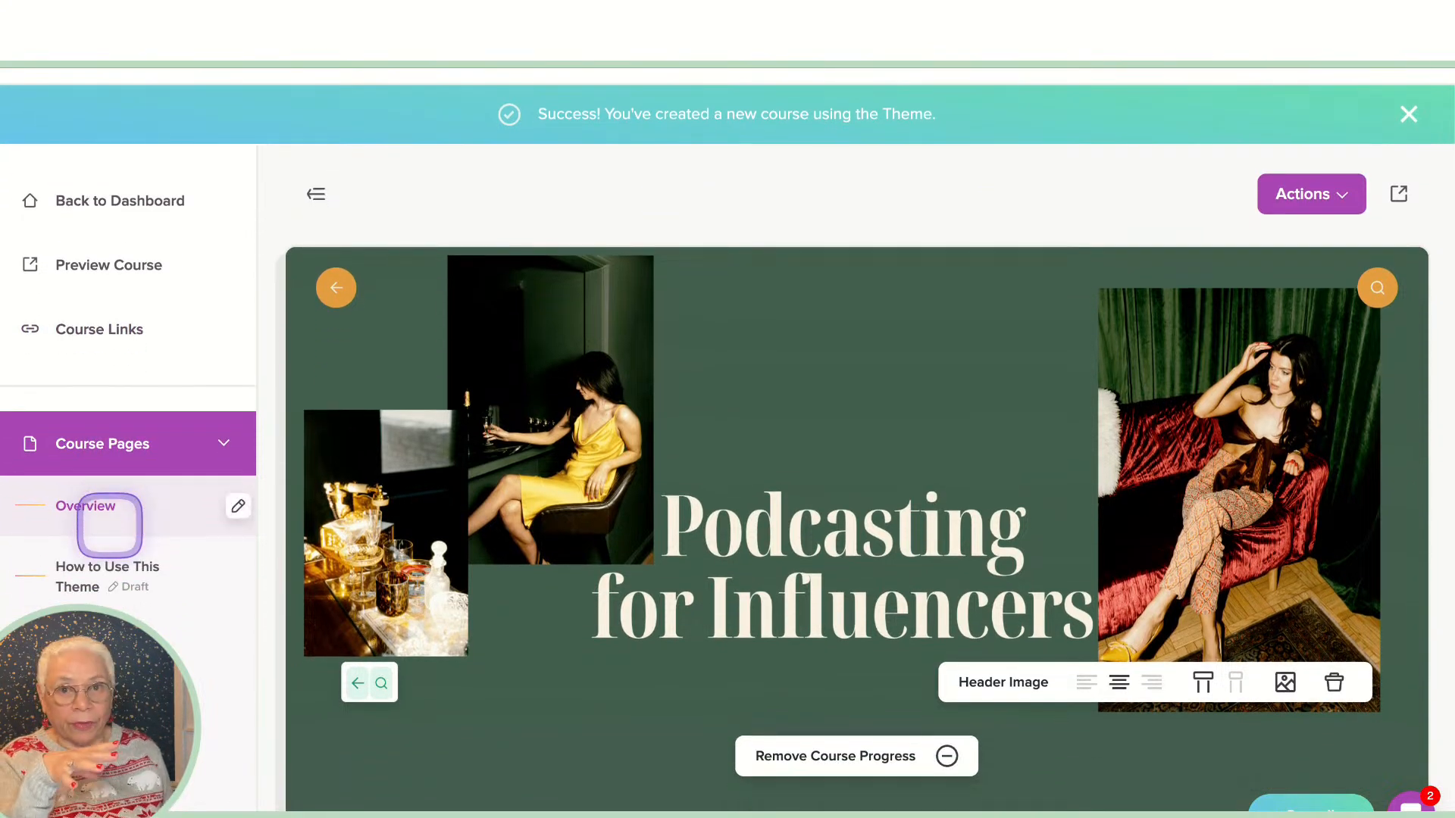
scroll(727, 424, "down", 1)
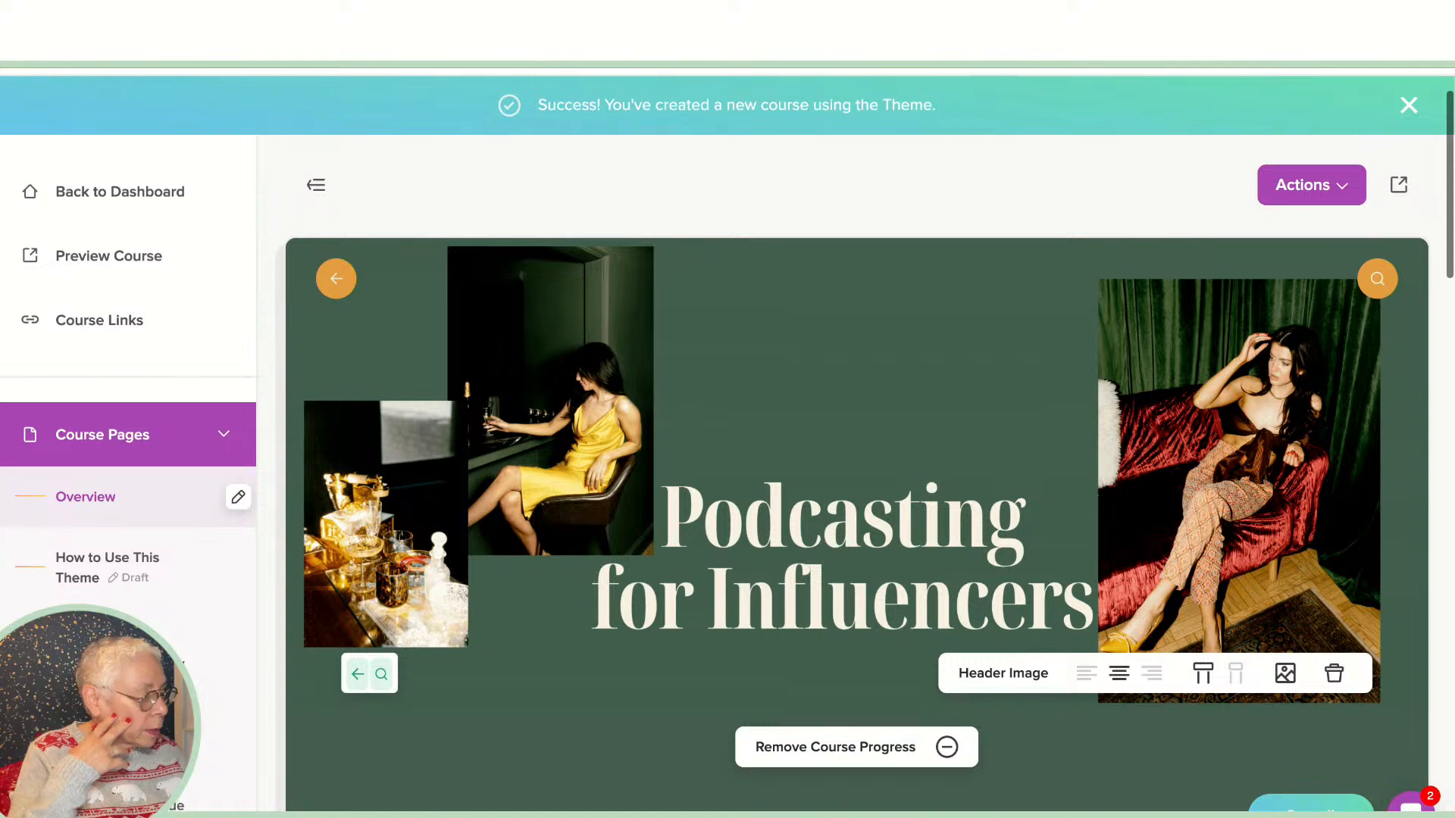
scroll(113, 556, "up", 2)
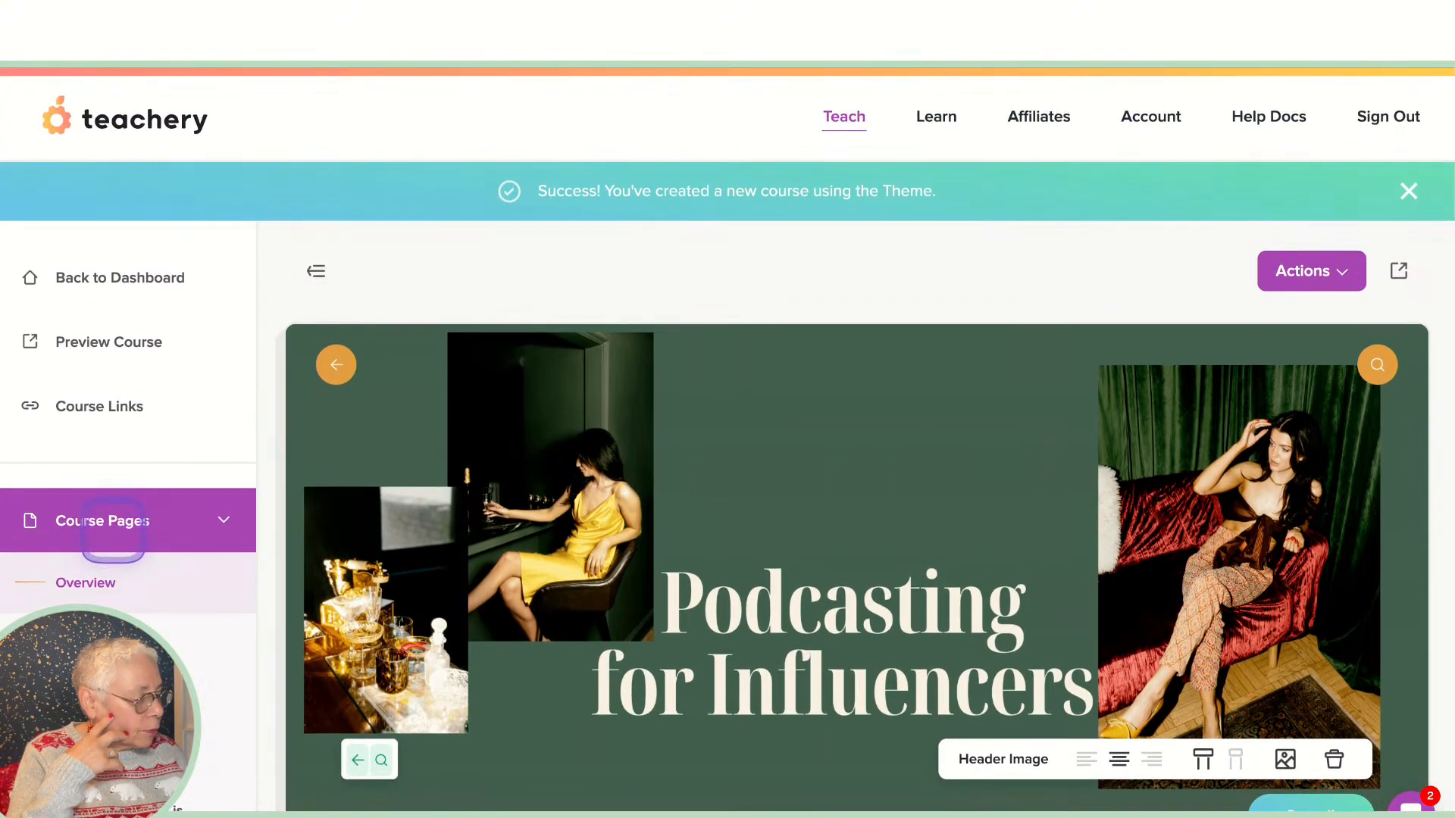
scroll(112, 556, "down", 3)
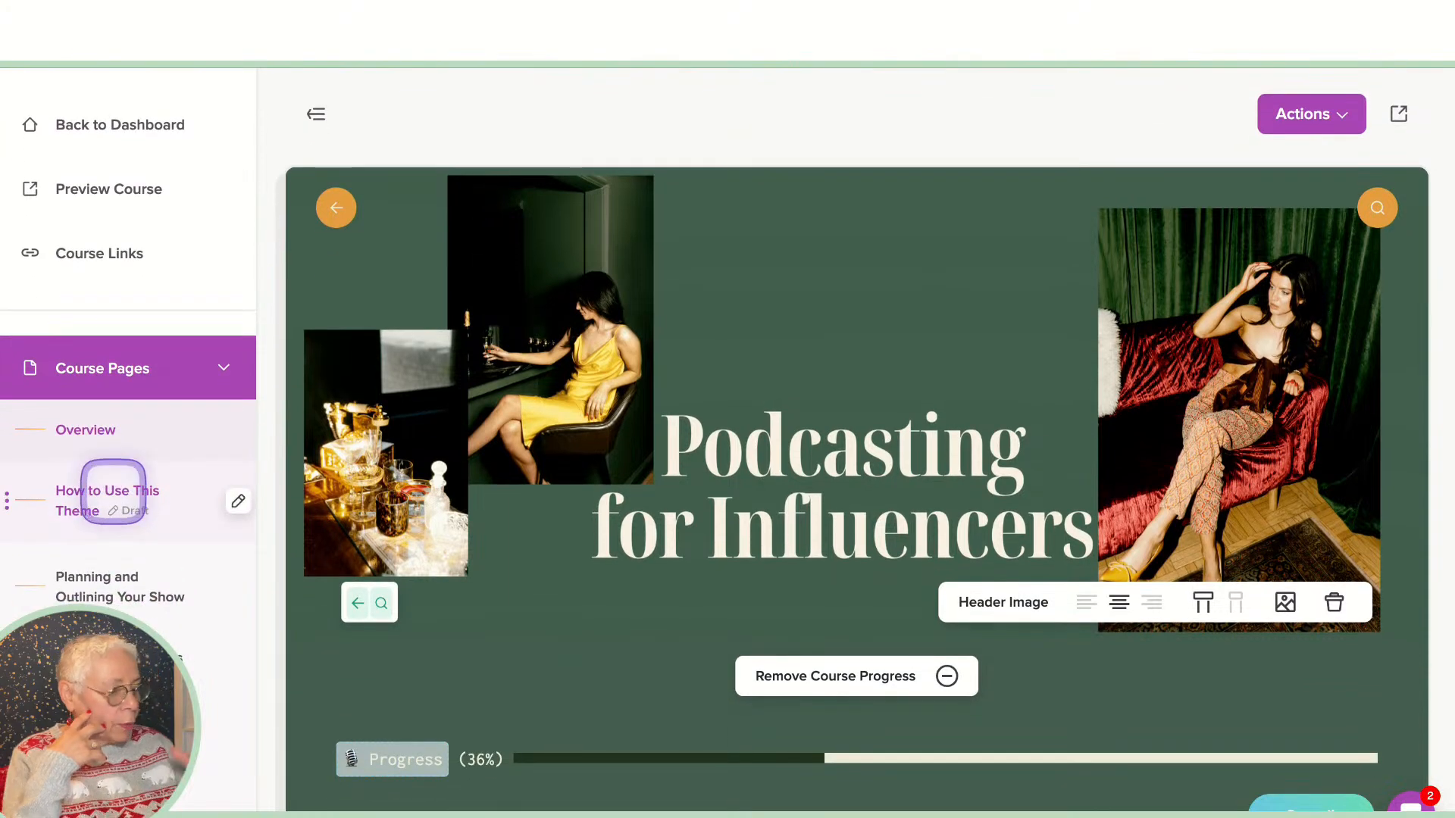
left_click(113, 491)
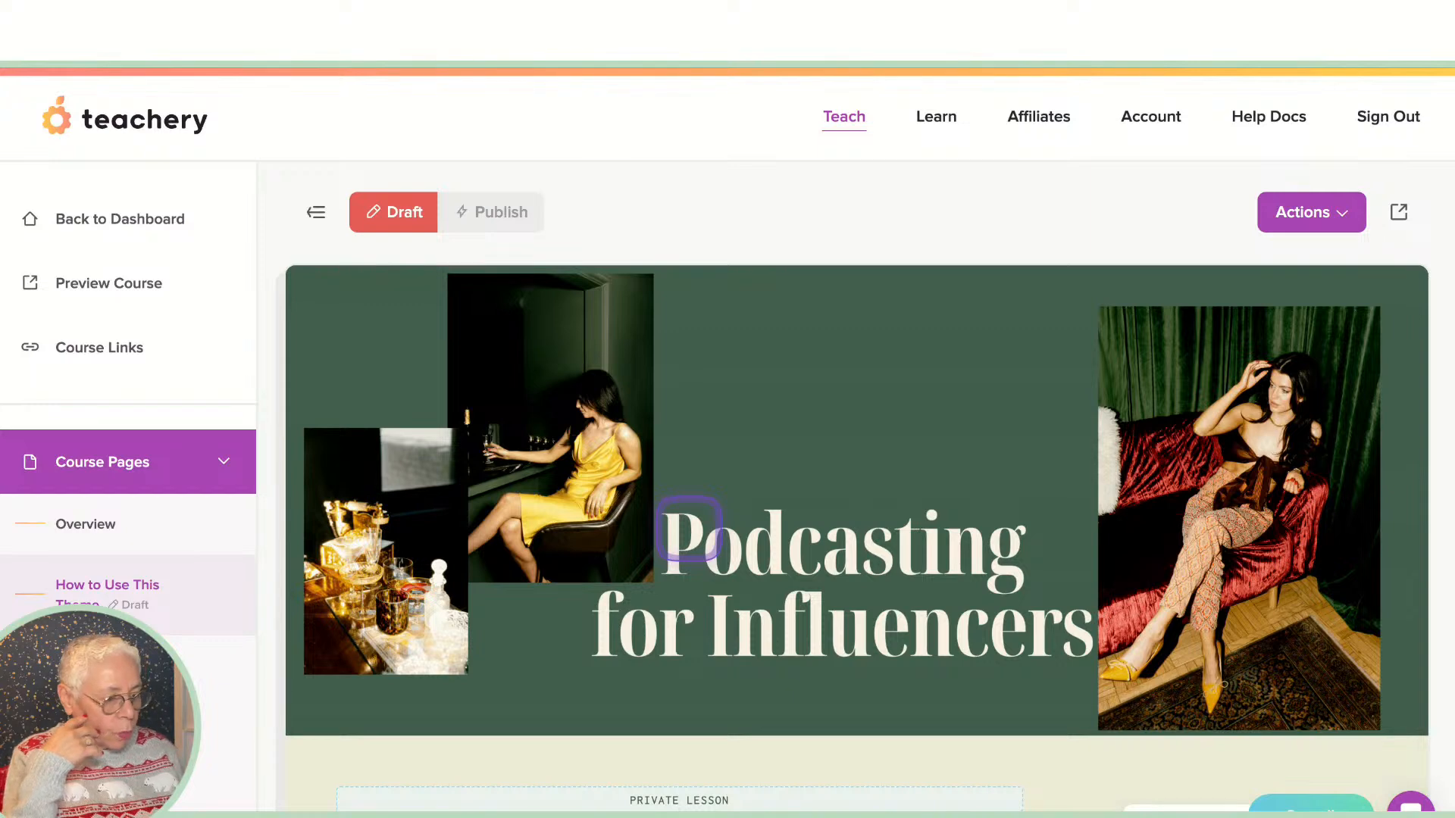
Step: Read the lesson's introductory notes and its section on styling the course and updating the brand colors
scroll(689, 529, "down", 5)
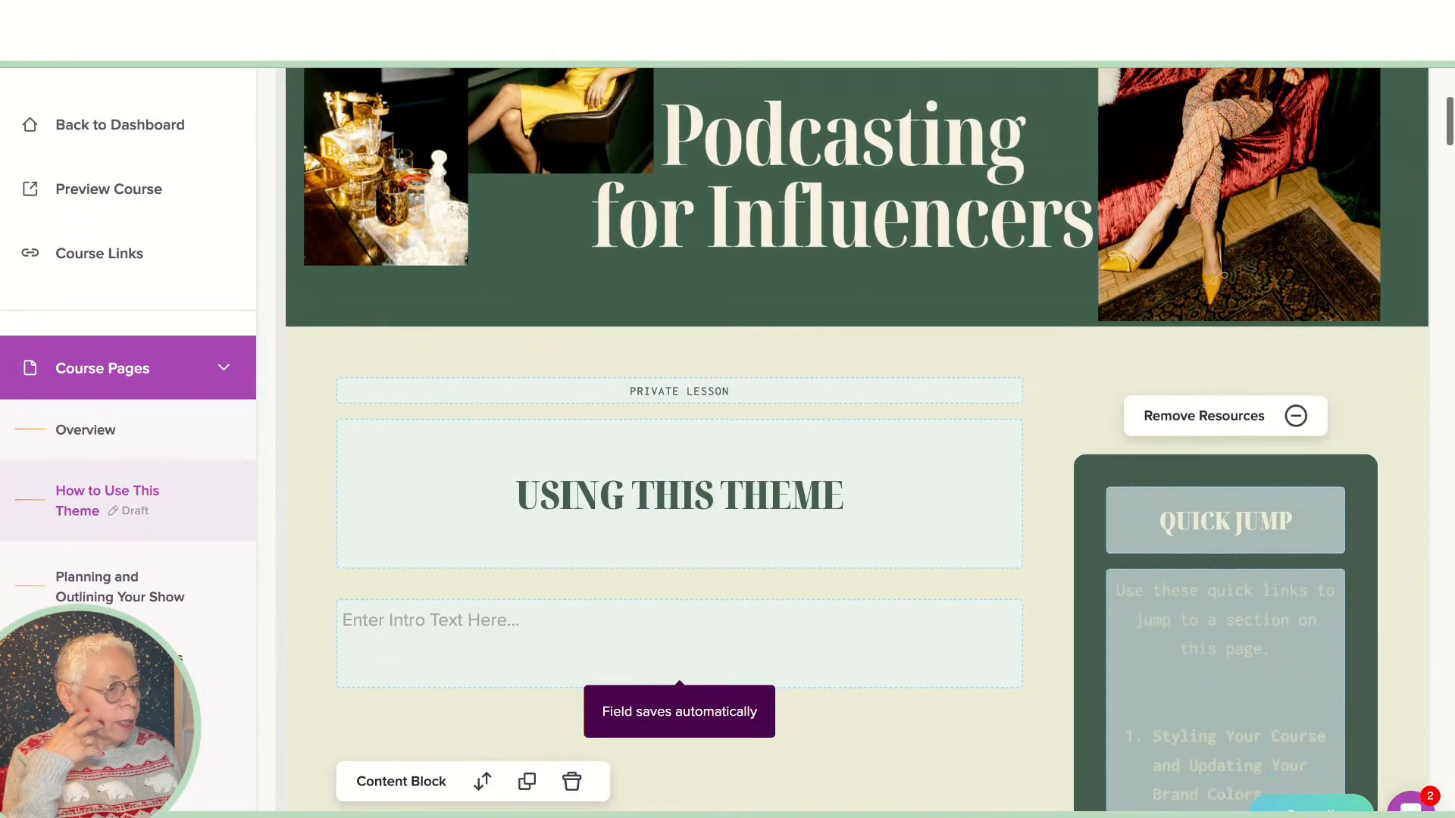
scroll(360, 611, "down", 1)
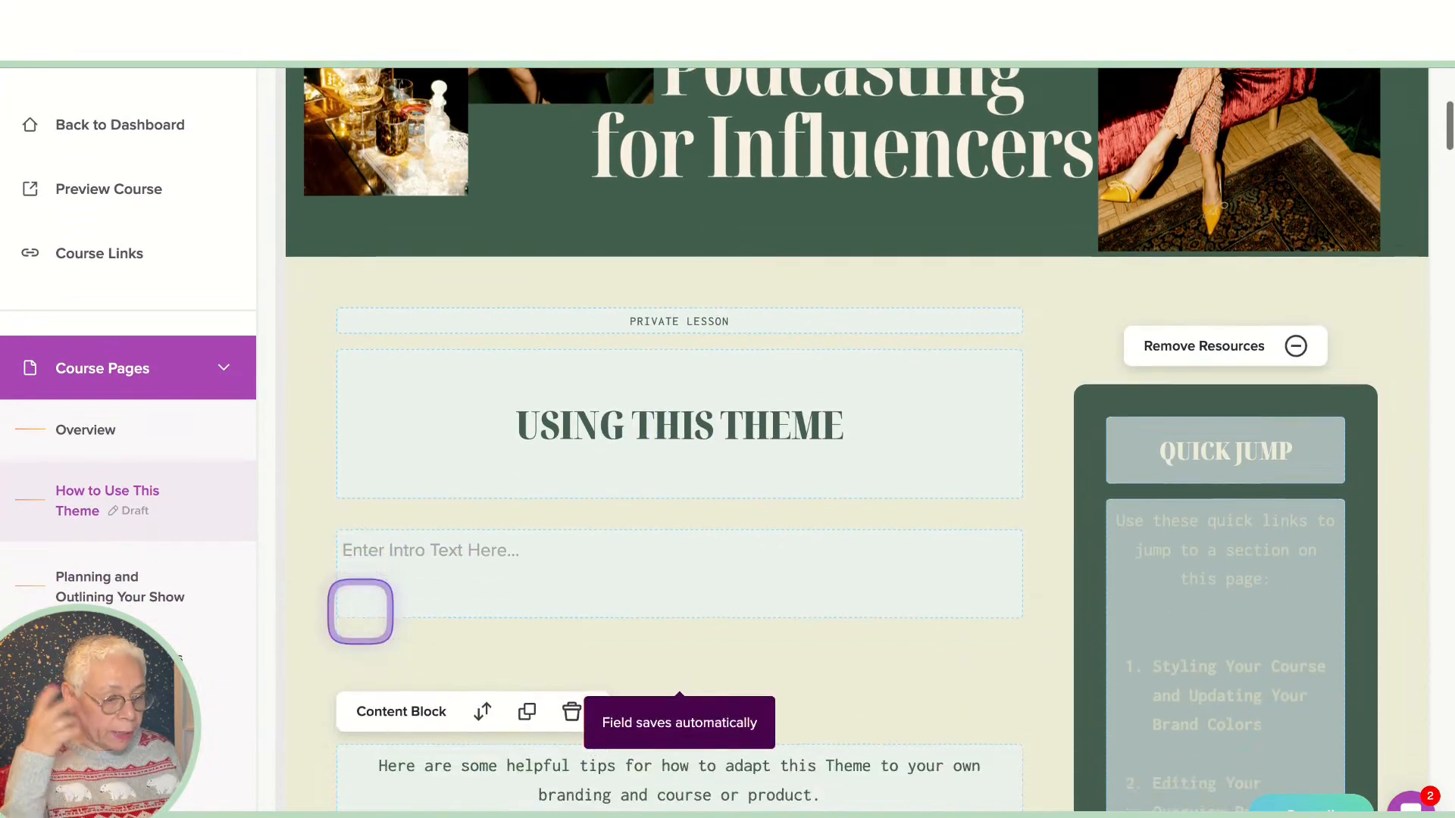
scroll(360, 611, "down", 2)
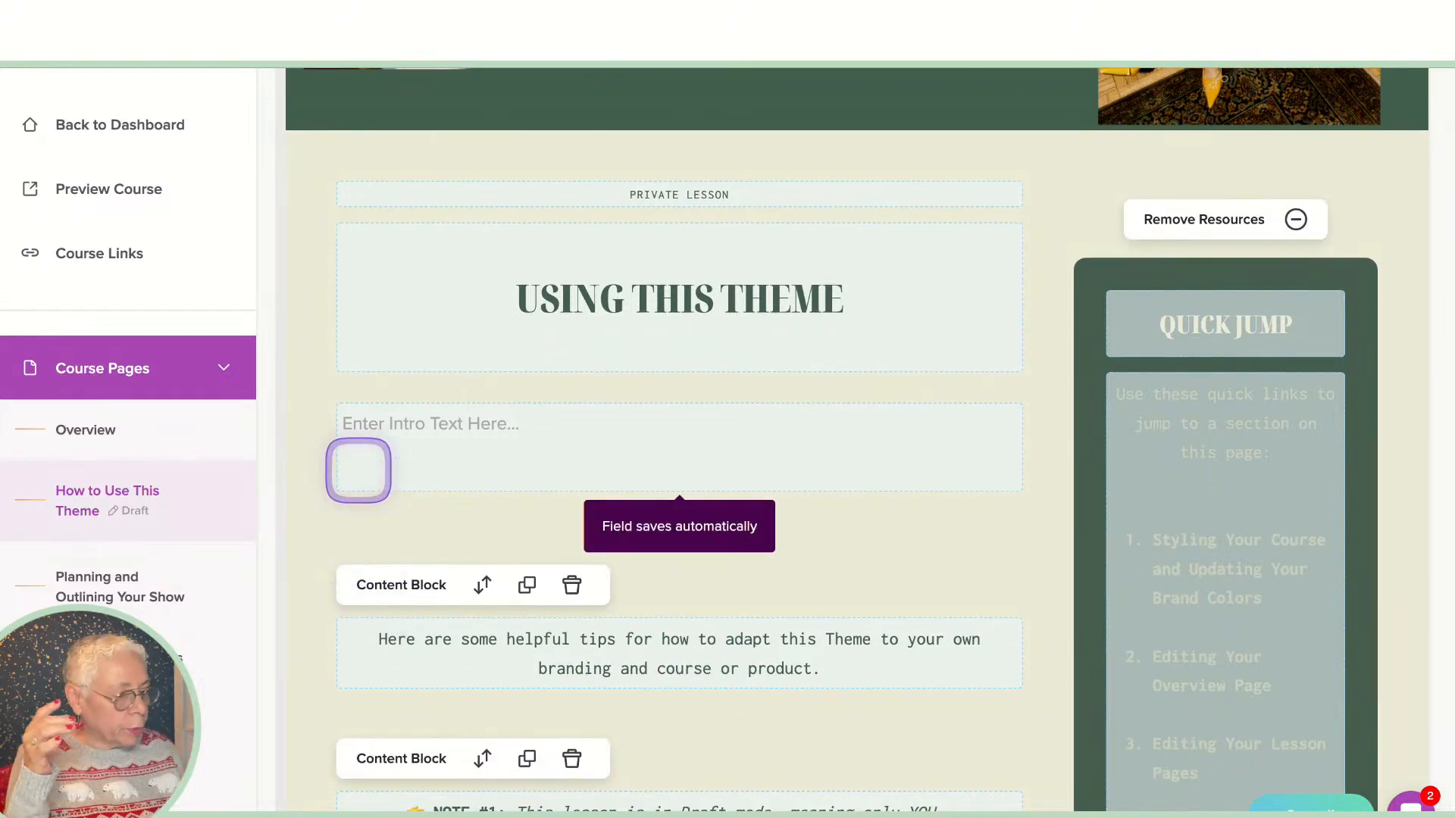
scroll(359, 470, "down", 3)
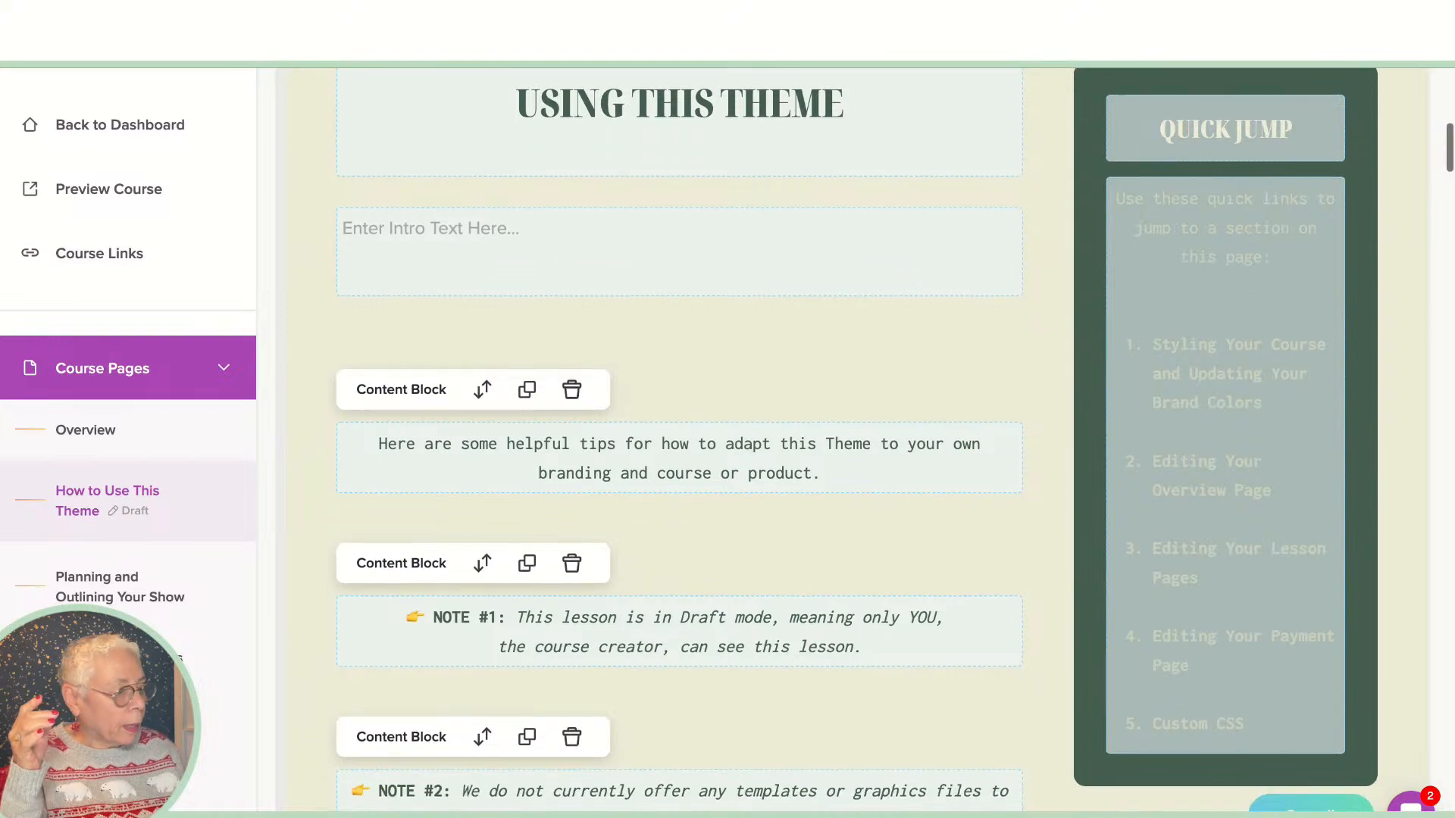
scroll(389, 636, "down", 3)
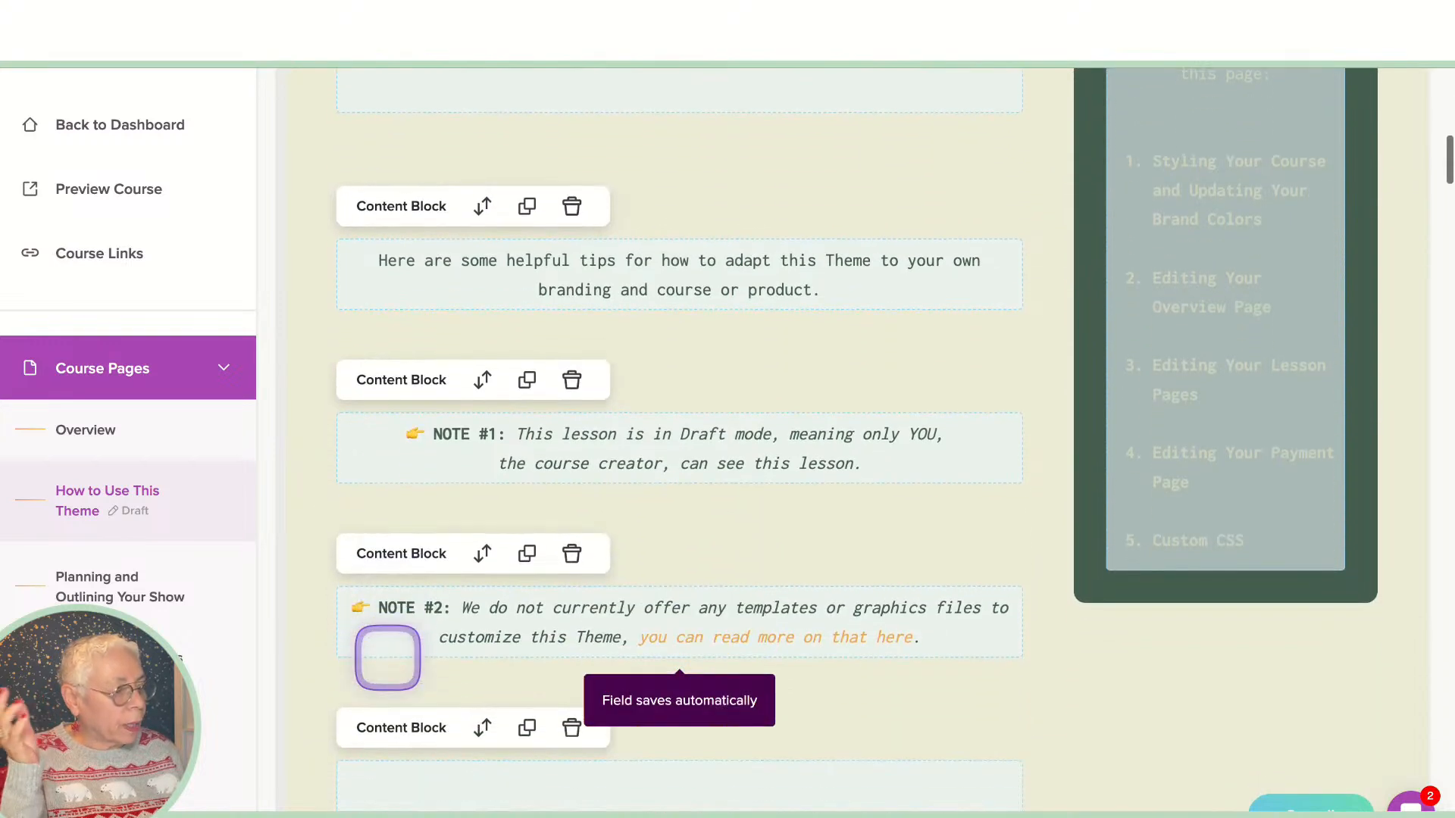
scroll(387, 658, "down", 4)
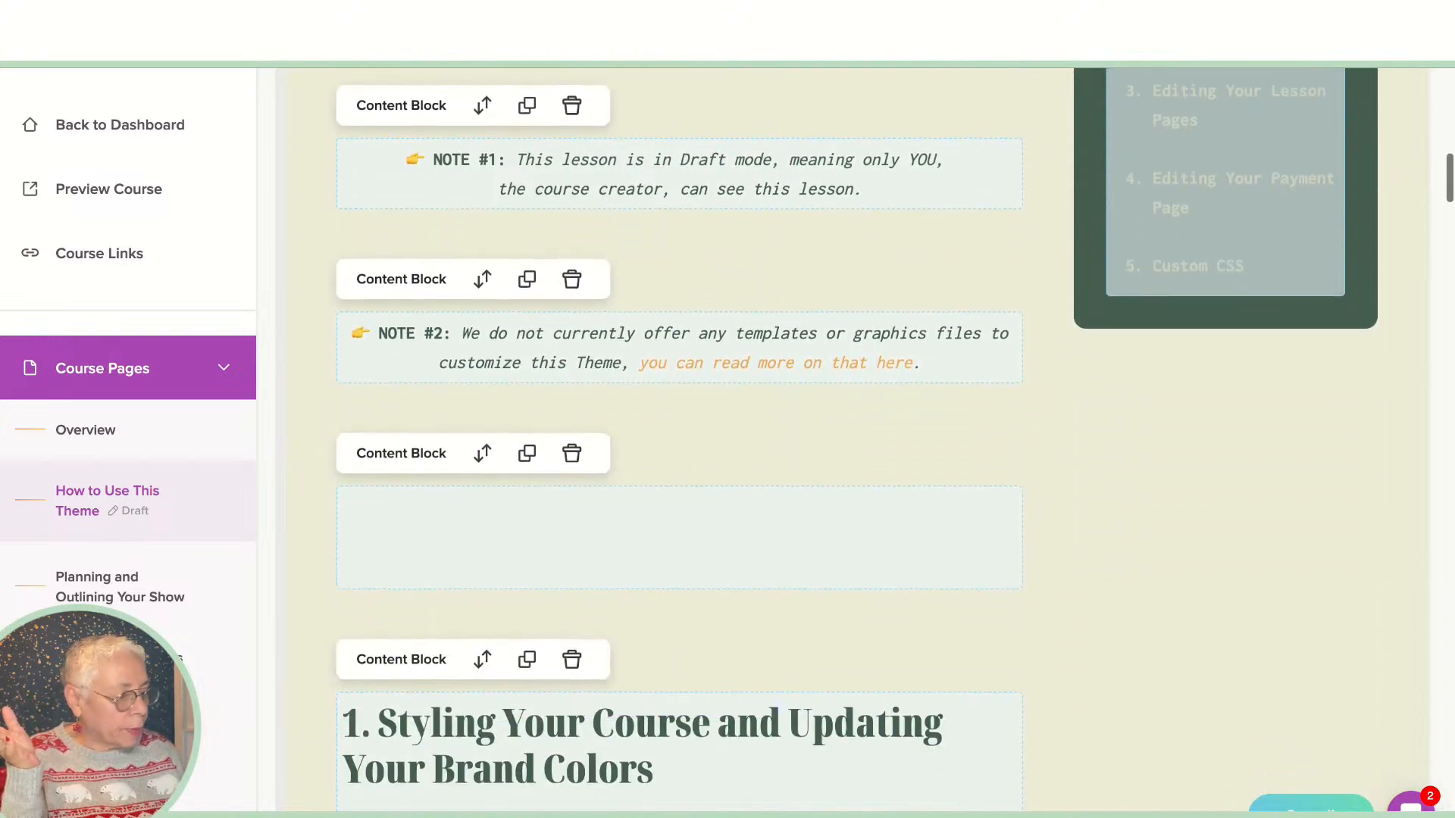
scroll(679, 439, "down", 2)
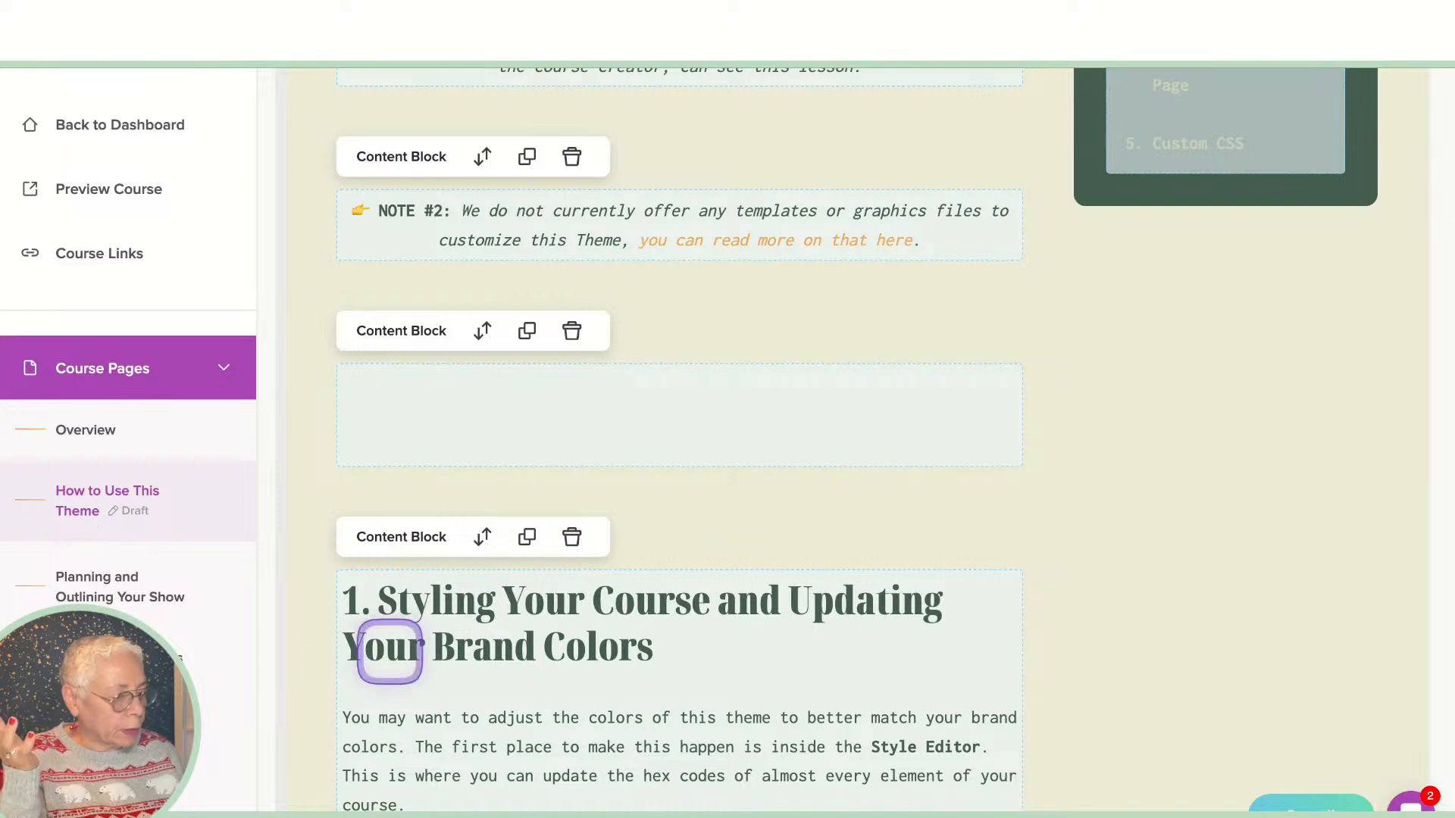
scroll(390, 651, "down", 10)
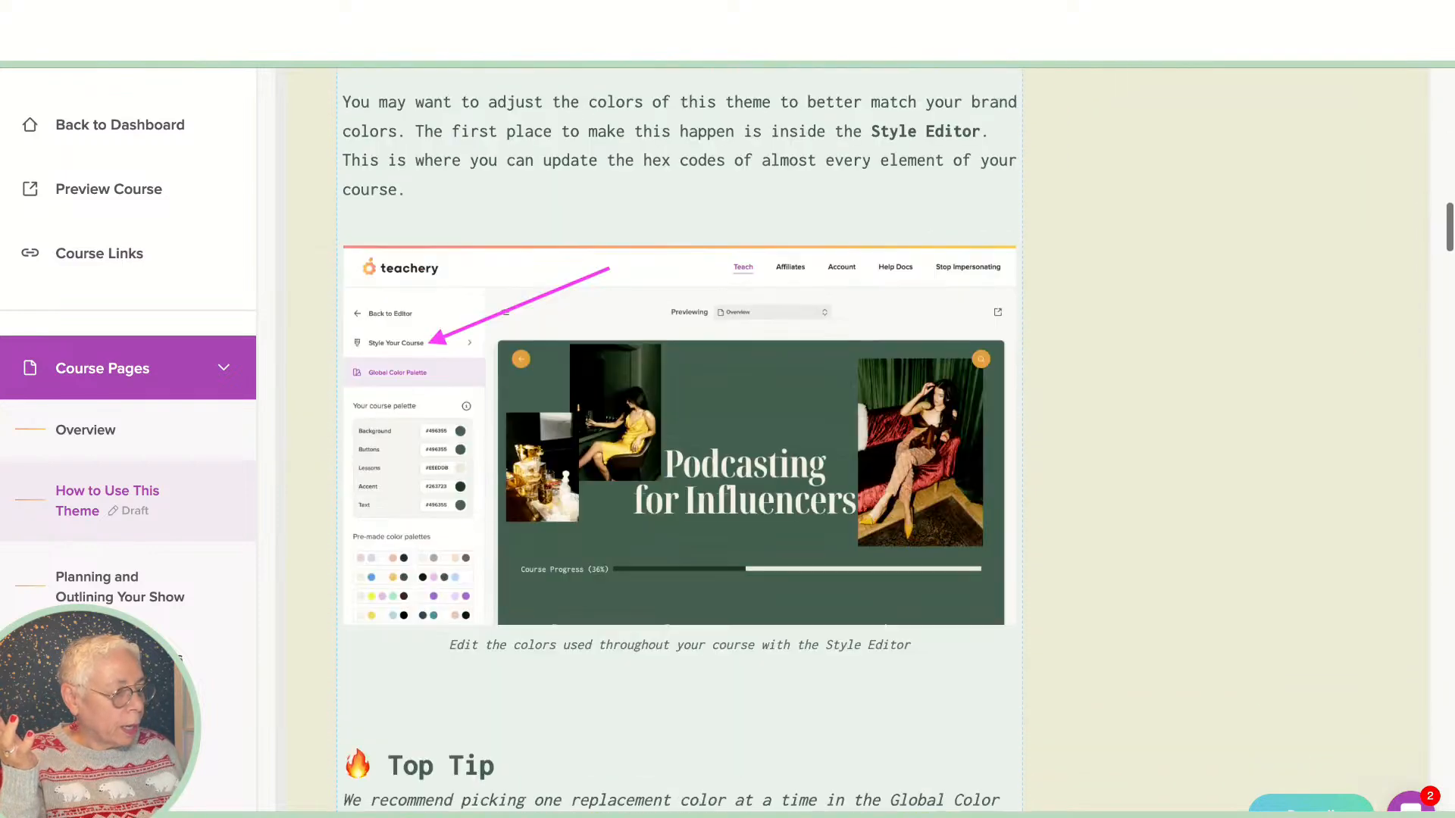
scroll(364, 561, "down", 5)
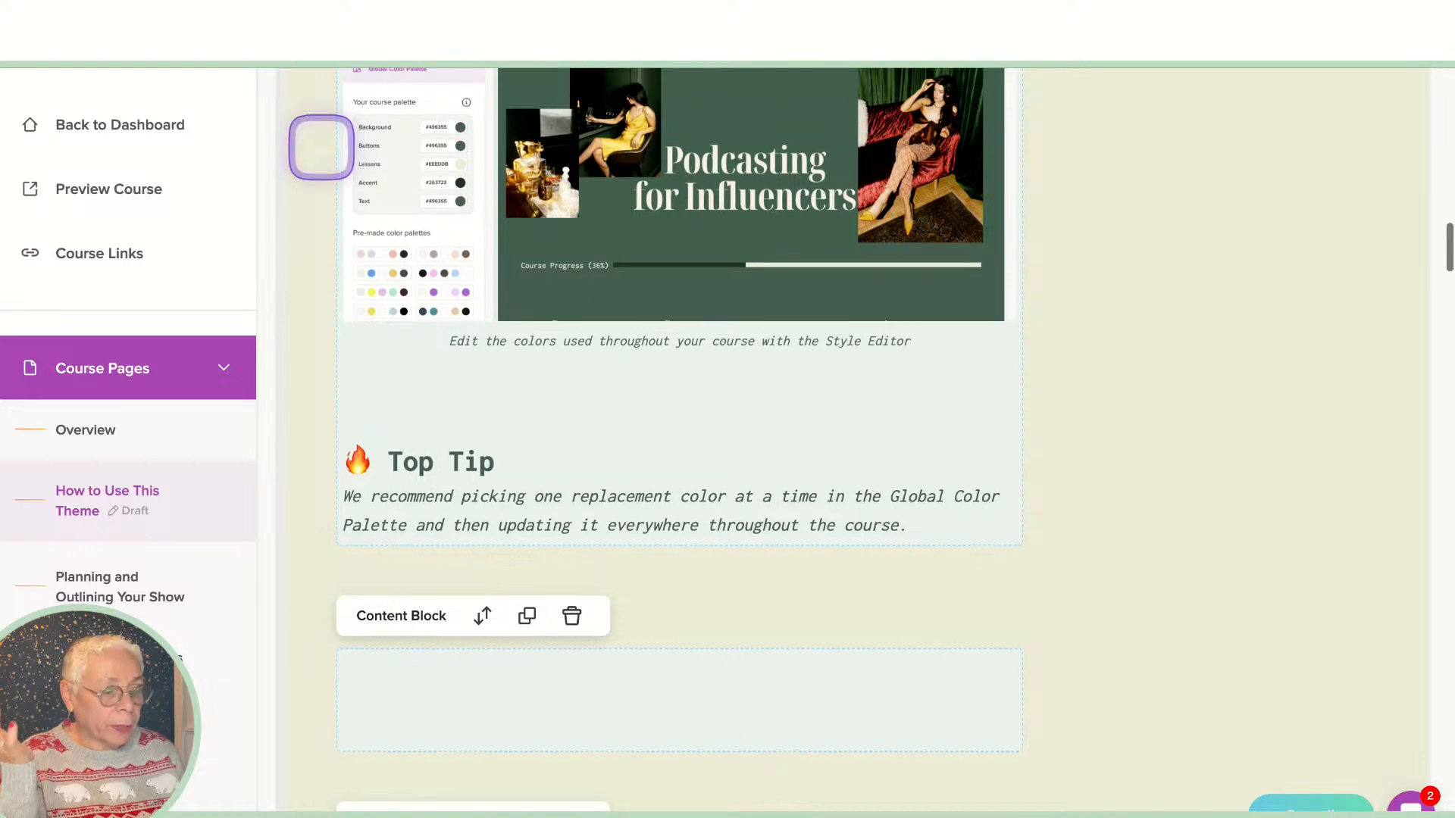
scroll(322, 147, "up", 3)
scroll(321, 147, "up", 1)
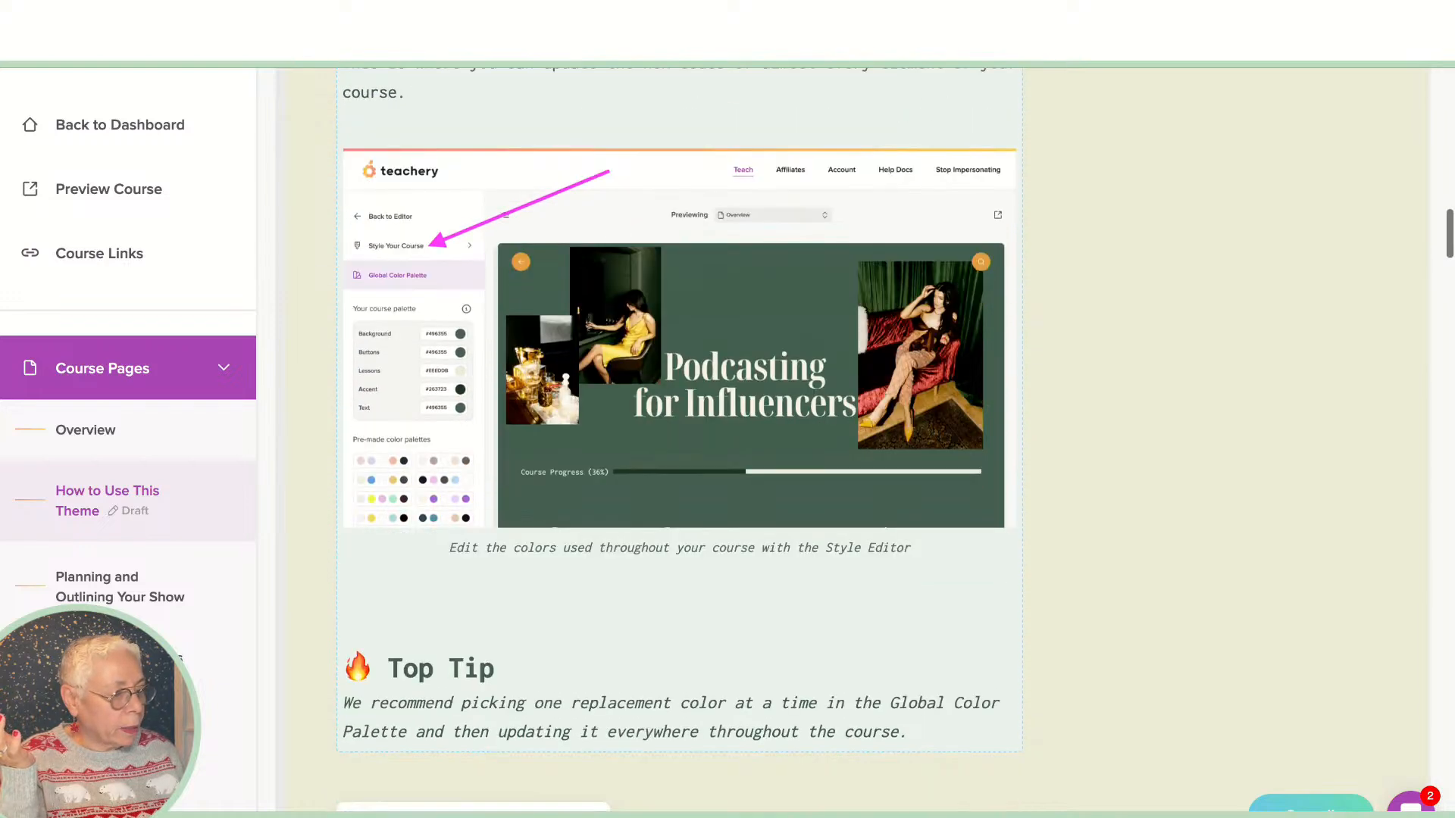
Step: Read the lesson's sections on editing the Overview page and editing the lesson pages
scroll(678, 440, "down", 10)
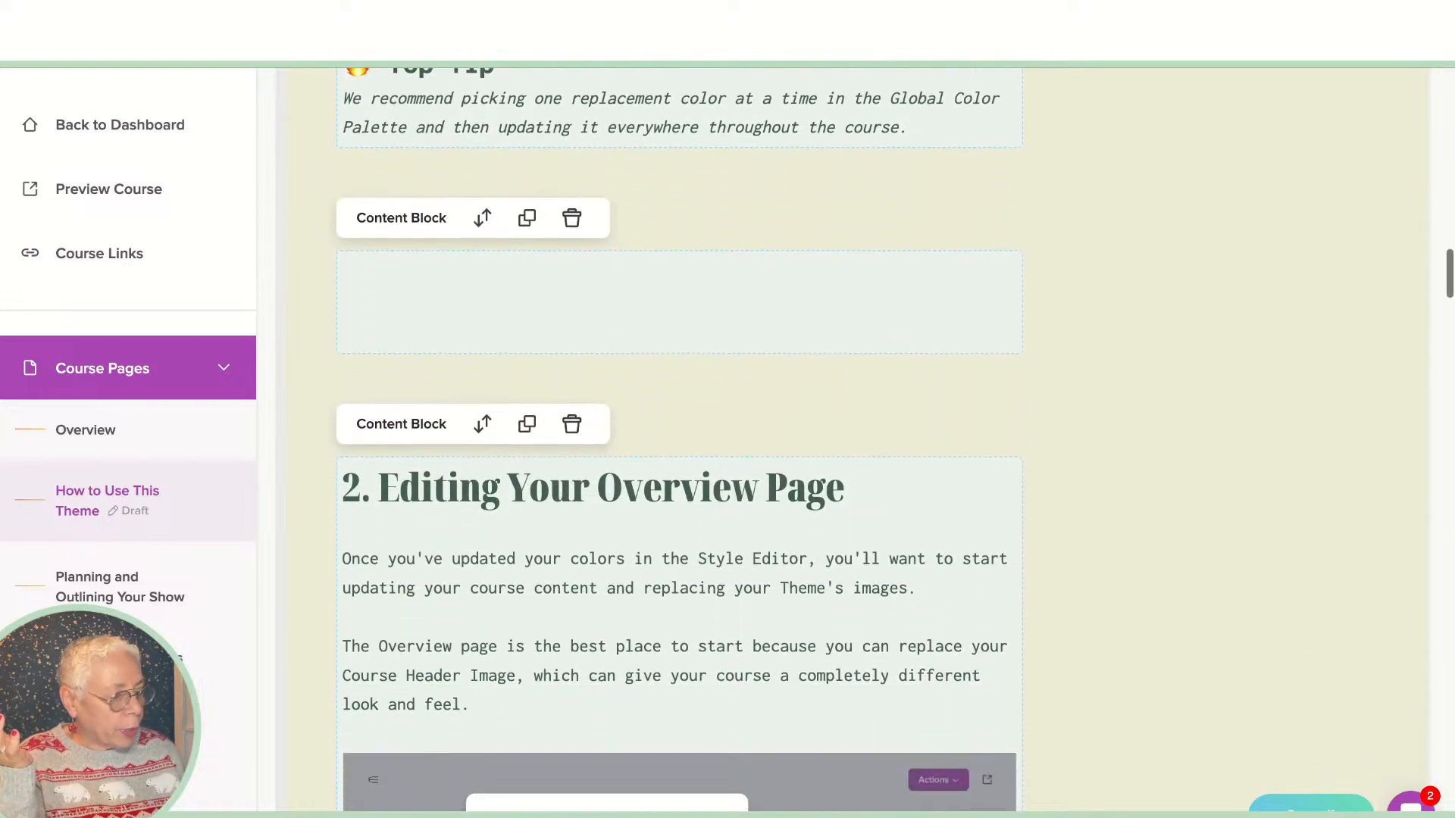
scroll(574, 475, "down", 5)
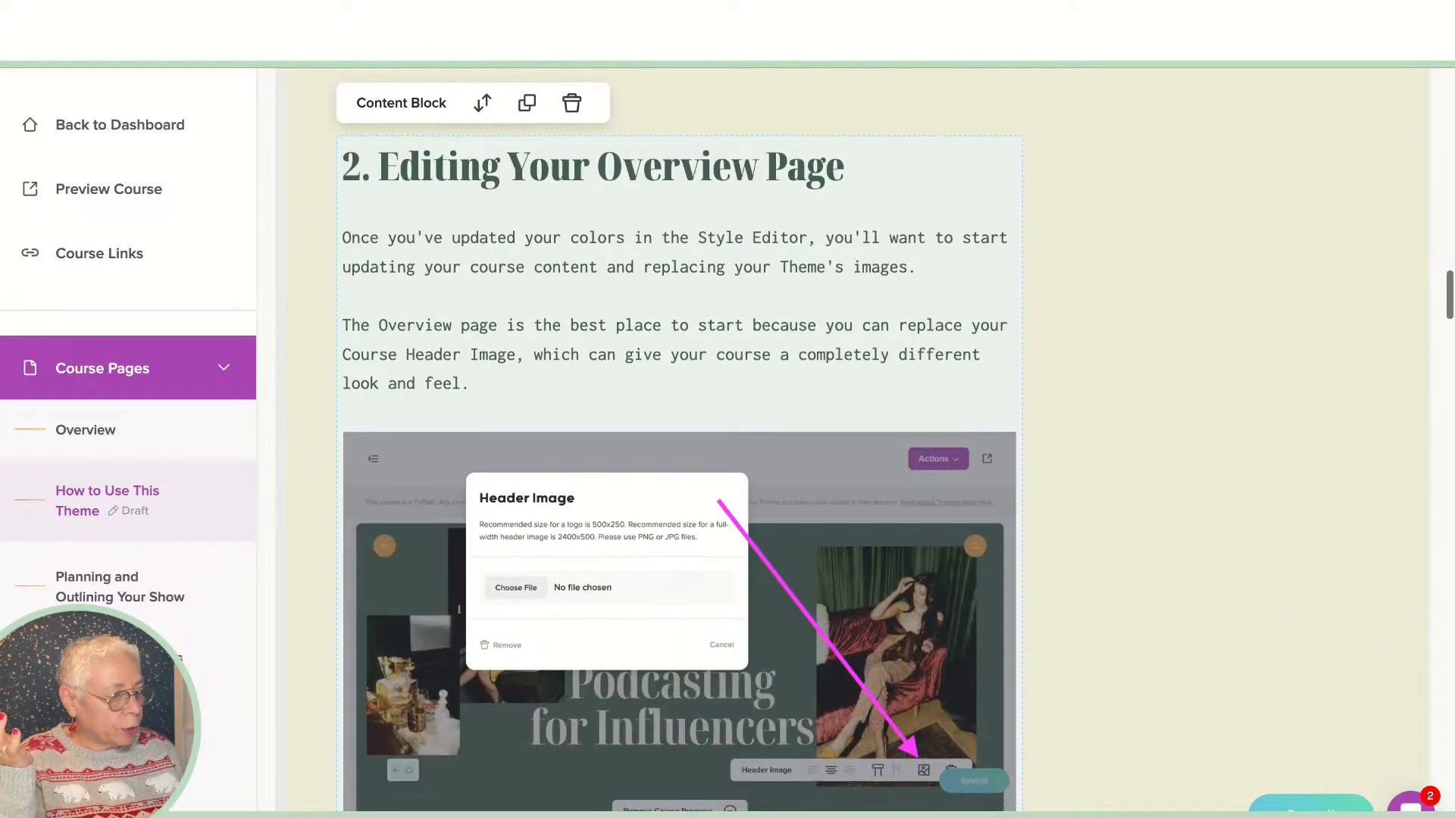
scroll(573, 475, "down", 2)
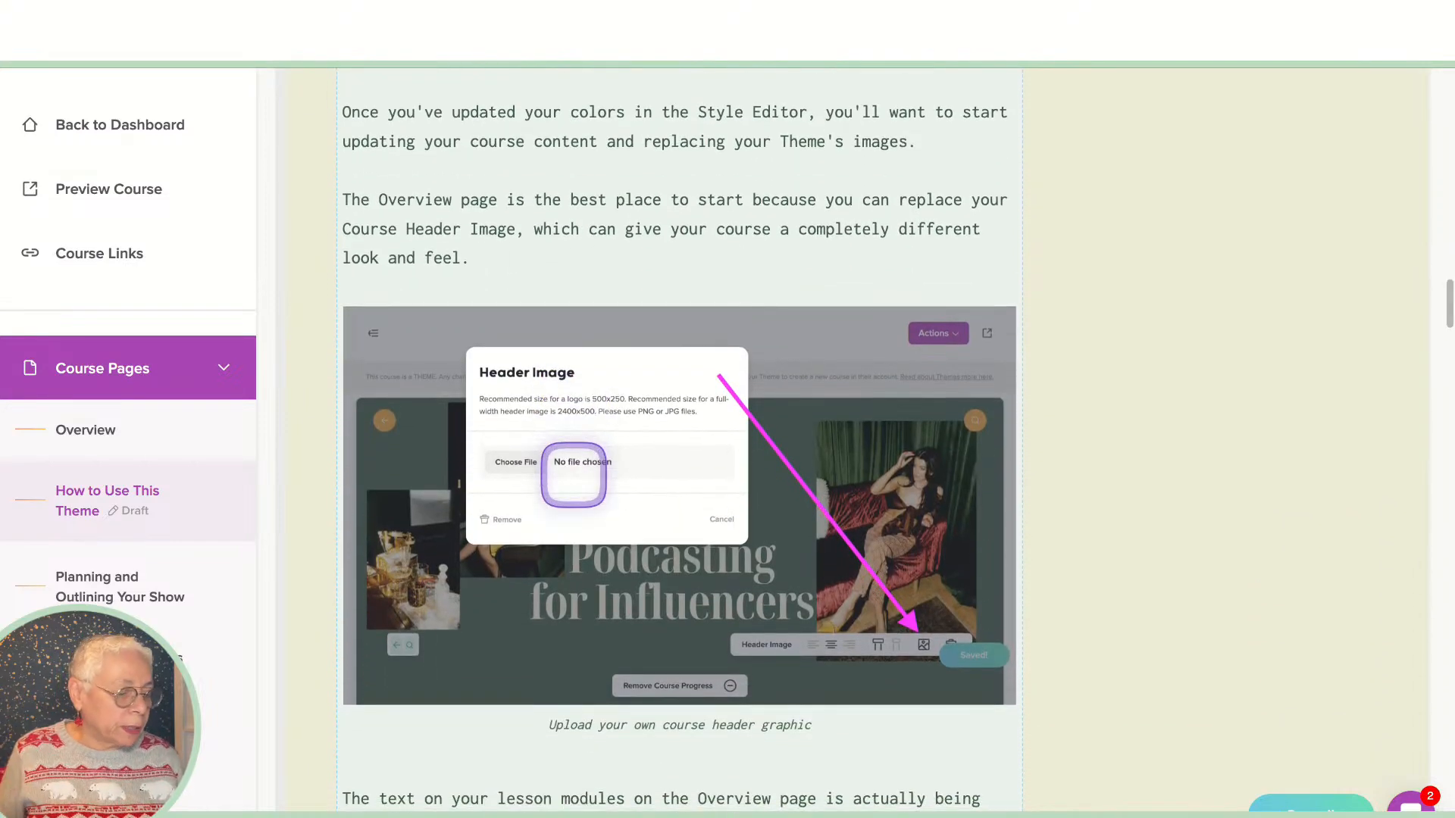
scroll(574, 475, "down", 4)
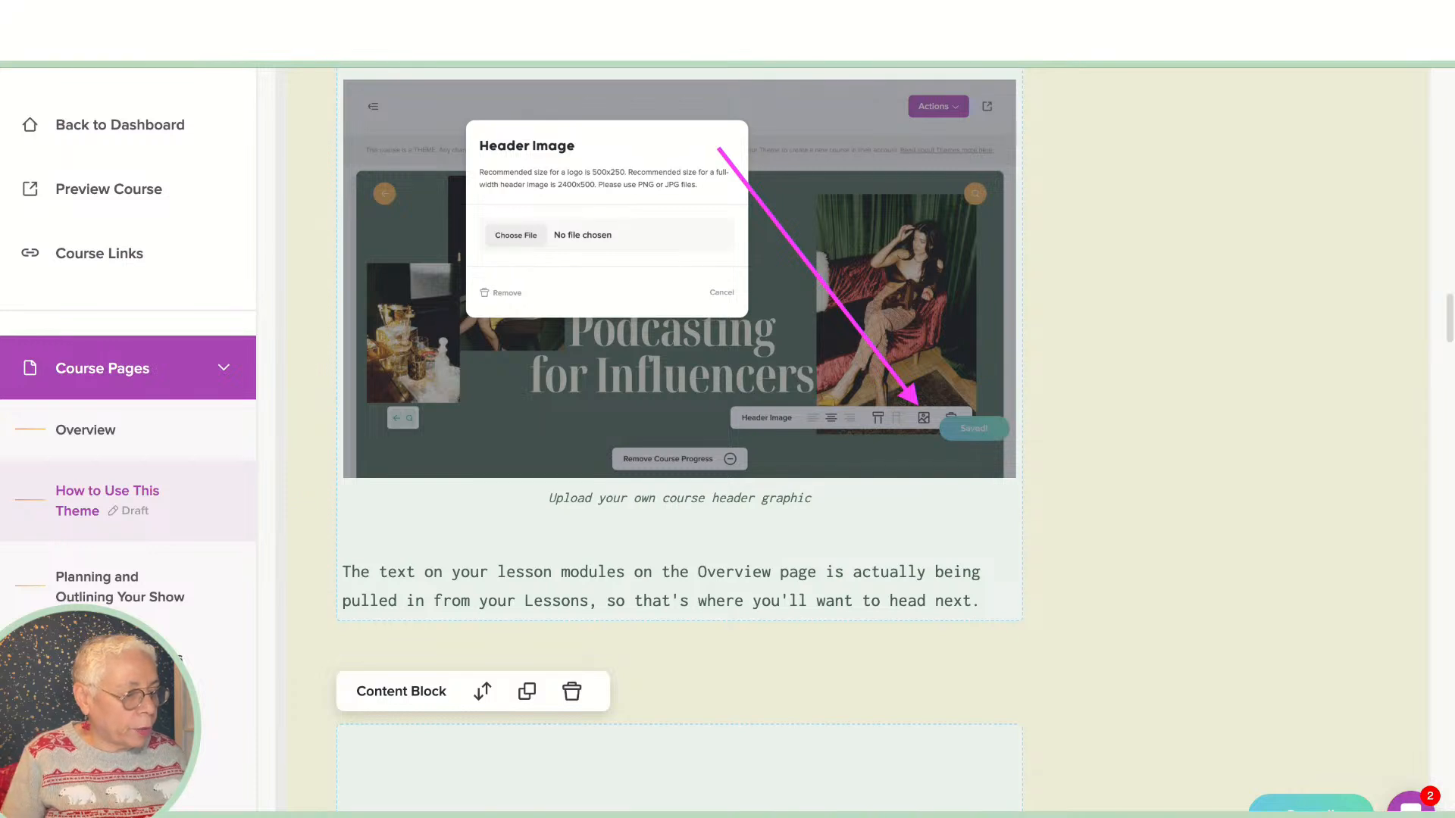
scroll(574, 475, "down", 5)
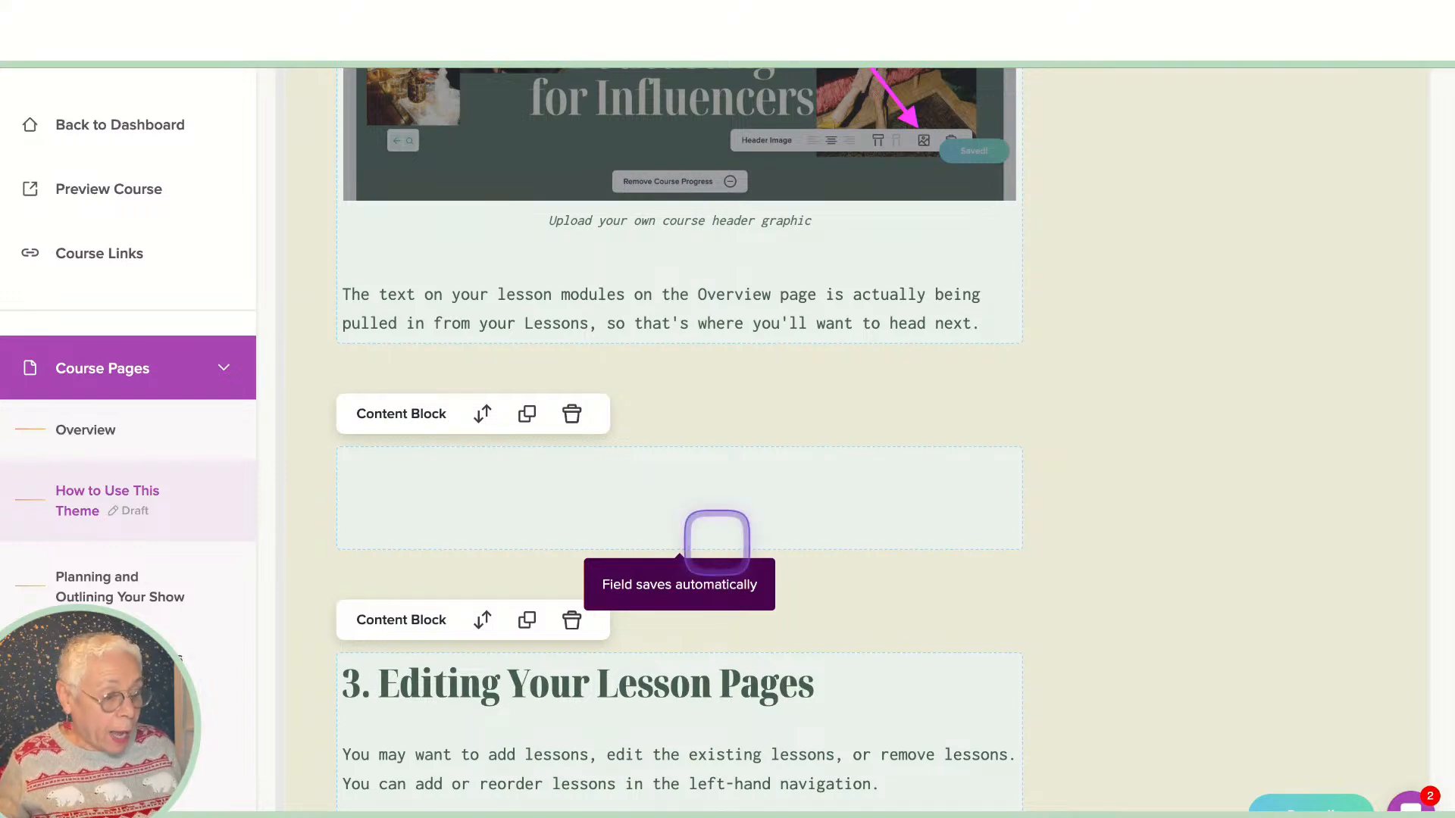
scroll(929, 640, "down", 5)
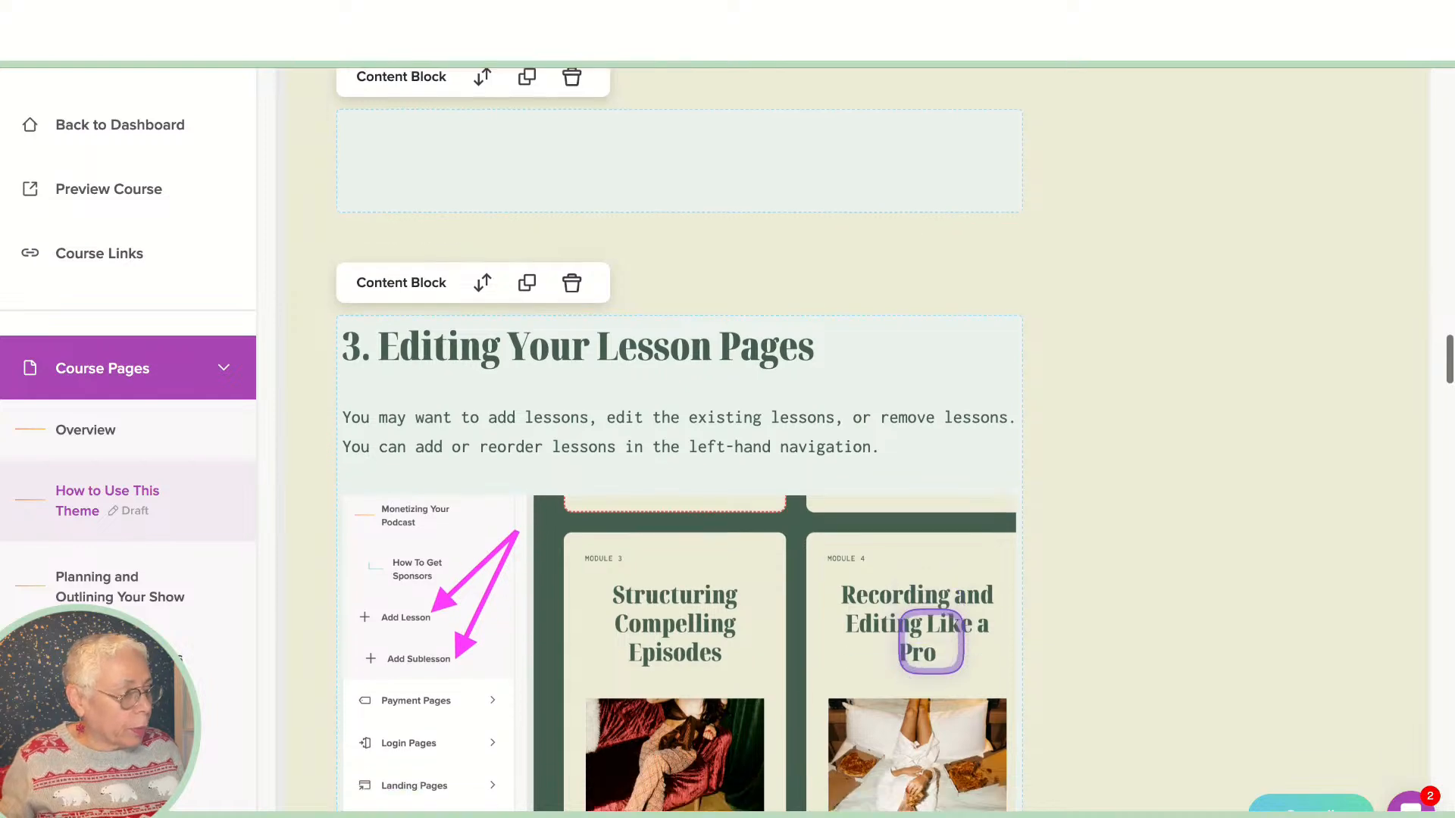
scroll(932, 641, "down", 6)
scroll(679, 439, "down", 10)
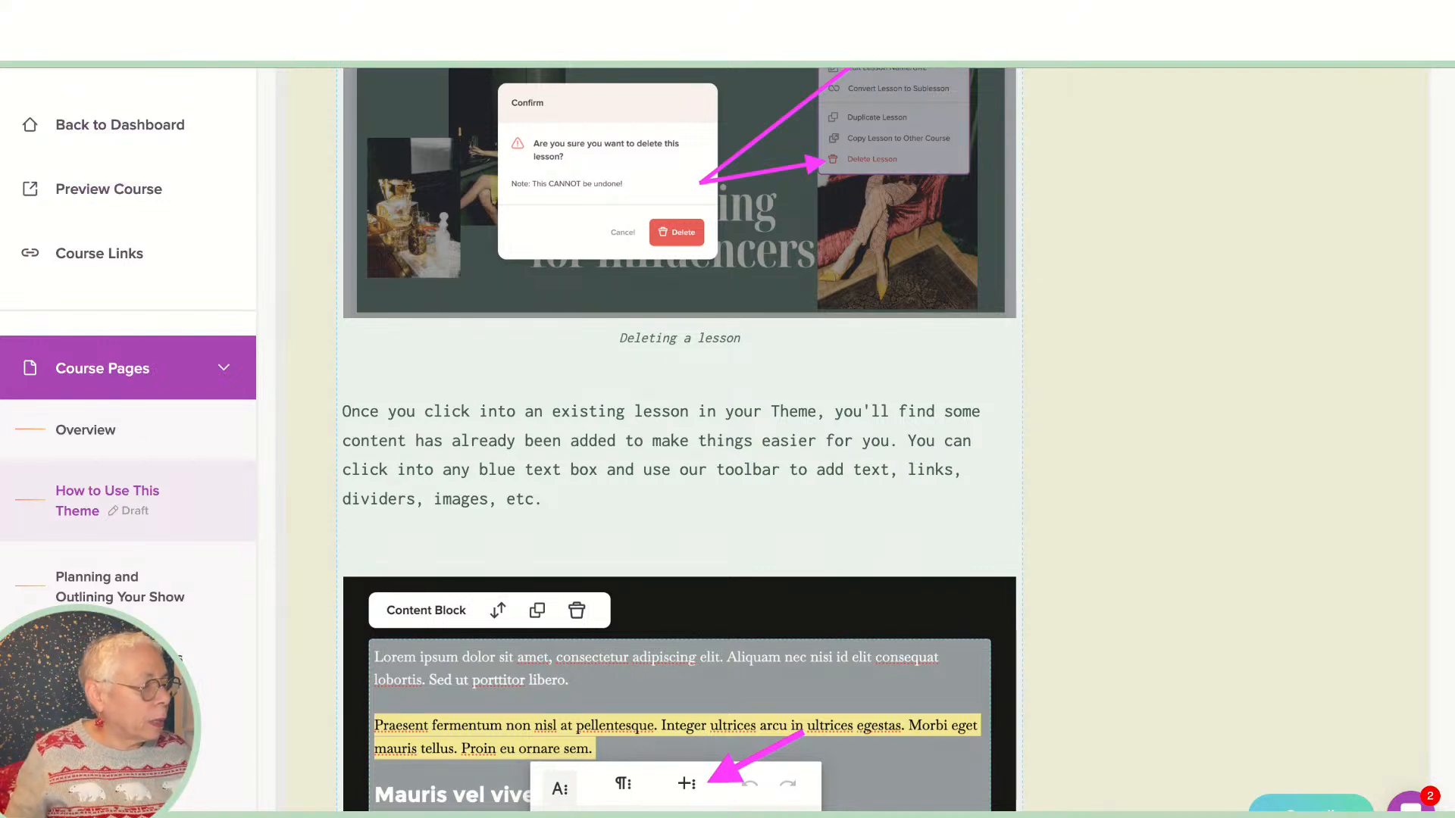
Step: Search the lesson page for the word "canva" and check the notes near its beginning
right_click(156, 70)
mouse_move(198, 214)
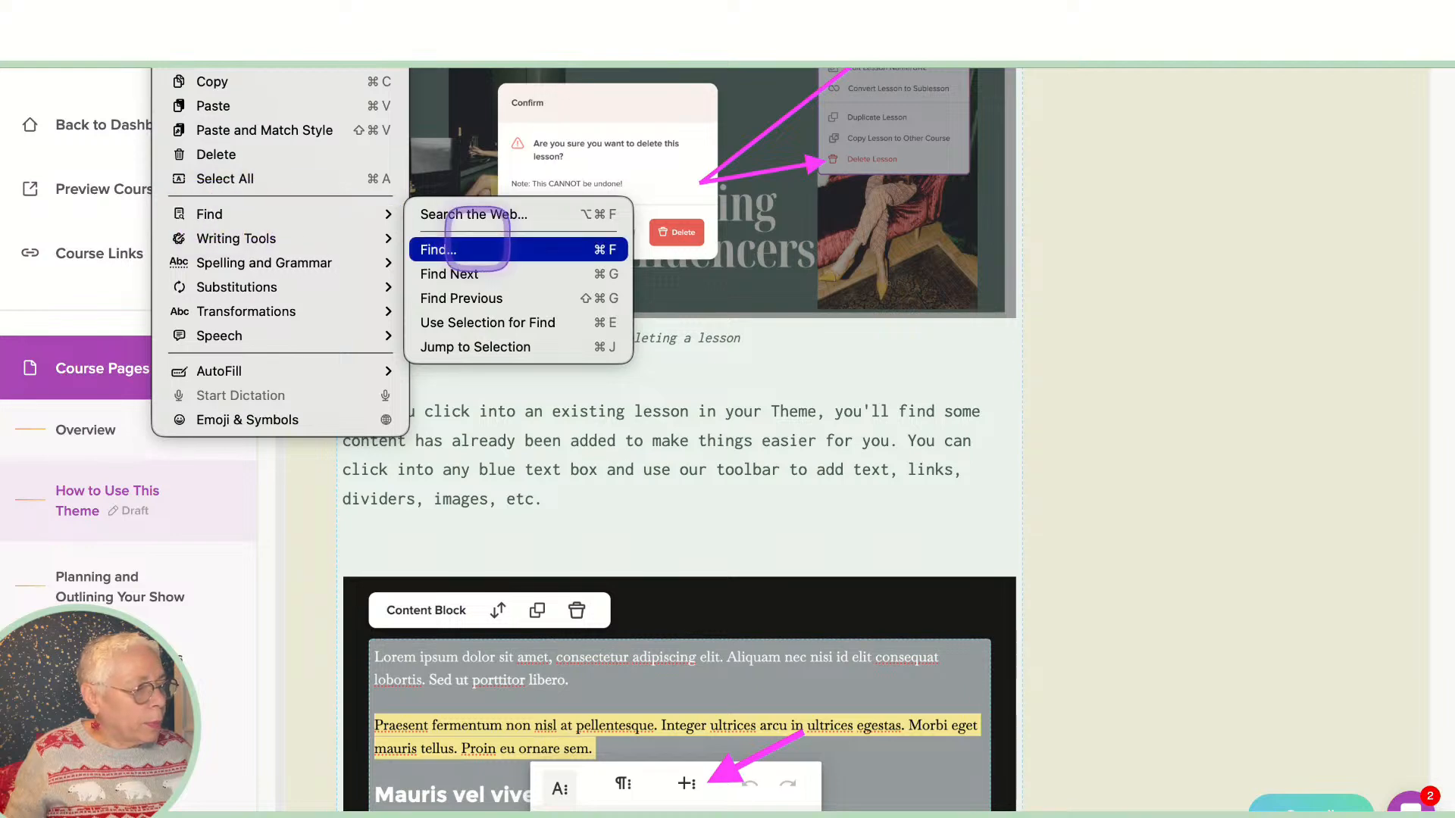
left_click(476, 249)
type("c")
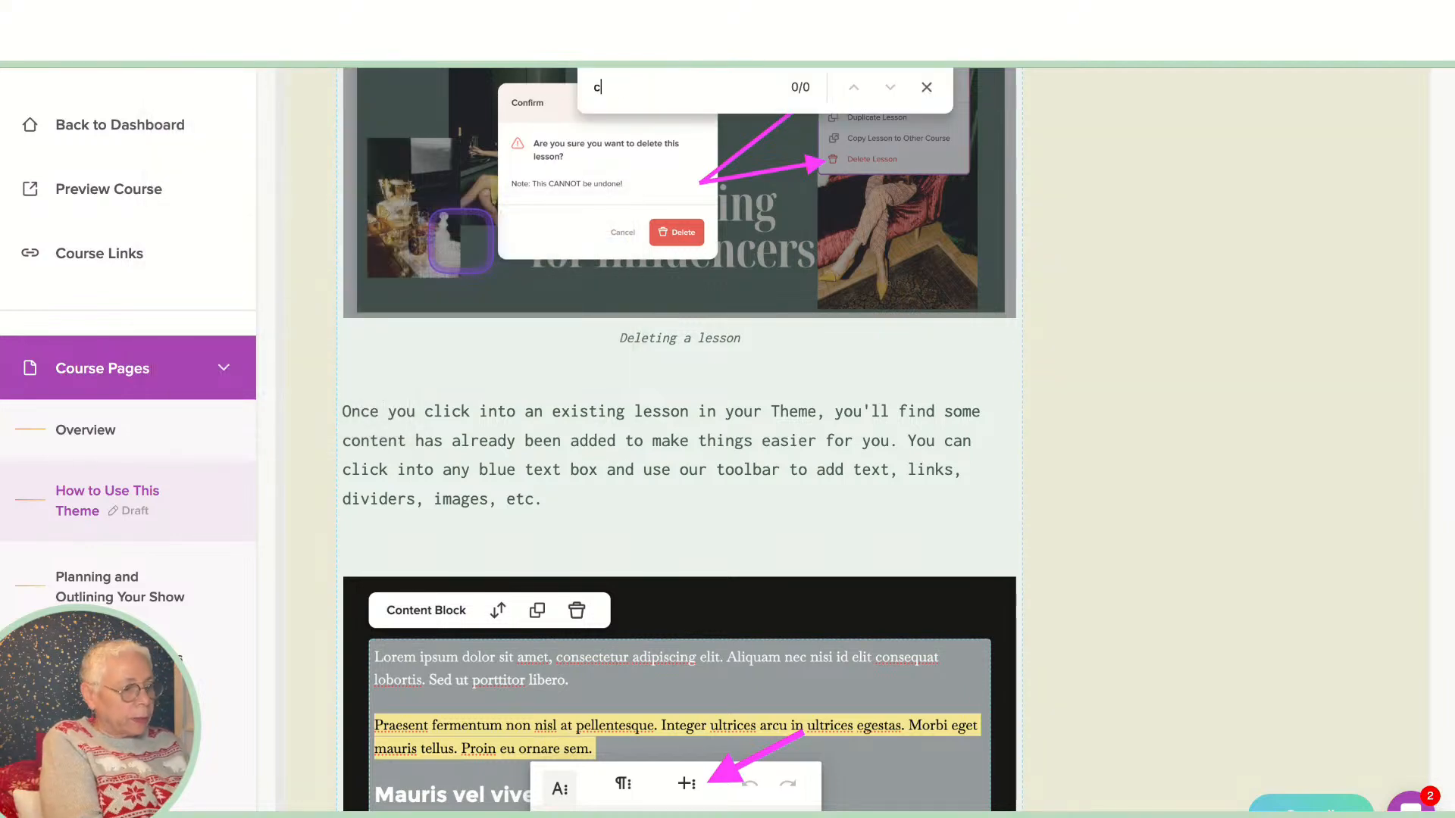
type("anva")
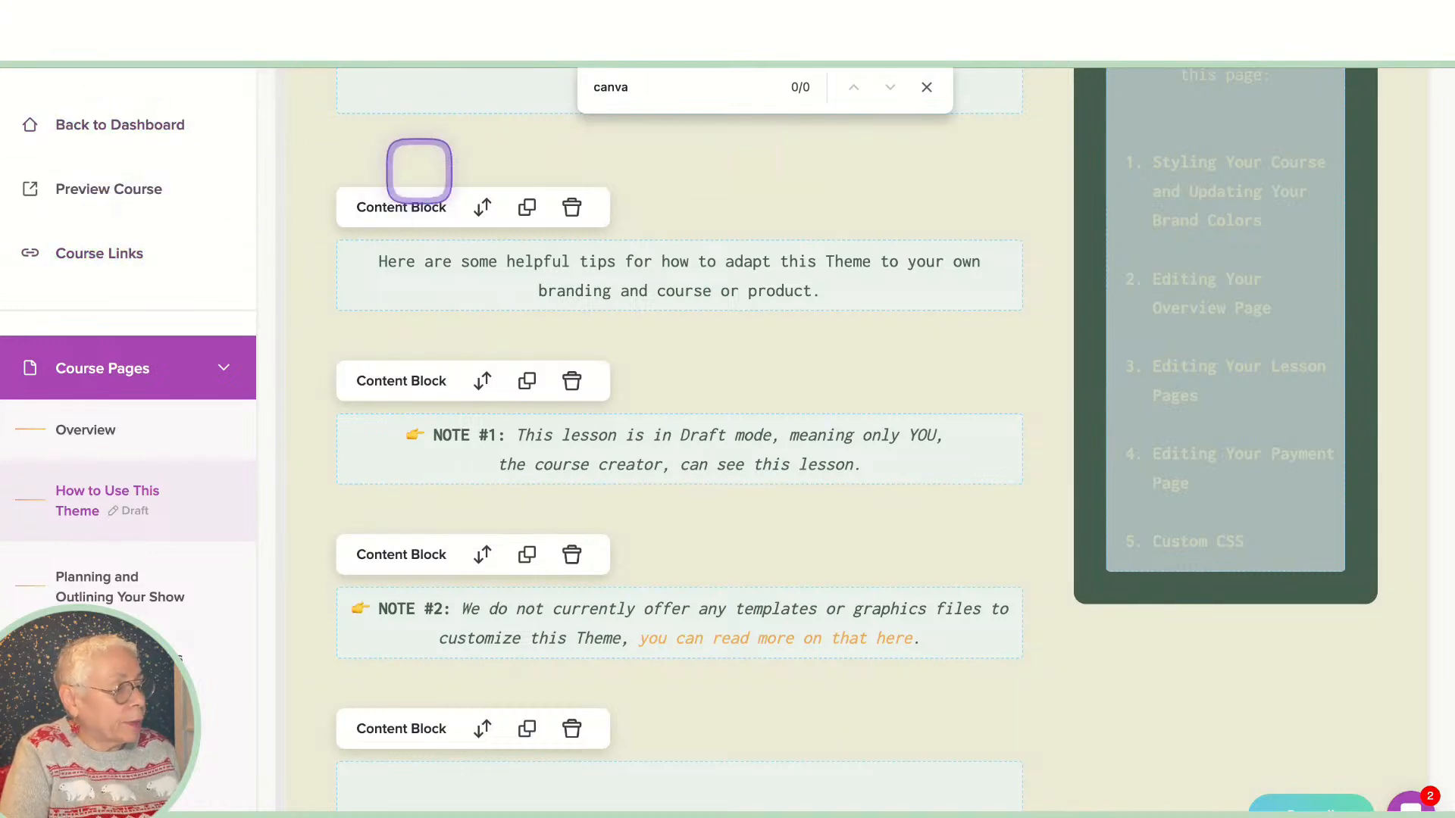
scroll(417, 145, "up", 1)
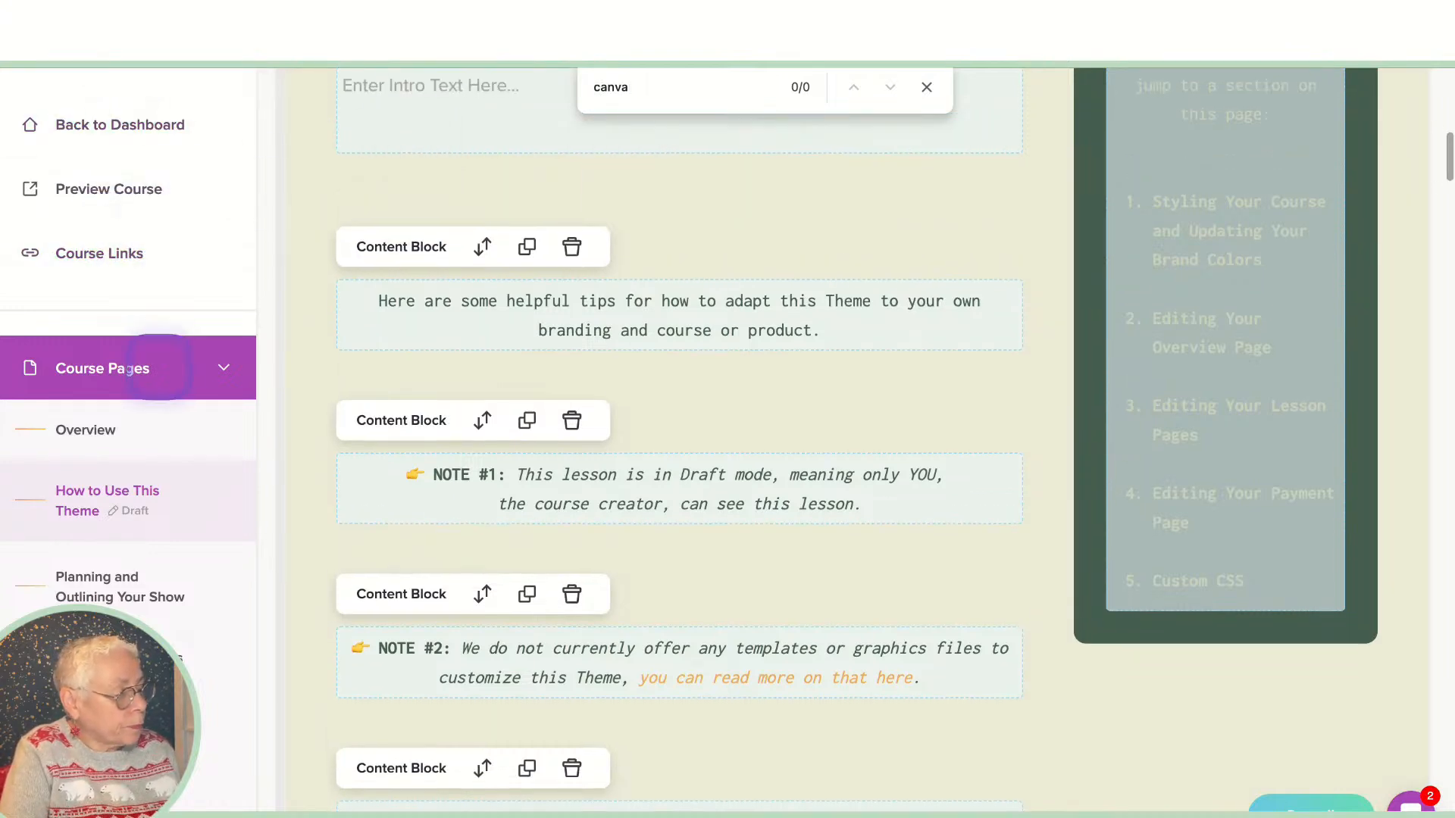
Step: Look through the course's lesson list and page settings, and expand Style Your Course to view its styling options
scroll(143, 368, "down", 1)
scroll(143, 368, "down", 1)
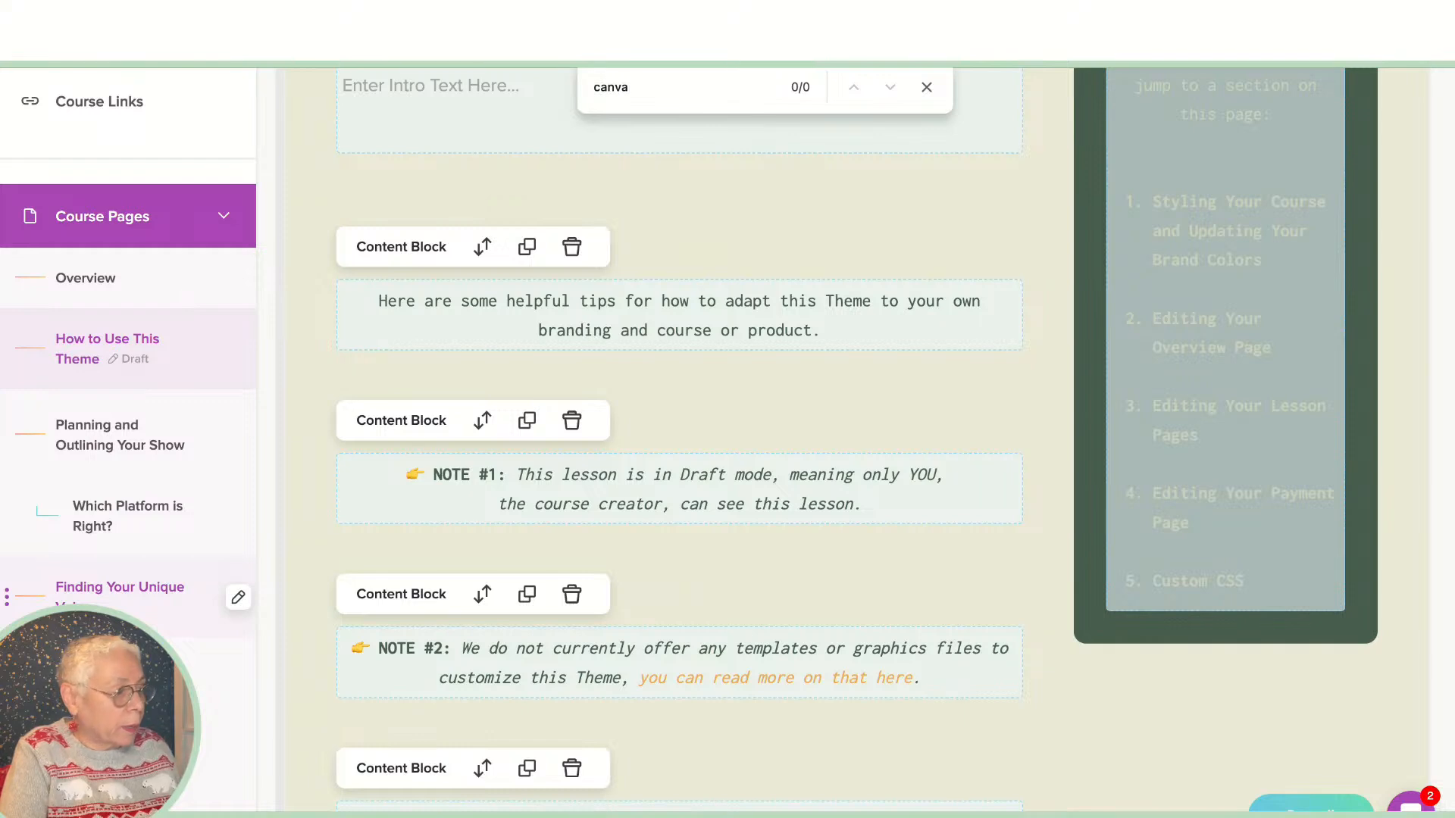
scroll(112, 602, "down", 10)
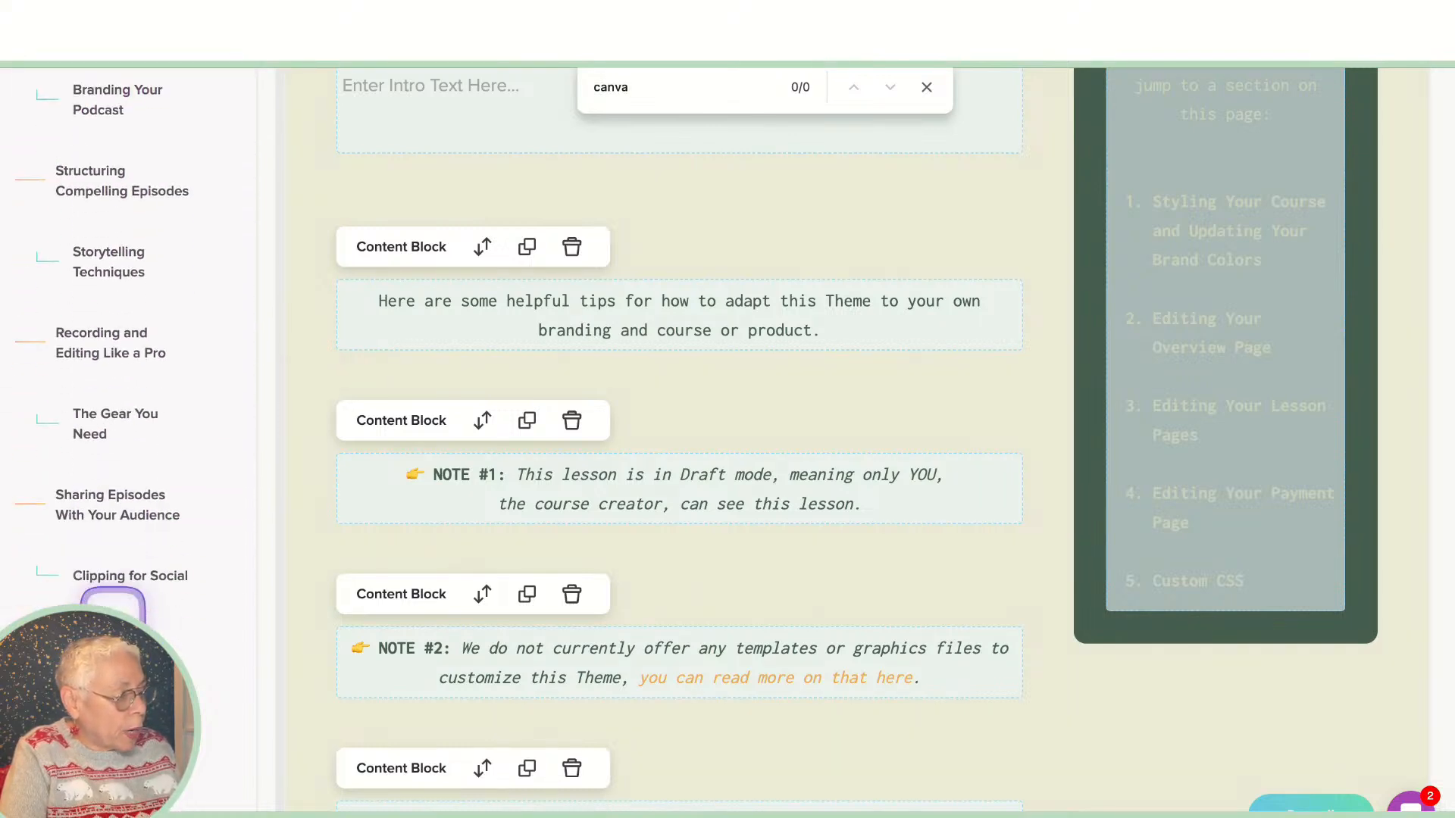
scroll(112, 602, "down", 3)
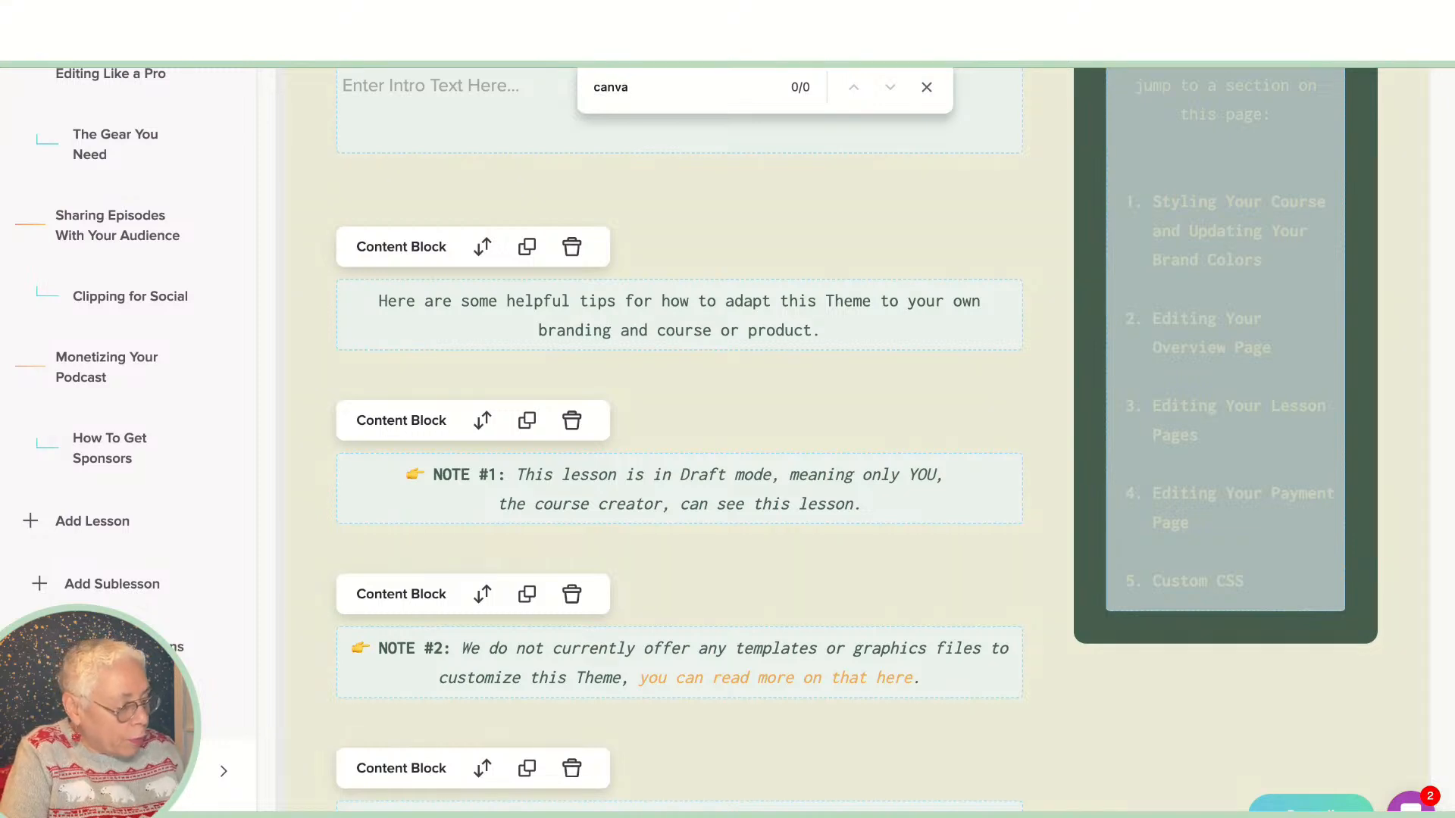
scroll(112, 602, "down", 2)
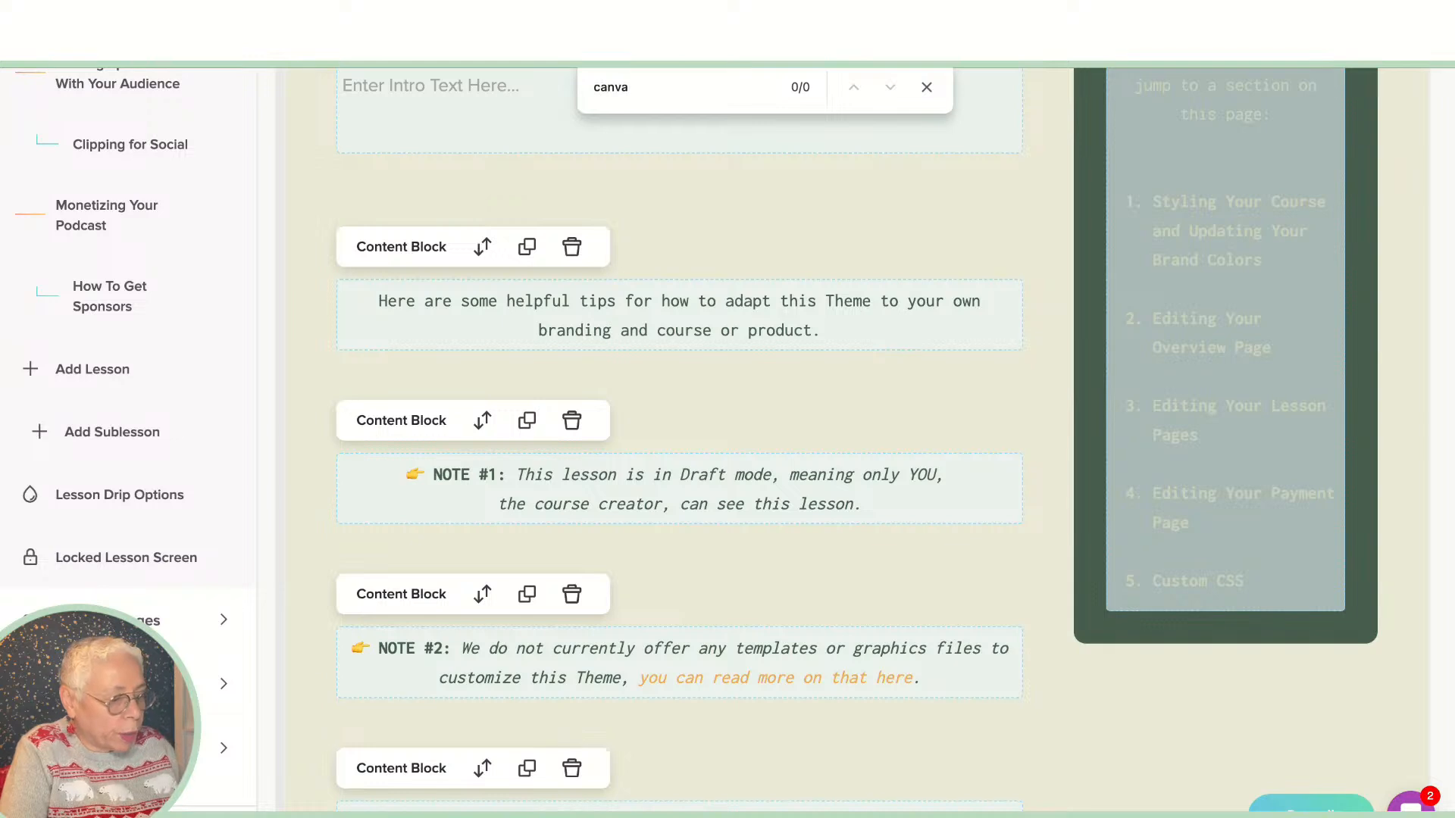
scroll(127, 375, "down", 5)
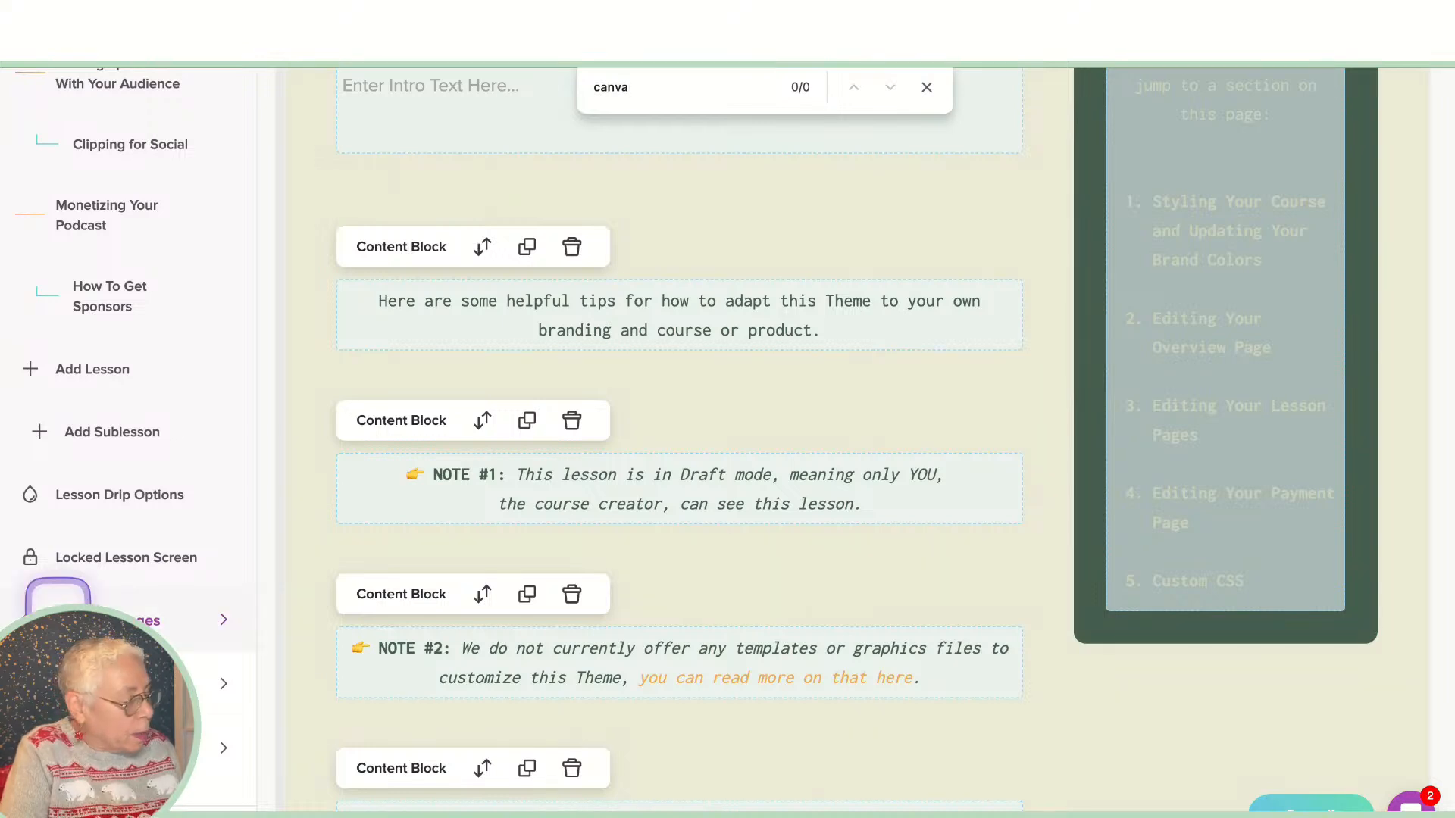
scroll(58, 610, "down", 1)
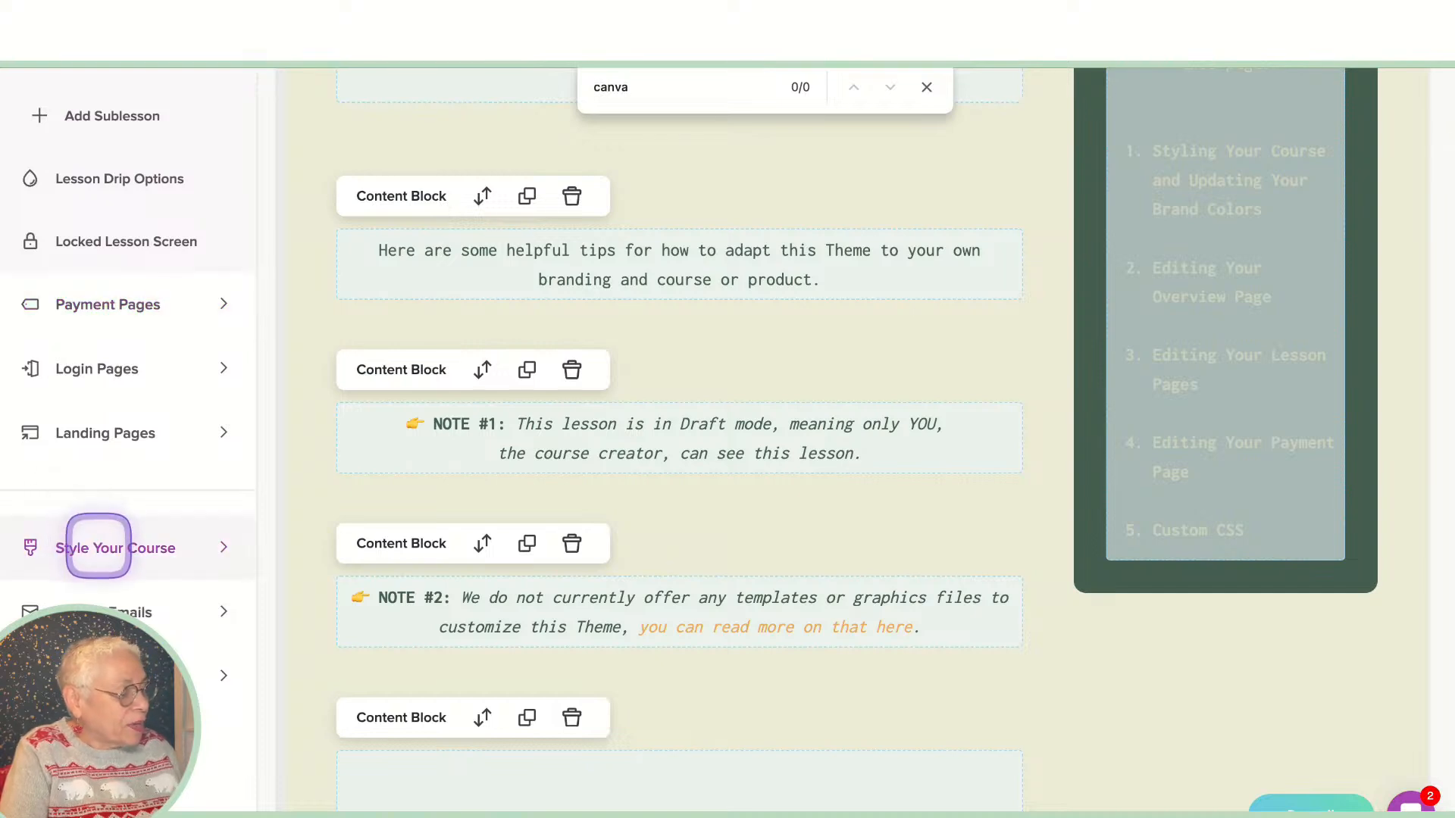
left_click(99, 548)
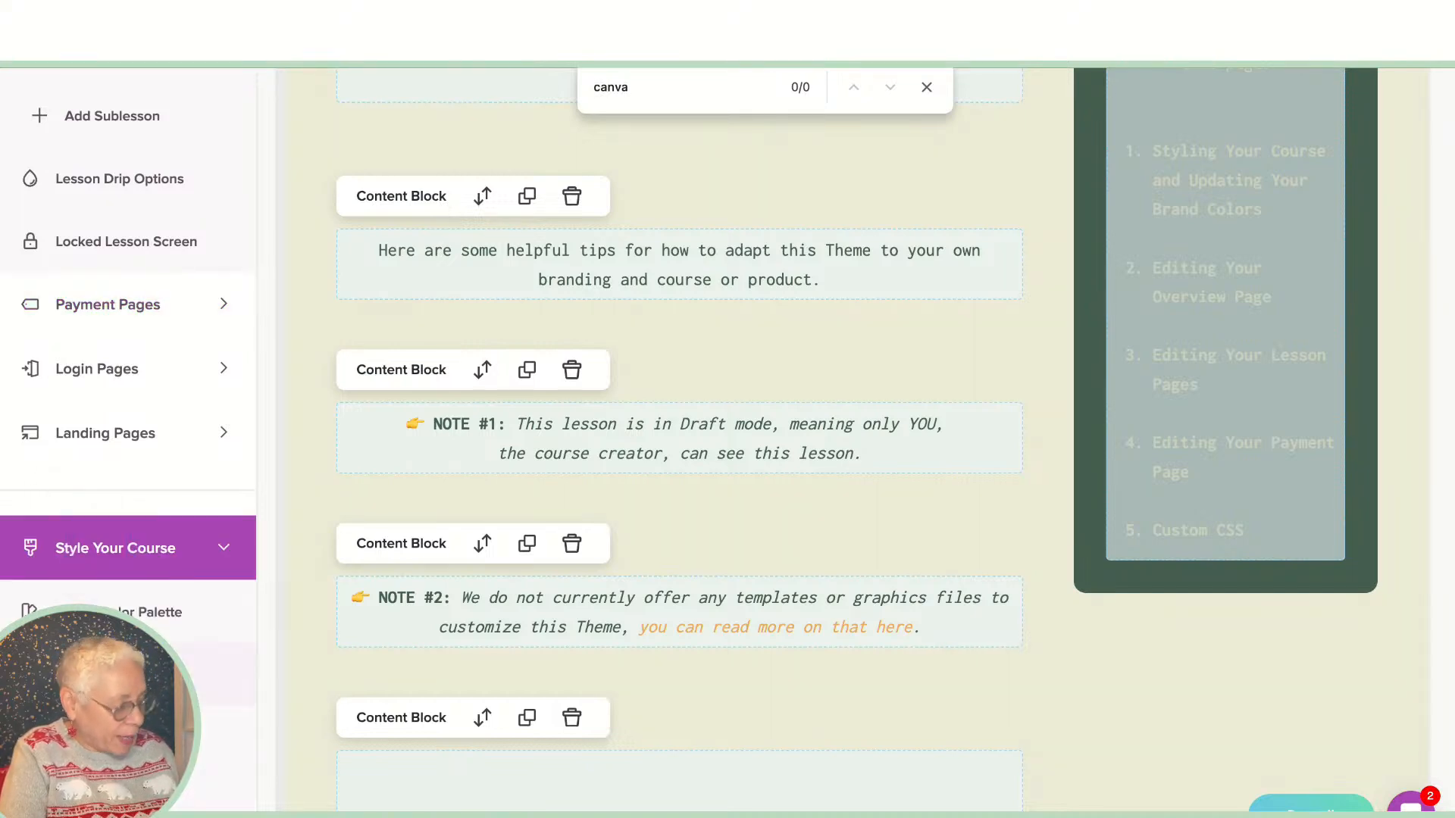
scroll(129, 622, "down", 1)
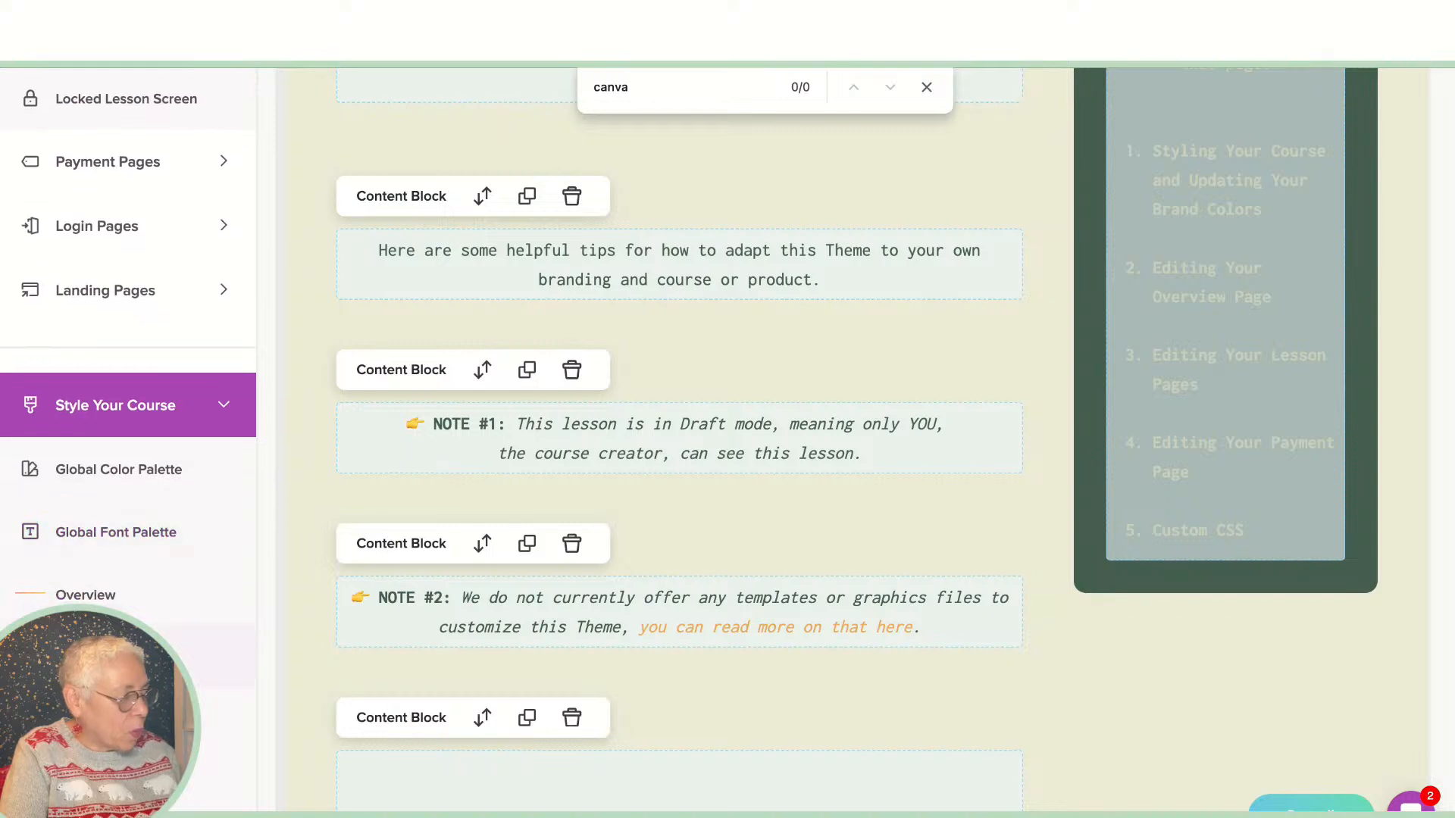
scroll(129, 440, "down", 6)
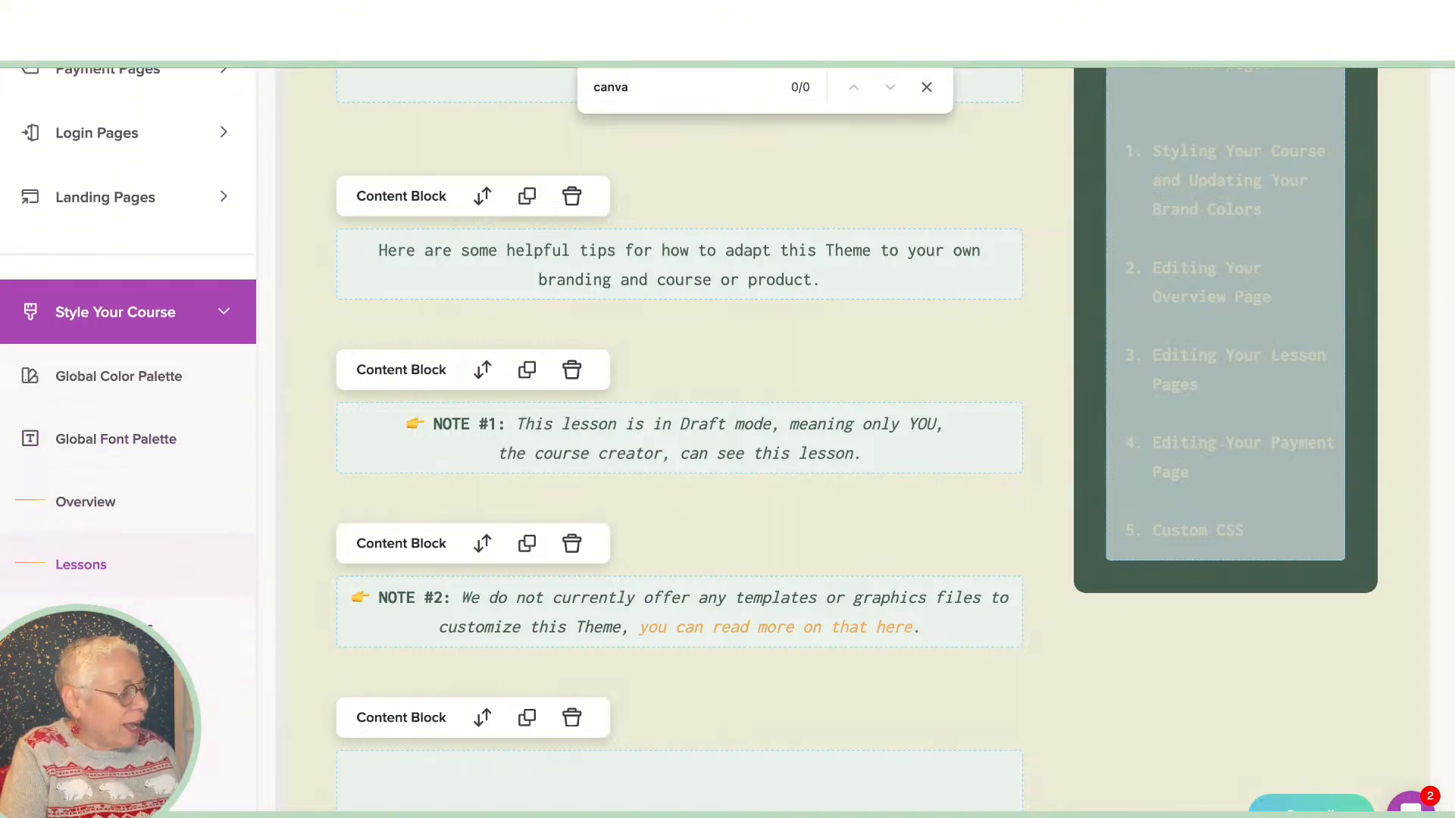
Step: Open the course's custom CSS page and read its warning and notes down to the code injection area
scroll(118, 636, "down", 1)
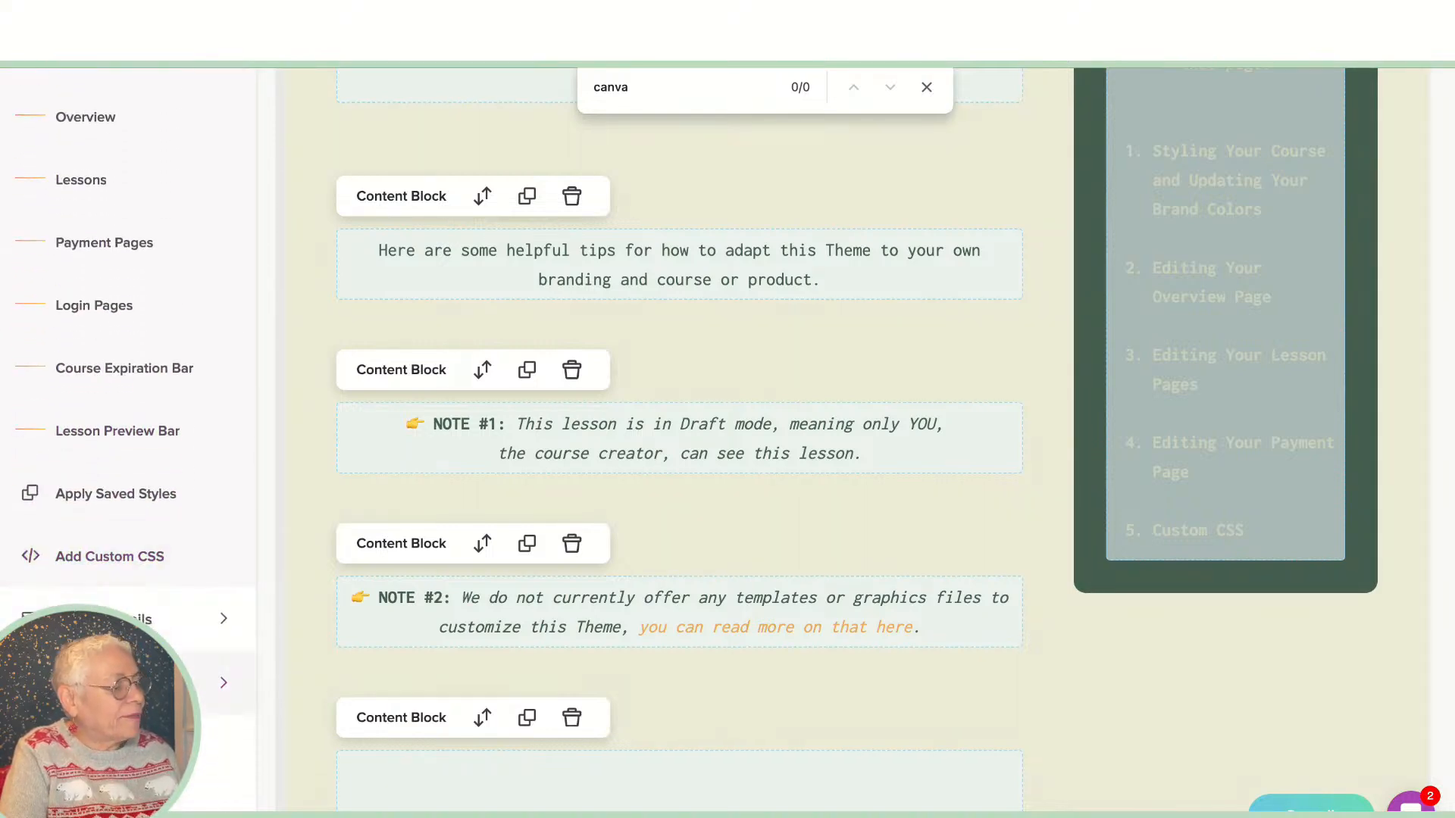
left_click(119, 557)
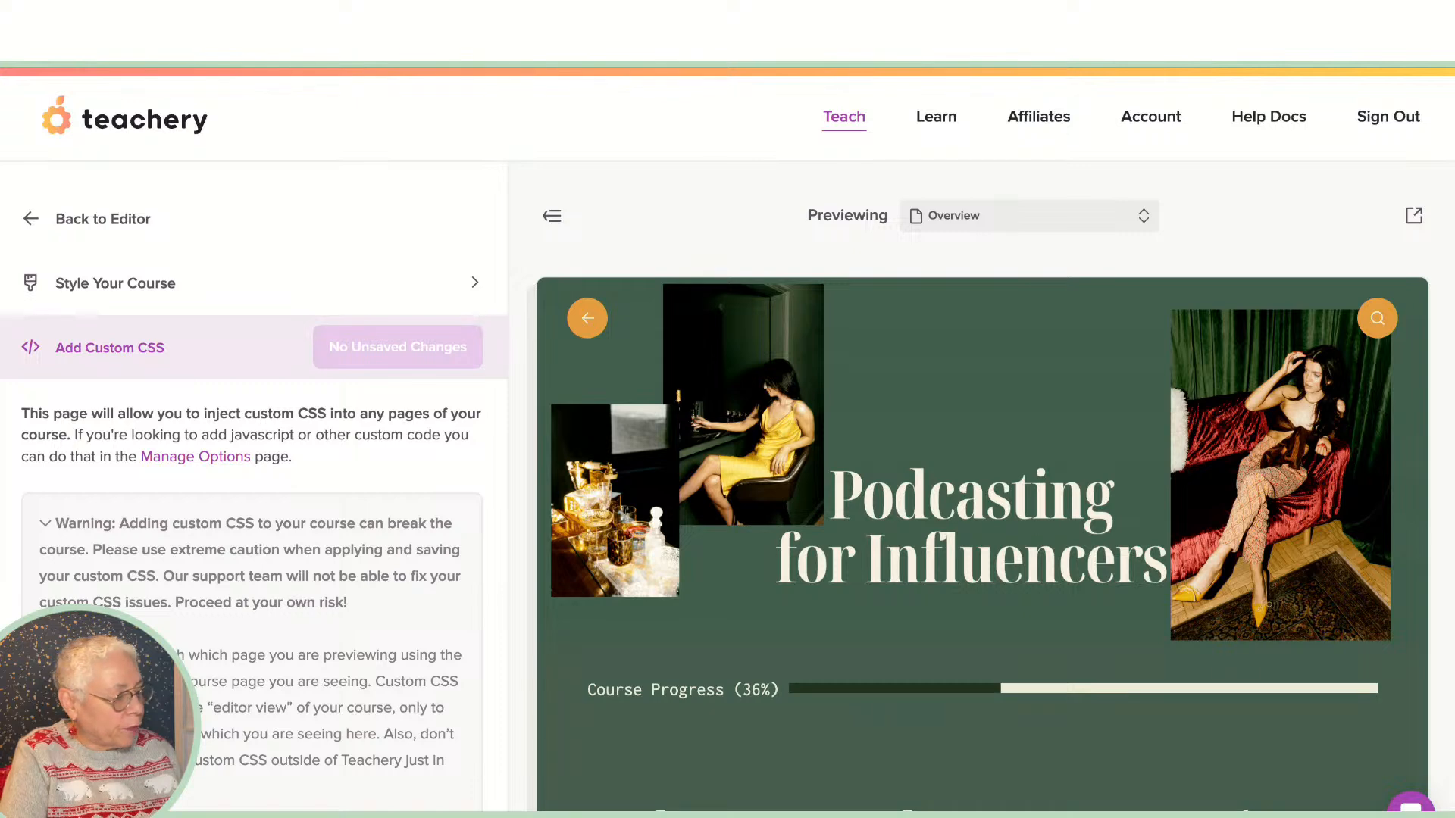
scroll(185, 594, "down", 2)
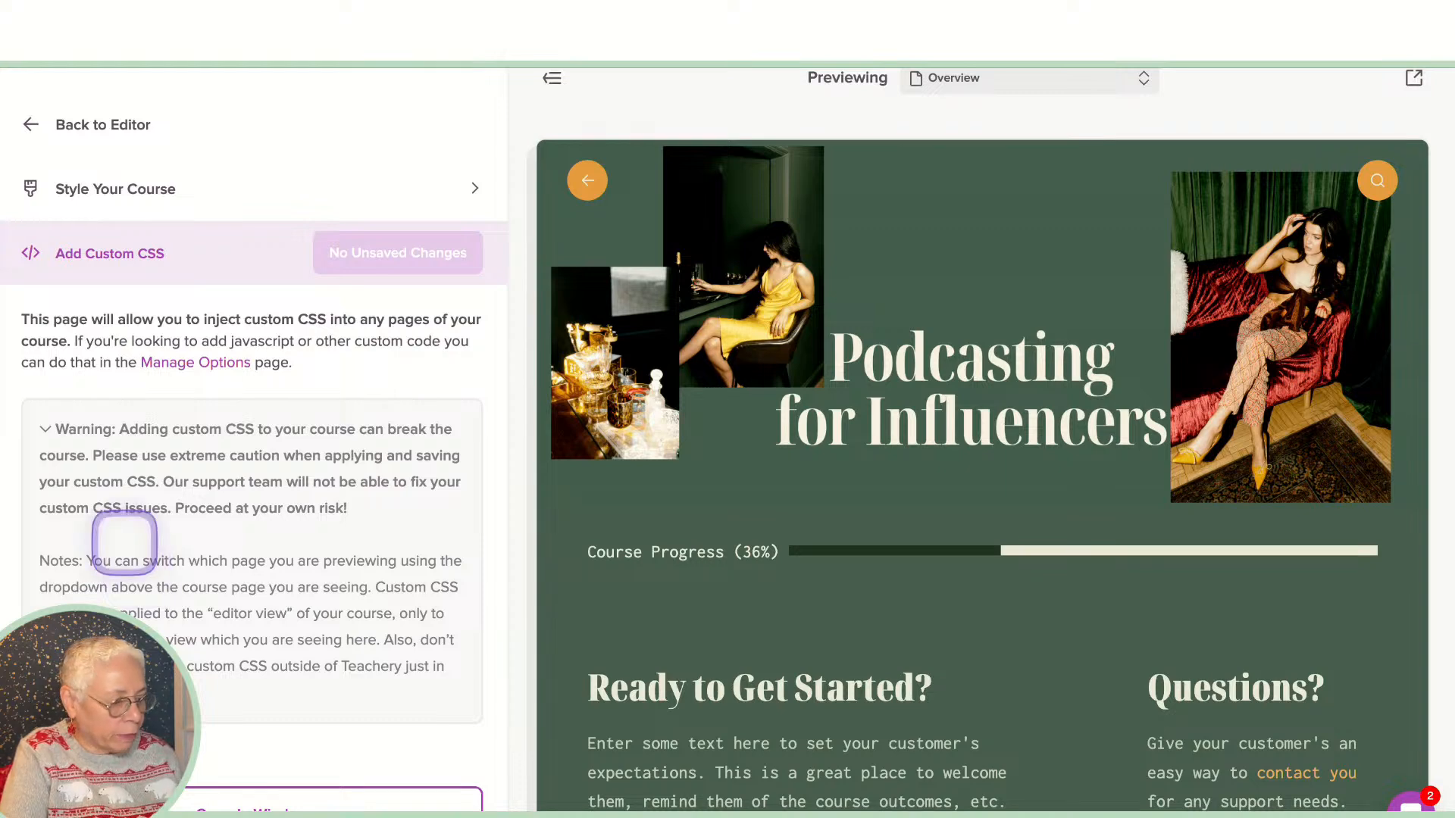
scroll(216, 673, "down", 4)
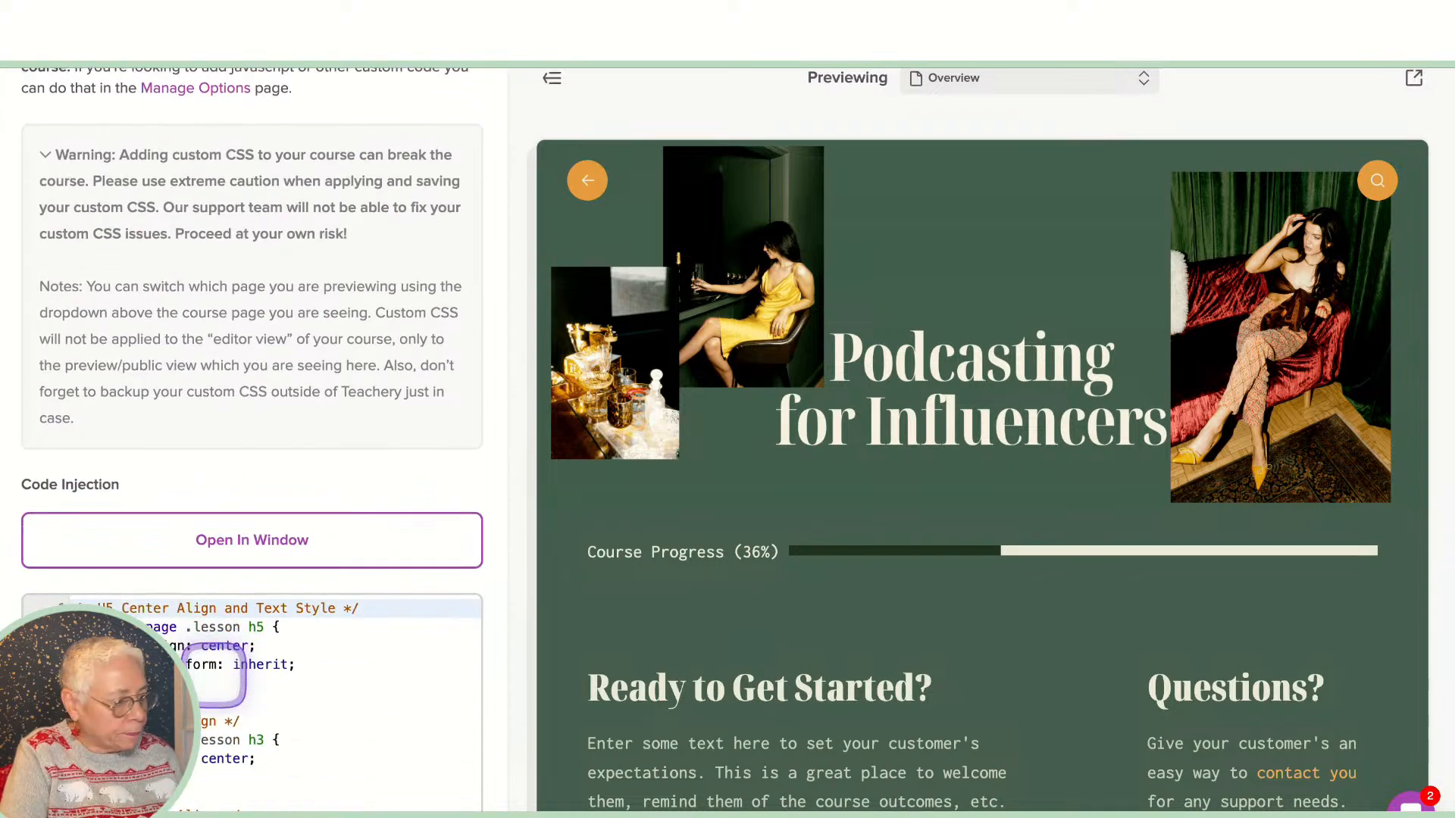
Step: Open the custom CSS code in its own window, review the rules from start to end, and close the window
left_click(275, 528)
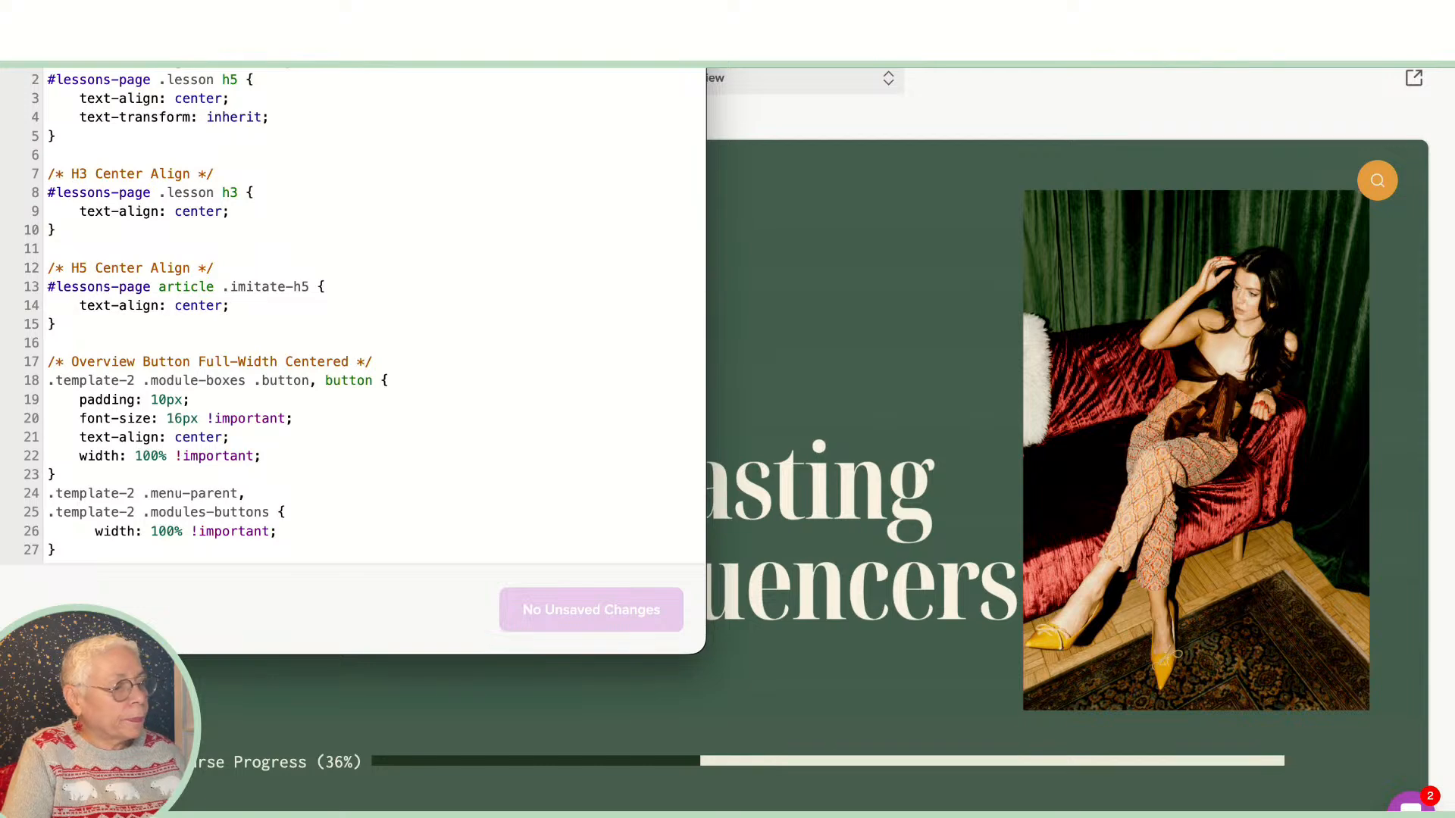
left_click_drag(401, 54, 902, 72)
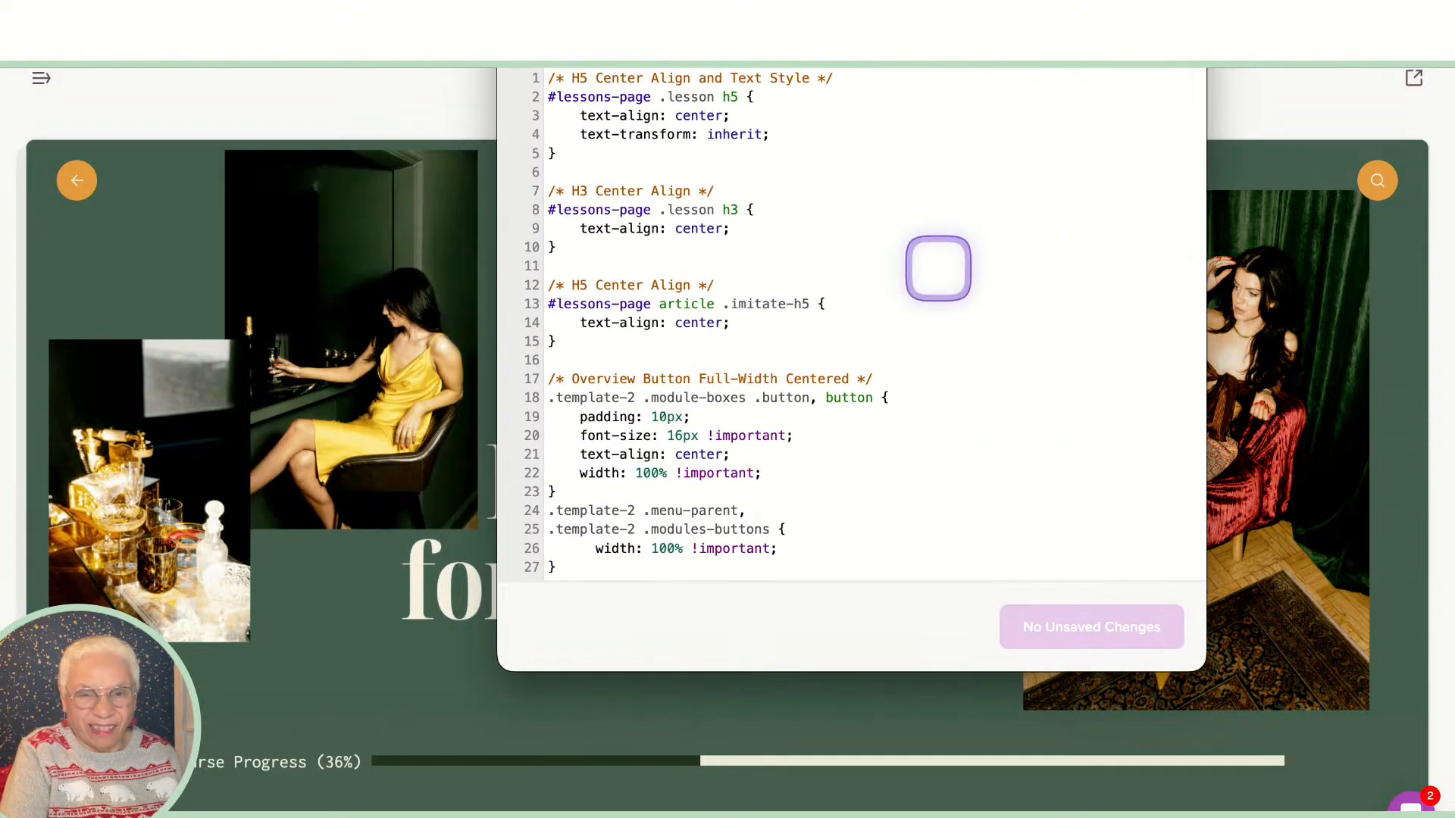
scroll(933, 178, "down", 1)
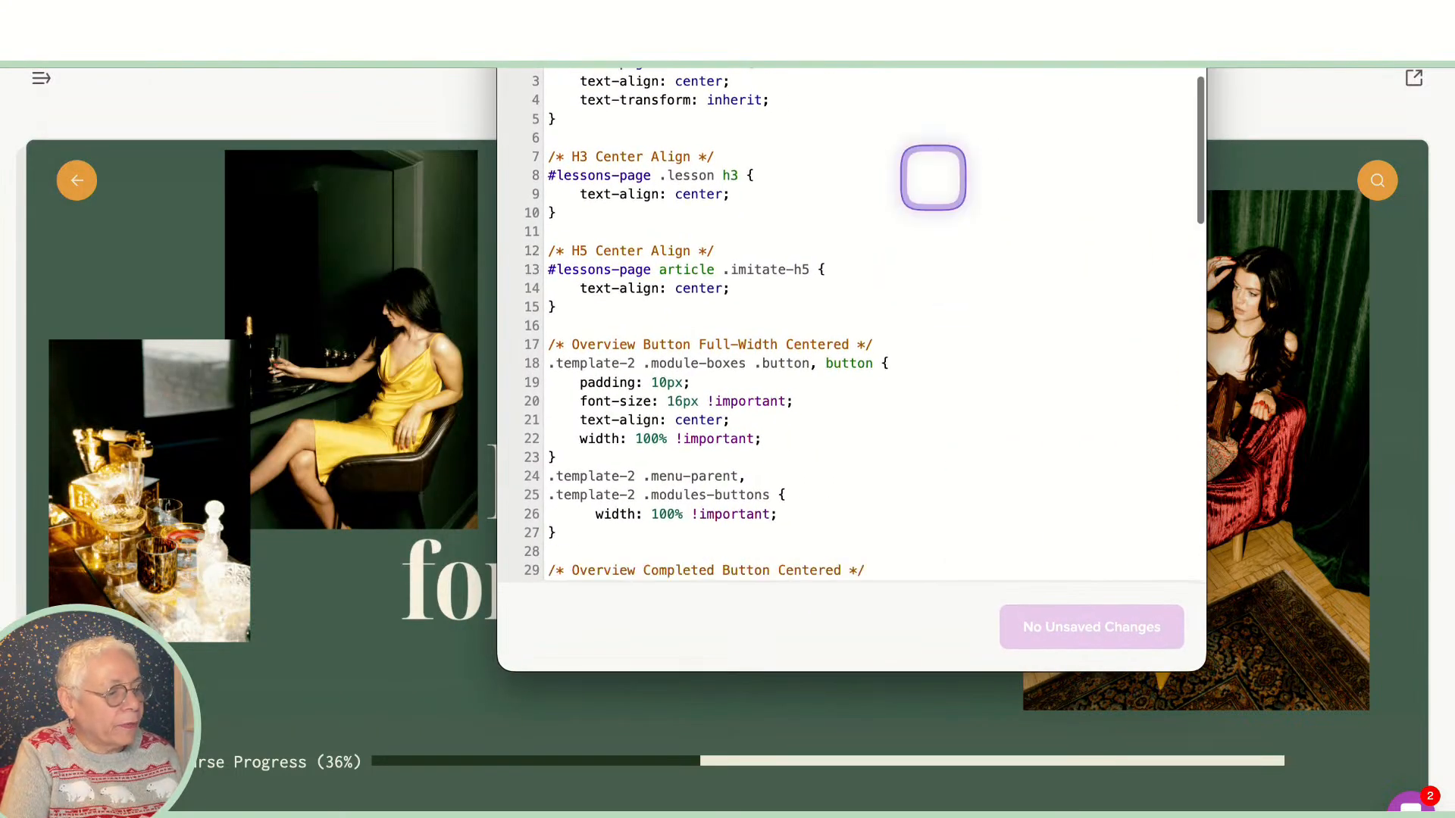
scroll(985, 333, "down", 10)
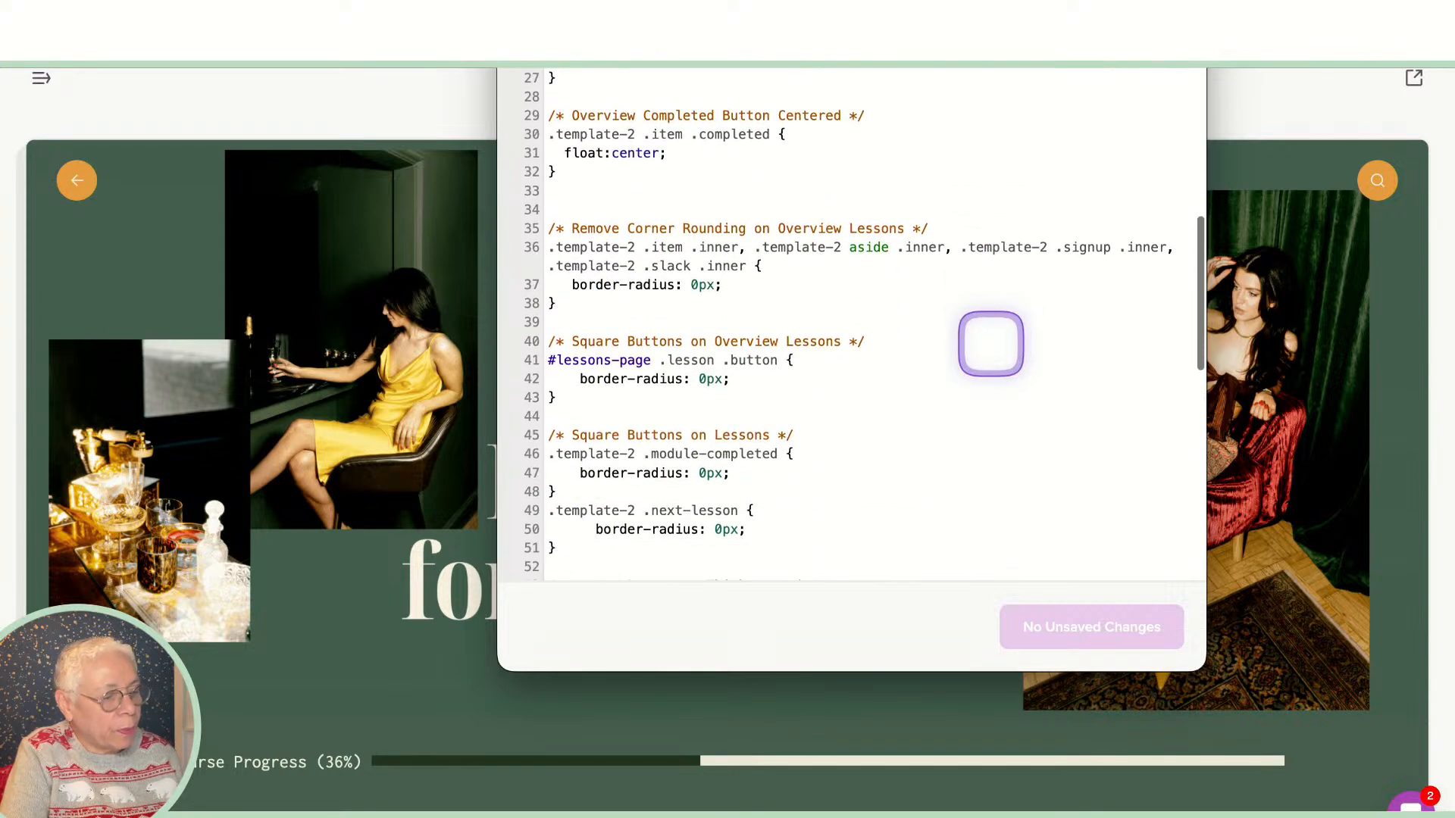
scroll(991, 343, "down", 12)
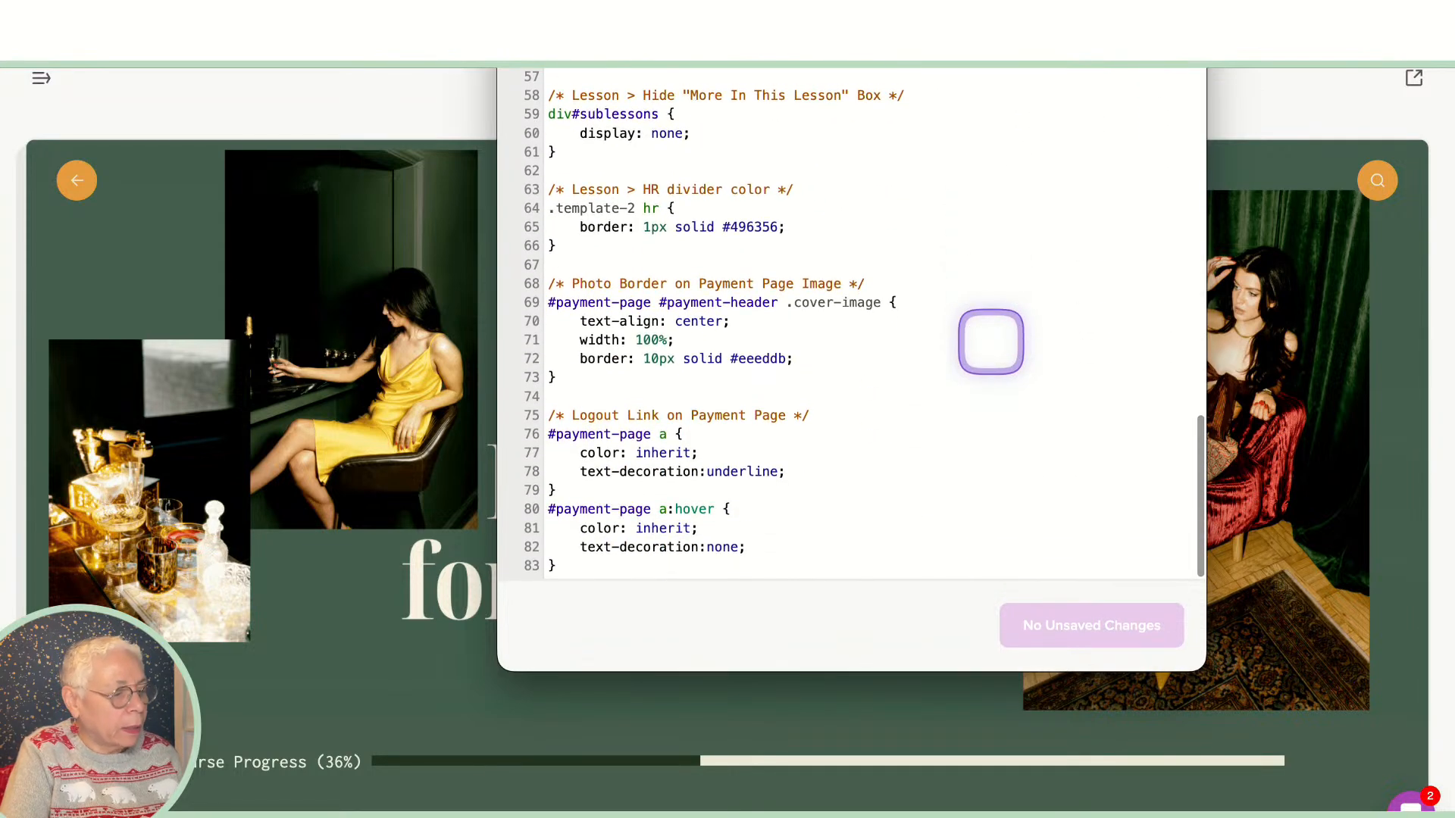
scroll(991, 343, "up", 17)
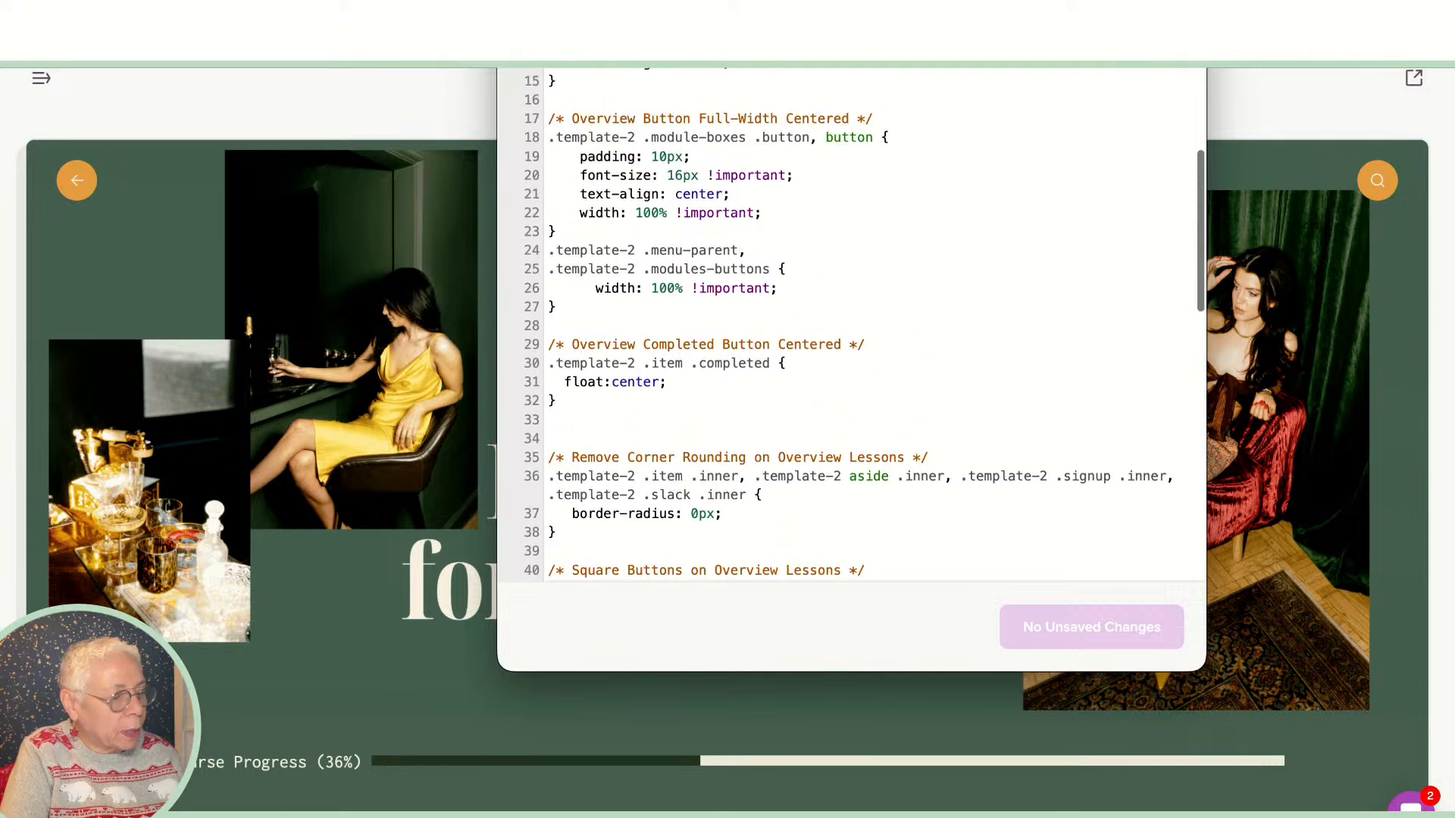
scroll(990, 351, "up", 6)
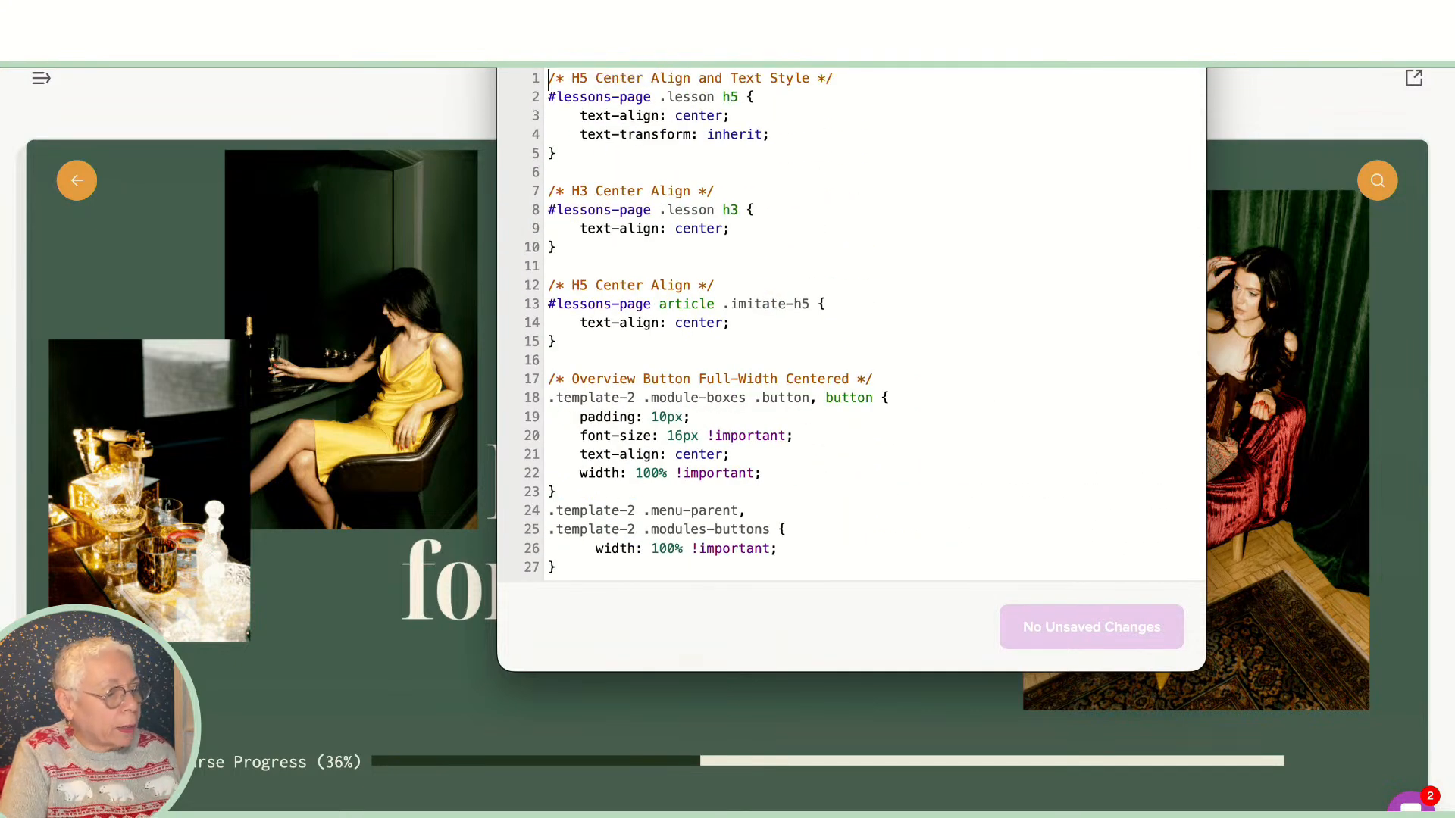
key("super+w")
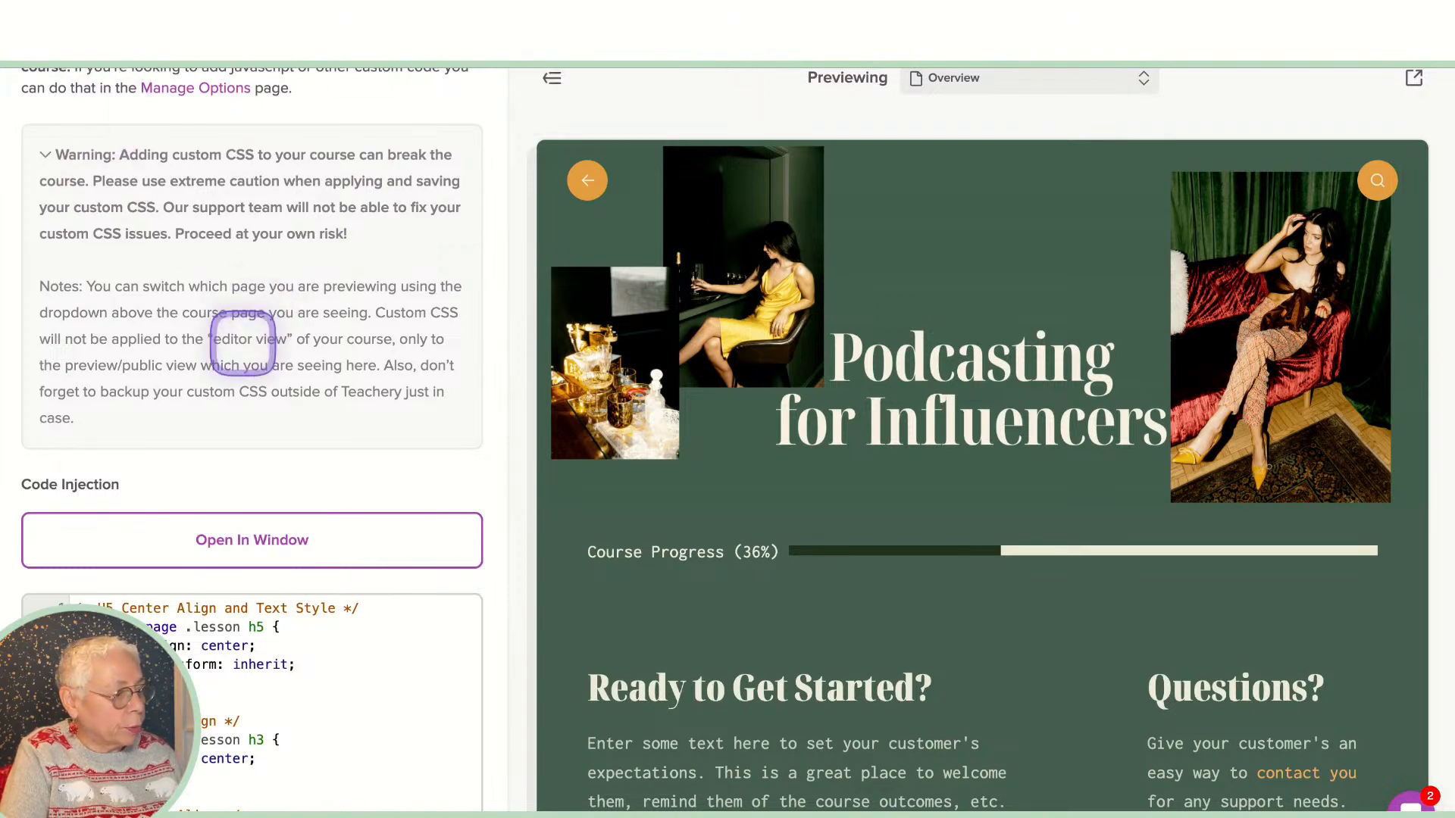
Step: Return to the course editor and open the Global Color Palette from the course styling options
scroll(212, 146, "up", 5)
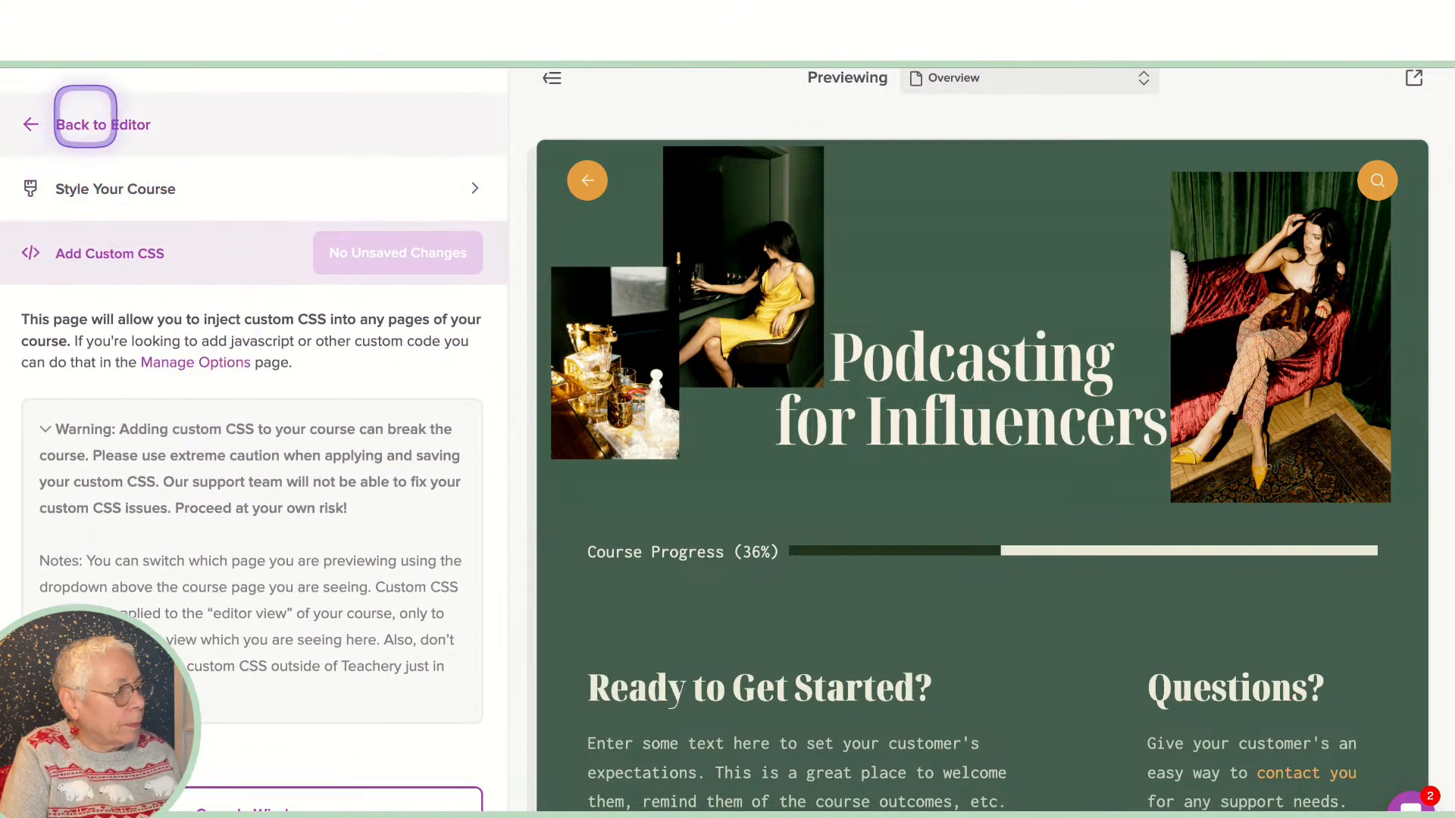
left_click(84, 123)
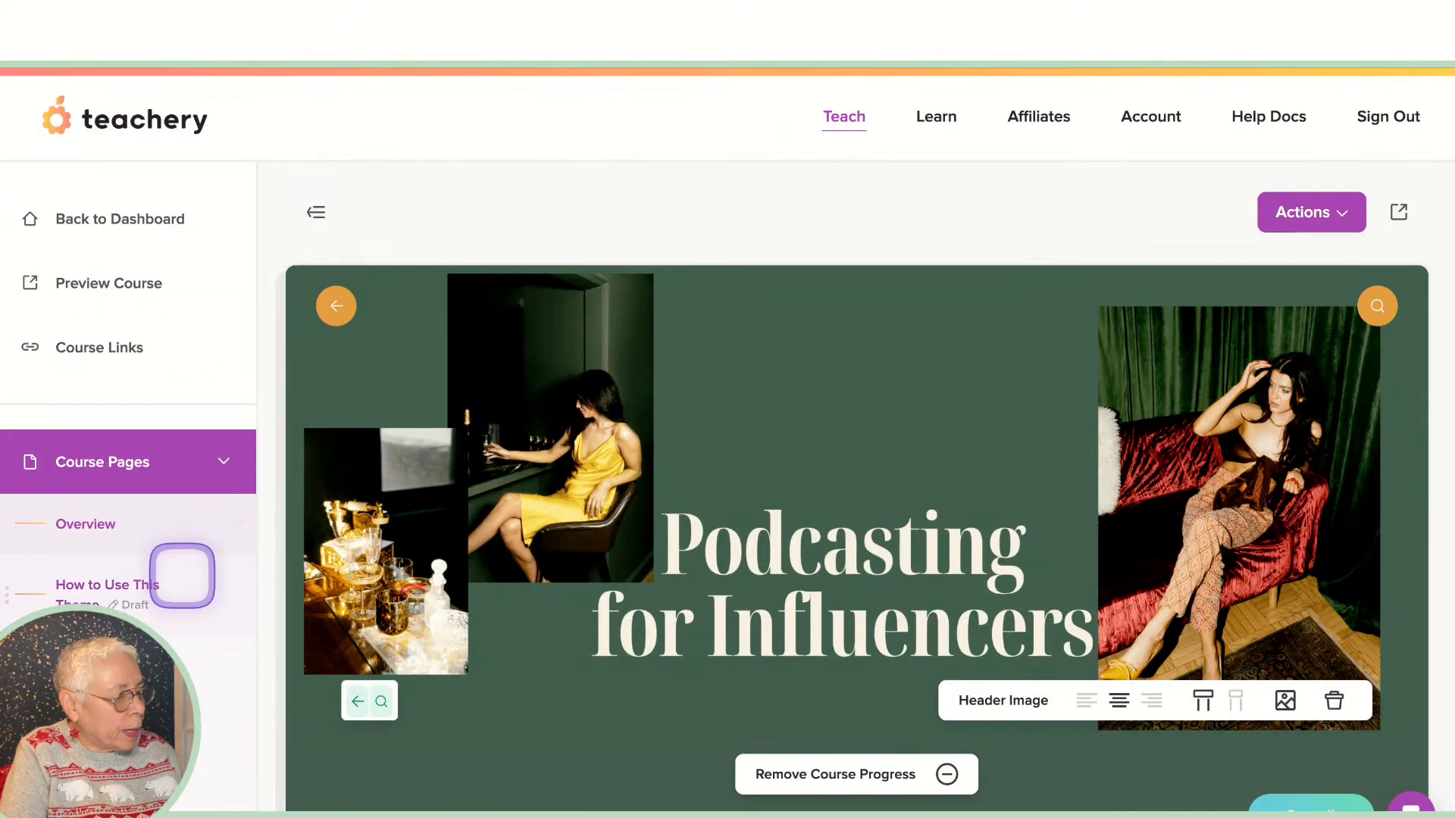
scroll(185, 575, "down", 5)
scroll(181, 561, "down", 10)
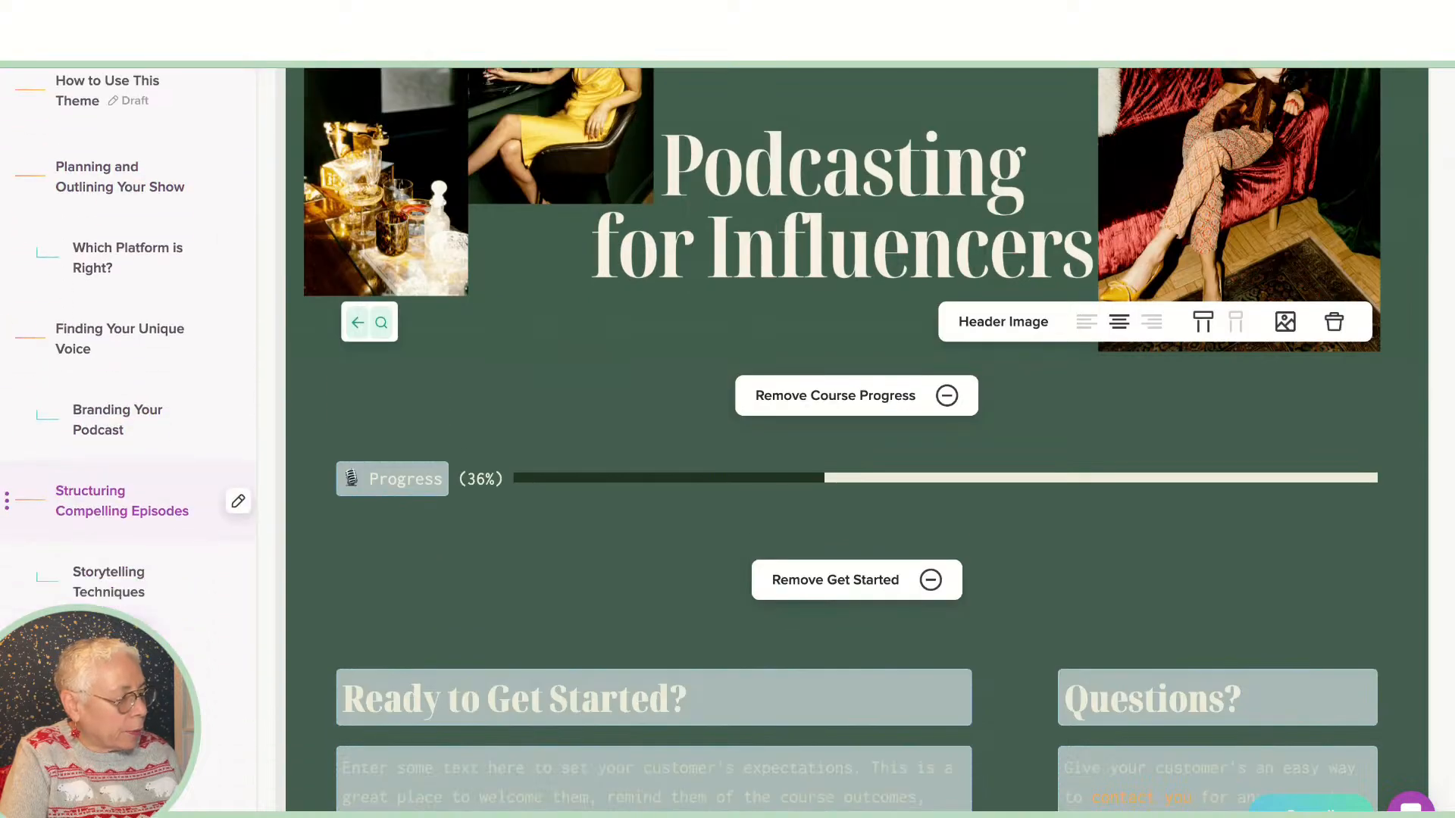
scroll(129, 575, "down", 1)
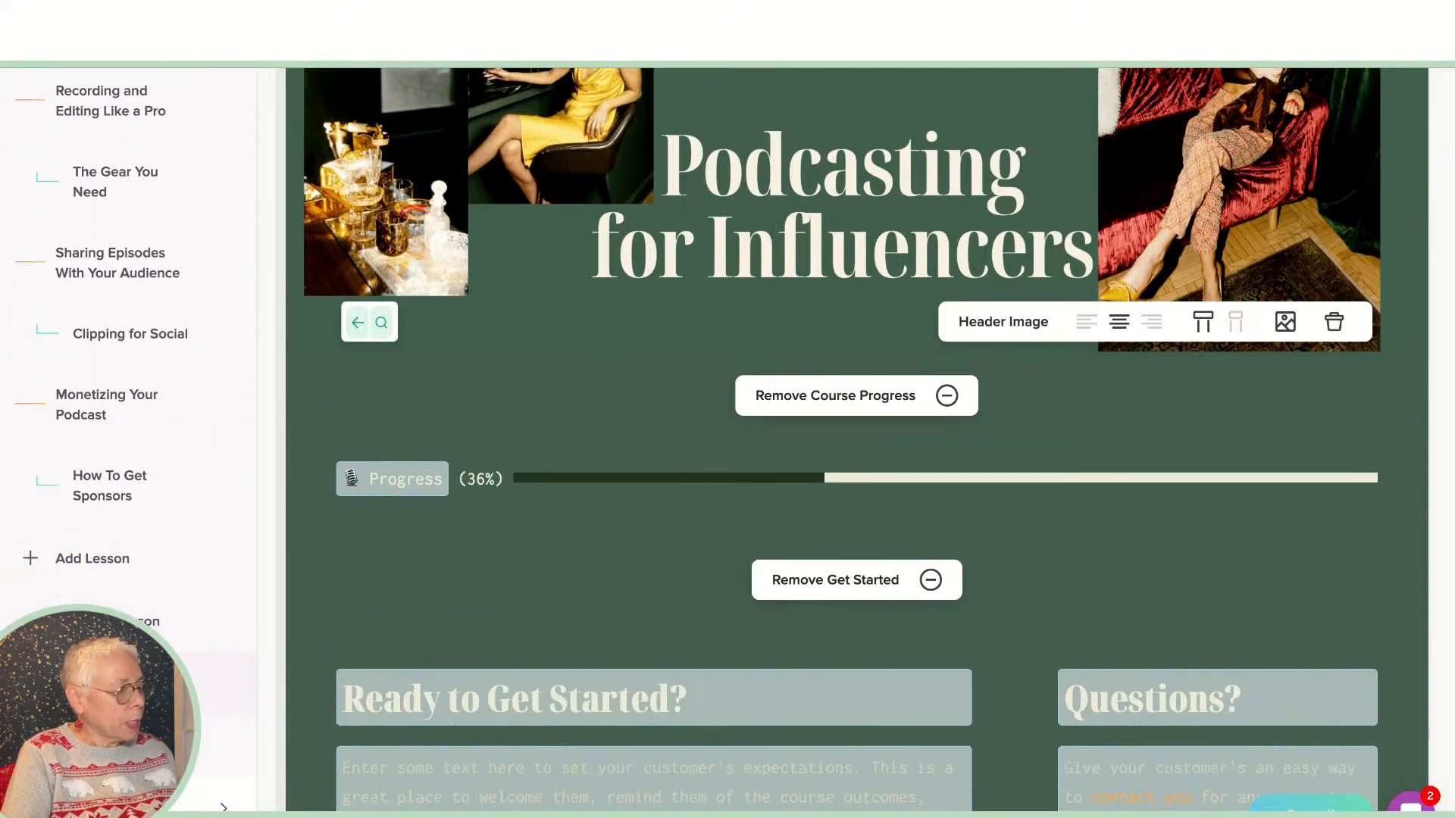
scroll(129, 424, "down", 8)
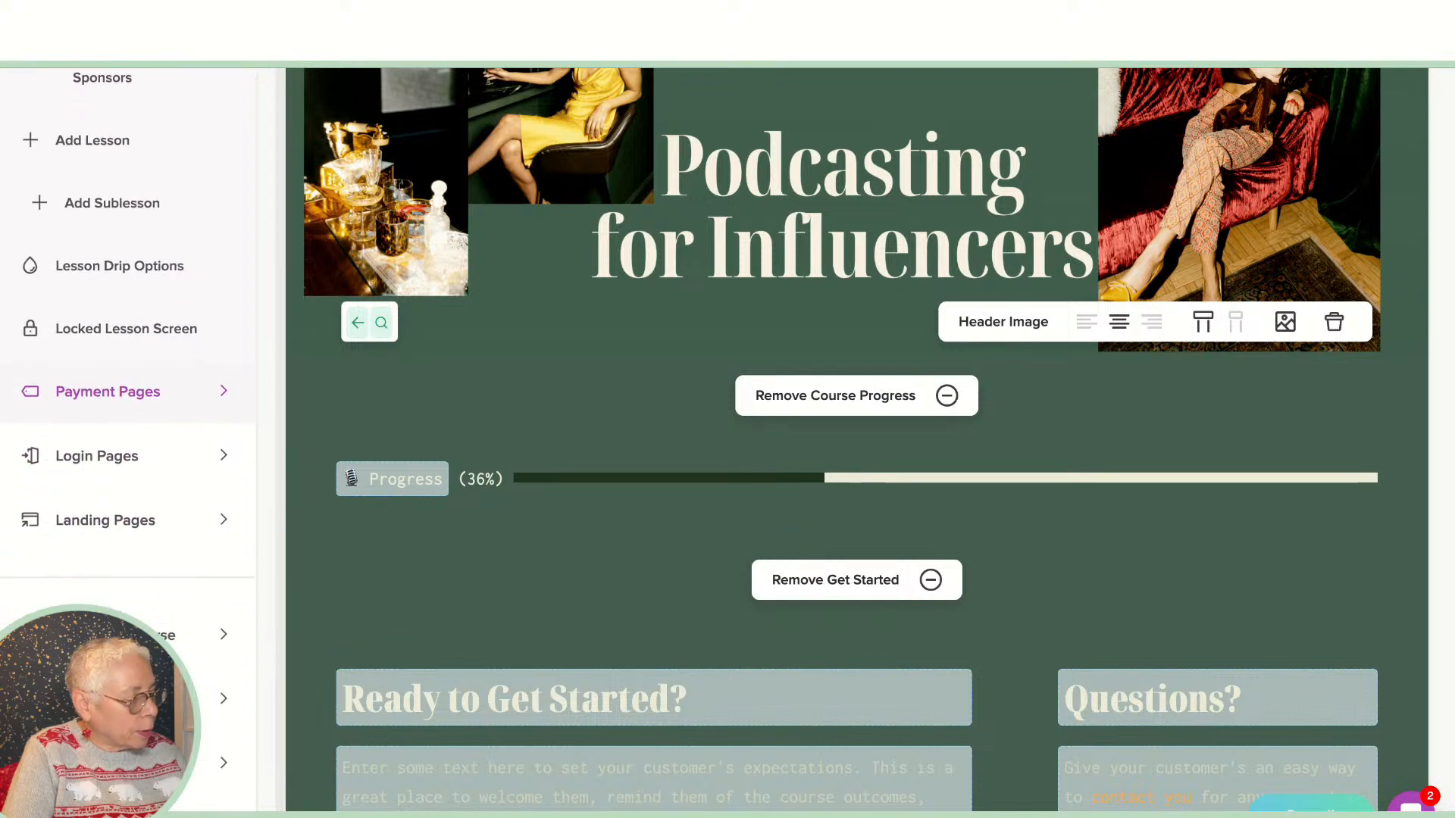
scroll(128, 424, "down", 2)
left_click(102, 548)
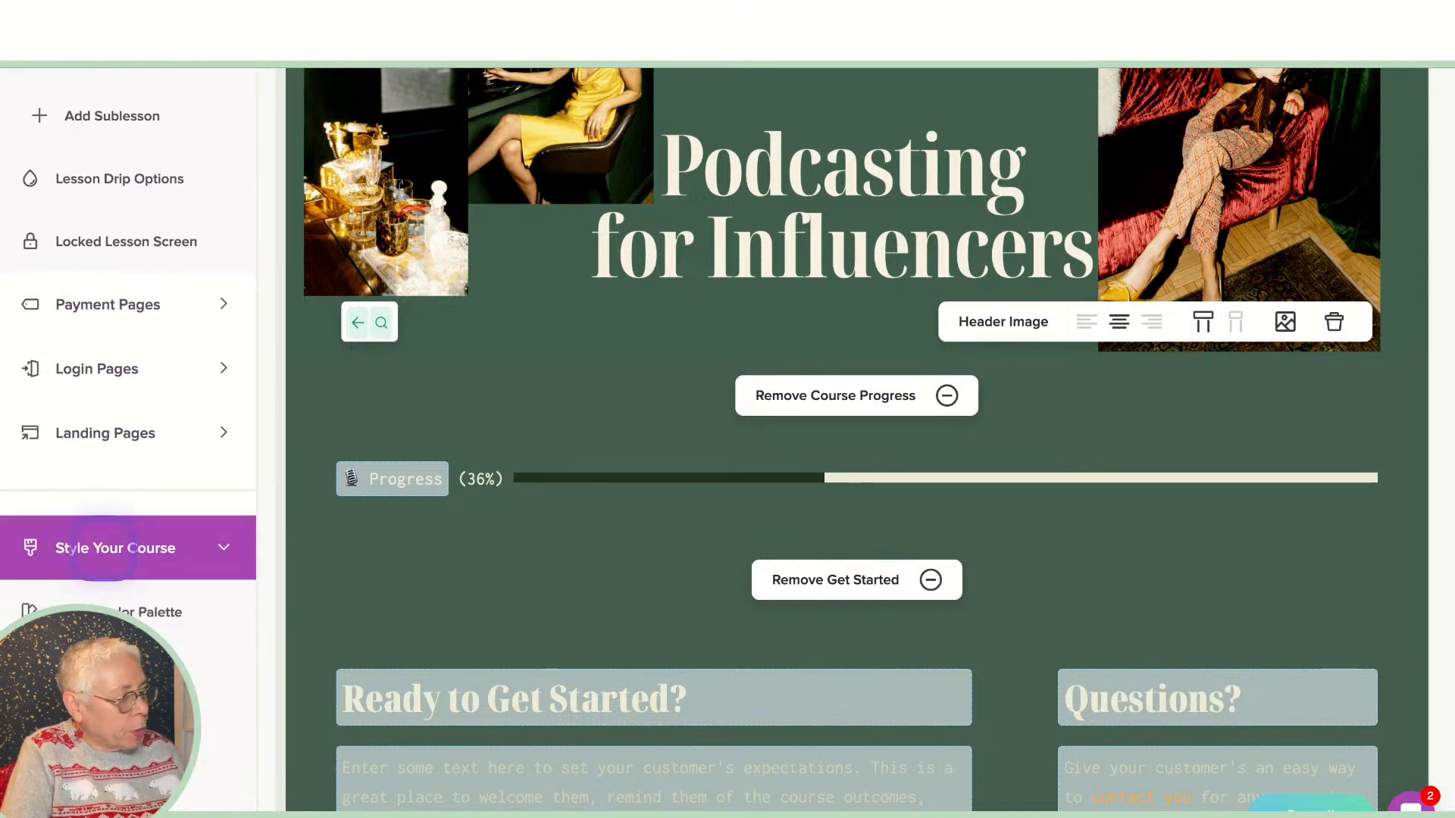
left_click(107, 607)
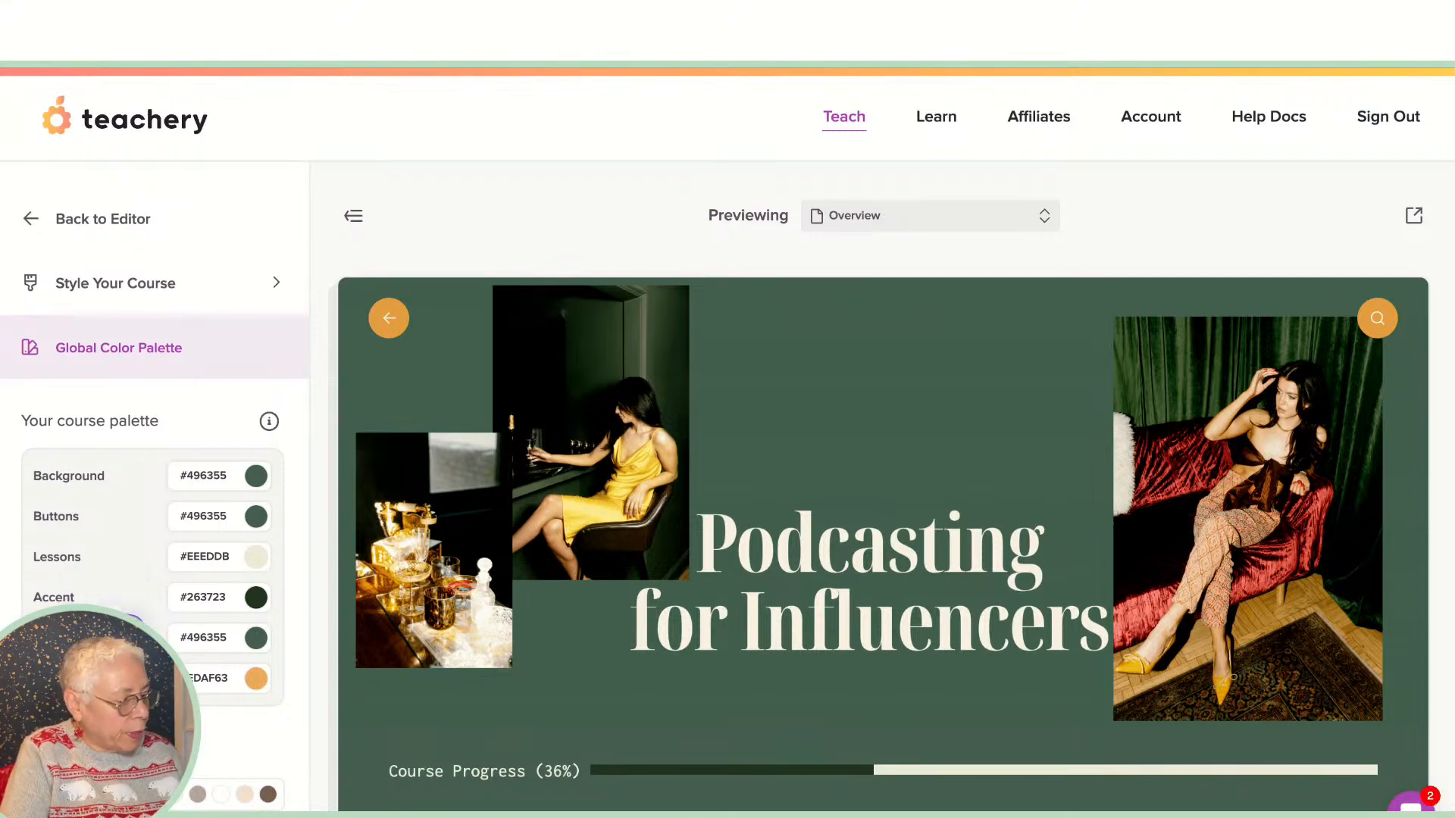
Step: Apply the pre-made palette with orange #FF560B buttons and pink #FEE7EF lessons, and review it through the whole Overview preview
scroll(879, 455, "down", 5)
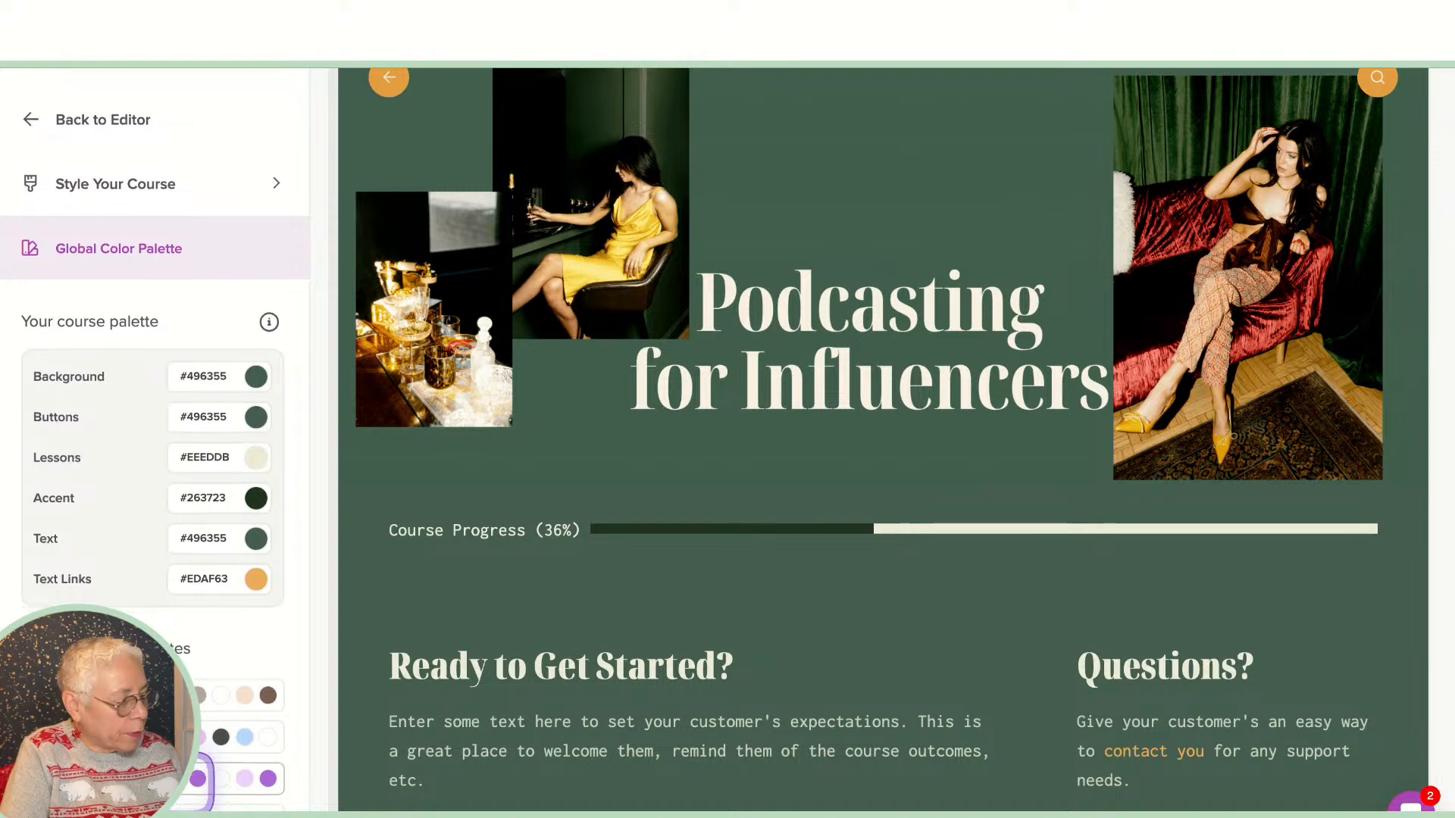
scroll(155, 439, "down", 4)
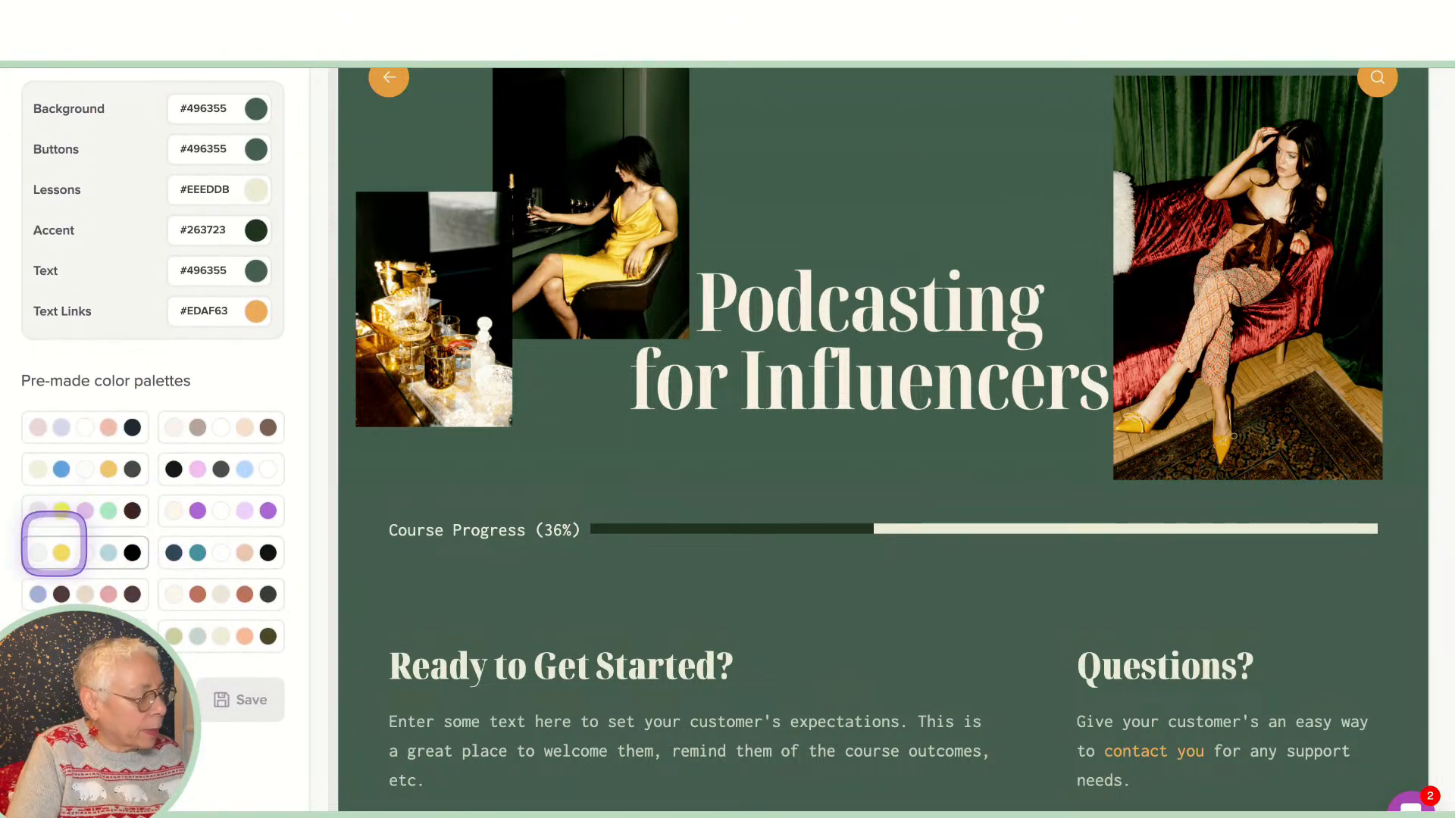
scroll(95, 542, "down", 1)
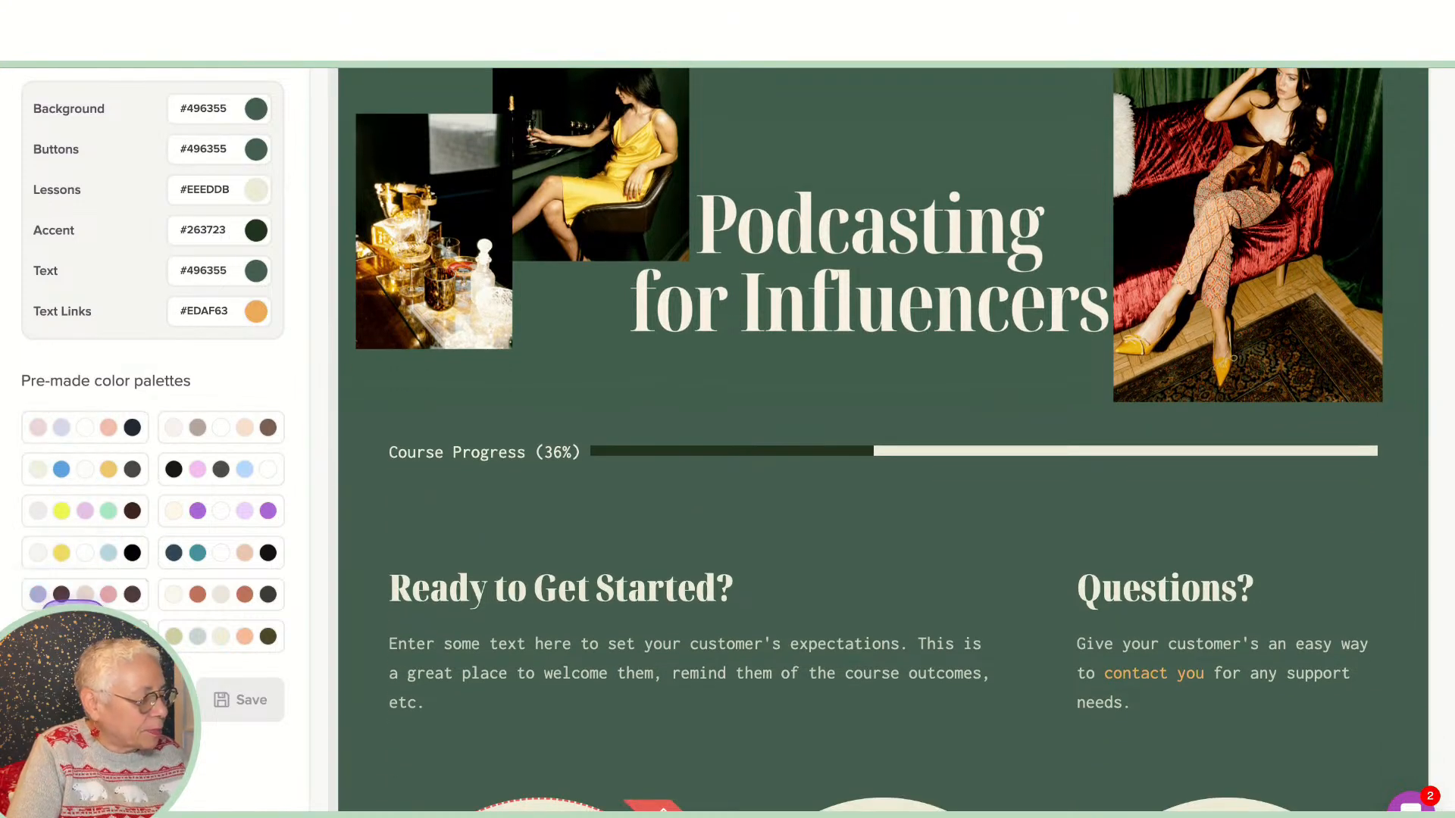
left_click(75, 633)
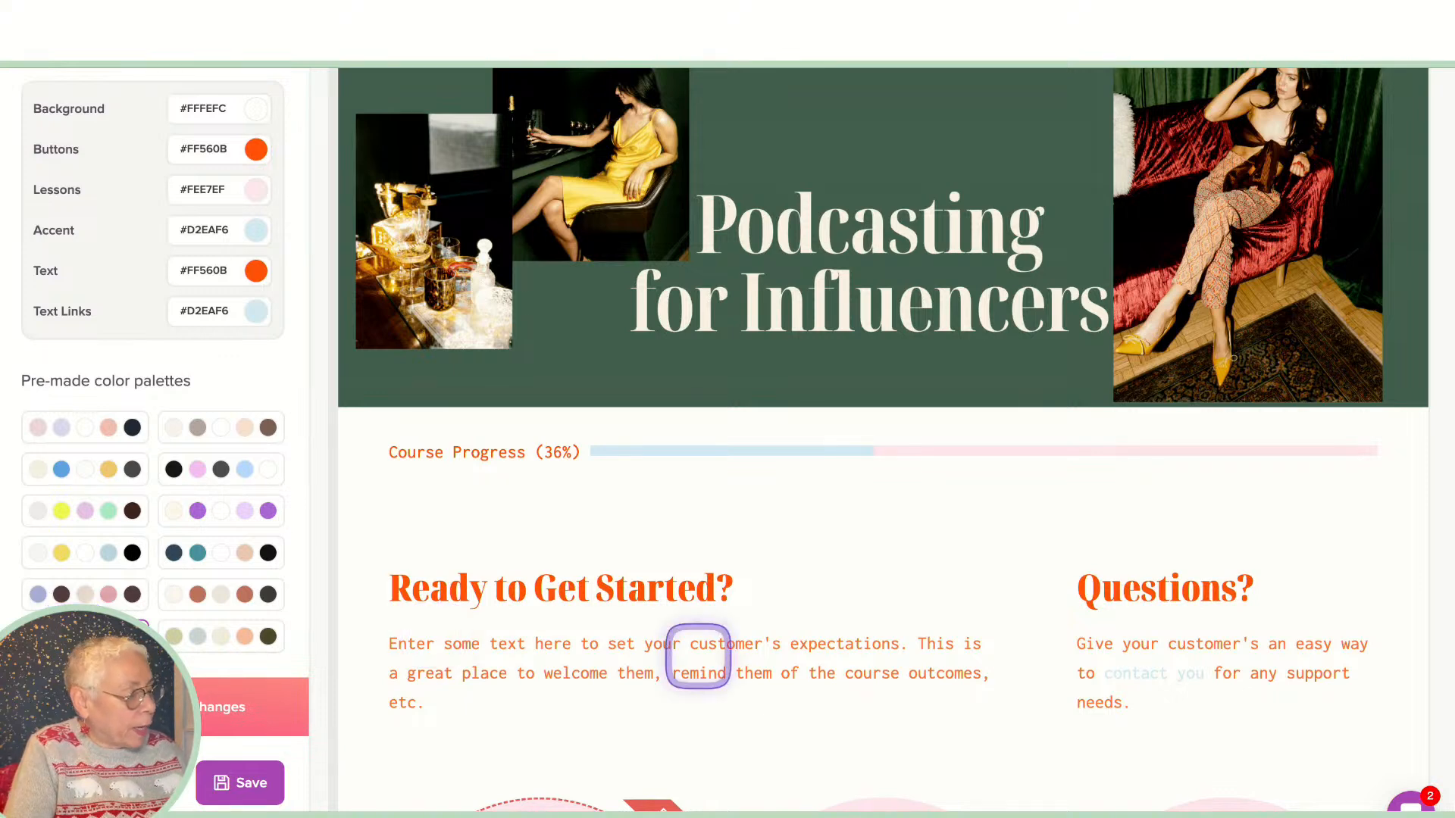
scroll(698, 629, "down", 5)
scroll(698, 629, "down", 7)
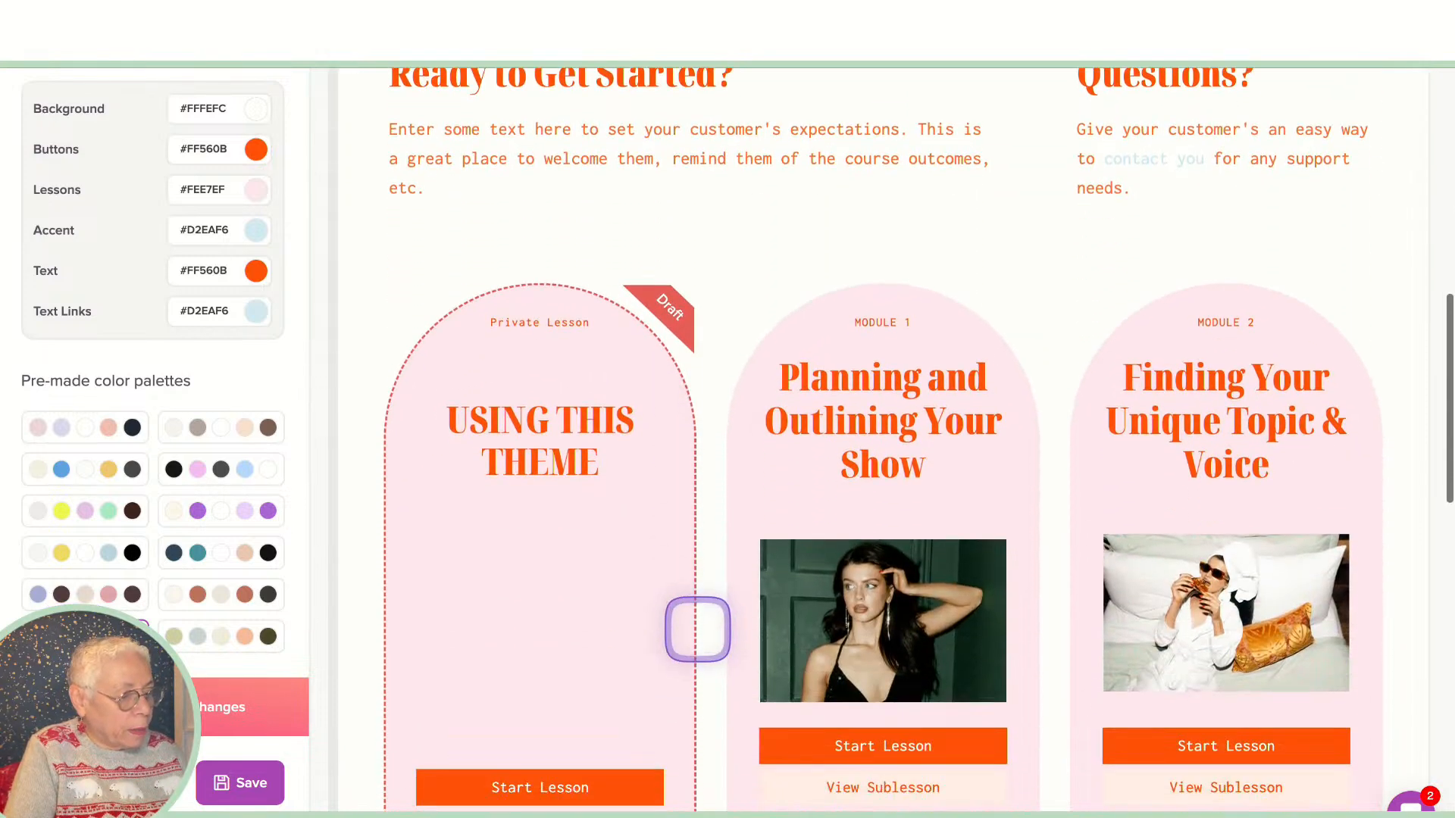
scroll(696, 548, "down", 9)
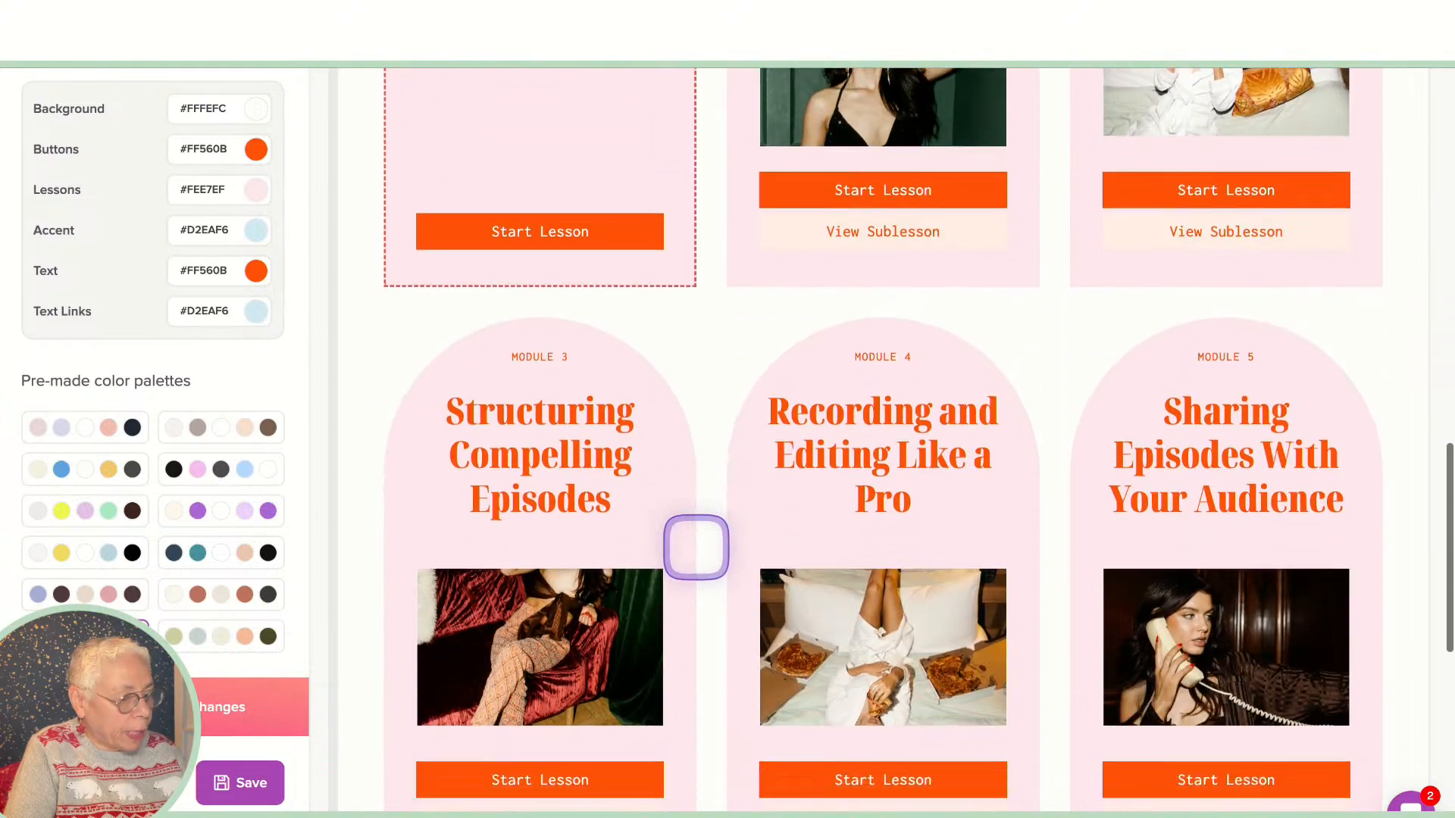
scroll(695, 550, "down", 4)
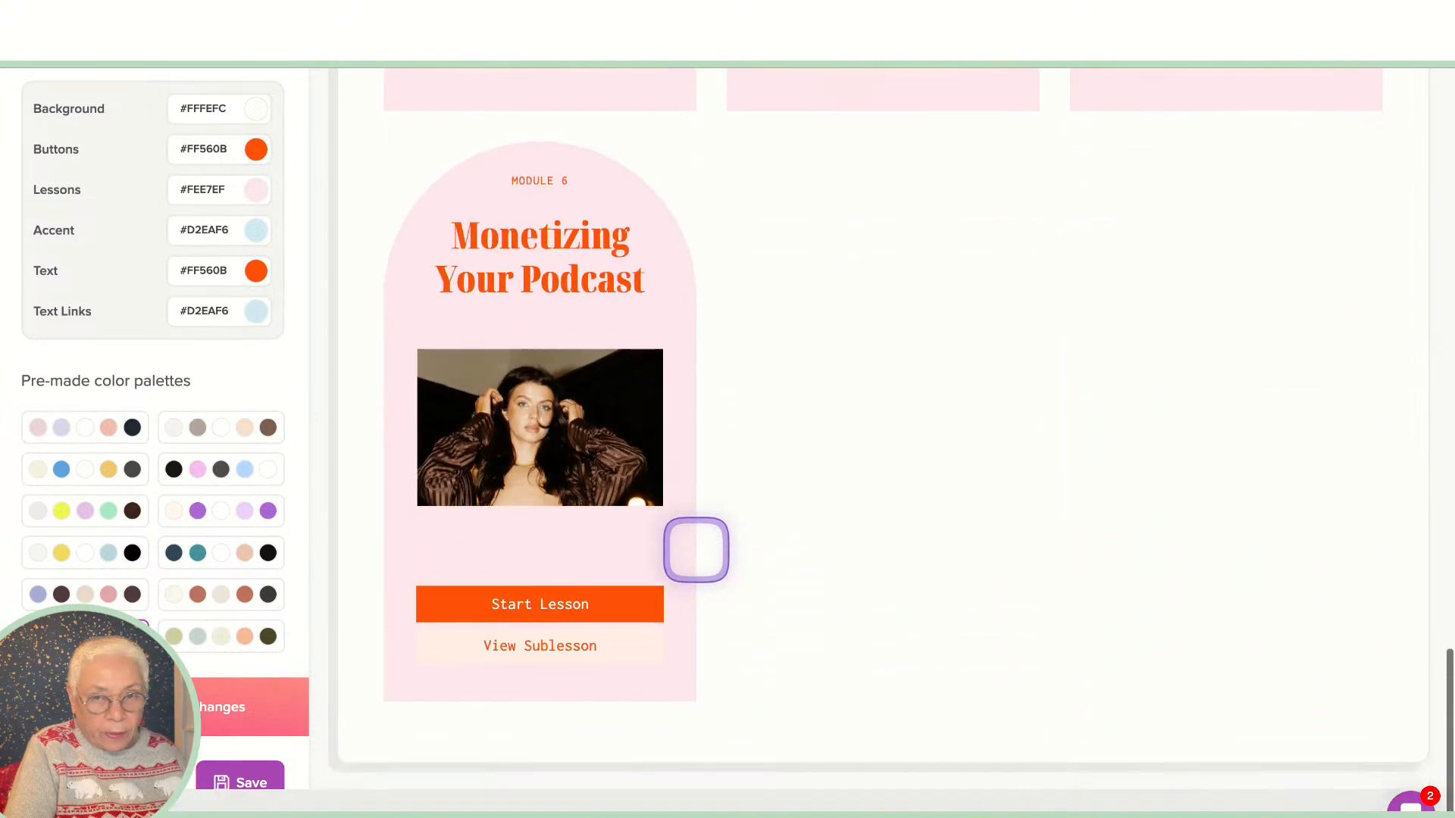
Step: Try the pre-made palette with lilac #E7C3E9 lessons and the one with #F3DC6A buttons and white lessons on the lesson cards
scroll(695, 541, "up", 20)
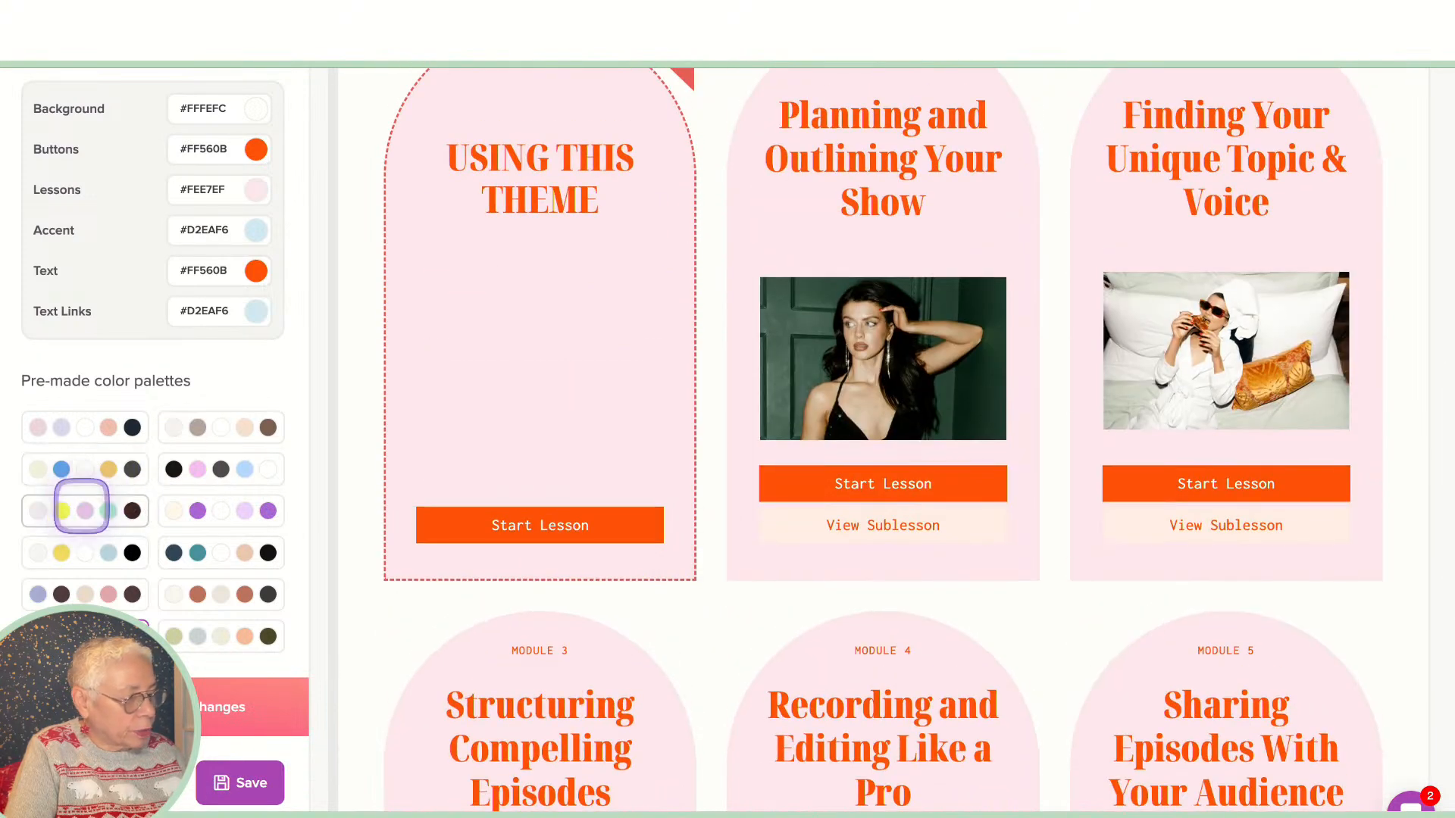
left_click(82, 506)
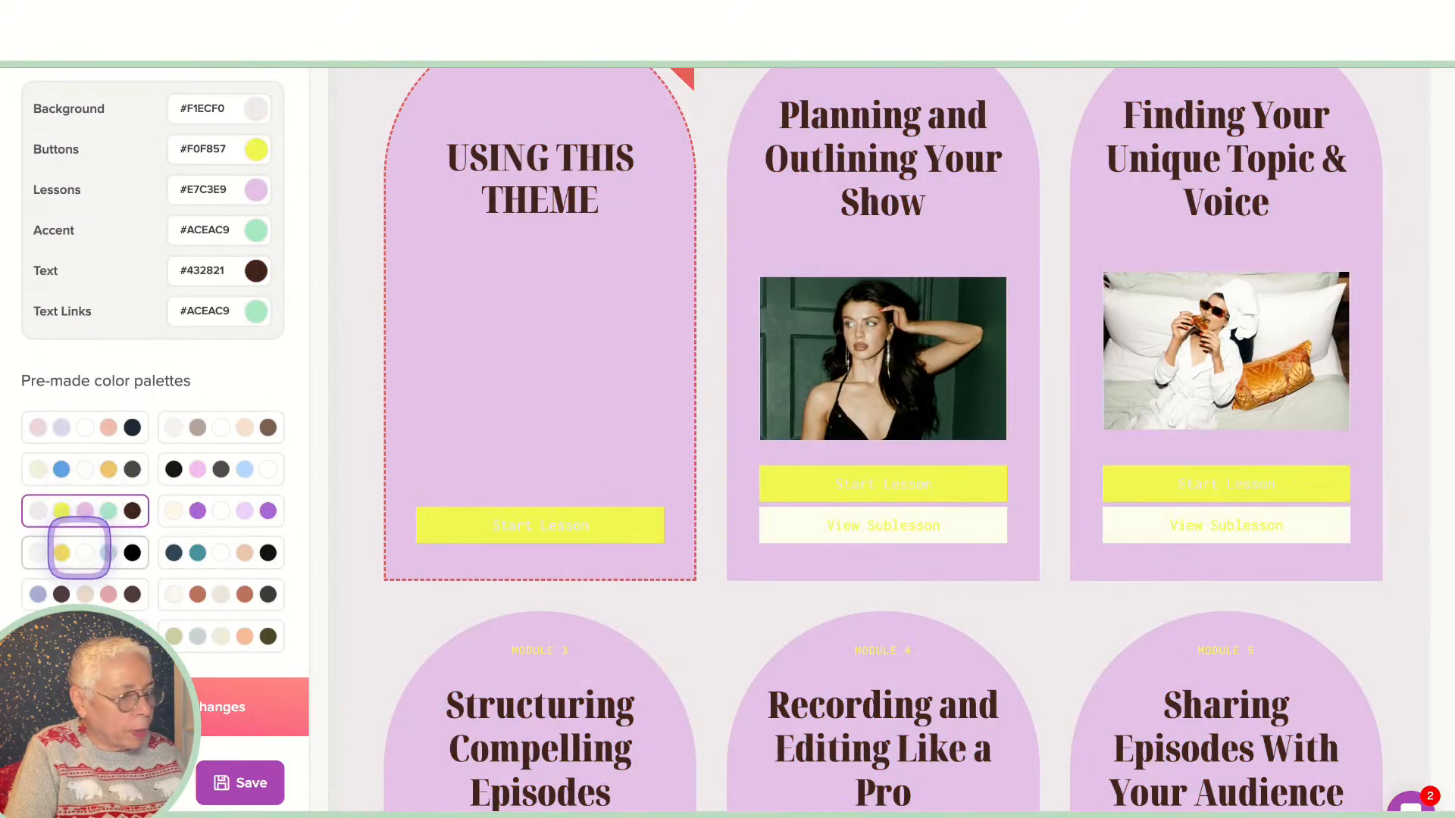
left_click(79, 547)
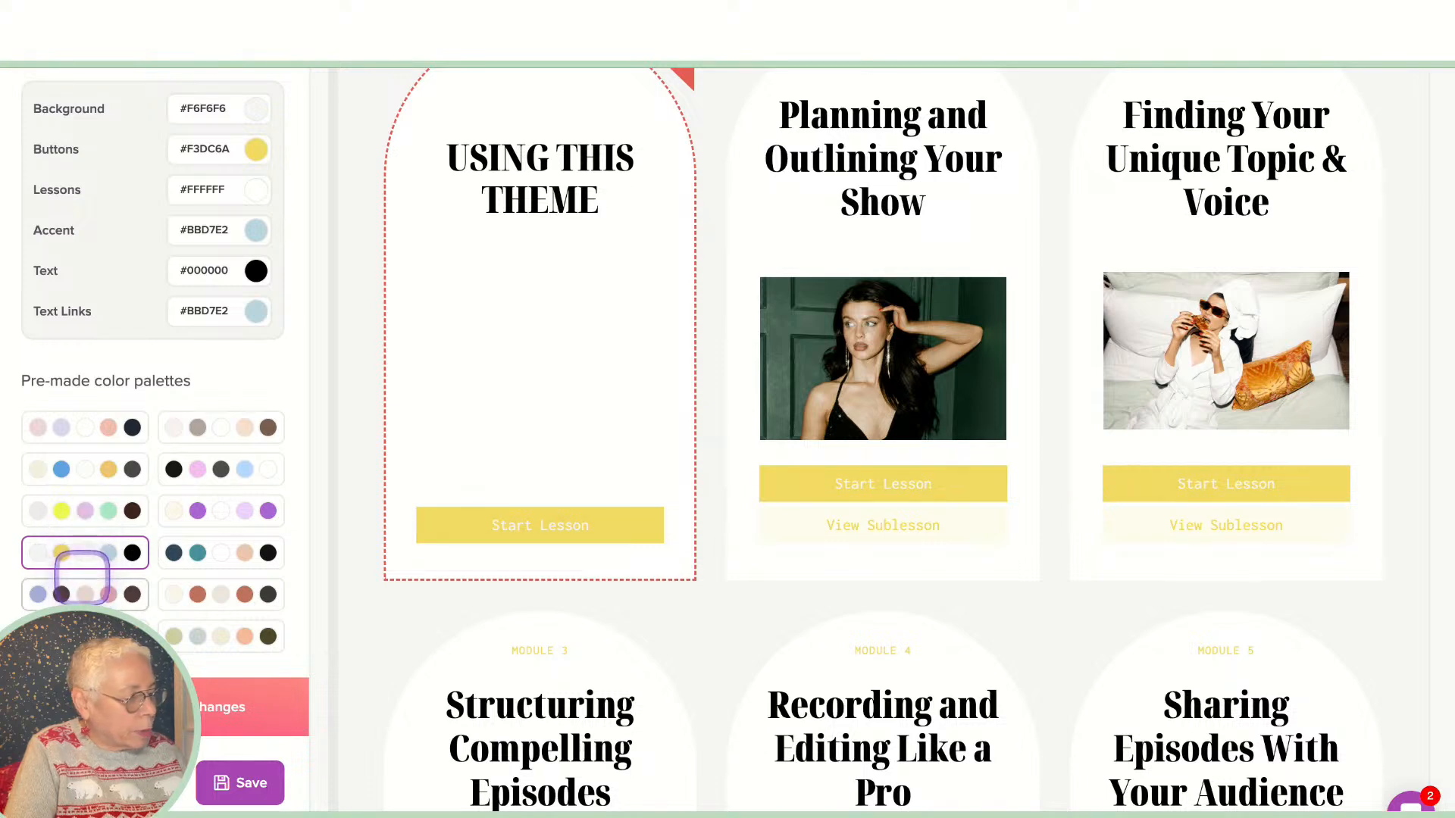
Step: Apply the pre-made palette with lavender #AAB1D8 background and #573F40 buttons, and check it across the Overview preview
left_click(98, 592)
scroll(421, 530, "up", 7)
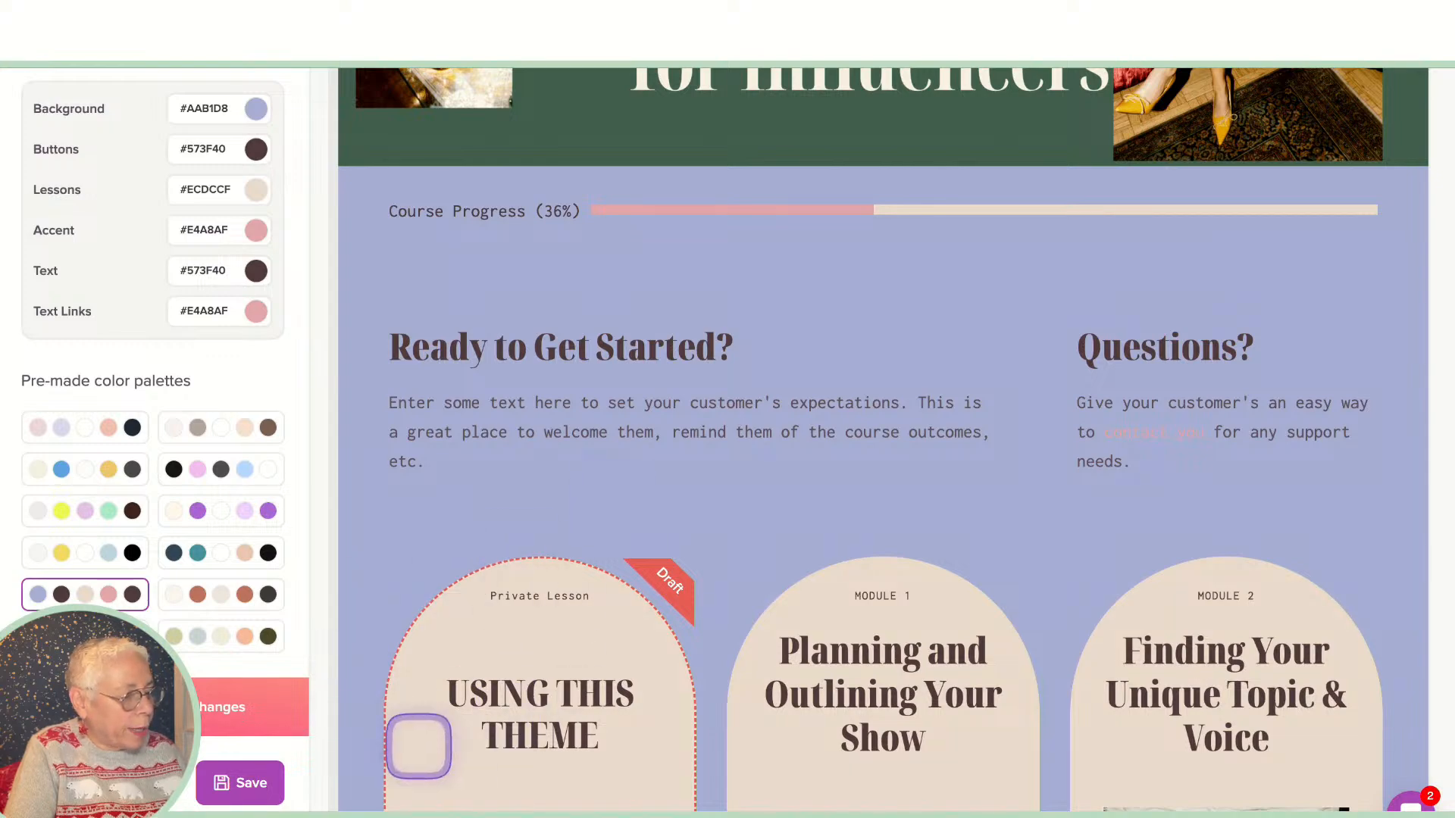
scroll(419, 747, "down", 6)
scroll(417, 732, "up", 11)
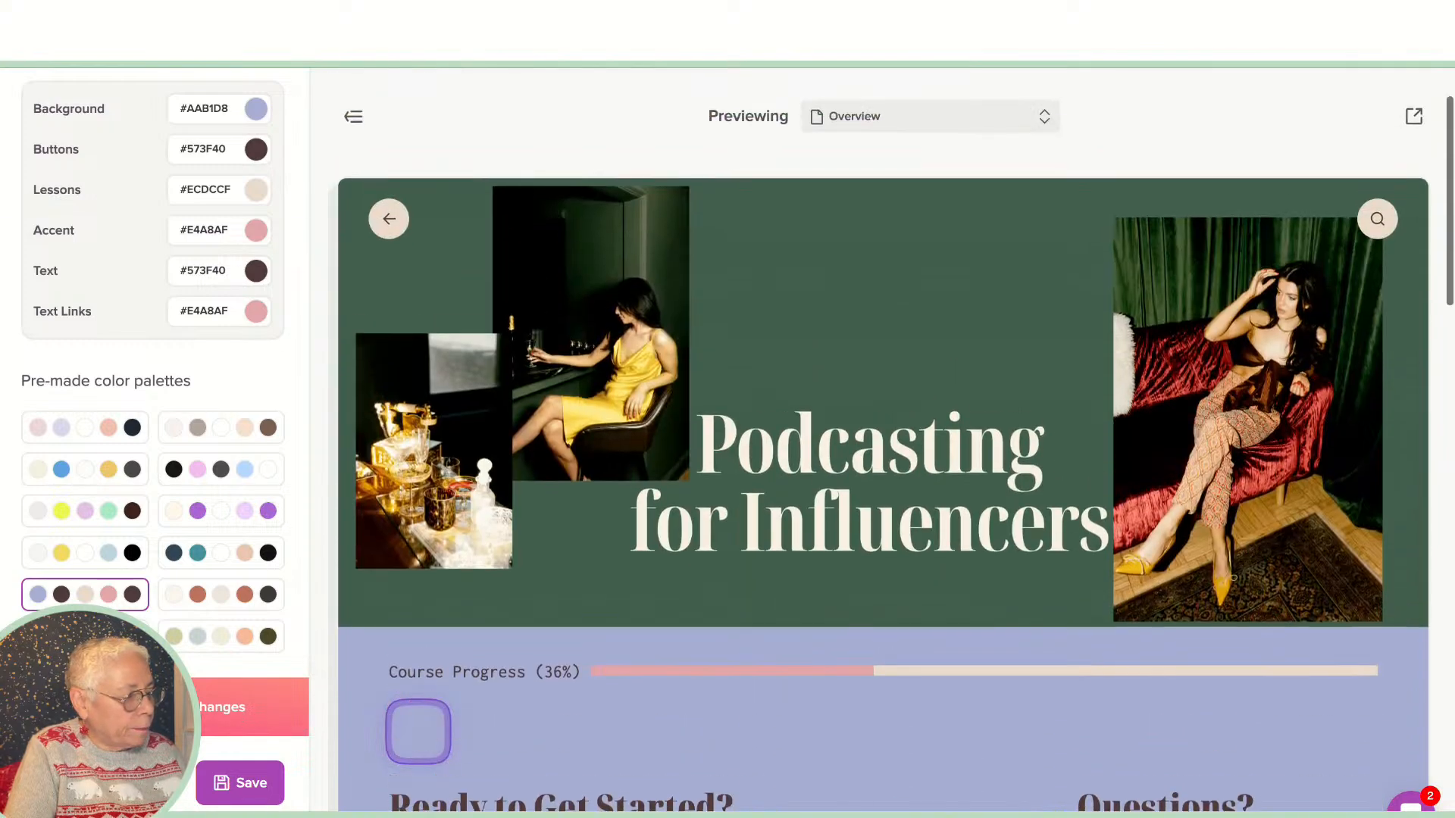
scroll(418, 732, "up", 2)
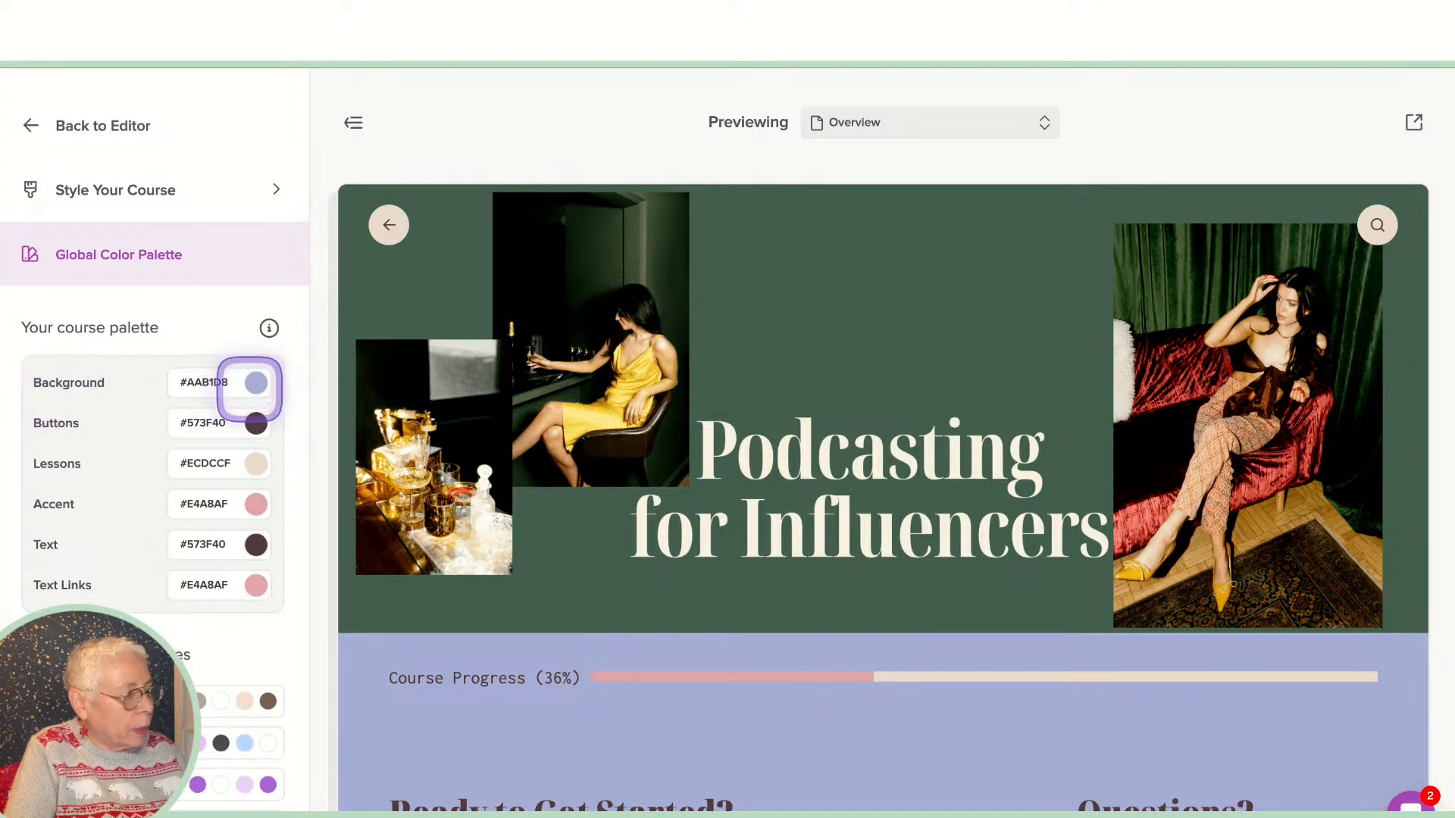
Step: Set the course palette's Background color to #FFFFFF and check the Overview preview
left_click(205, 383)
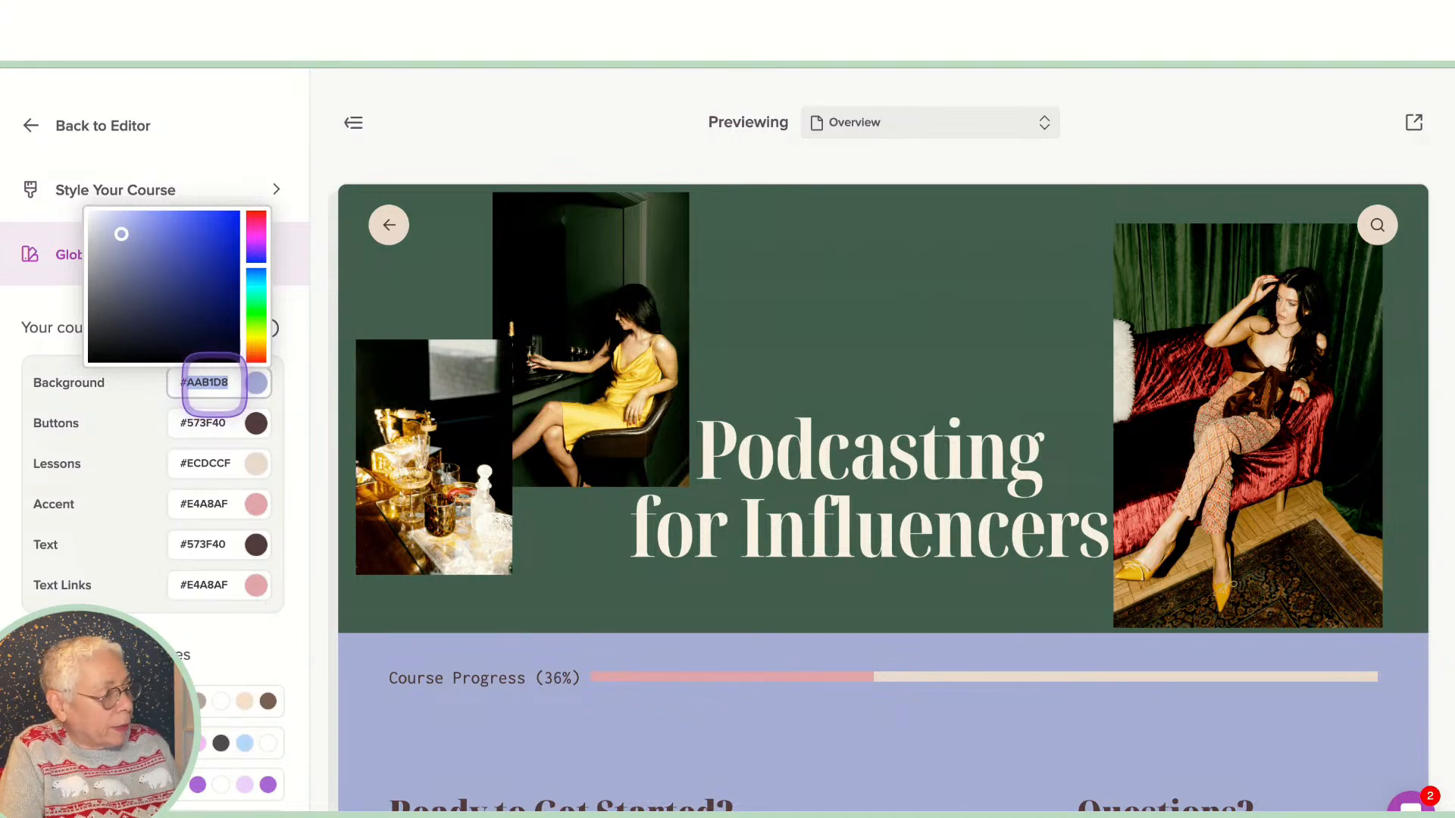
type("#fffff")
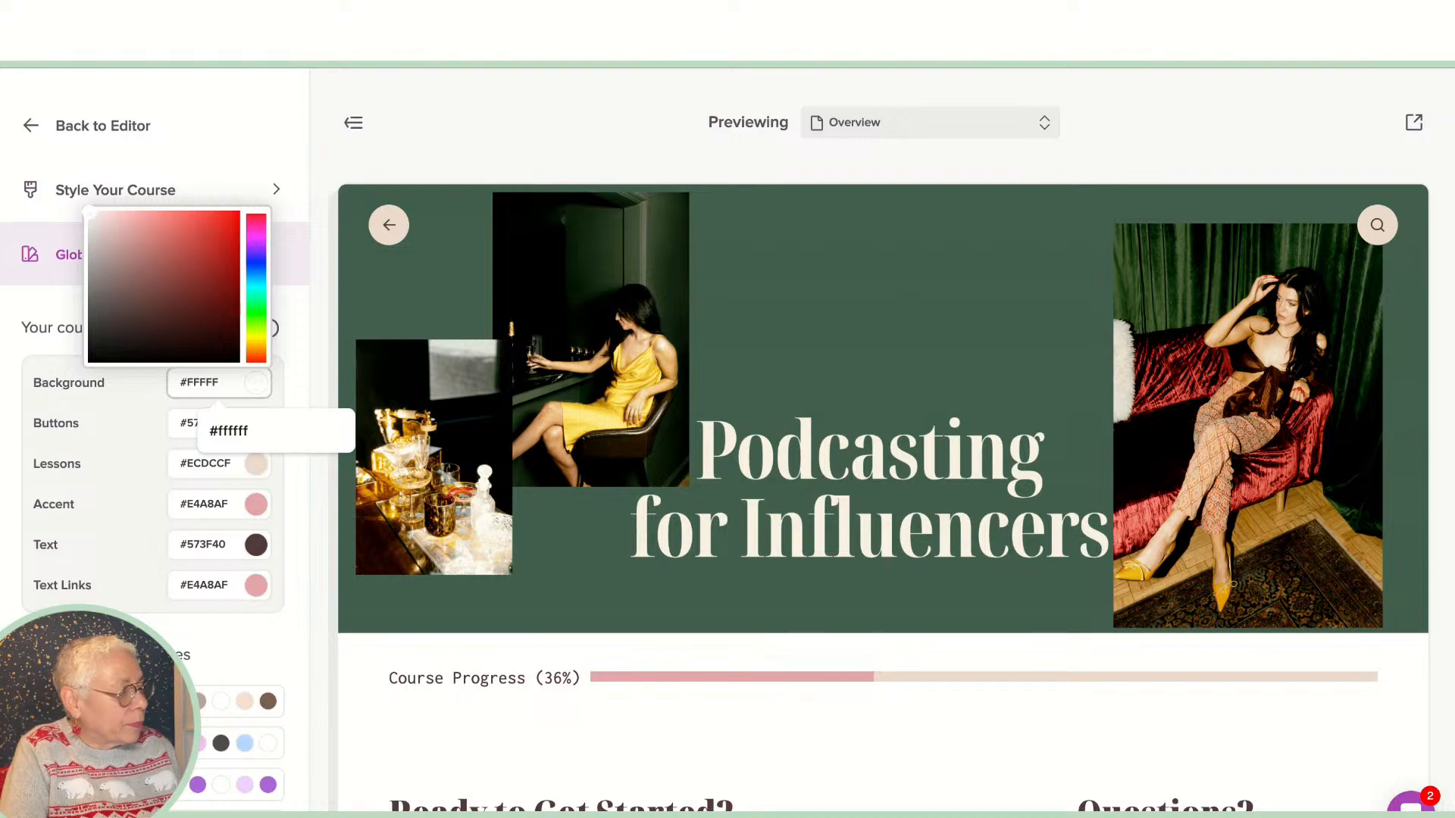
type("f")
scroll(476, 653, "down", 4)
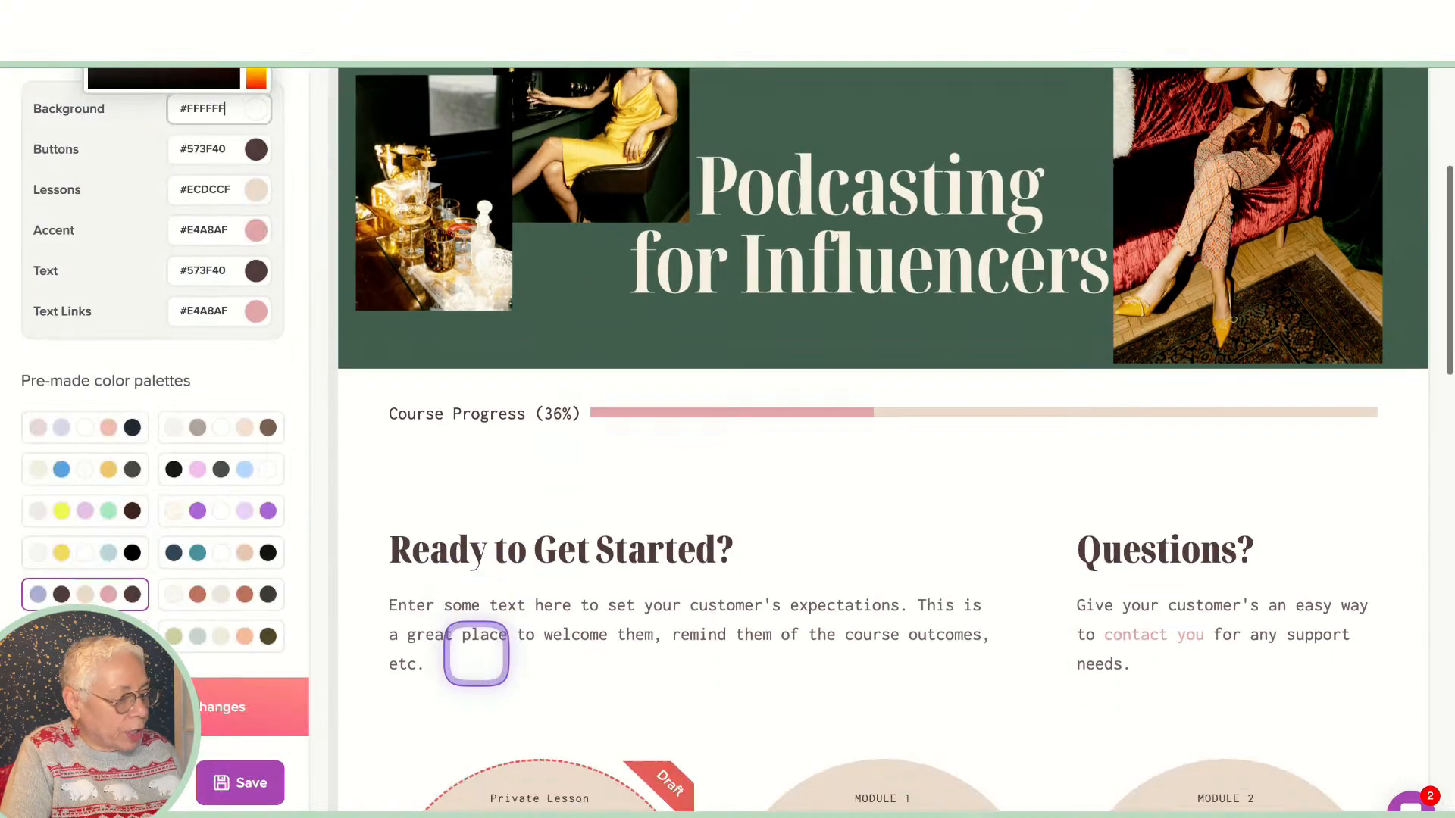
Step: Check the white background in the Overview preview and review the course palette's color settings
scroll(476, 653, "down", 5)
scroll(476, 654, "up", 4)
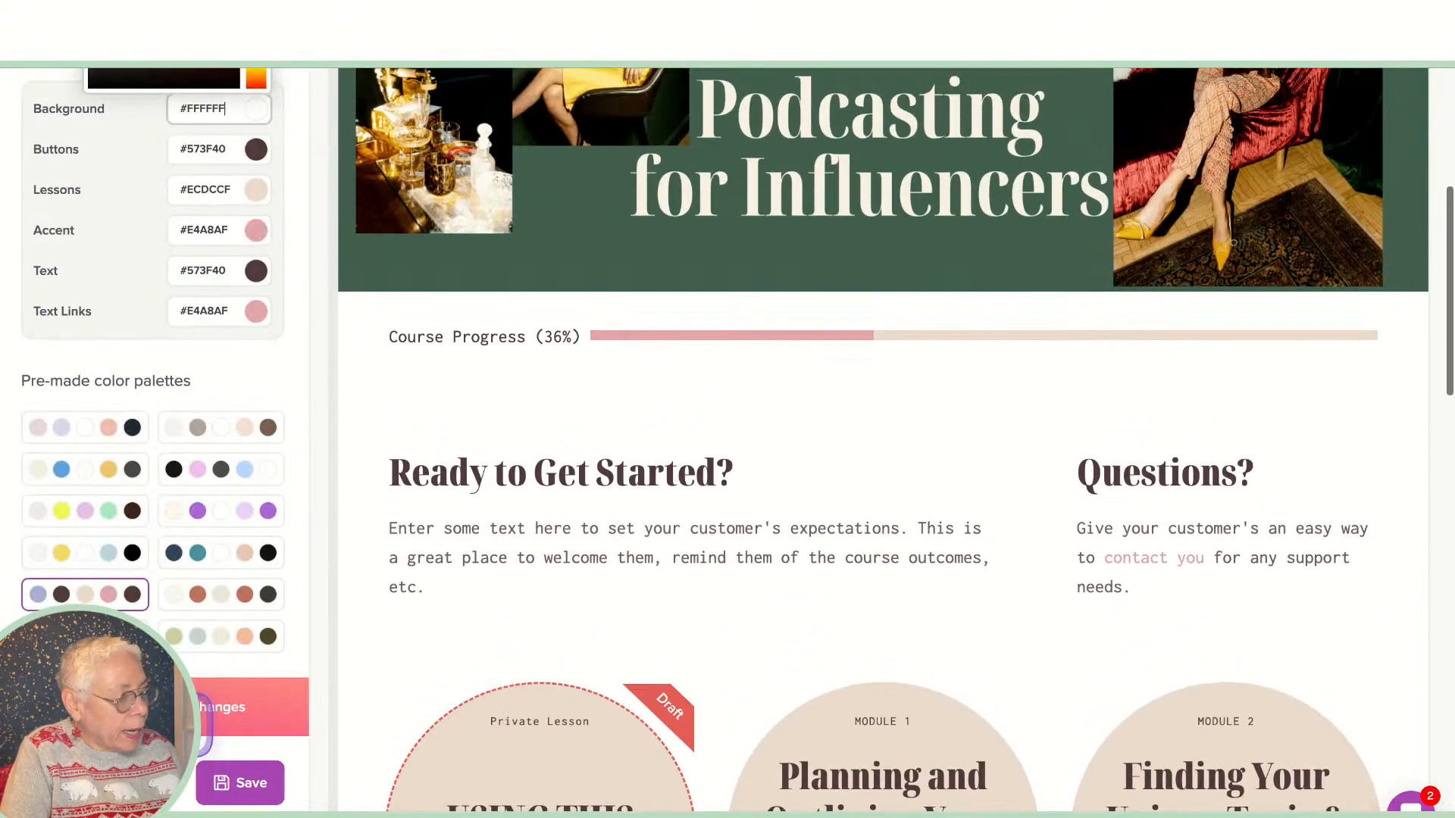
left_click(227, 785)
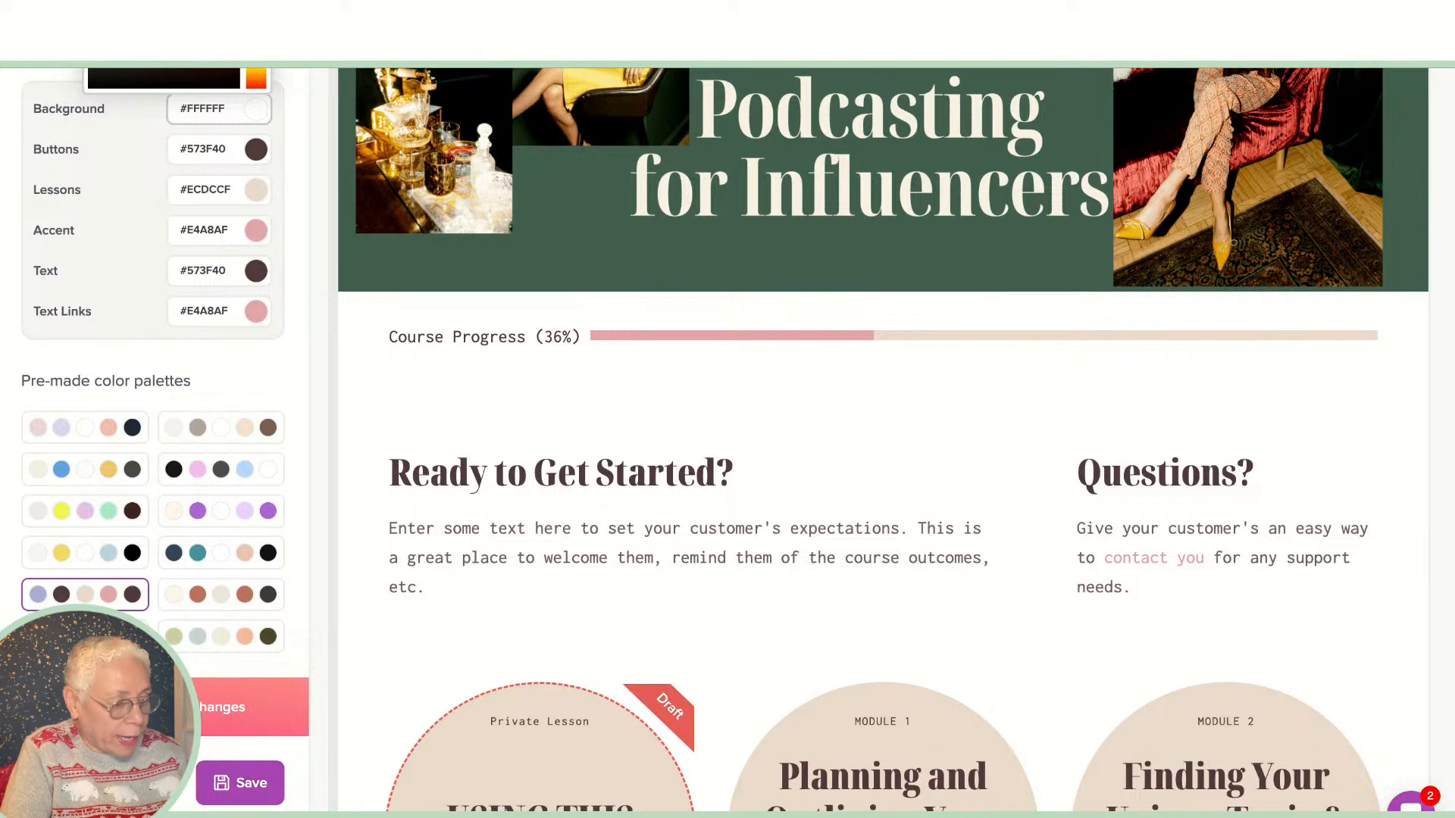
scroll(155, 440, "down", 2)
scroll(155, 439, "up", 1)
scroll(155, 417, "up", 1)
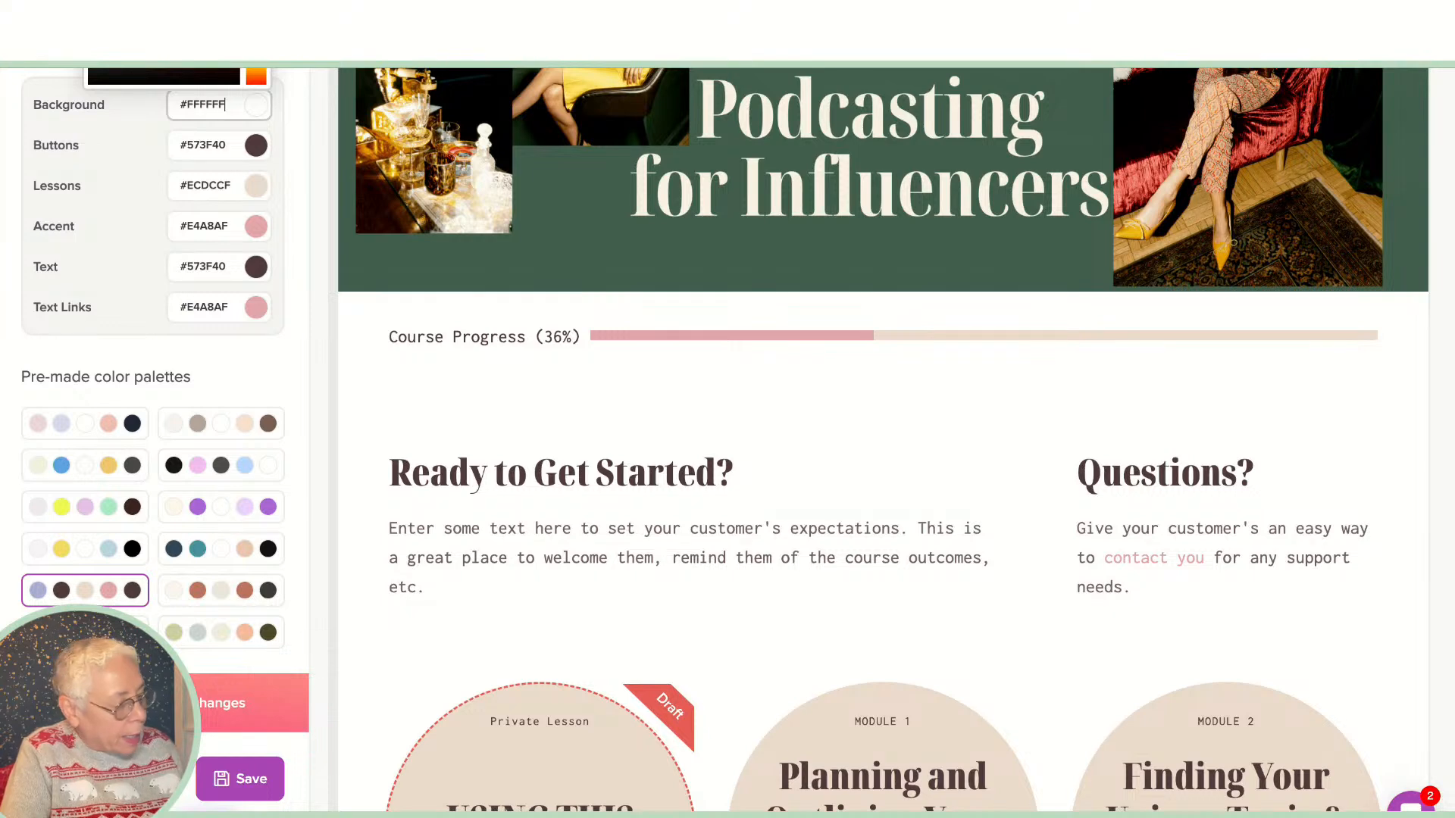
scroll(167, 209, "up", 3)
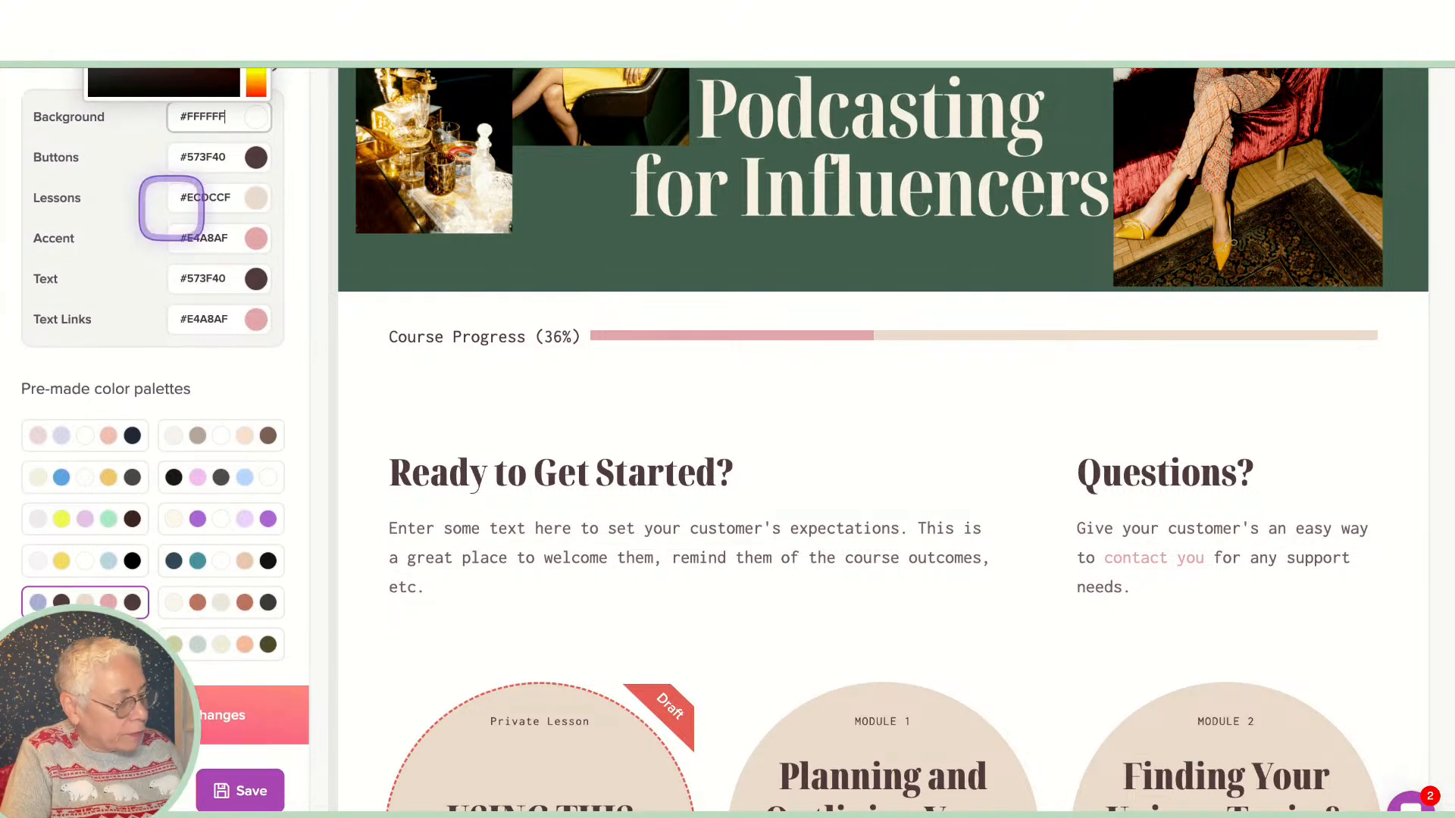
scroll(171, 207, "up", 3)
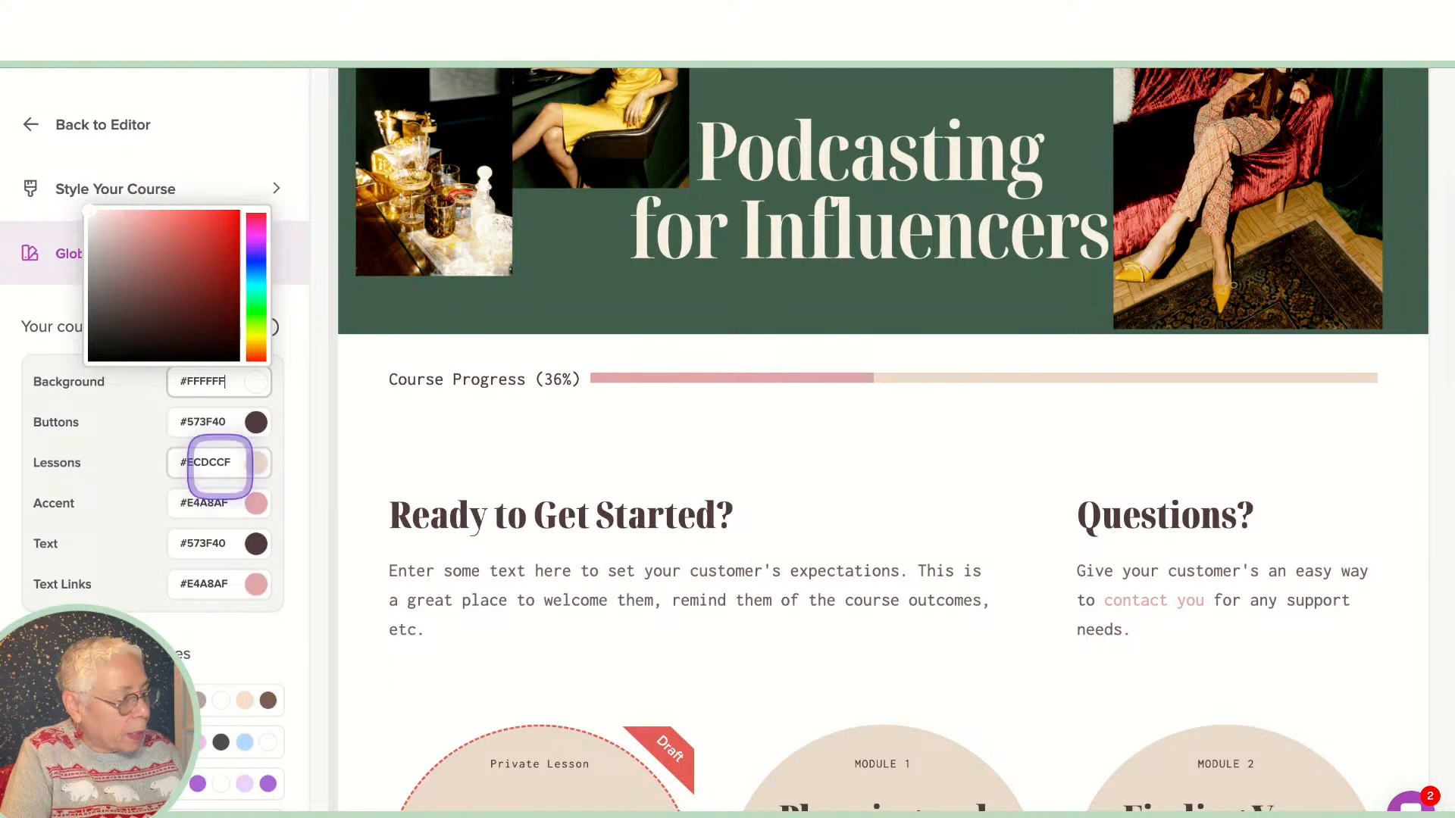
Step: Return to the course editor, discarding the unsaved palette changes, and open the course's Global Font Palette
left_click(208, 106)
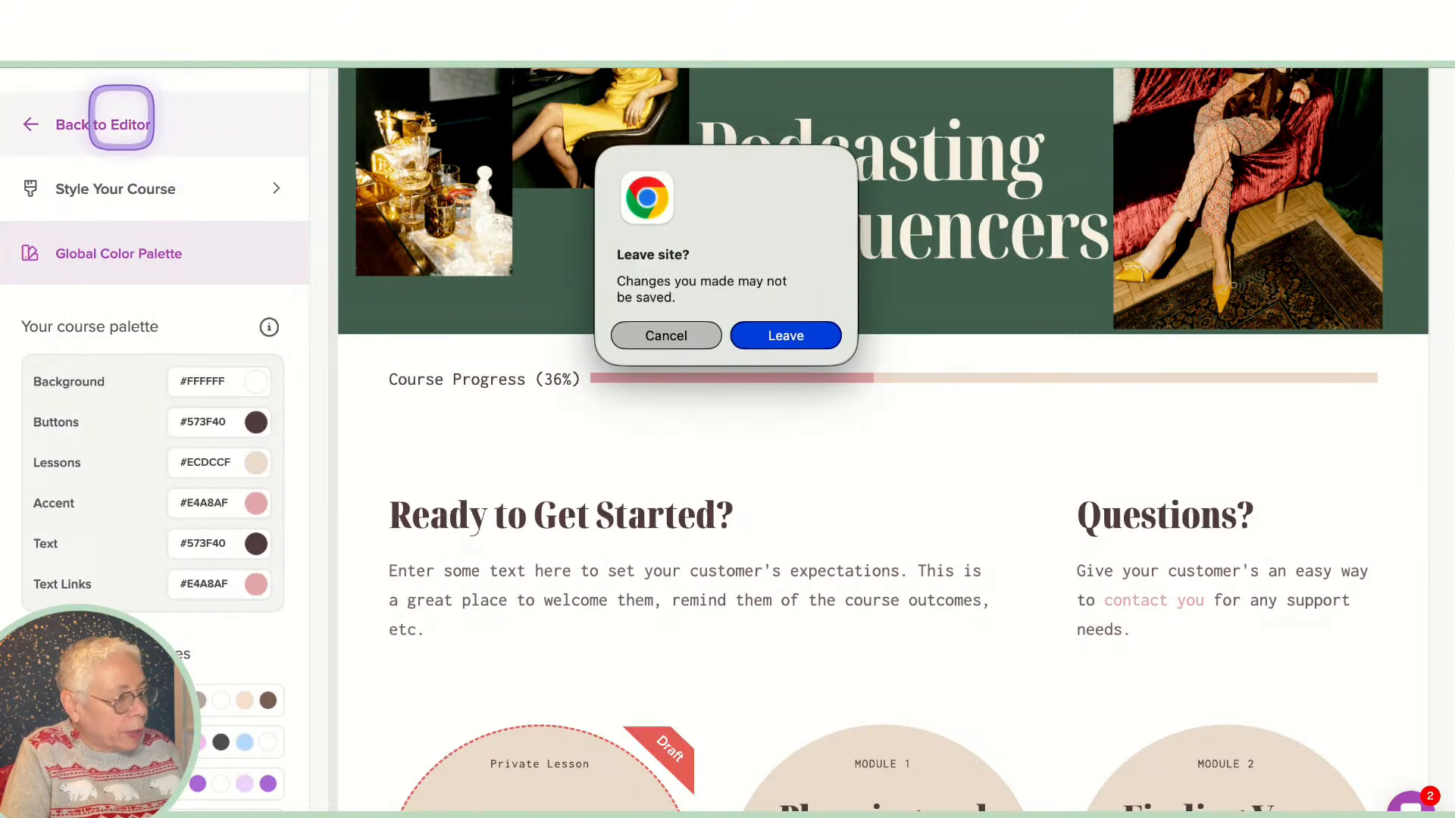
left_click(765, 330)
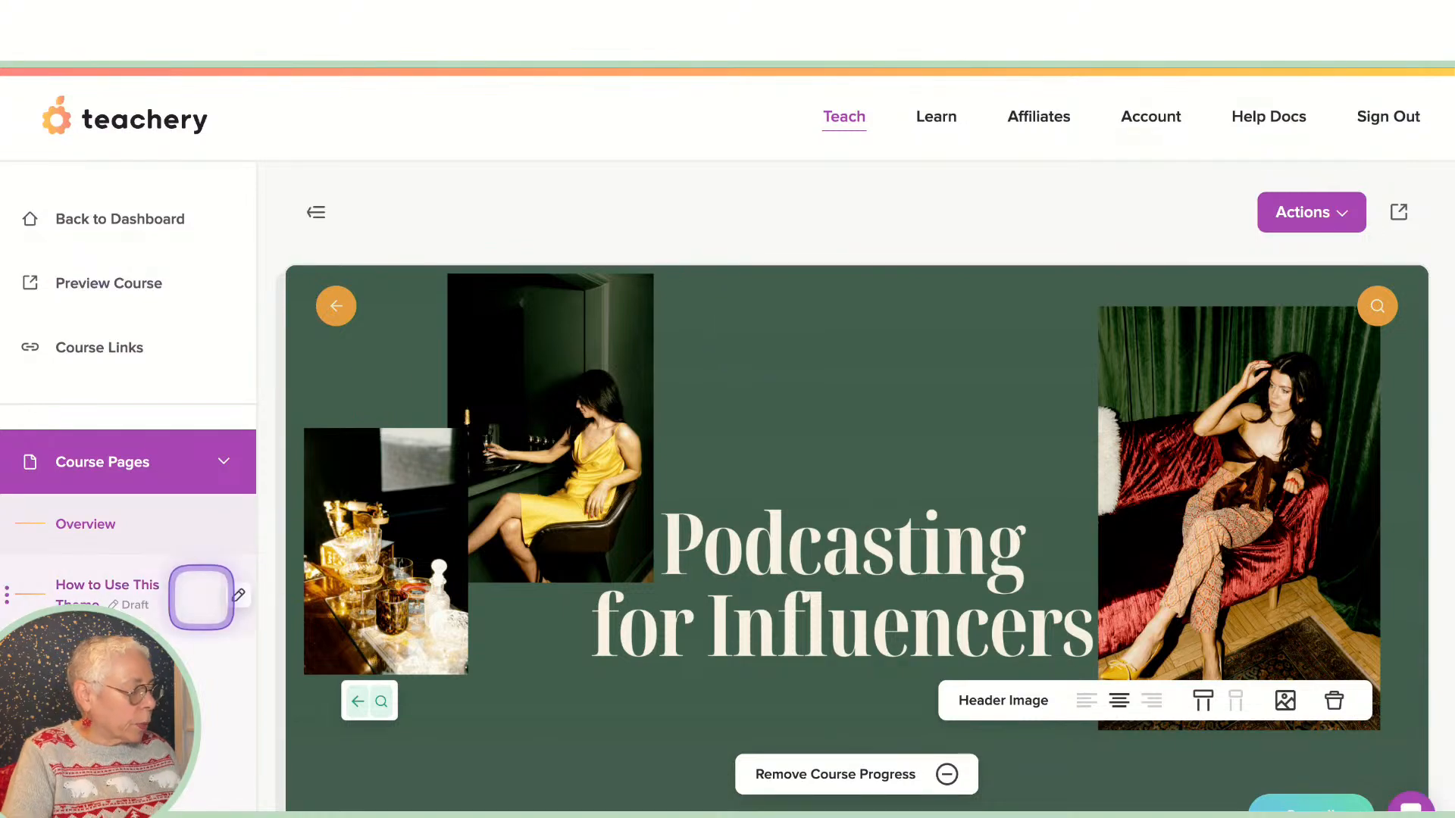
scroll(201, 598, "down", 20)
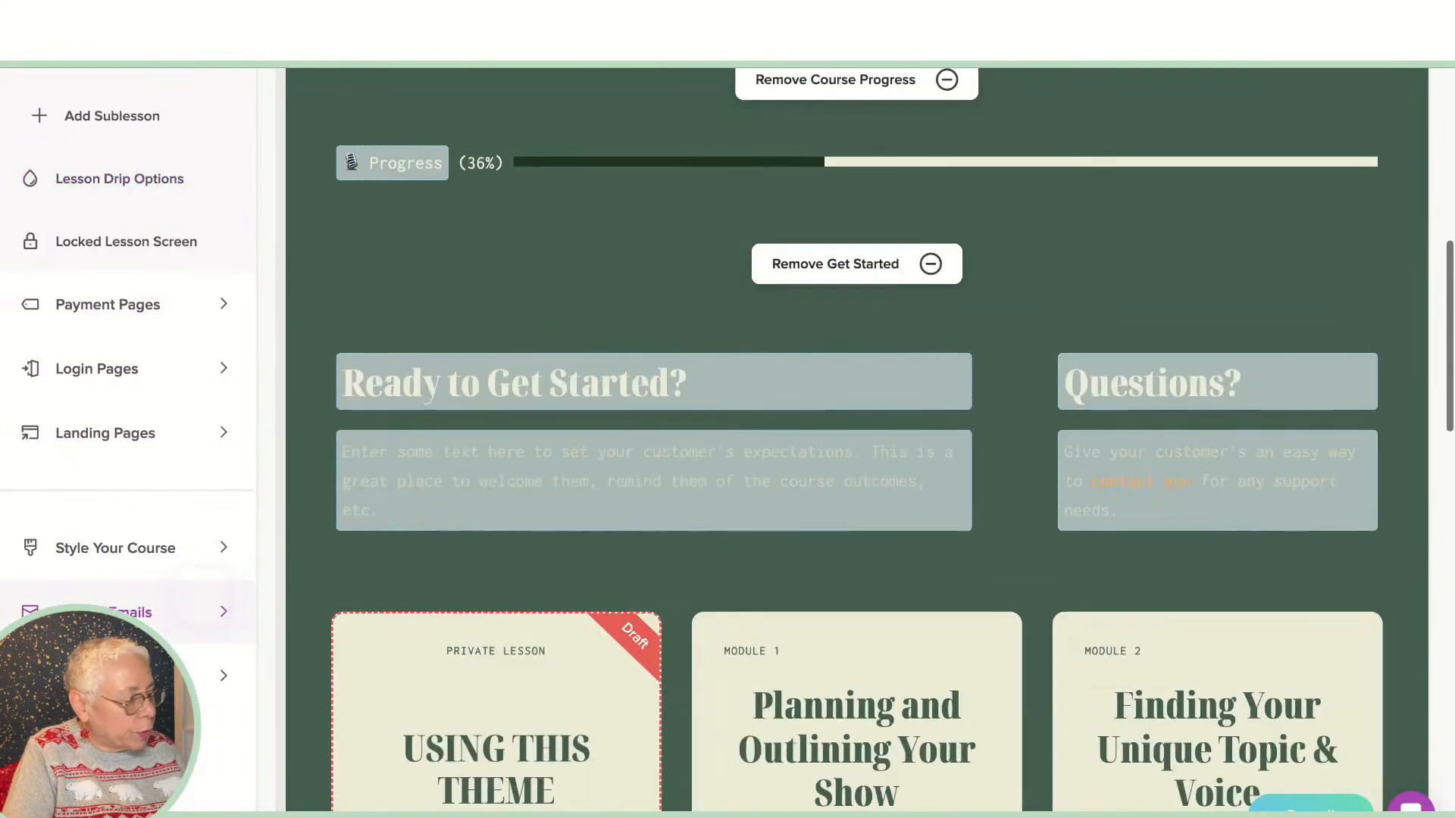
left_click(144, 551)
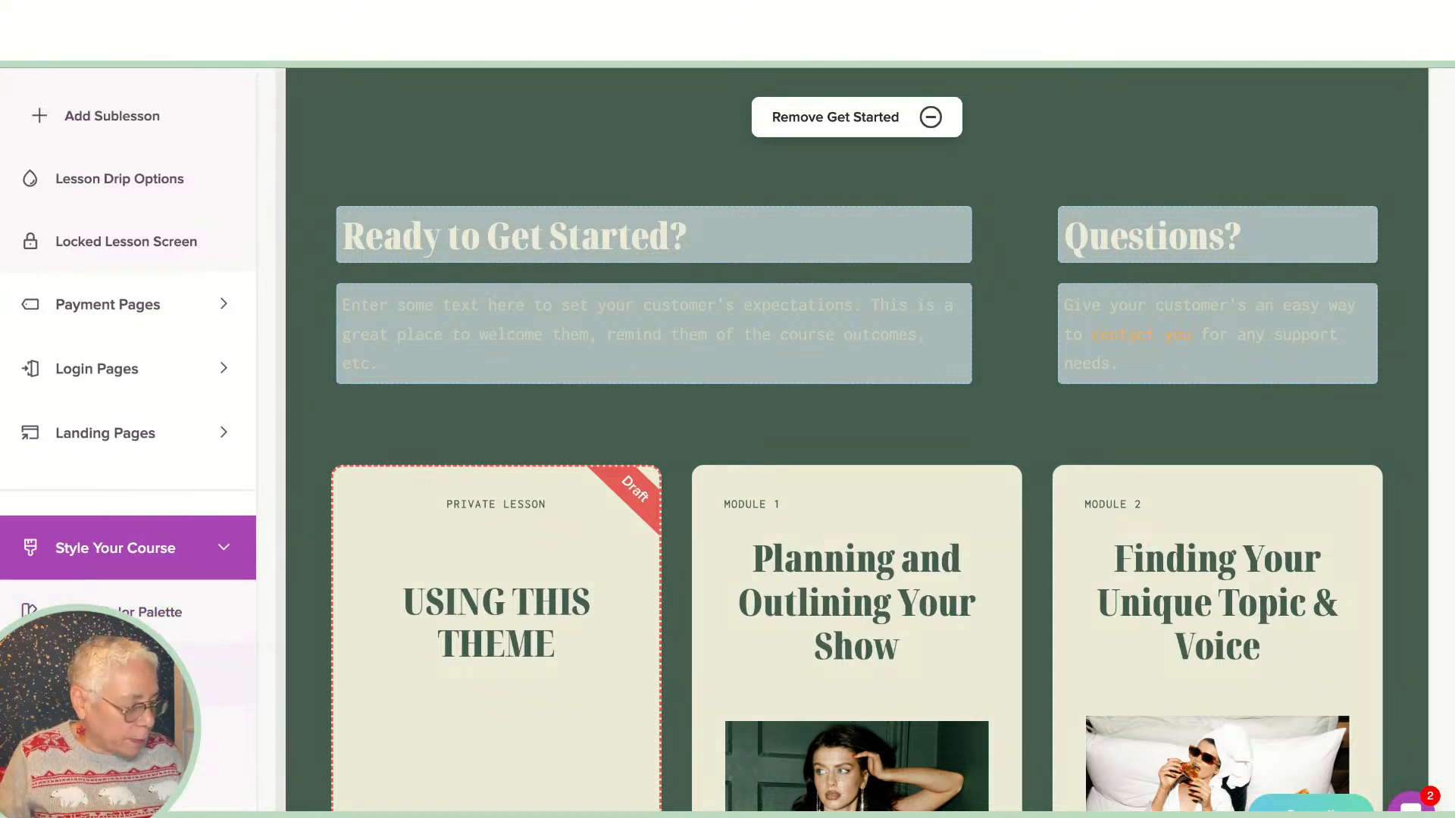
left_click(144, 673)
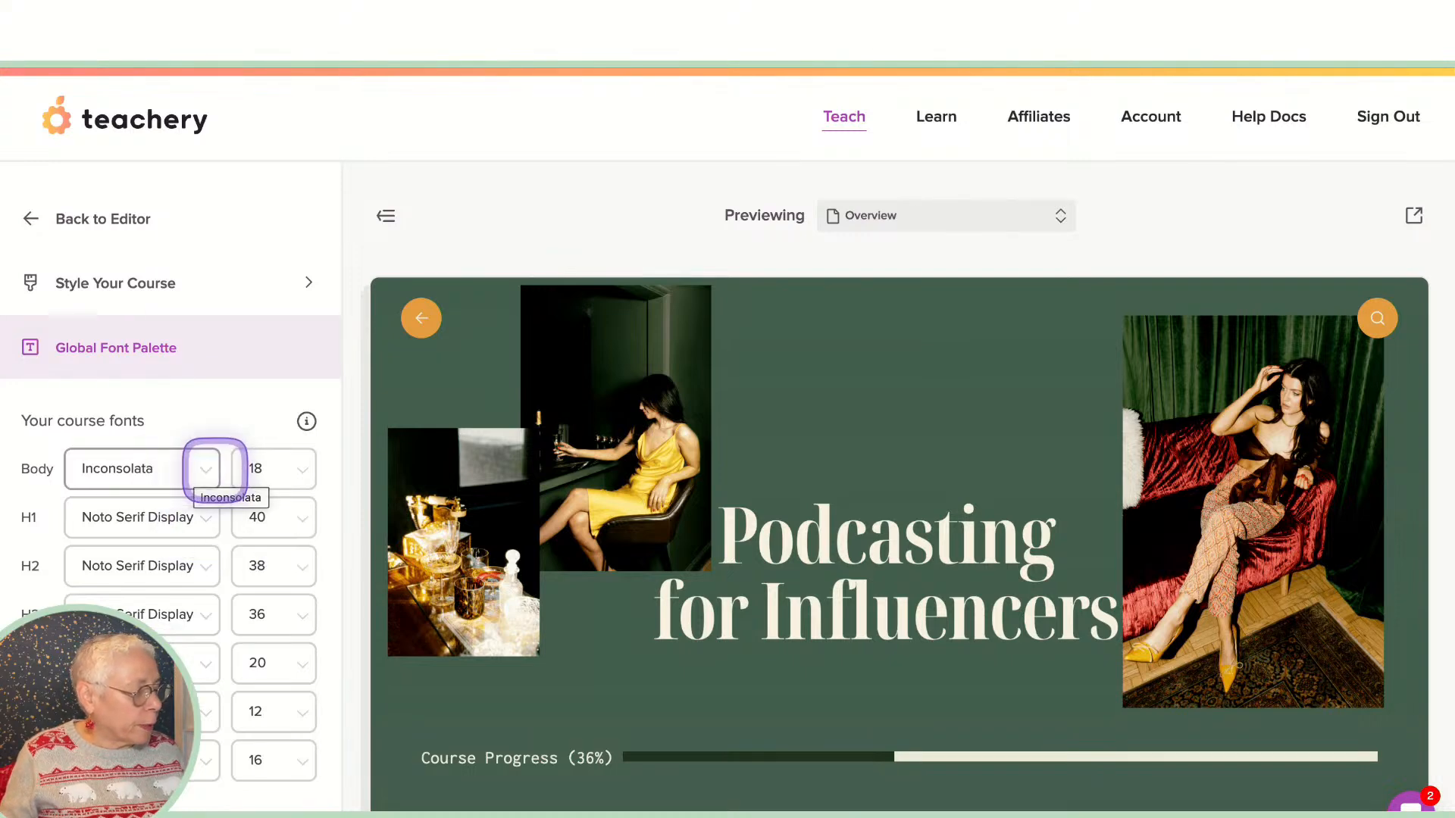
Step: Look through the available fonts for the Body text and close the list without choosing another one
left_click(206, 469)
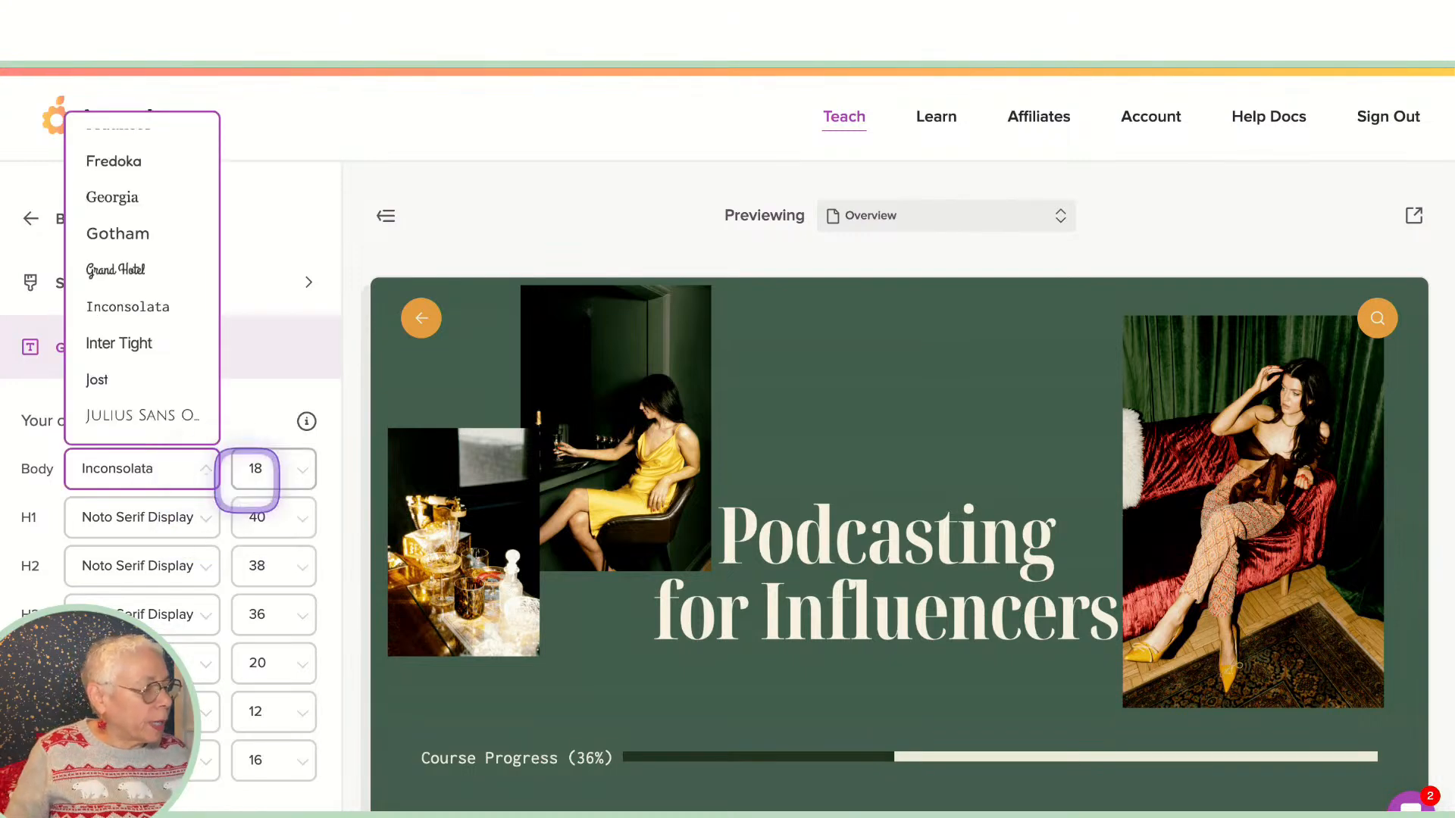
scroll(97, 376, "down", 3)
scroll(111, 372, "down", 10)
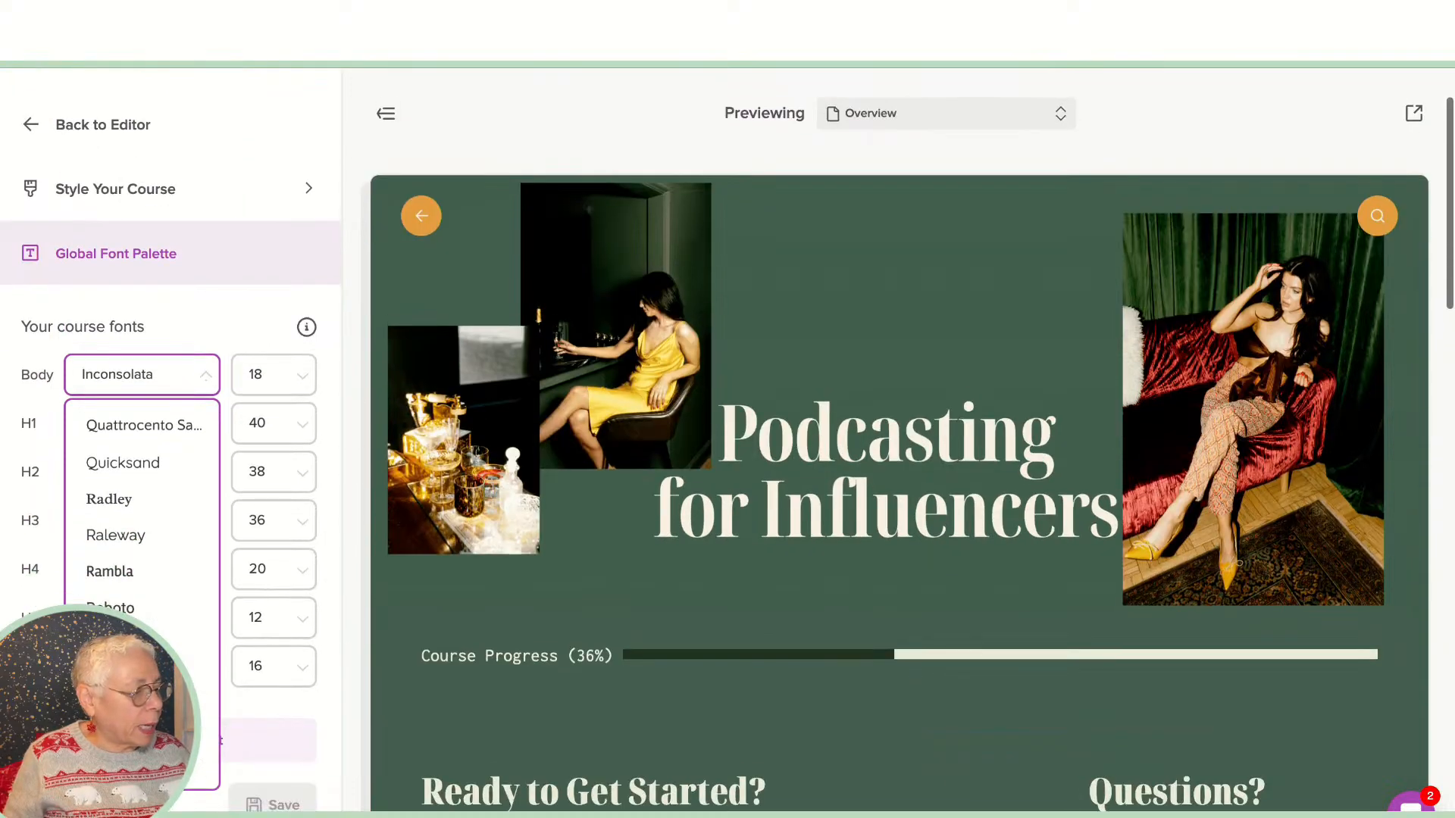
left_click(215, 265)
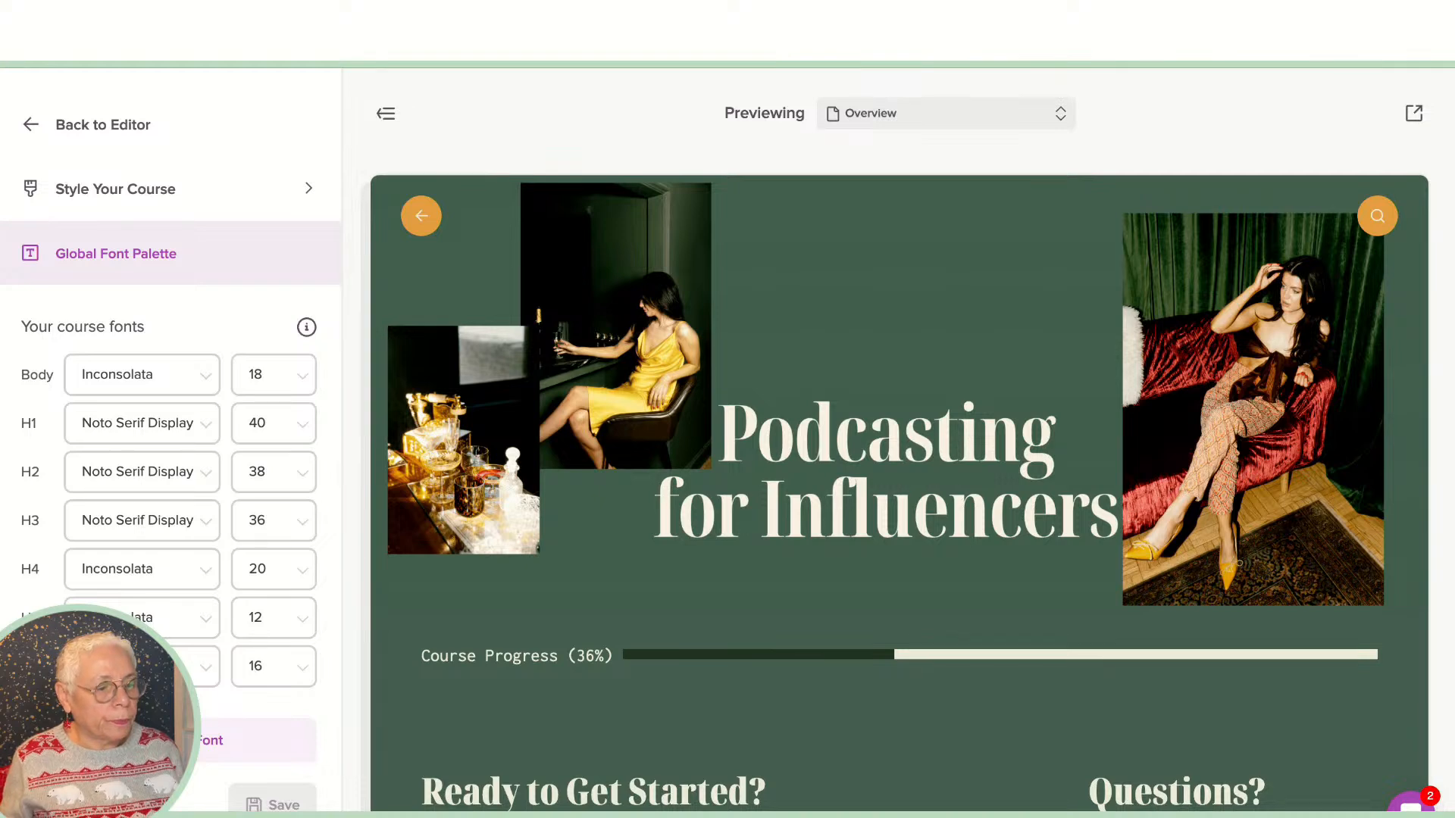
Step: Search the web for google fonts in a new browser tab, open the Google Fonts site and browse its font families
key("super+t")
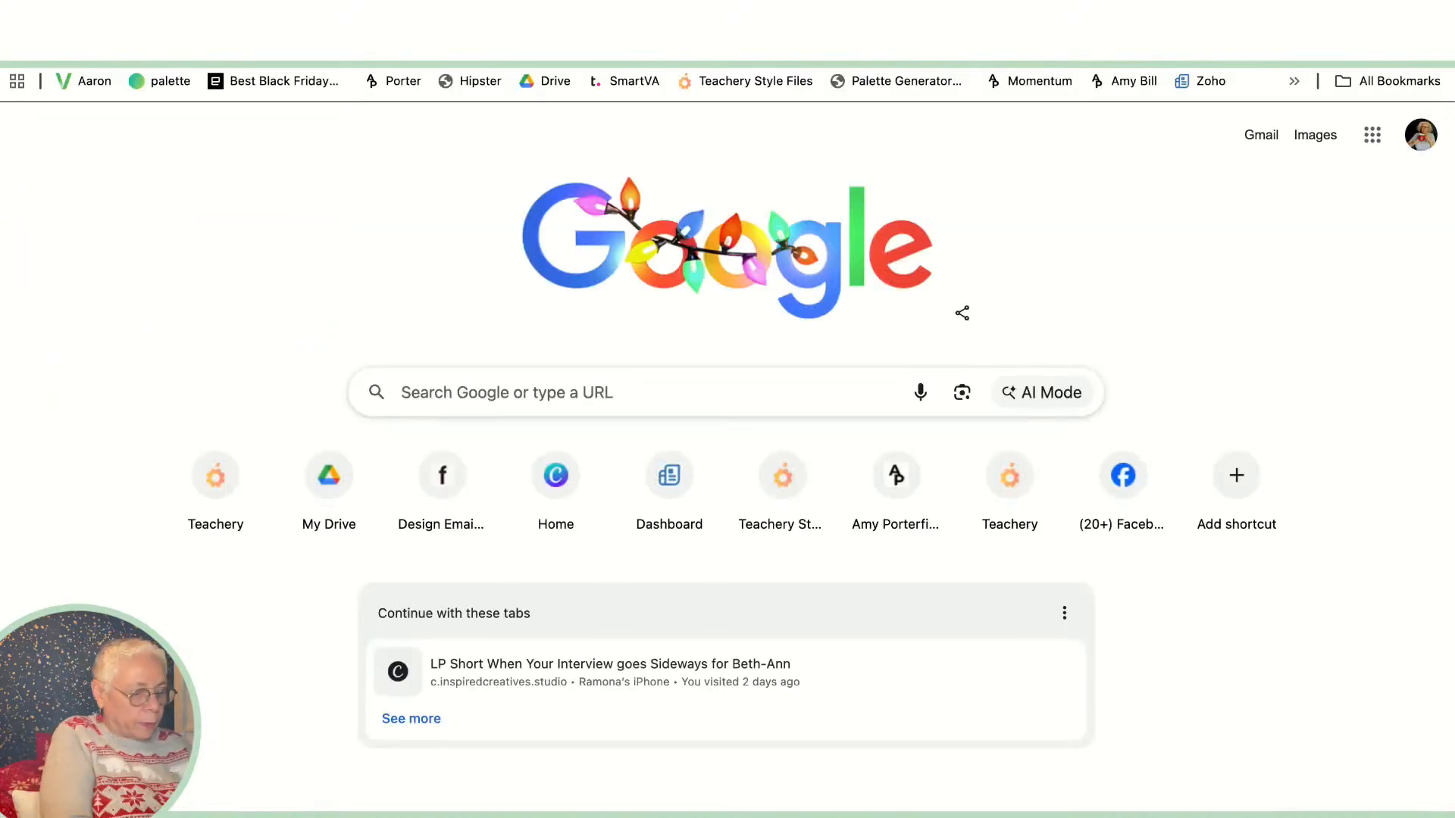
type("google")
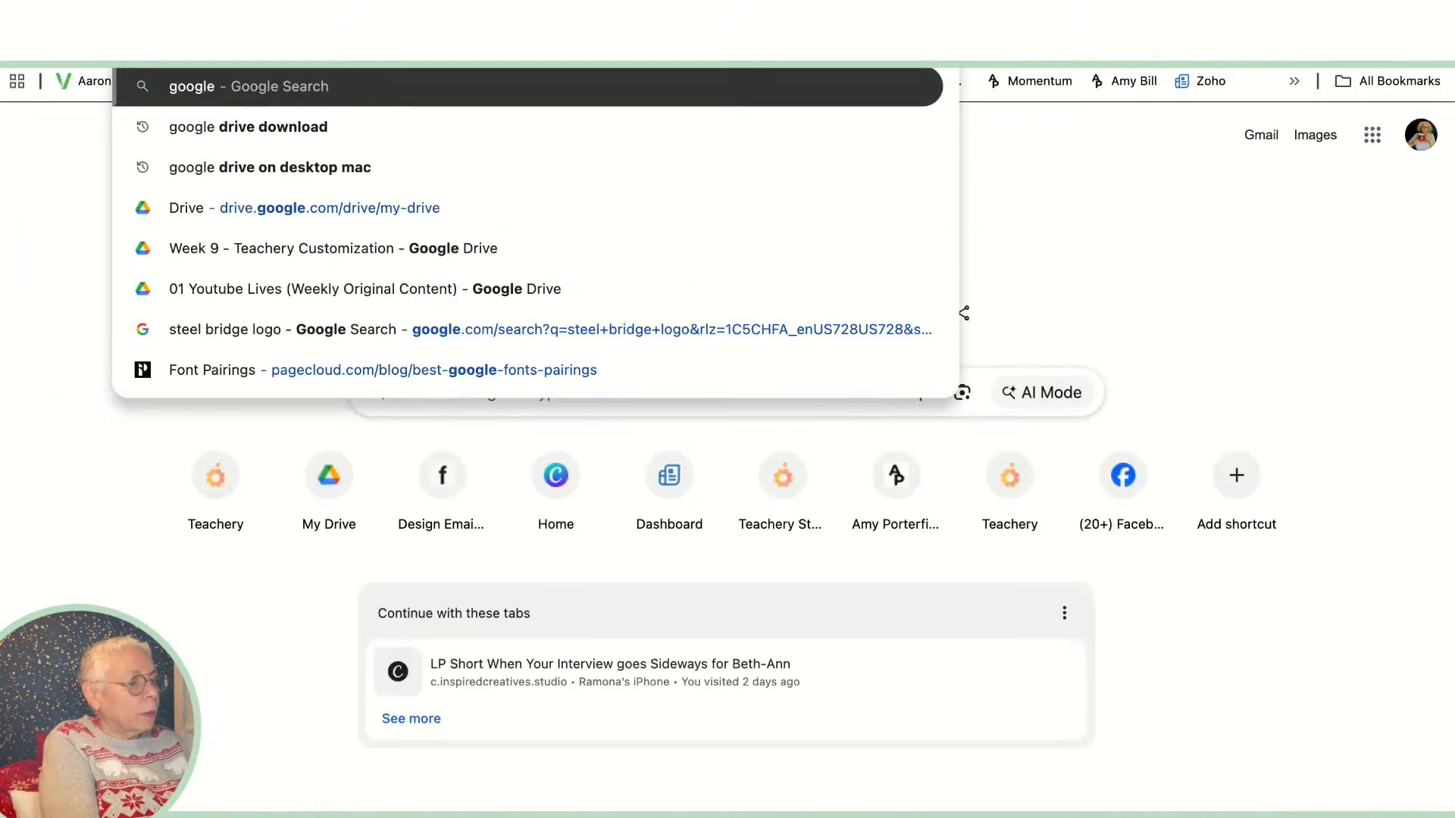
type(" fonts")
key("Return")
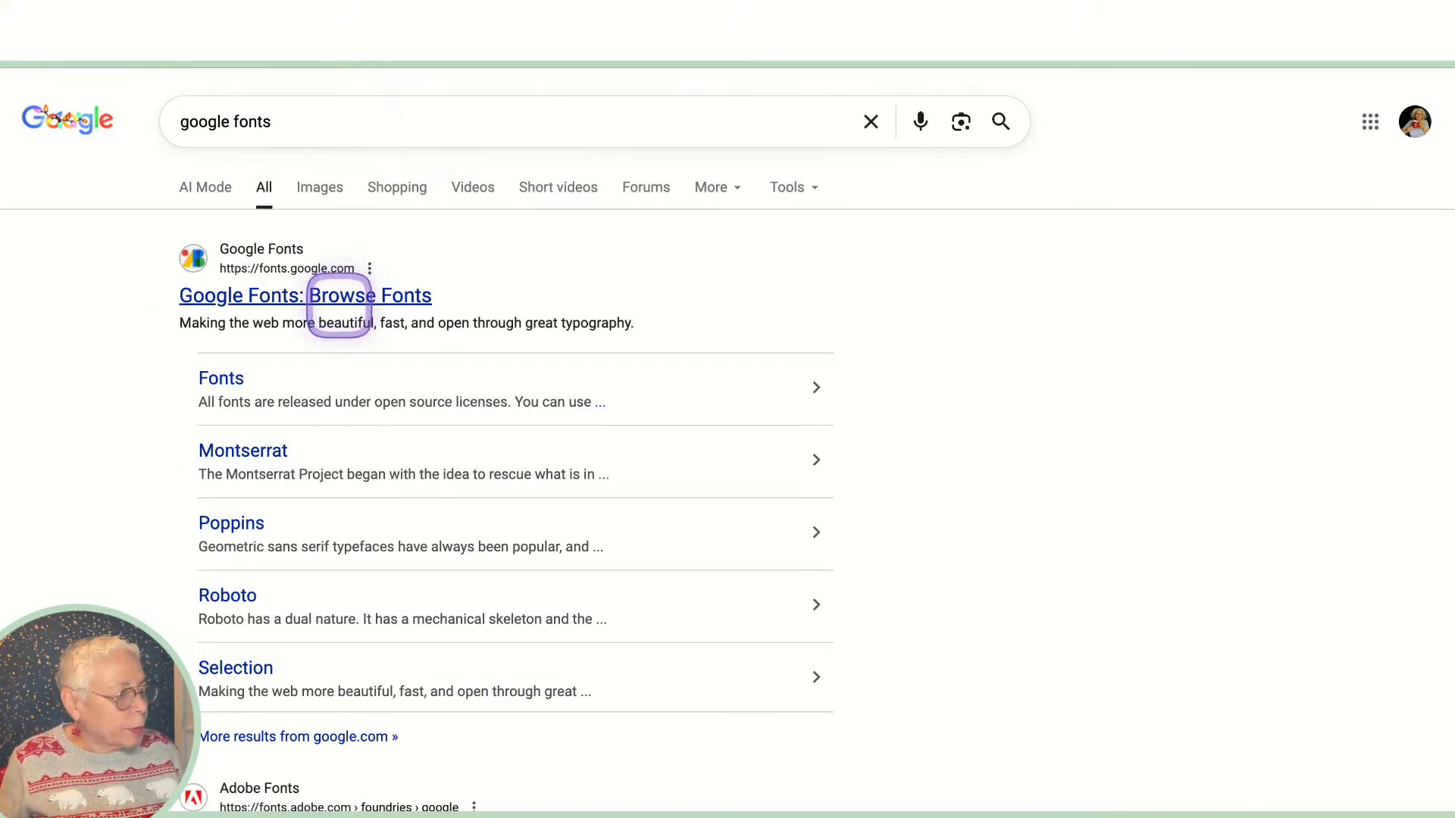
left_click(339, 297)
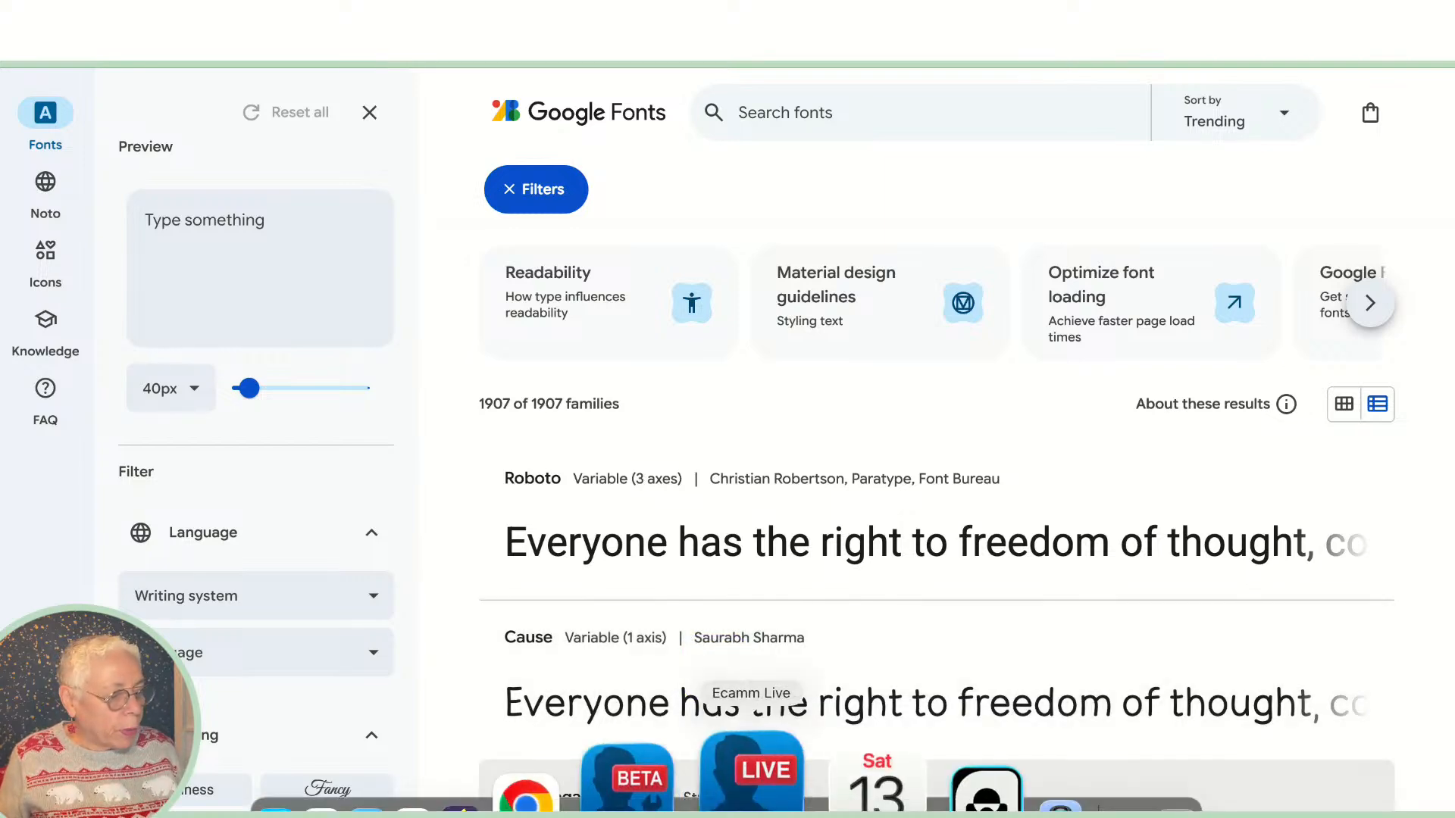
scroll(637, 608, "down", 4)
scroll(637, 608, "down", 3)
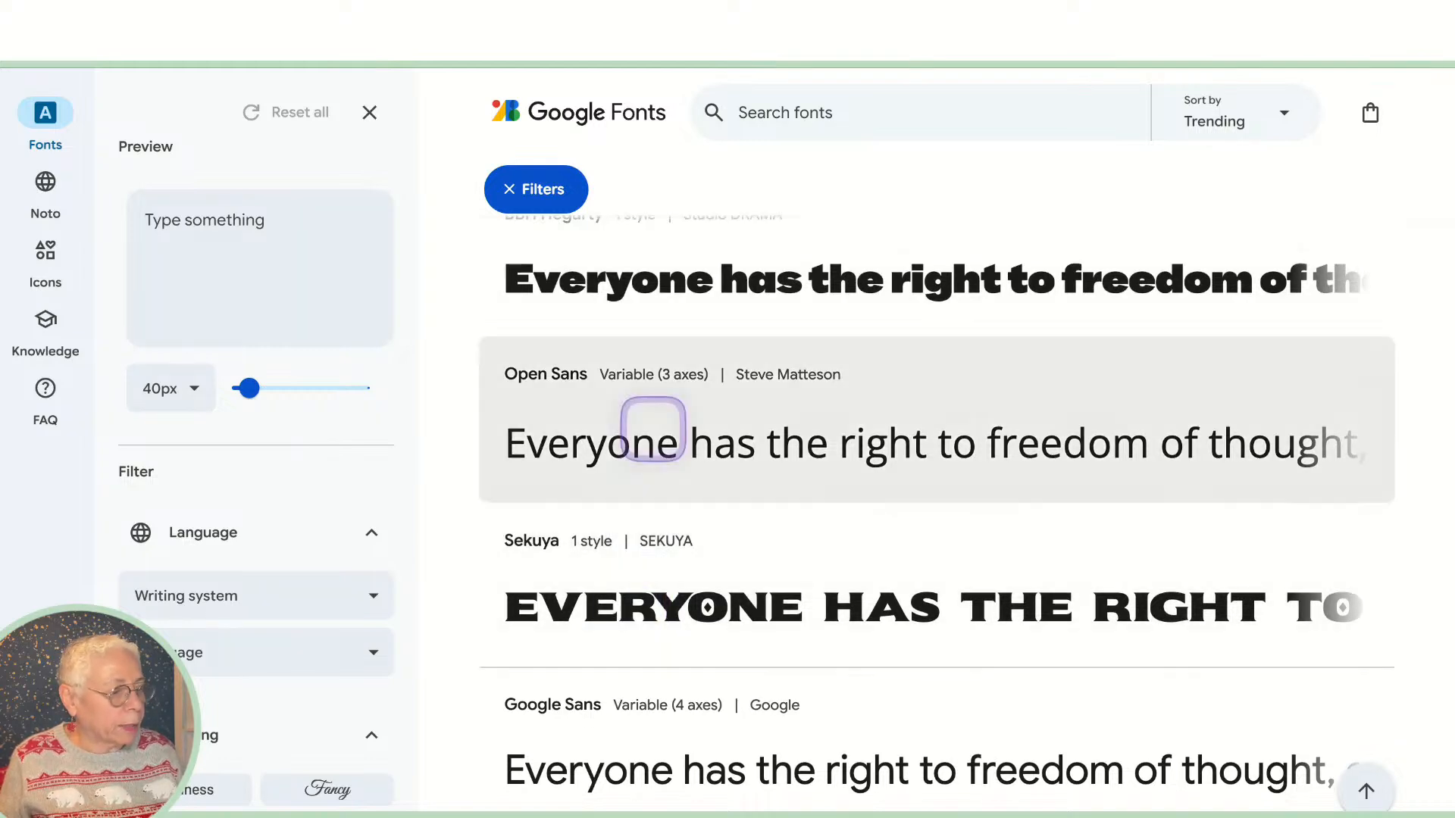
scroll(898, 758, "down", 4)
scroll(897, 758, "down", 1)
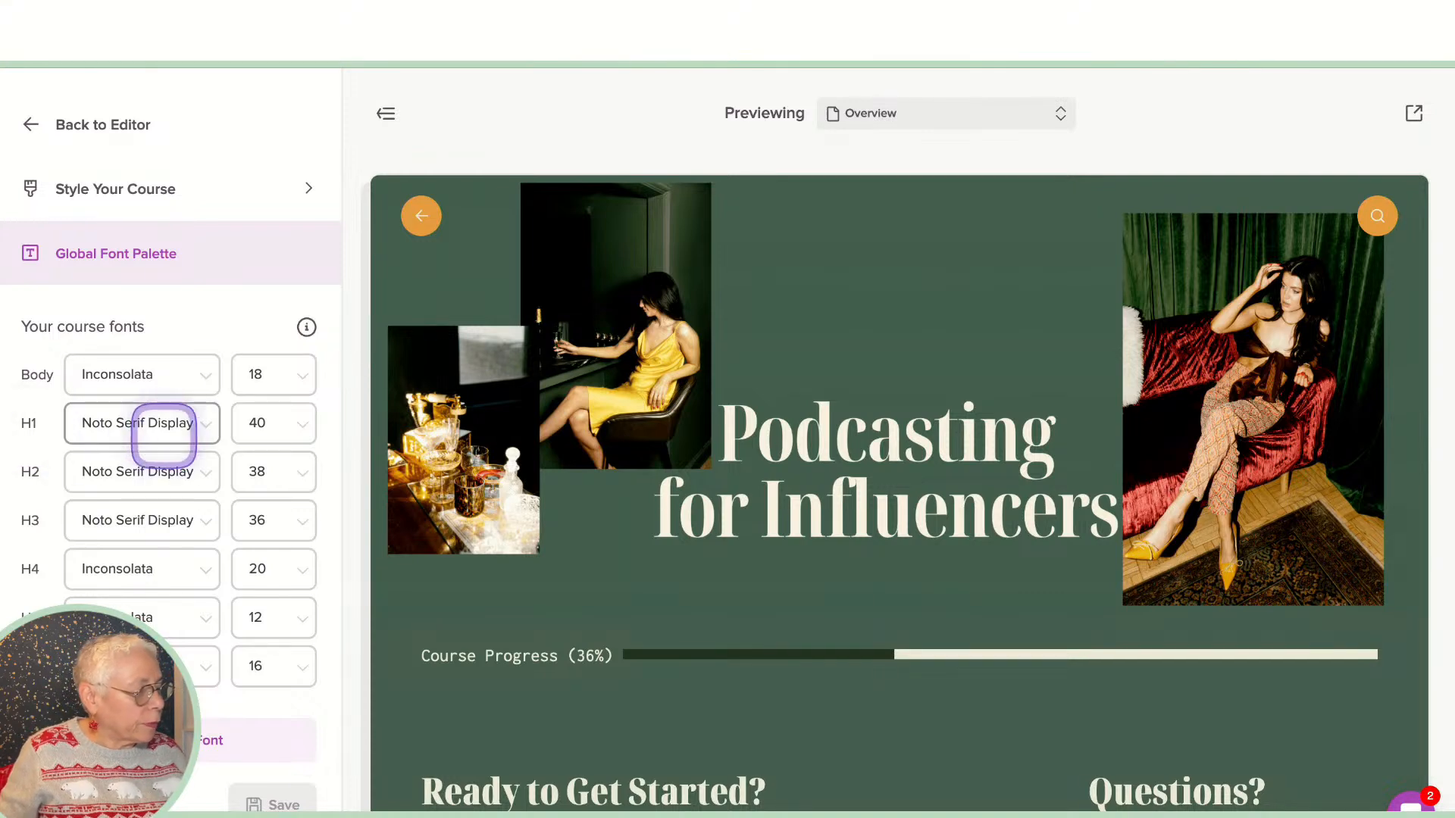
Step: Set the course's H1 font to Arial and save the font palette
left_click(172, 429)
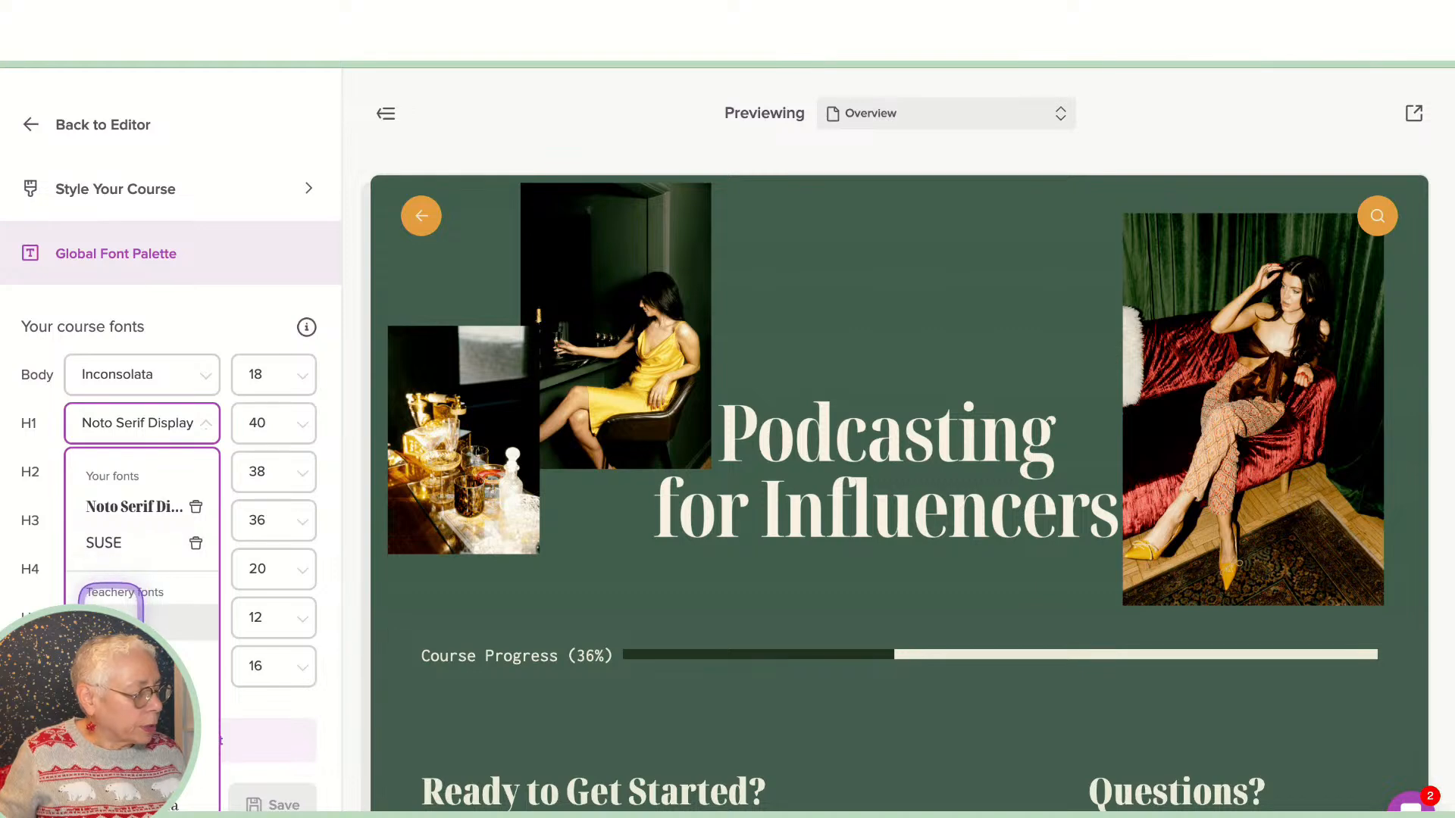
left_click(111, 614)
left_click(121, 616)
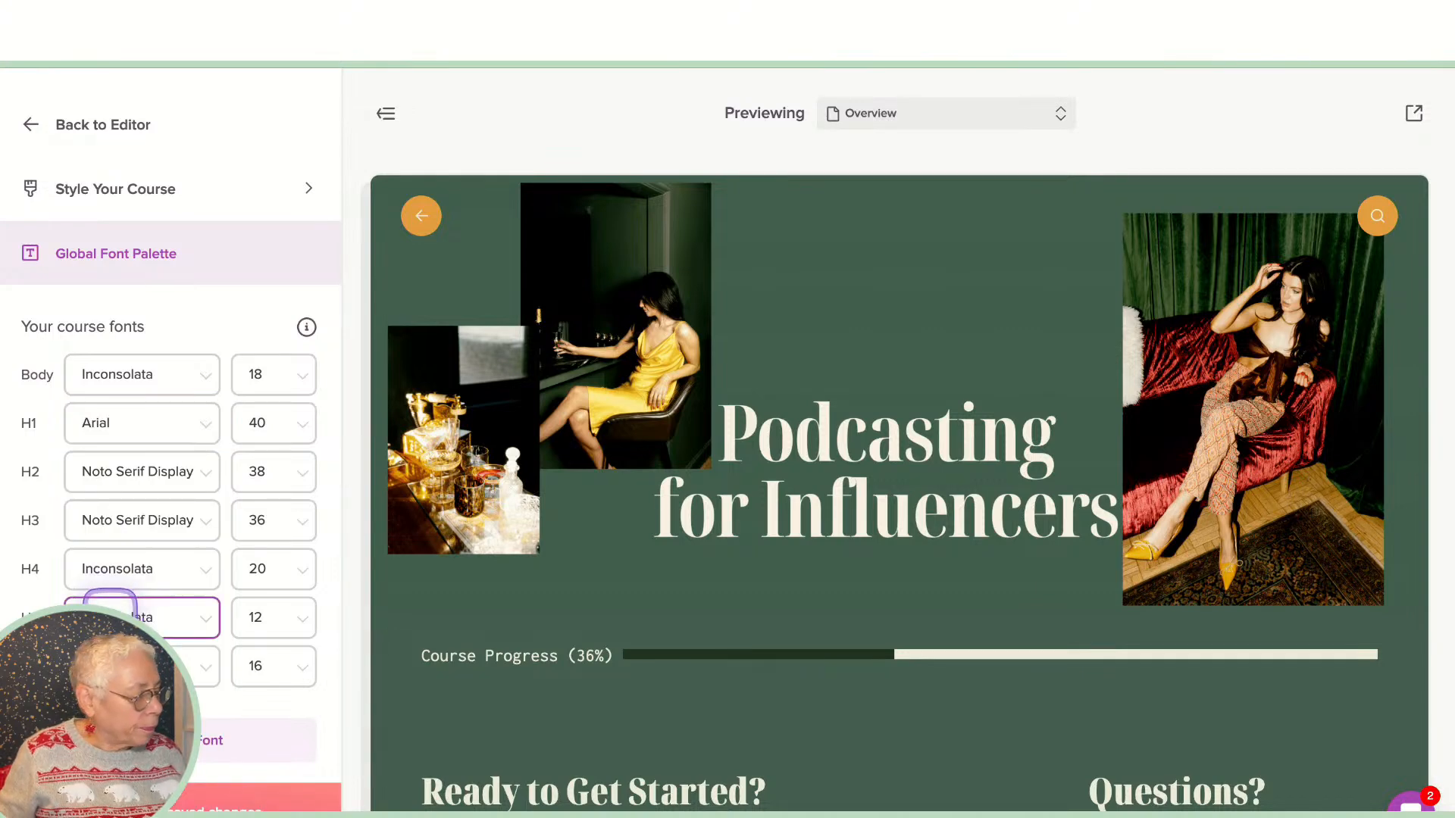
scroll(140, 613, "down", 3)
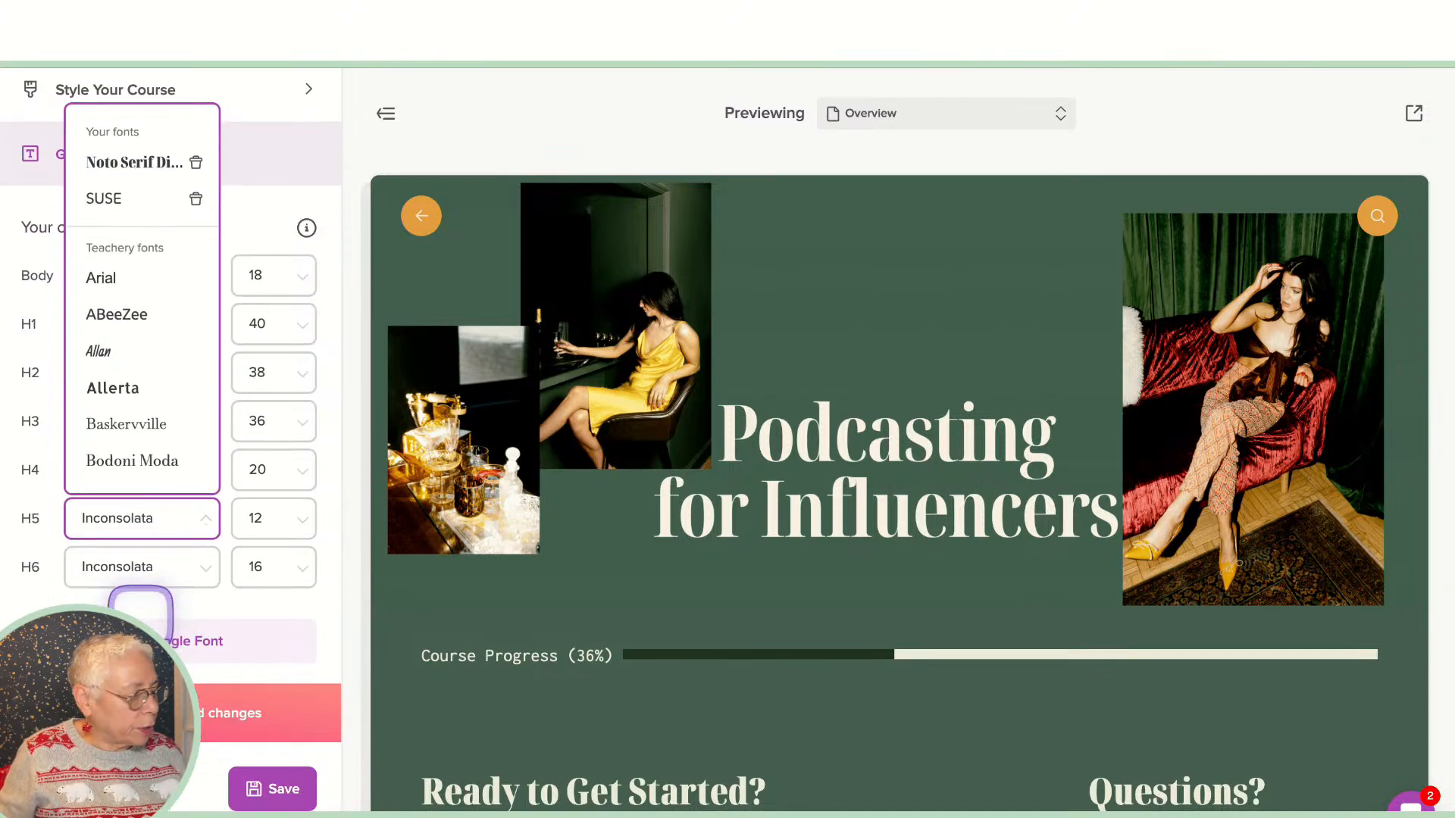
left_click(271, 698)
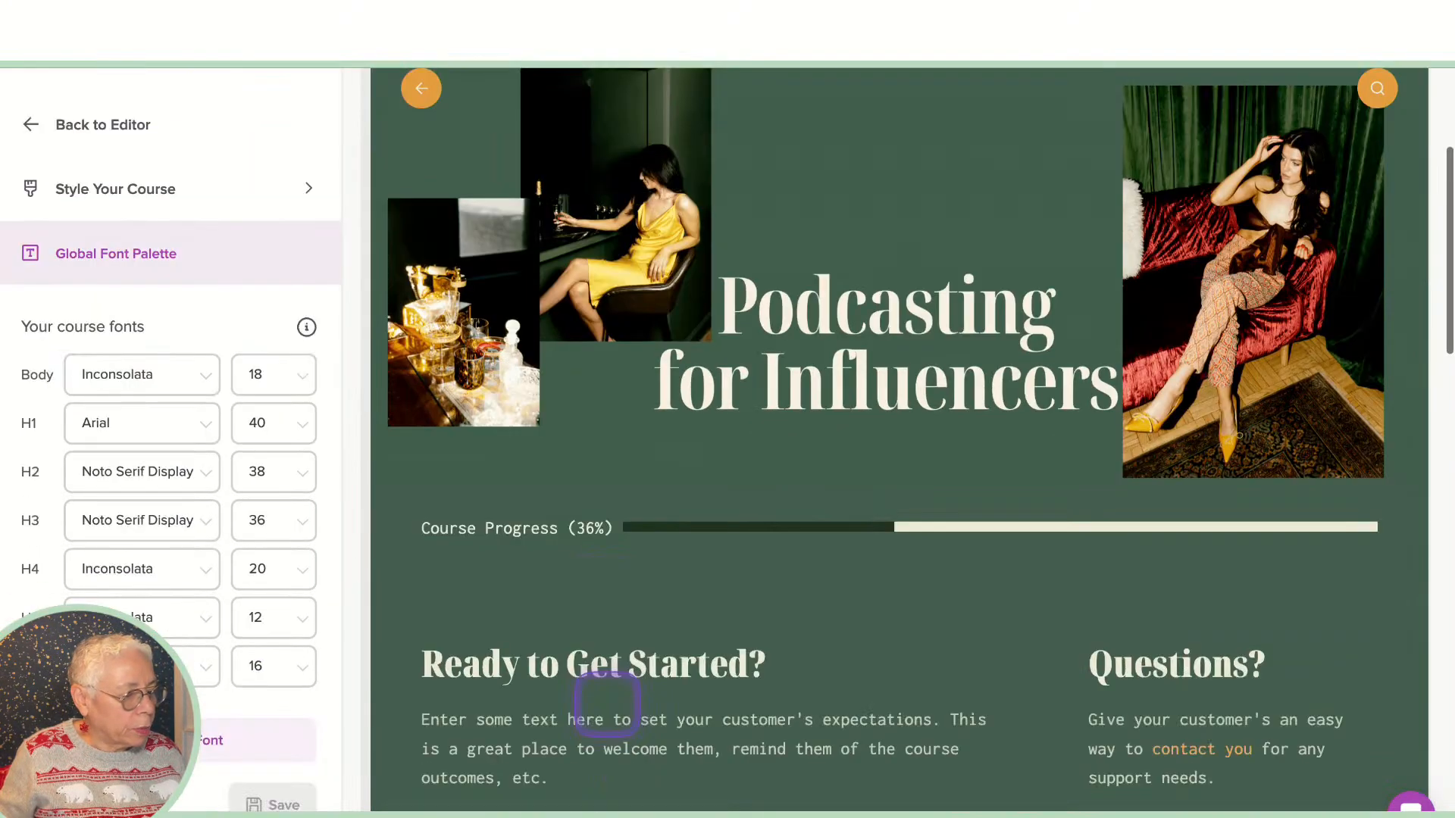
Step: Check the fonts of the headings and lesson cards throughout the Overview preview
scroll(607, 701, "down", 10)
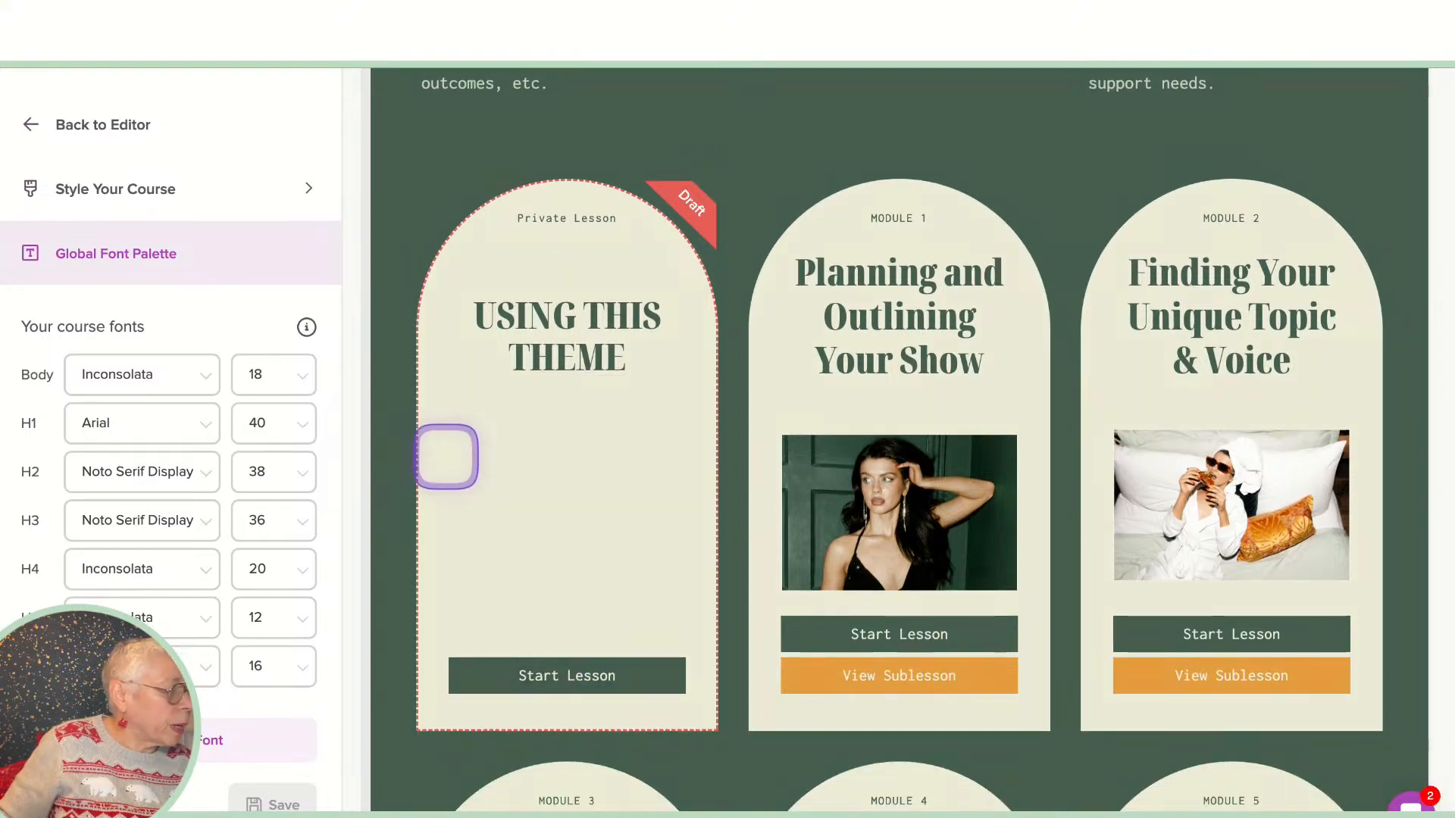
scroll(552, 501, "down", 5)
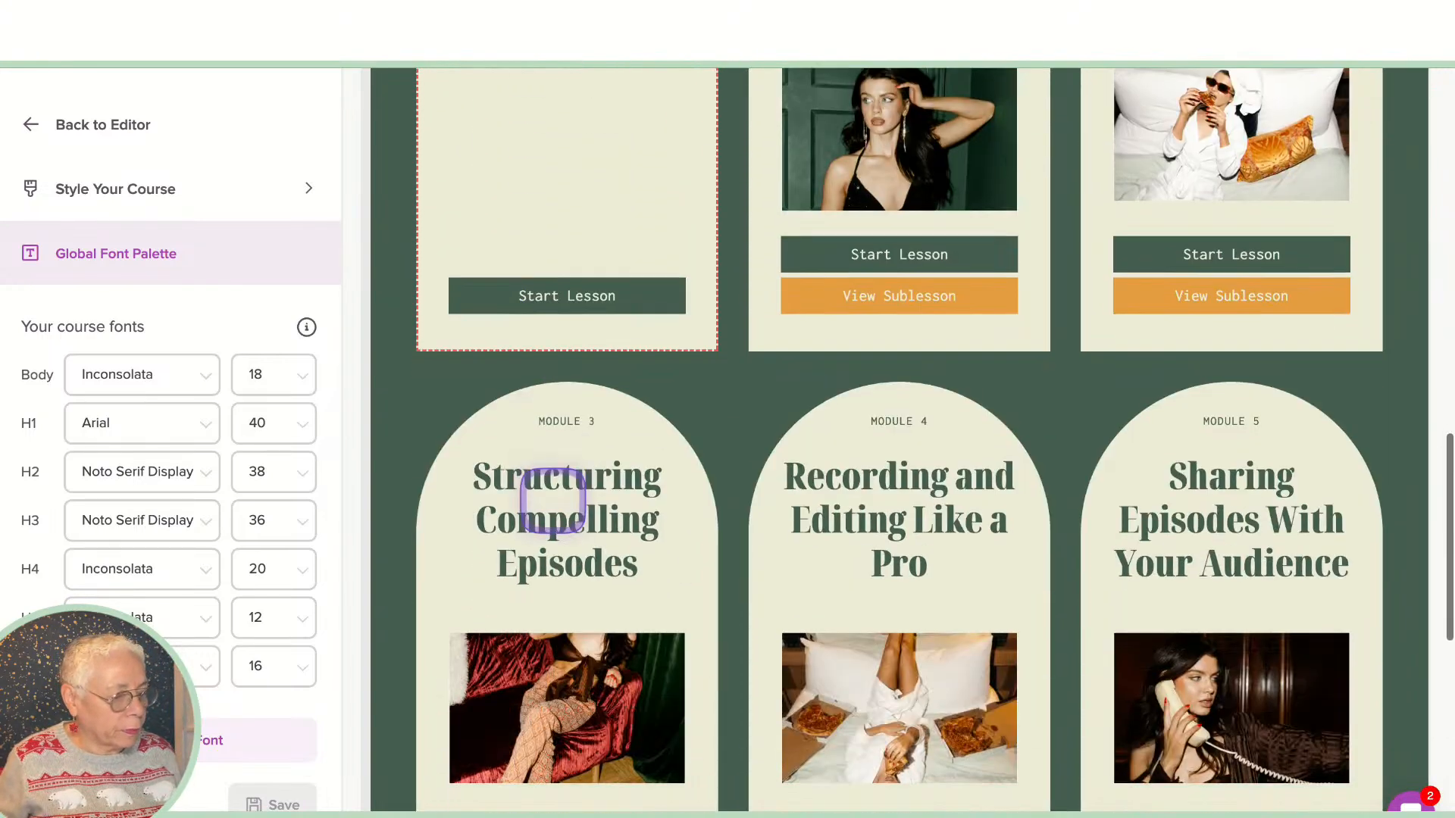
scroll(601, 254, "down", 9)
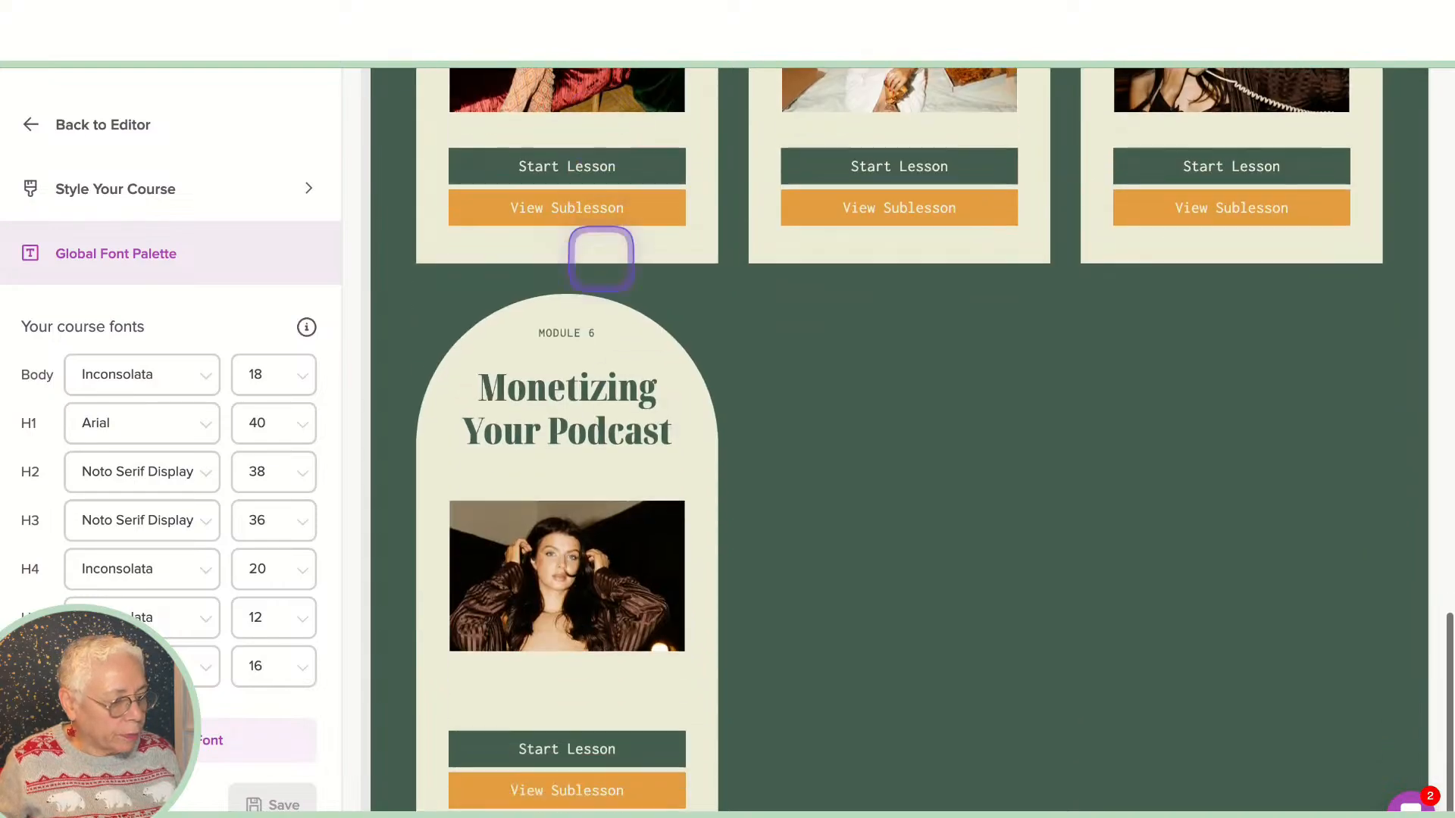
scroll(640, 520, "down", 2)
scroll(640, 521, "up", 12)
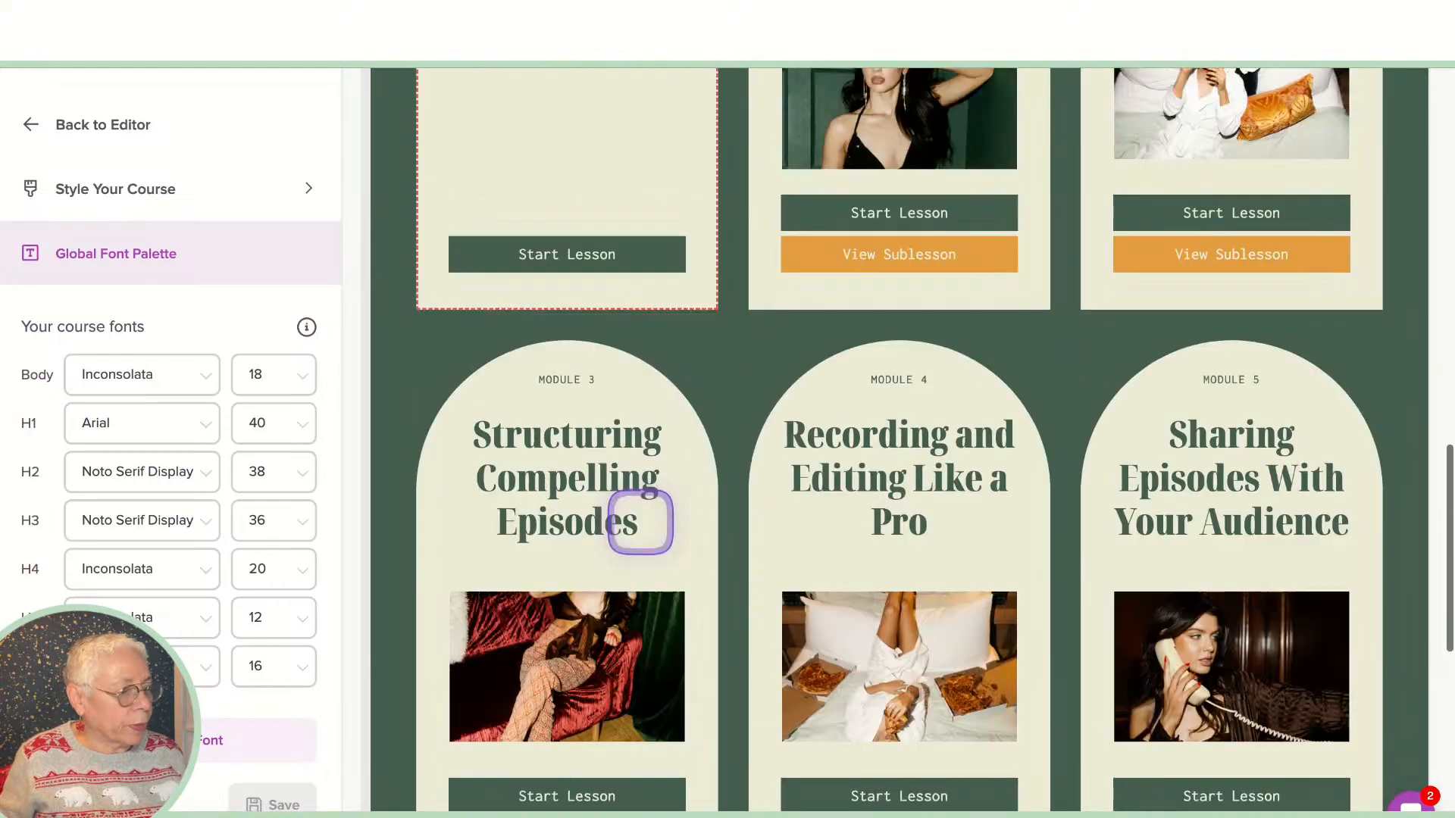
scroll(641, 522, "up", 10)
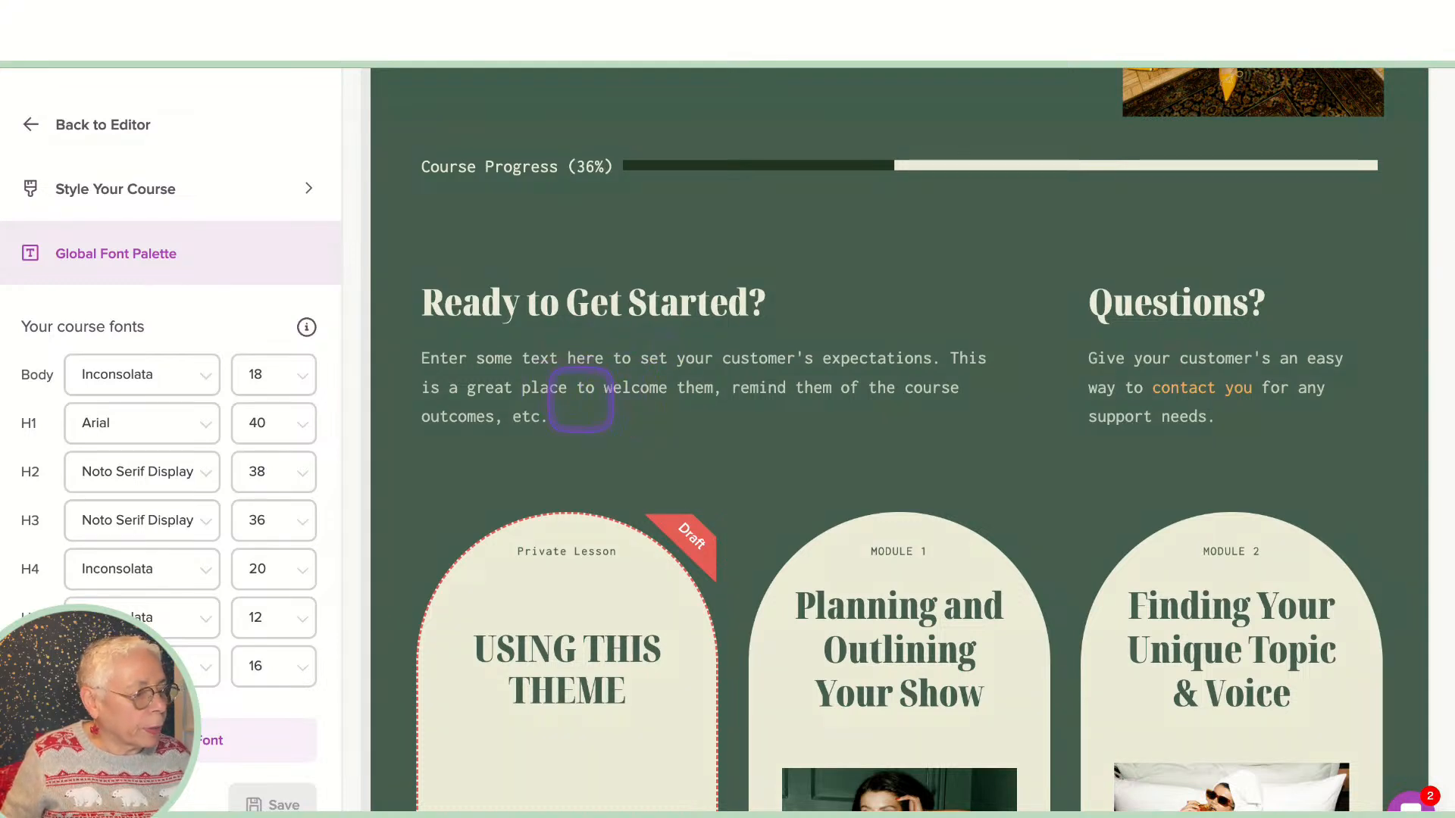
Step: Set the course's H1 font back to Noto Serif Display
left_click(203, 423)
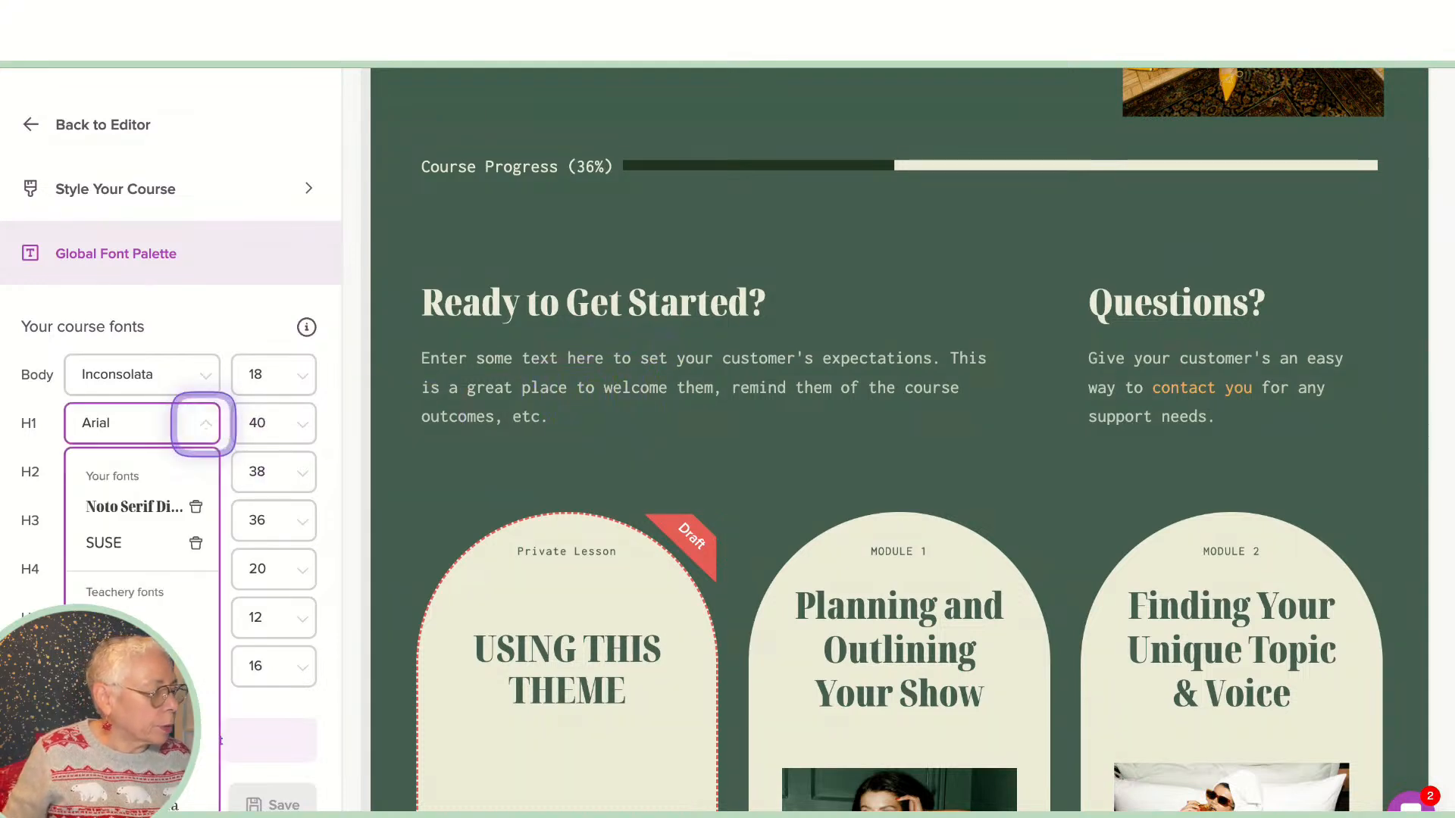
left_click(132, 506)
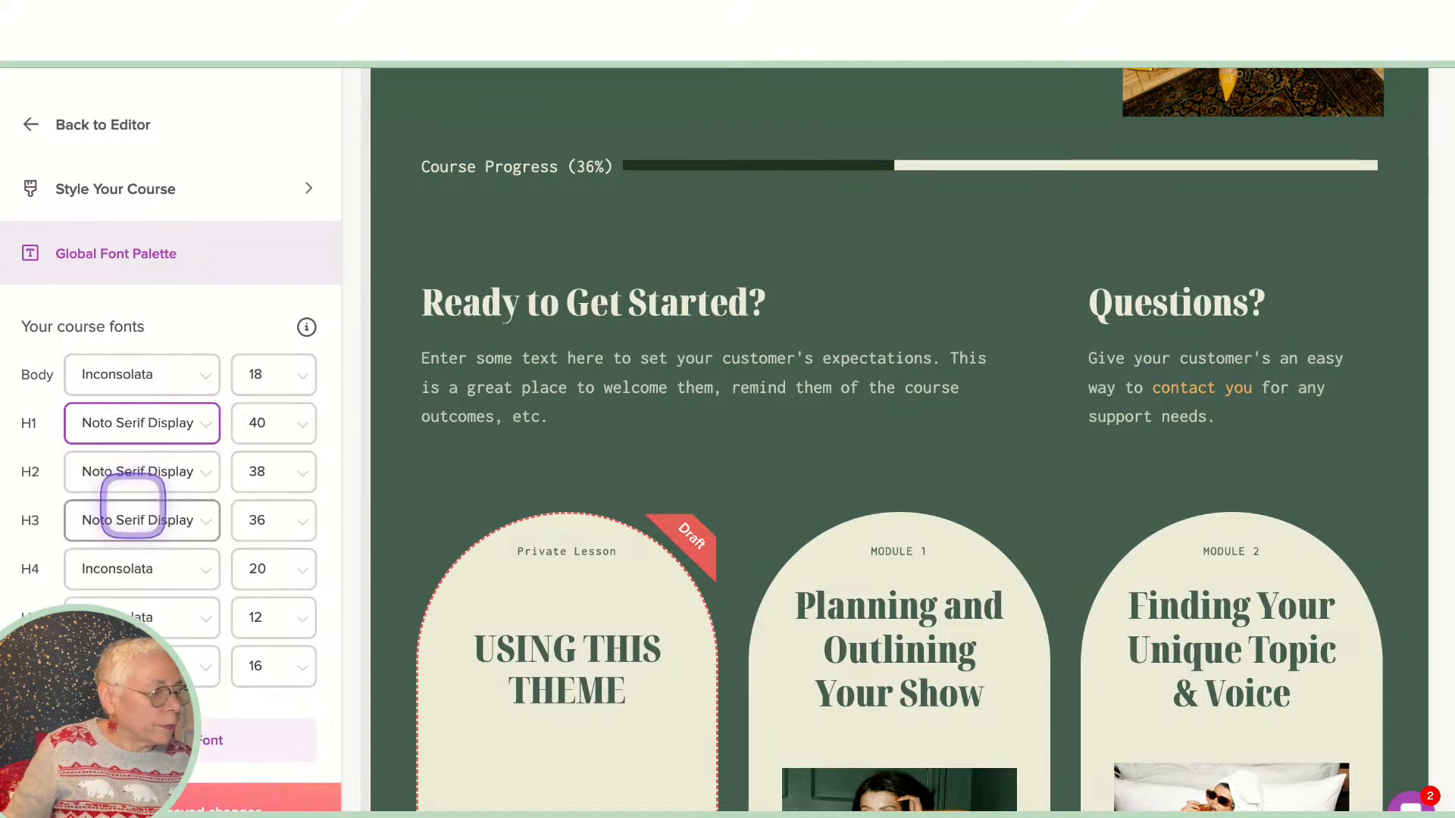
left_click(169, 557)
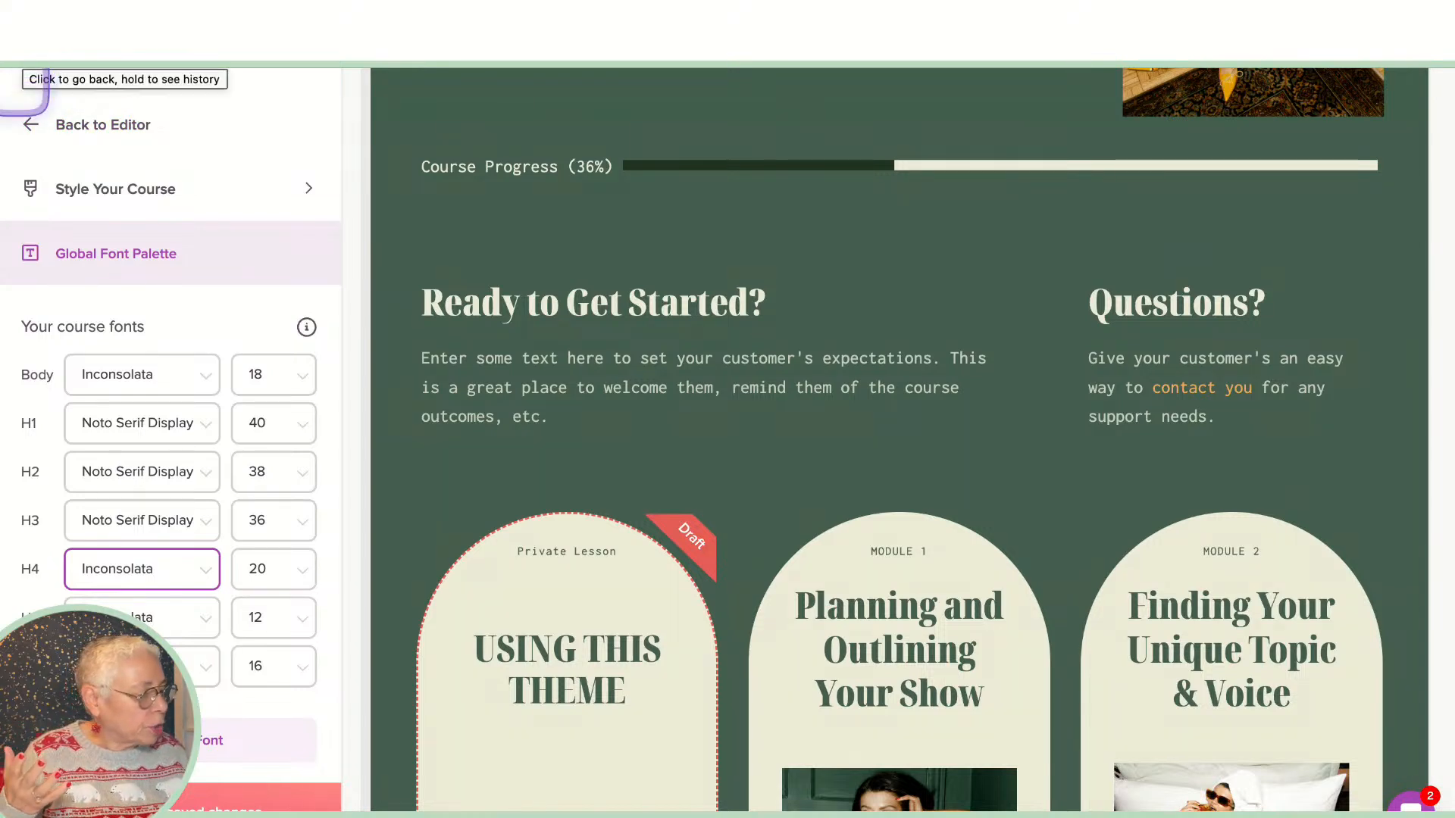
Step: Look through the Style Your Course options and the course font settings for the option to add a Google font
left_click(125, 255)
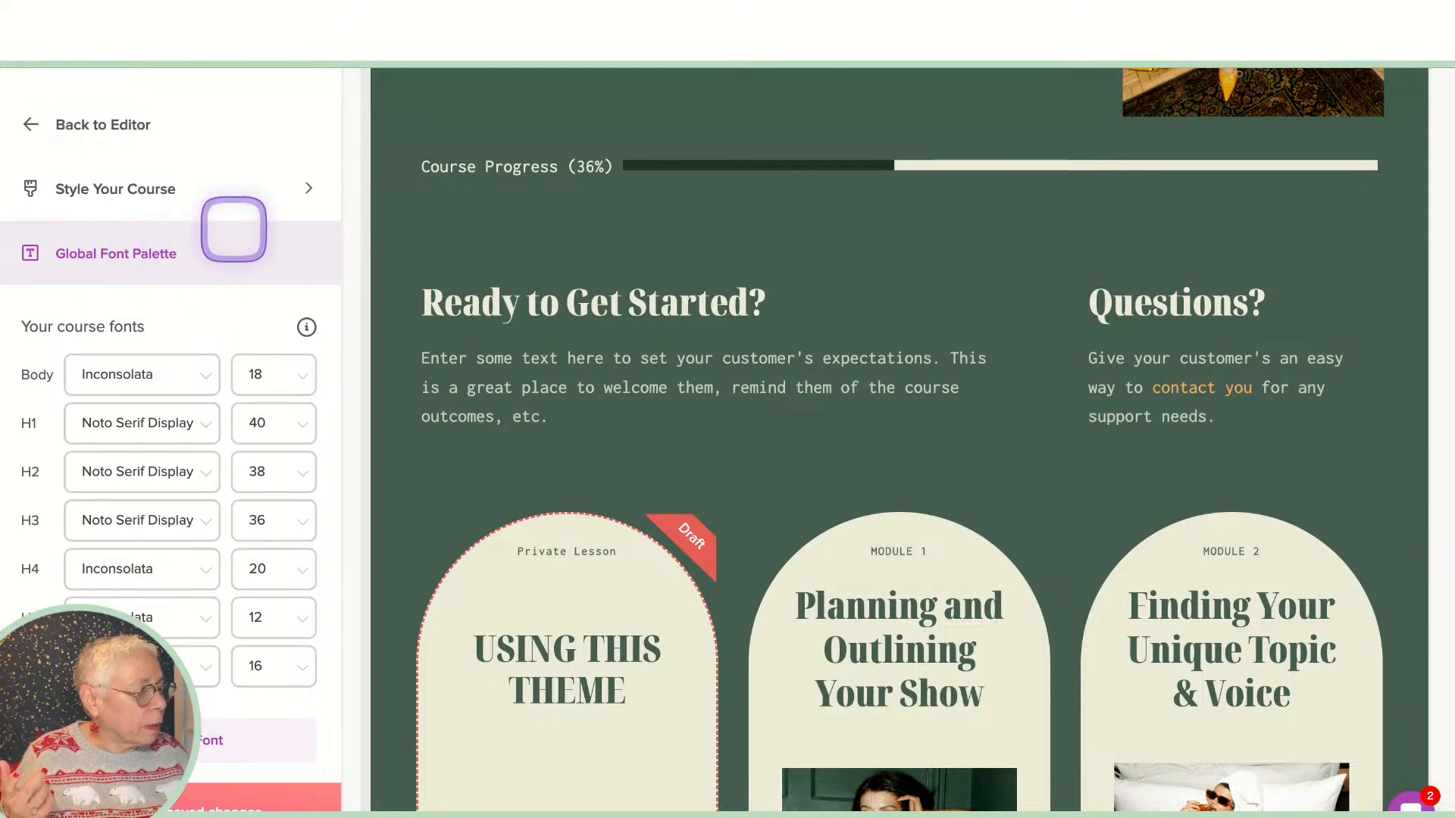
left_click(299, 189)
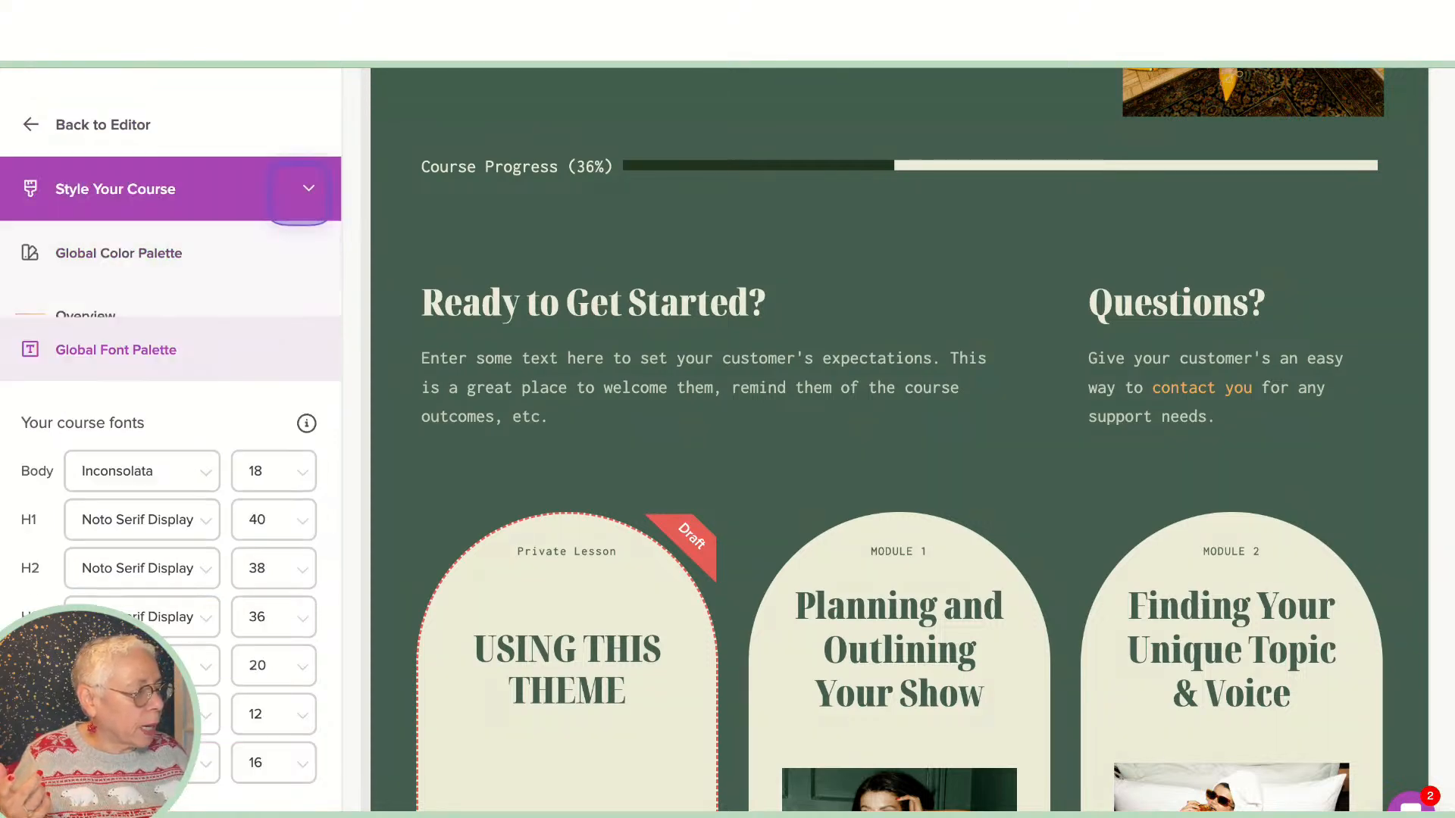
scroll(126, 471, "down", 5)
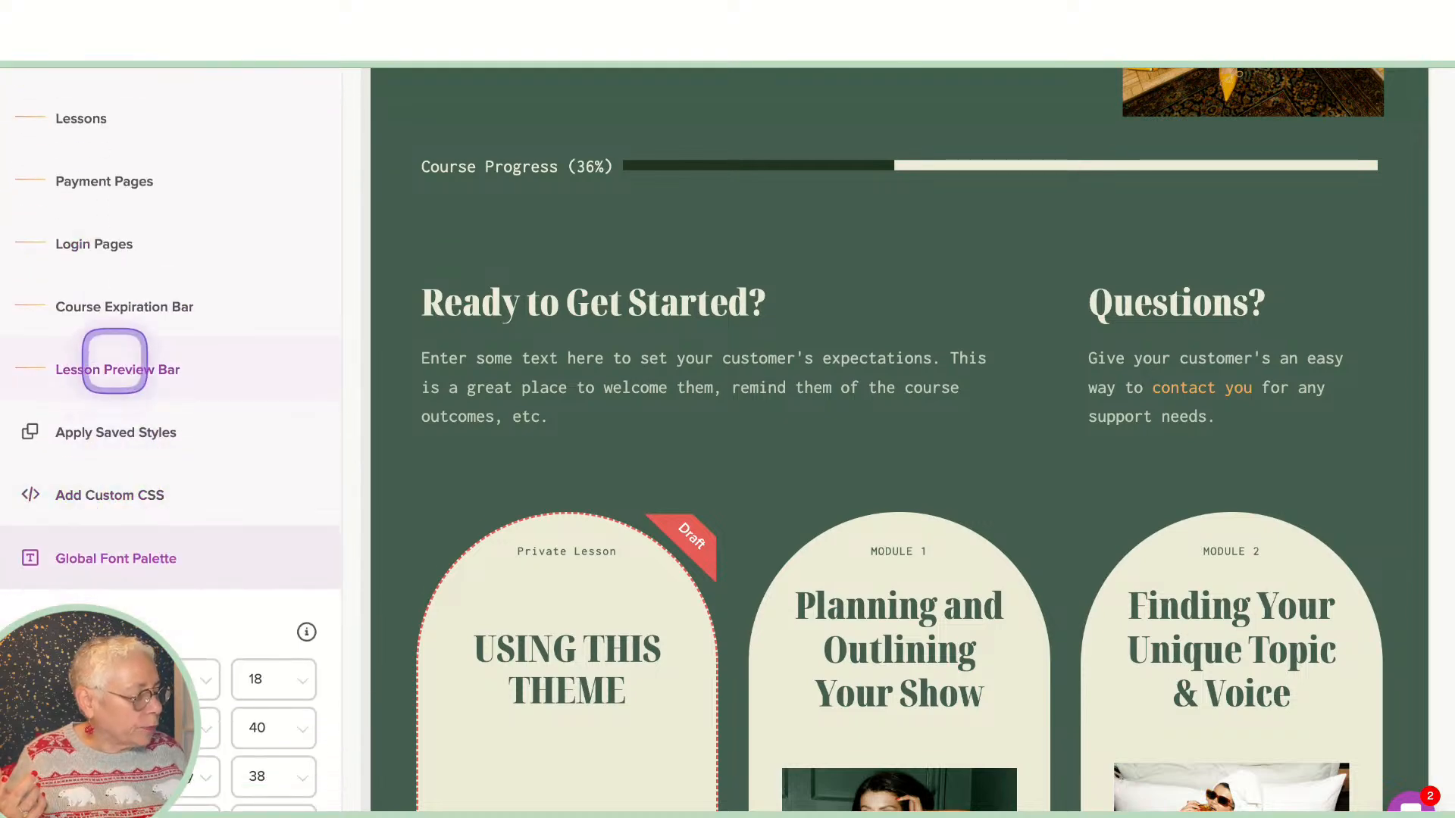
scroll(162, 553, "down", 4)
scroll(164, 552, "down", 5)
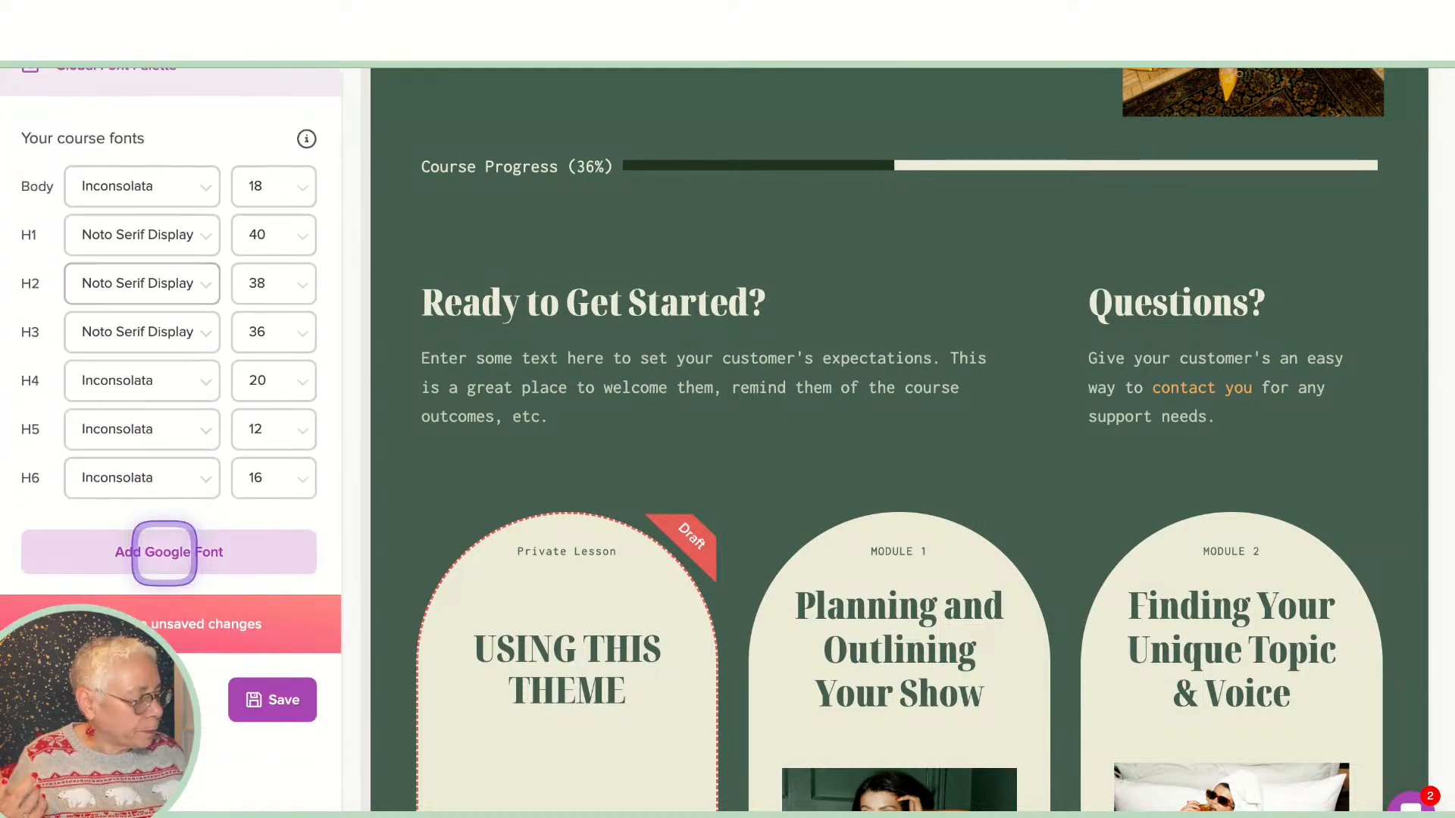
Step: Look over the Style Your Course options and return to the course editor, discarding the unsaved font changes
scroll(162, 551, "up", 10)
scroll(163, 576, "up", 3)
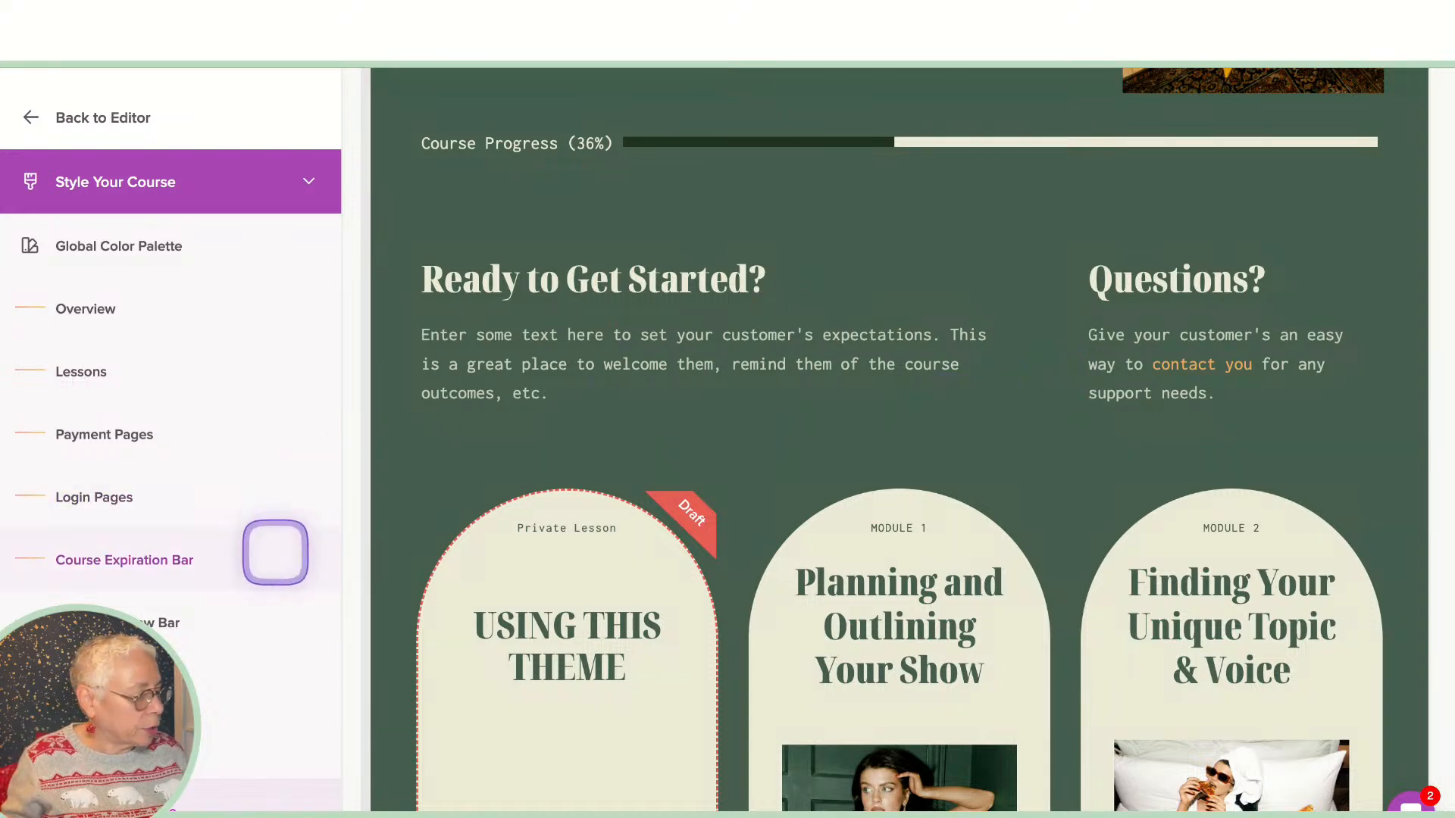
left_click(155, 629)
scroll(136, 655, "down", 2)
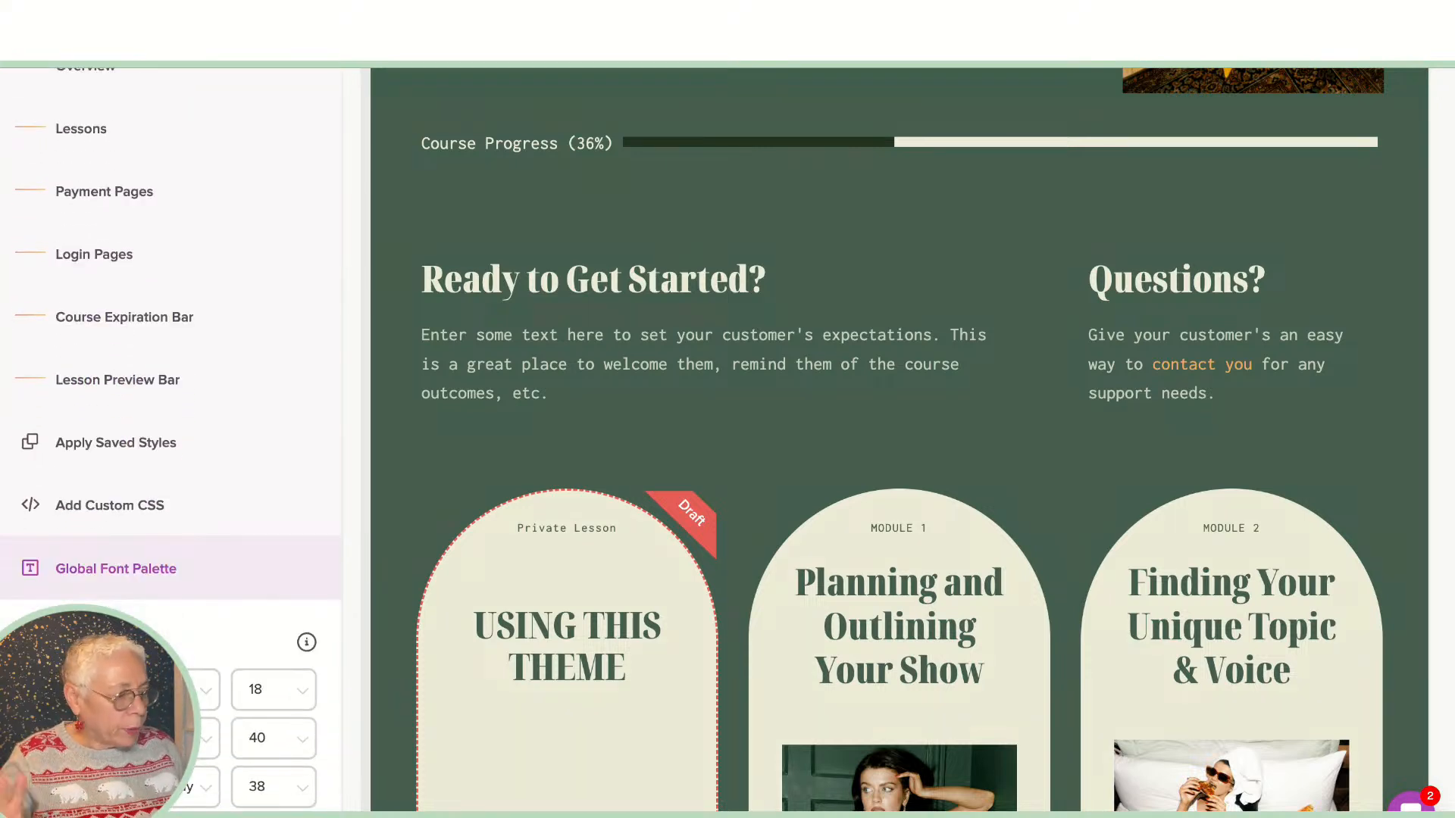
scroll(171, 440, "down", 1)
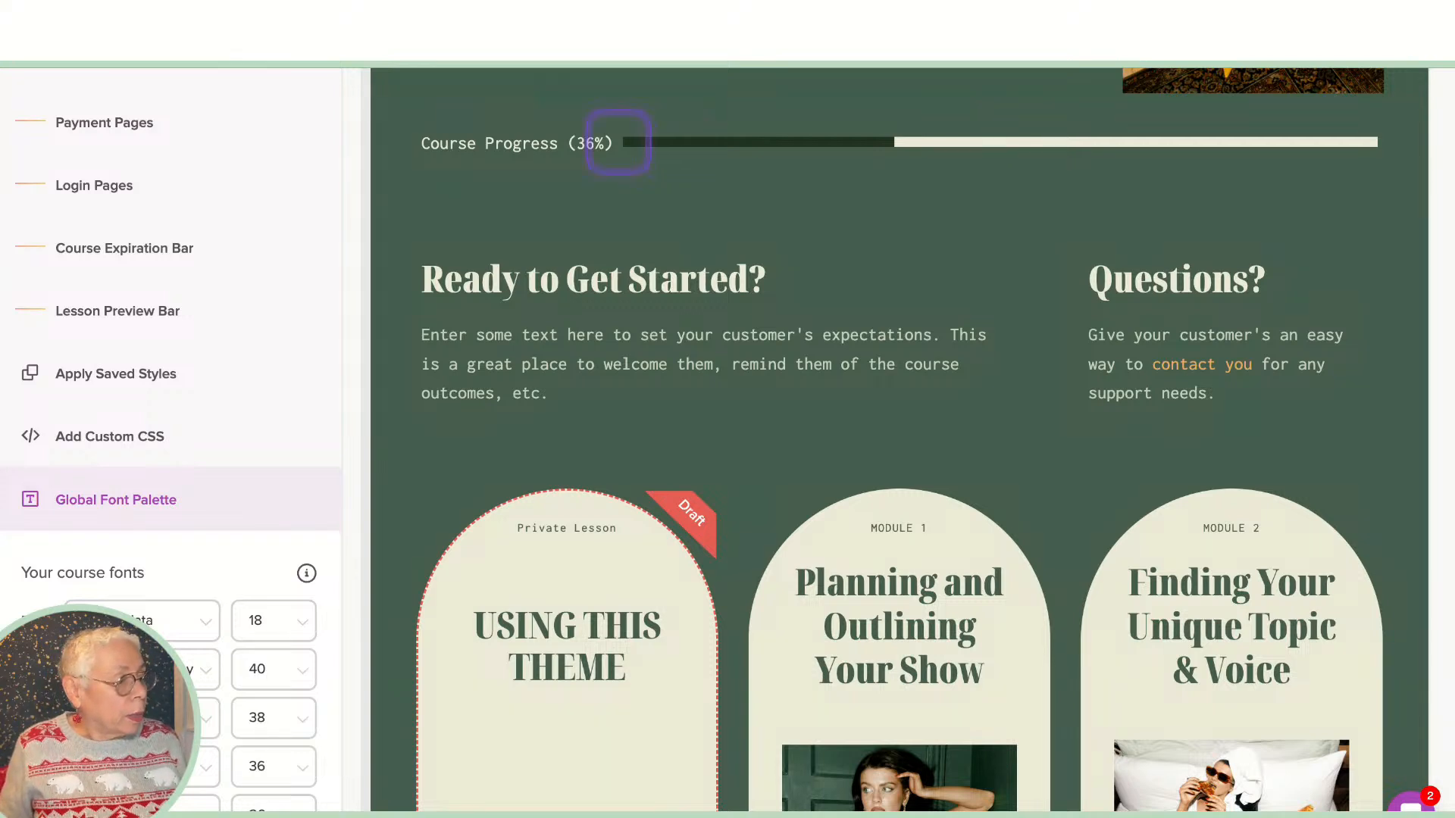
scroll(78, 112, "up", 4)
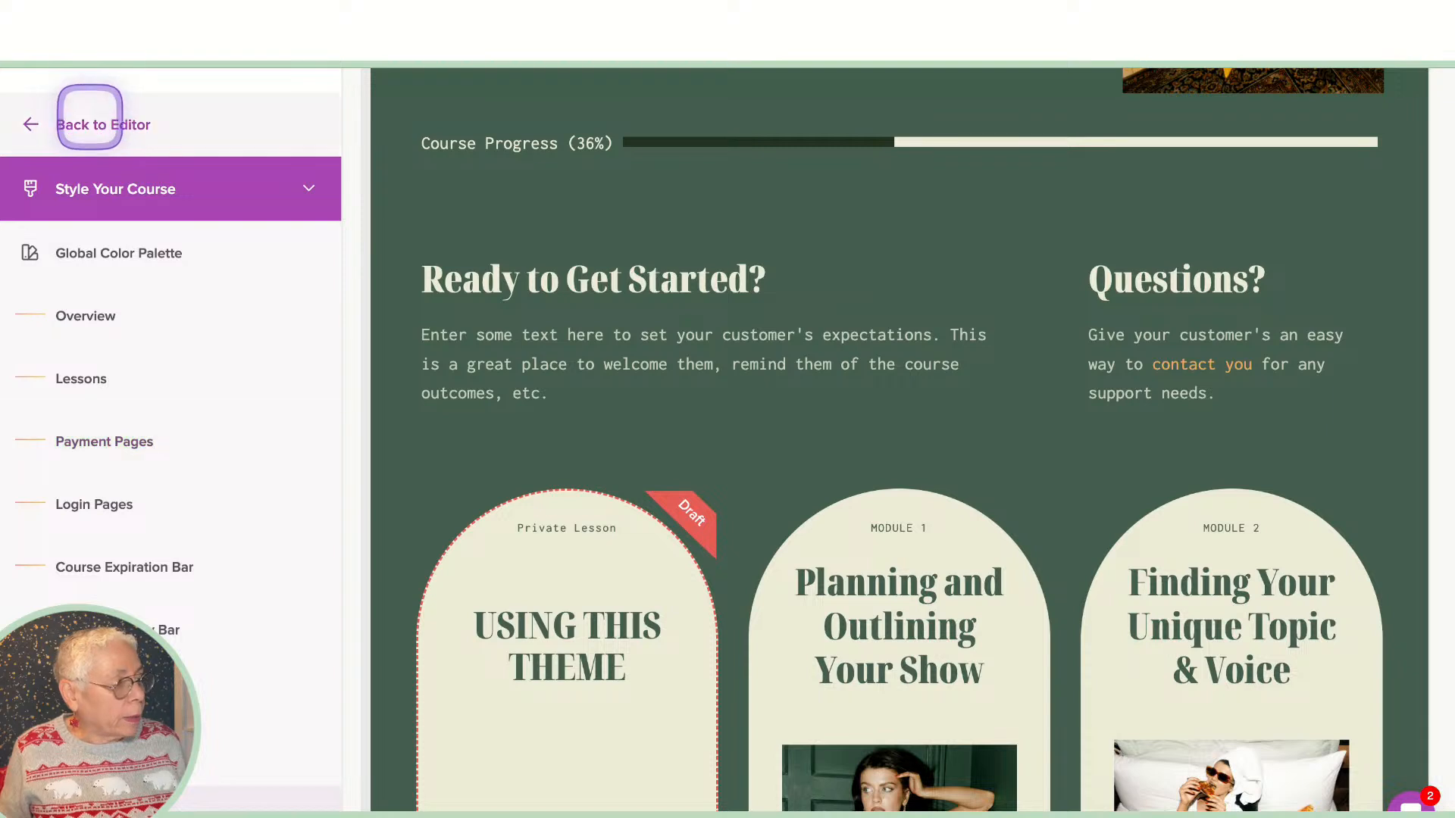
left_click(95, 122)
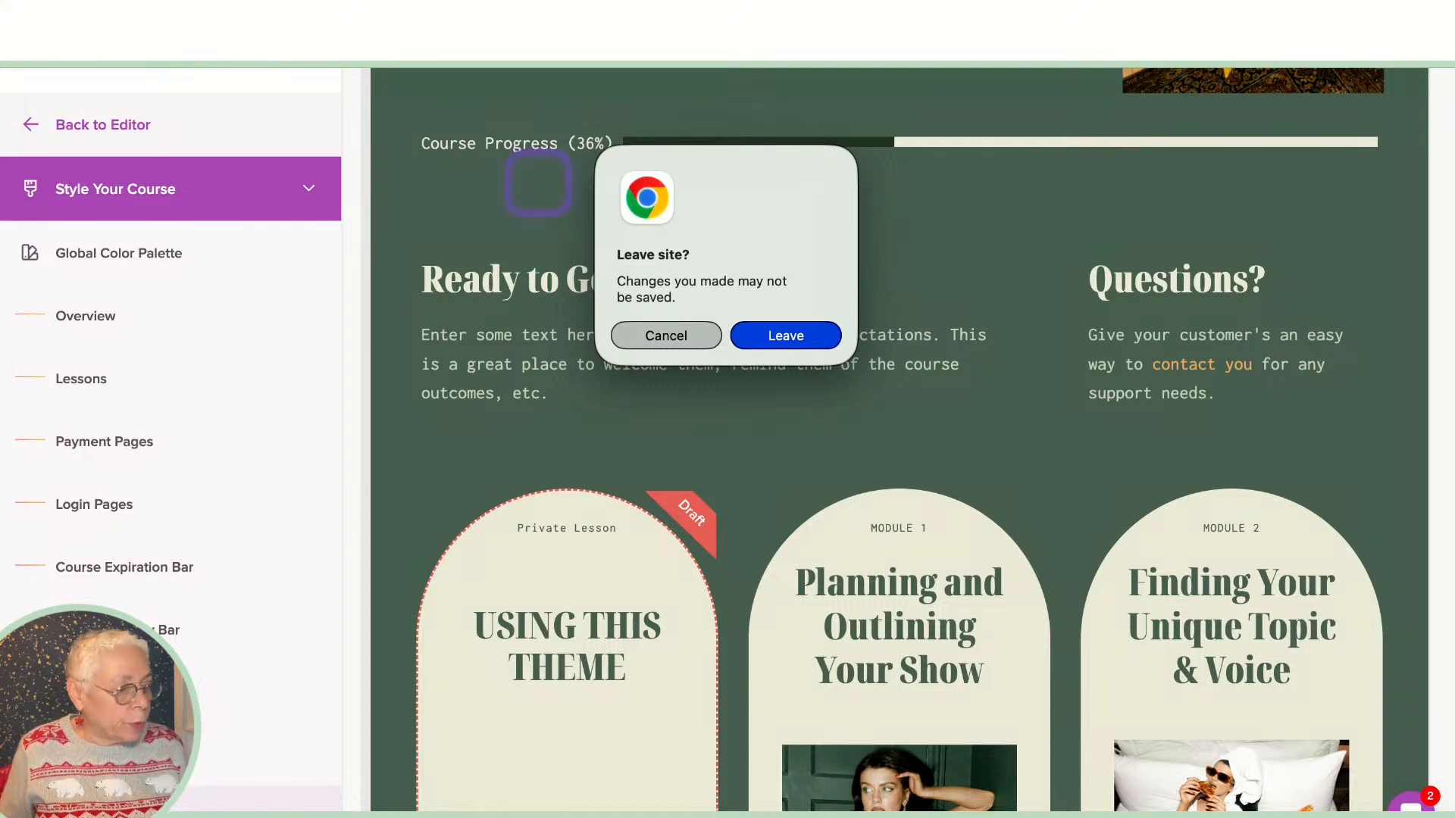
left_click(786, 335)
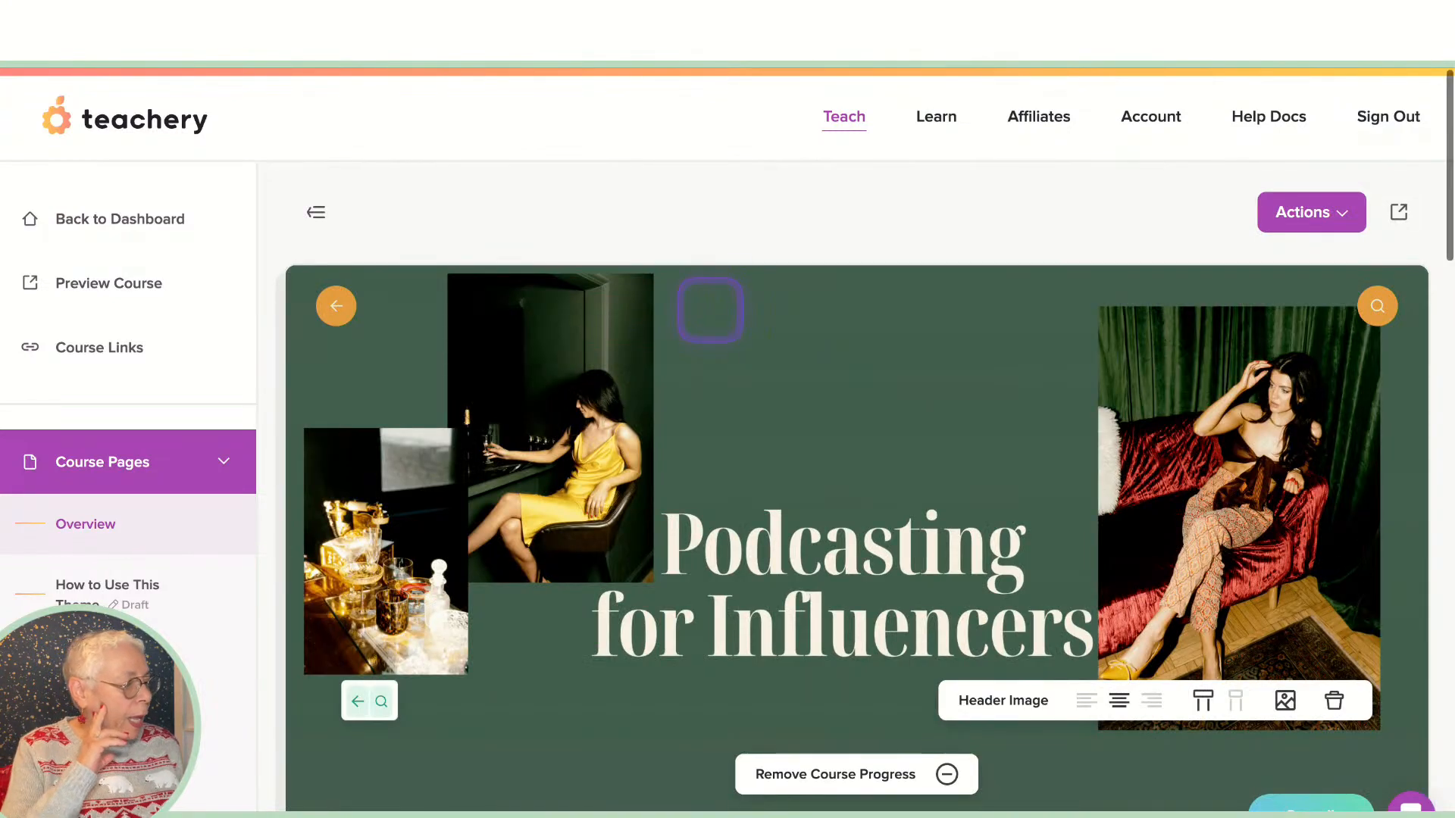
Step: Glance over the Podcasting for Influencers Overview page and return to the courses dashboard
scroll(188, 521, "down", 3)
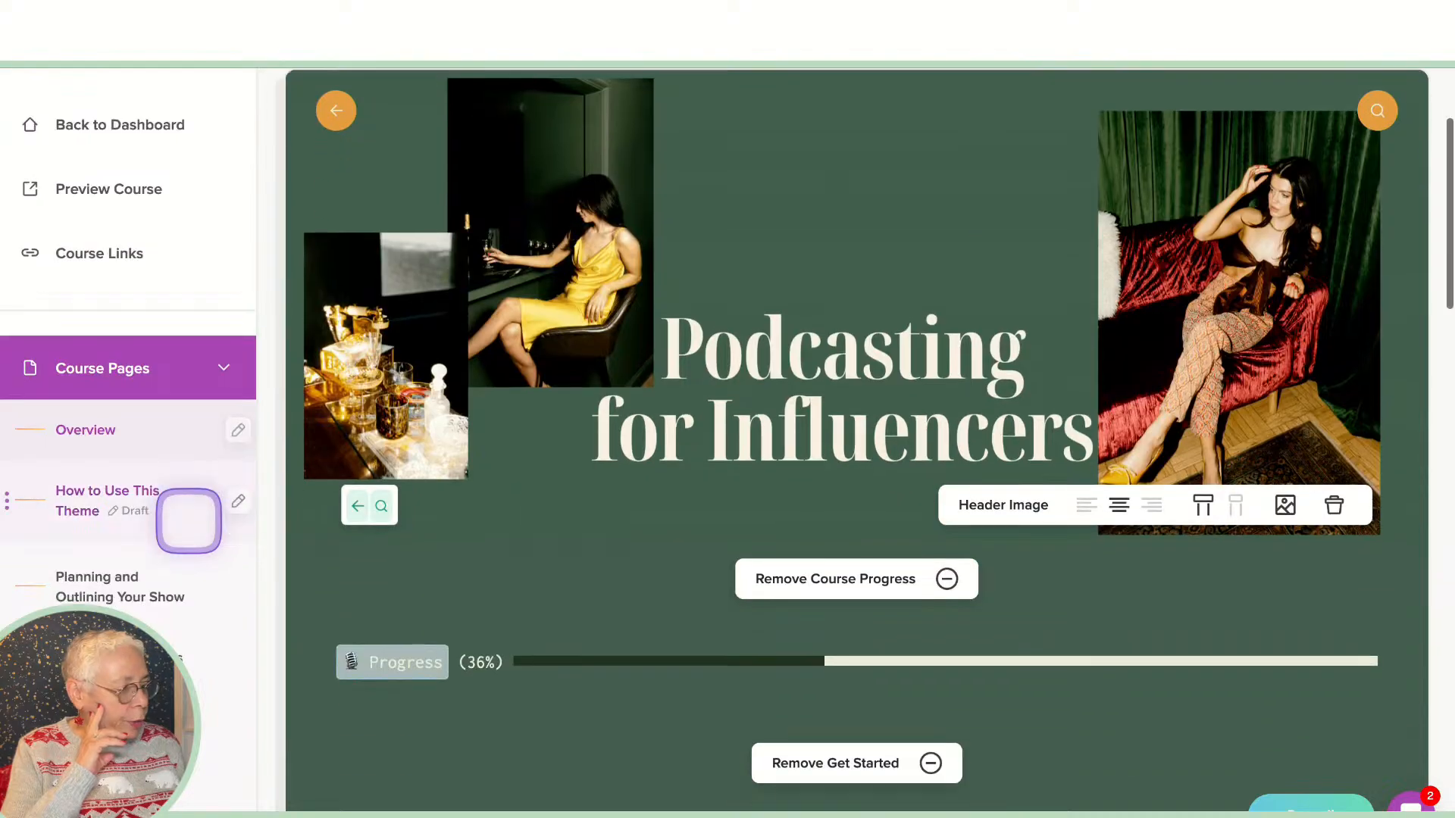
scroll(188, 526, "up", 3)
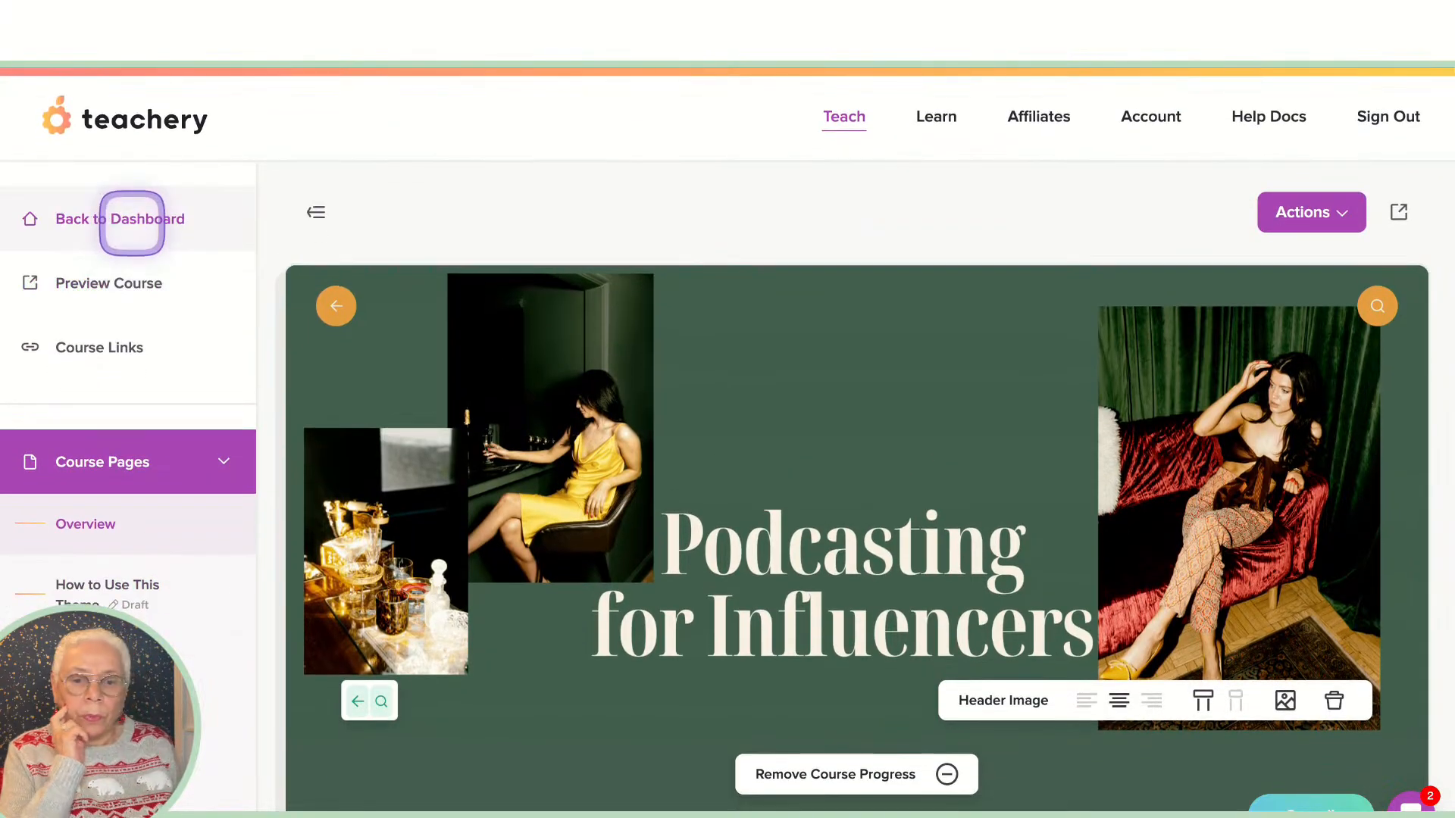
left_click(131, 222)
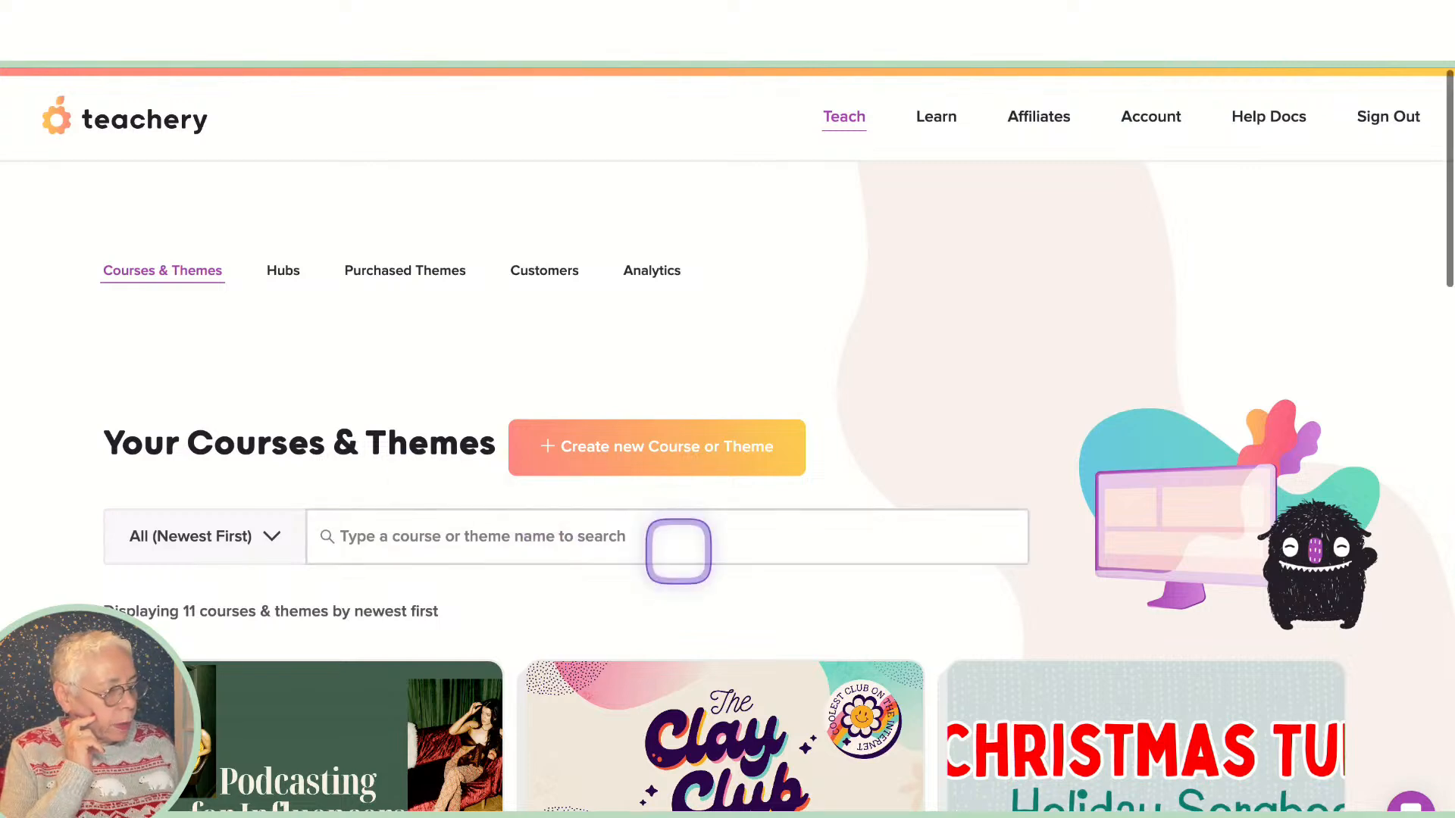
Step: Browse the list of courses and themes and open the Simple Demo course for editing
scroll(677, 555, "down", 3)
scroll(678, 553, "down", 3)
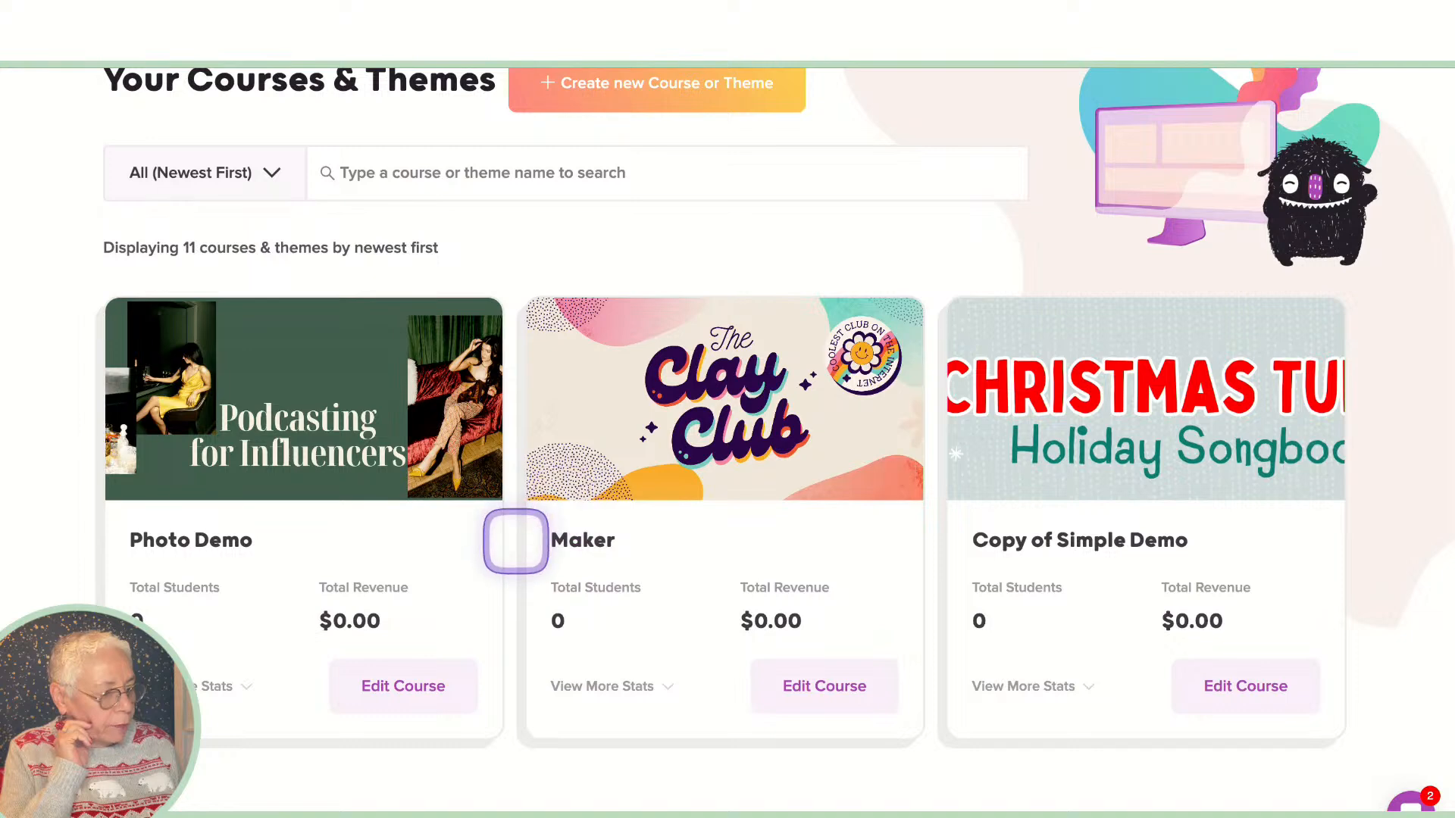
scroll(514, 527, "down", 2)
scroll(514, 527, "down", 4)
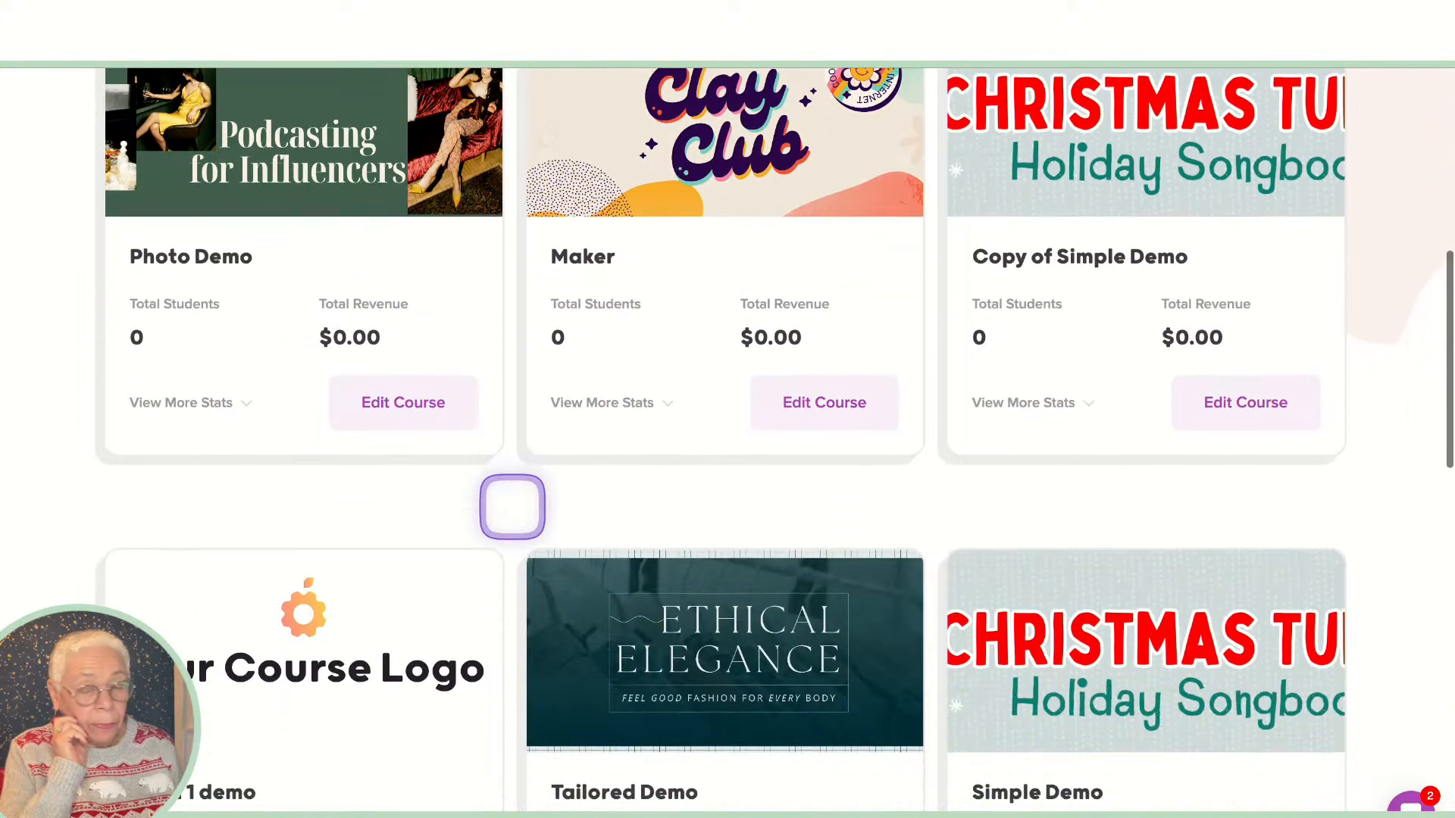
scroll(513, 507, "down", 5)
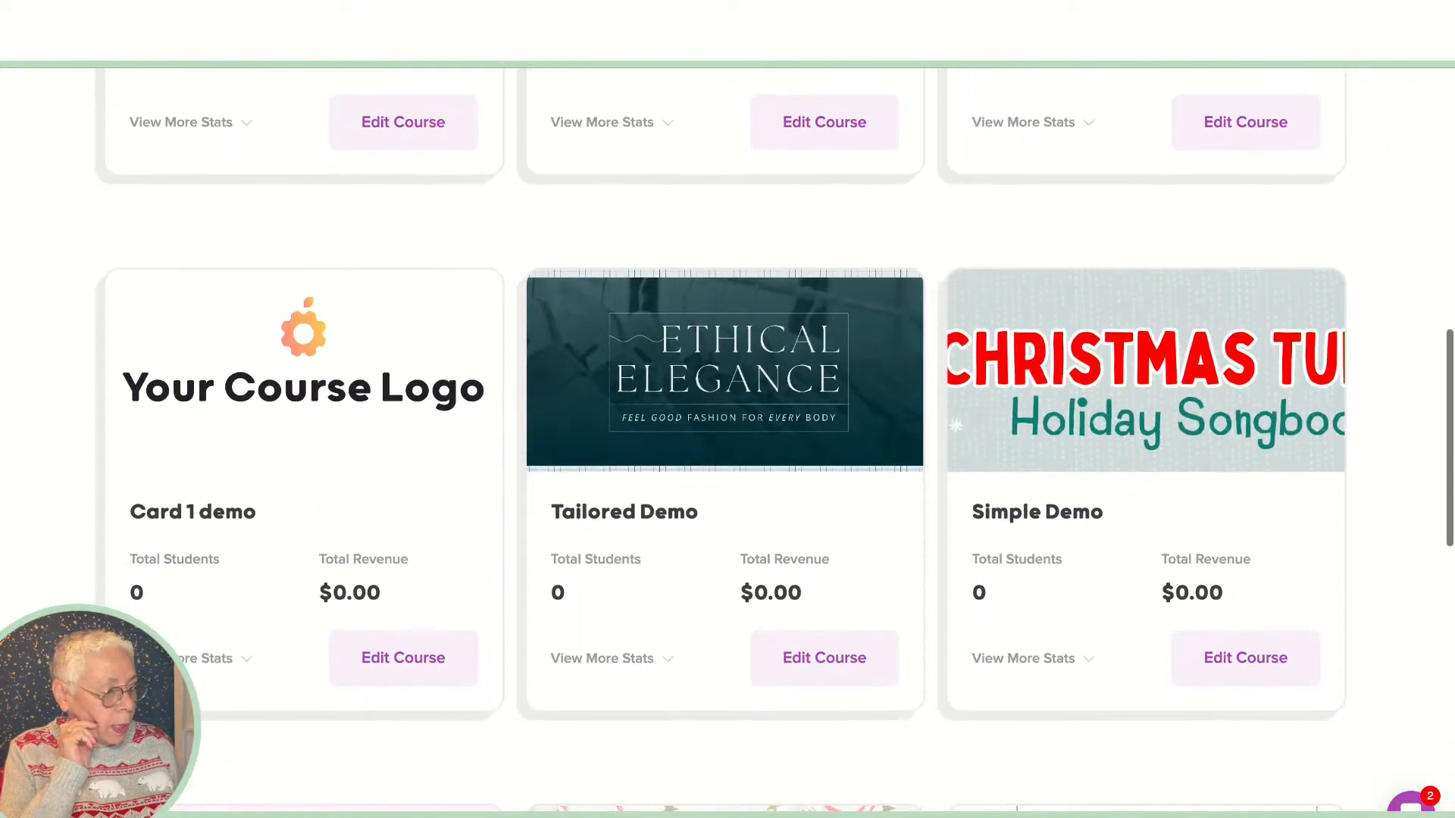
scroll(510, 498, "down", 3)
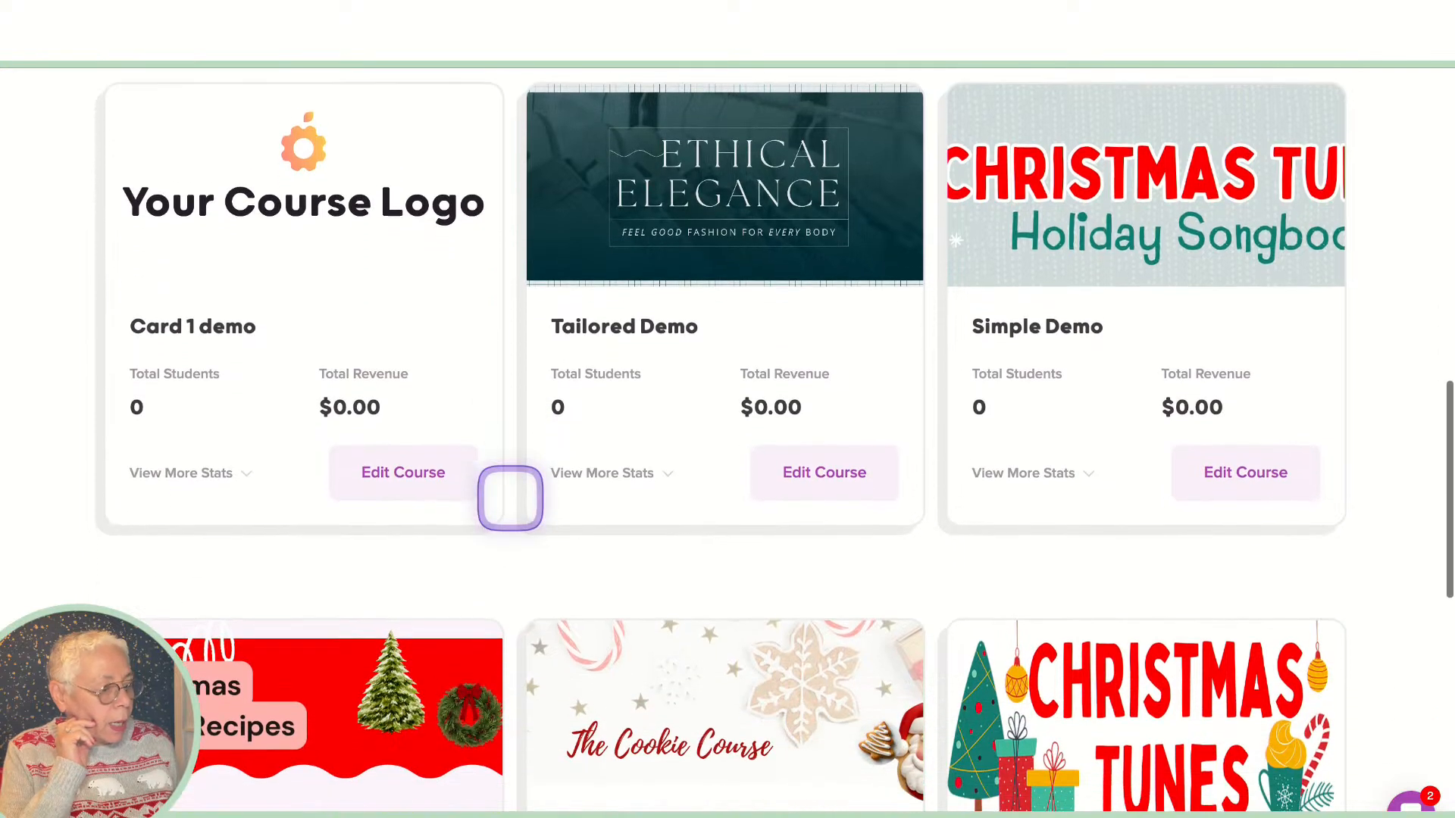
scroll(510, 498, "down", 2)
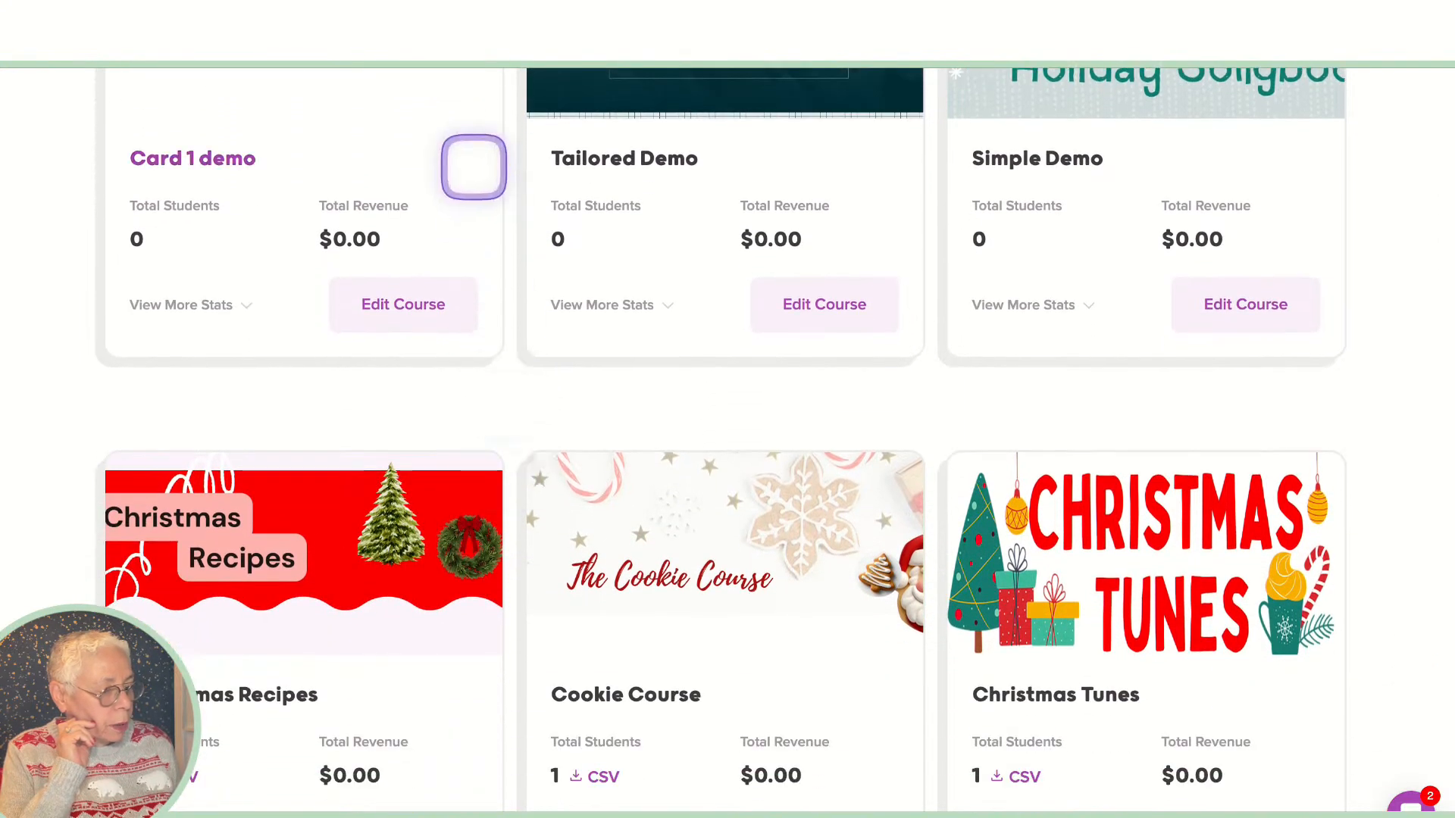
scroll(780, 556, "down", 4)
scroll(773, 539, "up", 6)
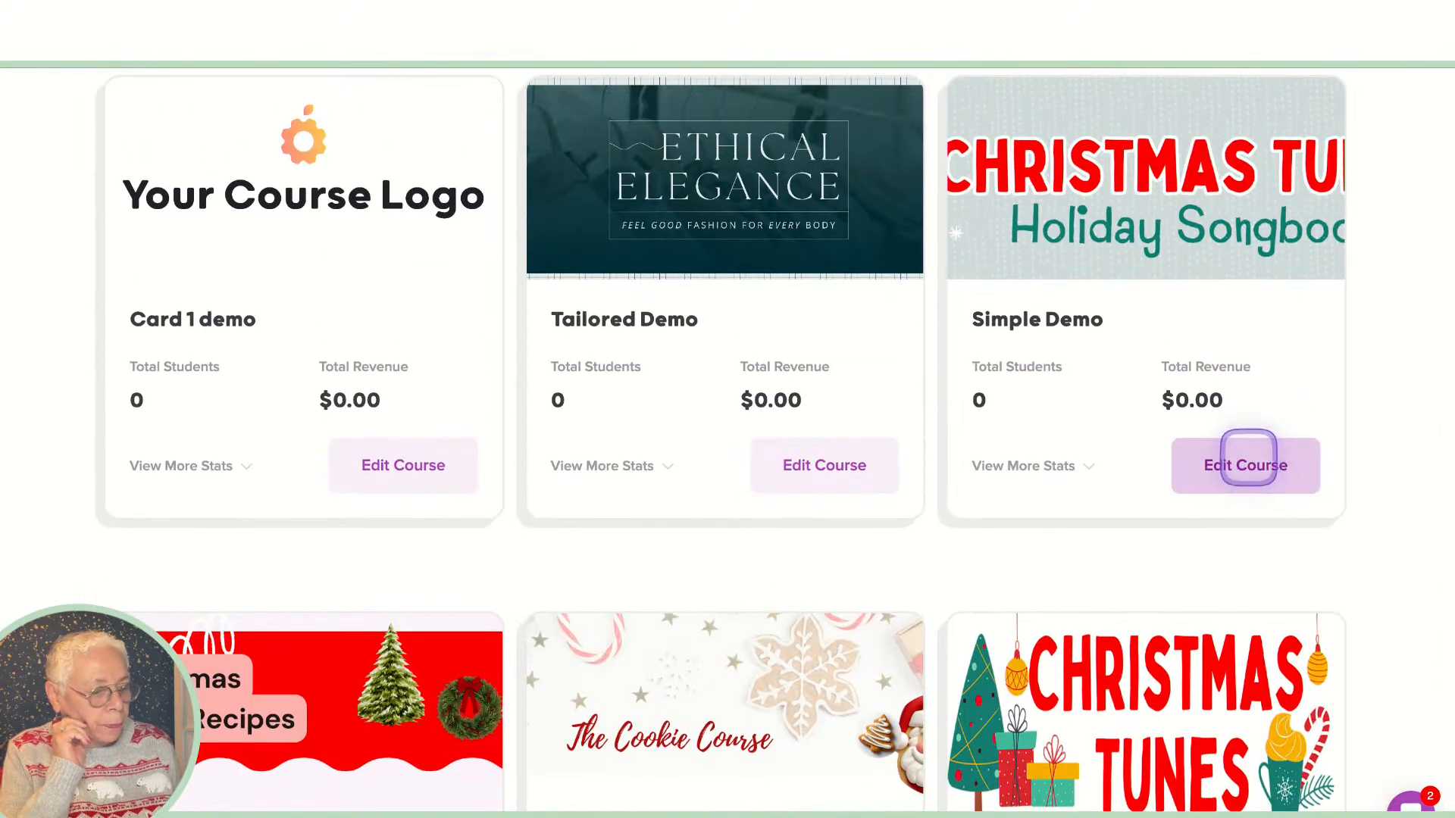
left_click(1248, 460)
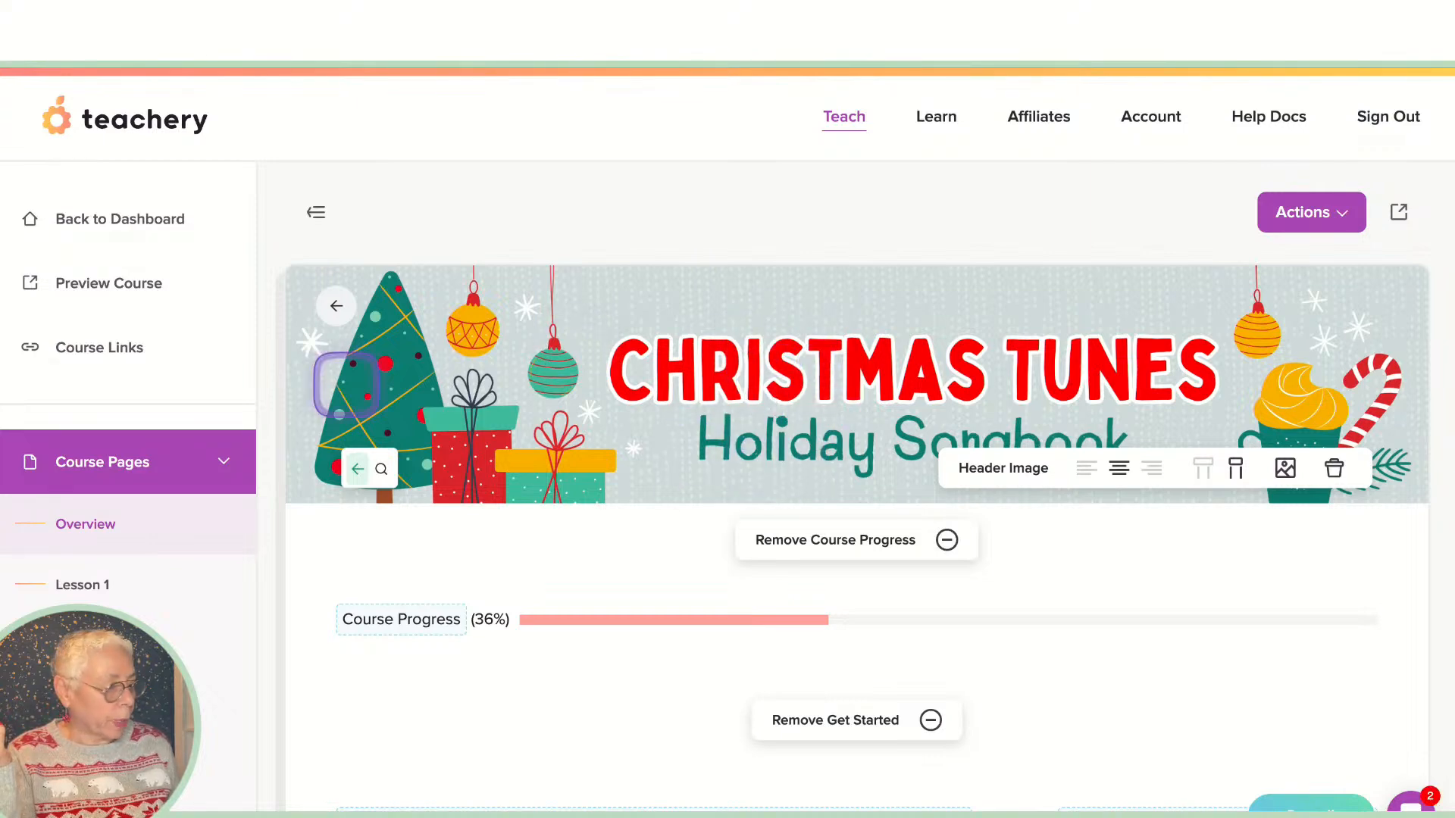
Step: Review the header, intro text and lesson cards on Simple Demo's Overview page and return to the dashboard
scroll(466, 602, "down", 1)
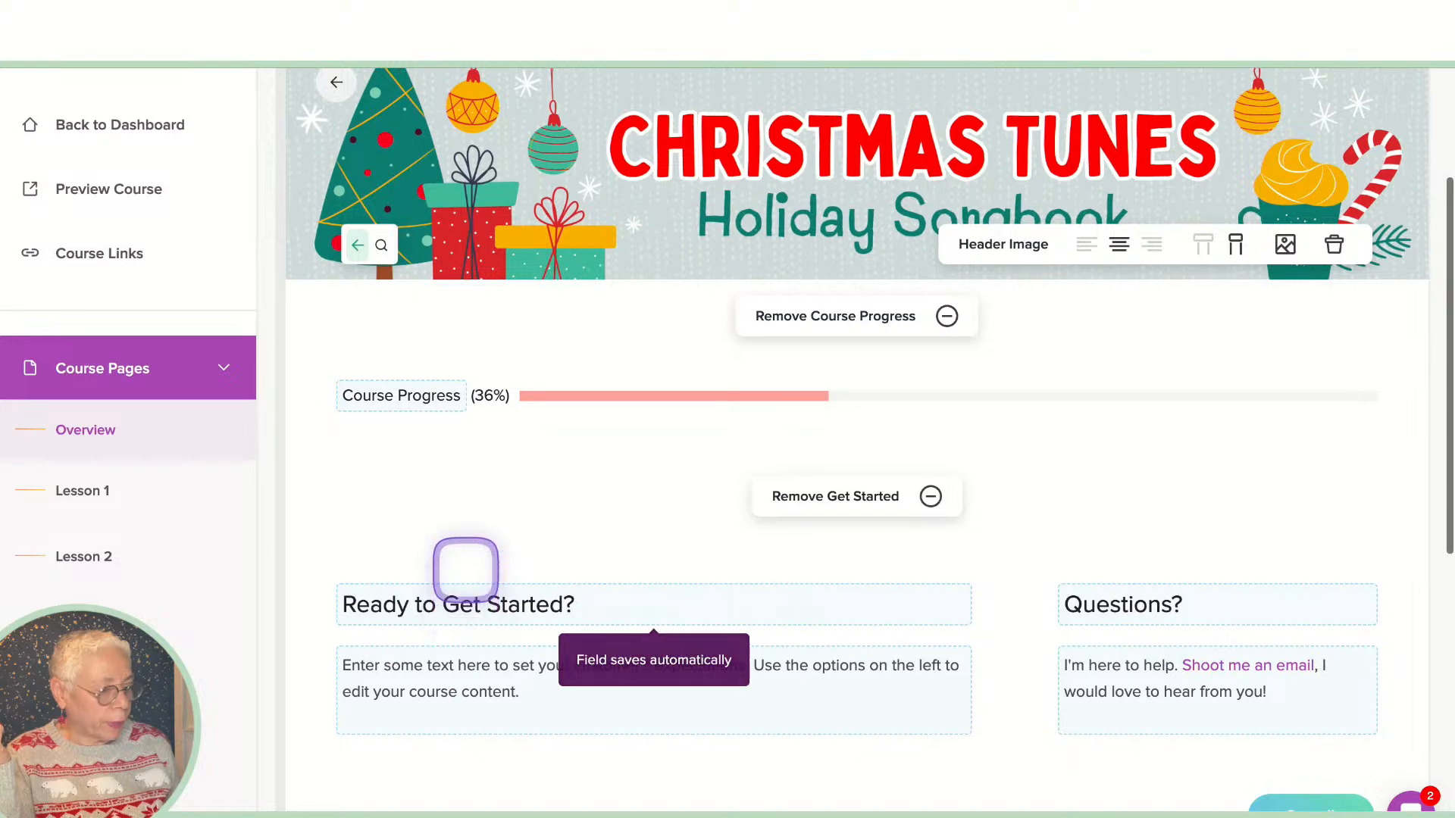
scroll(465, 570, "down", 6)
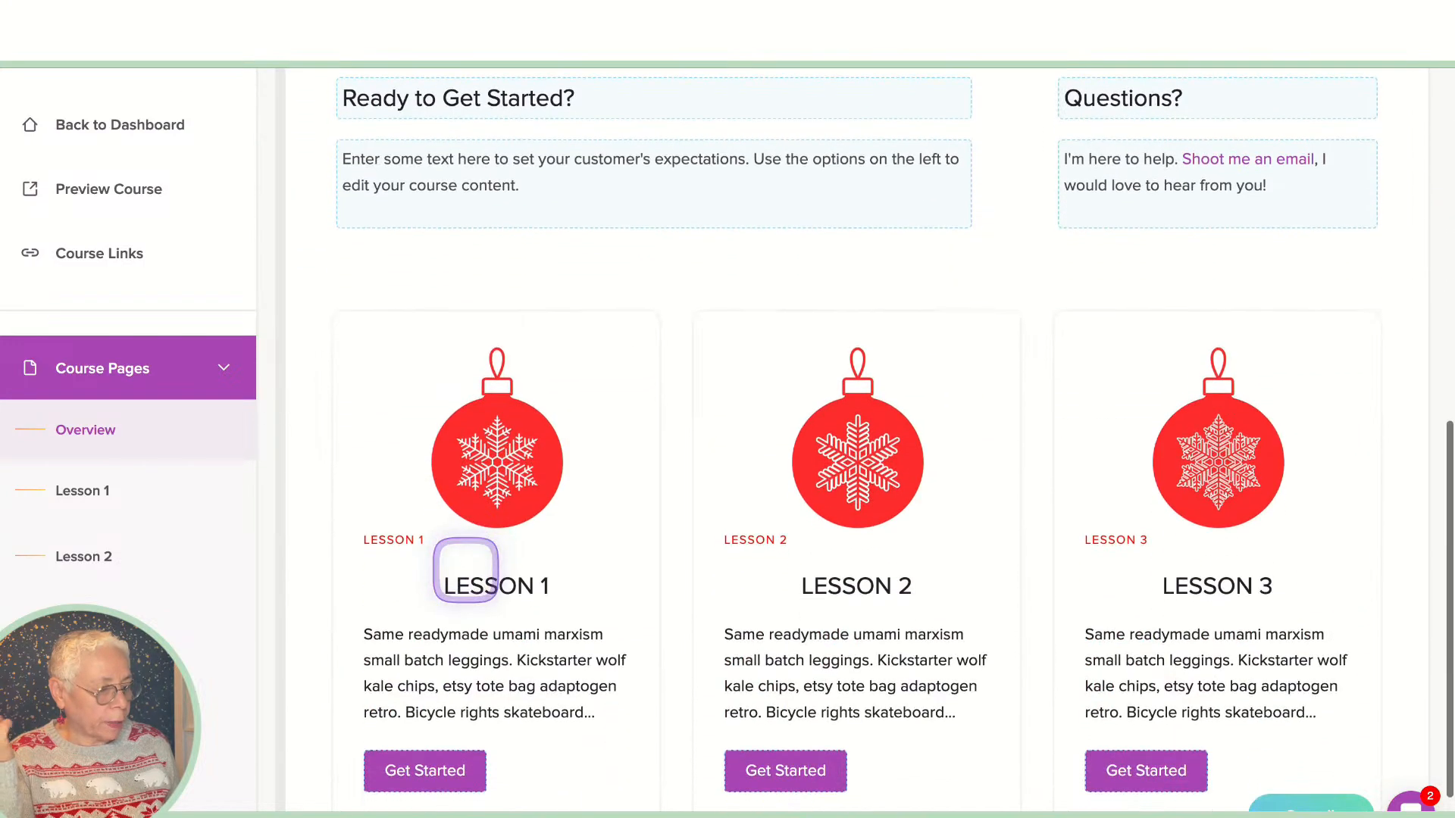
scroll(465, 455, "up", 6)
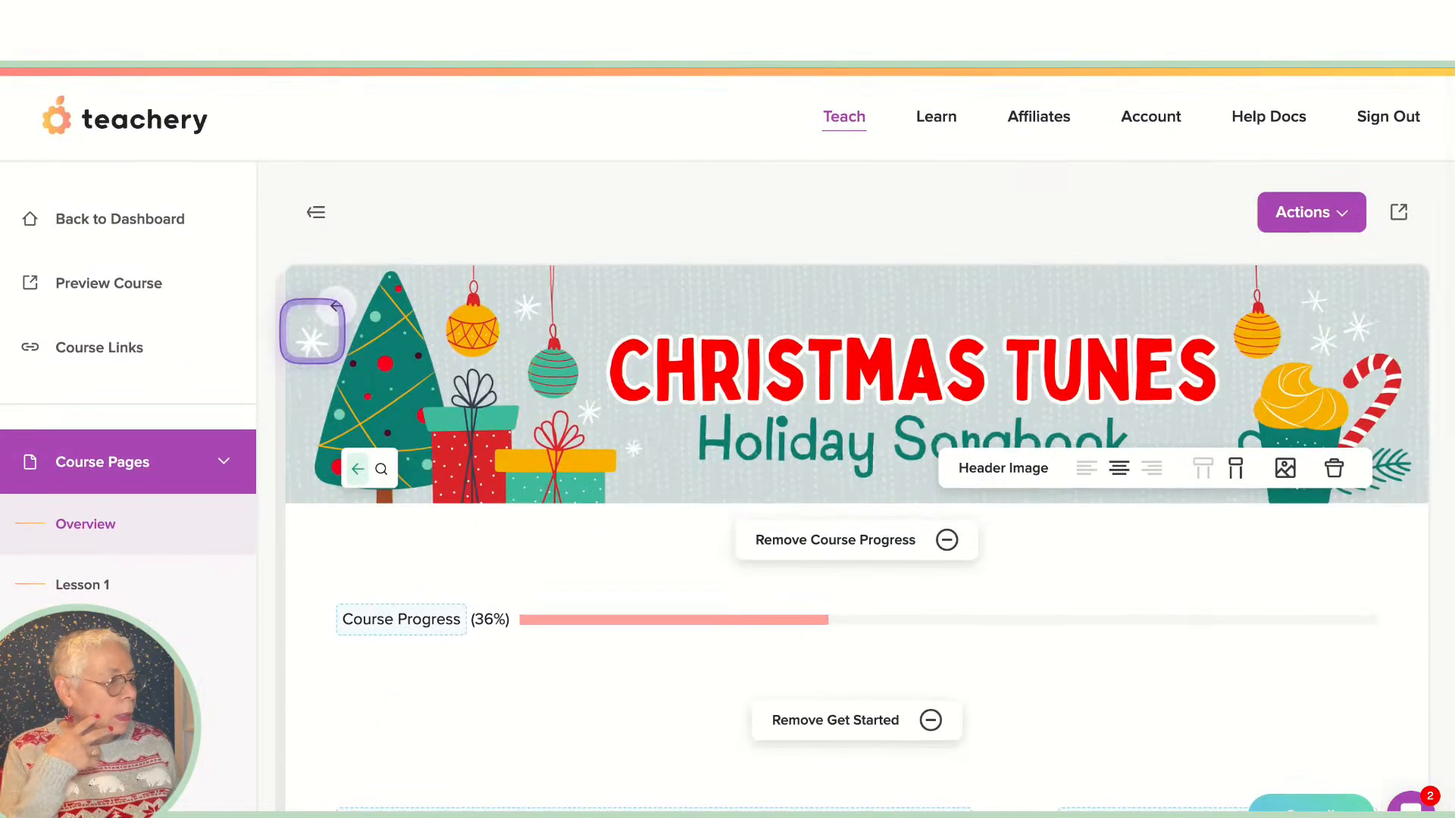
left_click(103, 206)
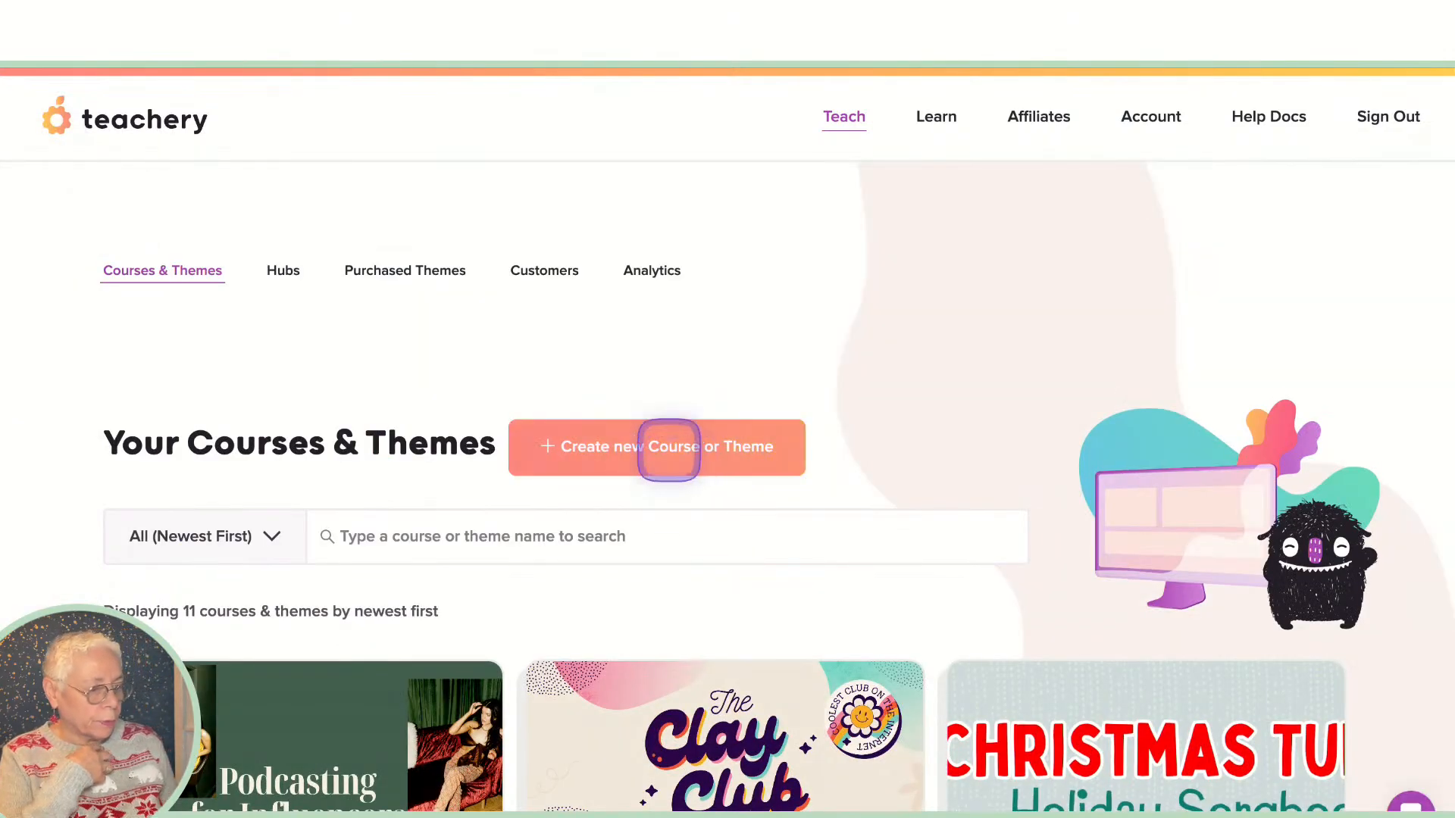
Step: Create a new standard course named "simpe" from scratch with the Minimal Template
double_click(669, 449)
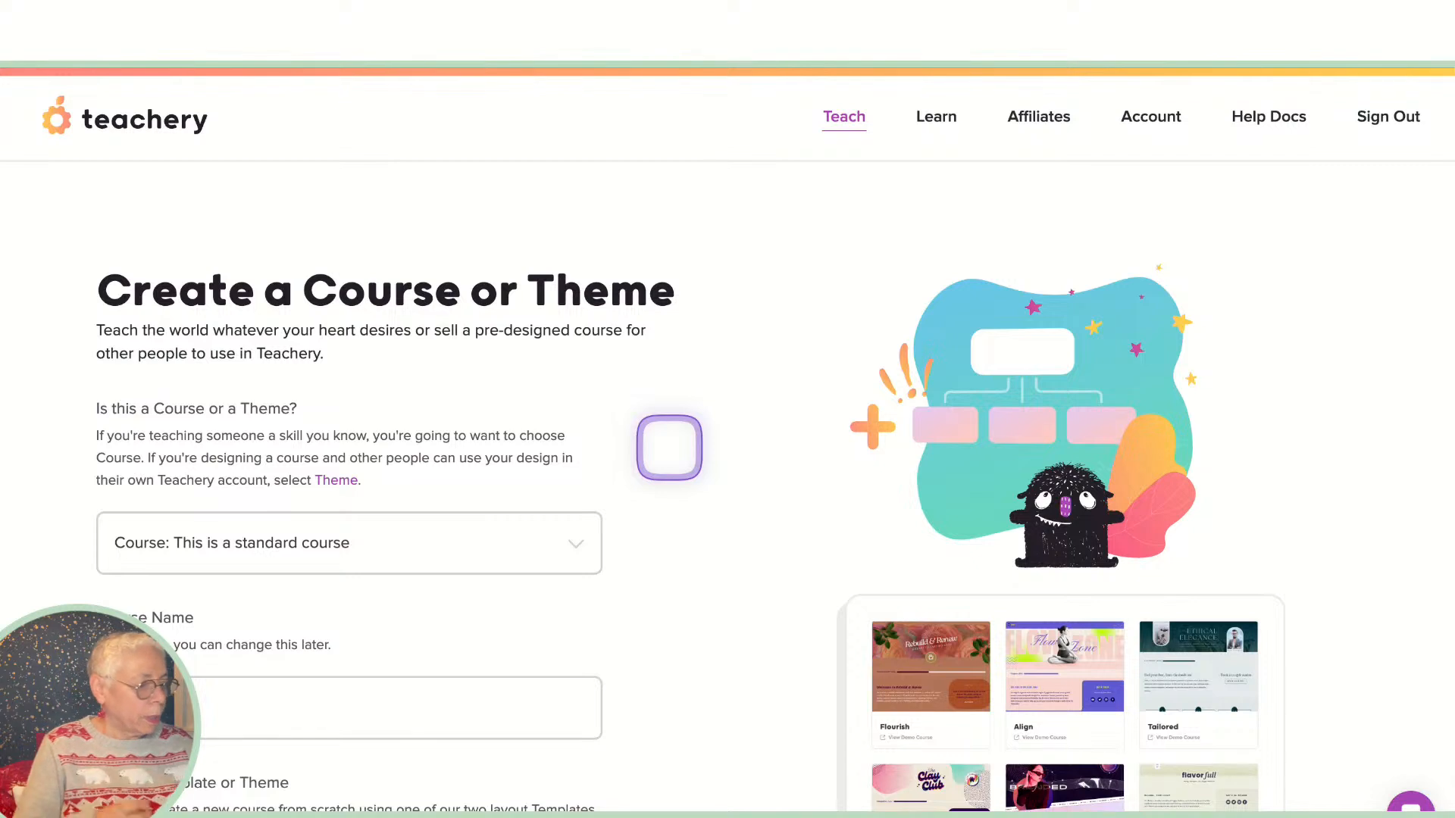
left_click(200, 710)
type("S")
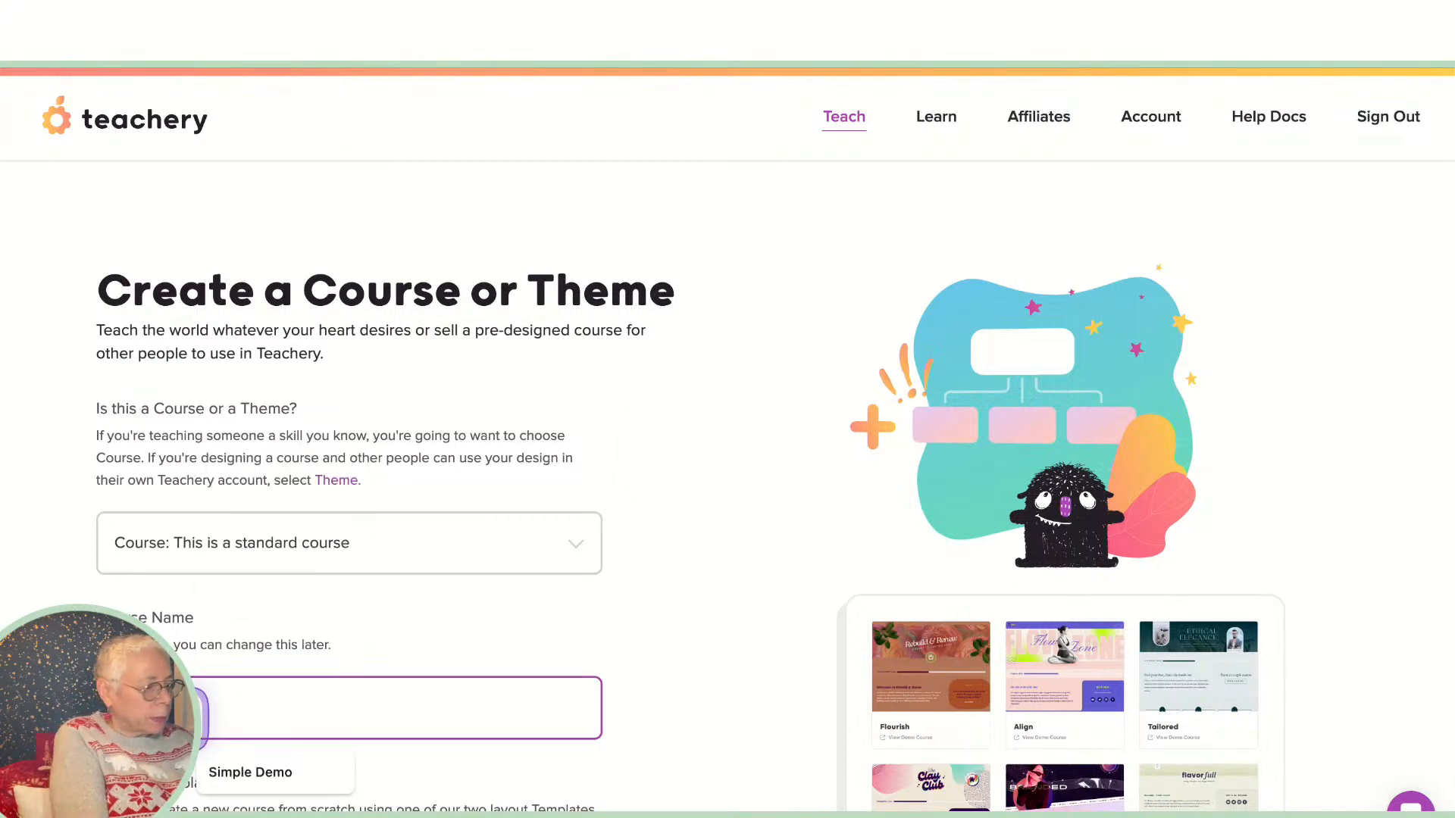
scroll(315, 724, "down", 4)
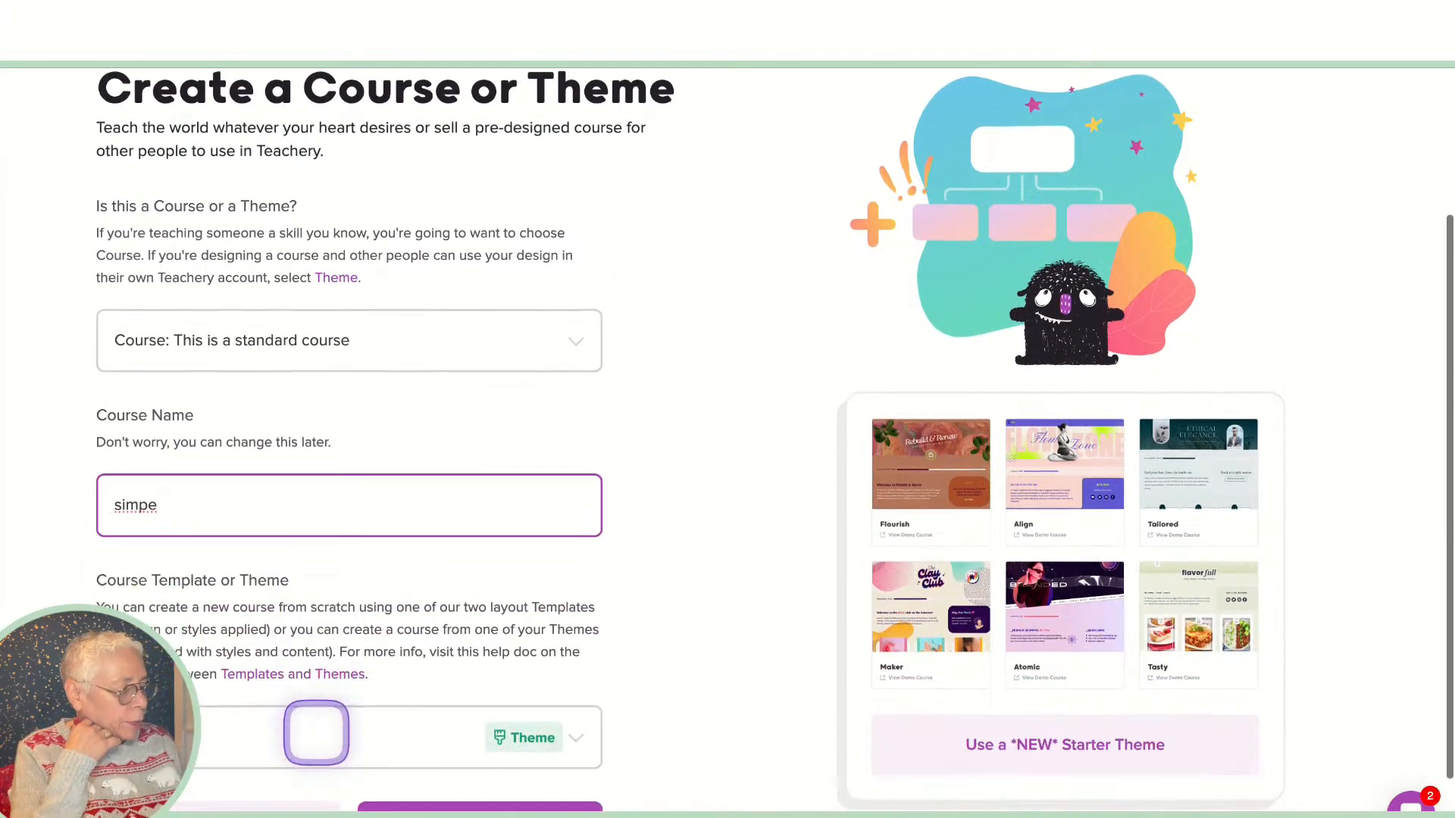
left_click(567, 627)
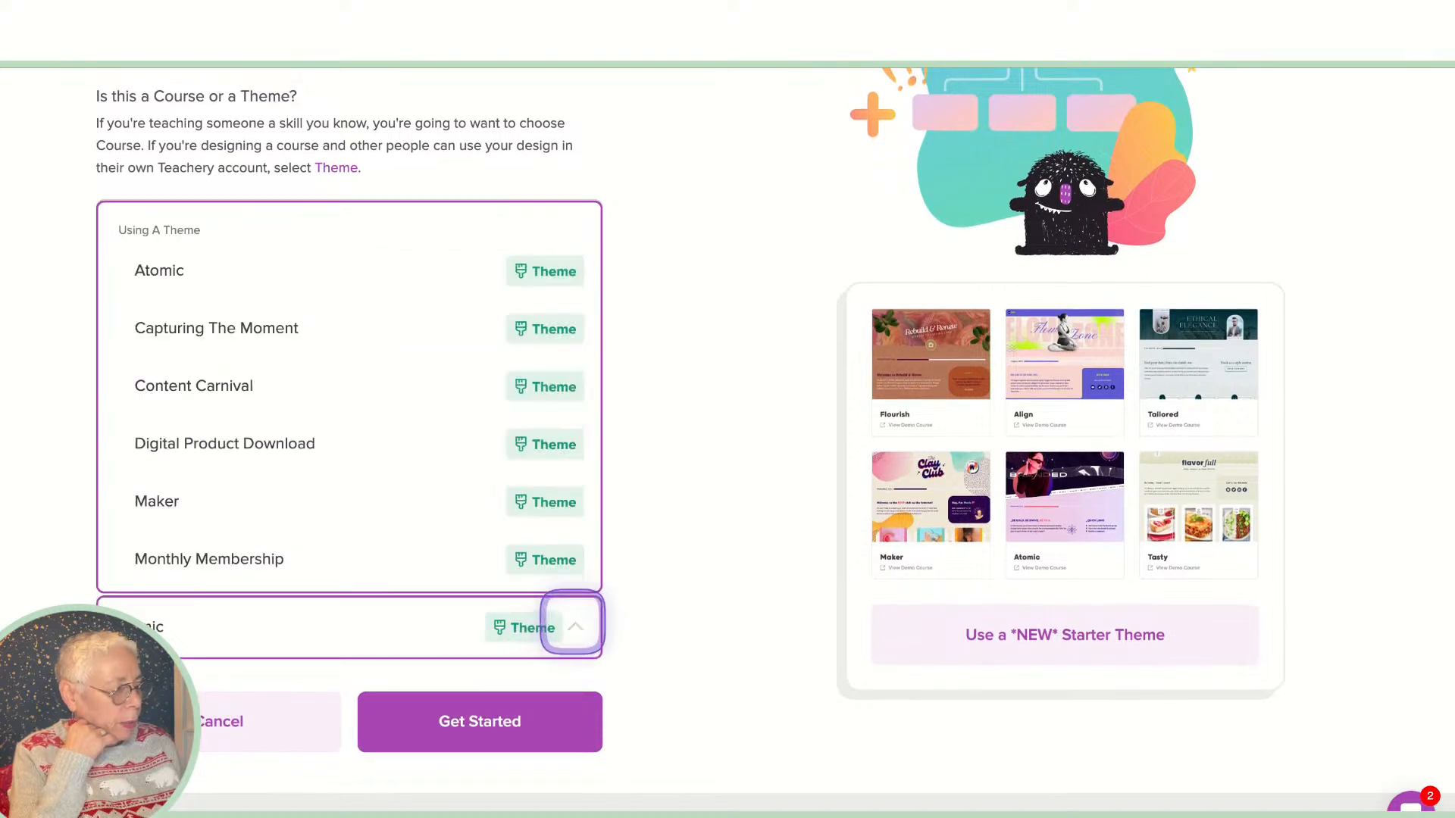
scroll(303, 496, "down", 6)
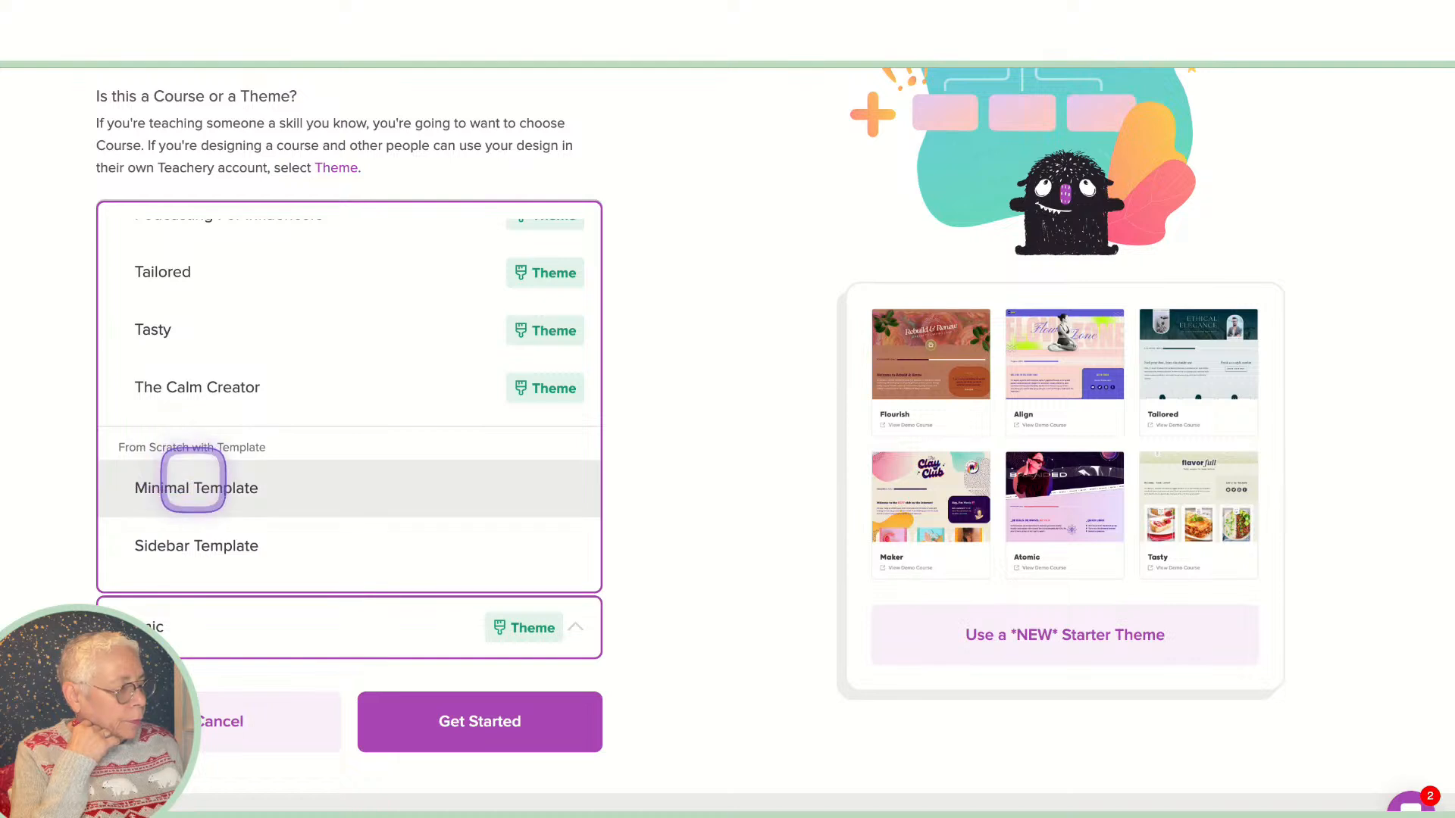
left_click(193, 488)
left_click(455, 719)
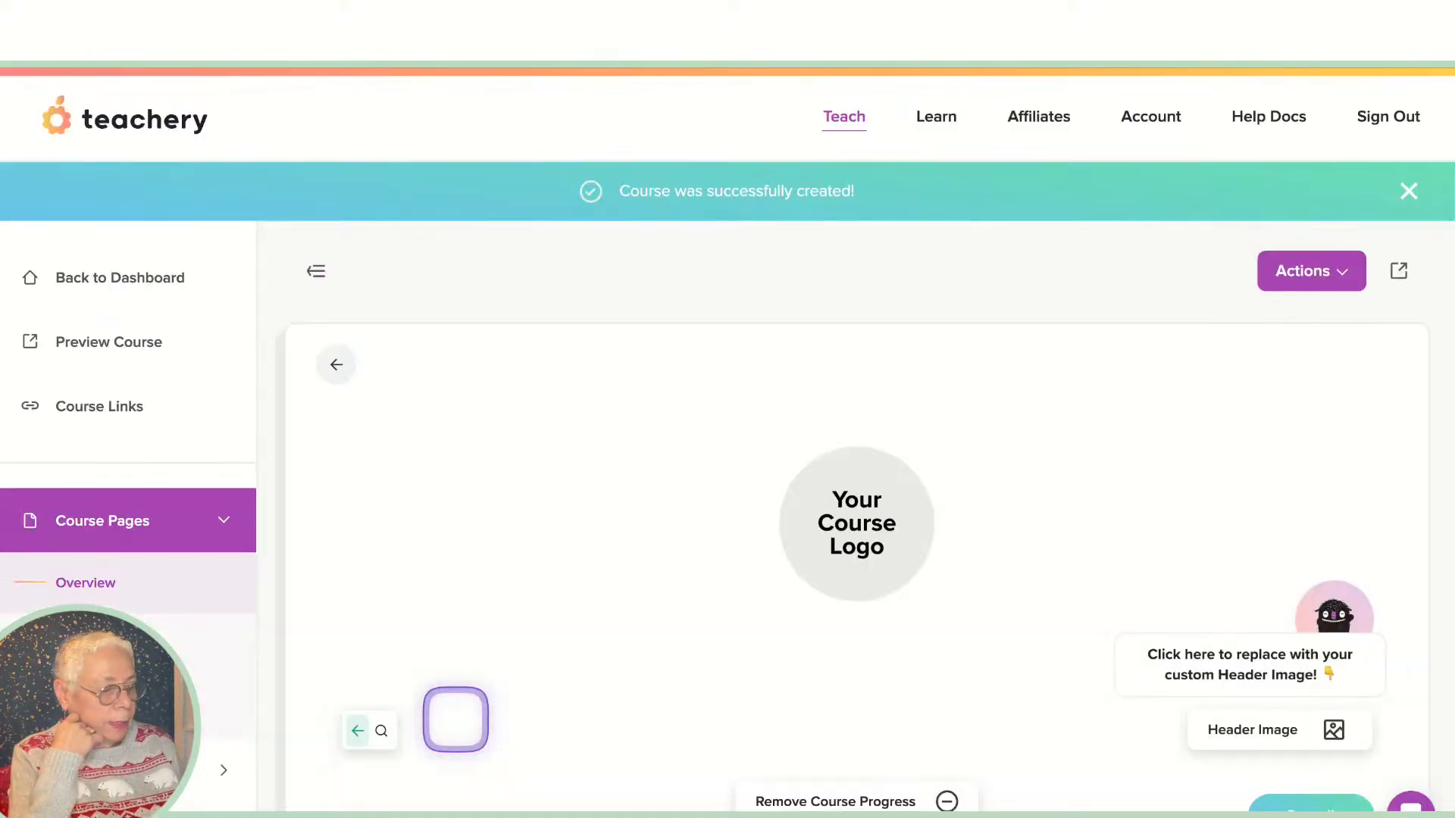
Step: Look over the new course's blank Overview page and open its preview
scroll(754, 618, "down", 10)
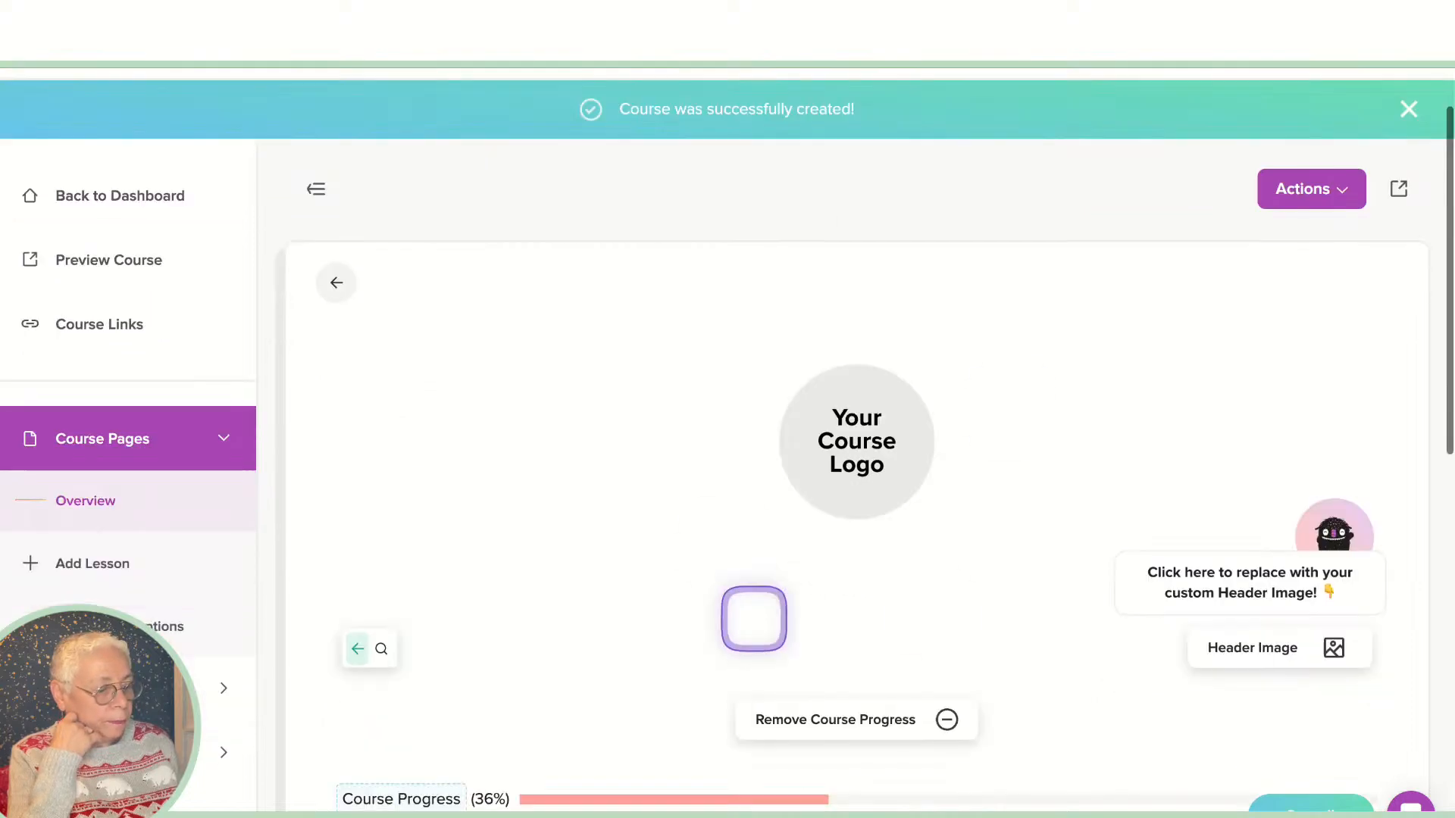
scroll(753, 619, "up", 5)
scroll(753, 618, "up", 6)
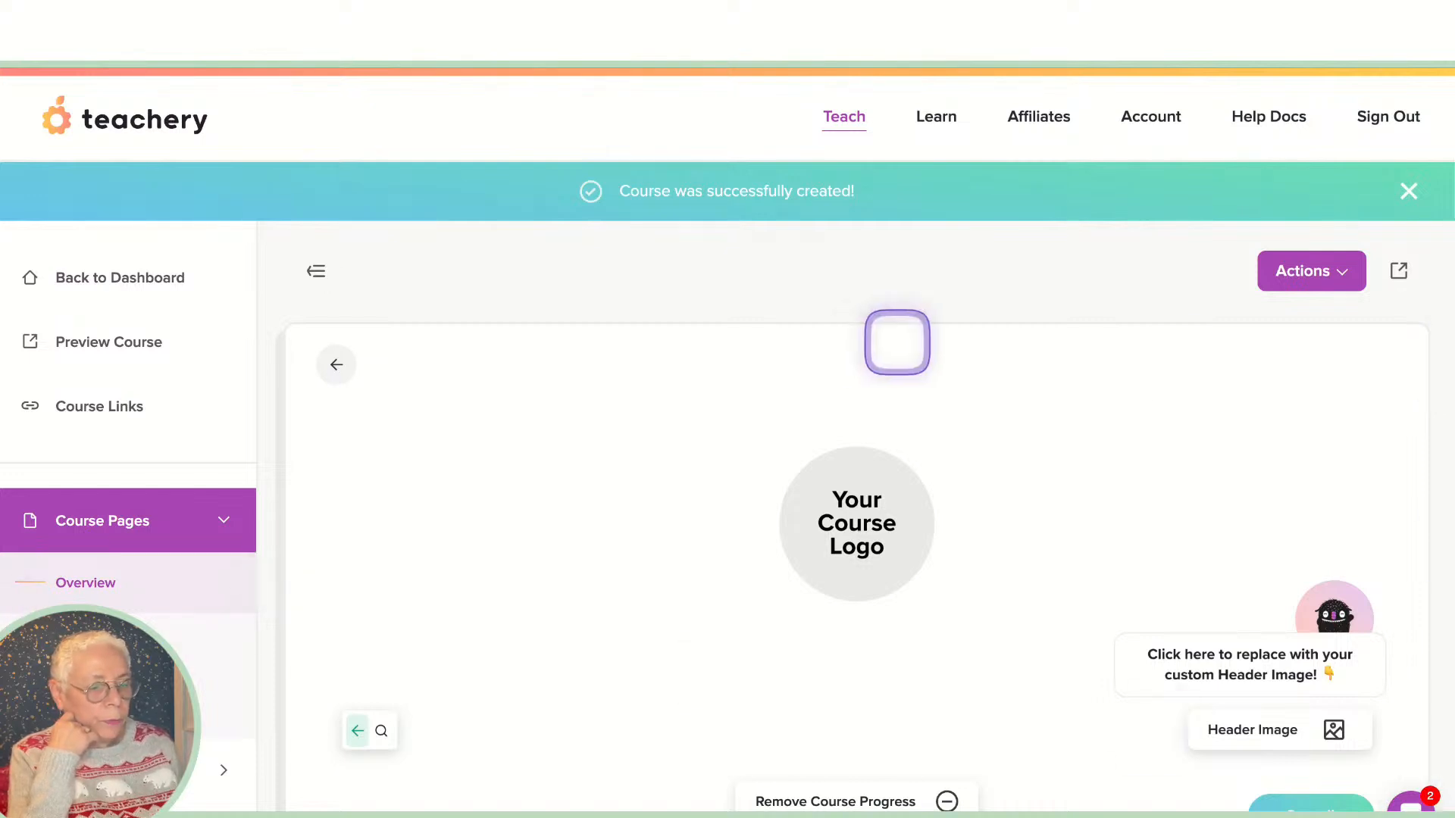
left_click(1397, 273)
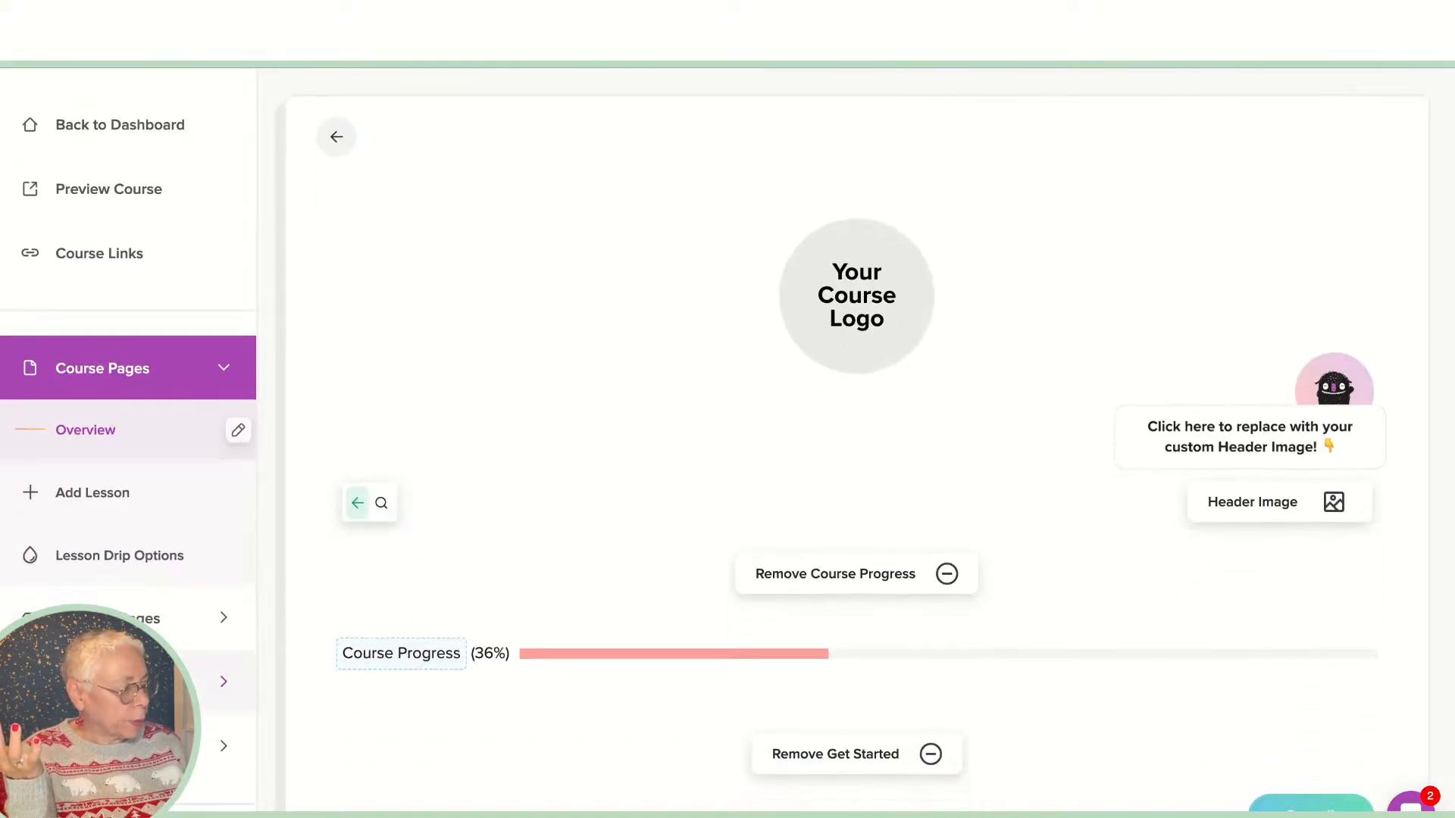
Step: Open the new course's custom CSS page, check the code injection editor in its own window, and close that window
scroll(152, 429, "down", 5)
scroll(856, 455, "down", 1)
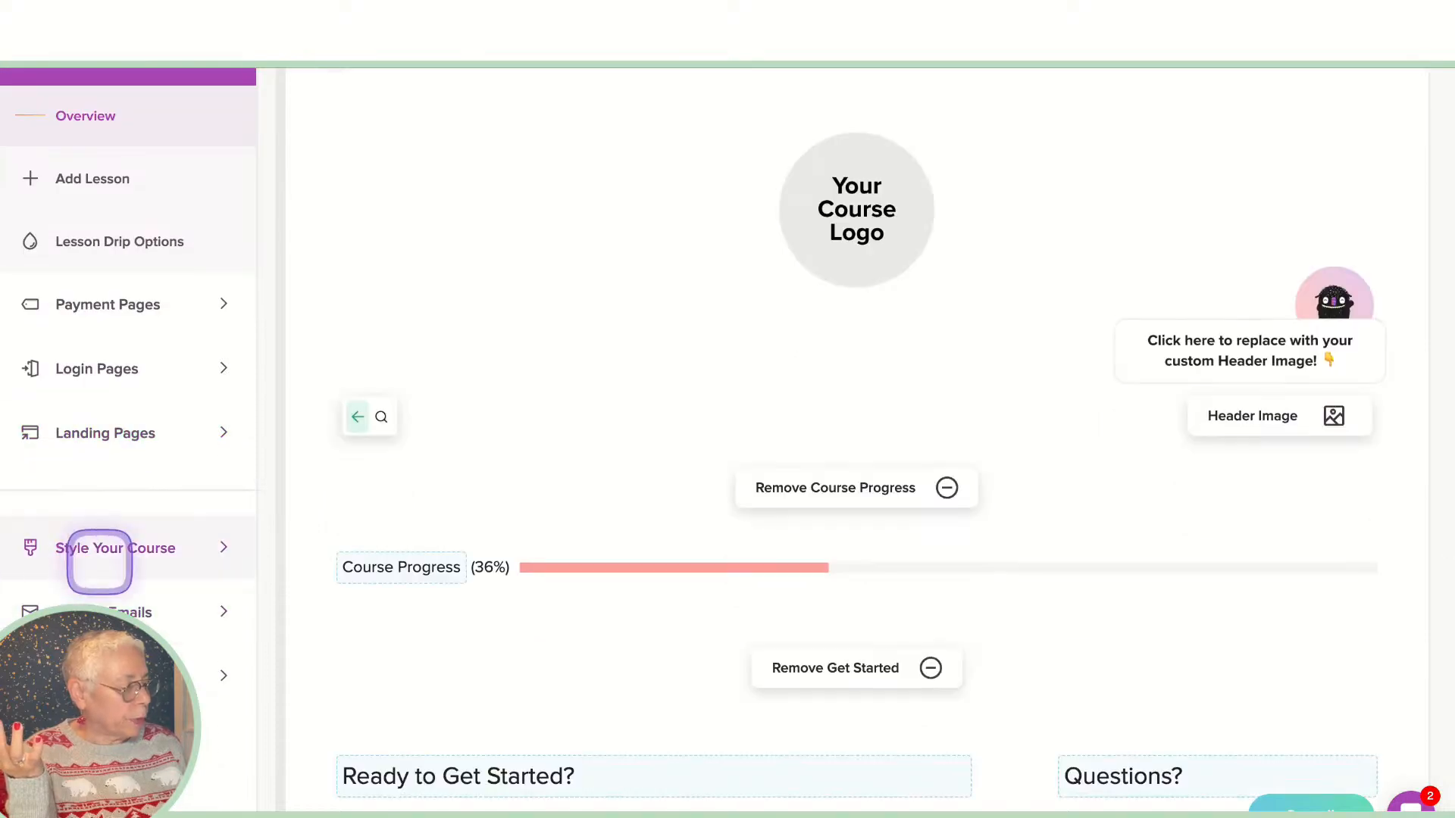
left_click(134, 548)
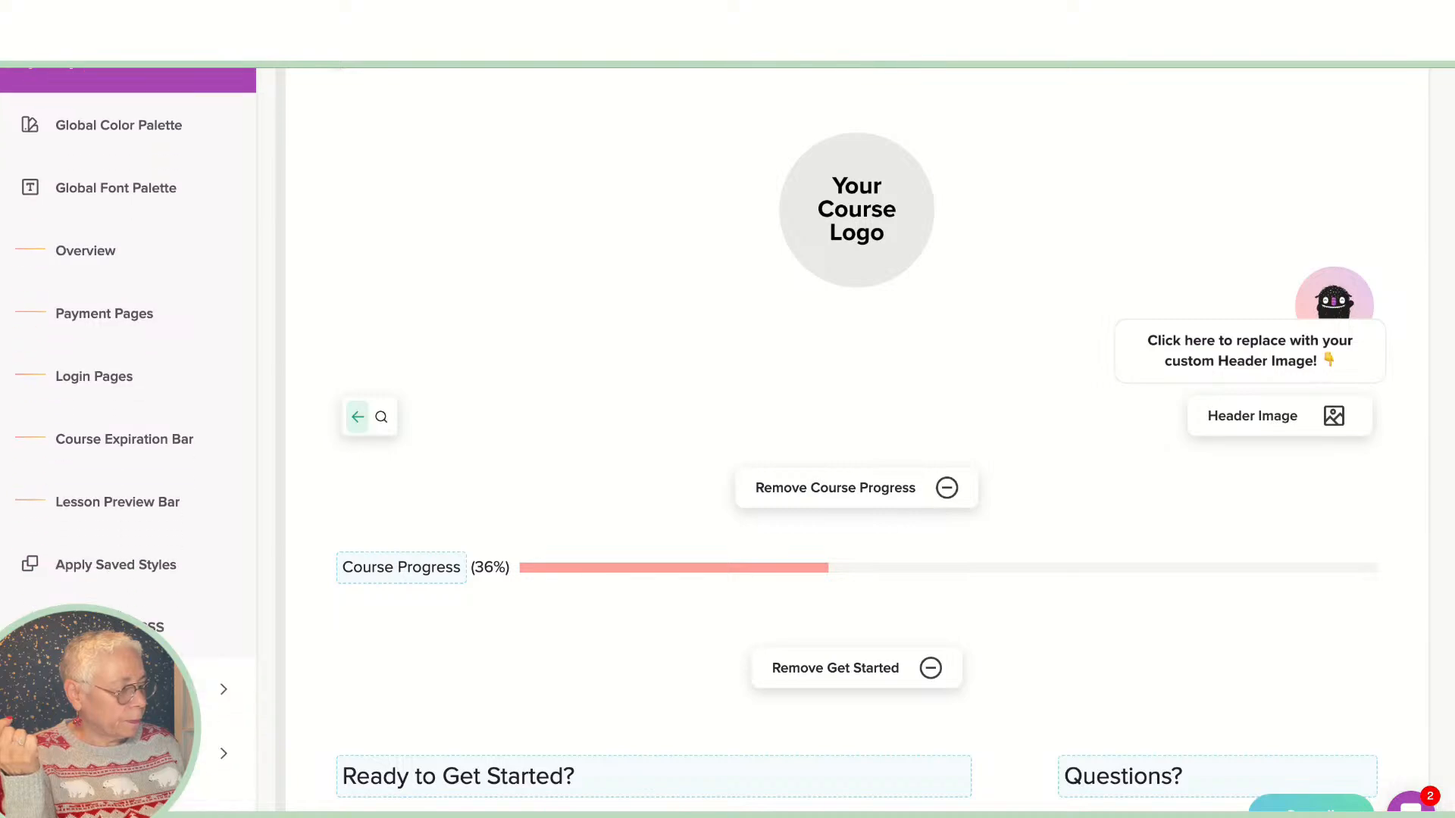
left_click(95, 610)
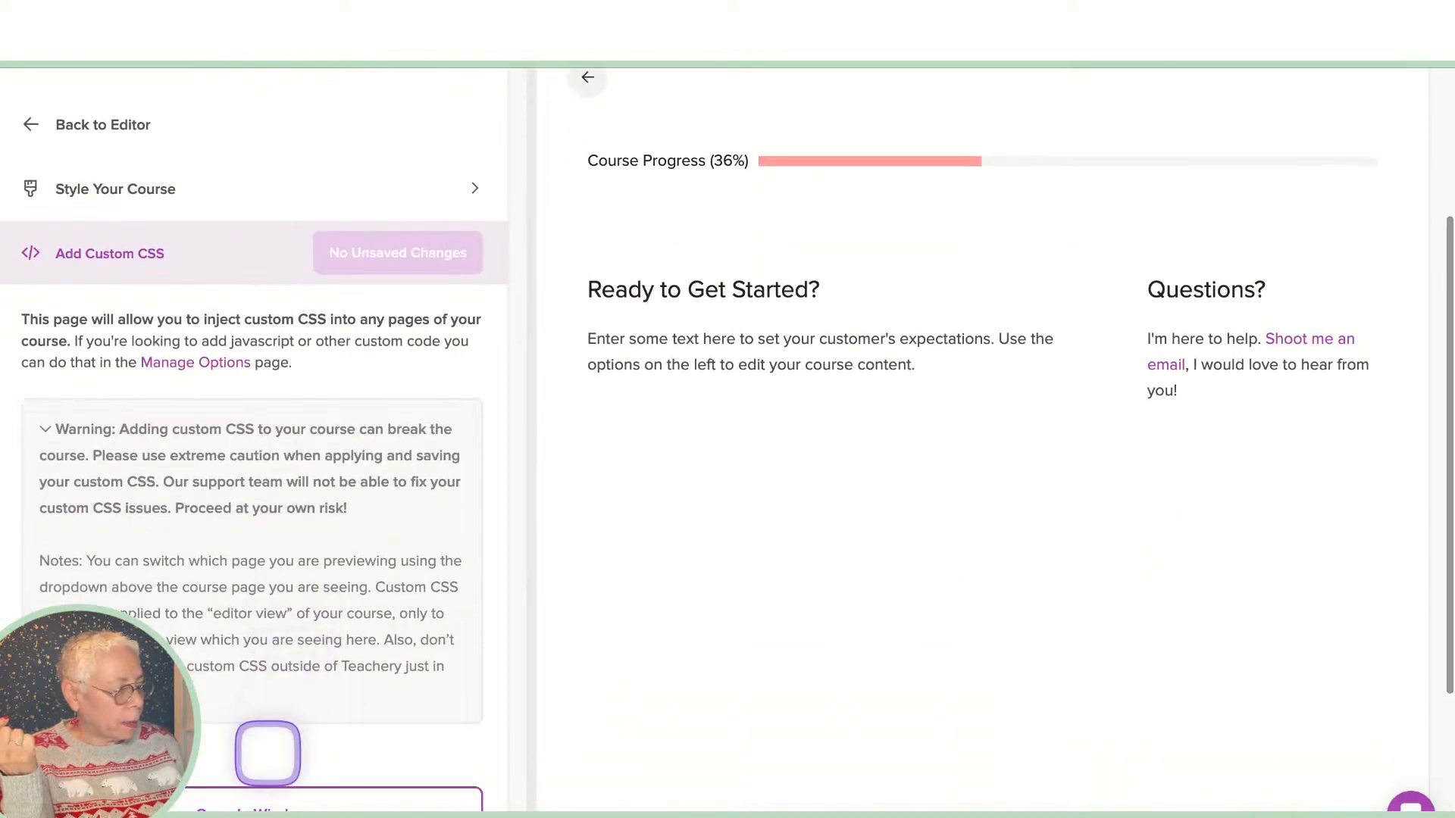
left_click(253, 796)
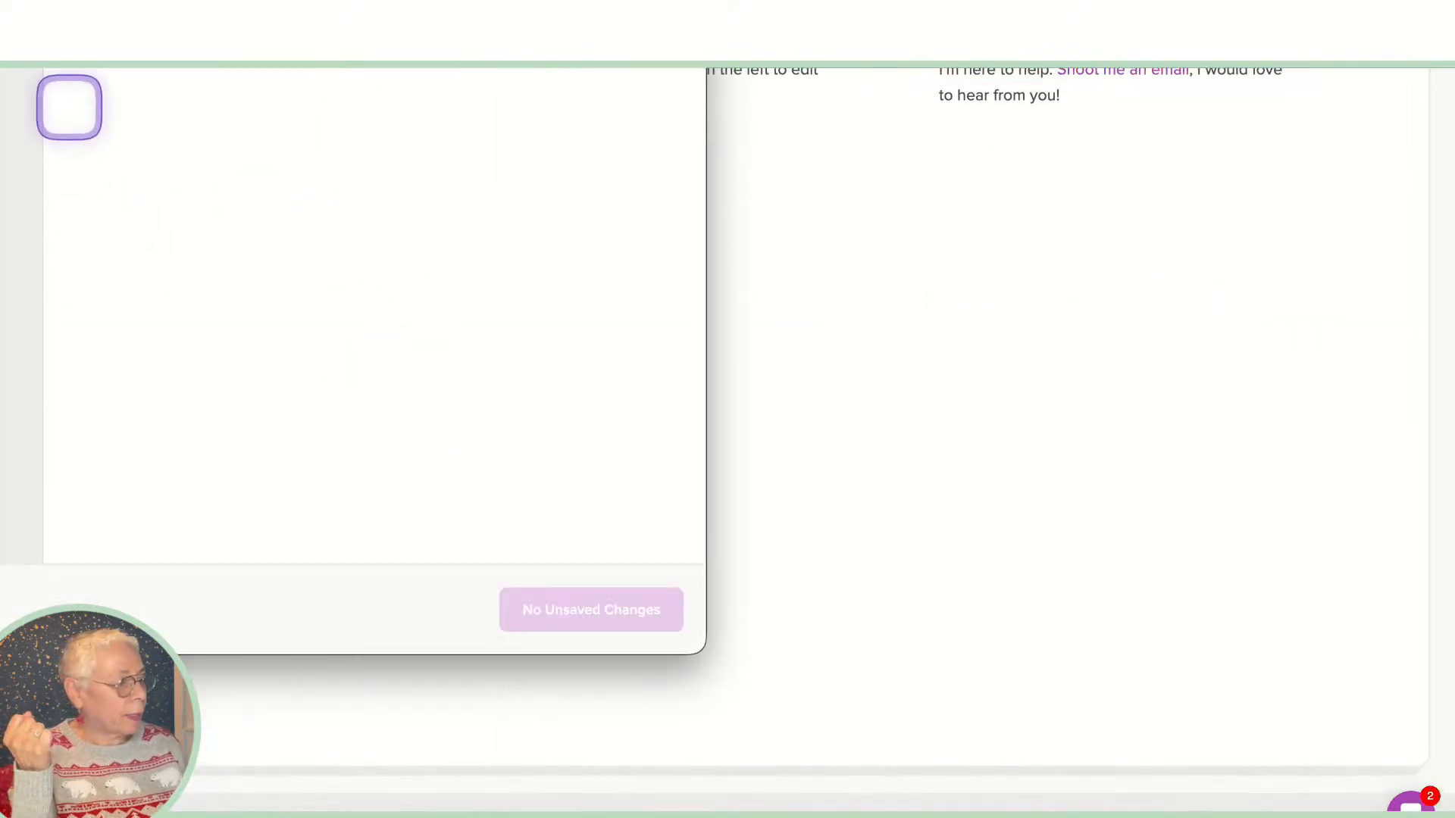
key("super+w")
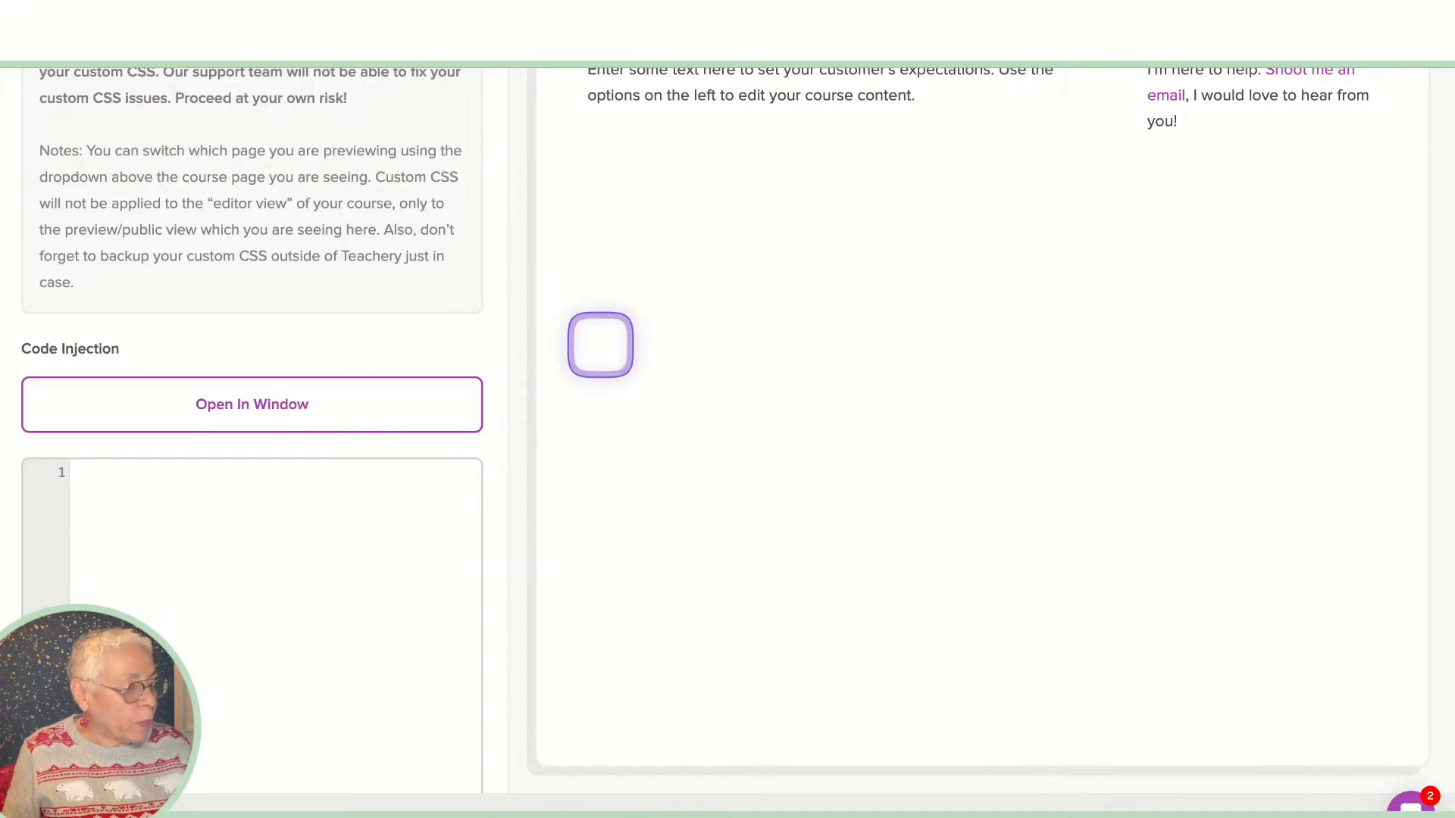
scroll(598, 344, "up", 7)
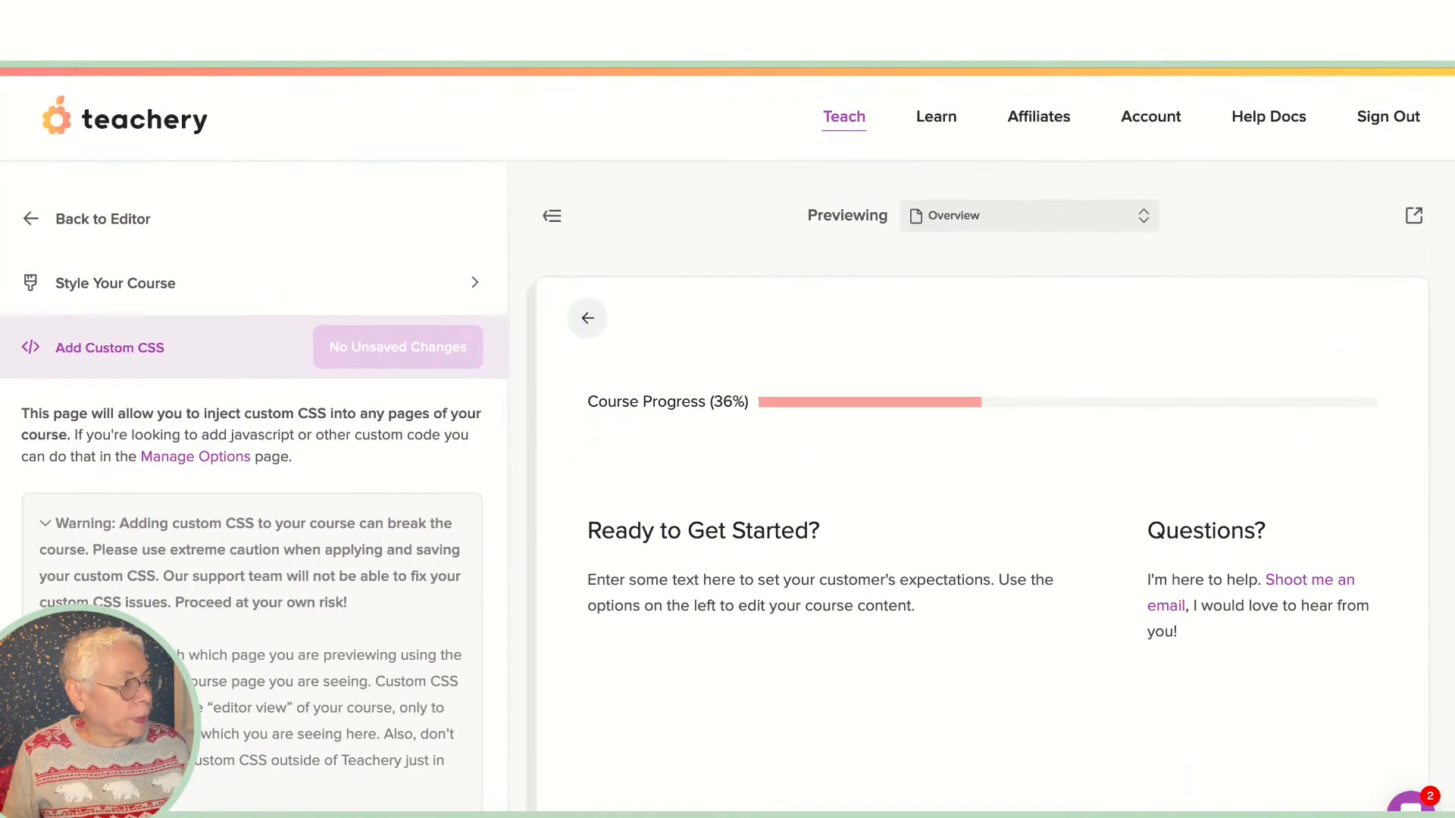
Step: Leave the custom CSS page and the "simpe" course editor to return to the dashboard
scroll(157, 189, "up", 1)
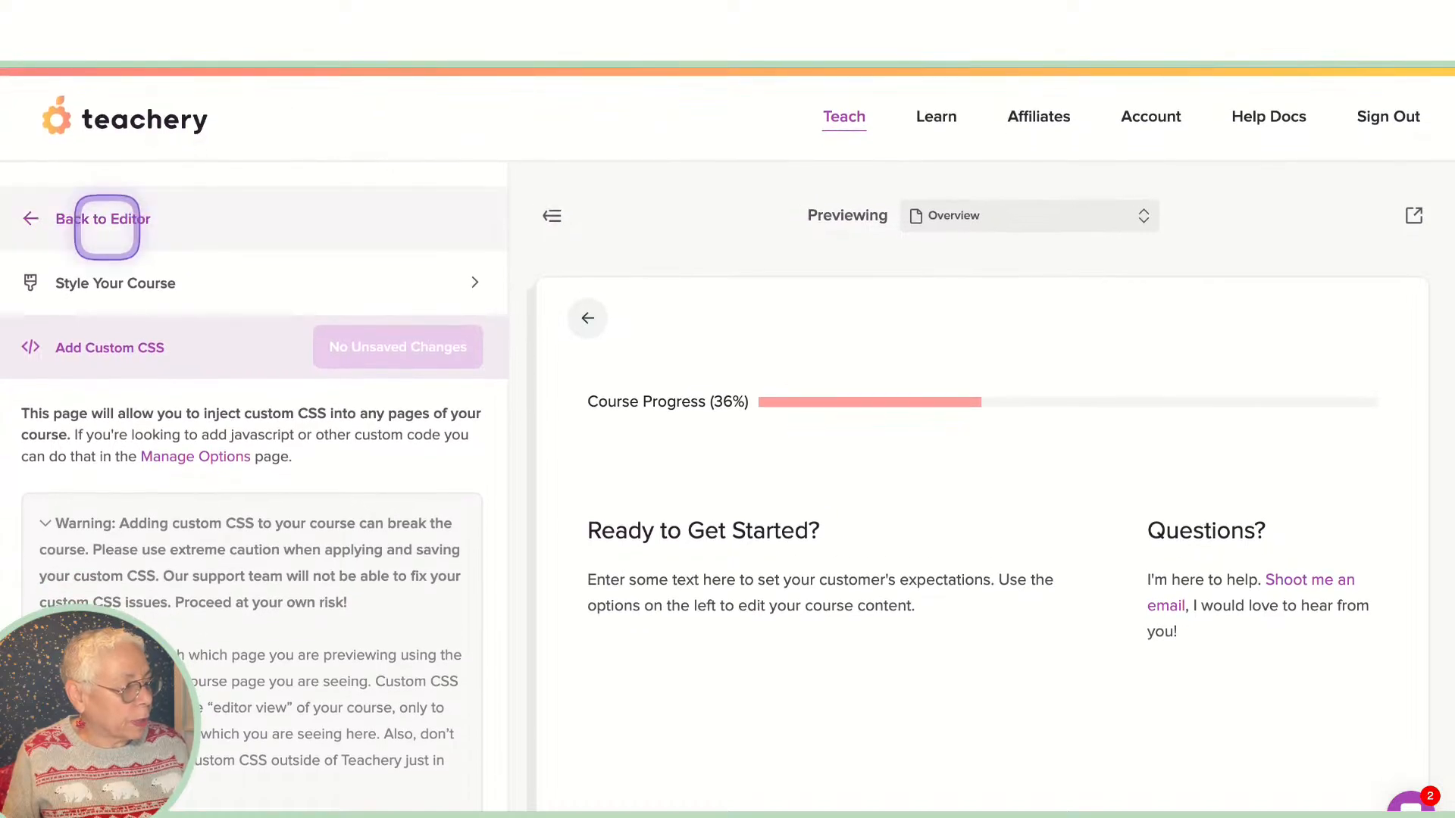
left_click(106, 223)
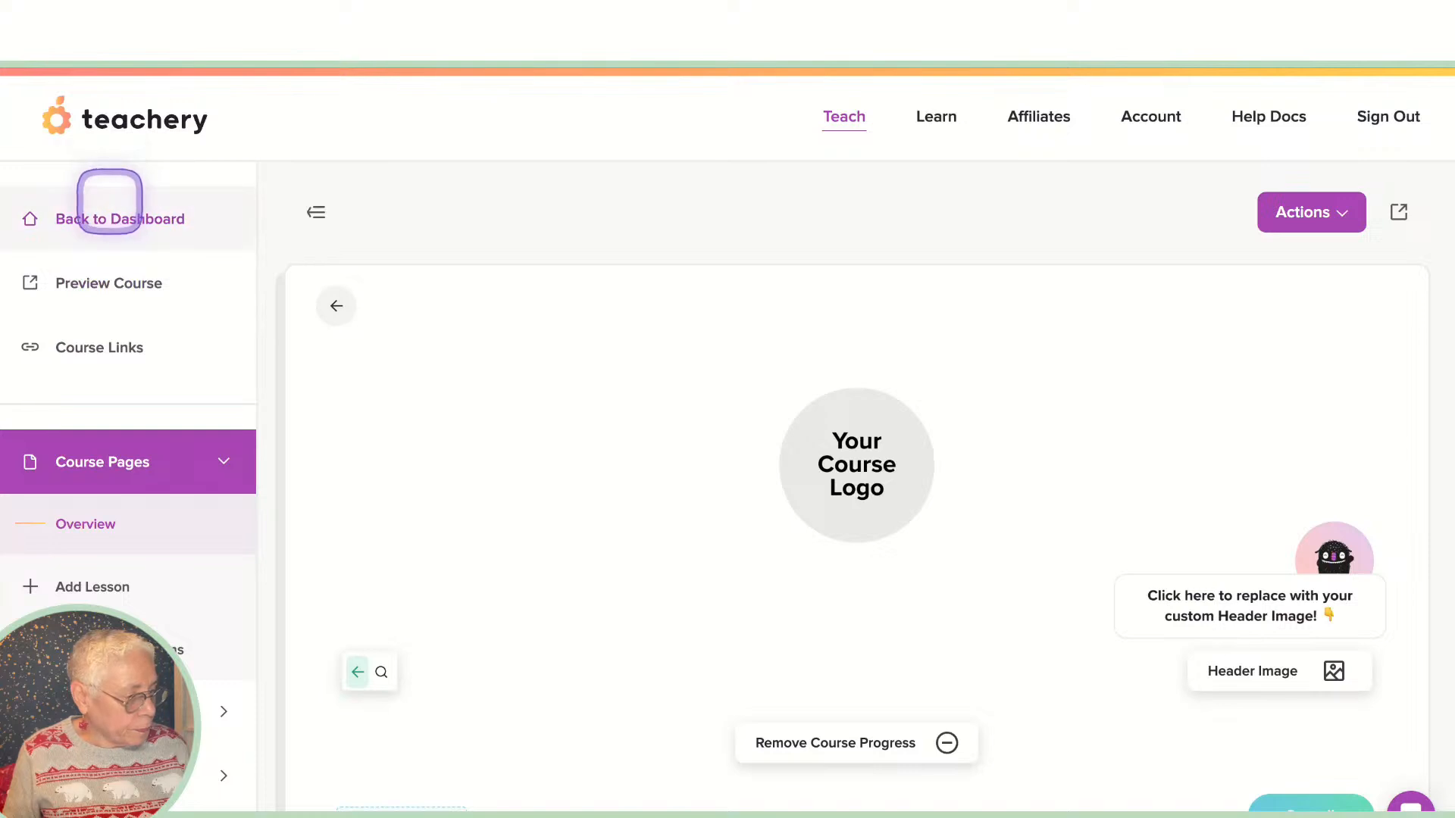
scroll(101, 452, "down", 1)
scroll(101, 455, "up", 1)
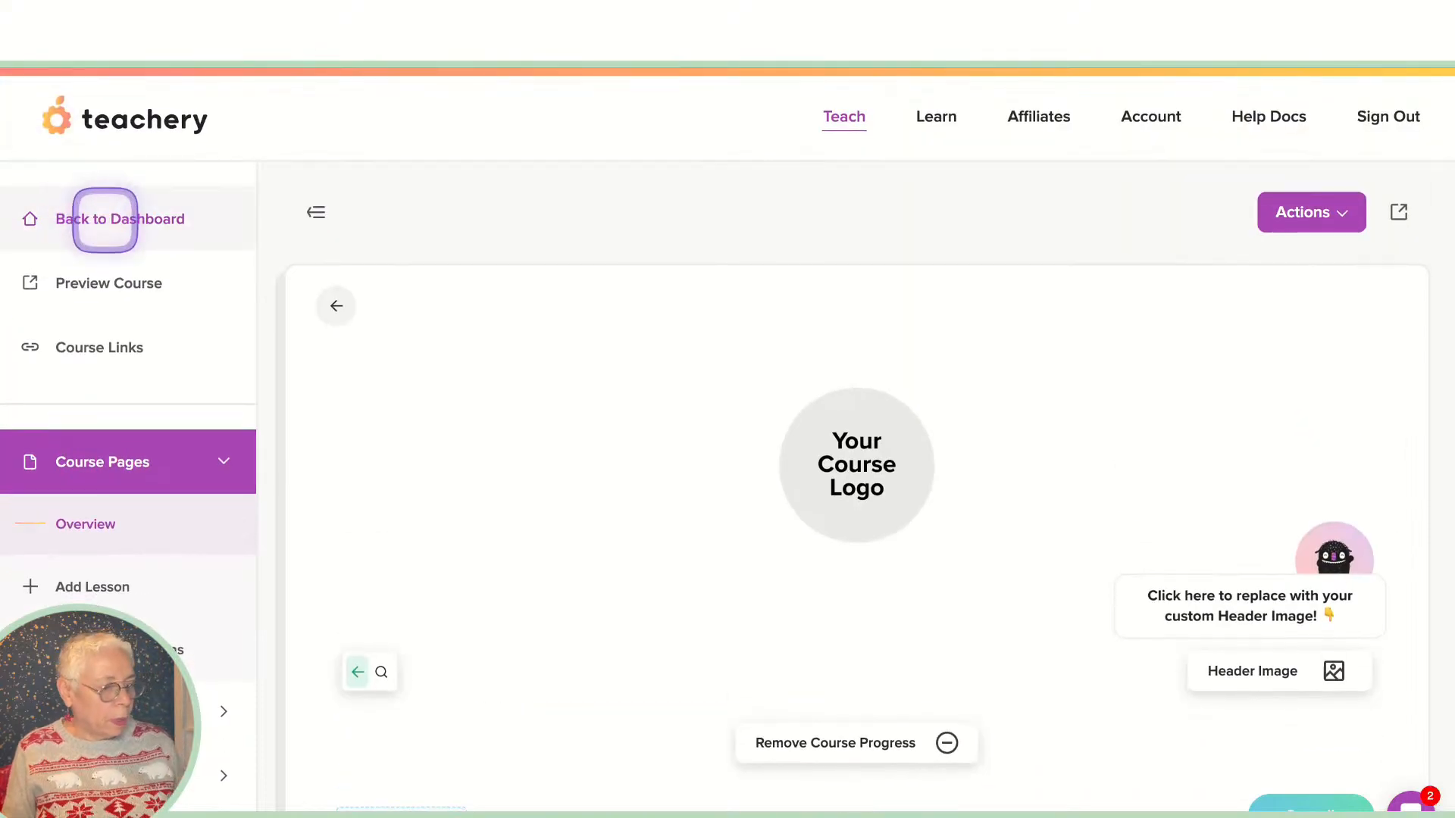
left_click(104, 219)
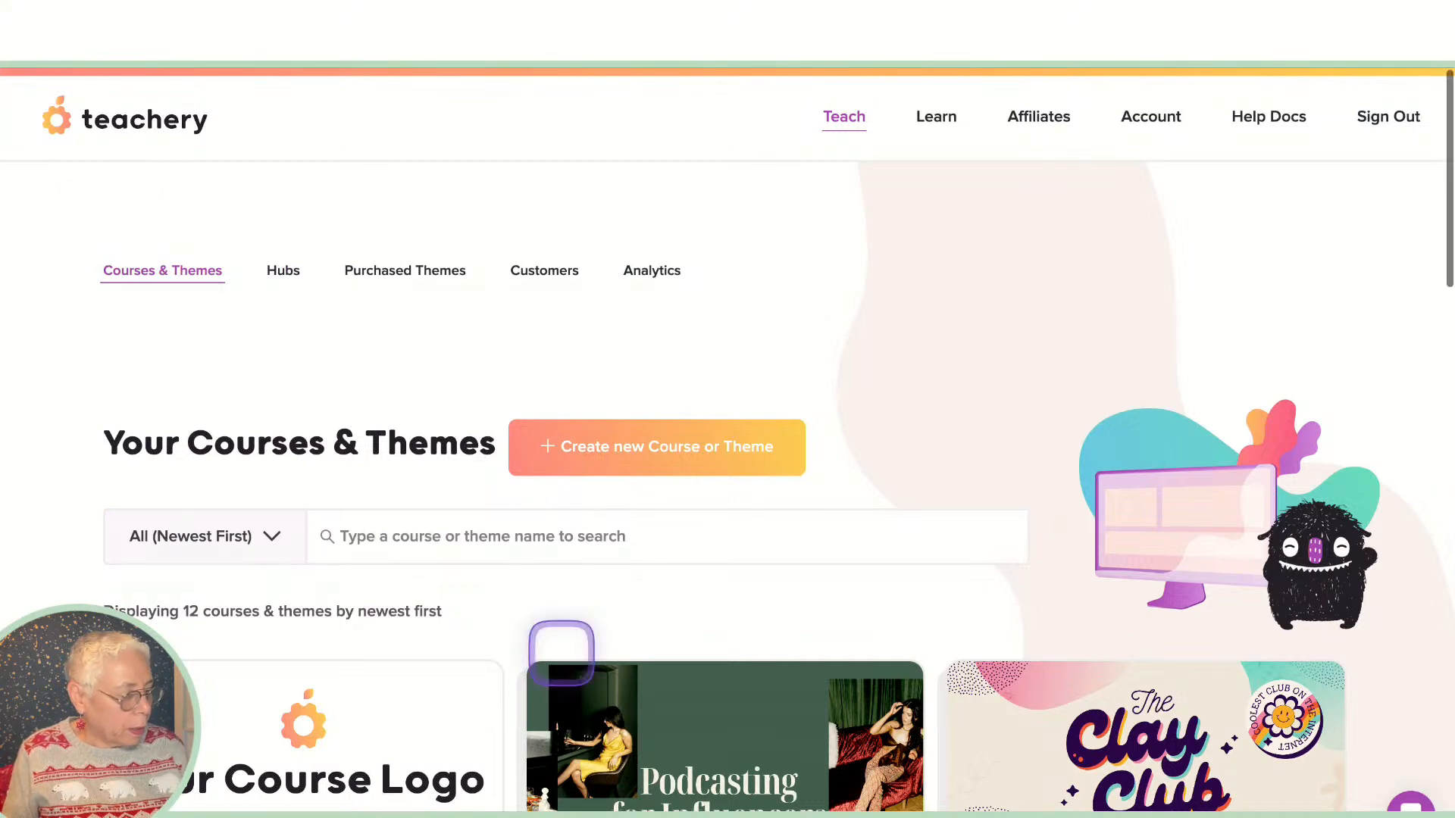
Step: Open the Copy of Simple Demo course for editing and look over the lesson cards on its Overview page
scroll(561, 651, "down", 6)
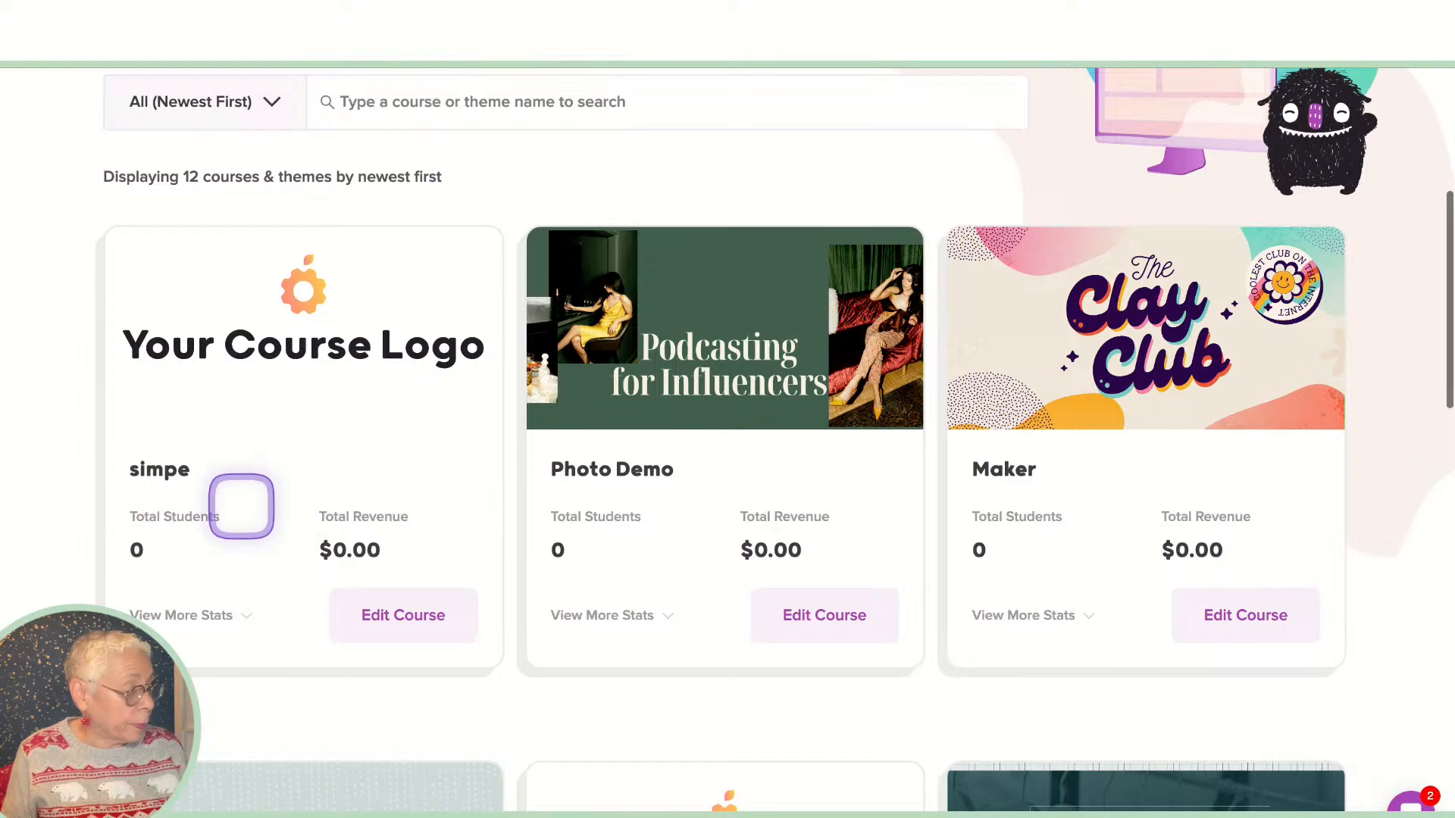
scroll(339, 604, "down", 2)
scroll(340, 604, "down", 4)
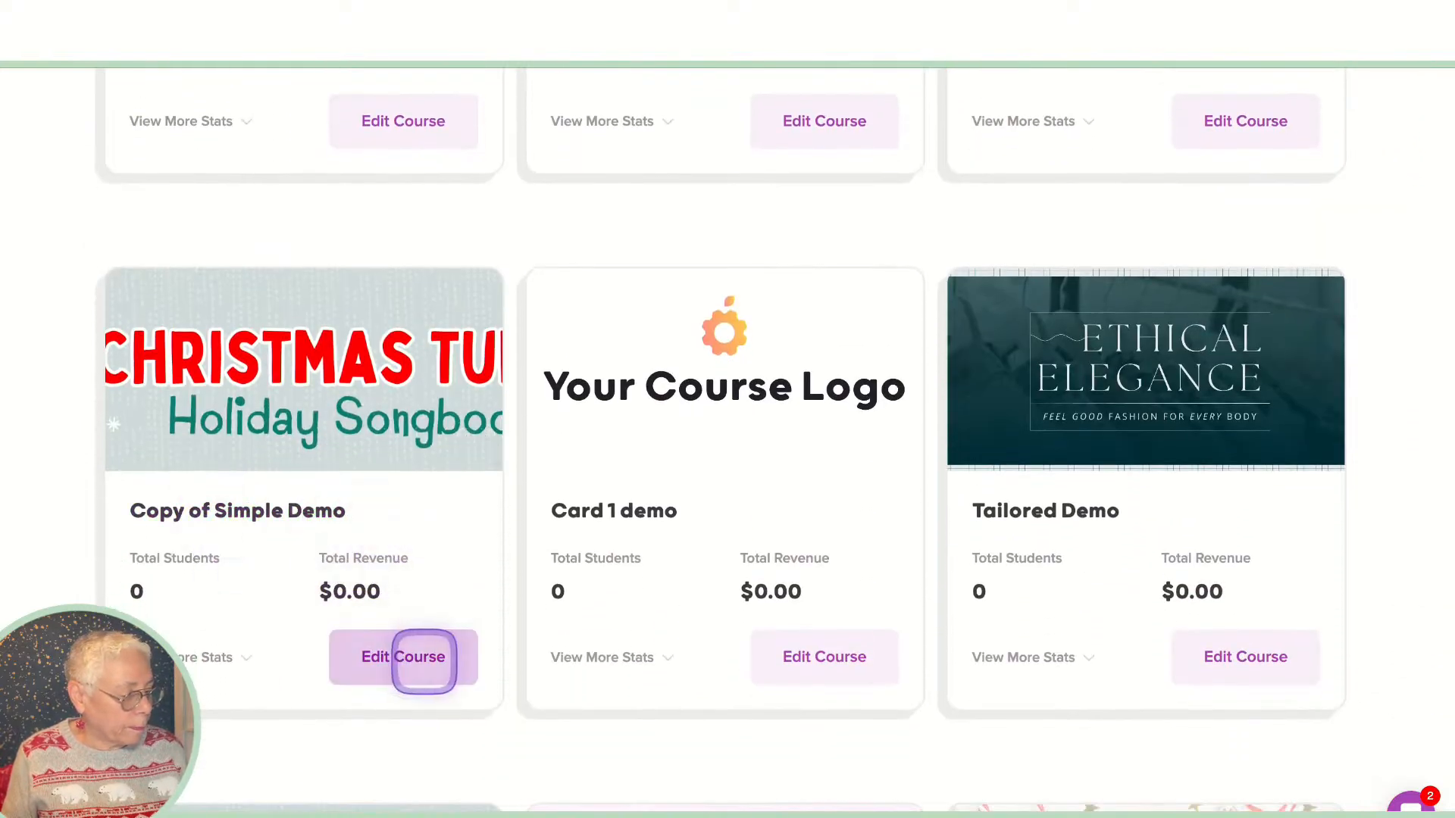
left_click(422, 658)
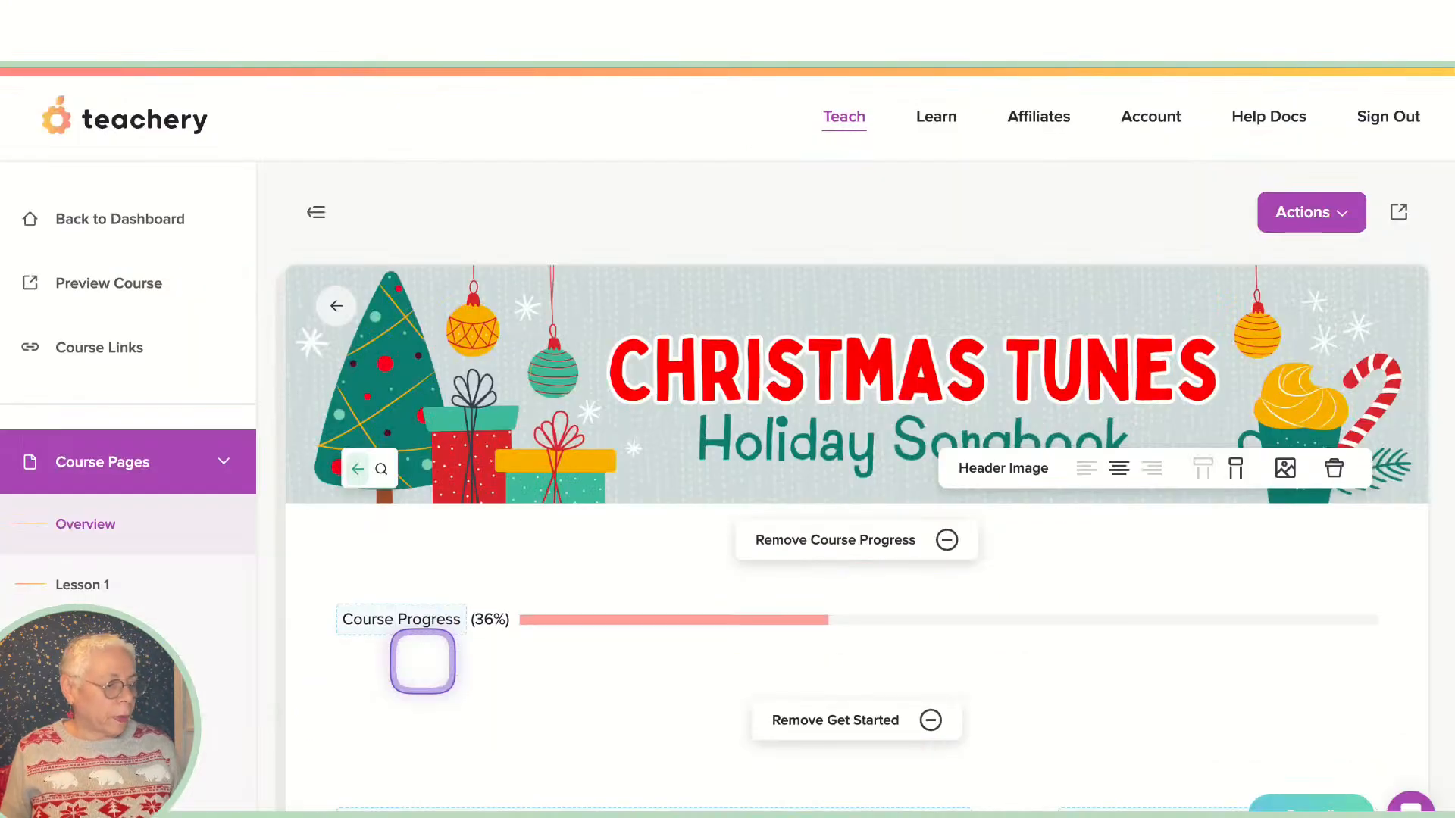
scroll(421, 595, "down", 10)
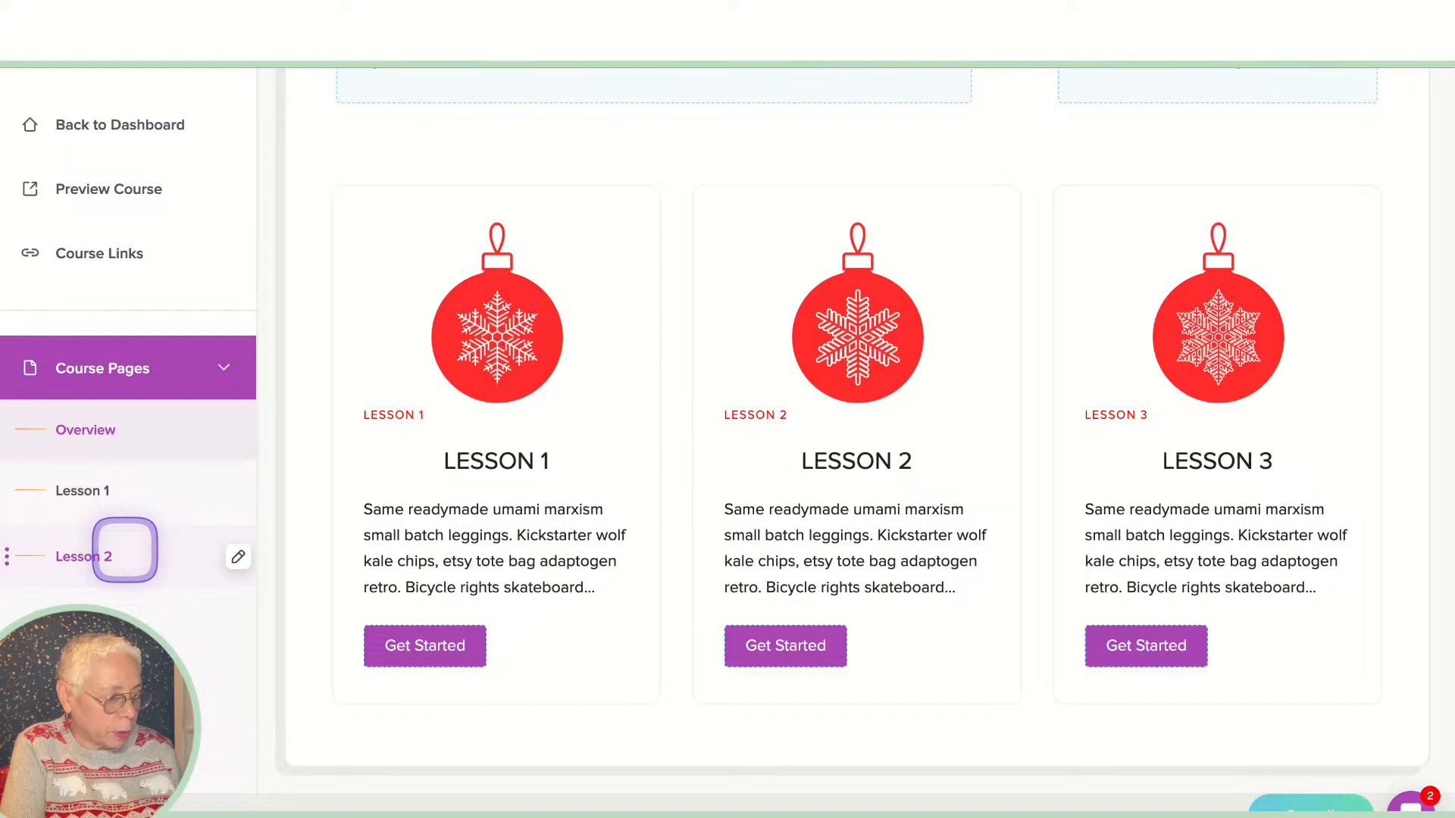
scroll(125, 549, "down", 3)
scroll(132, 636, "up", 3)
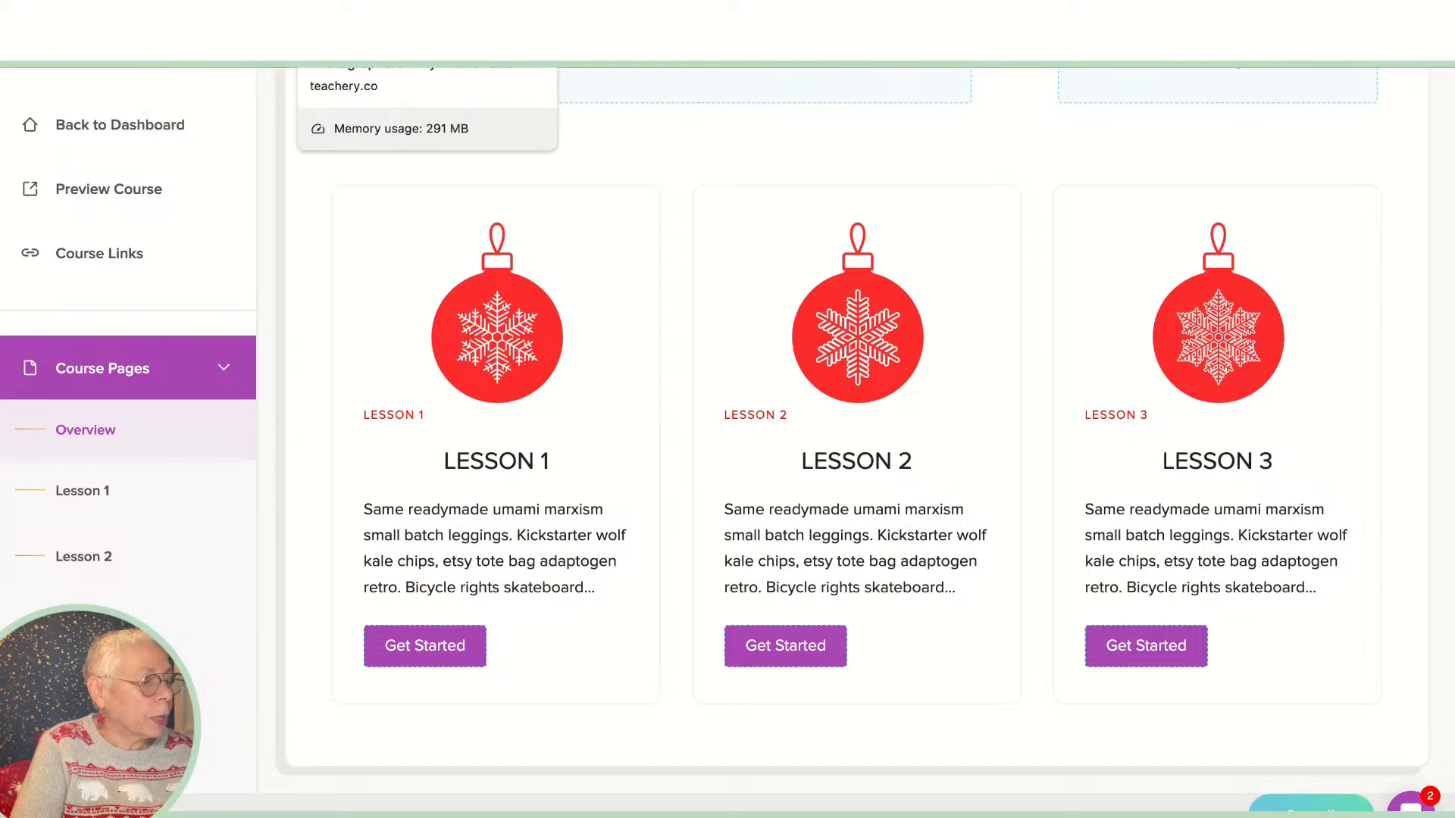
Step: Switch through the open browser pages to Teachery's Style Files page
left_click(363, 19)
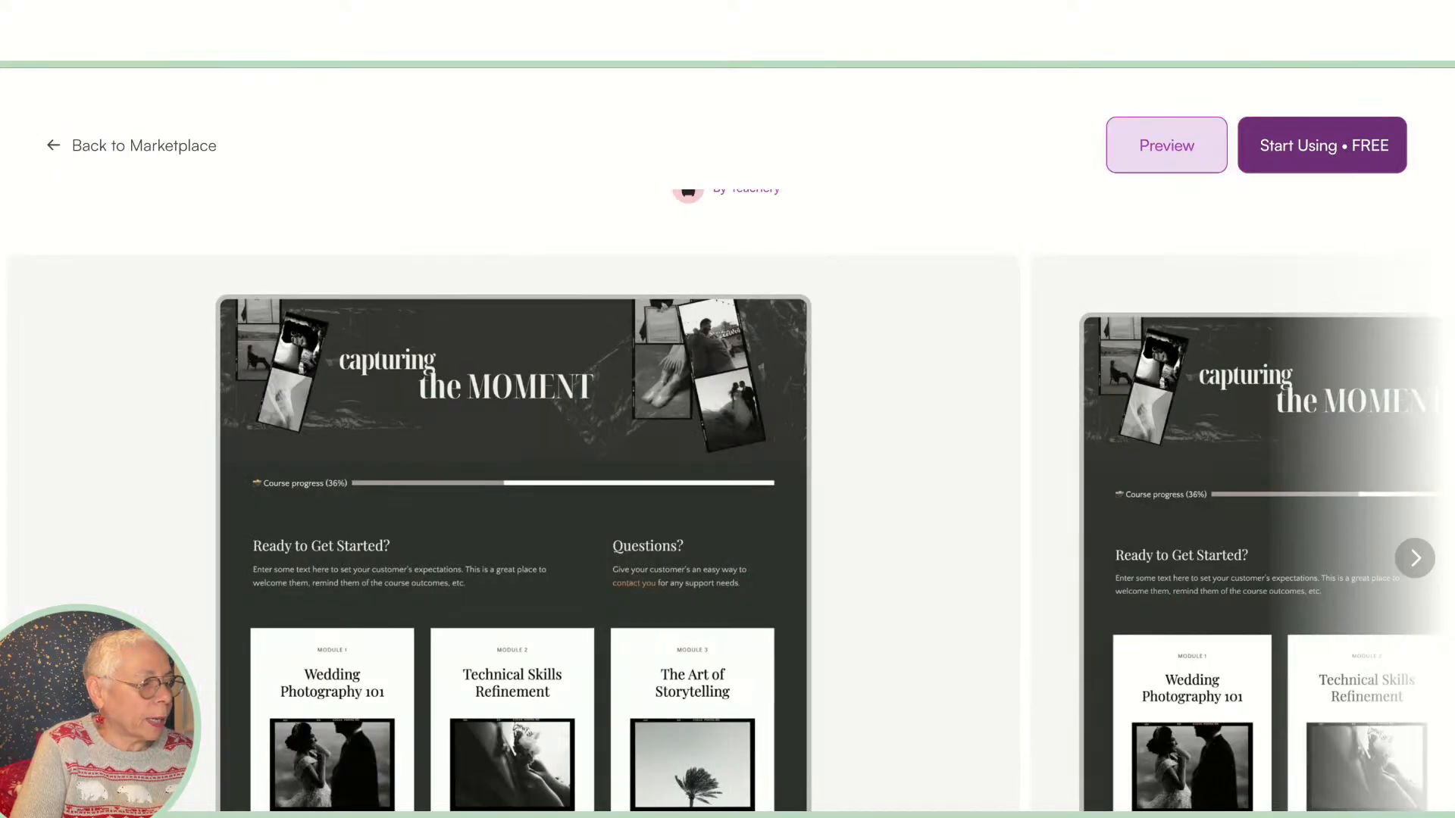
key("ctrl+Tab")
key("ctrl+shift+Tab")
key("ctrl+Tab")
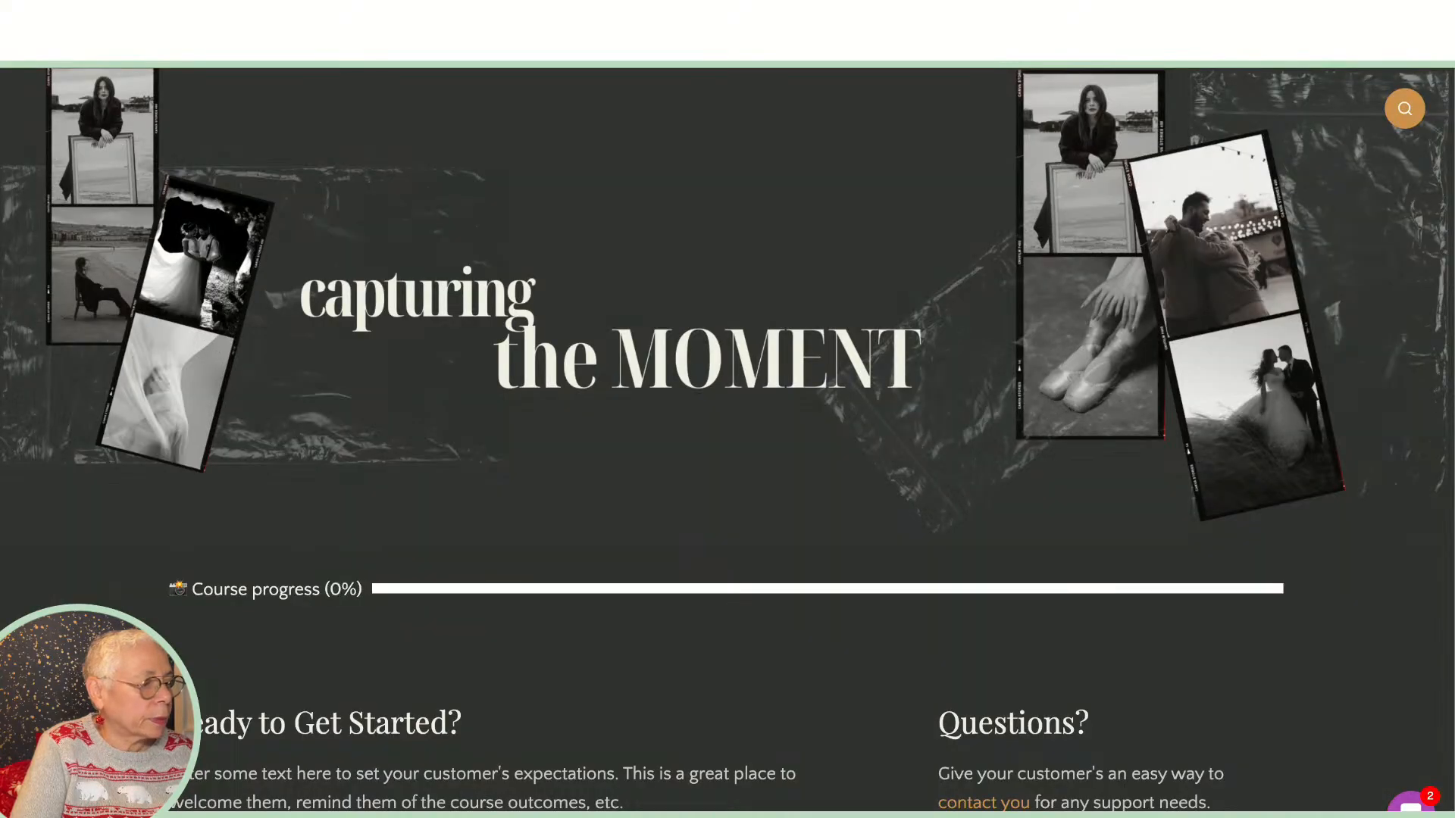
key("ctrl+Tab")
key("ctrl+Tab")
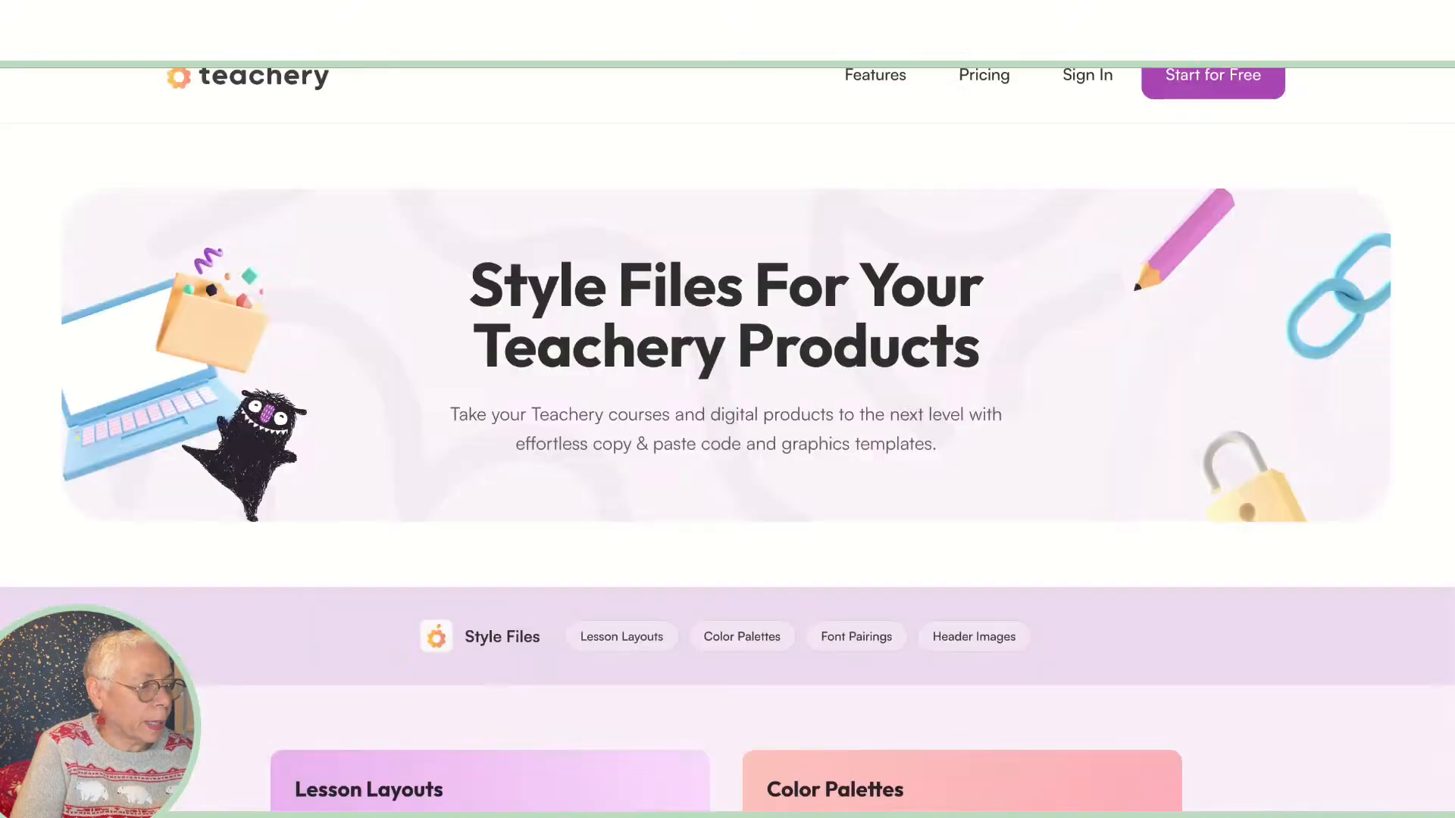
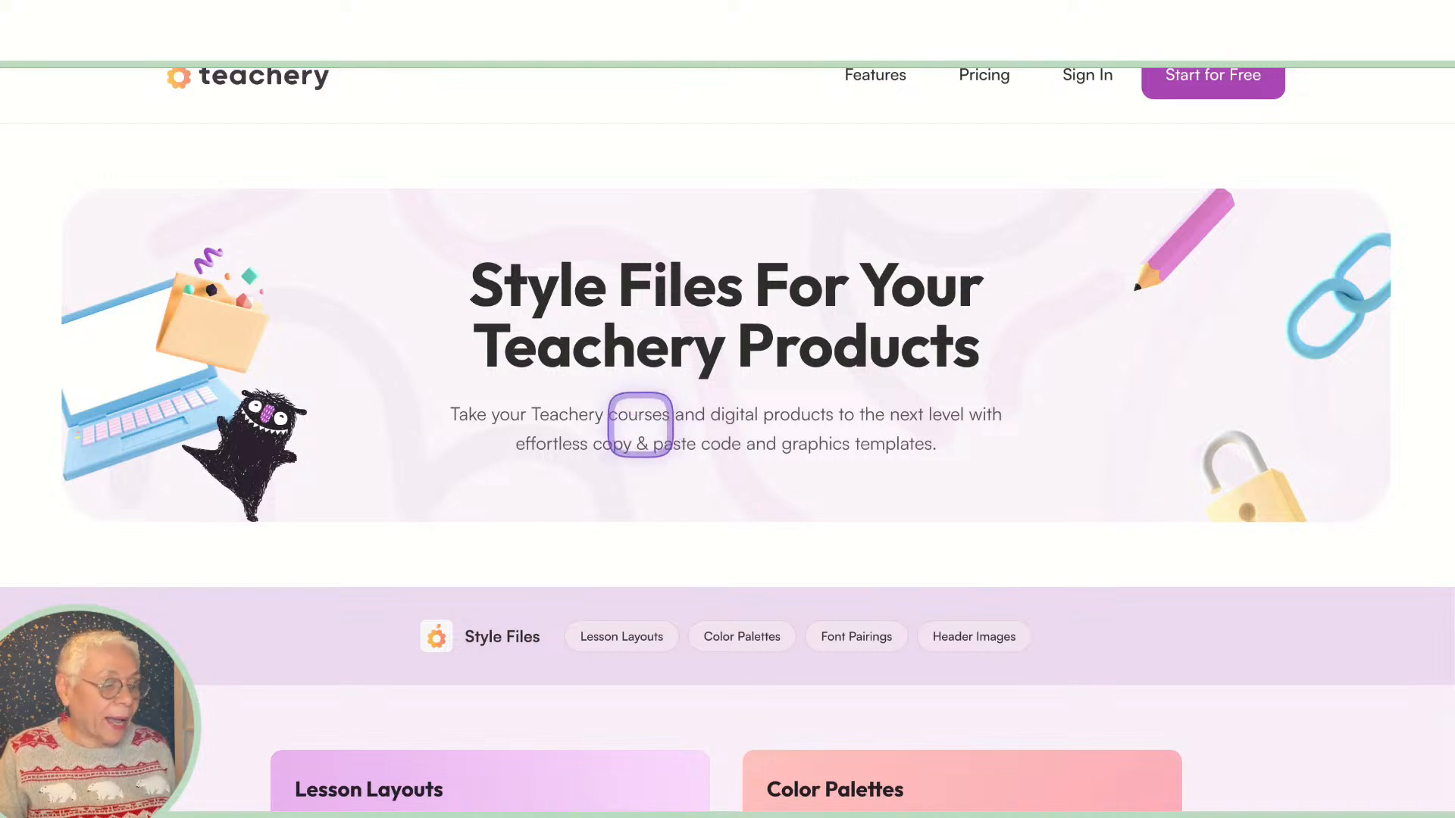
Step: Examine the Style Files categories and the card designs offered under Lesson Layouts
scroll(641, 409, "down", 1)
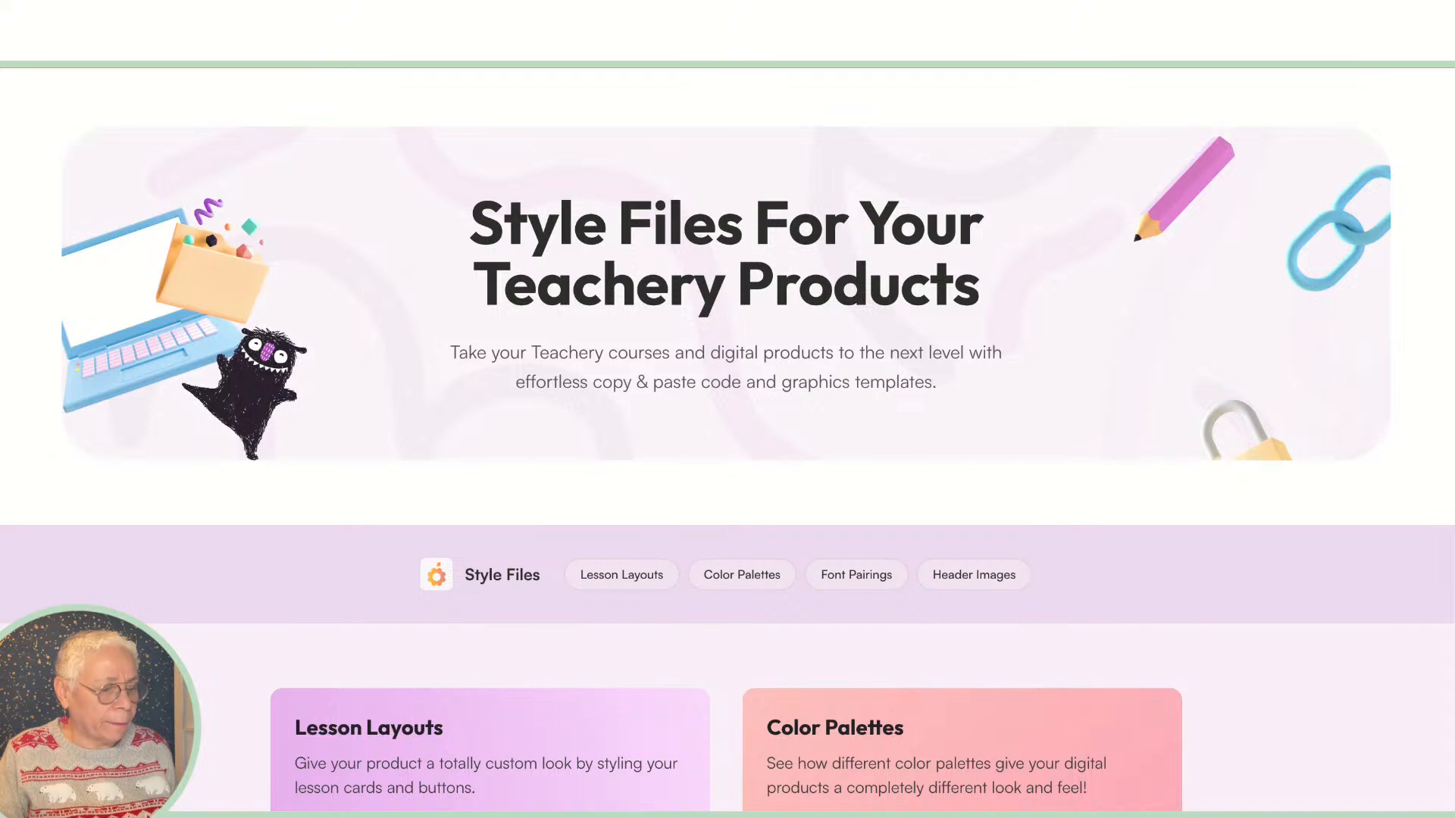
scroll(727, 432, "down", 5)
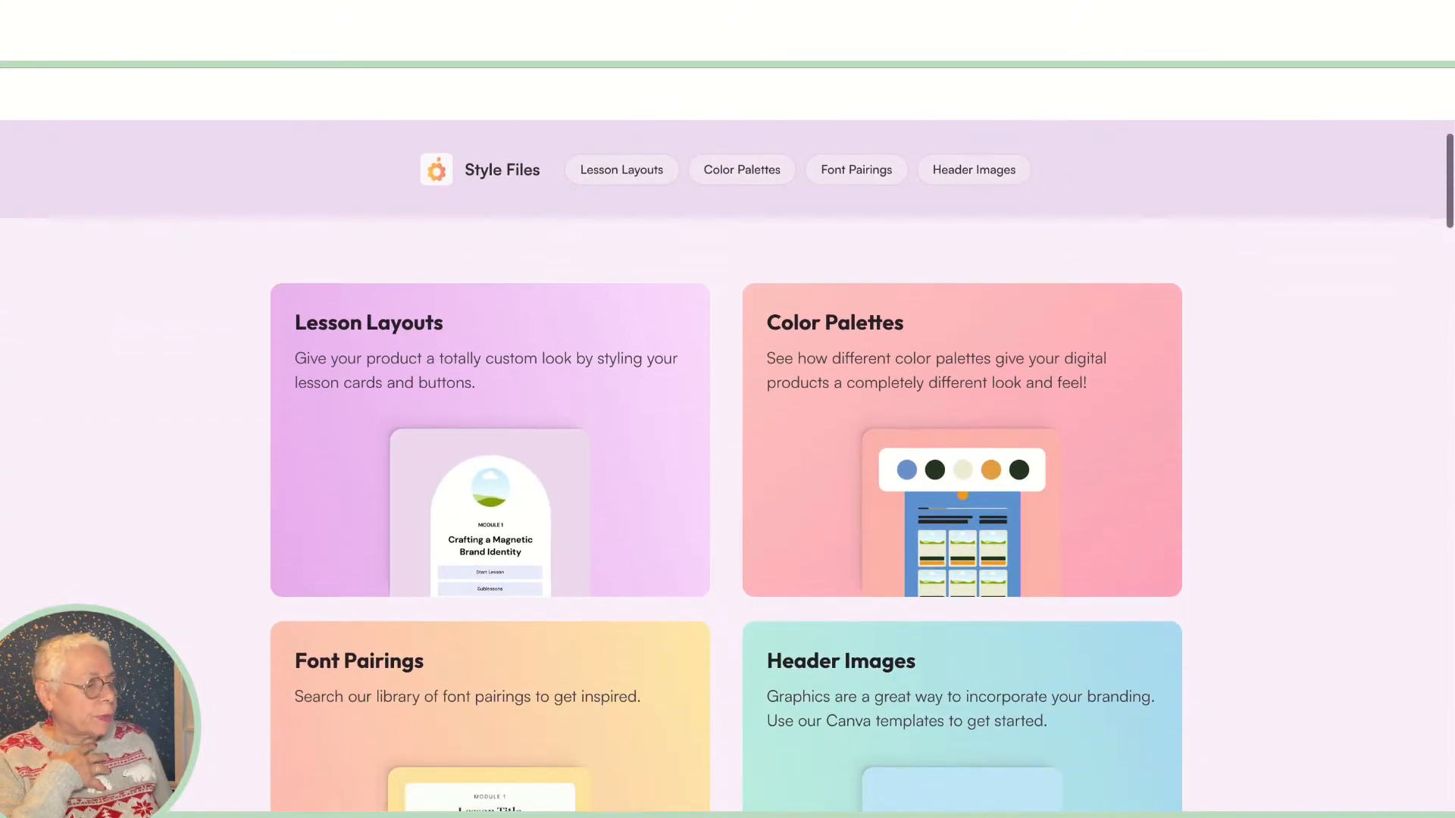
scroll(642, 391, "down", 4)
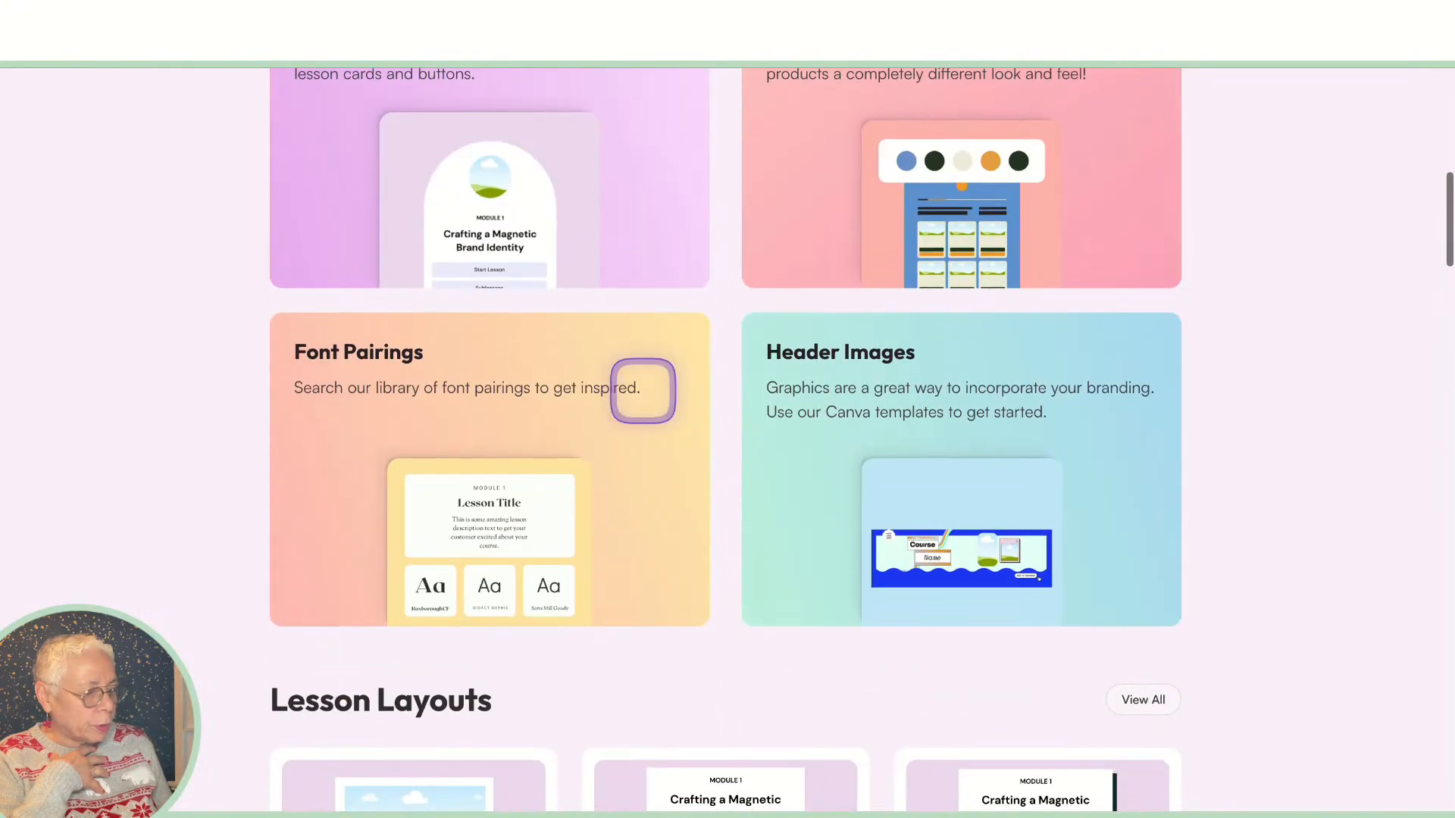
scroll(642, 391, "up", 1)
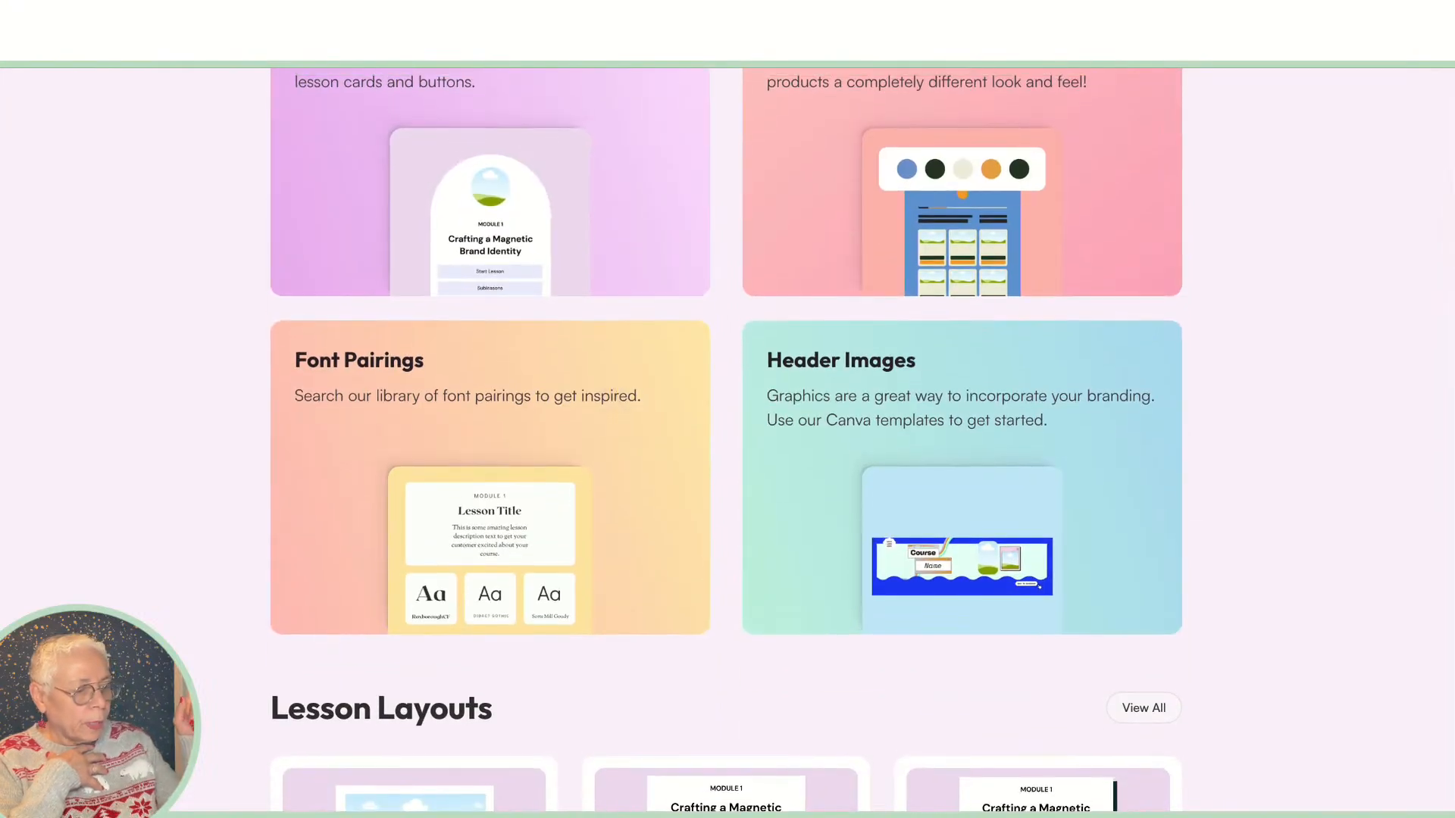
scroll(619, 408, "up", 1)
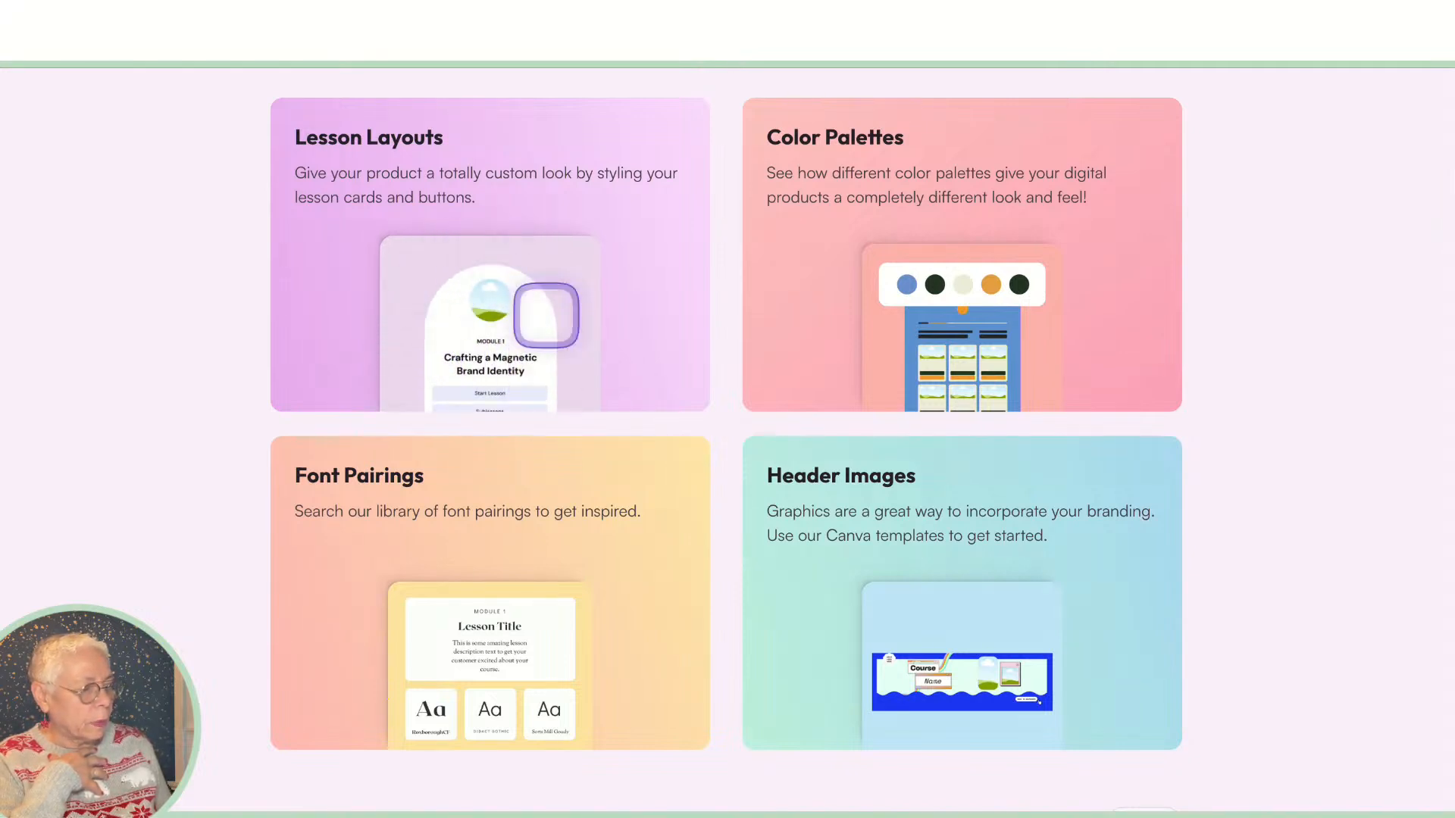
scroll(460, 378, "down", 1)
scroll(460, 378, "down", 10)
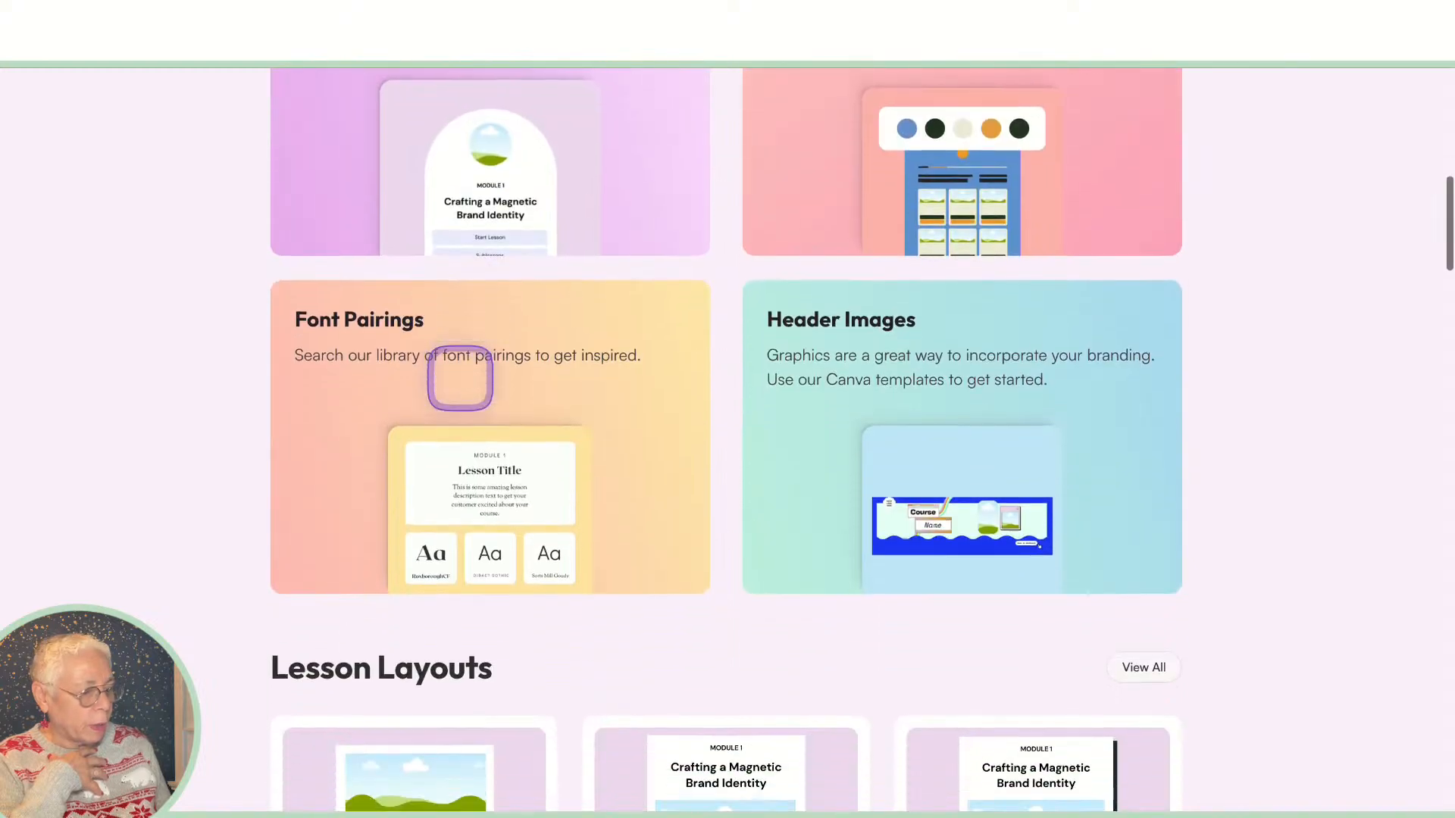
scroll(460, 378, "down", 1)
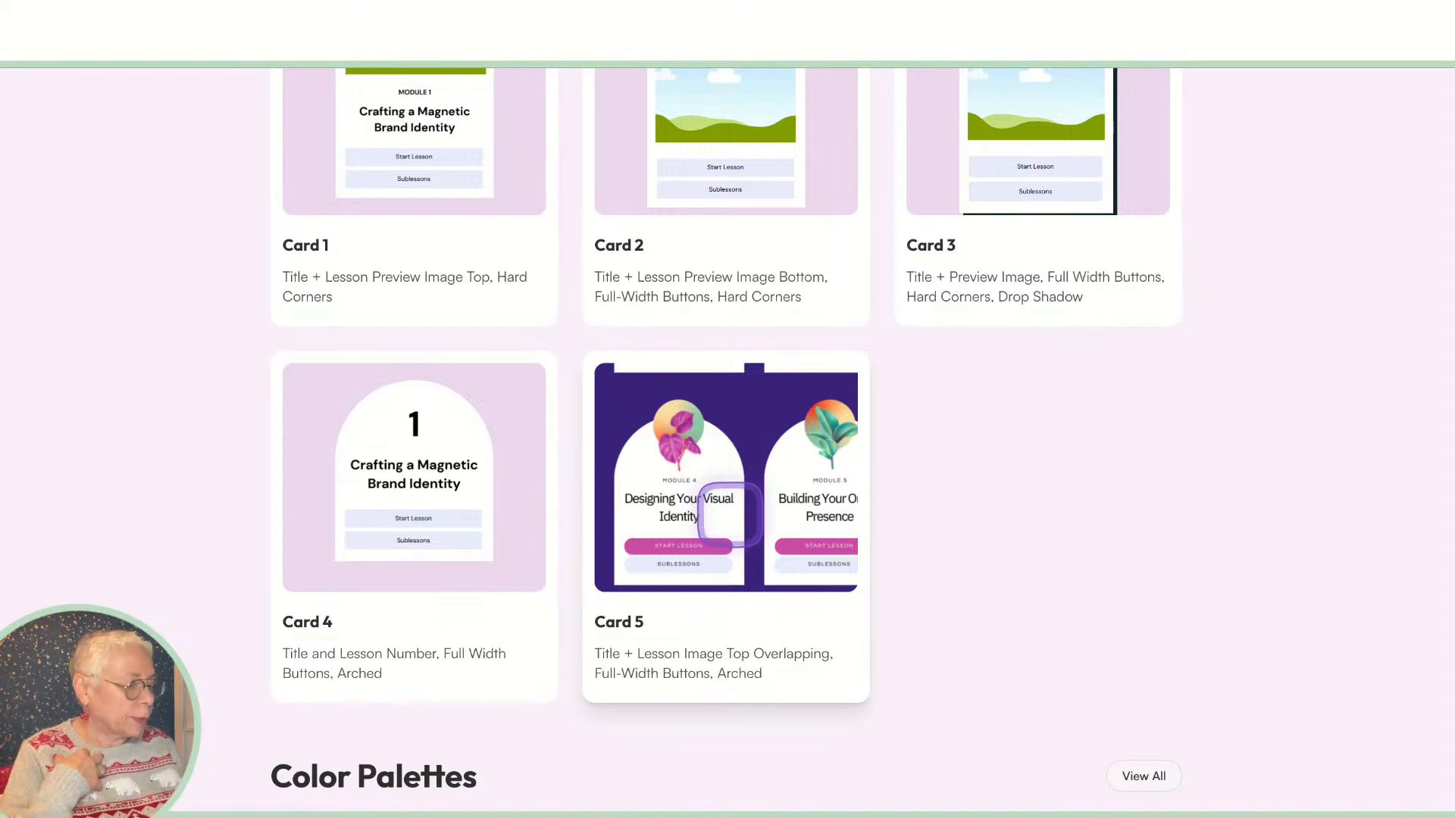
Step: Open the Card 5 lesson layout and copy its complete code
left_click(729, 514)
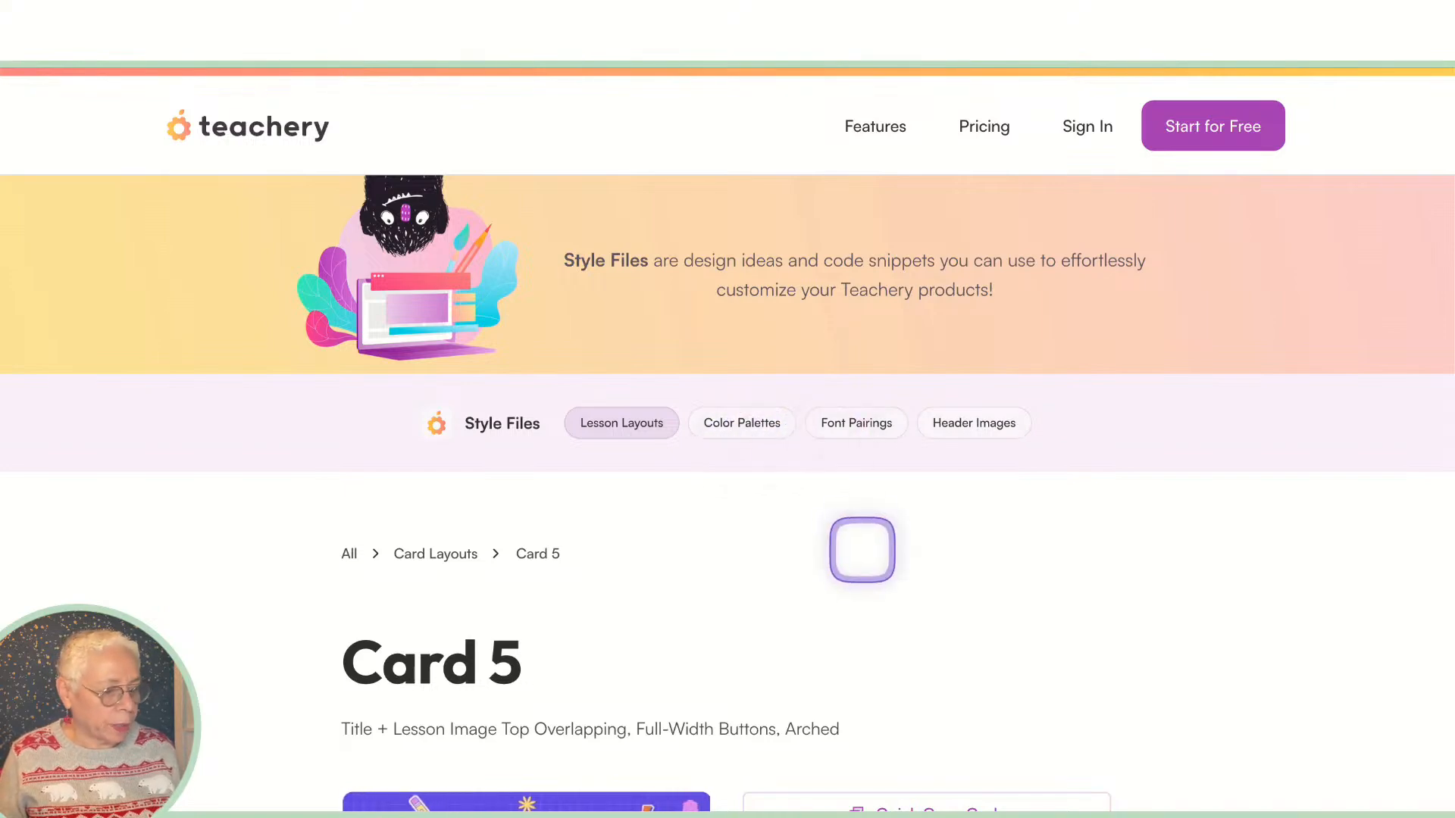
scroll(863, 549, "down", 1)
scroll(862, 550, "down", 5)
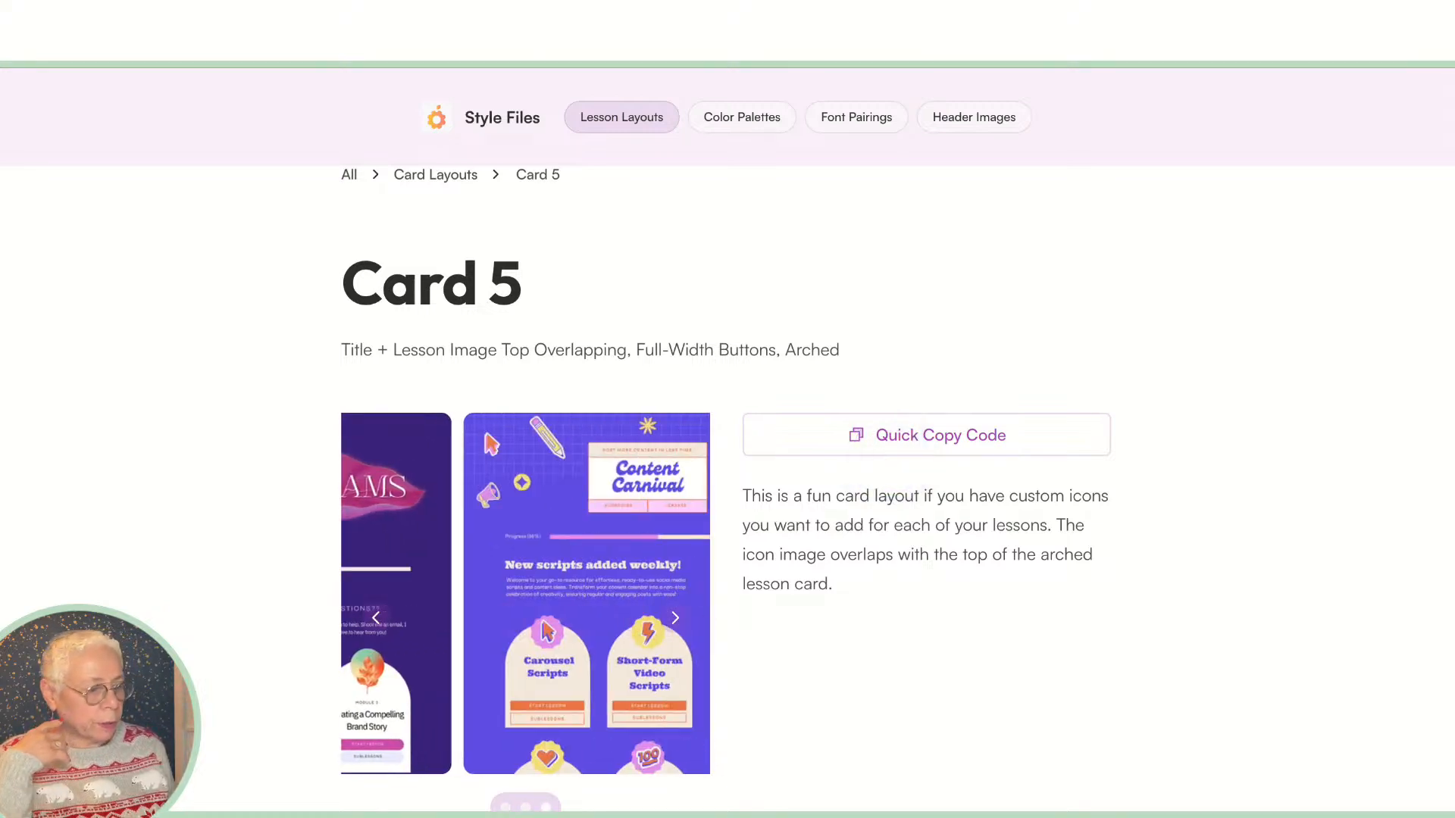
left_click(938, 438)
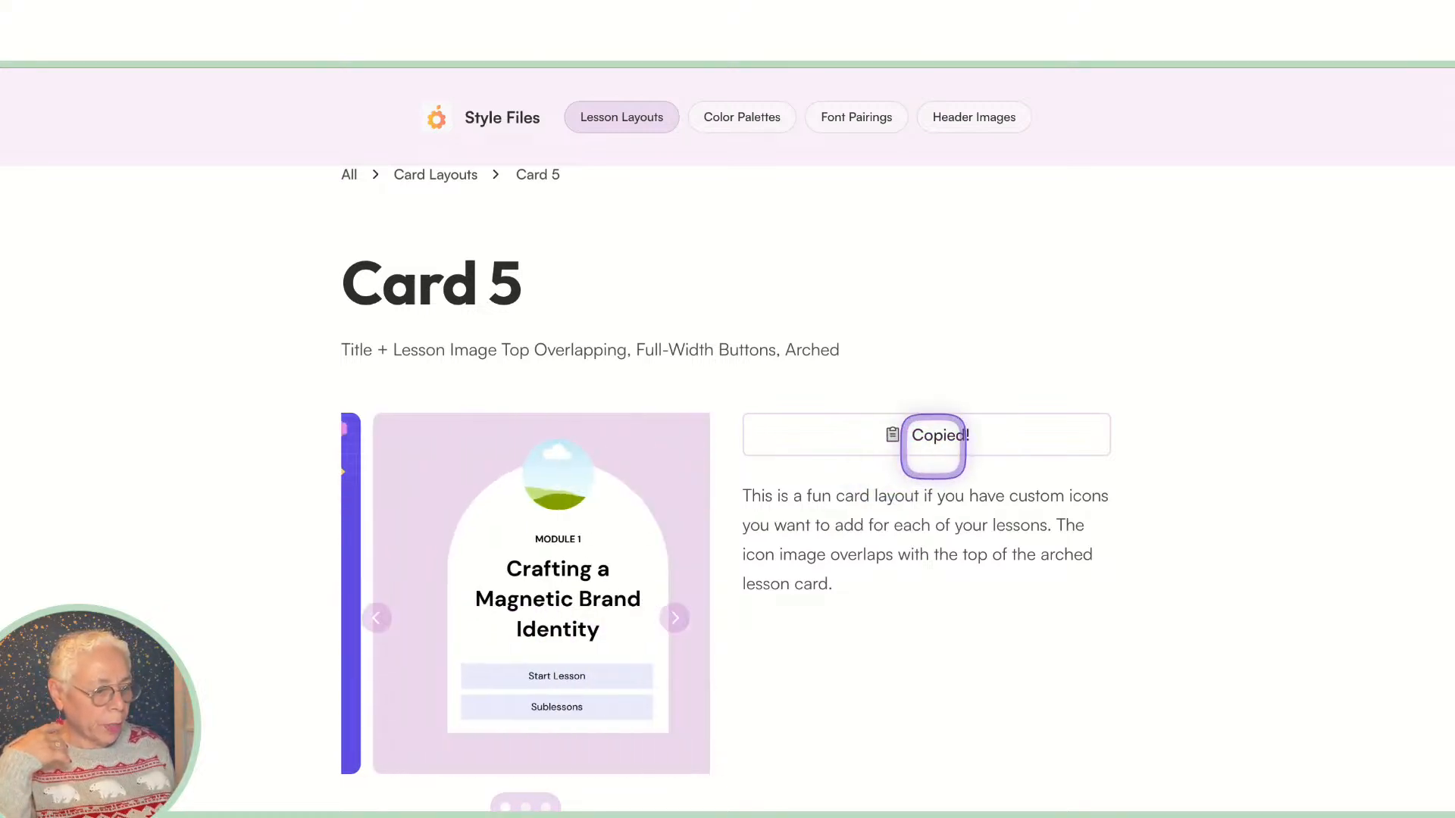
Step: Read the Card 5 instructions for copying the CSS and pasting it into a course's Custom CSS area
scroll(832, 606, "down", 1)
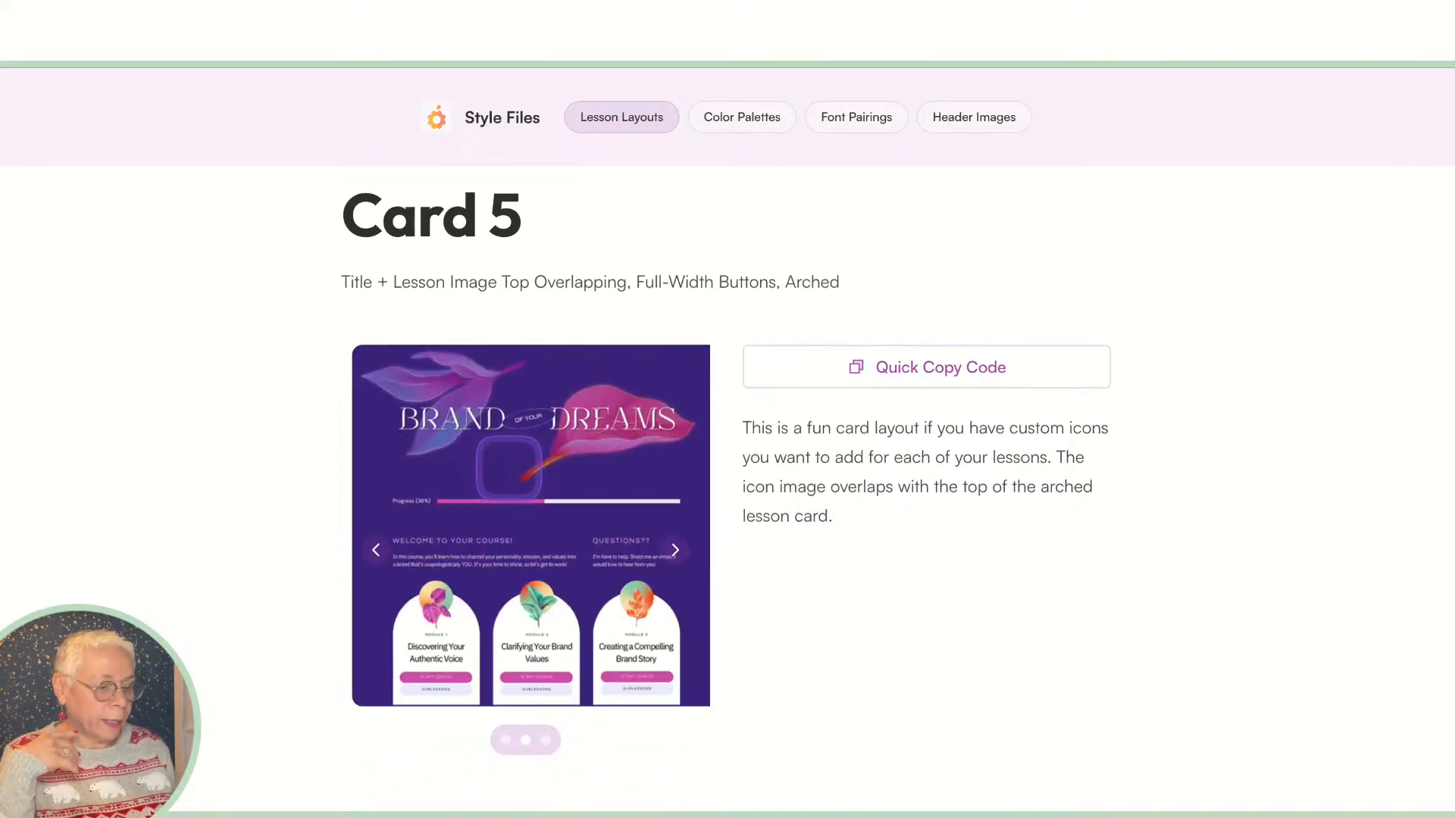
scroll(856, 576, "down", 6)
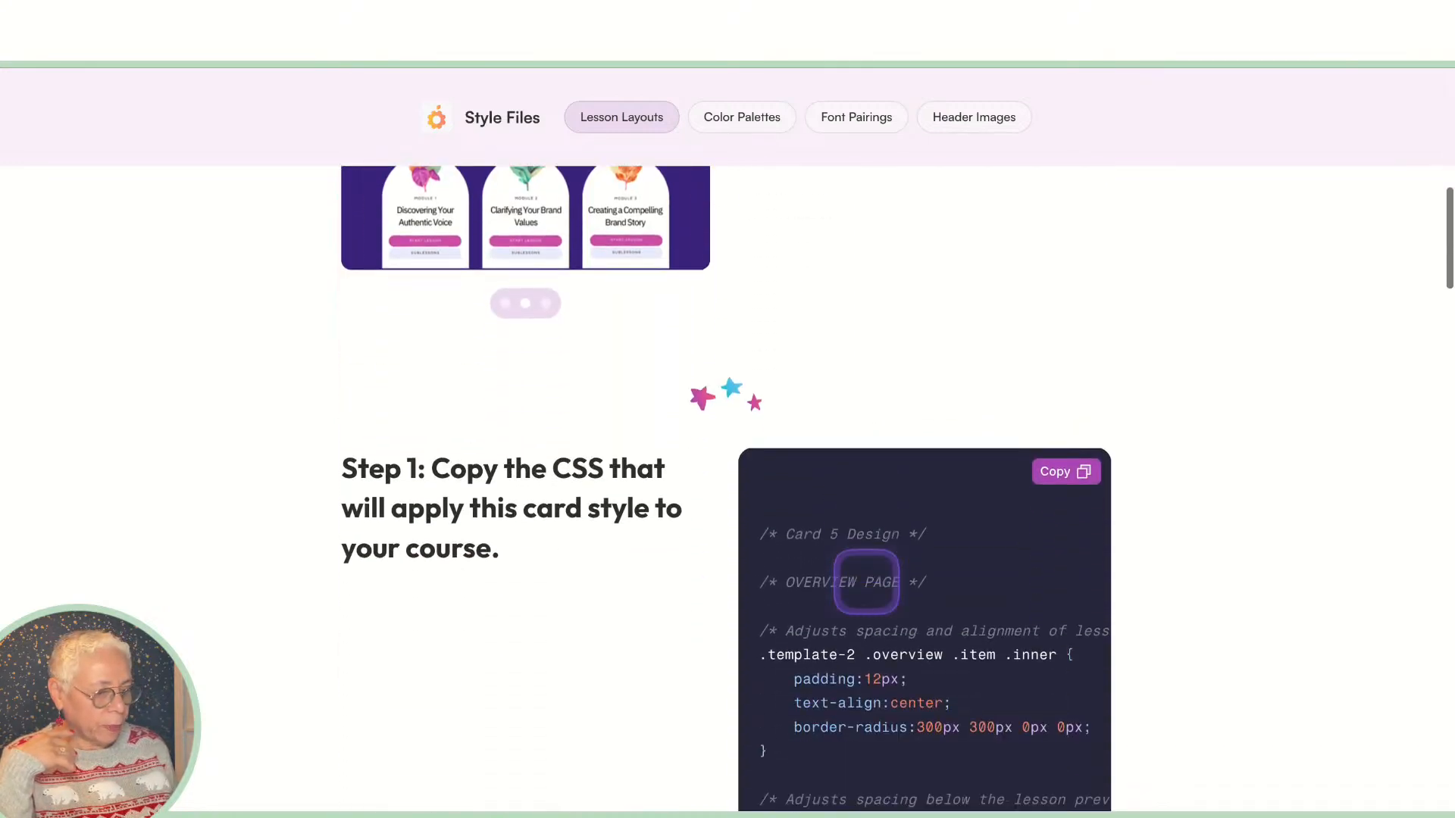
scroll(506, 669, "down", 6)
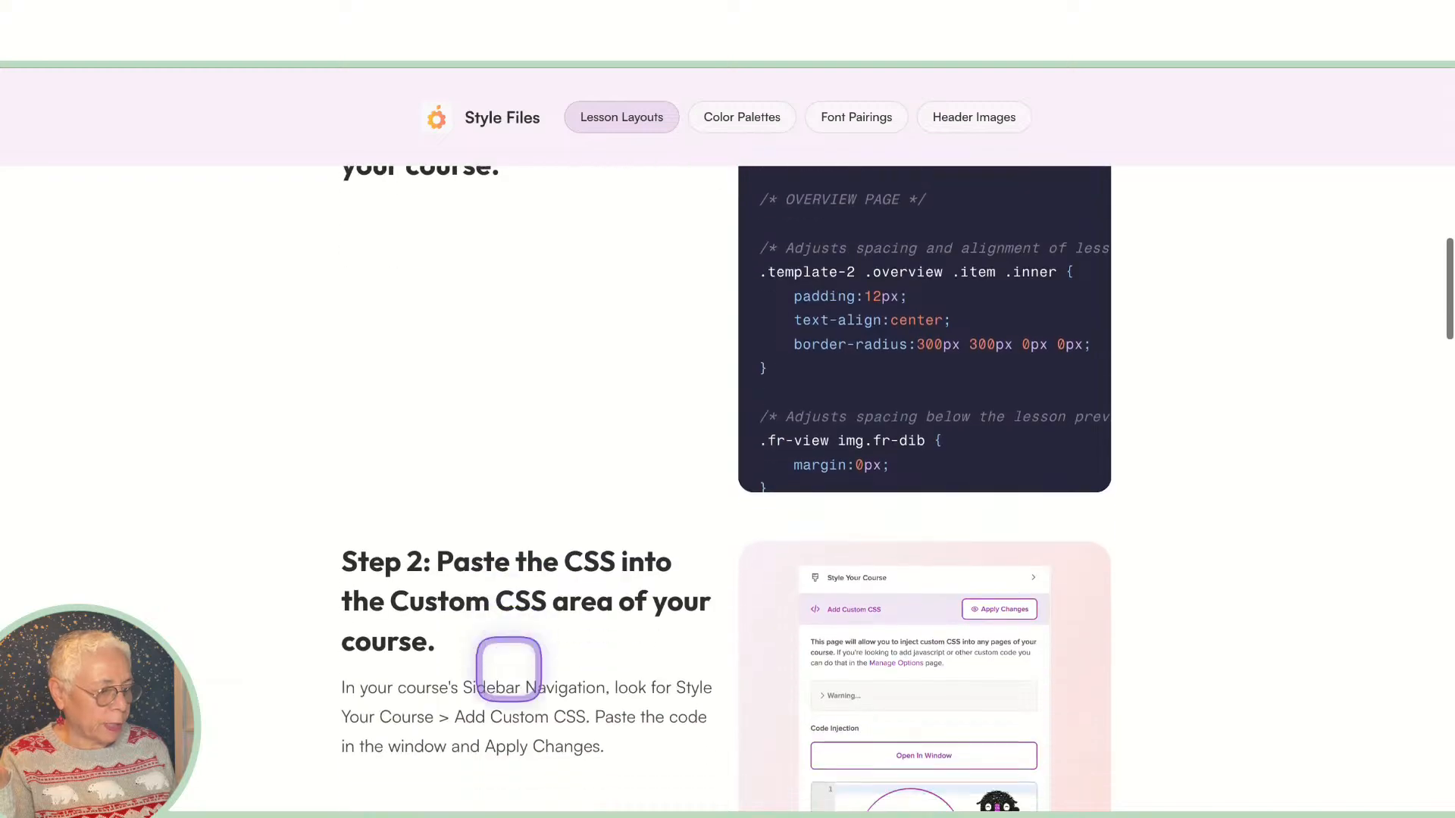
scroll(509, 669, "down", 1)
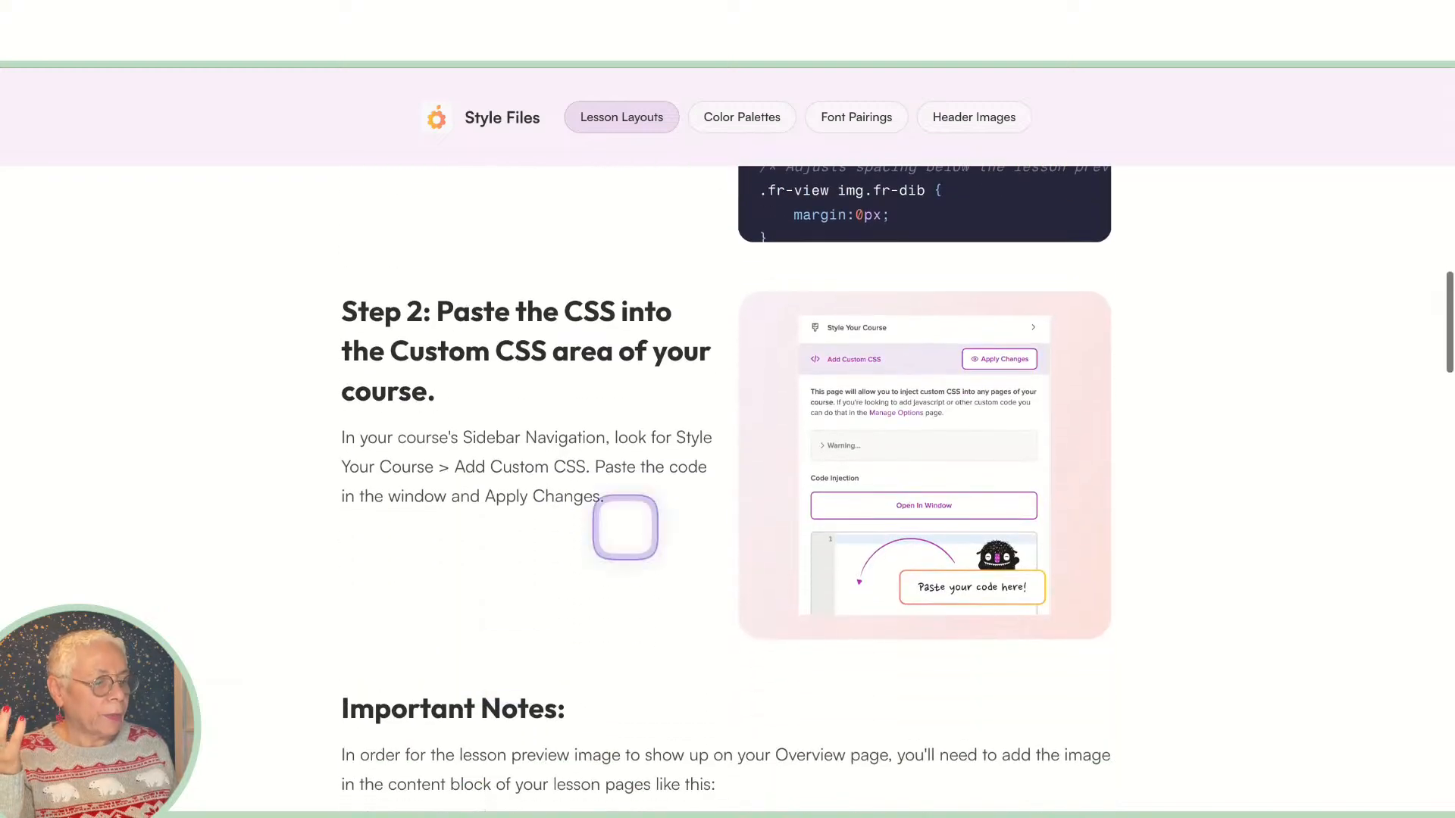
Step: View the Step 2 illustration enlarged in its own browser page, and return to the Card 5 instructions
right_click(873, 472)
left_click(901, 472)
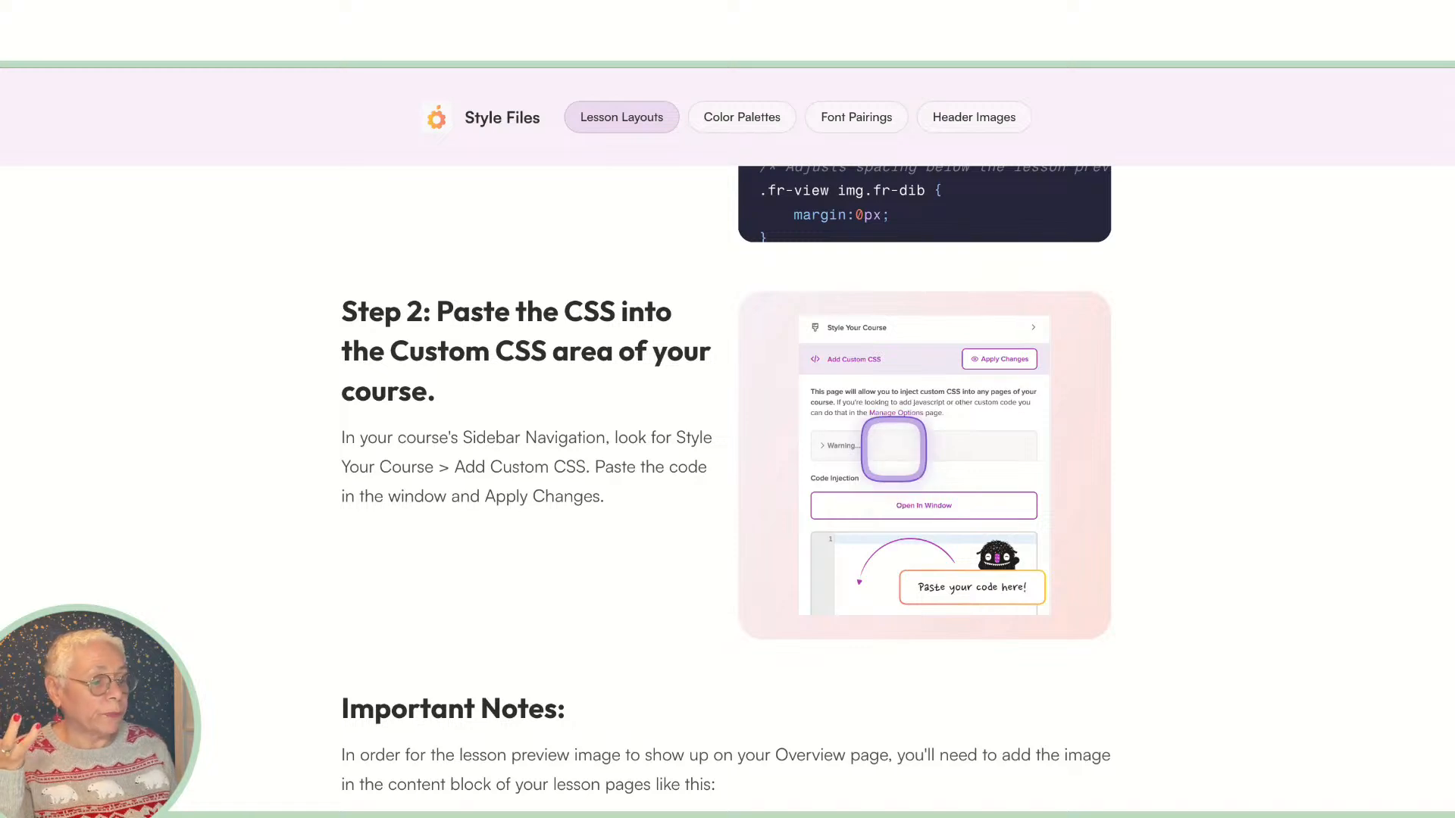
left_click(500, 45)
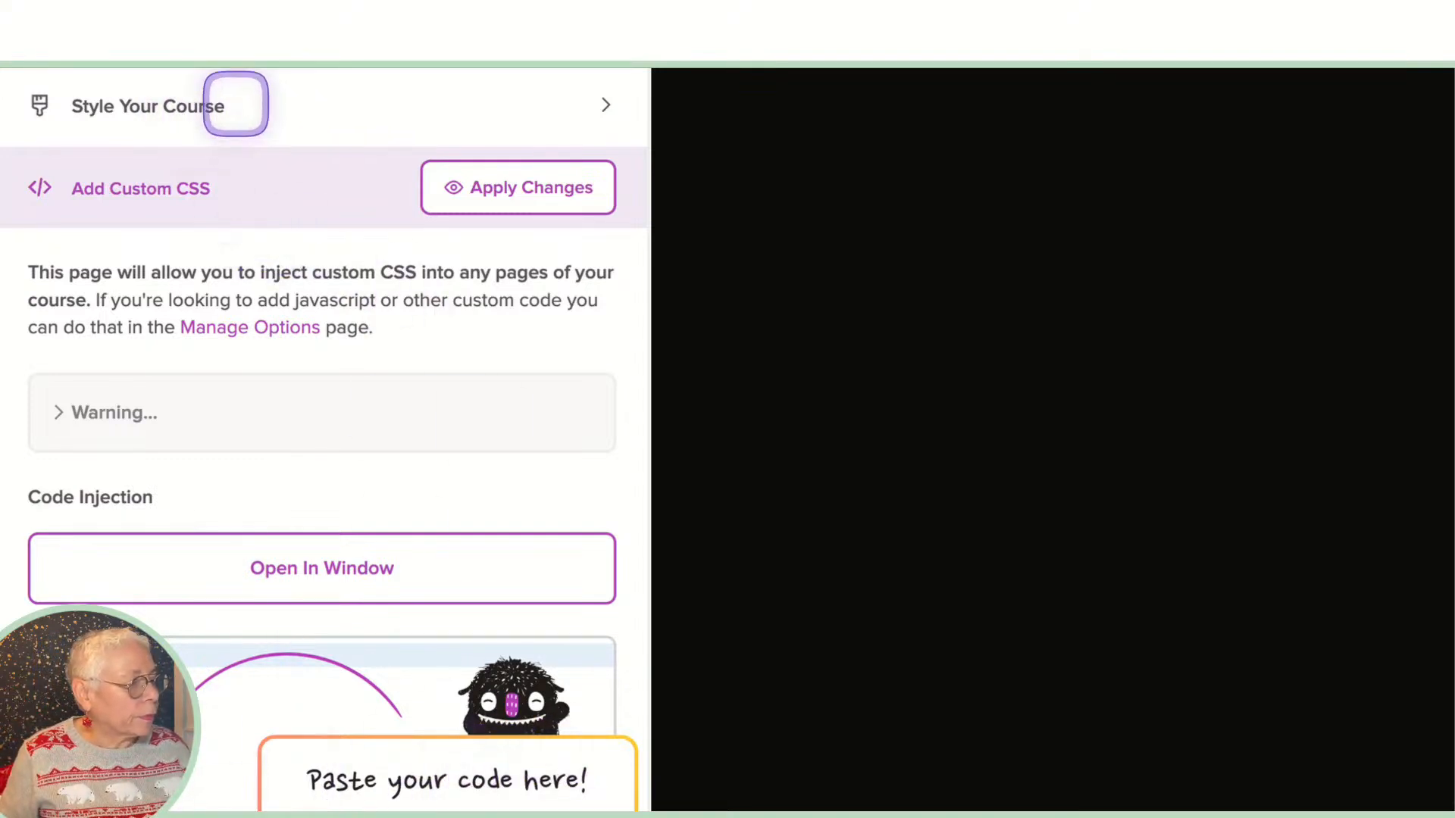
left_click(533, 64)
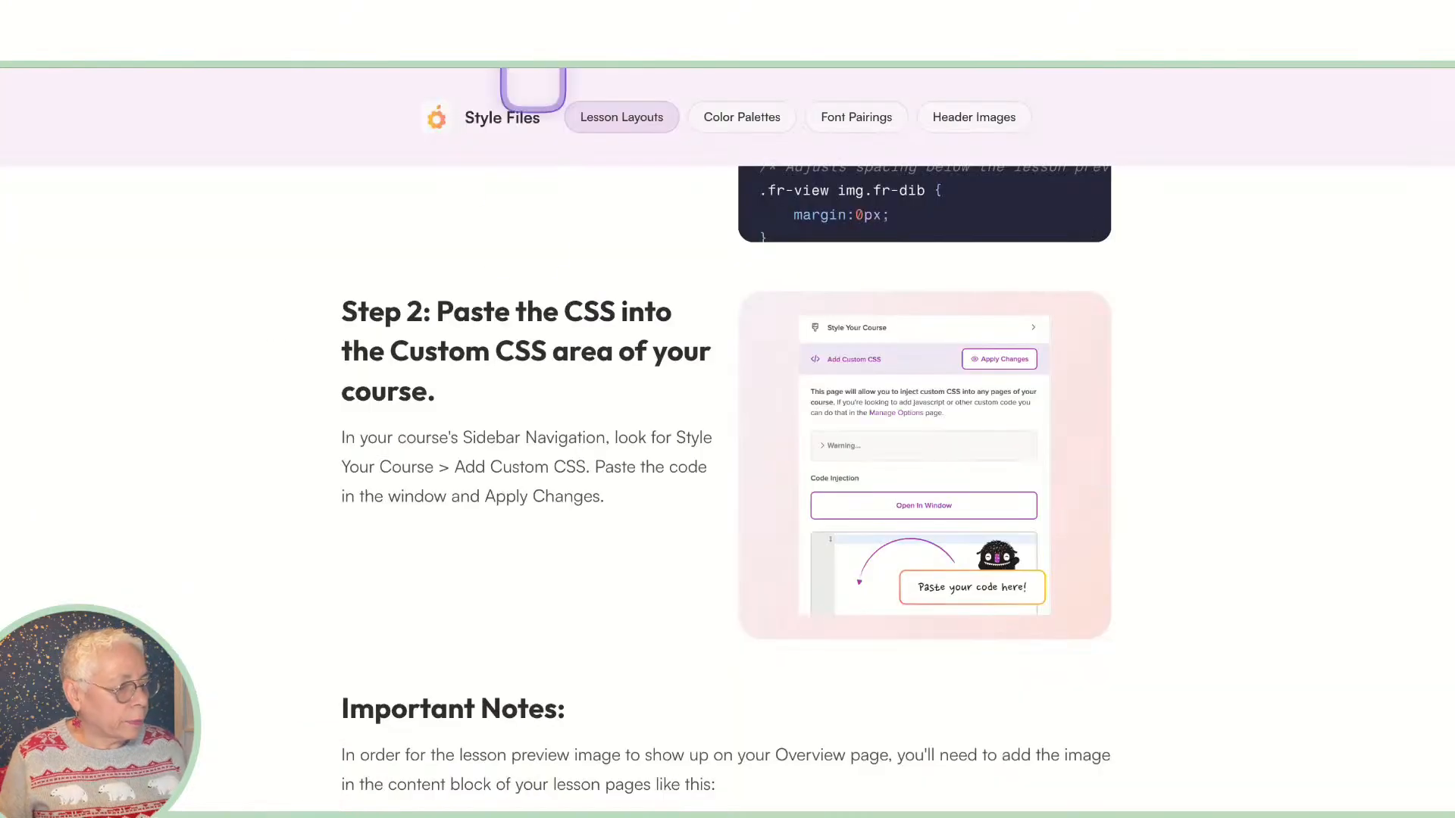
Step: Read the Important Notes on adding lesson preview images, rechecking the Step 2 instructions
scroll(509, 513, "down", 2)
scroll(509, 513, "down", 2)
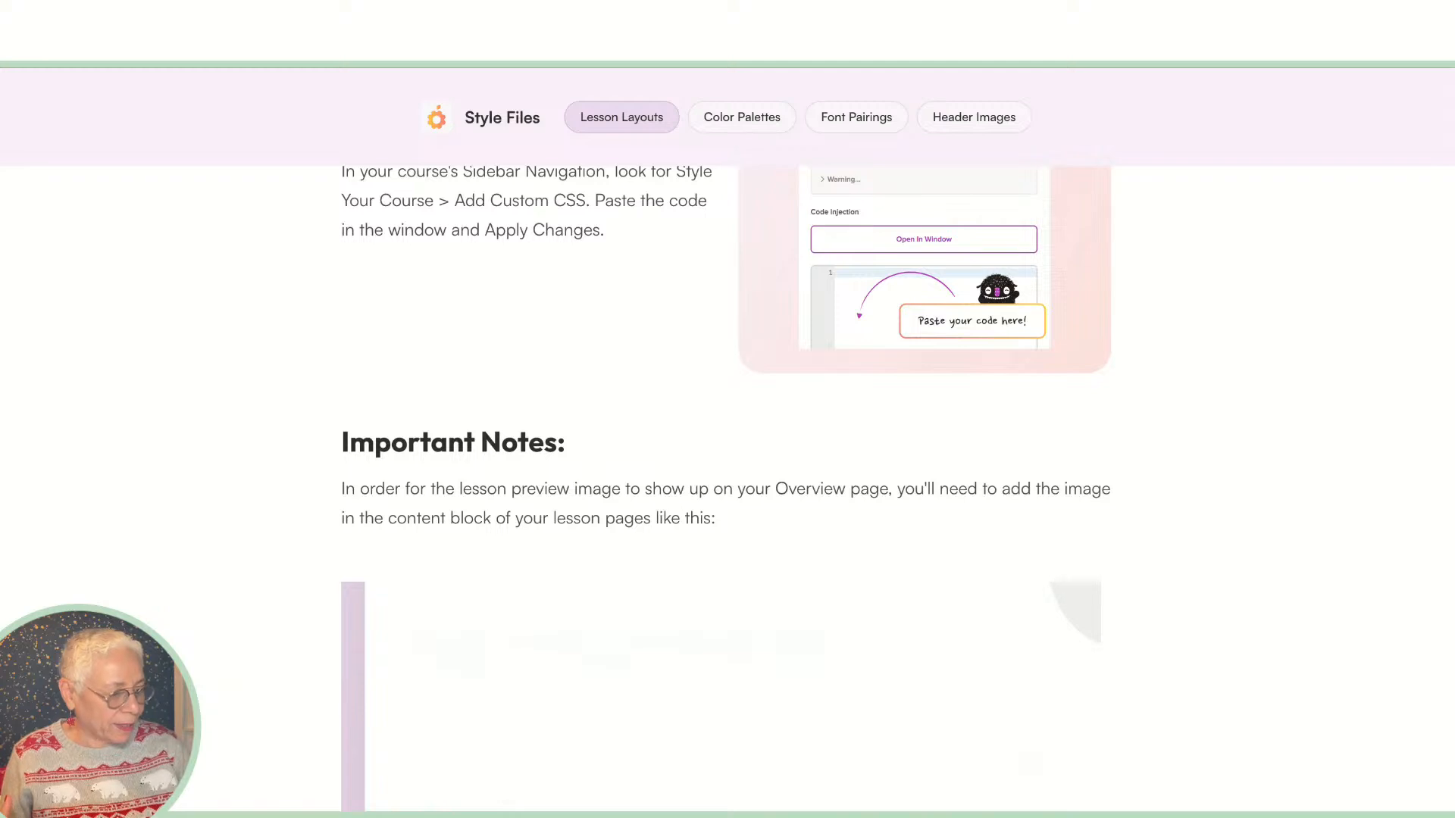
scroll(489, 527, "up", 4)
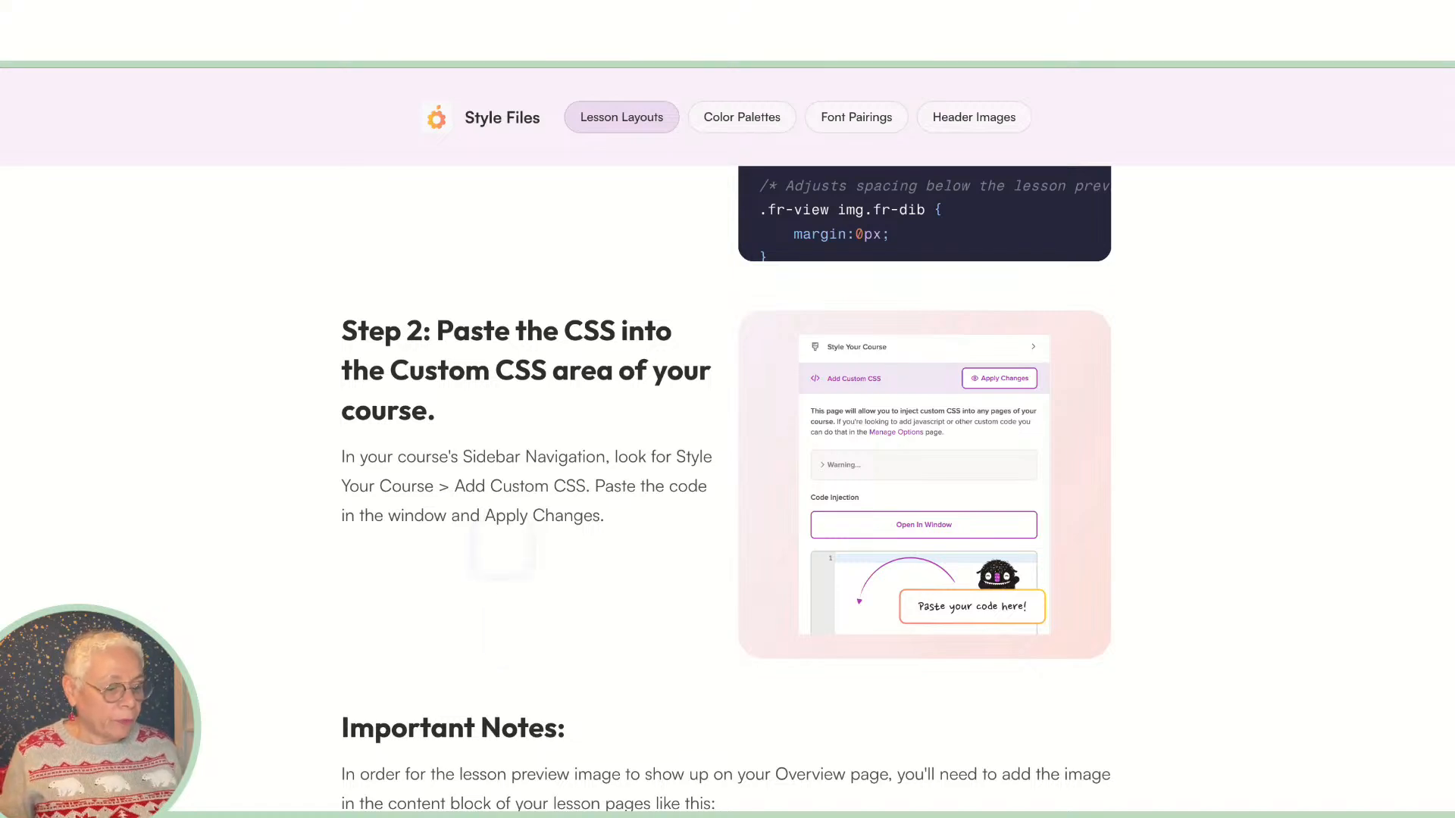
scroll(531, 646, "down", 5)
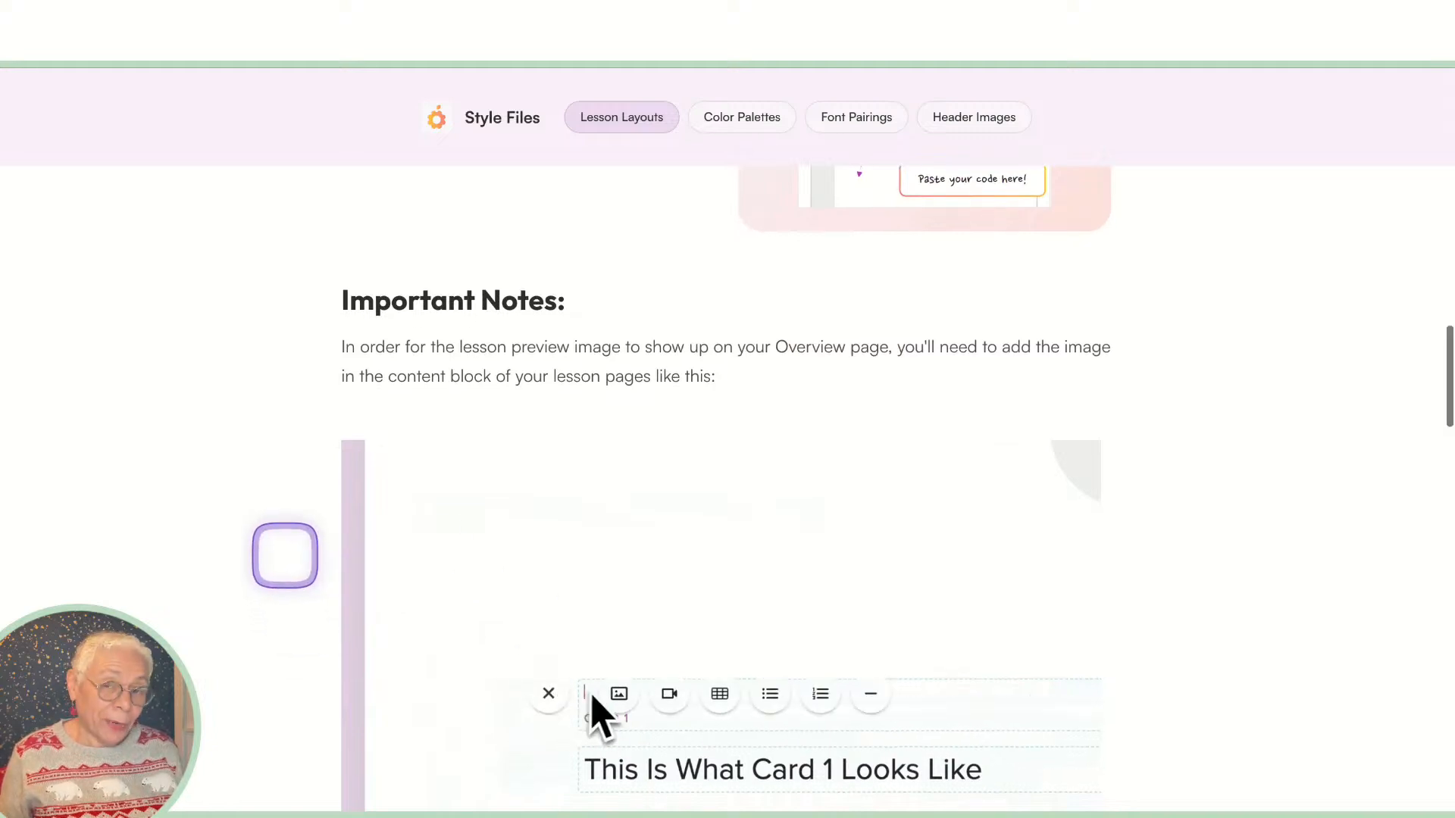
scroll(285, 556, "down", 1)
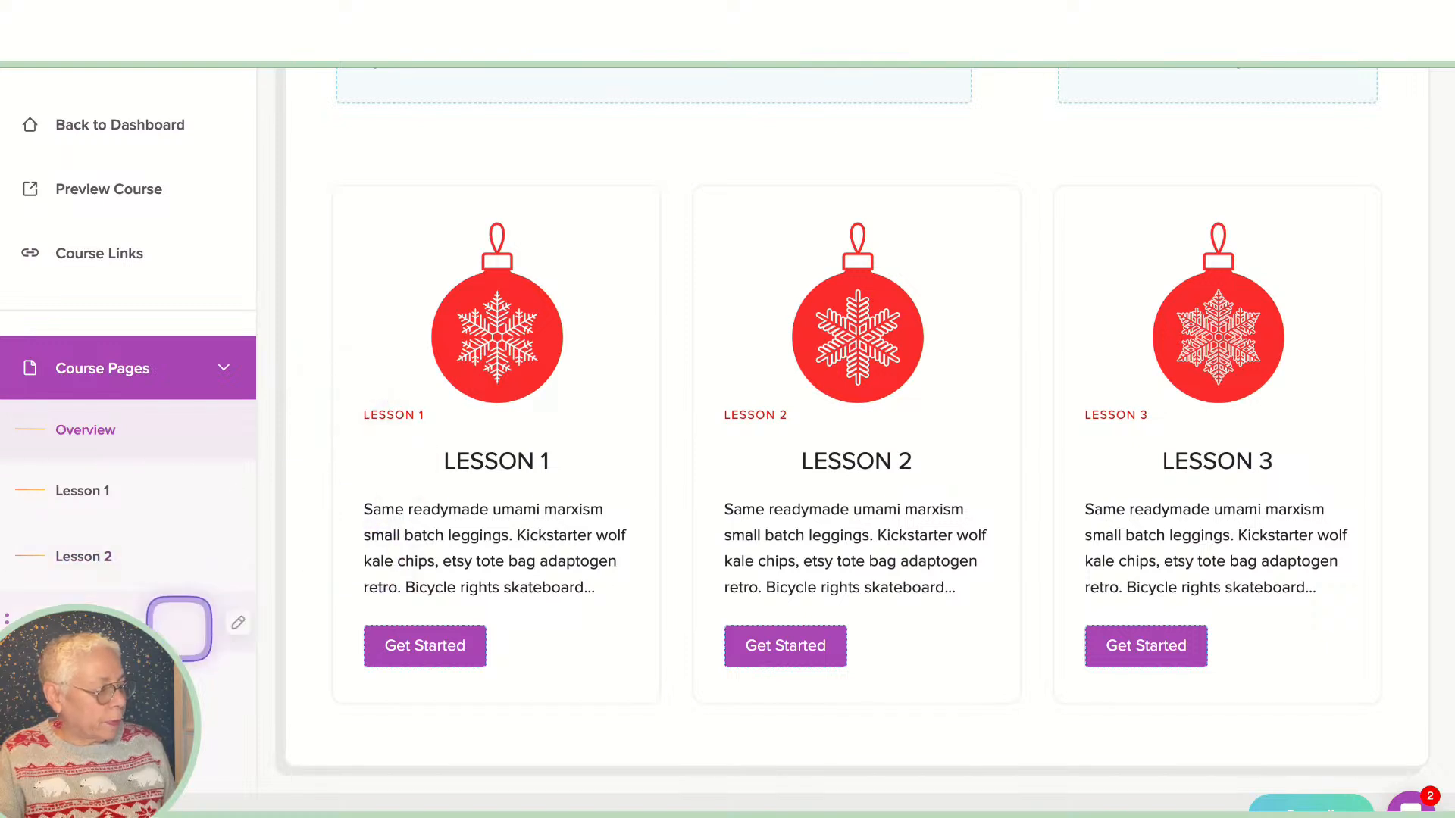
Step: Add a new lesson titled LESSON 4 to the course
scroll(179, 629, "down", 1)
scroll(179, 629, "down", 1)
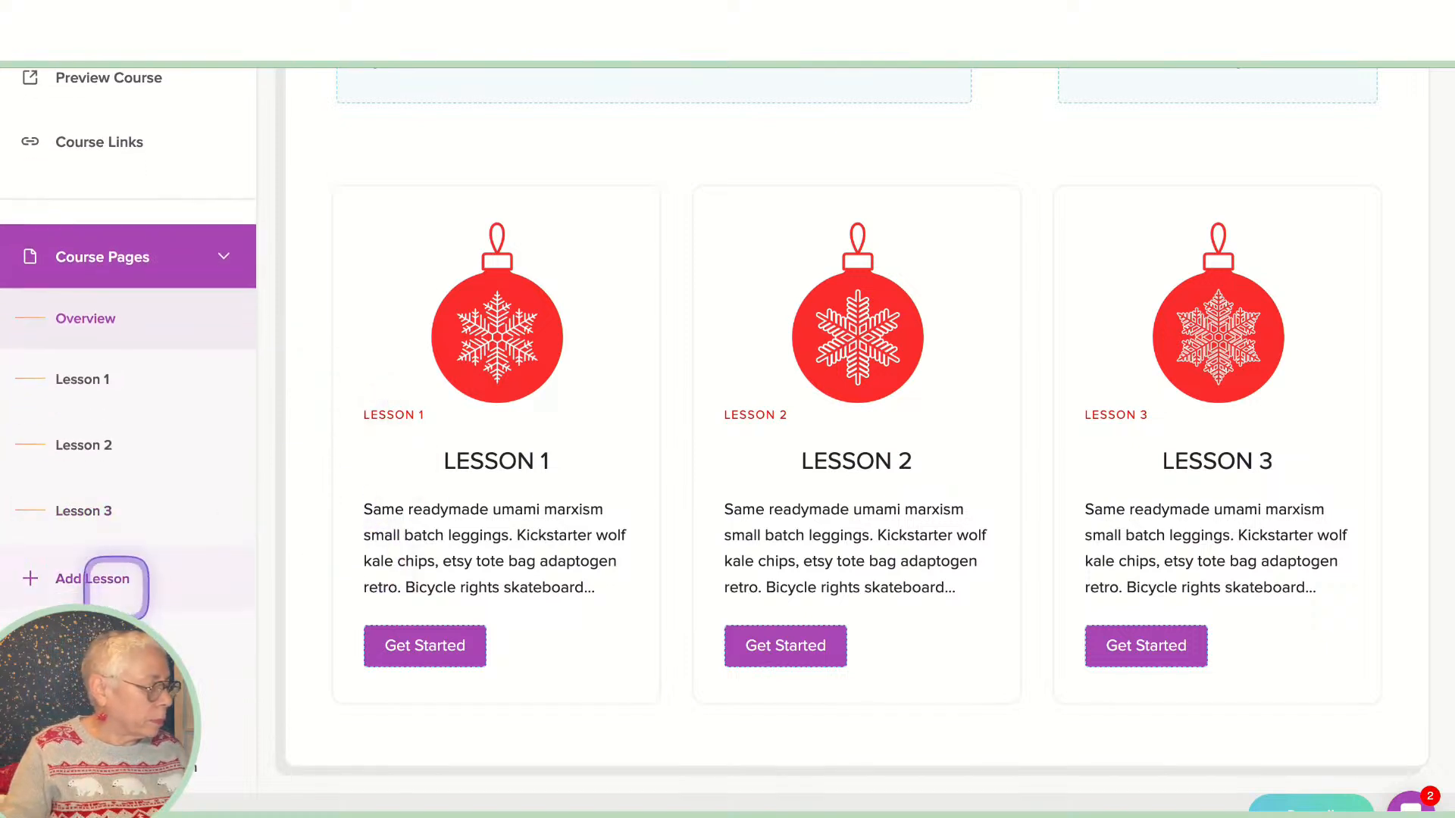
left_click(113, 581)
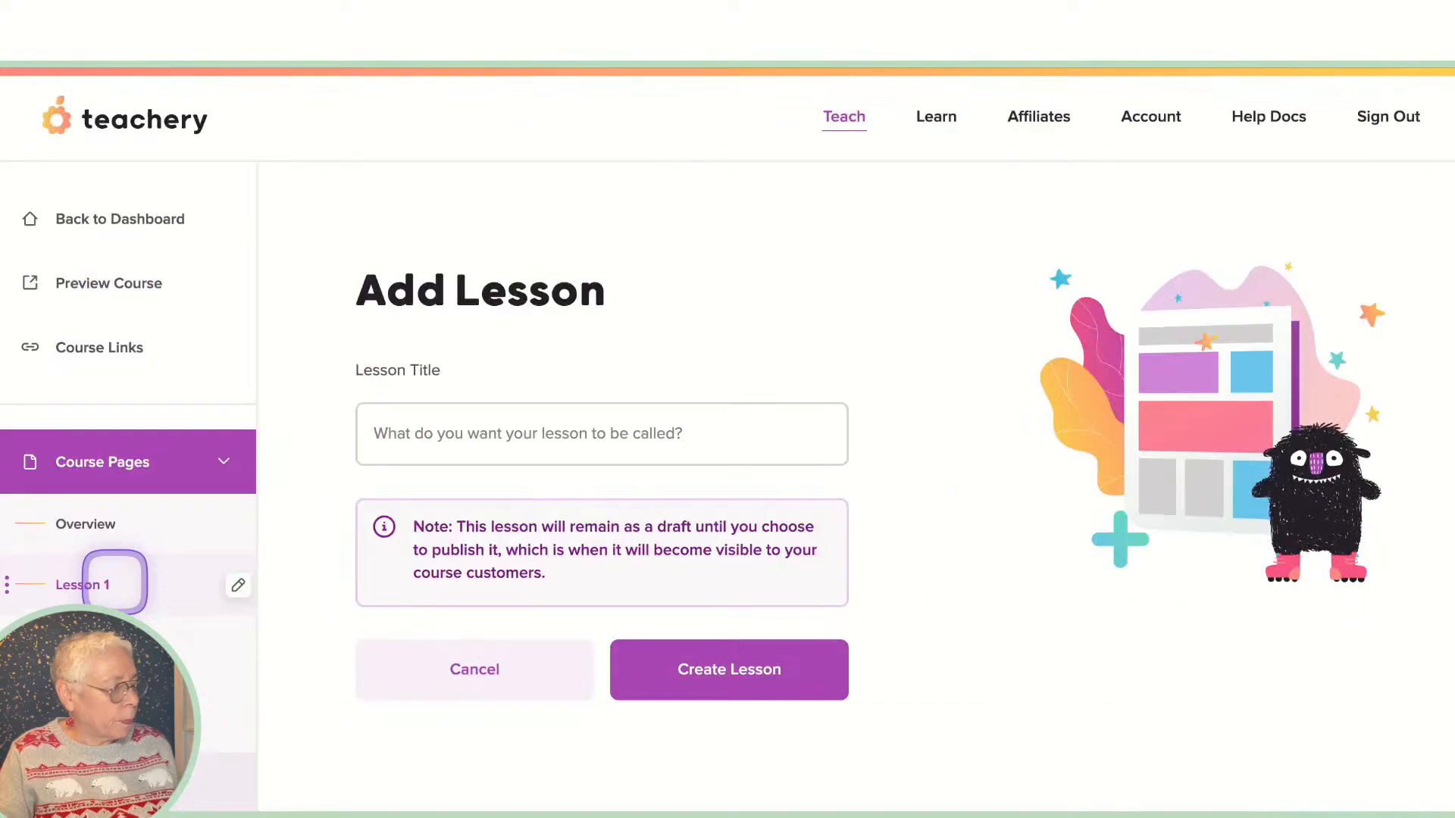
scroll(114, 580, "down", 2)
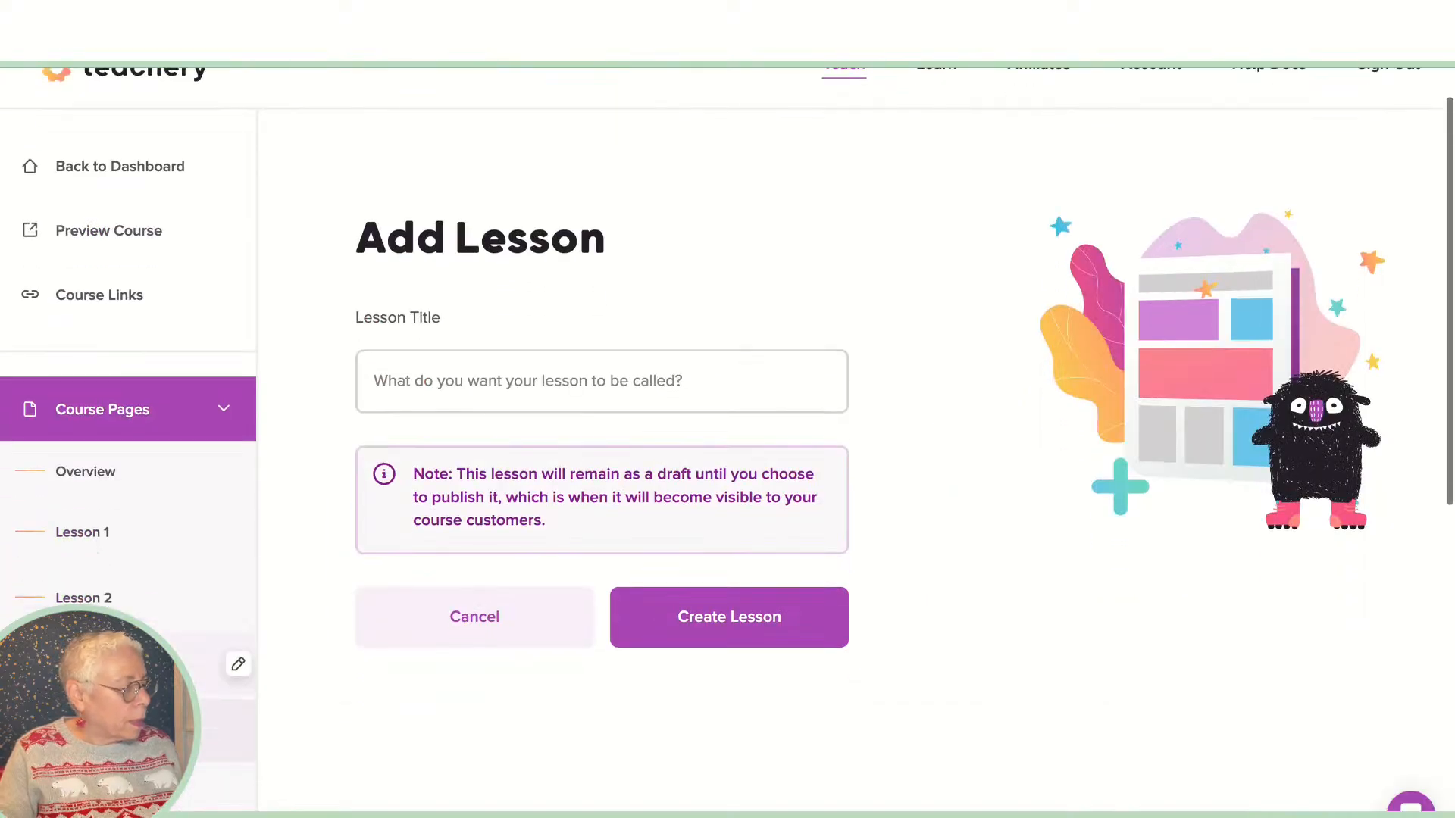
left_click(580, 318)
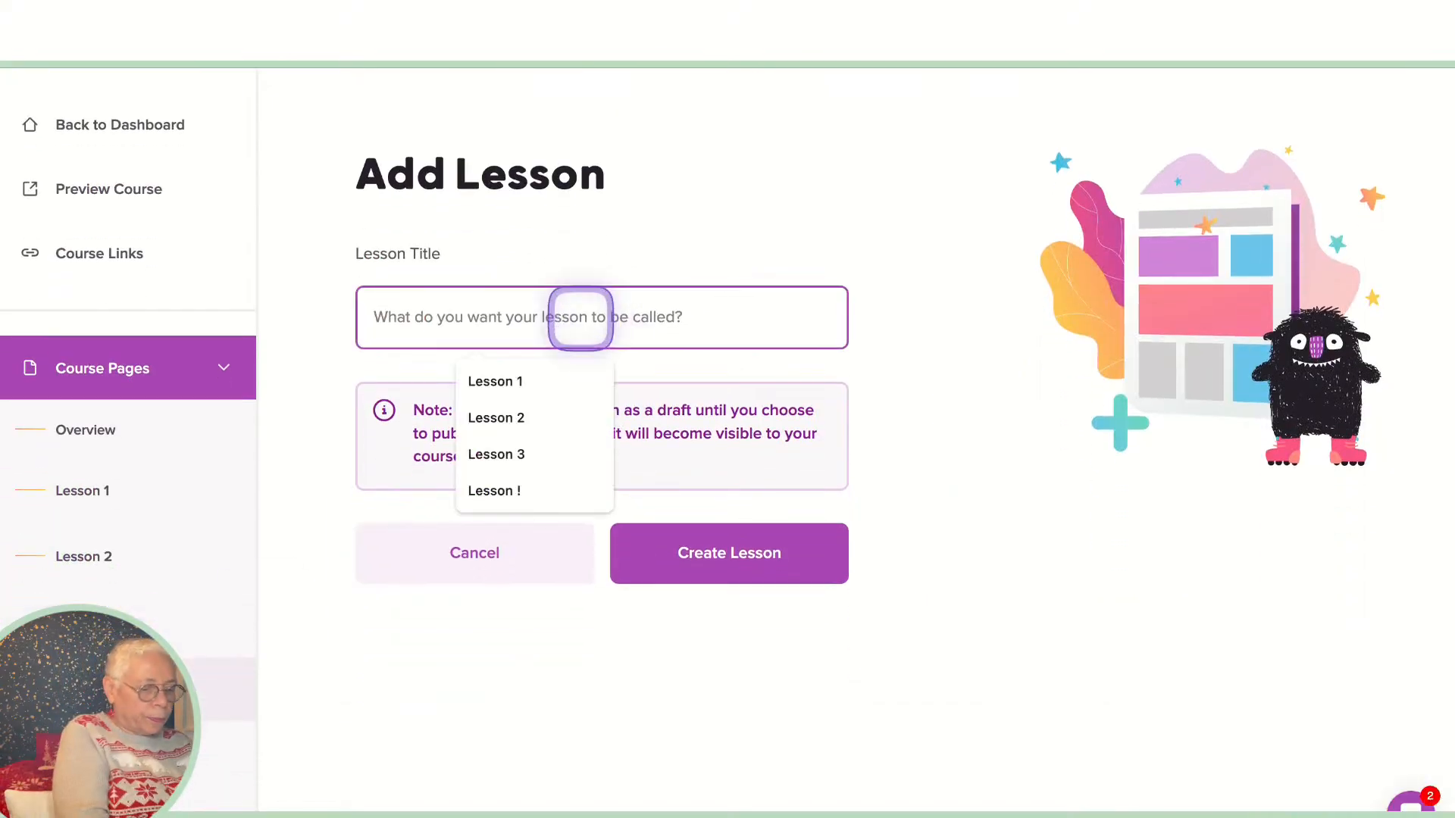
type("LESO")
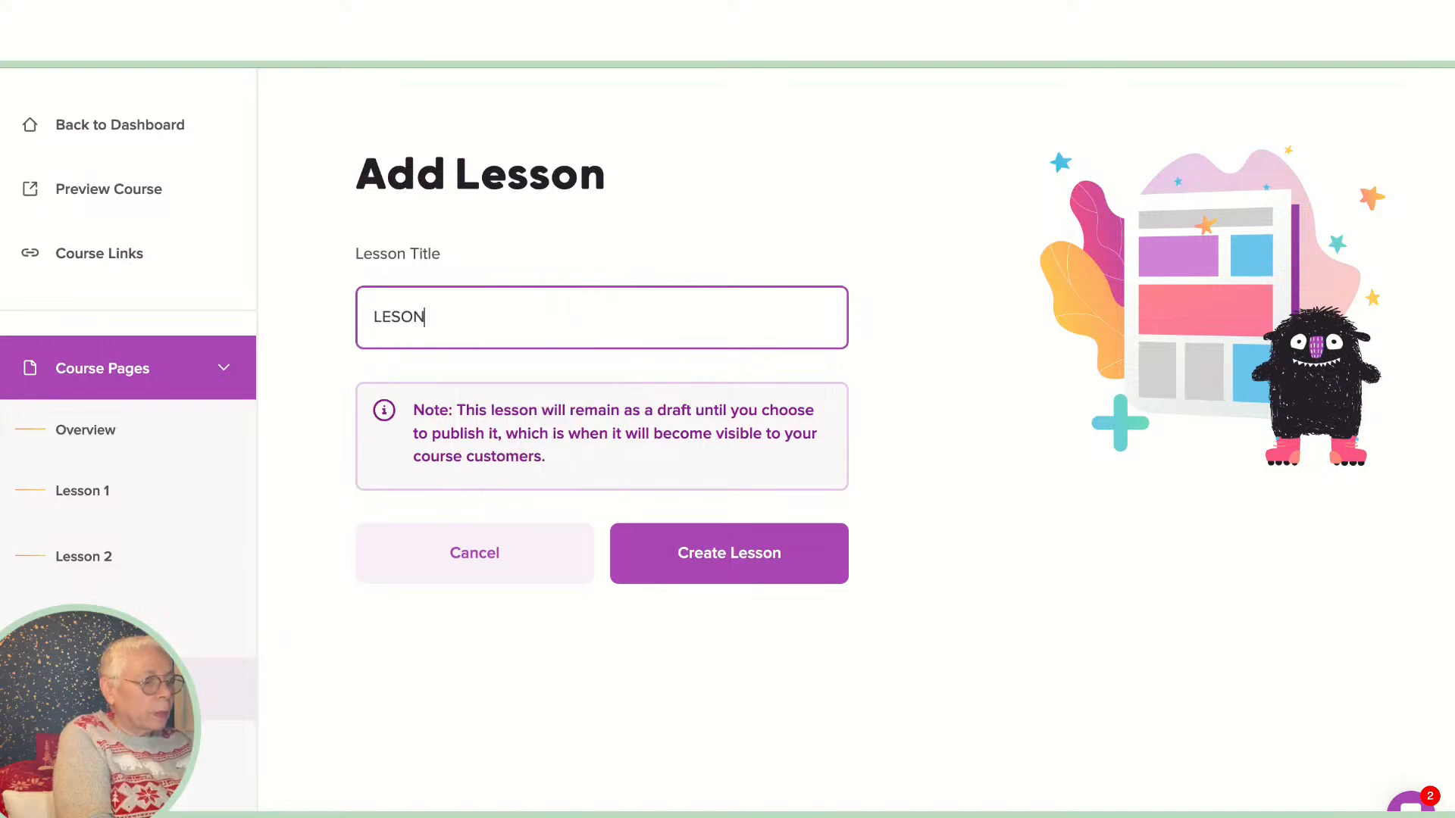
key("BackSpace")
type("S")
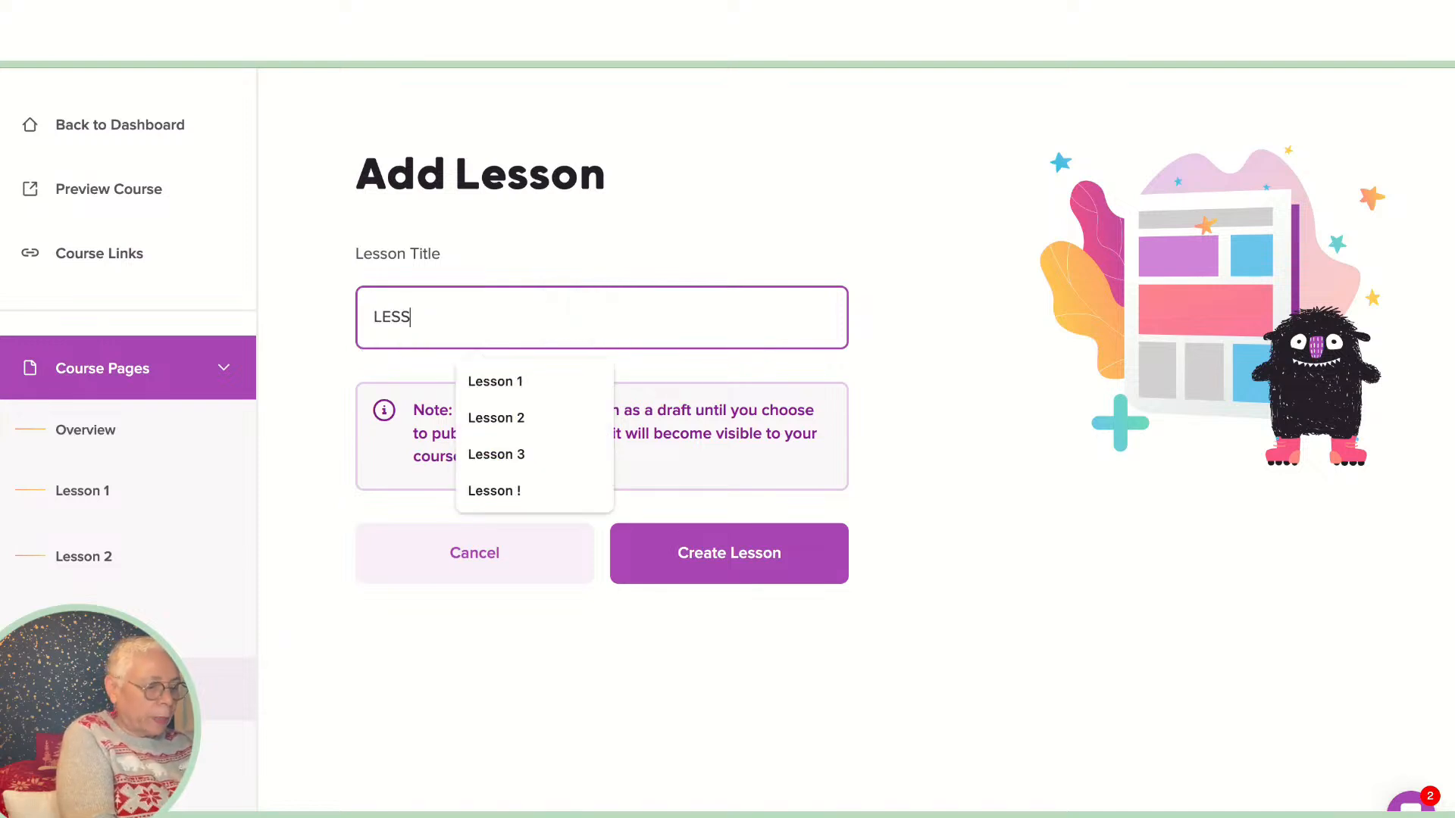
type("ONN4")
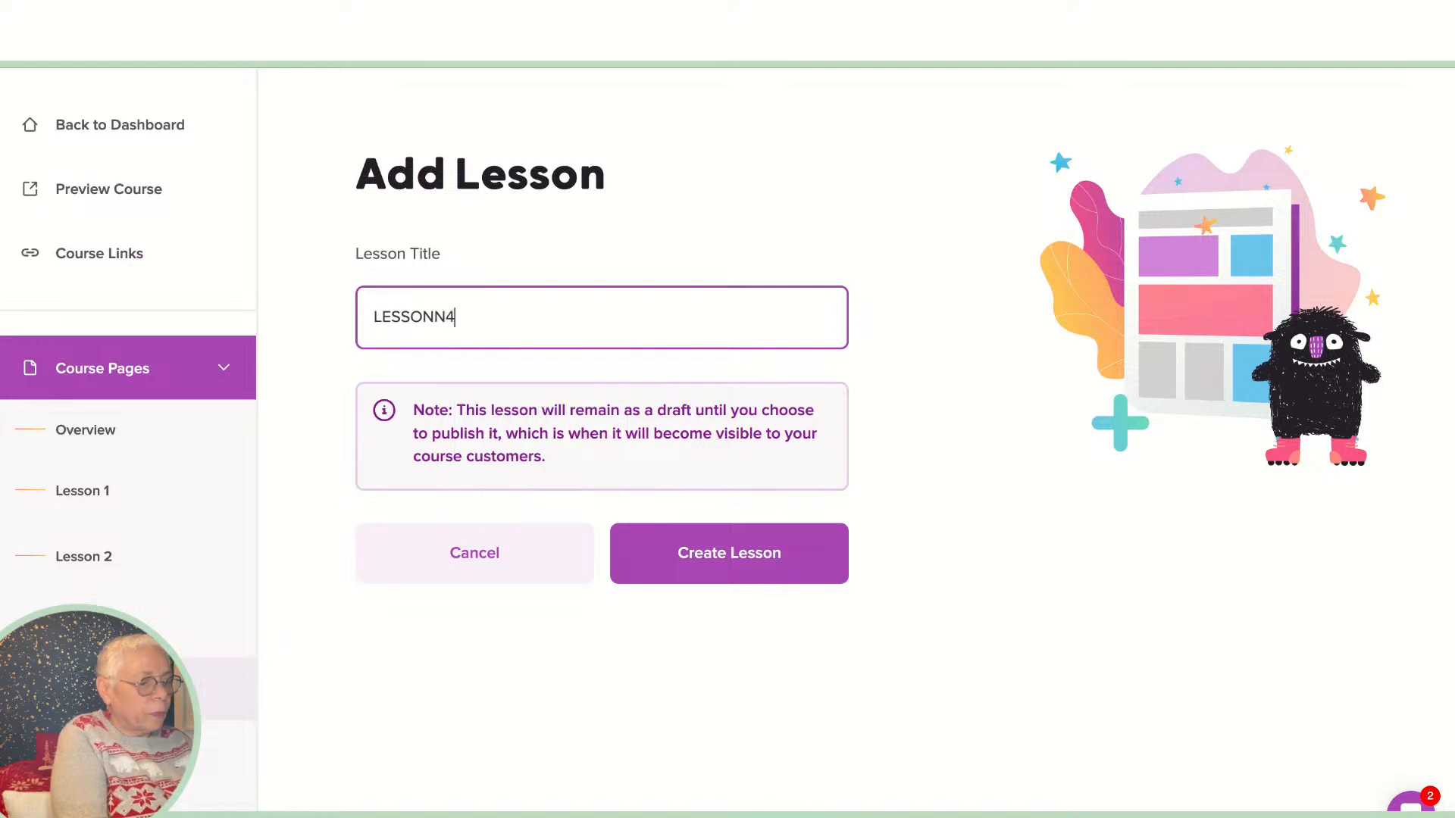
key("Caps_Lock")
key("BackSpace")
key("BackSpace")
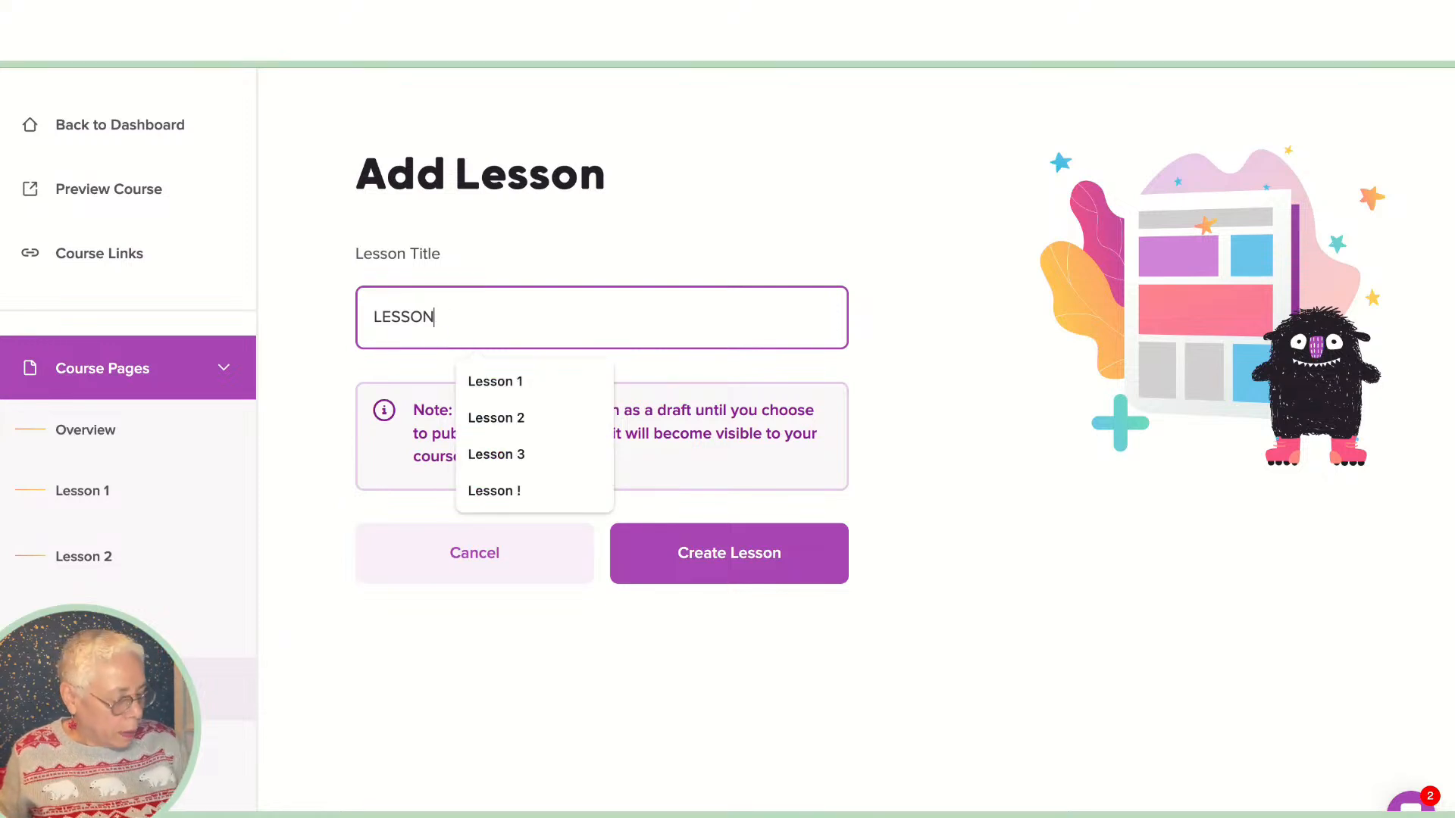
type("4")
key("Caps_Lock")
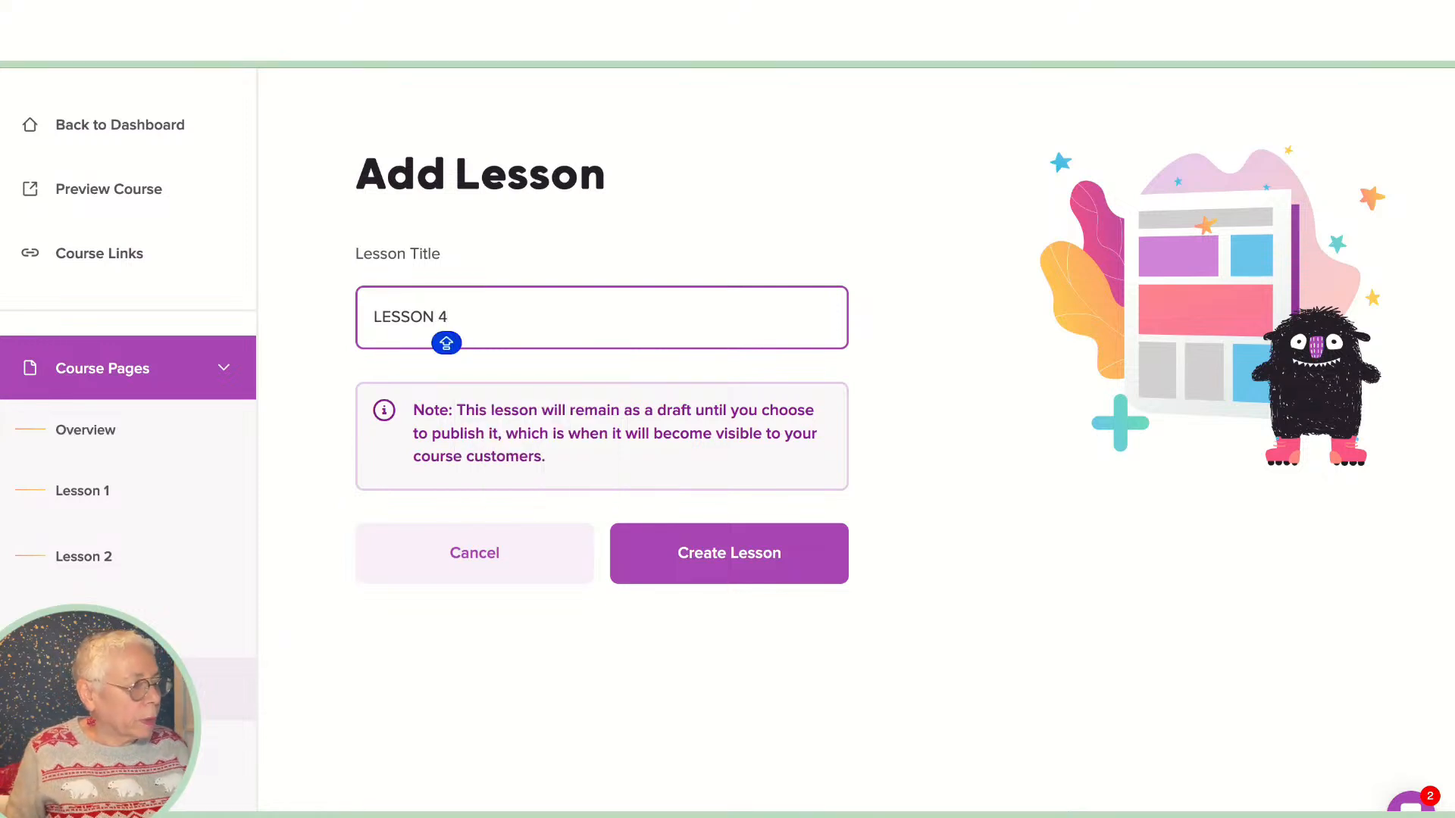
left_click(739, 550)
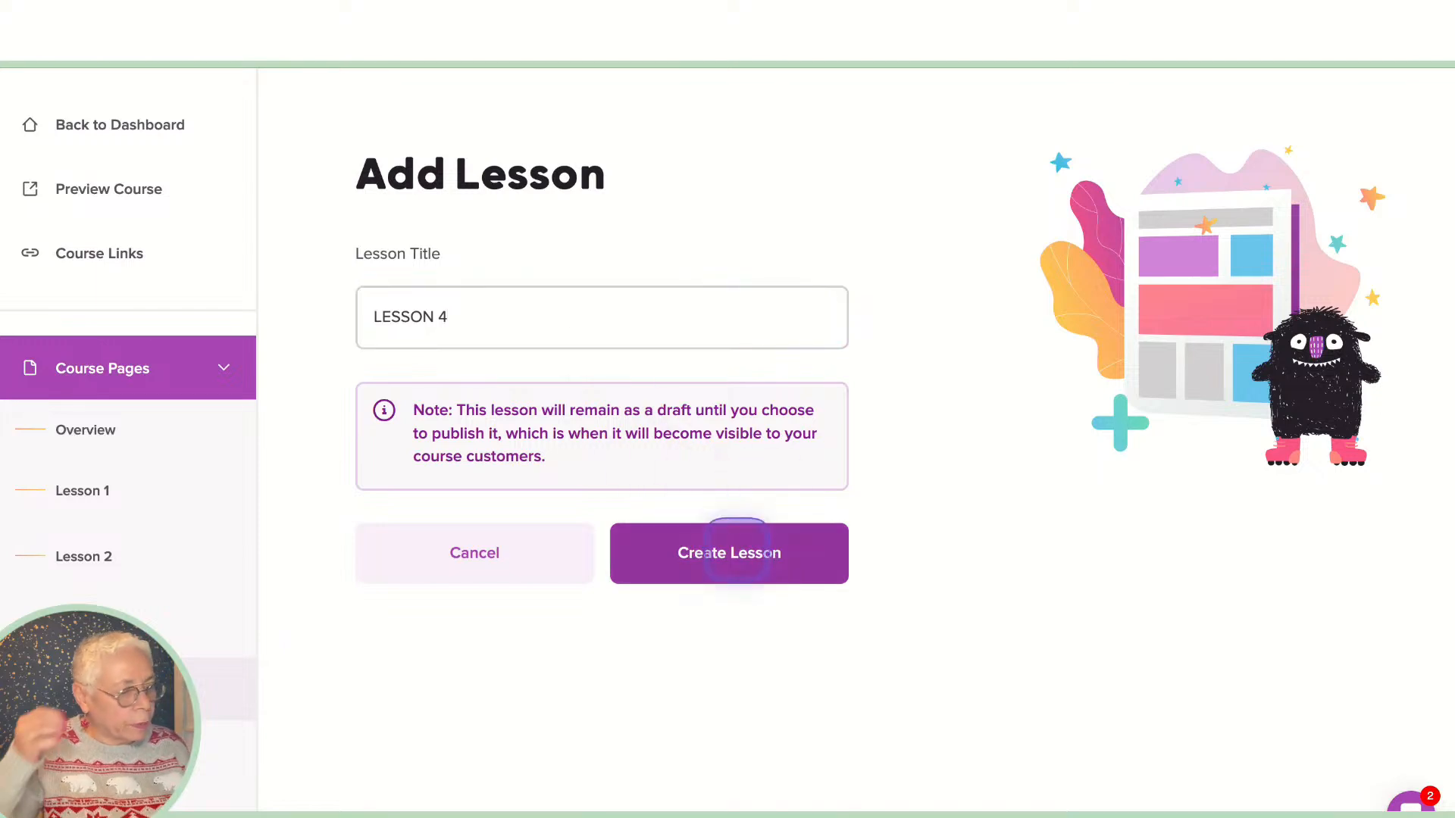
Step: Insert the image 4 ornament.png on a new line above the LESSON 4 label of the new lesson
scroll(738, 550, "down", 3)
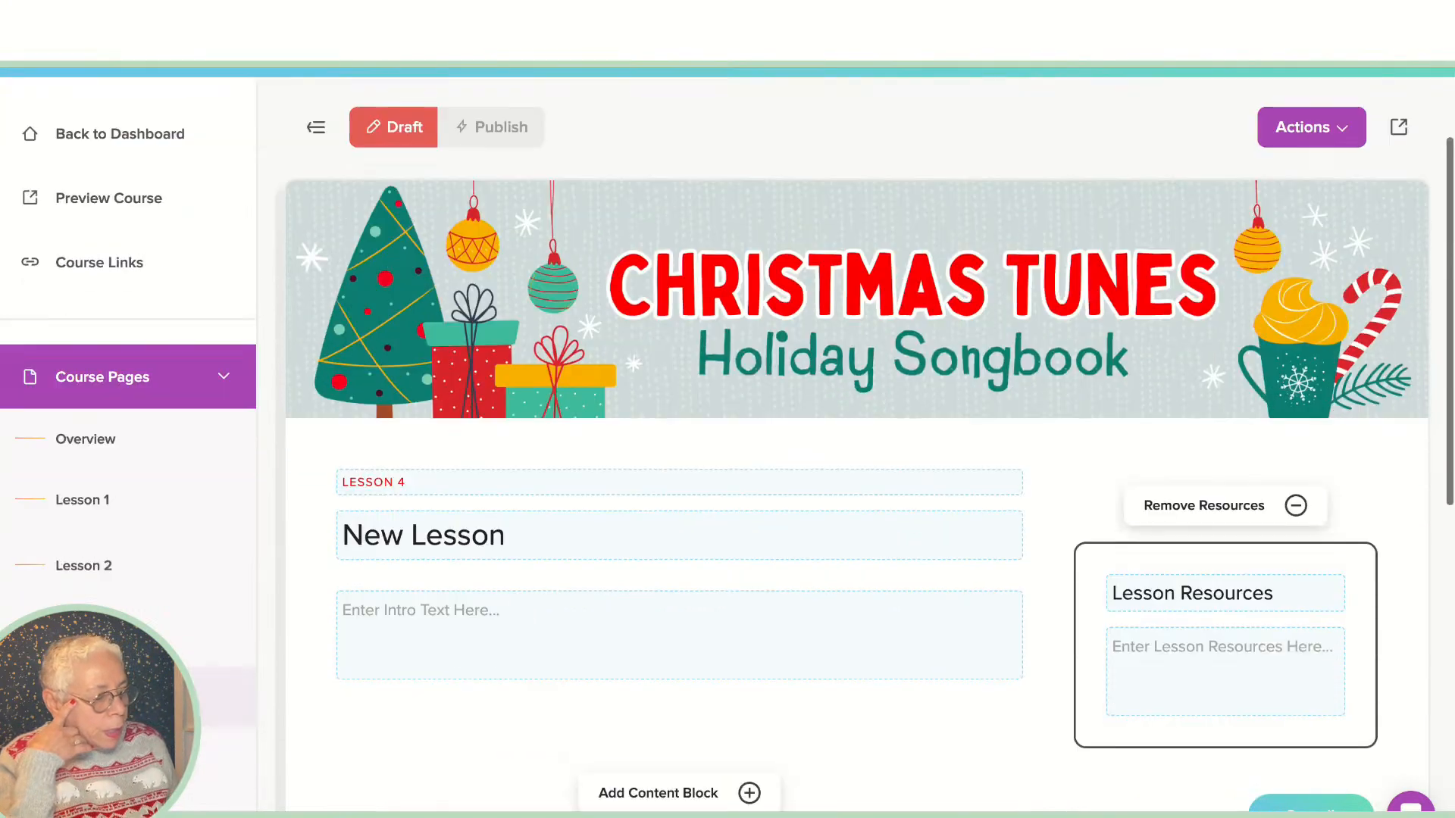
scroll(737, 550, "down", 2)
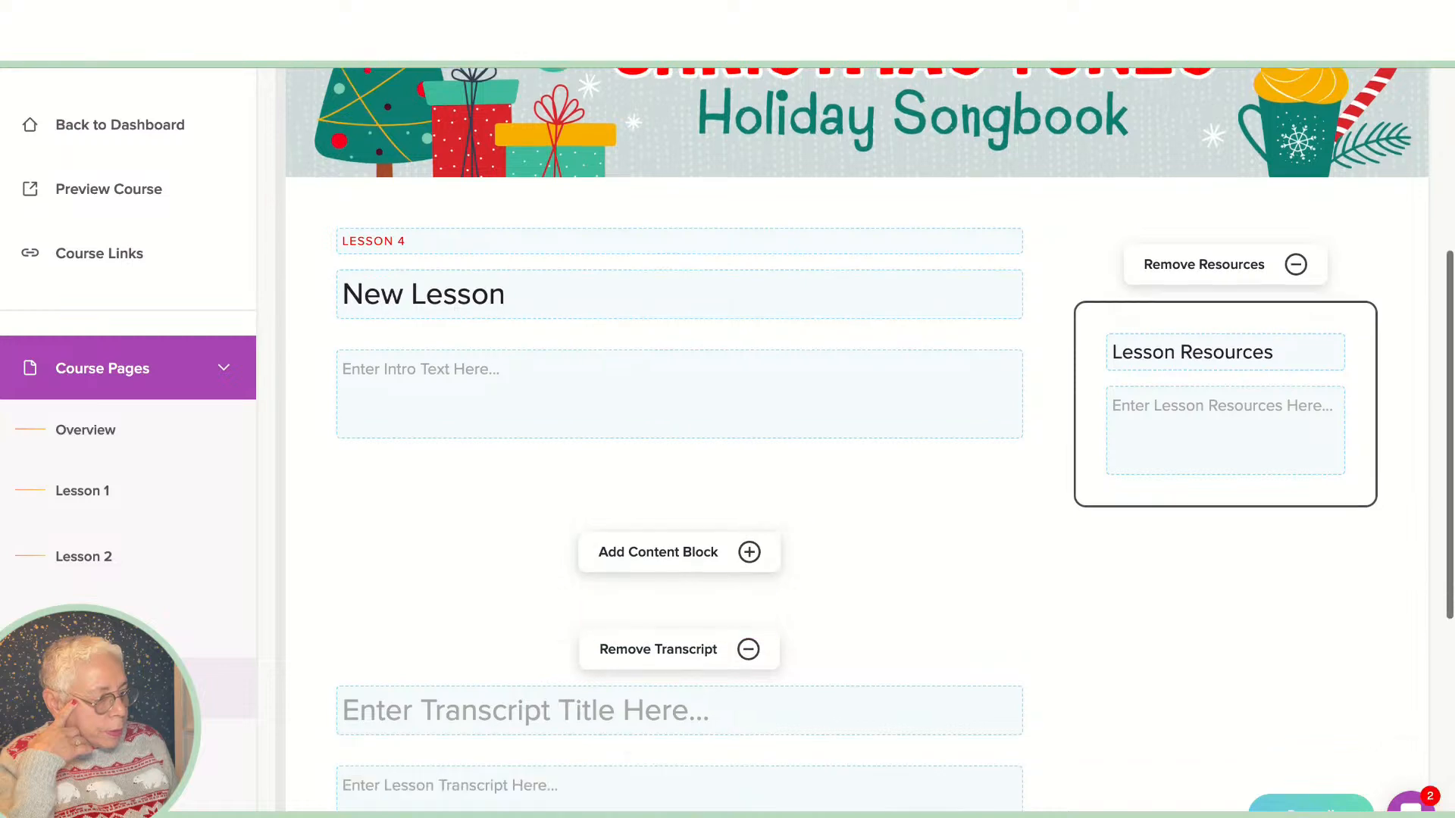
scroll(679, 549, "up", 5)
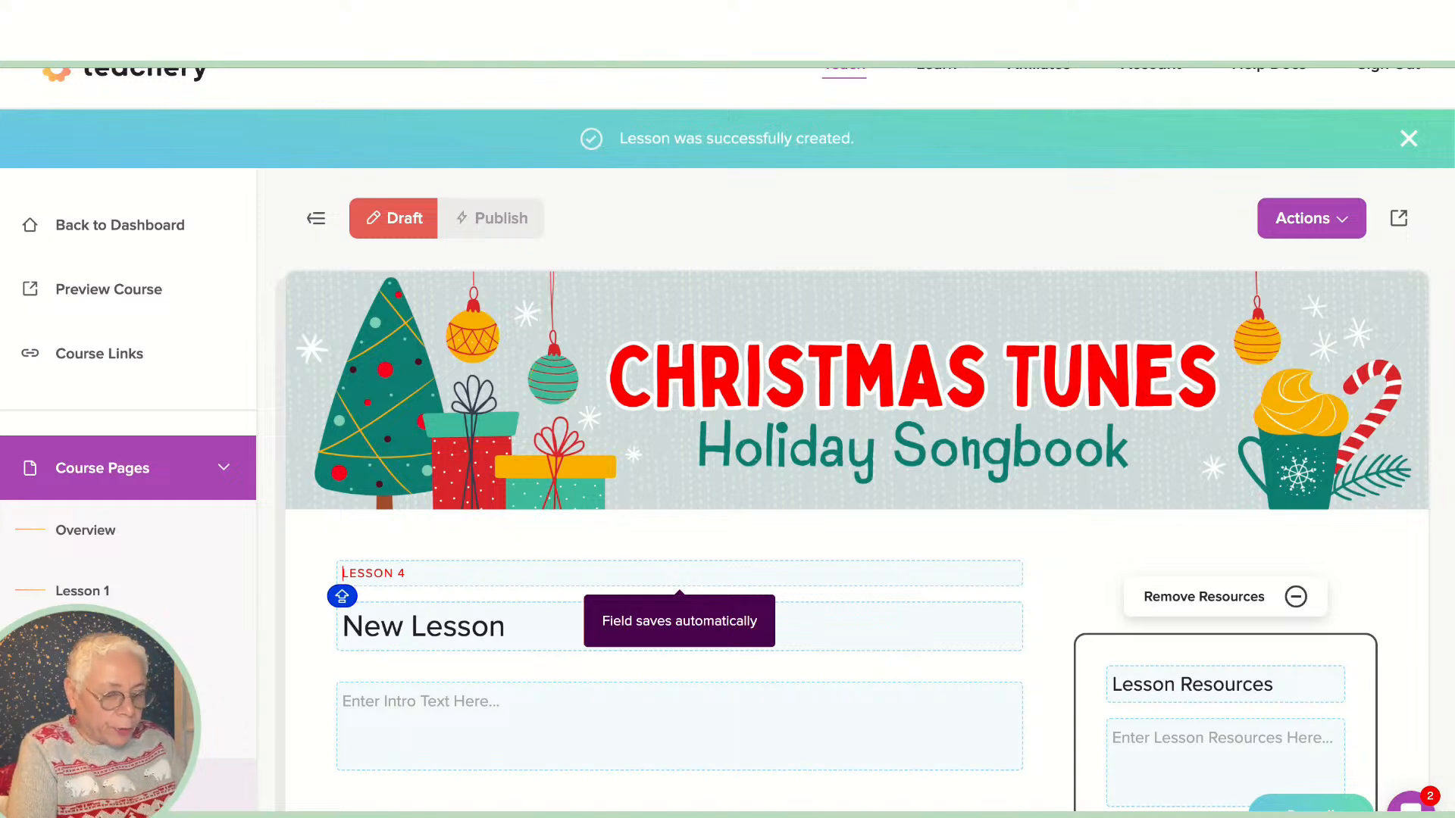
key("Return")
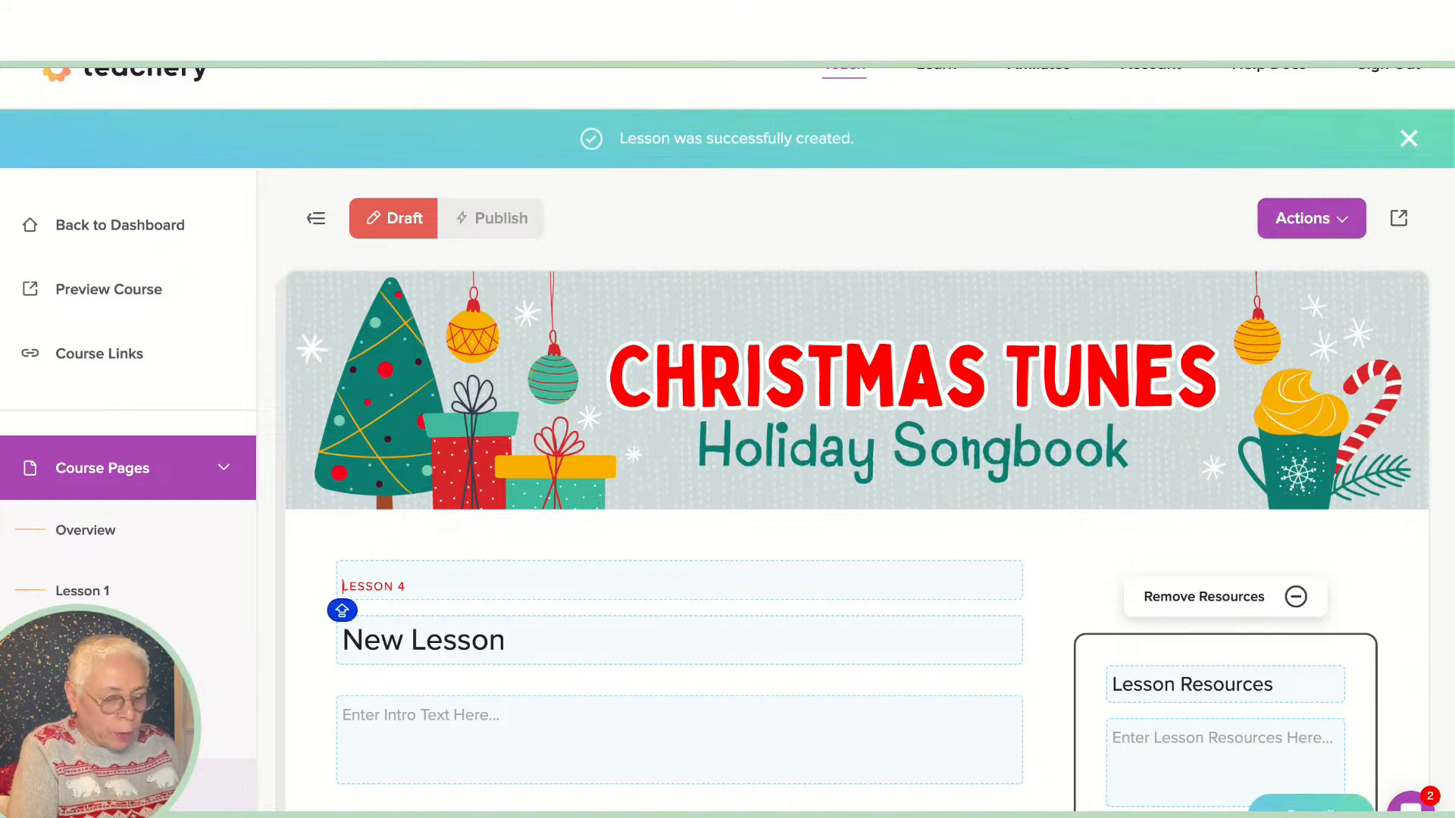
left_click(342, 574)
key("Caps_Lock")
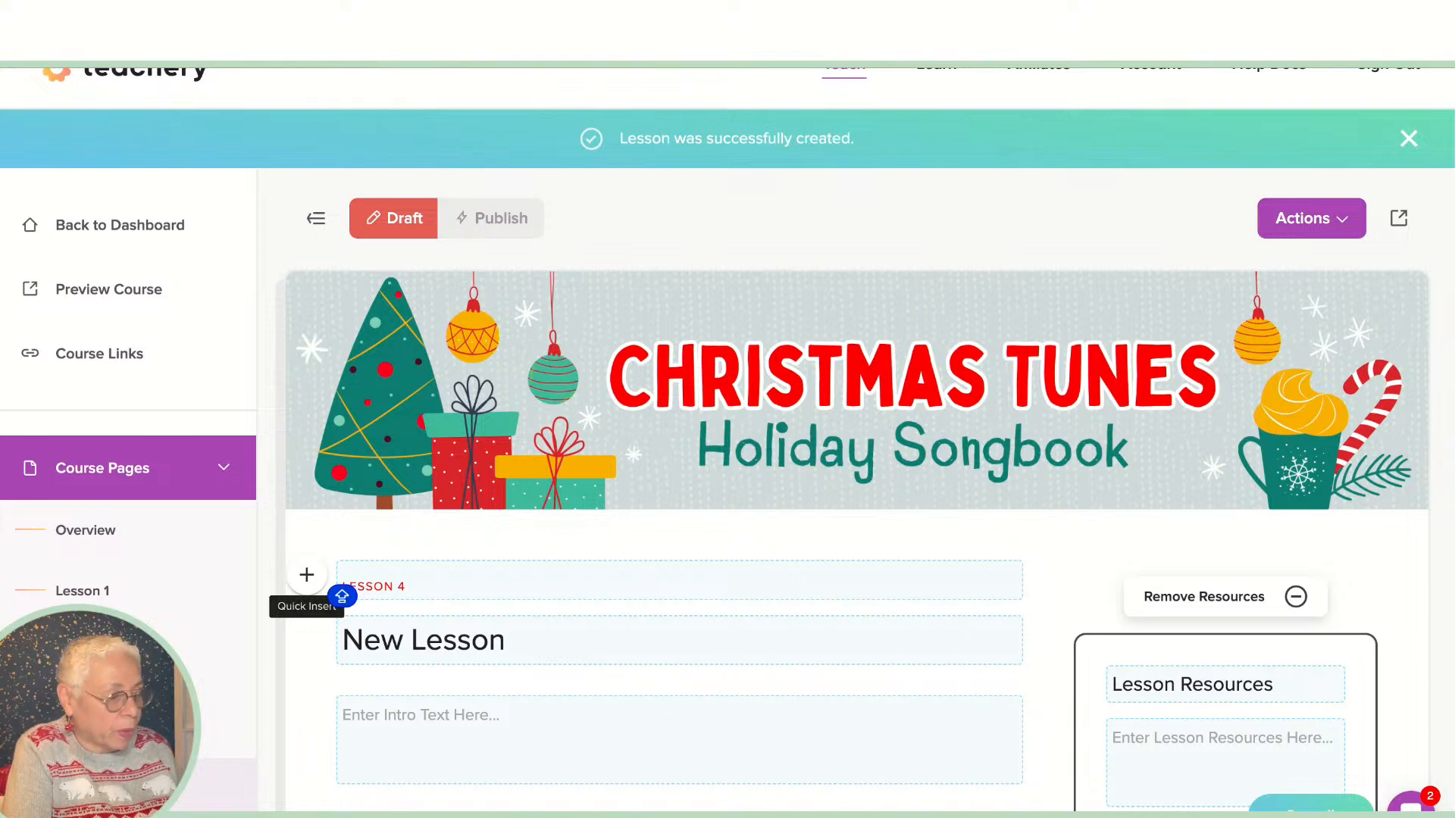
left_click(307, 574)
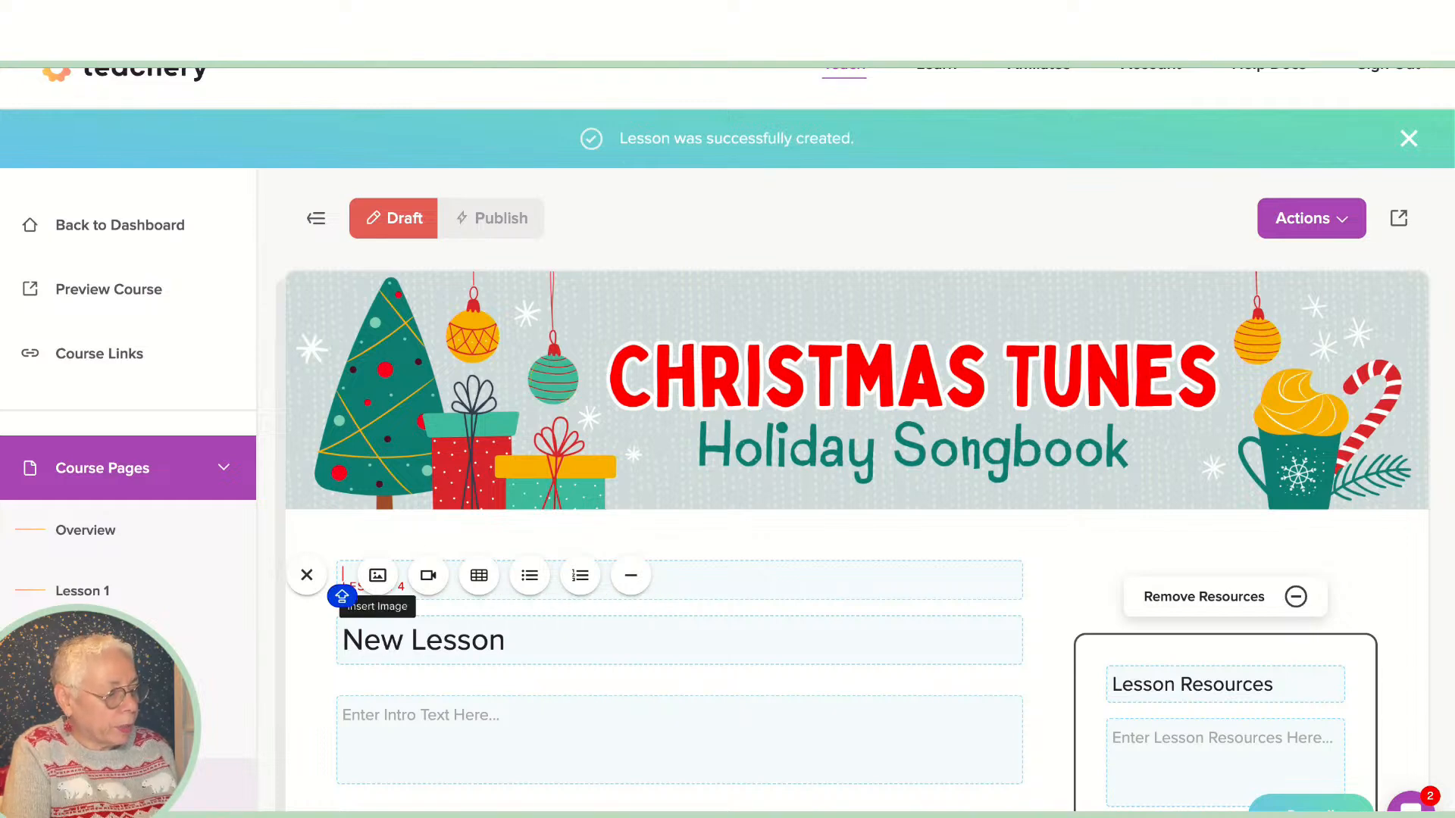
left_click(378, 575)
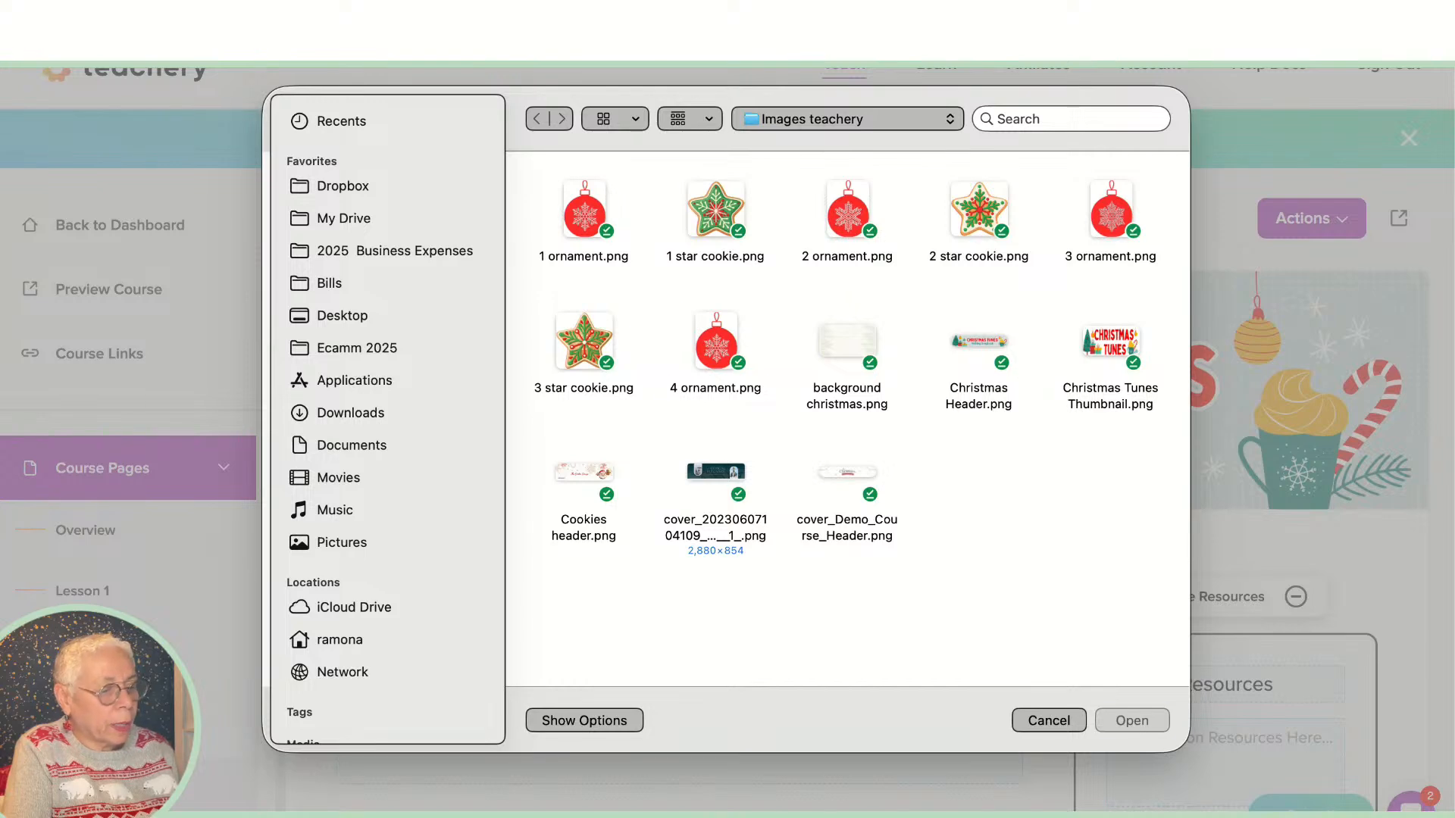
double_click(715, 342)
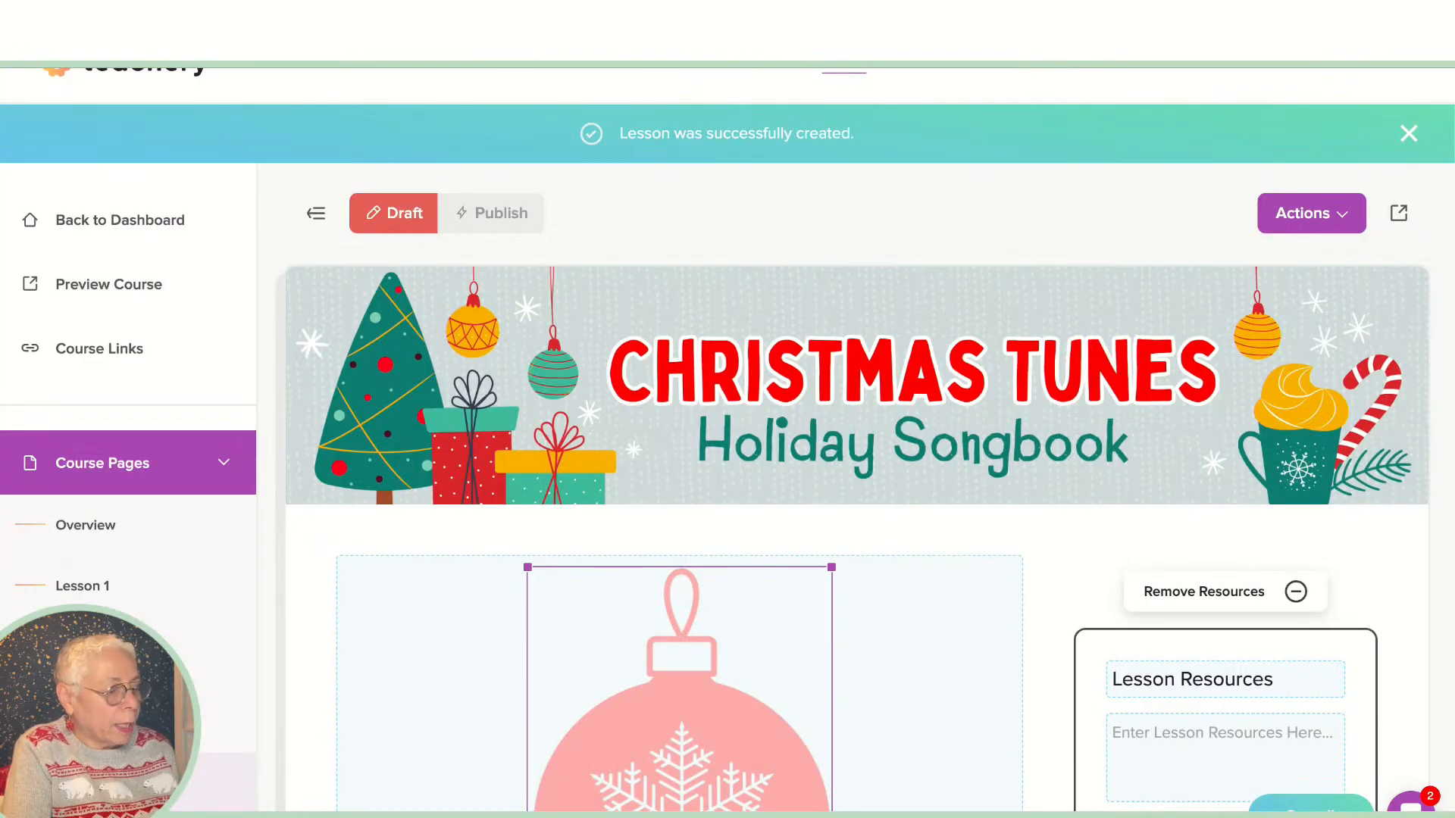
Step: Set the ornament image's width to 132px, keeping its height on auto
scroll(727, 455, "down", 3)
scroll(869, 439, "down", 1)
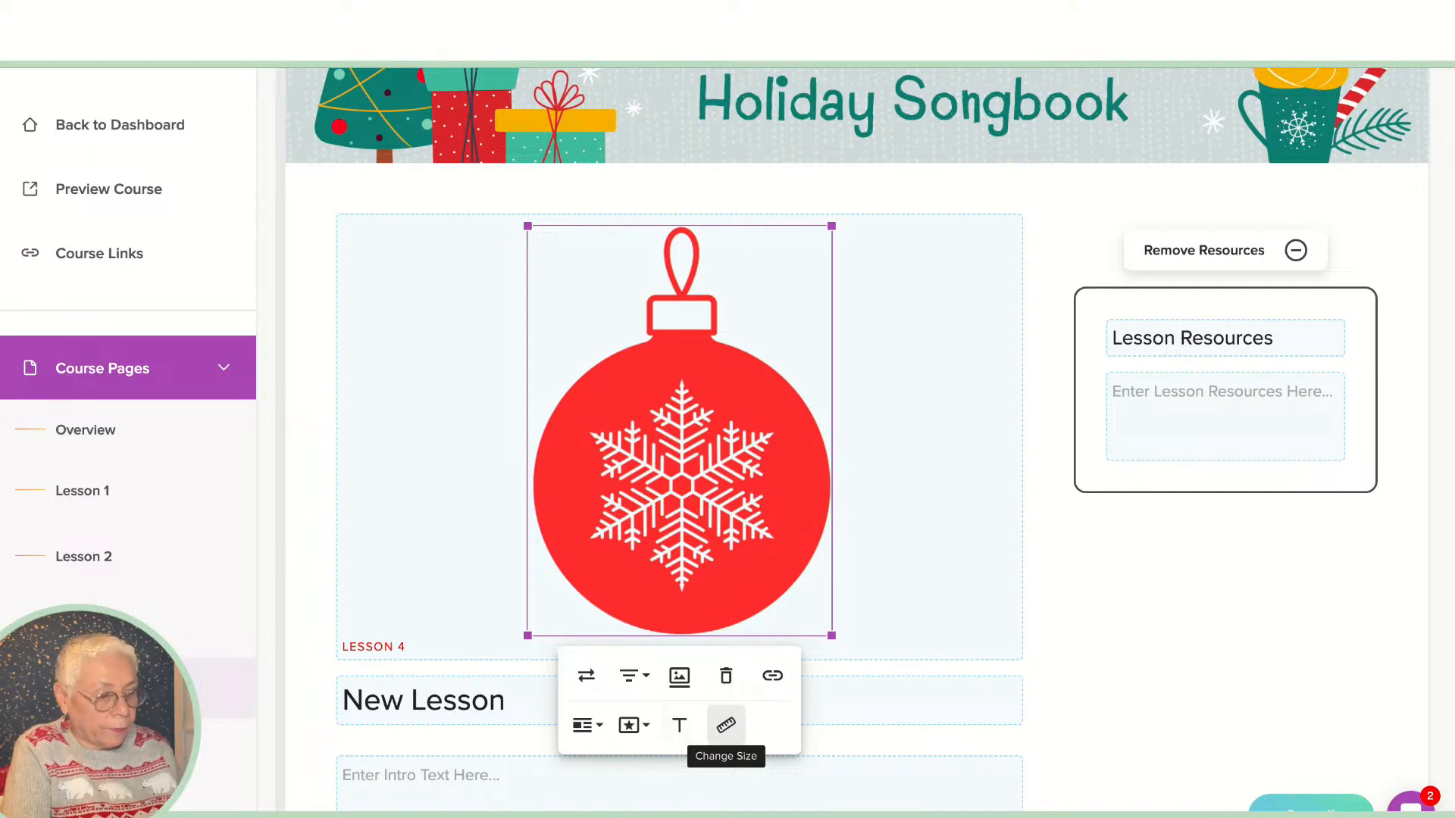
left_click(726, 725)
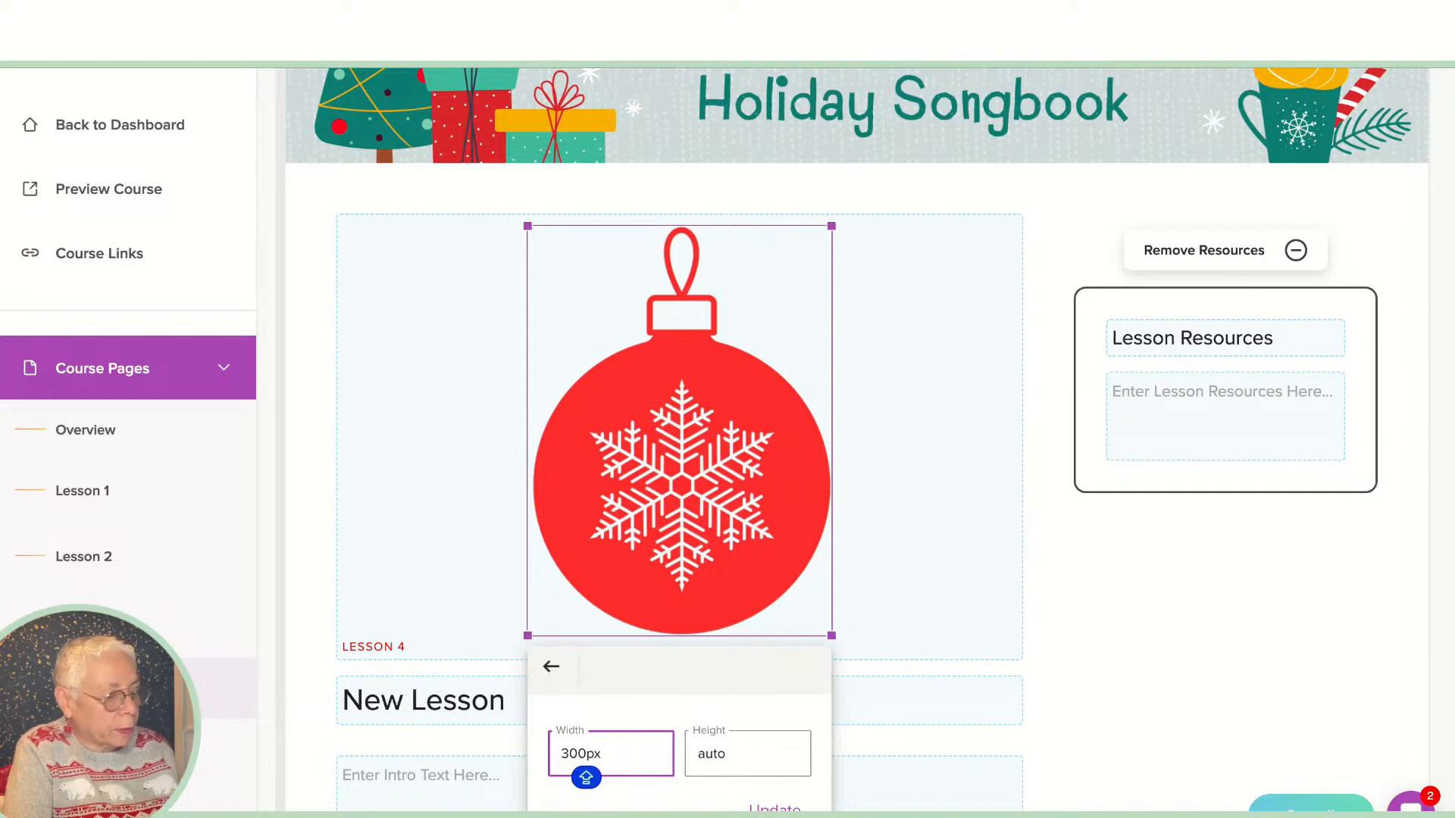
left_click_drag(586, 772, 561, 771)
type("1")
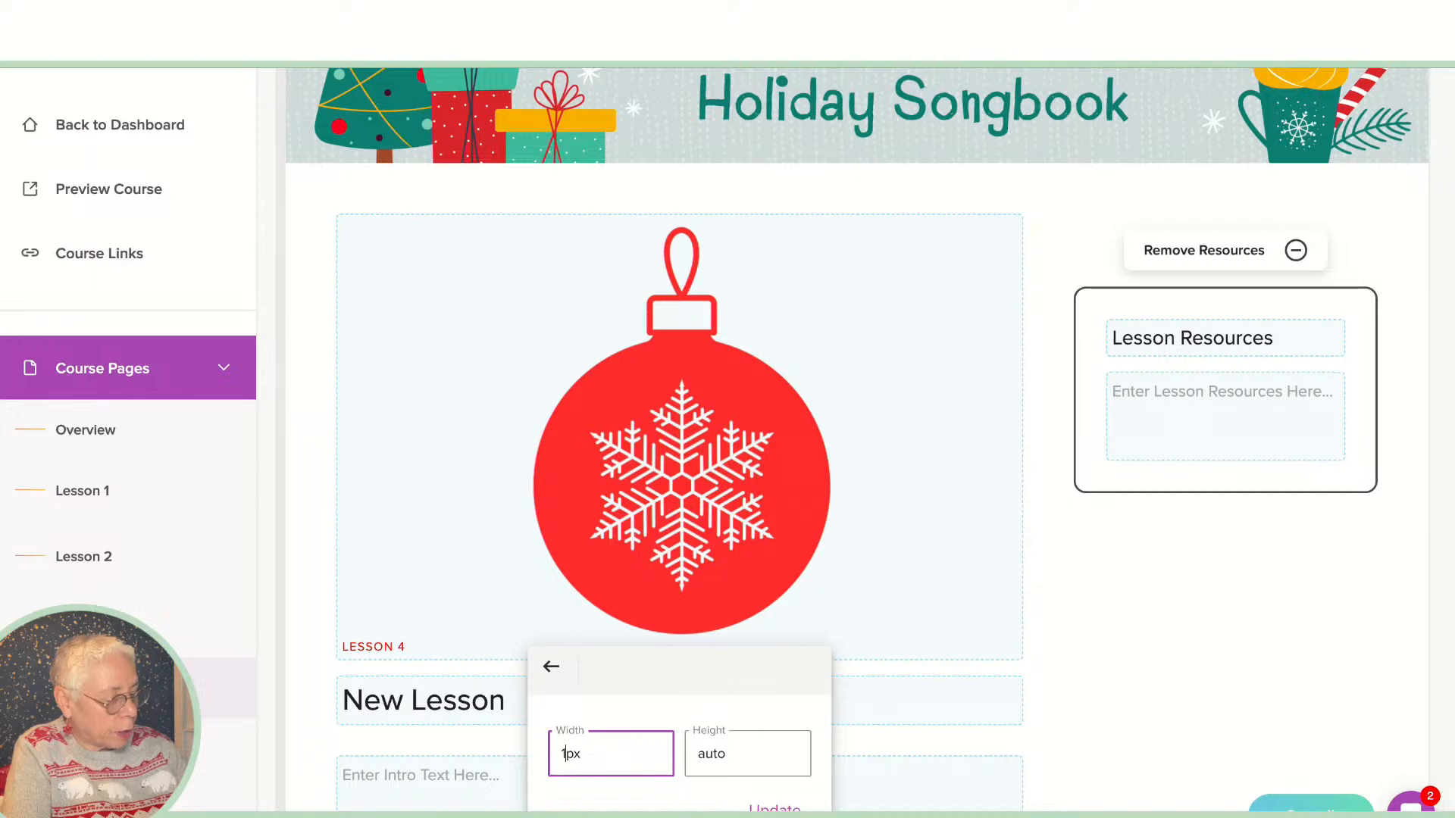
type("32")
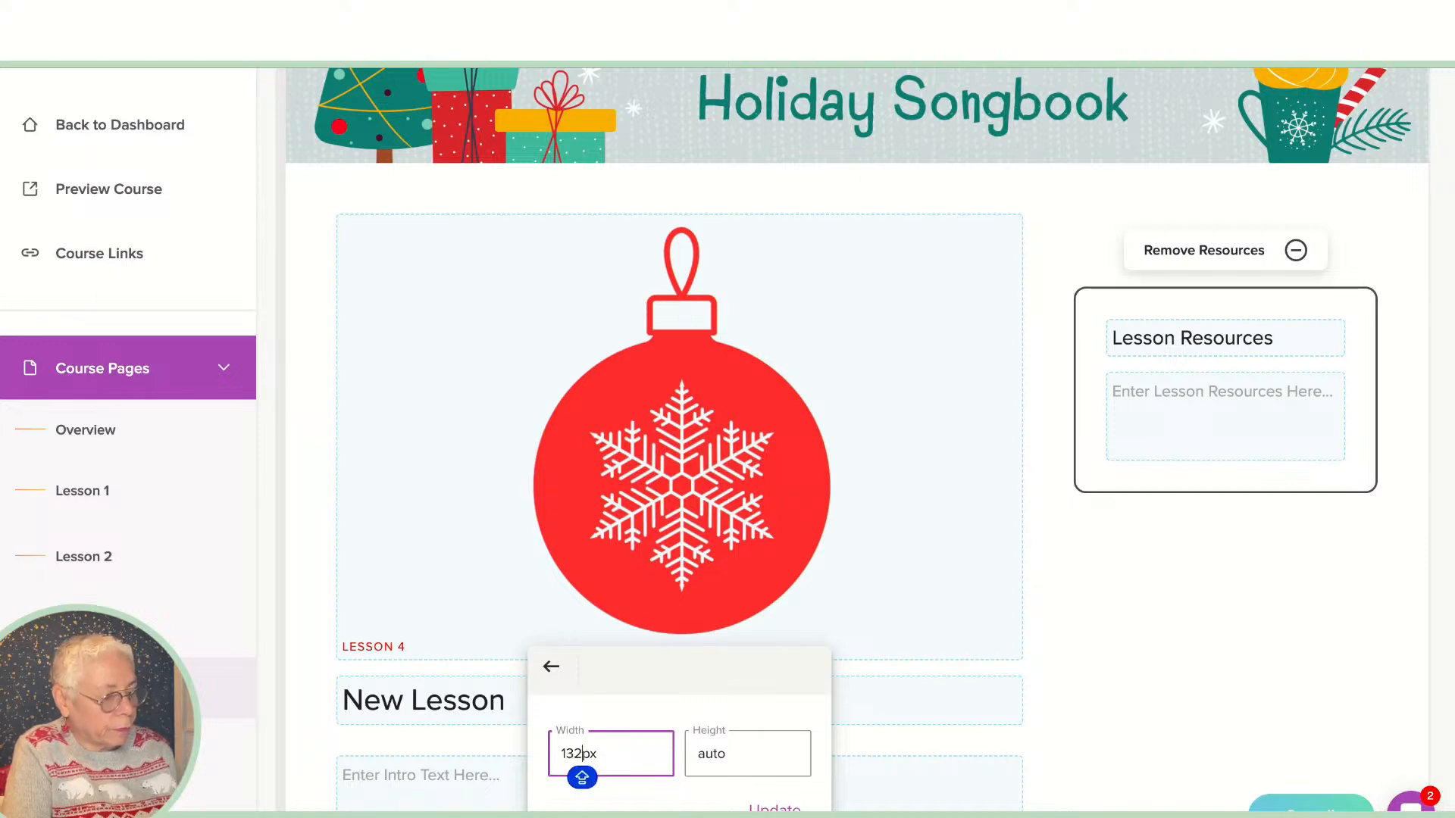
key("Return")
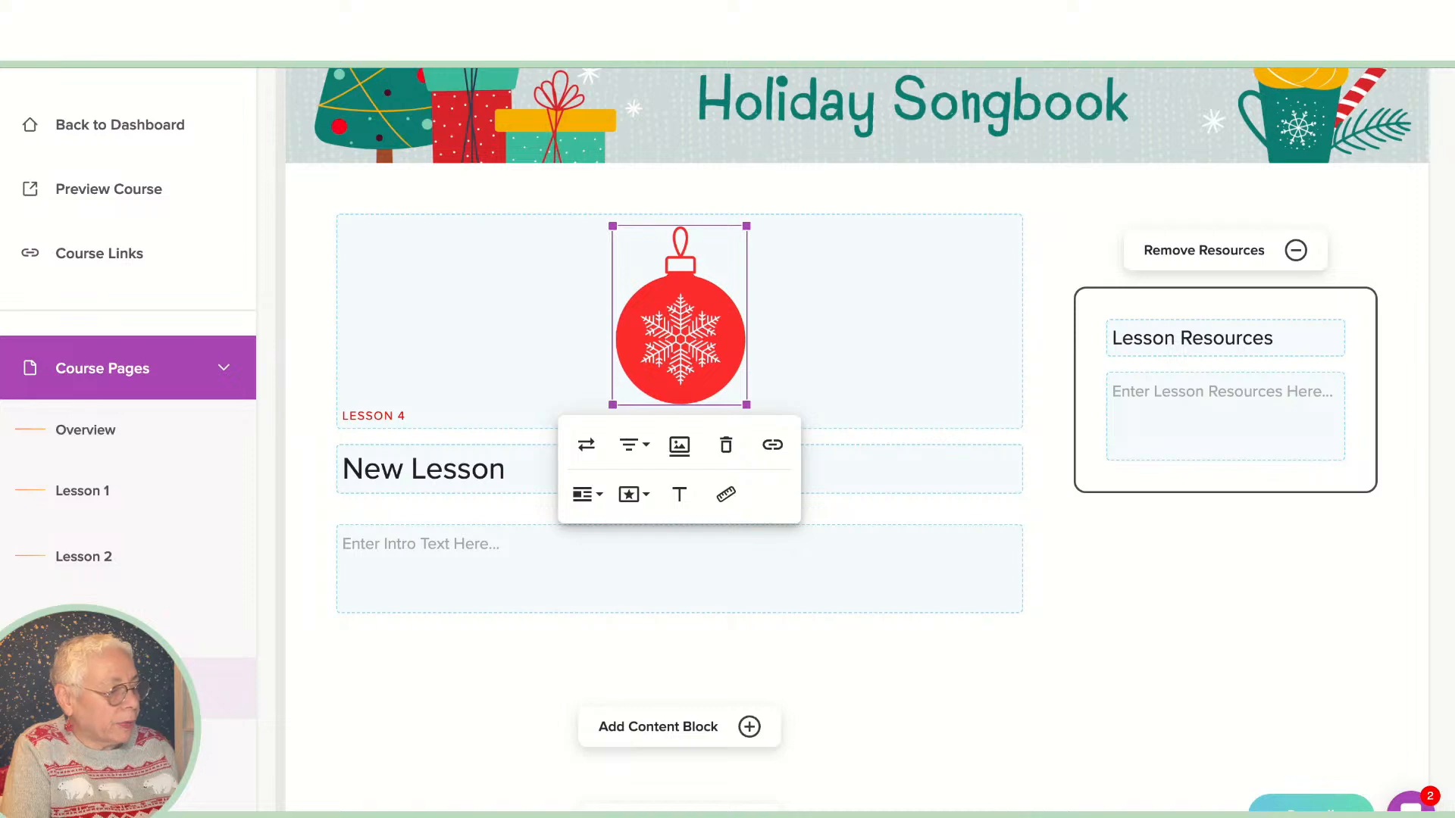
Step: Clear the lesson label field, deleting both the LESSON 4 text and the ornament image
left_click_drag(406, 416, 341, 416)
key("BackSpace")
key("BackSpace")
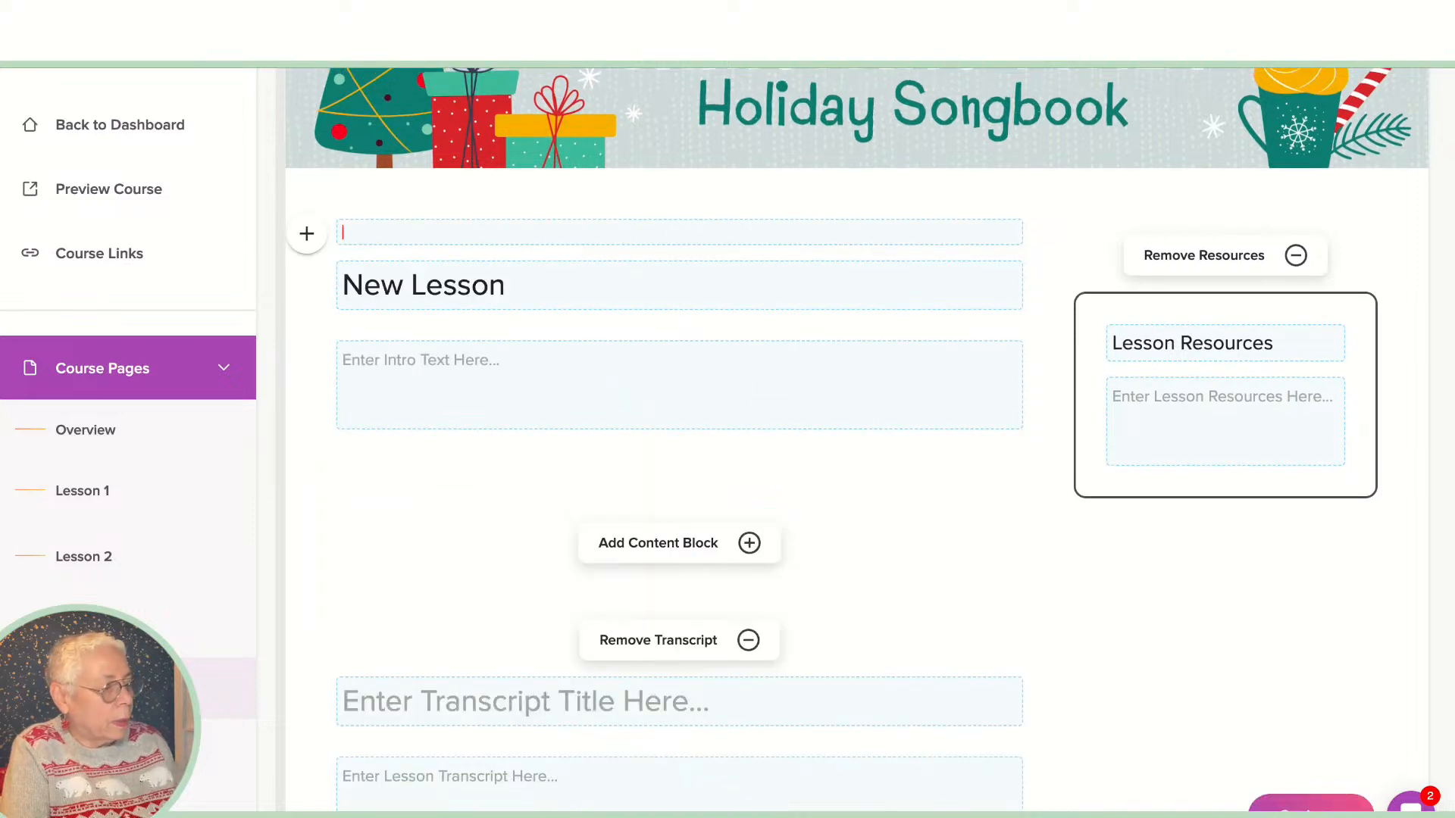
Step: Insert the image "4 ornament.png" in the empty field above the new lesson's title
scroll(856, 440, "up", 5)
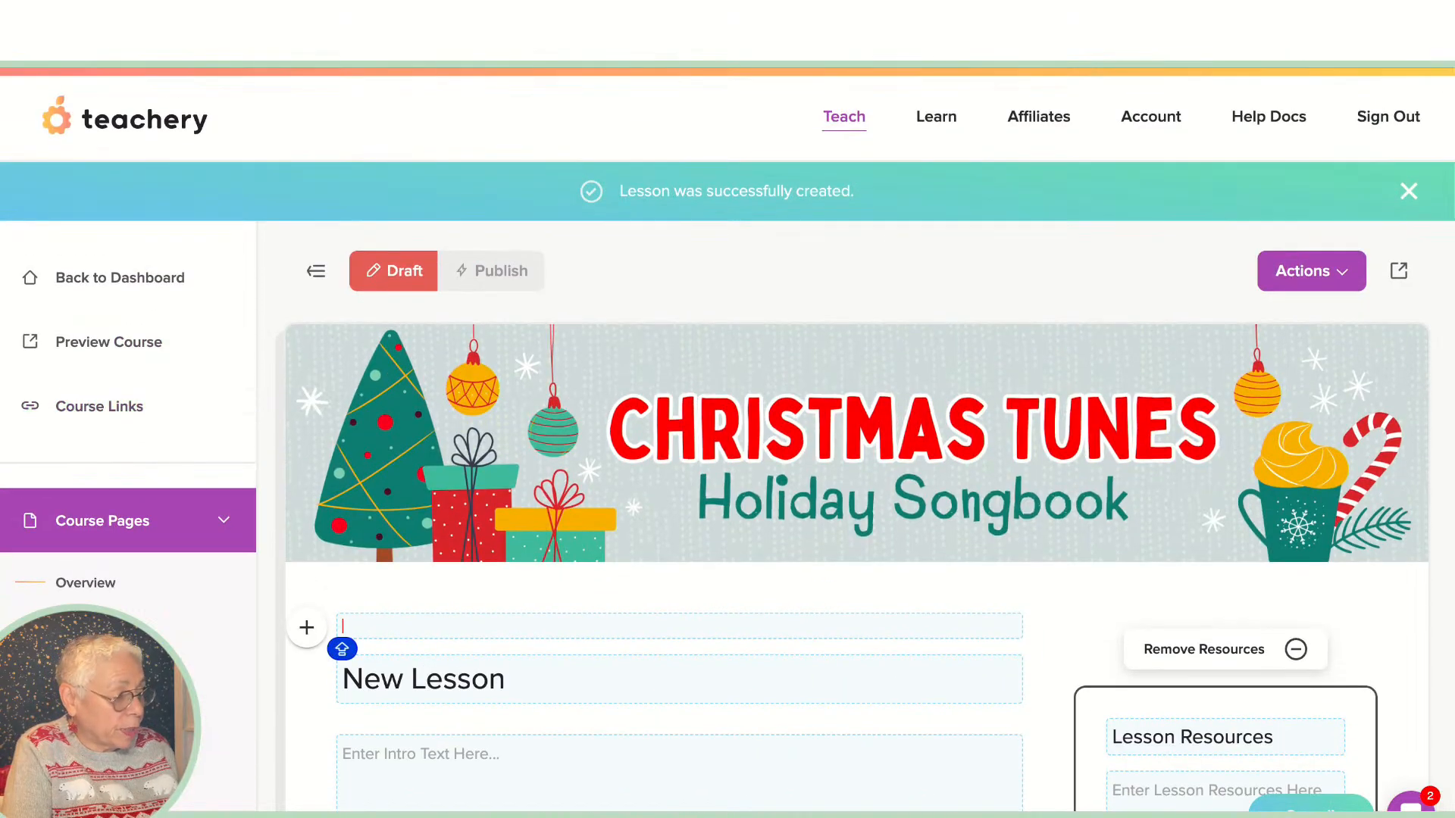
left_click(307, 628)
left_click(377, 627)
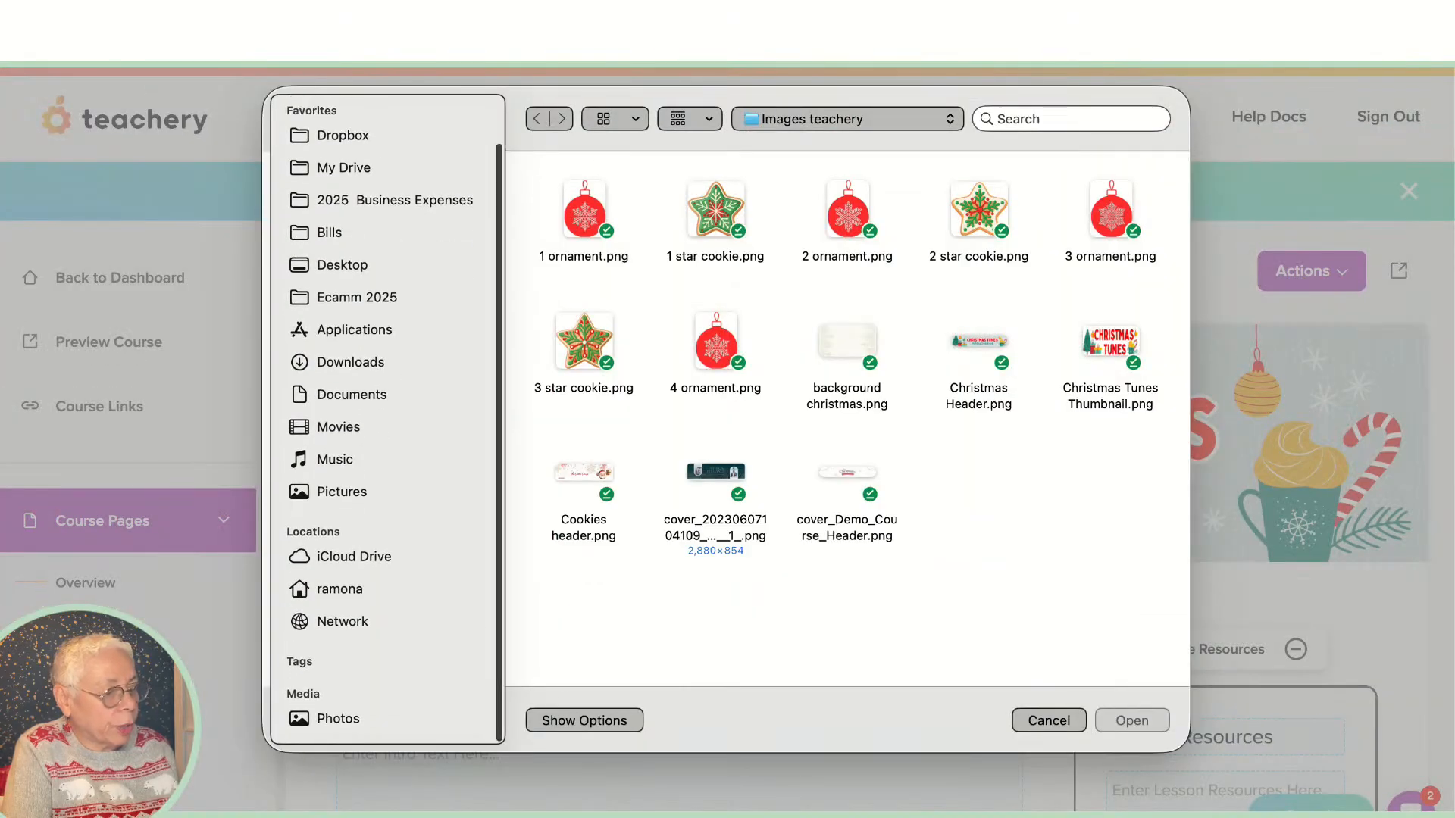
left_click(715, 341)
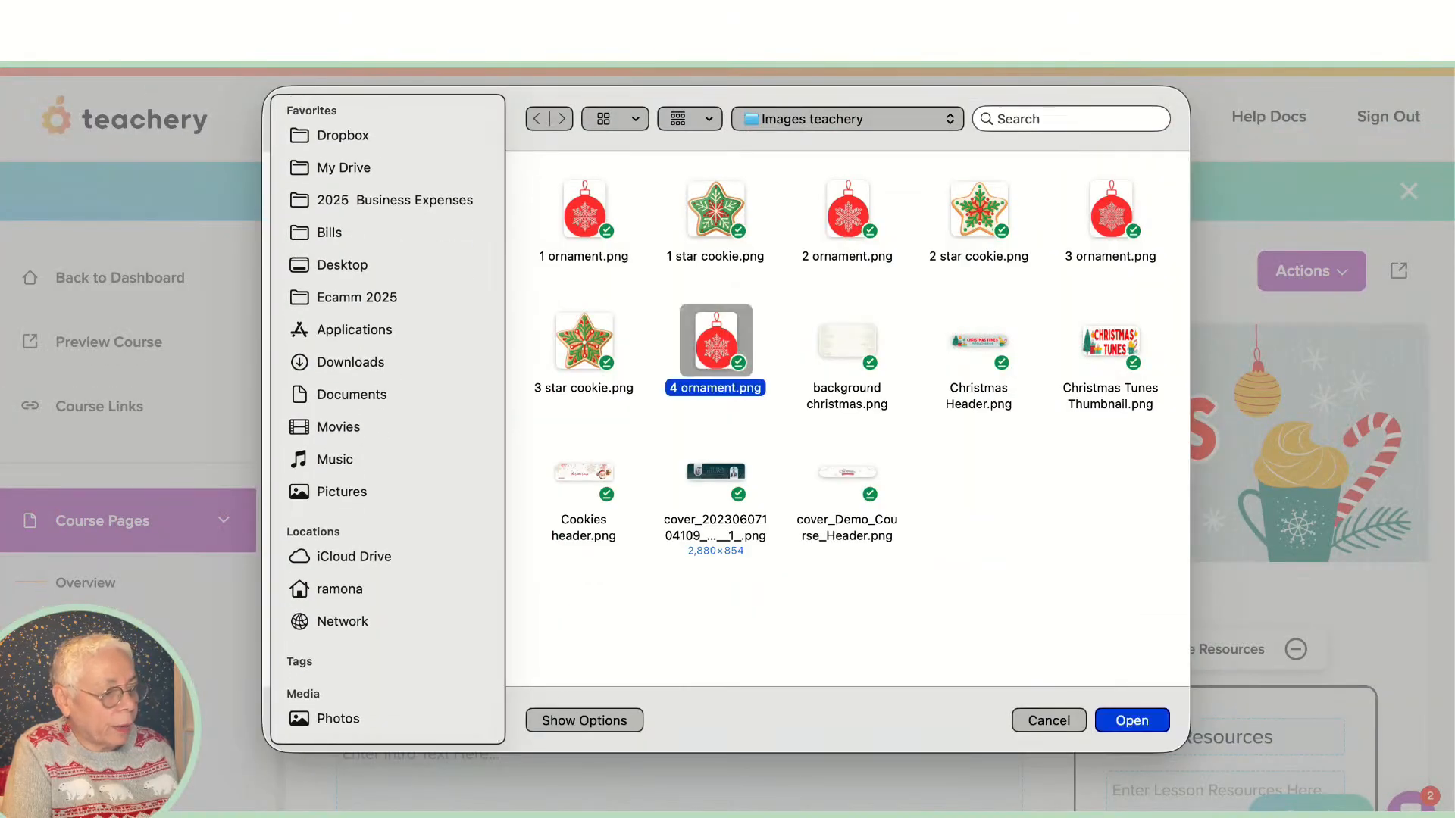
key("Return")
Step: Set the ornament image's width to 132px, keeping the height on auto
scroll(727, 454, "down", 5)
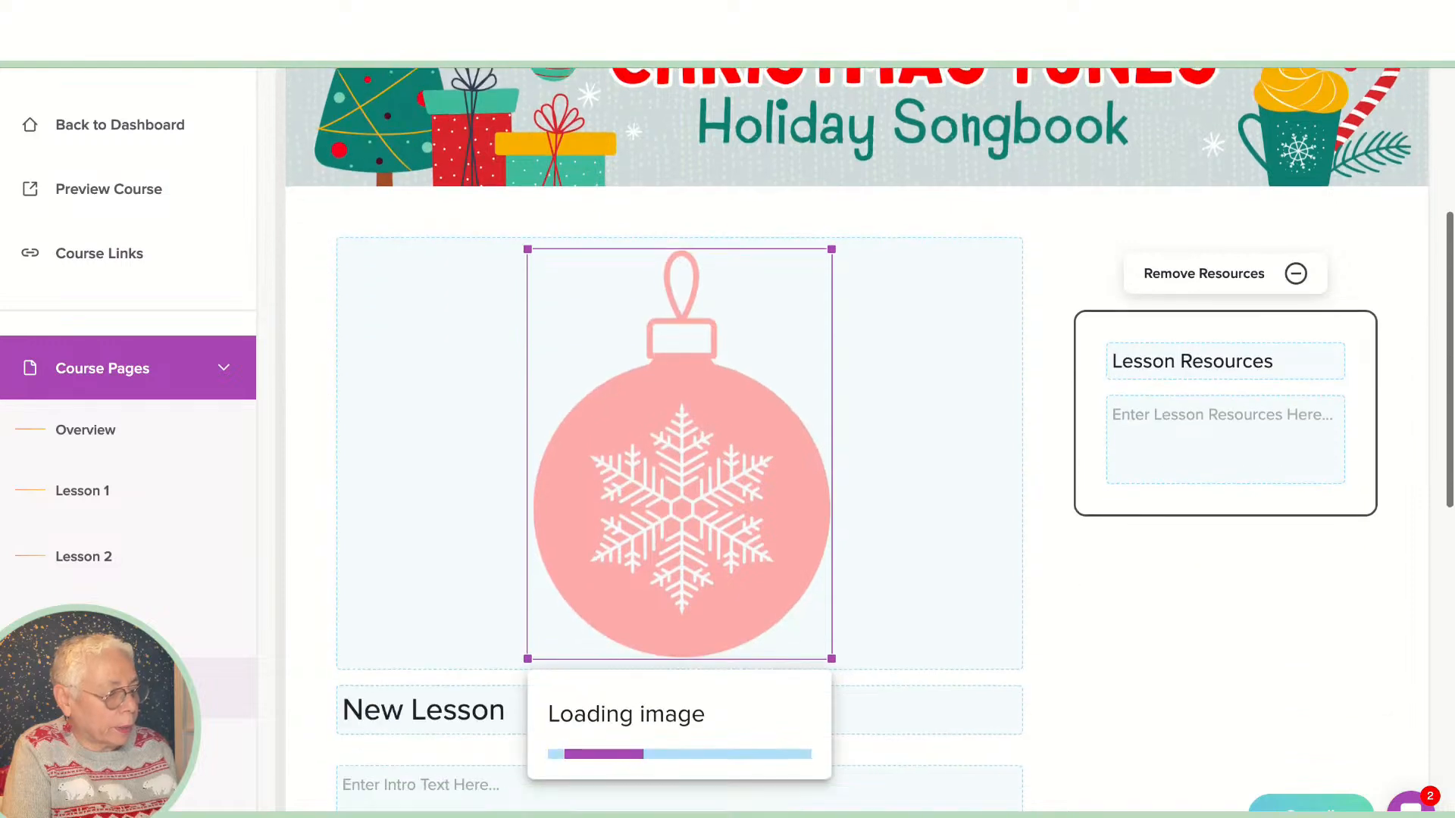
left_click(726, 446)
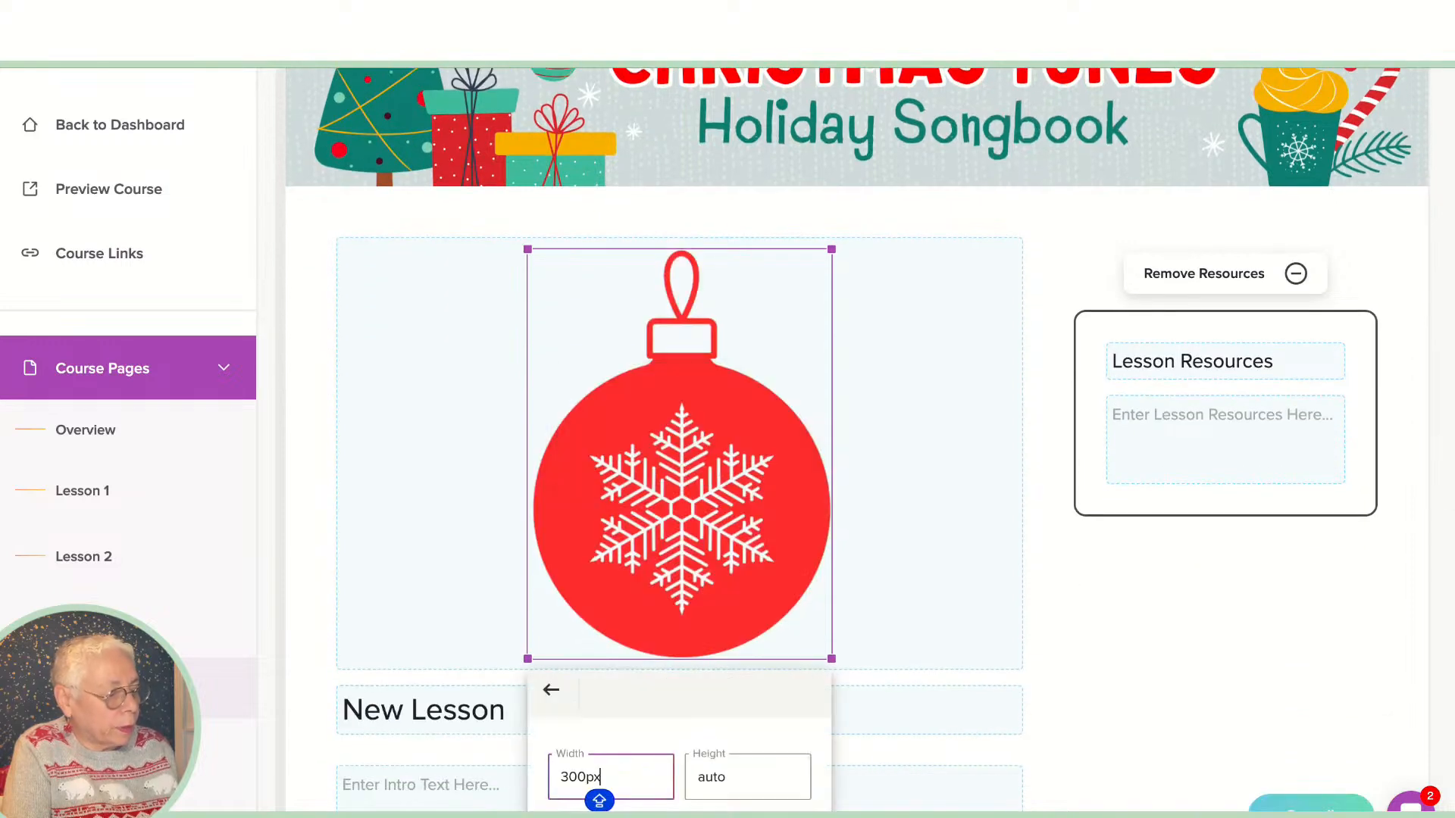
left_click(599, 796)
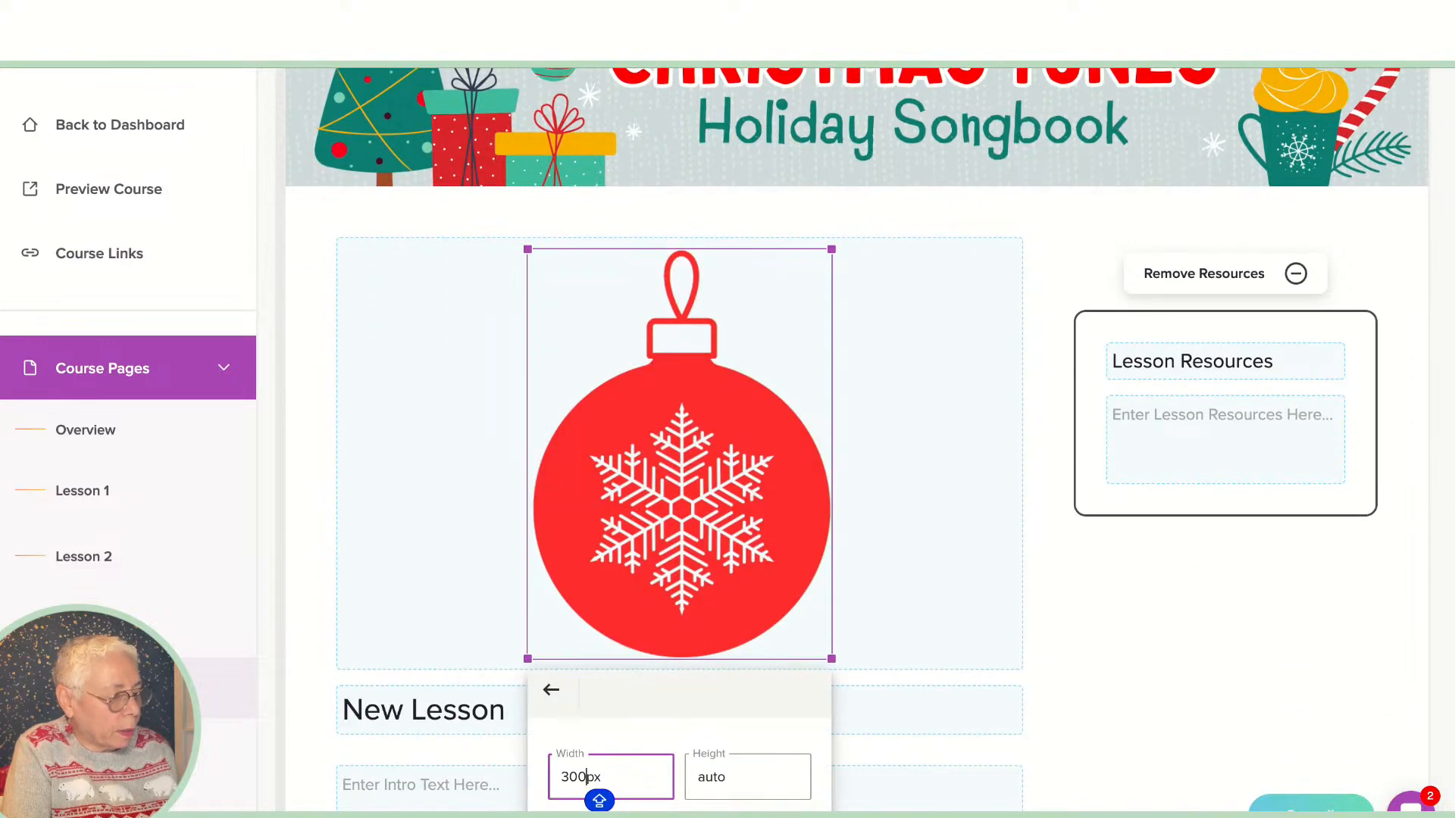
left_click_drag(579, 801, 561, 800)
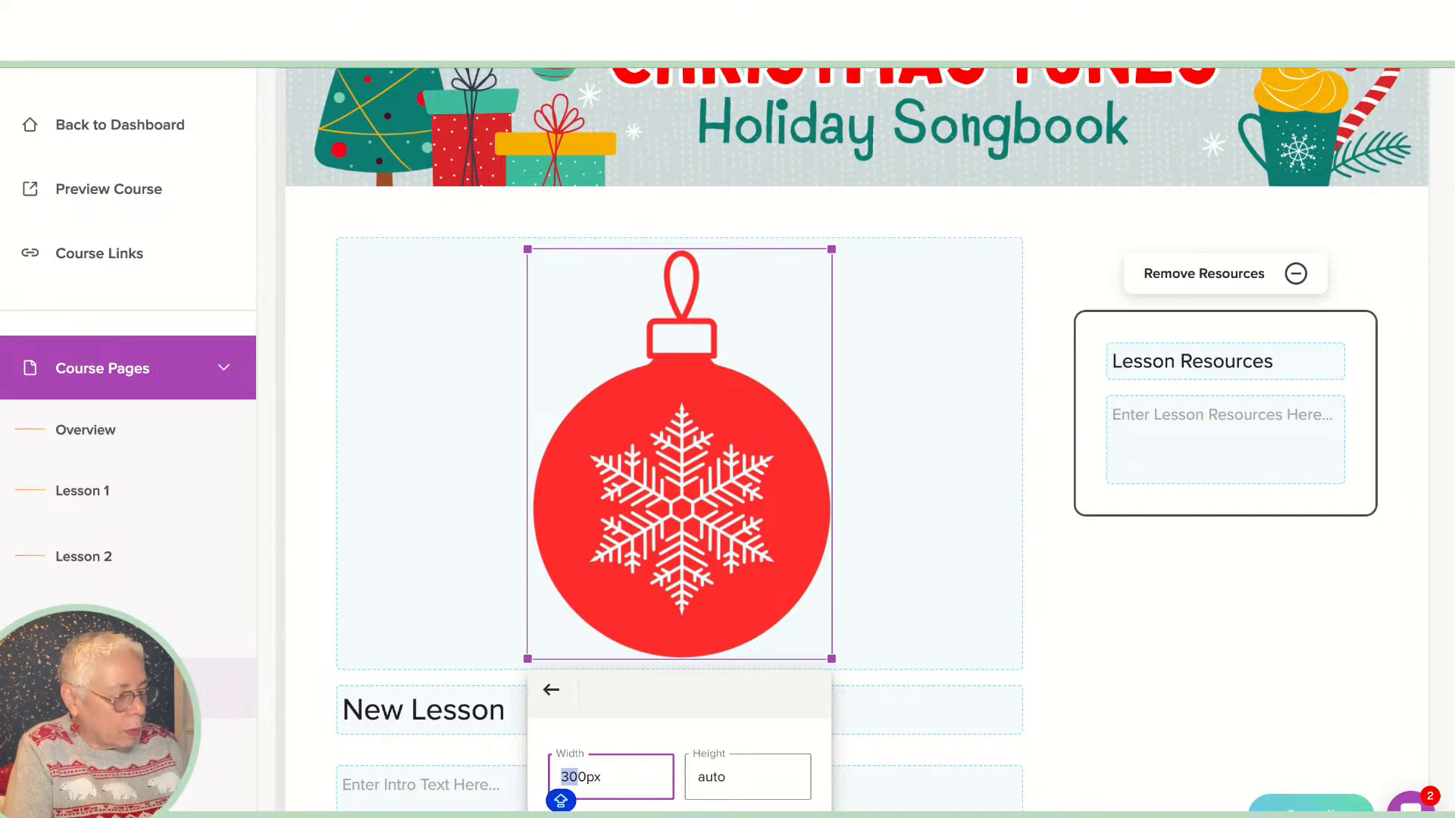
key("BackSpace")
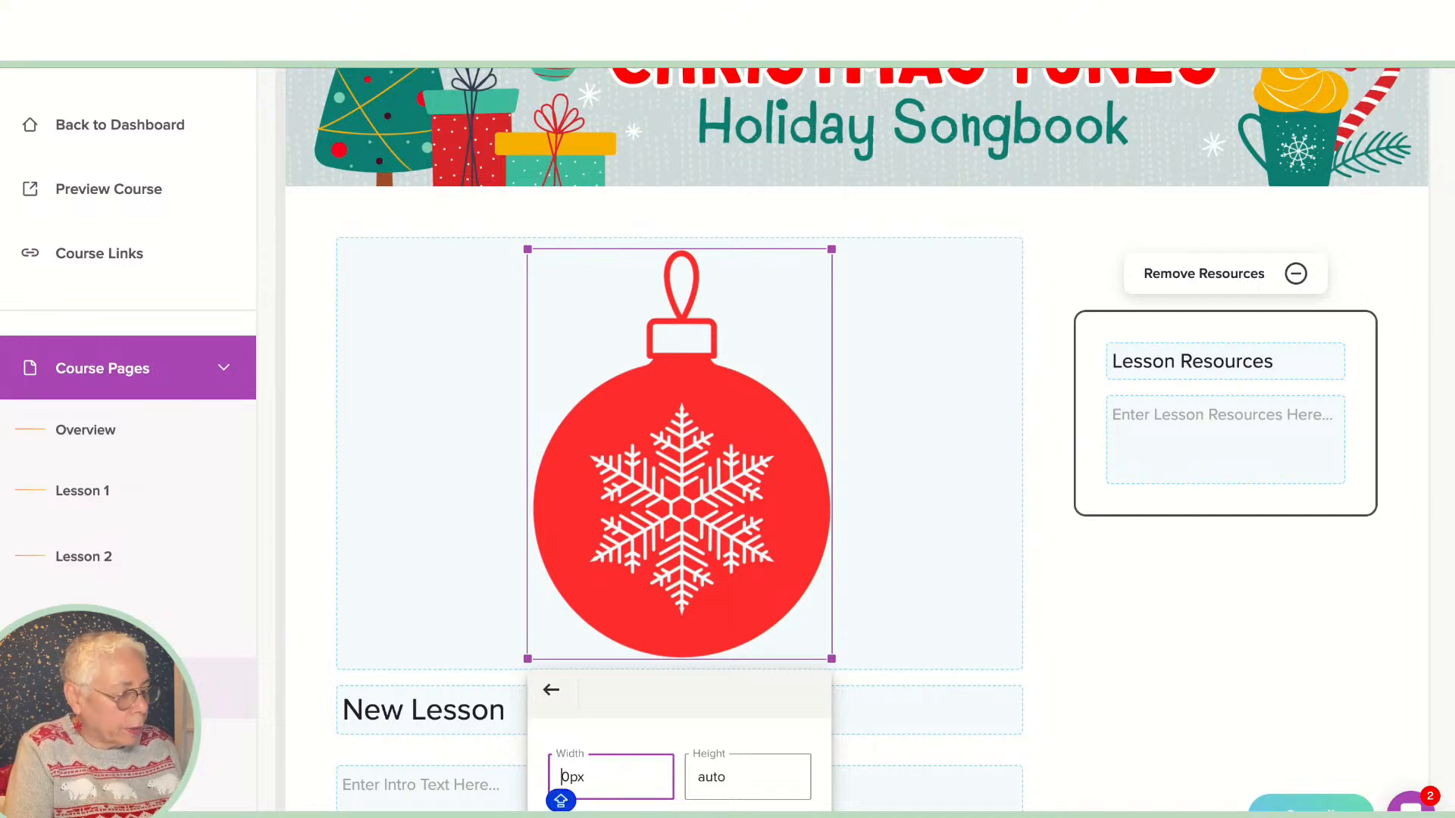
key("Delete")
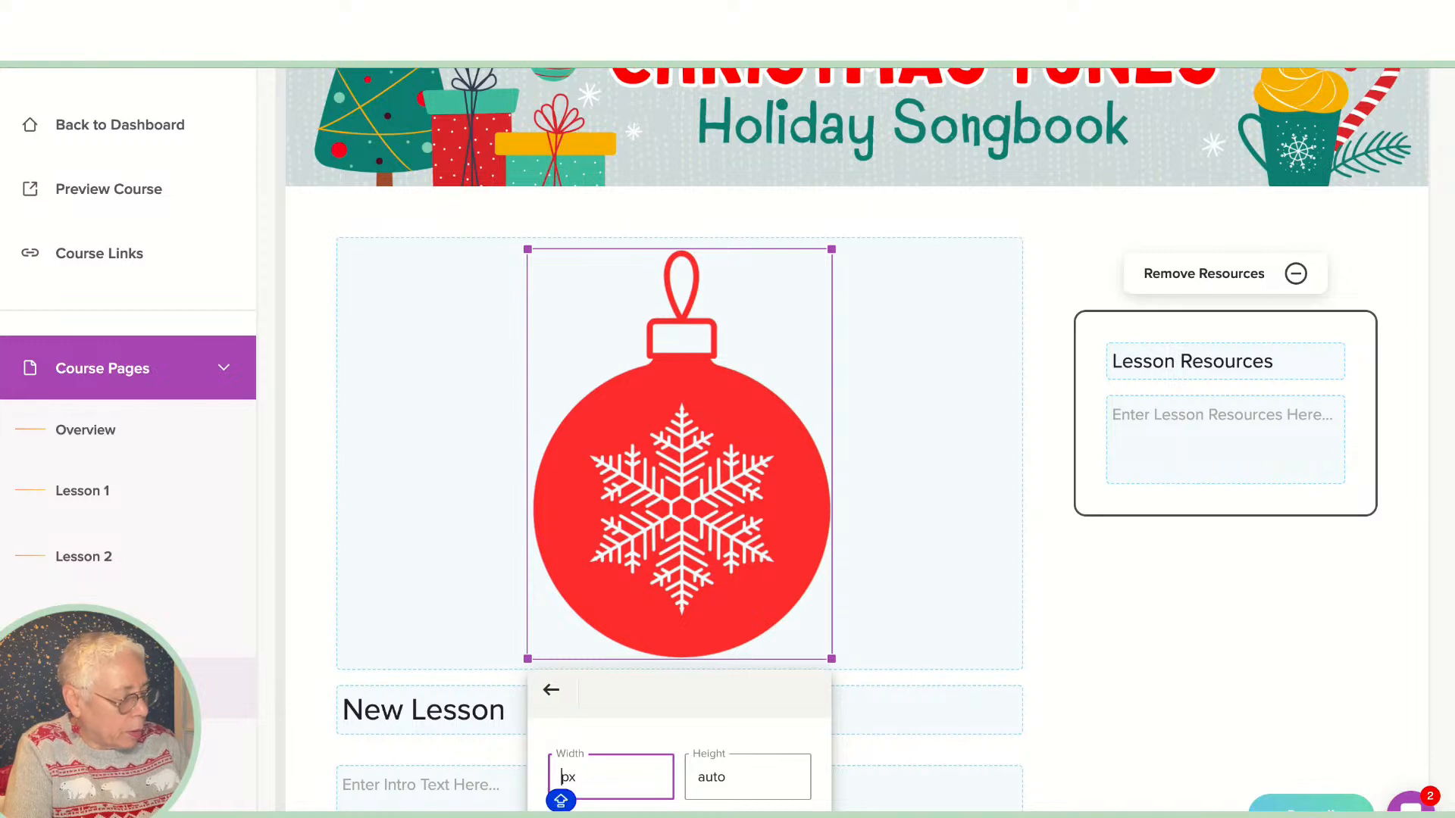
type("132")
scroll(857, 392, "down", 3)
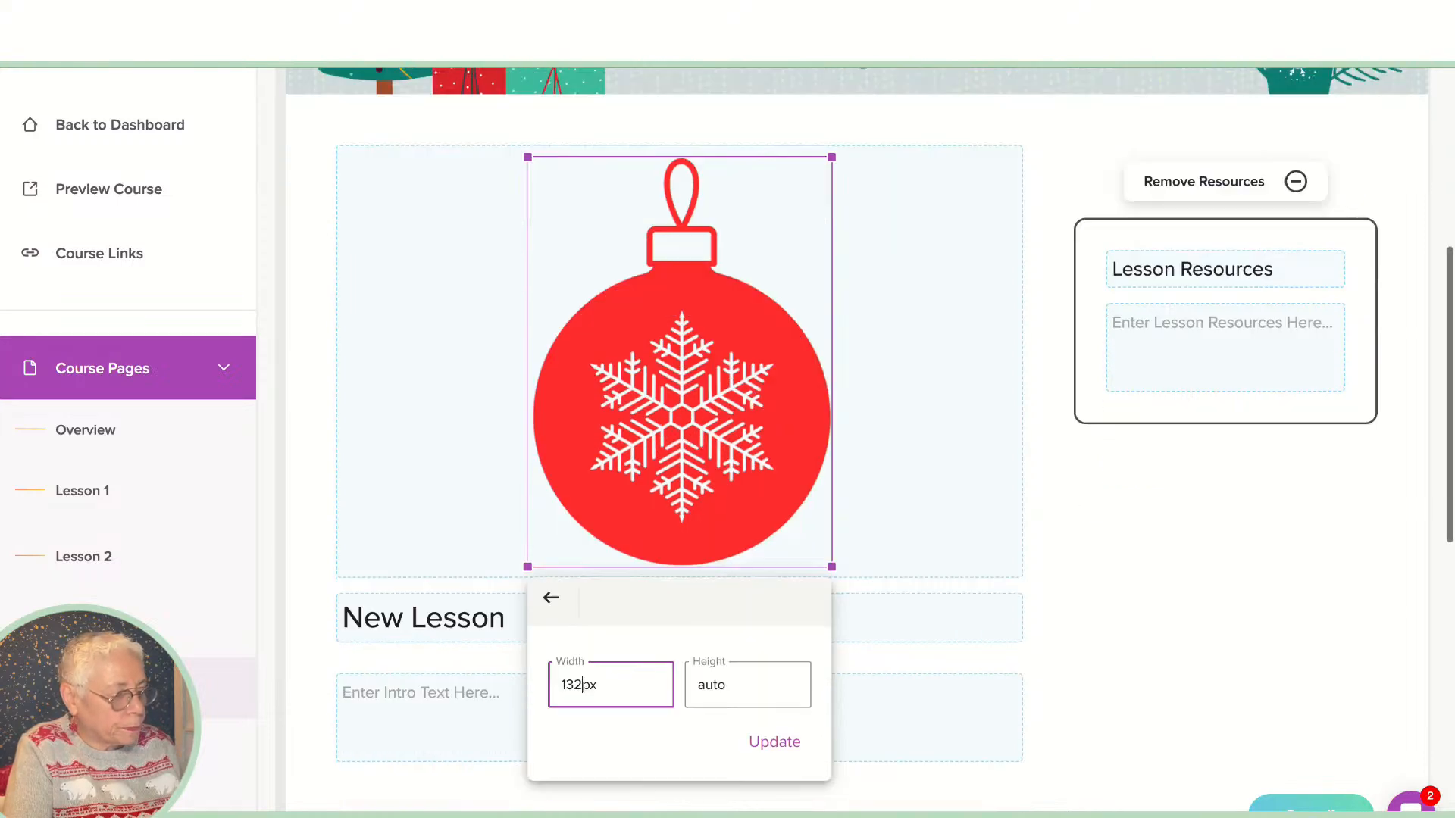
left_click(775, 613)
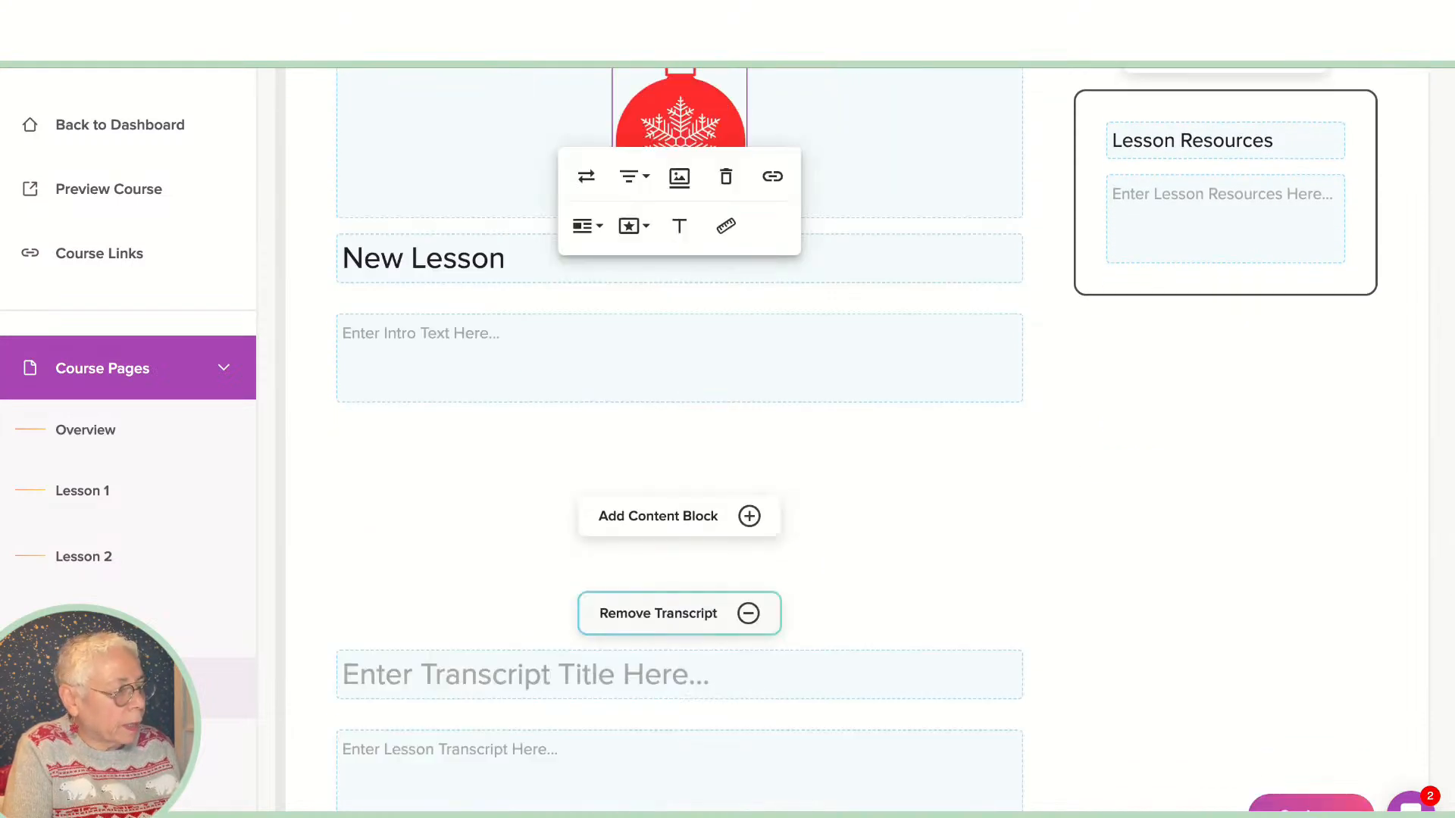
scroll(857, 439, "up", 5)
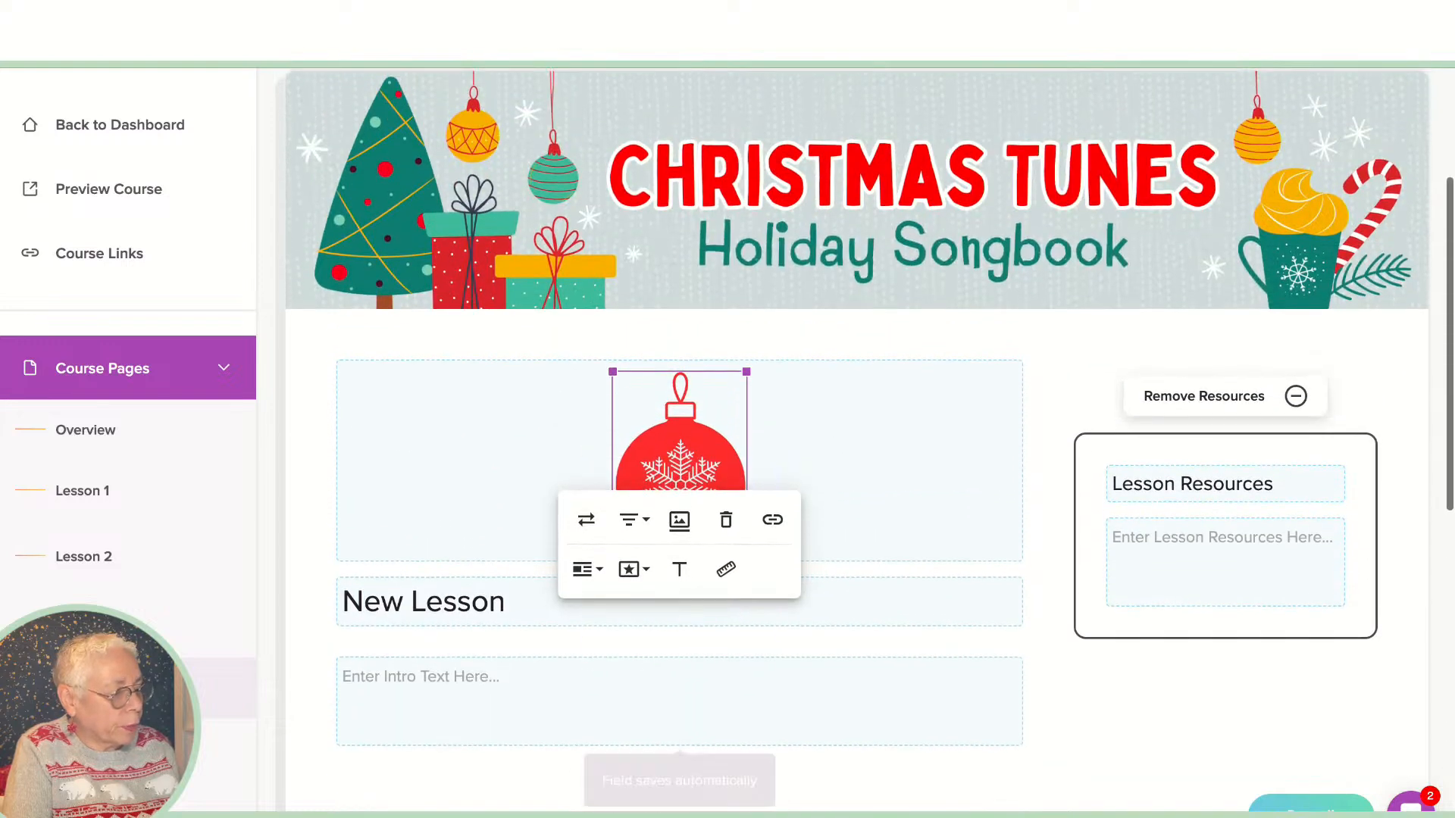
left_click(746, 462)
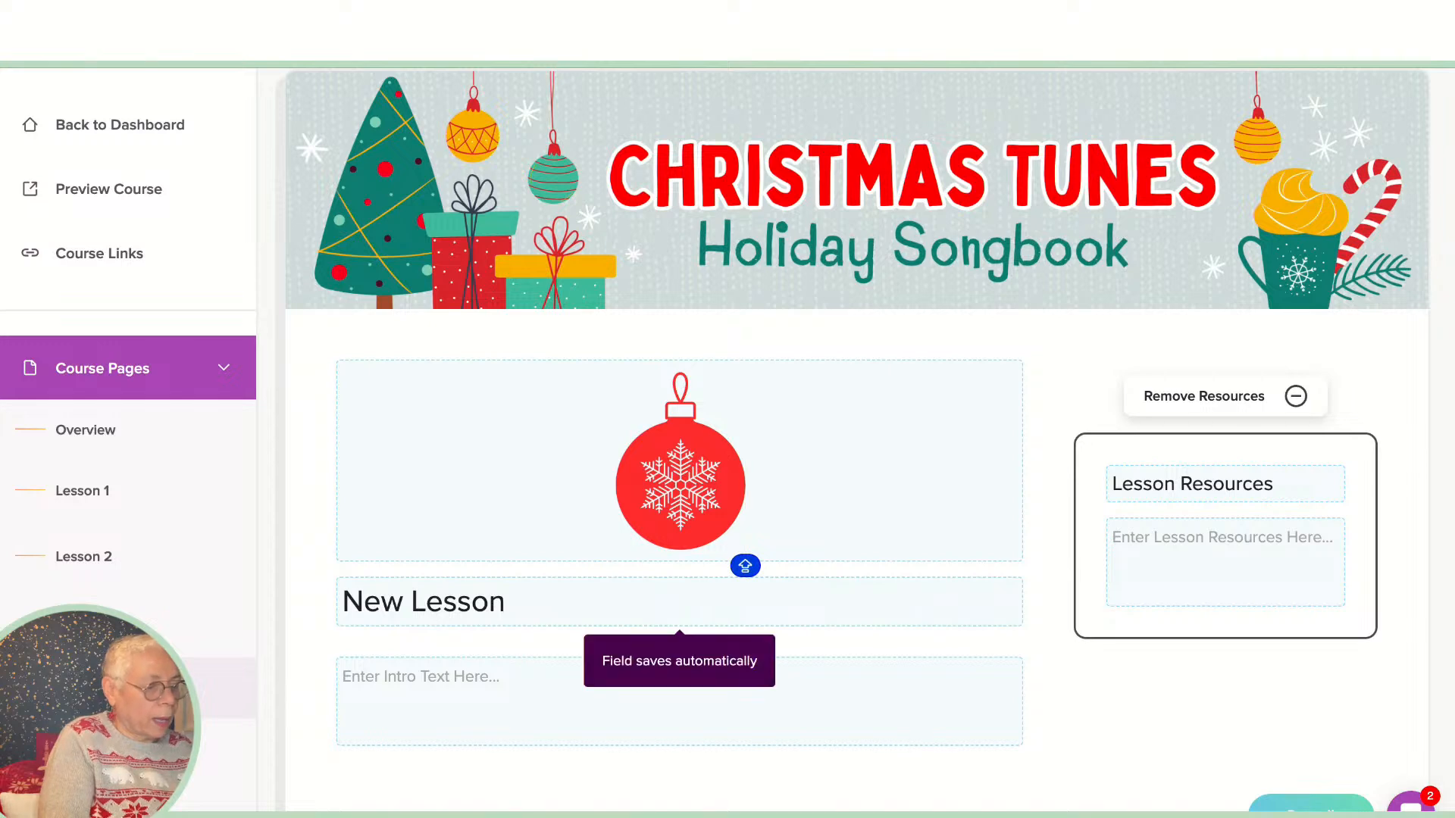
Step: Replace the placeholder lesson title with "lesson 4"
triple_click(457, 602)
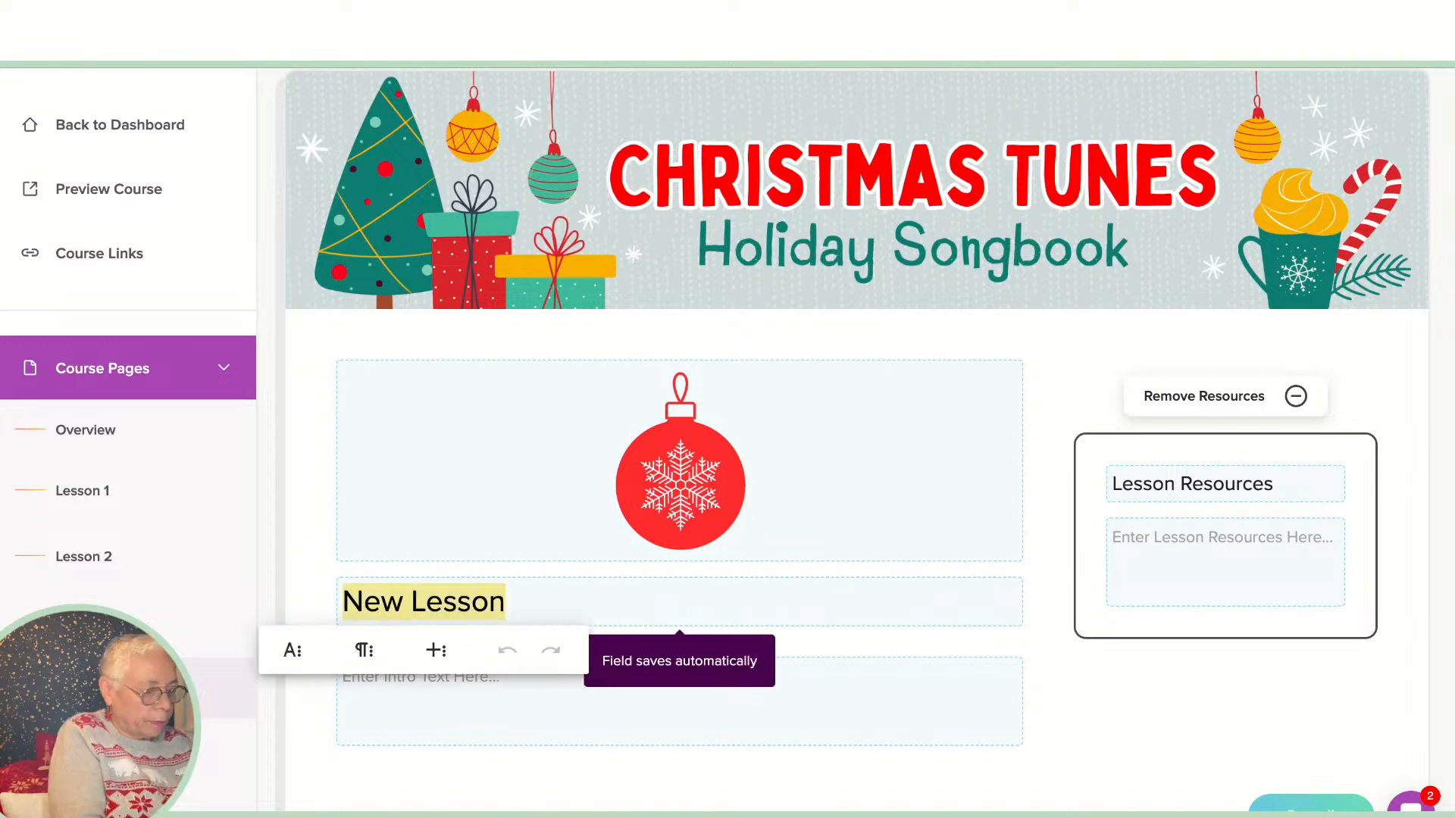
type("leso")
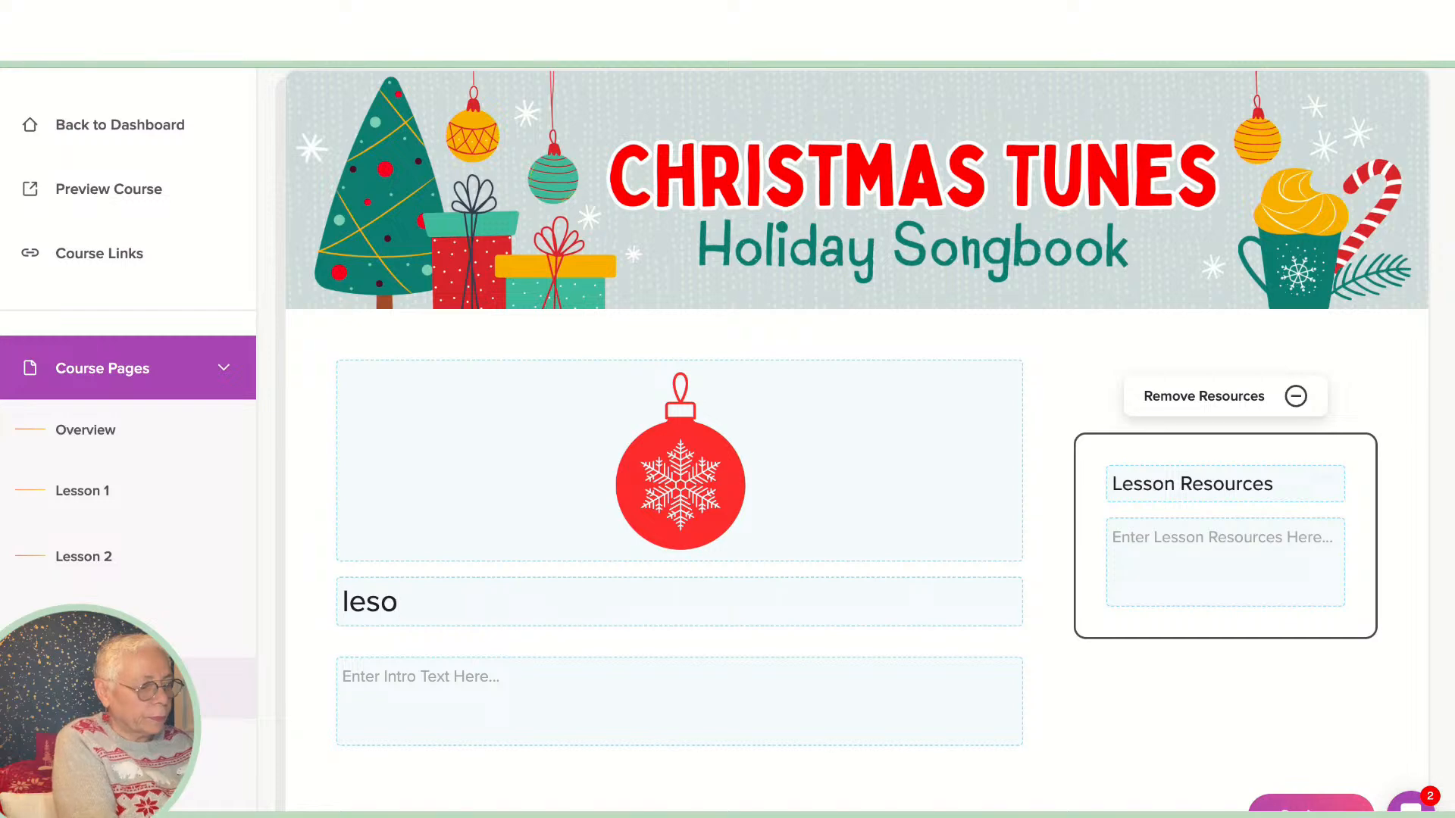
key("BackSpace")
type("son 4")
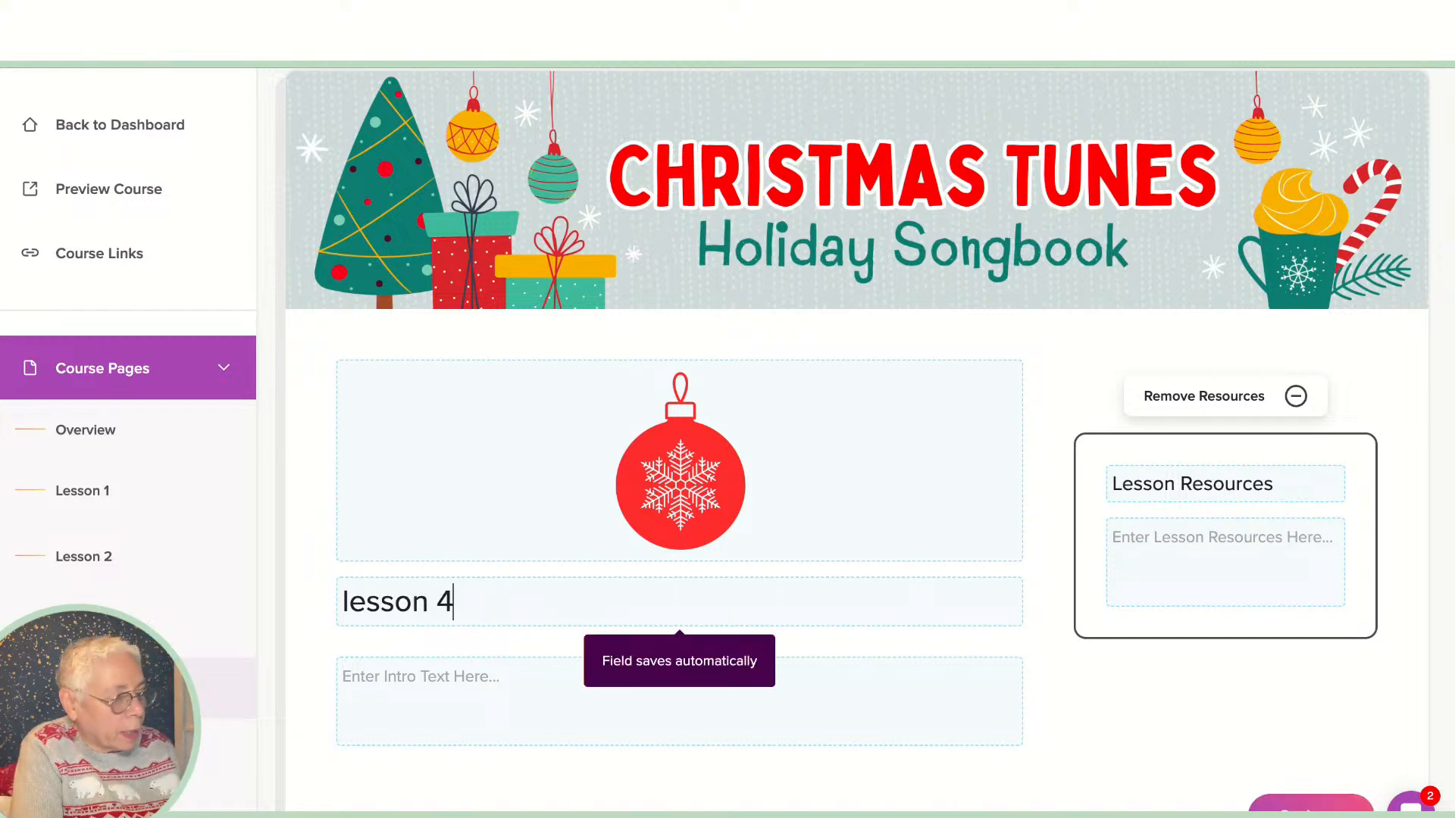
Step: Open the Hipster Ipsum site in a new browser tab and copy the sample text from "DSA taxidermy" through "Bespoke biodi"
scroll(864, 409, "down", 3)
left_click(343, 463)
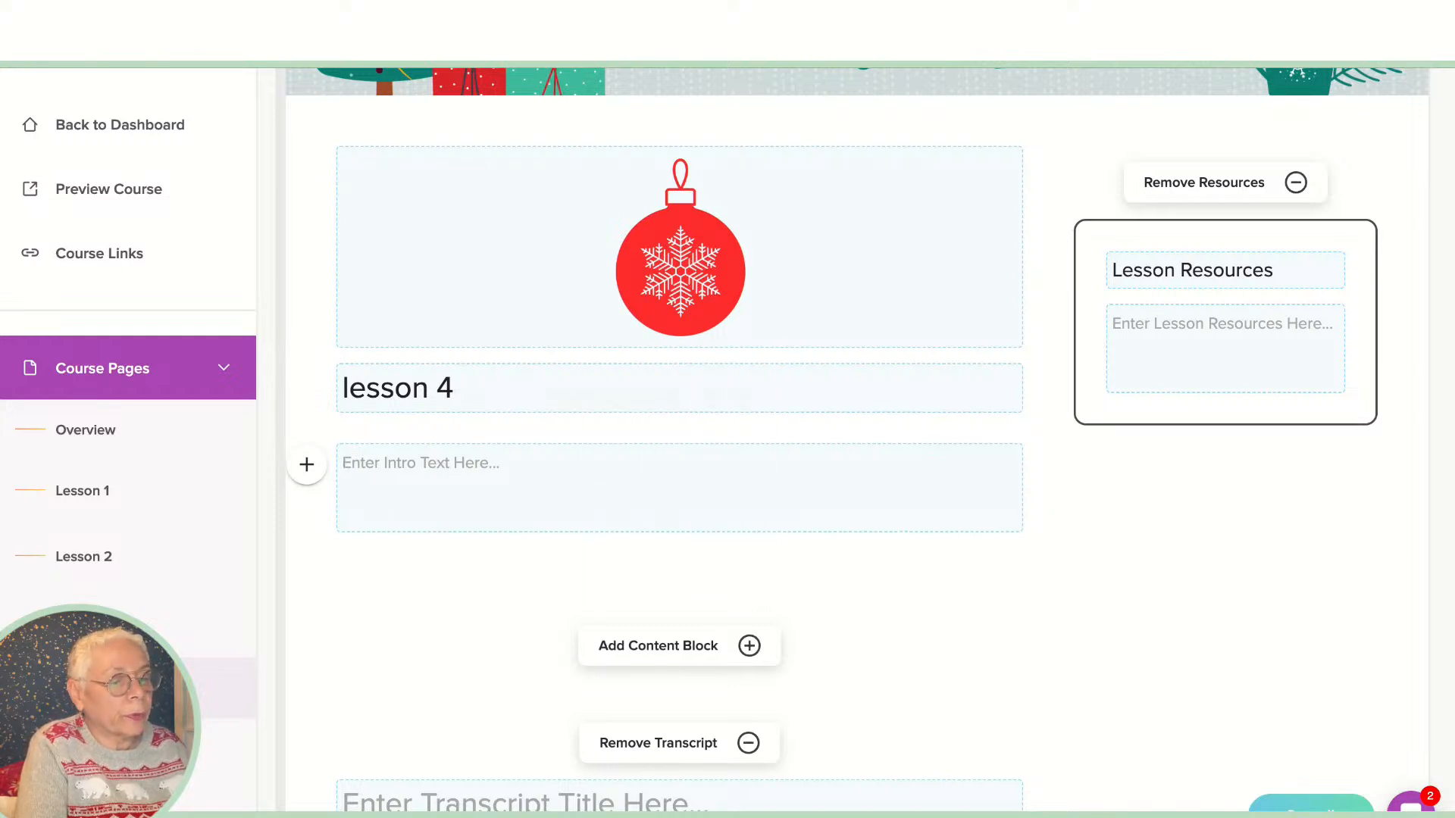
key("super+t")
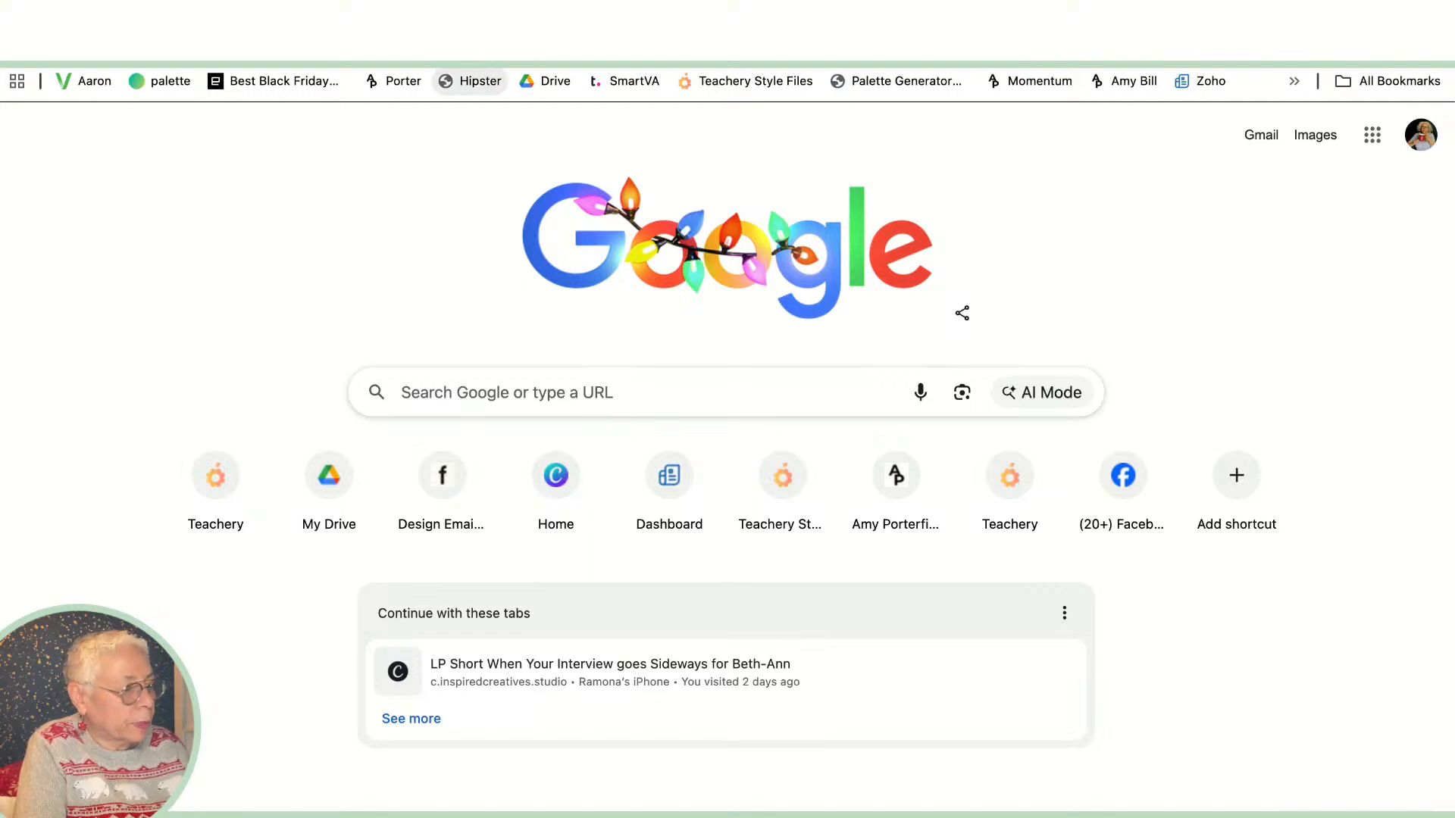
left_click(470, 81)
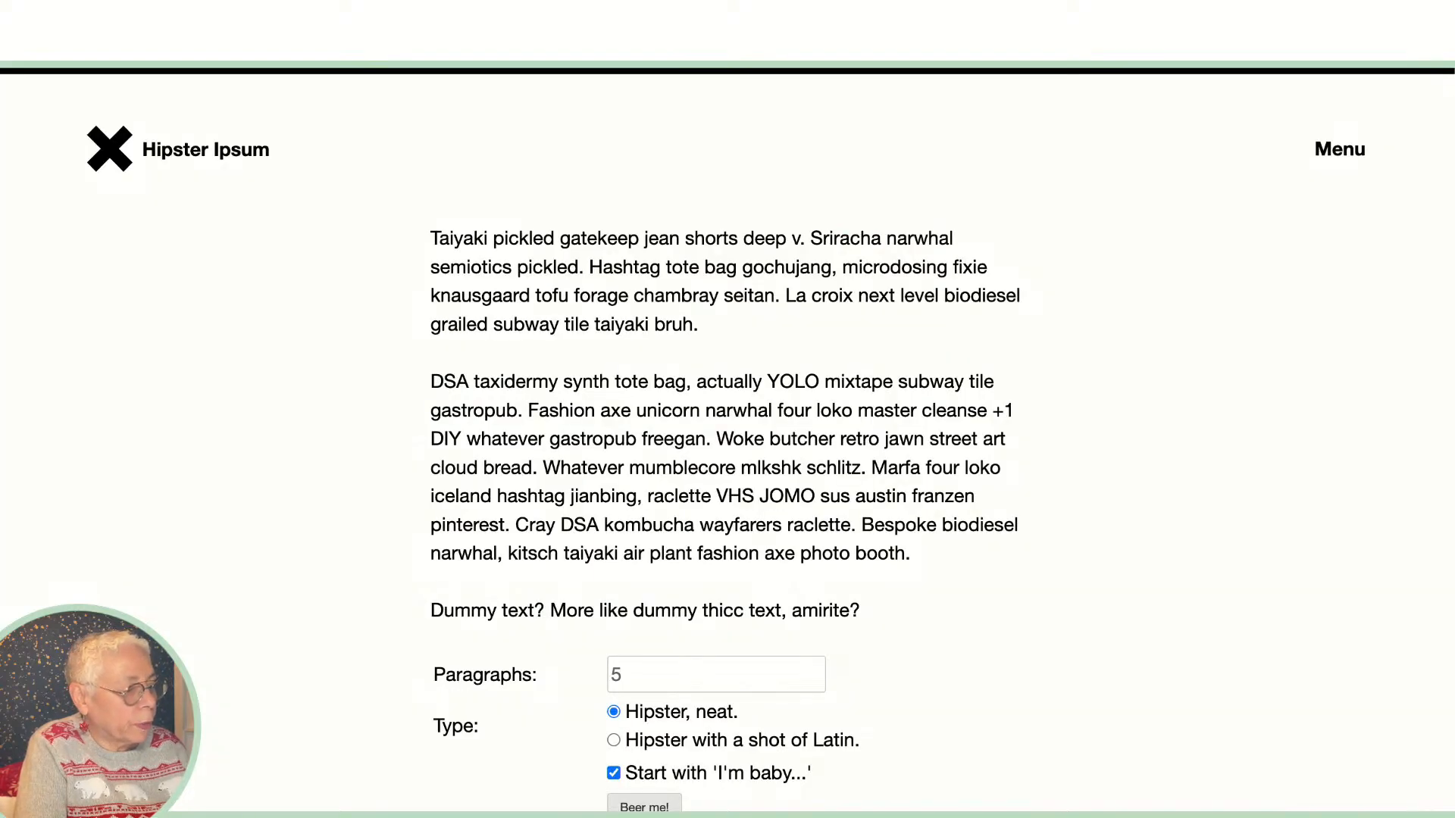
left_click_drag(430, 381, 1001, 468)
left_click(1000, 468)
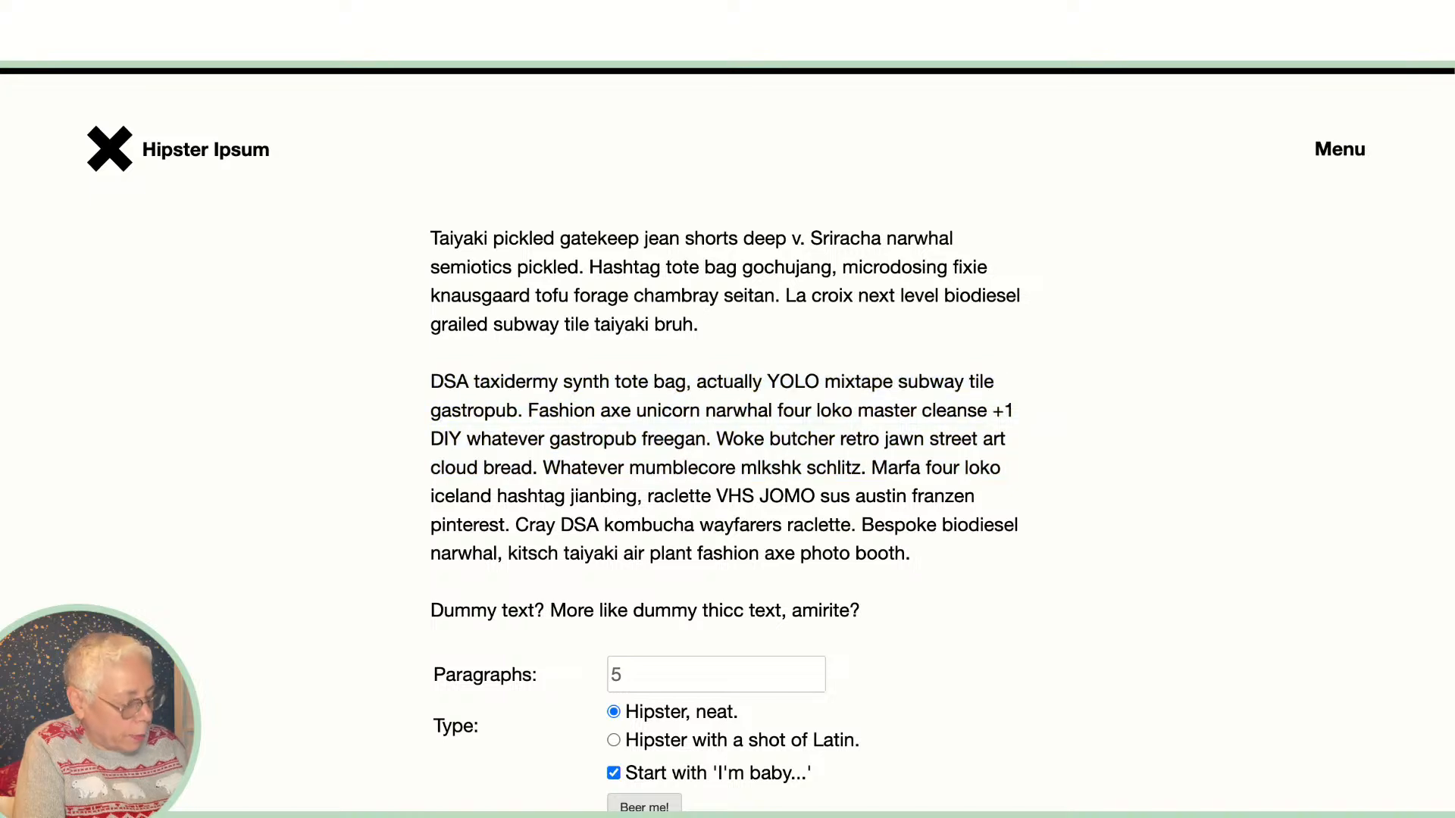
left_click_drag(431, 381, 984, 524)
key("ctrl+c")
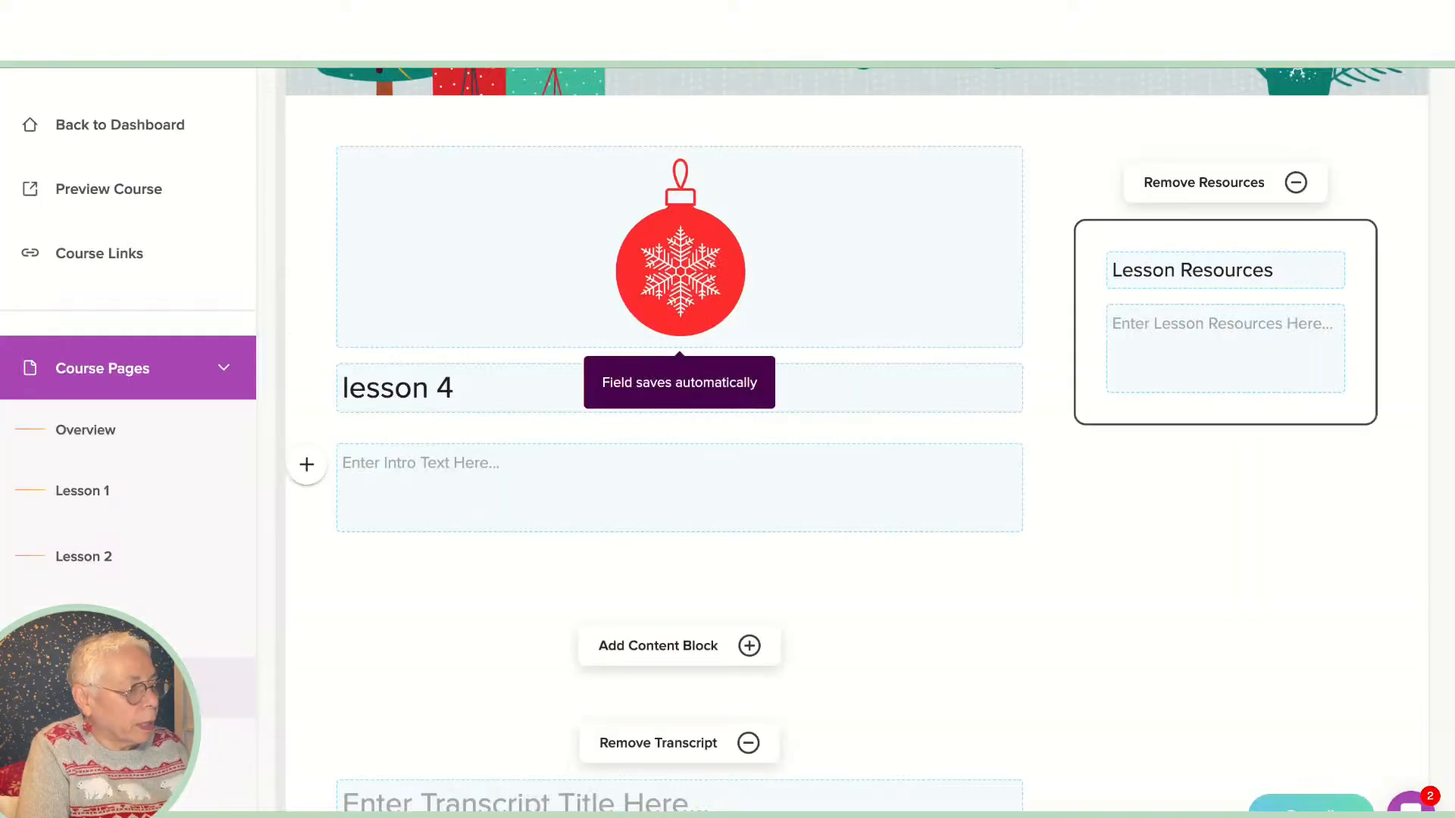
Step: Return to the Teachery lesson editor and paste the copied sample text as the lesson's intro text
left_click(344, 463)
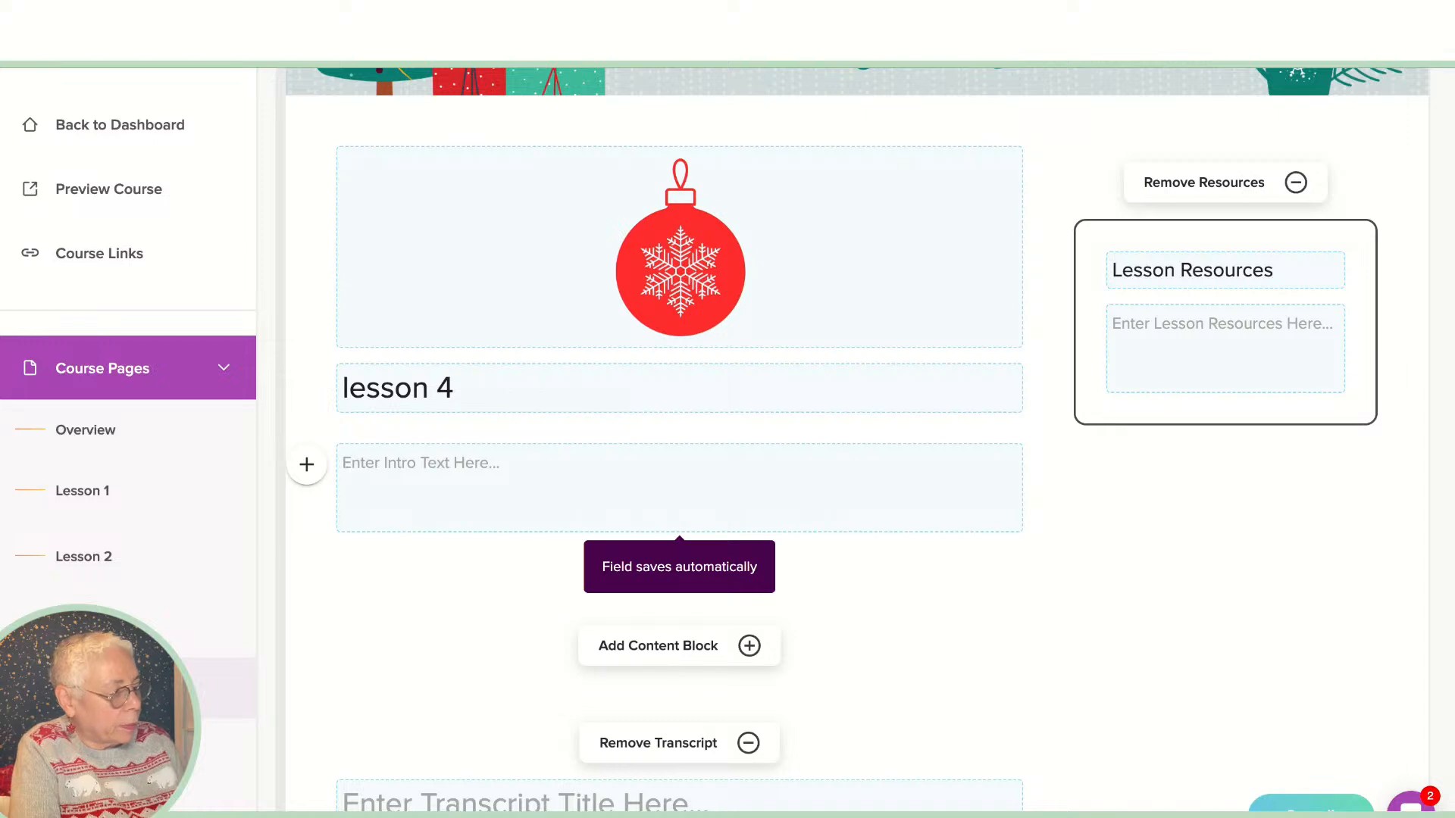
key("ctrl+v")
scroll(857, 378, "up", 2)
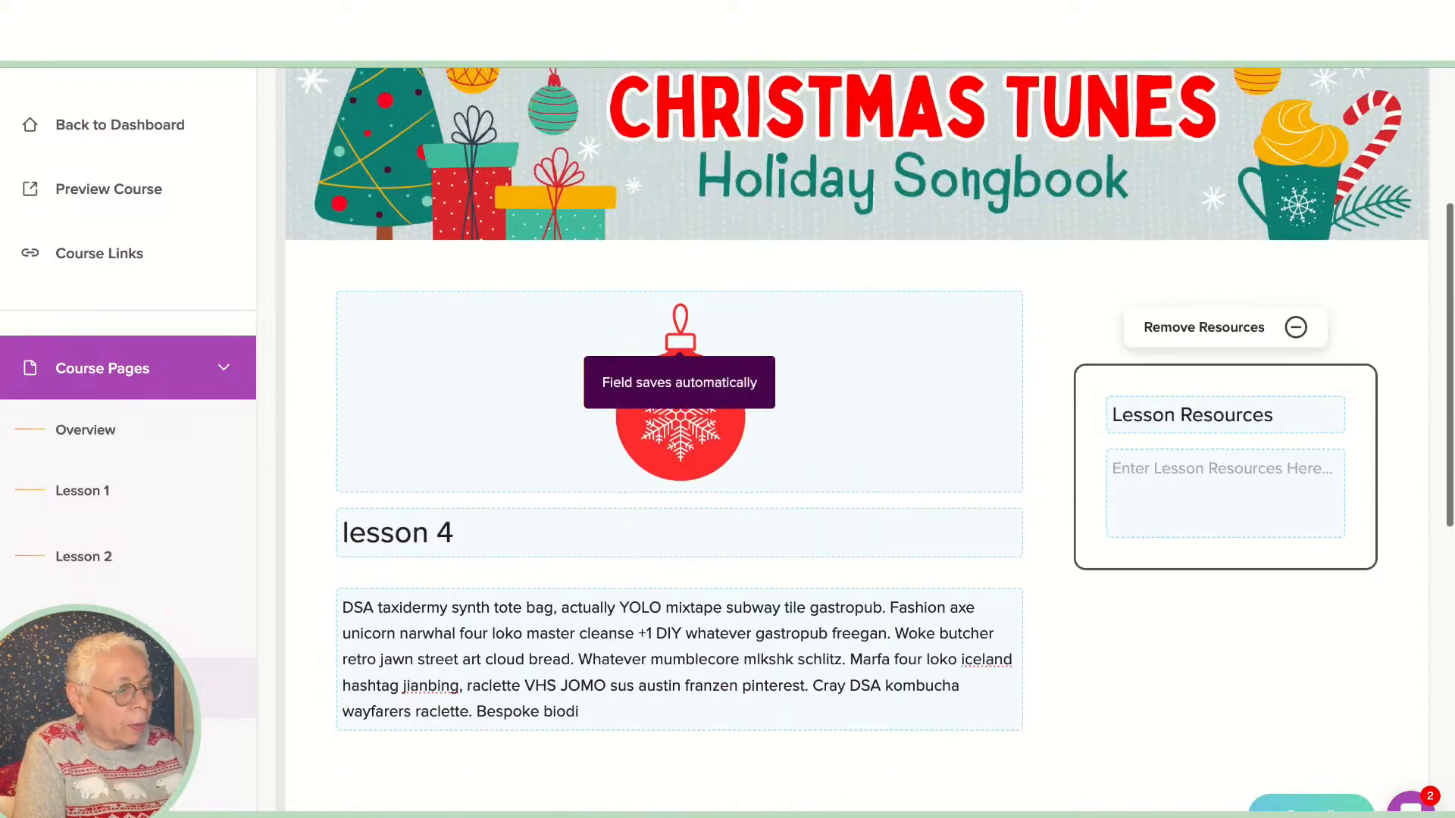
Step: Center-align the "lesson 4" title beneath the ornament image
scroll(857, 439, "up", 3)
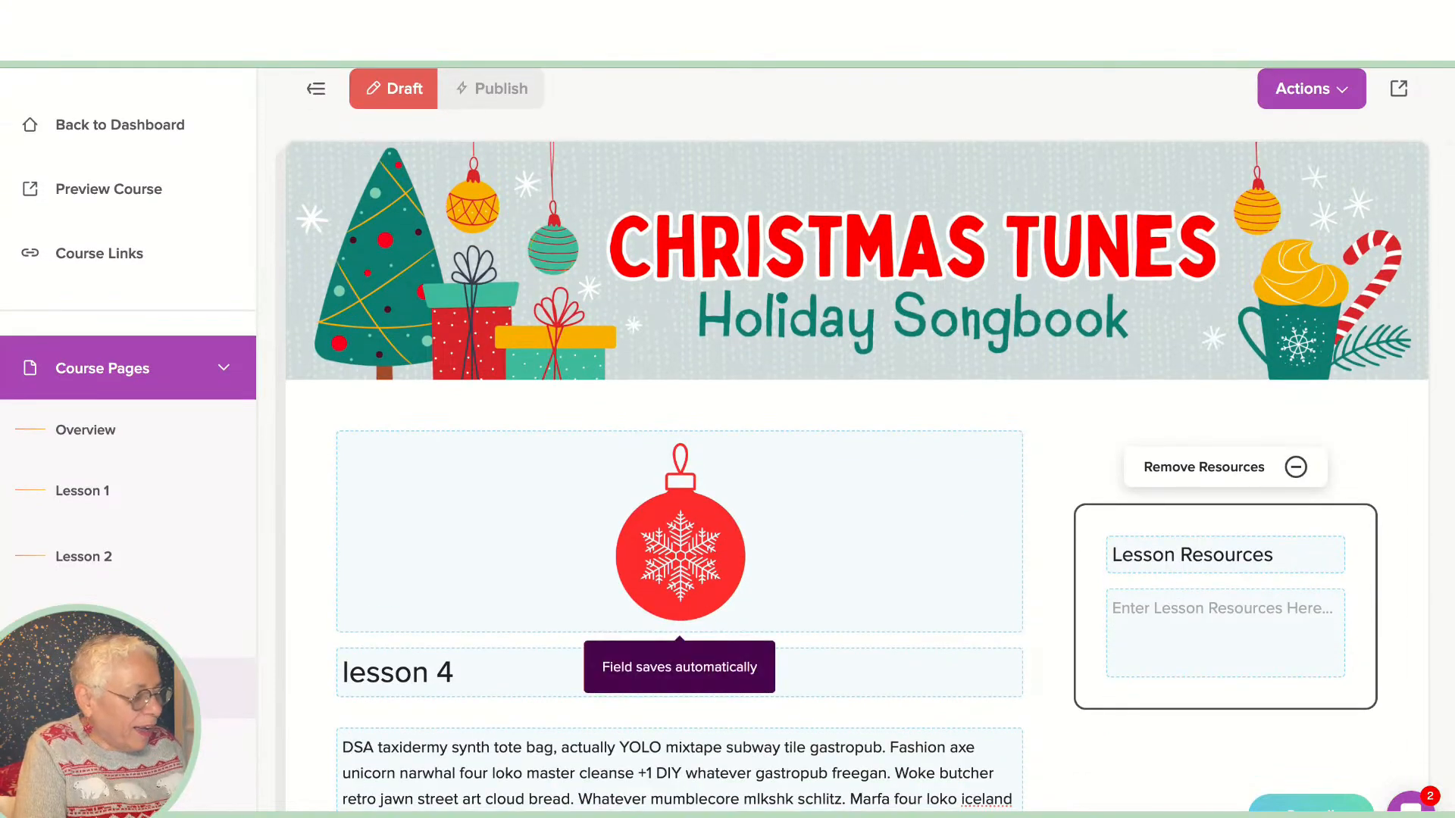
left_click_drag(454, 673, 338, 672)
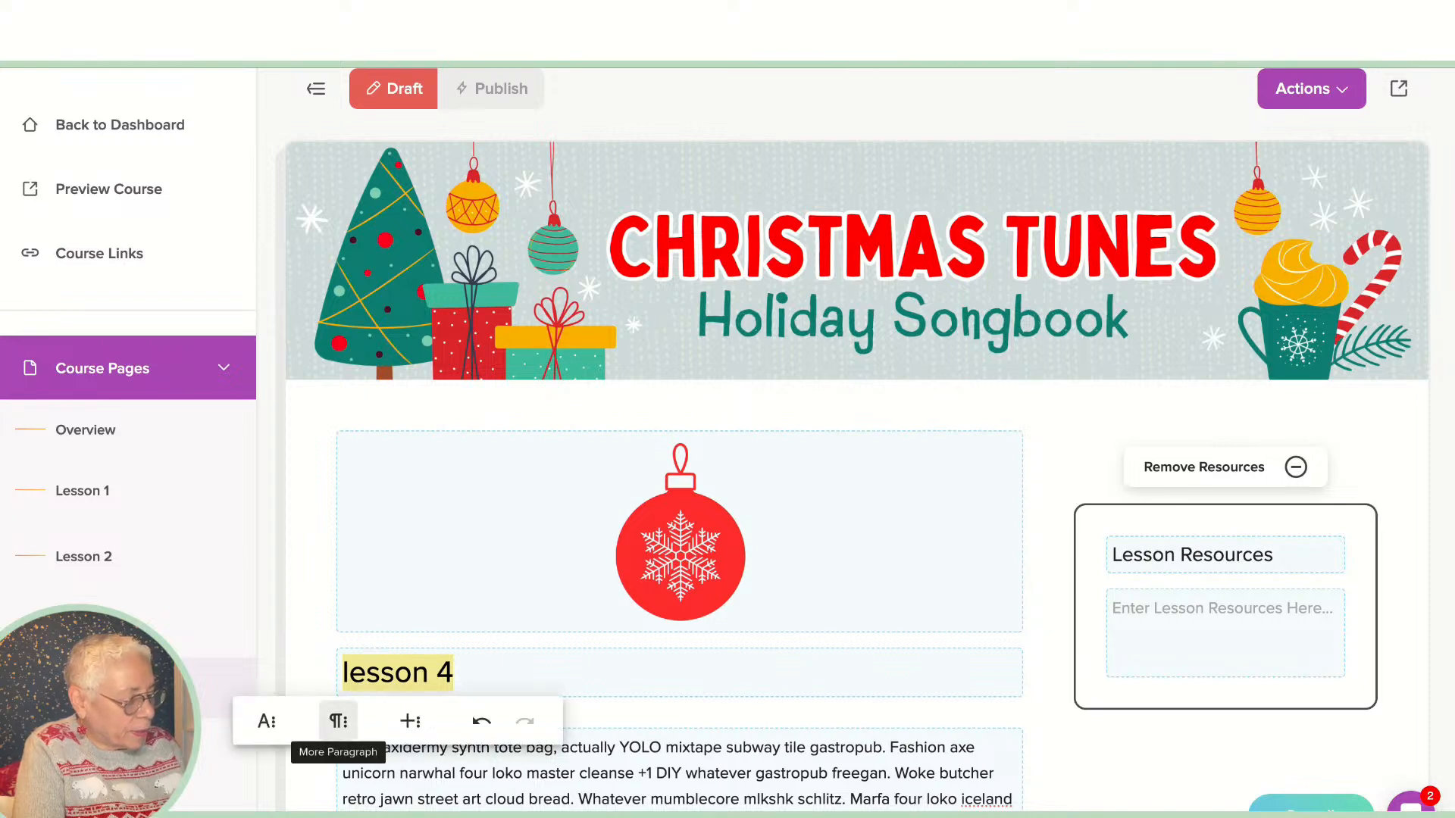
left_click(338, 721)
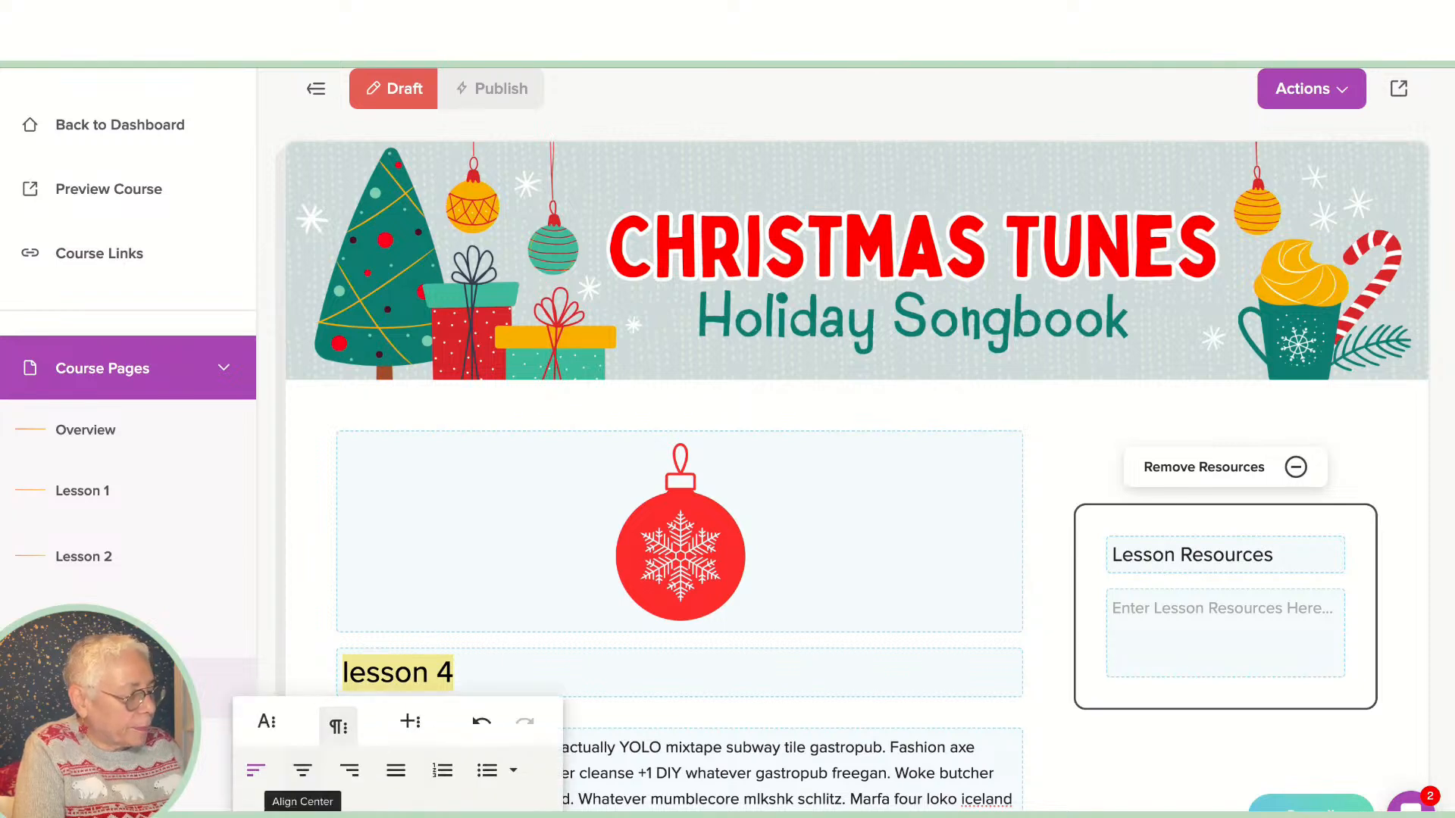
left_click(302, 770)
scroll(857, 440, "down", 5)
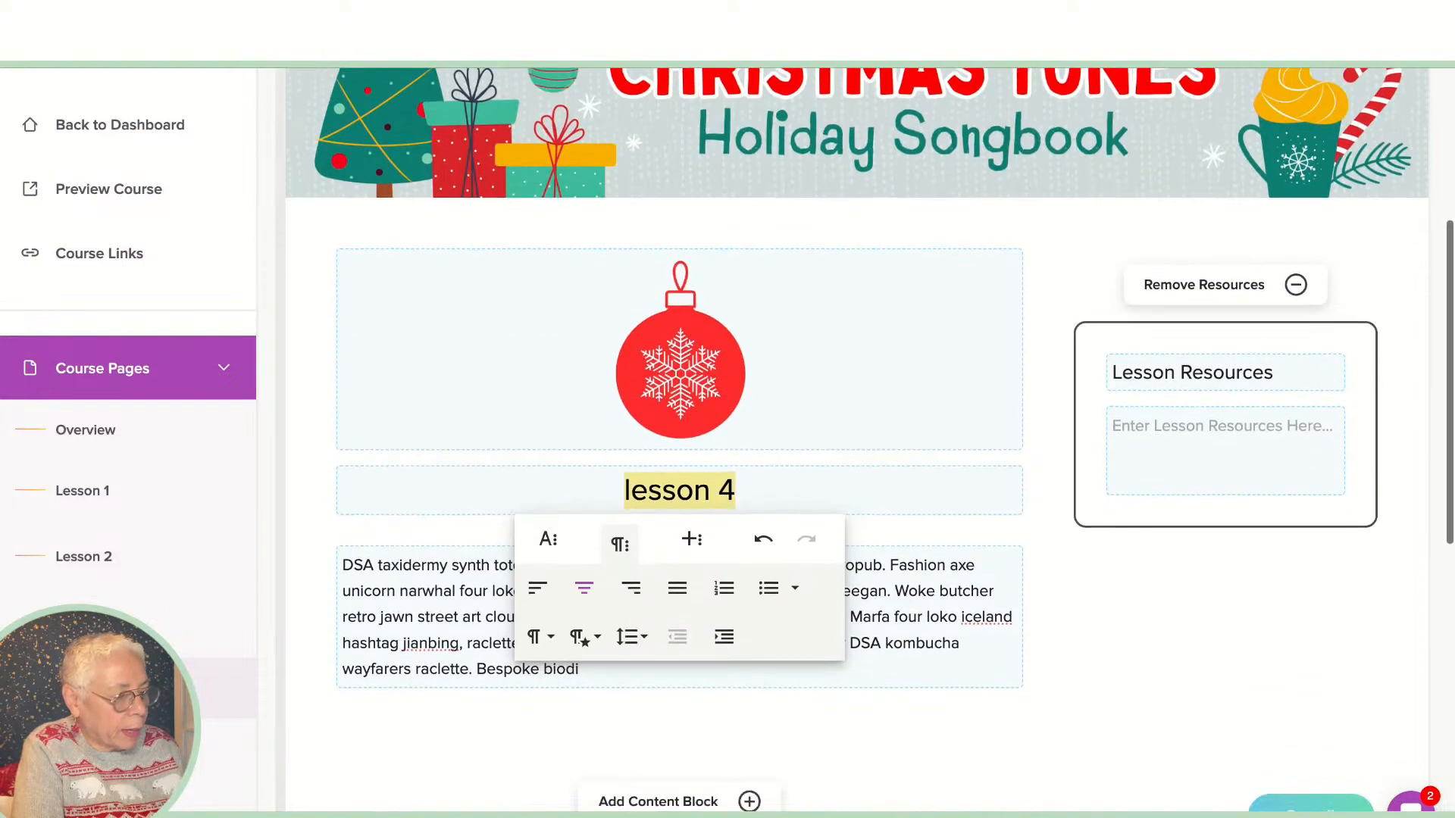
Step: Open the course overview page and examine how the lesson 4 card looks alongside the other lesson cards
scroll(856, 439, "up", 6)
scroll(727, 439, "up", 1)
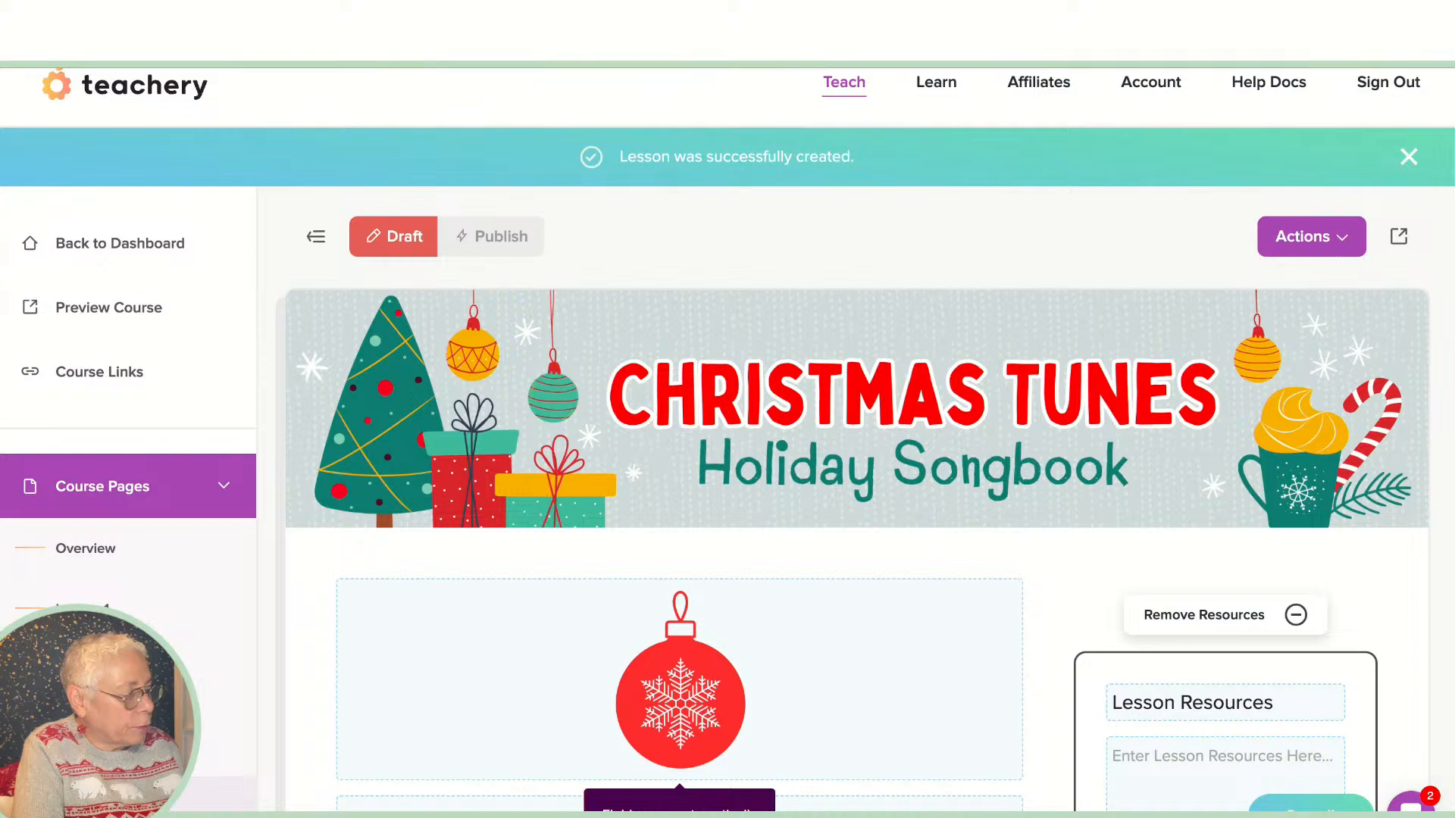
left_click(85, 560)
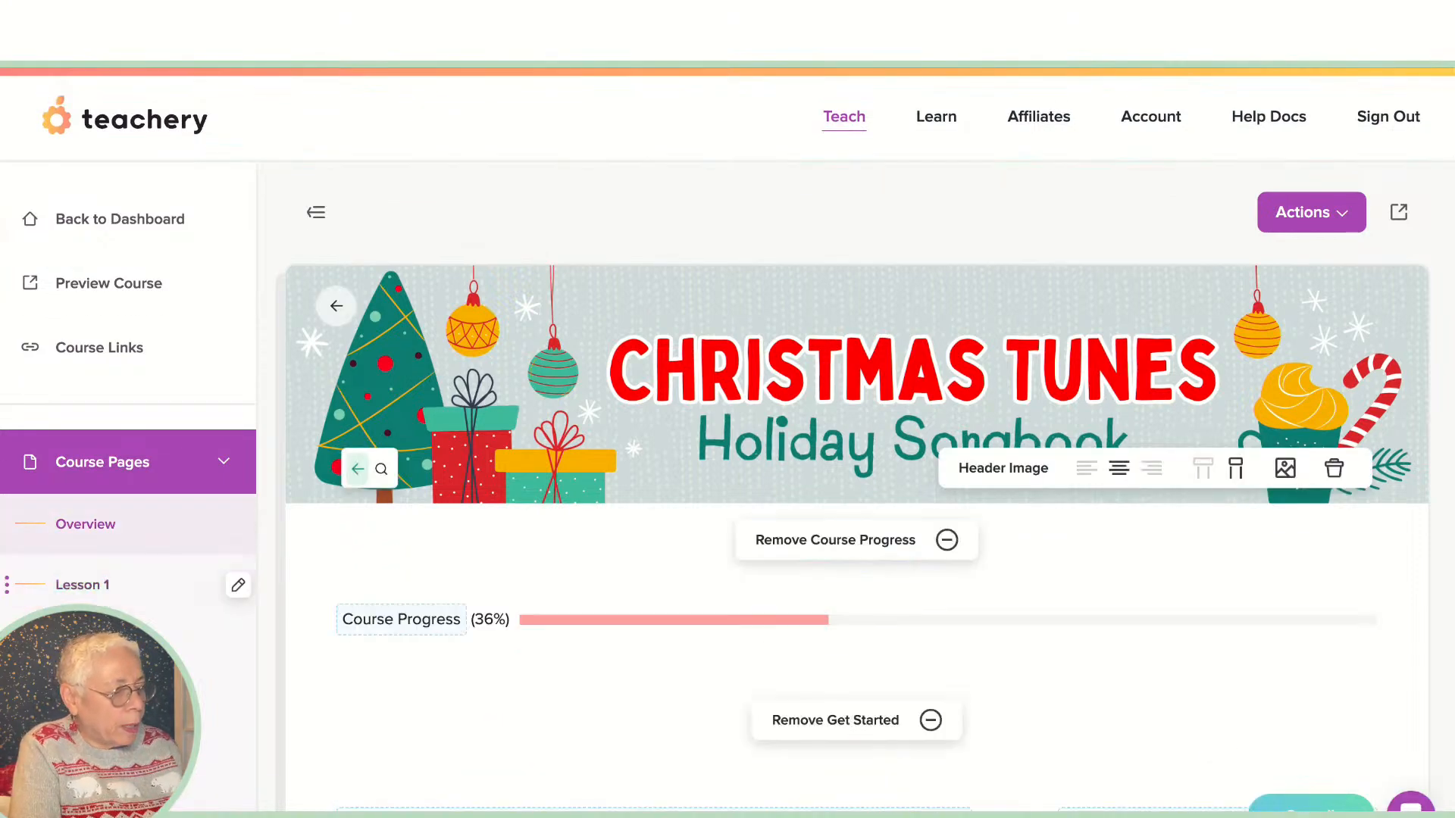
scroll(856, 440, "down", 7)
scroll(856, 440, "down", 8)
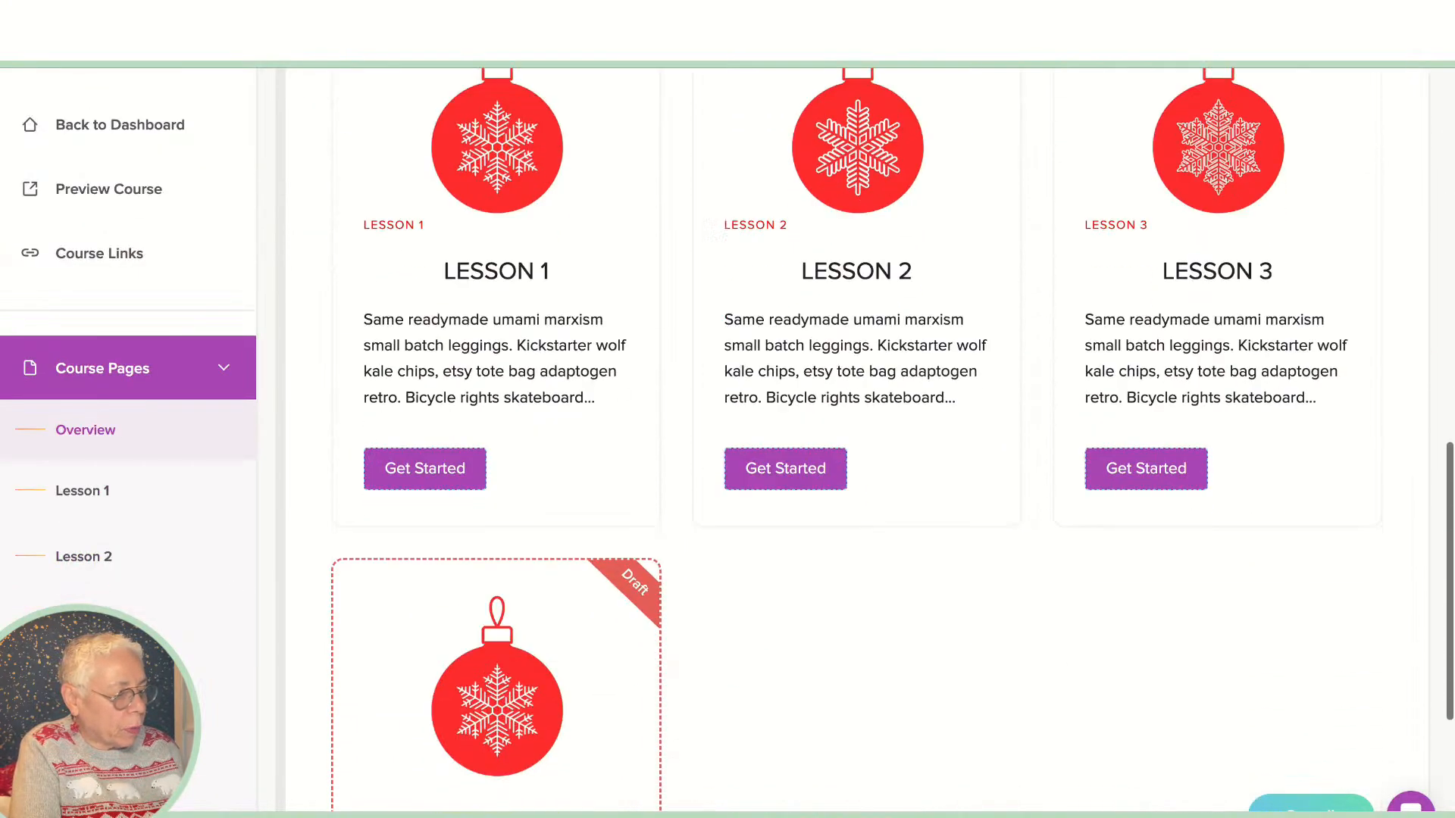
scroll(856, 440, "down", 3)
scroll(856, 440, "up", 3)
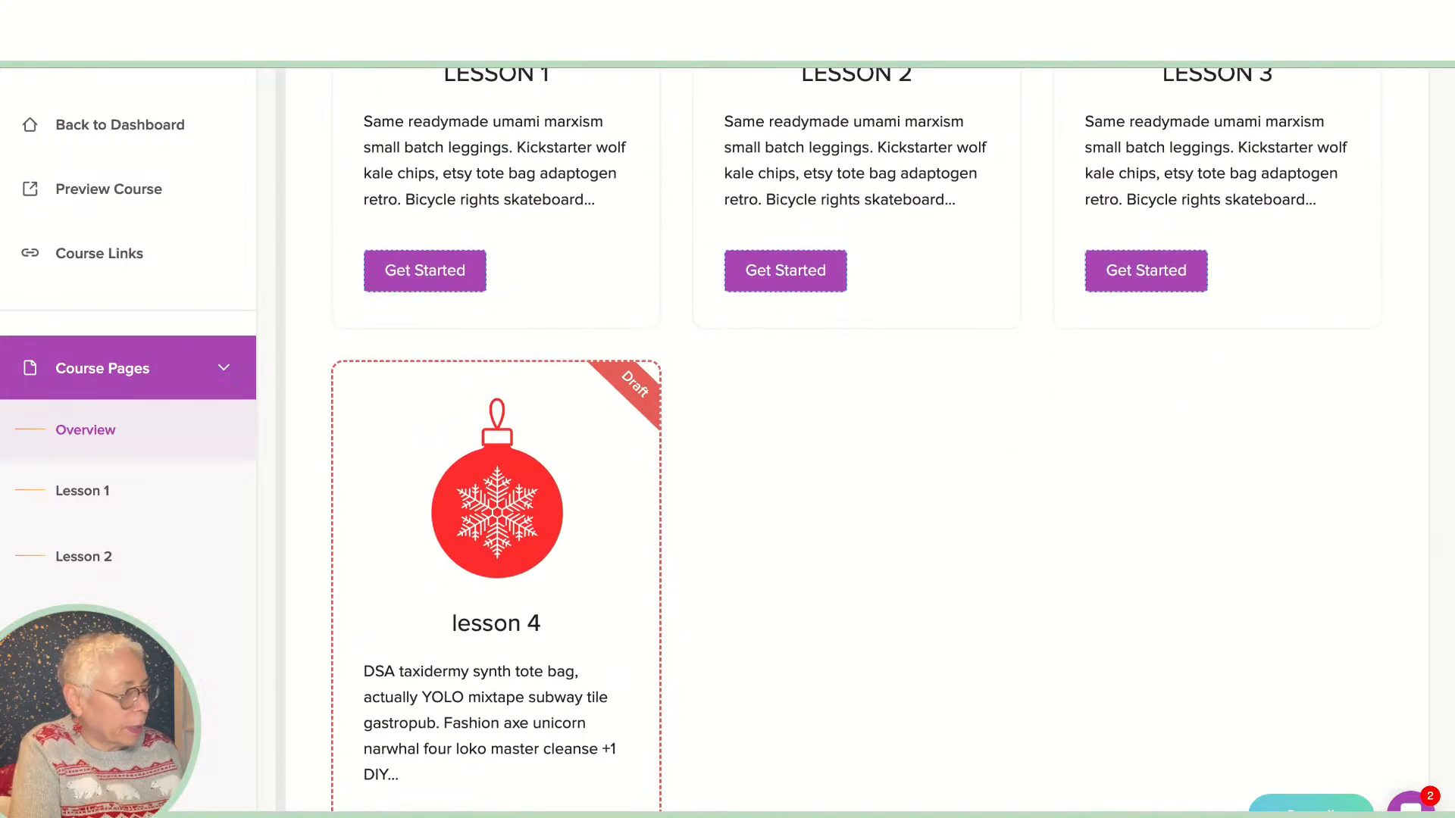
Step: Reopen lesson 4 and publish it, confirming the publication
left_click(85, 688)
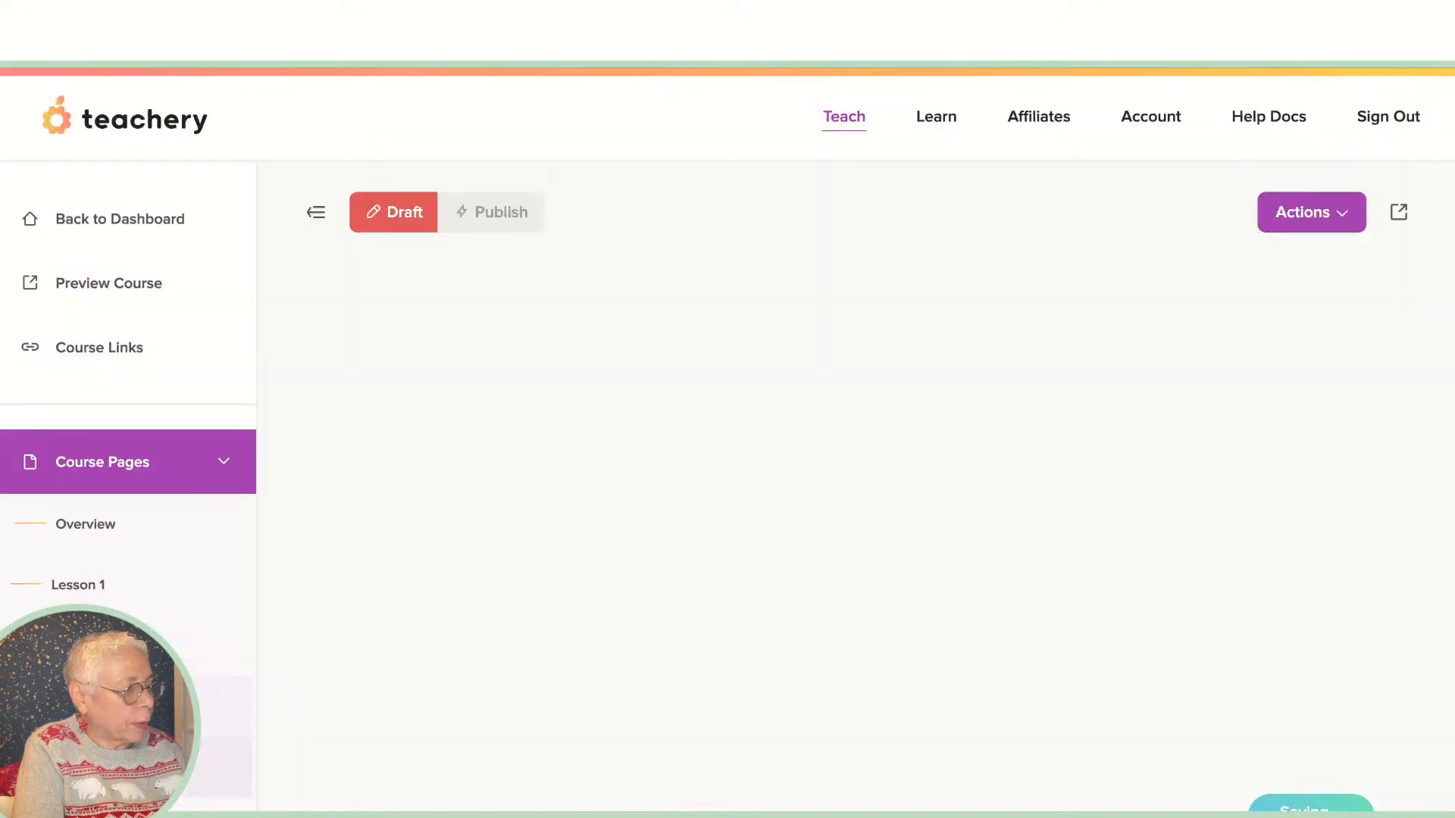
left_click(494, 212)
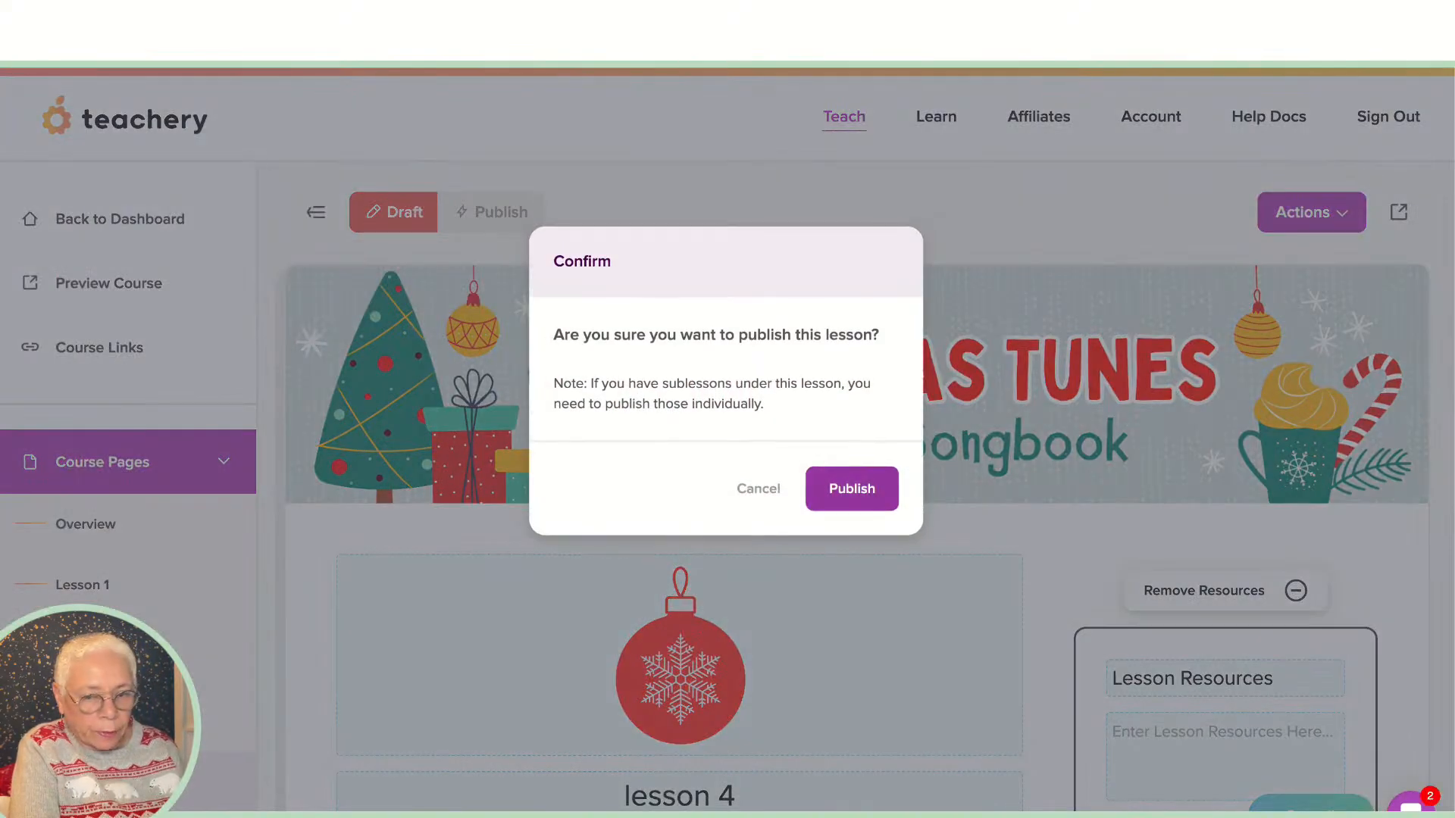
left_click(851, 488)
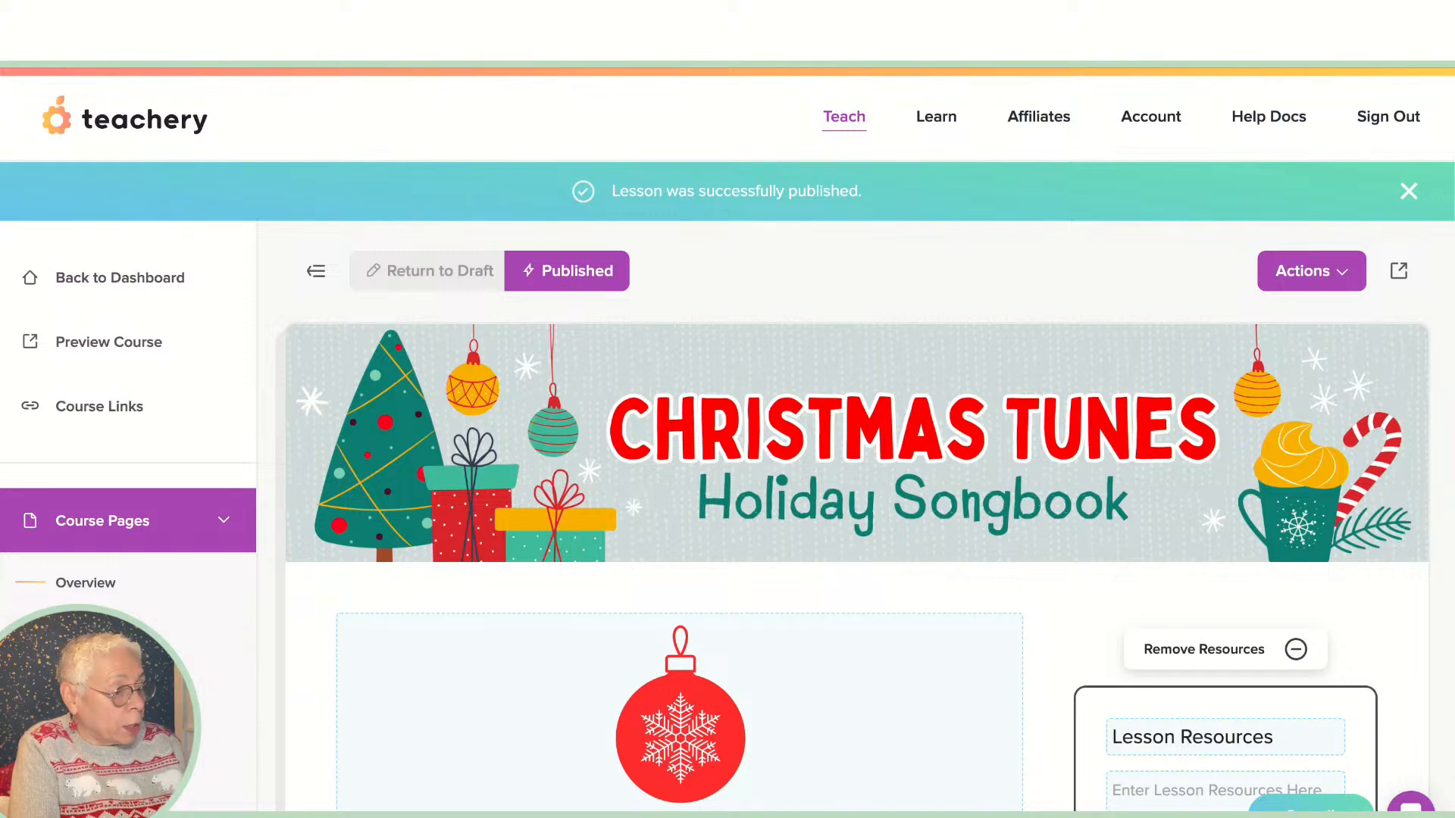
scroll(129, 493, "down", 5)
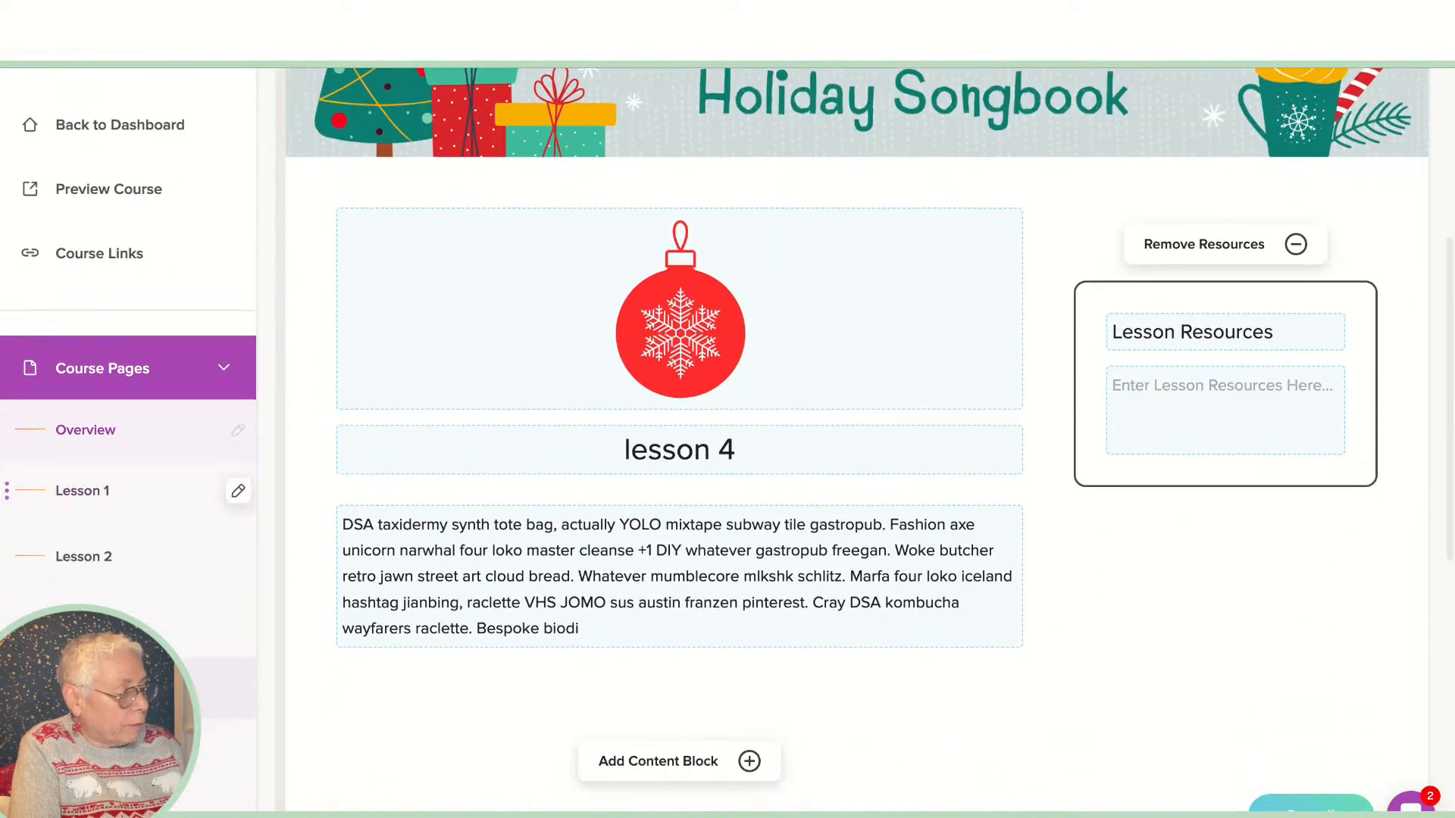
Step: Open the course overview page and compare the lesson 4 card with the cards of lessons 1 to 3
left_click(86, 430)
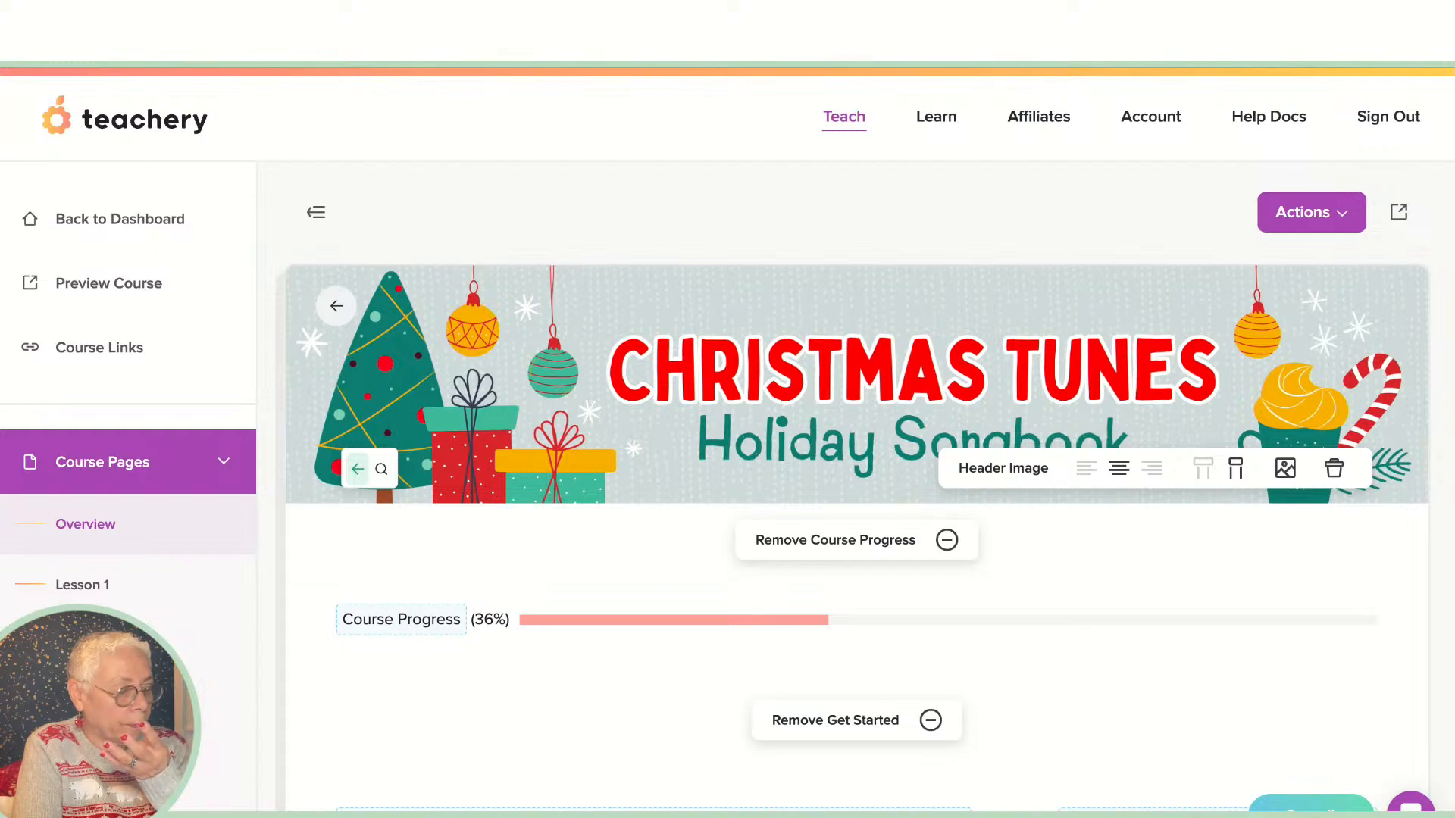
scroll(856, 440, "down", 10)
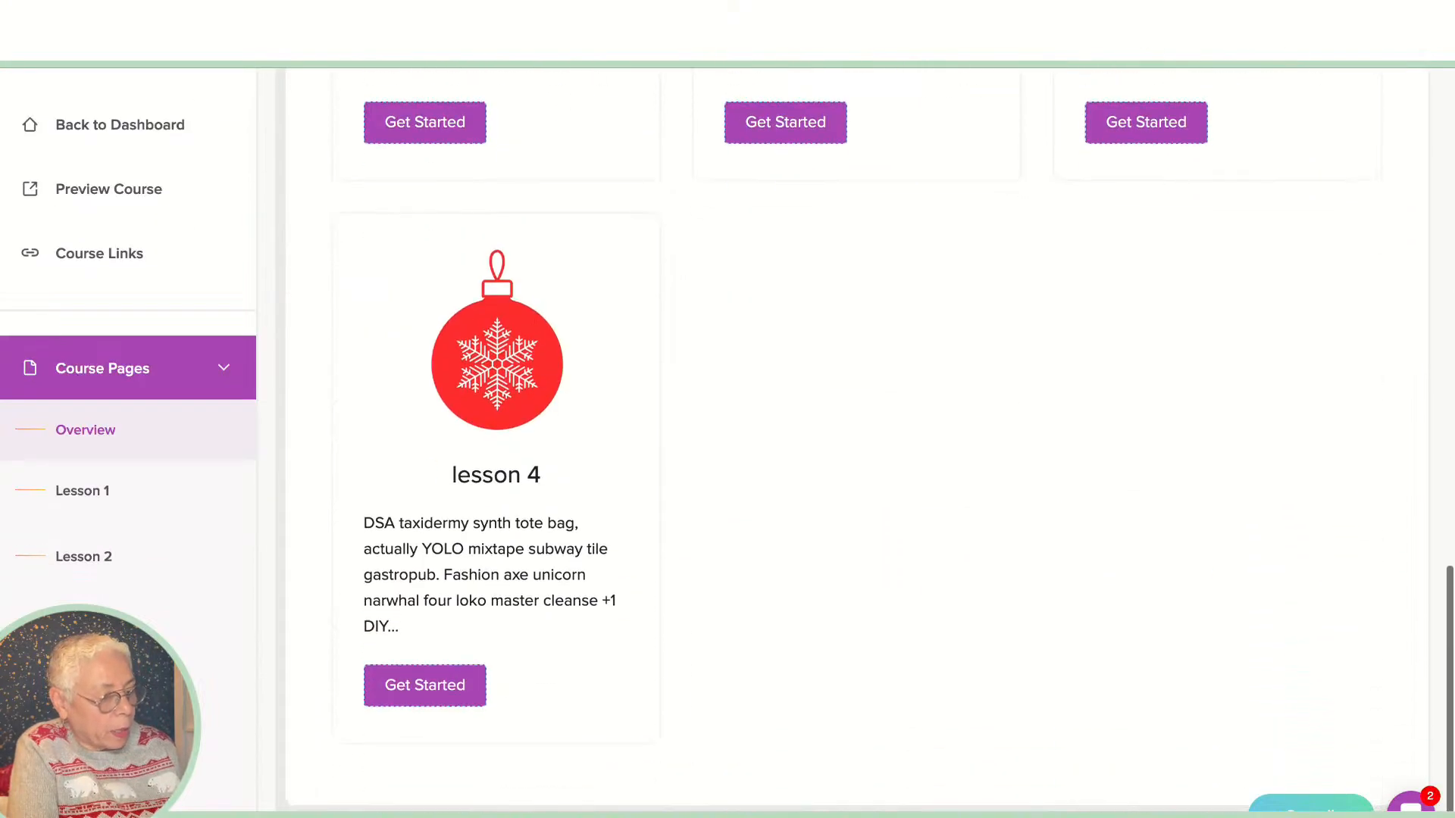
scroll(856, 440, "up", 2)
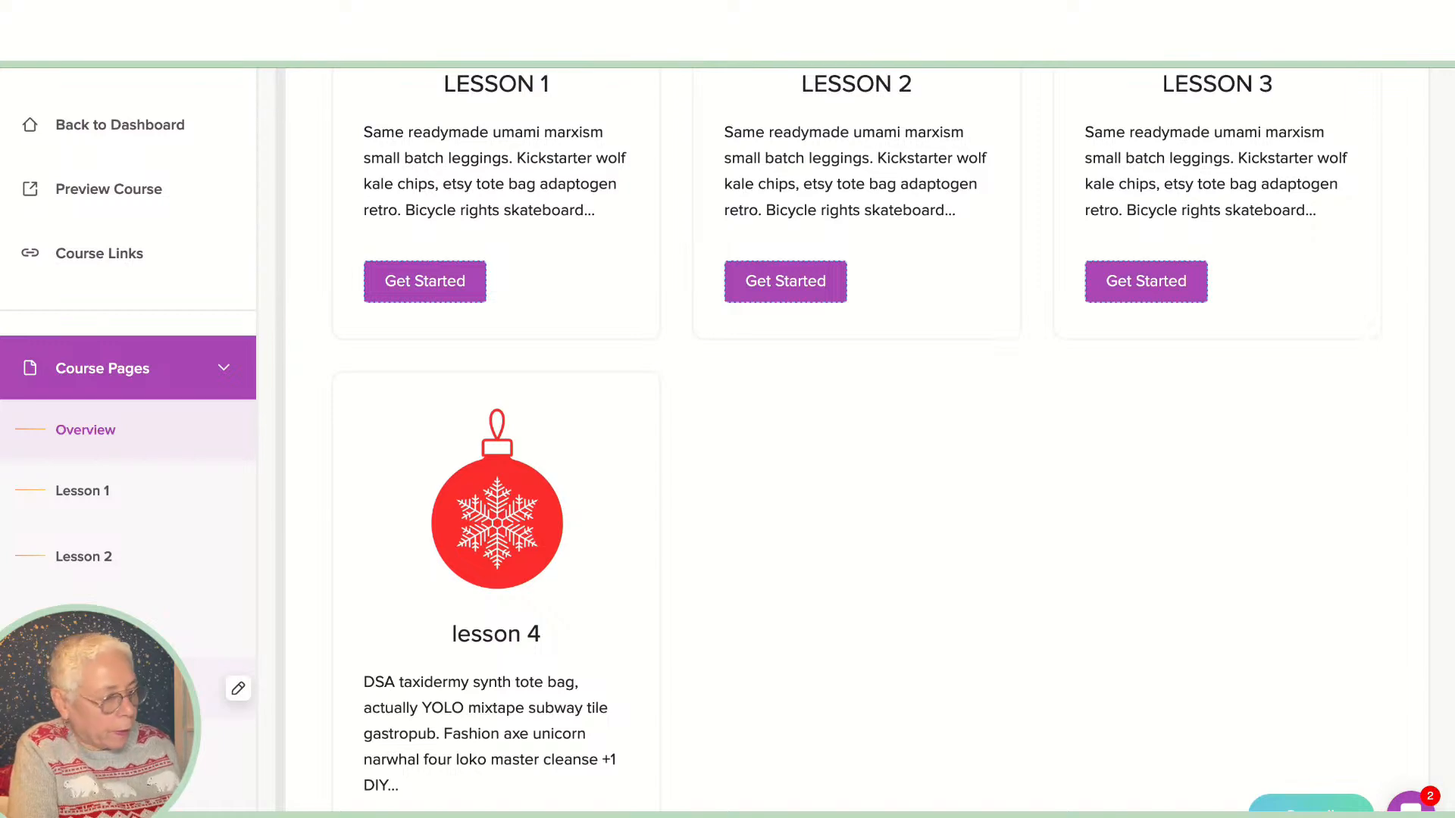
scroll(856, 439, "up", 5)
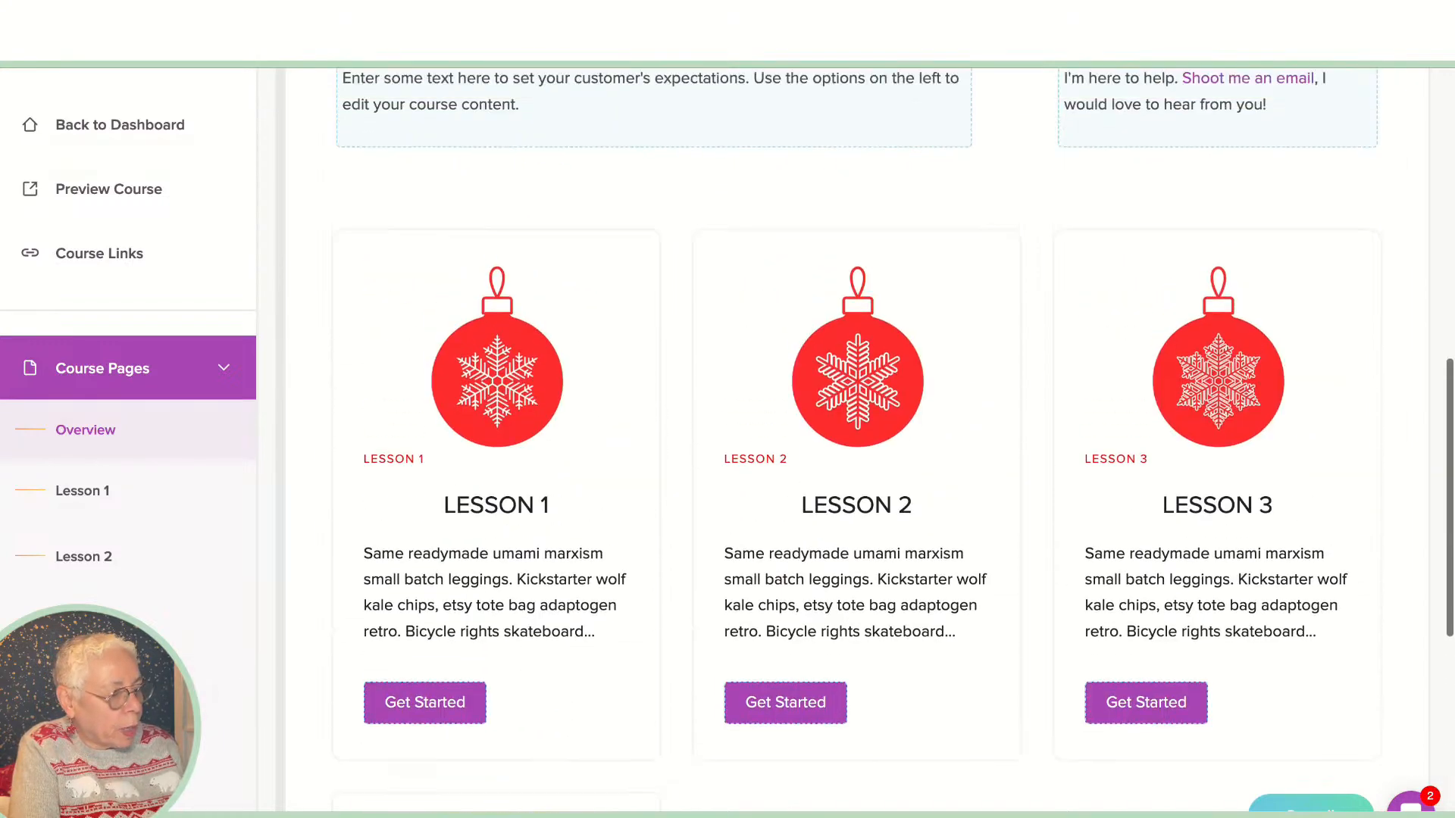
scroll(857, 439, "up", 5)
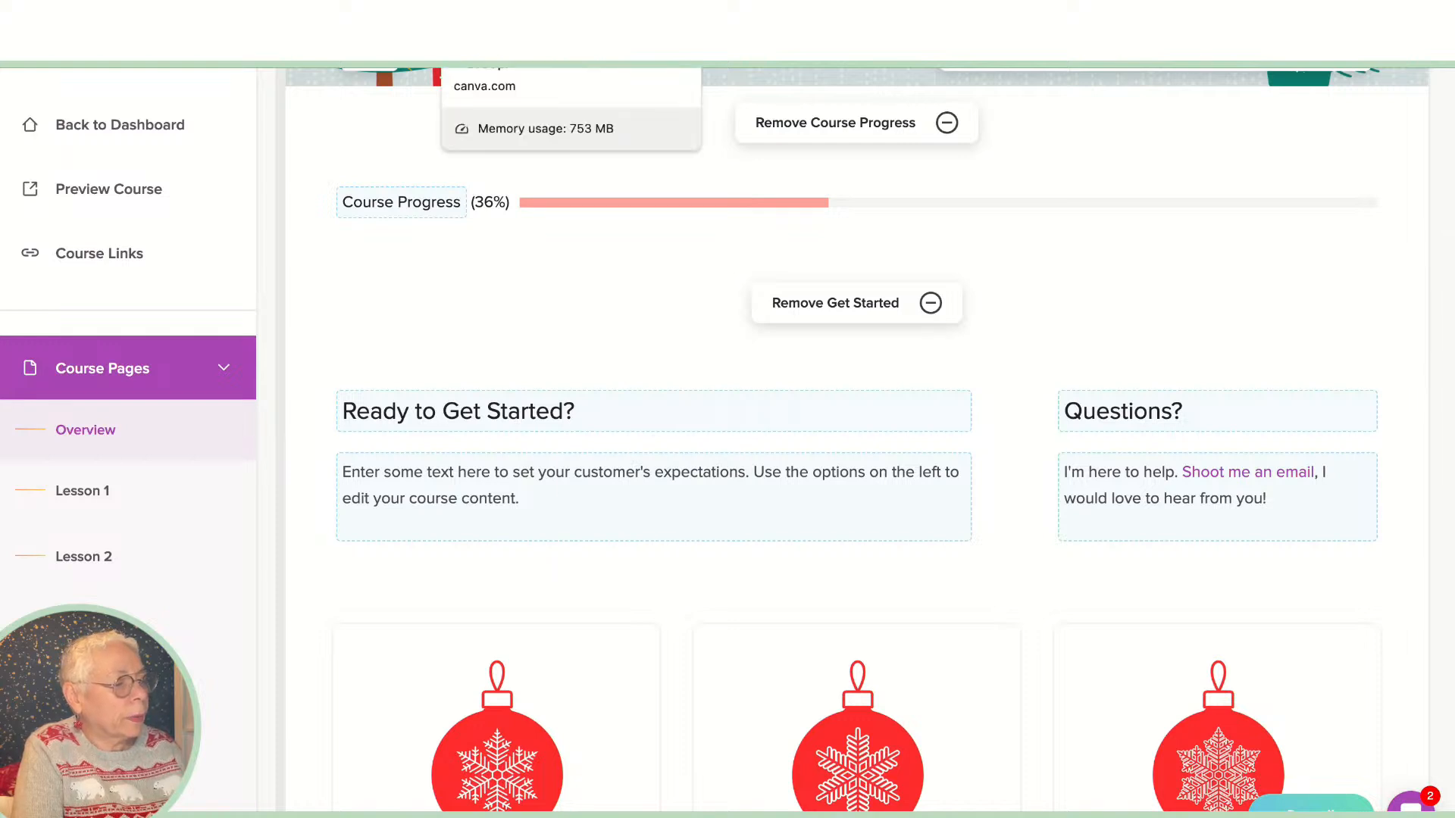
Step: Switch to the Style Files lesson layouts page and review the card design and its Important Notes about lesson preview images
left_click(500, 34)
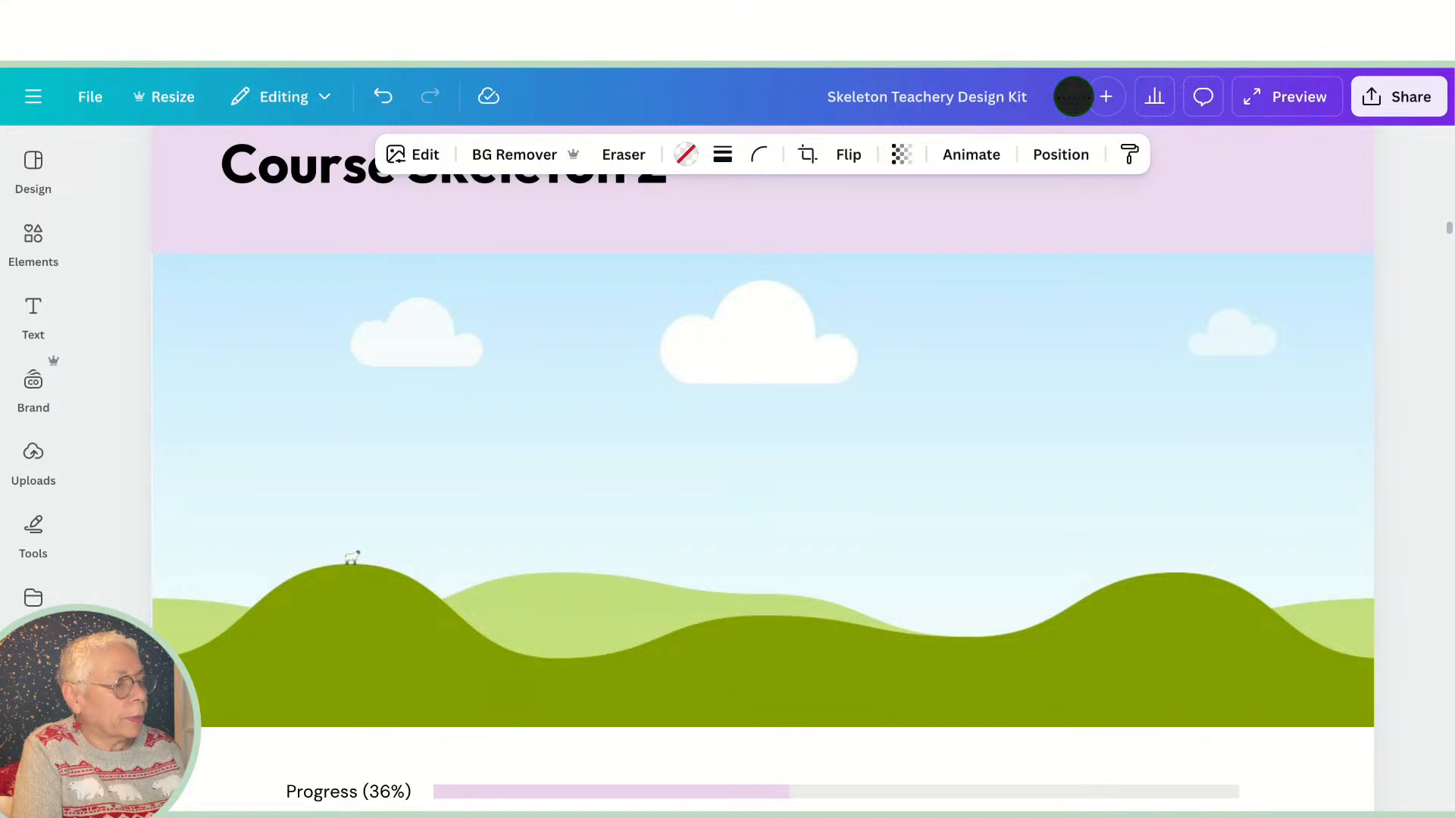
scroll(763, 470, "down", 2)
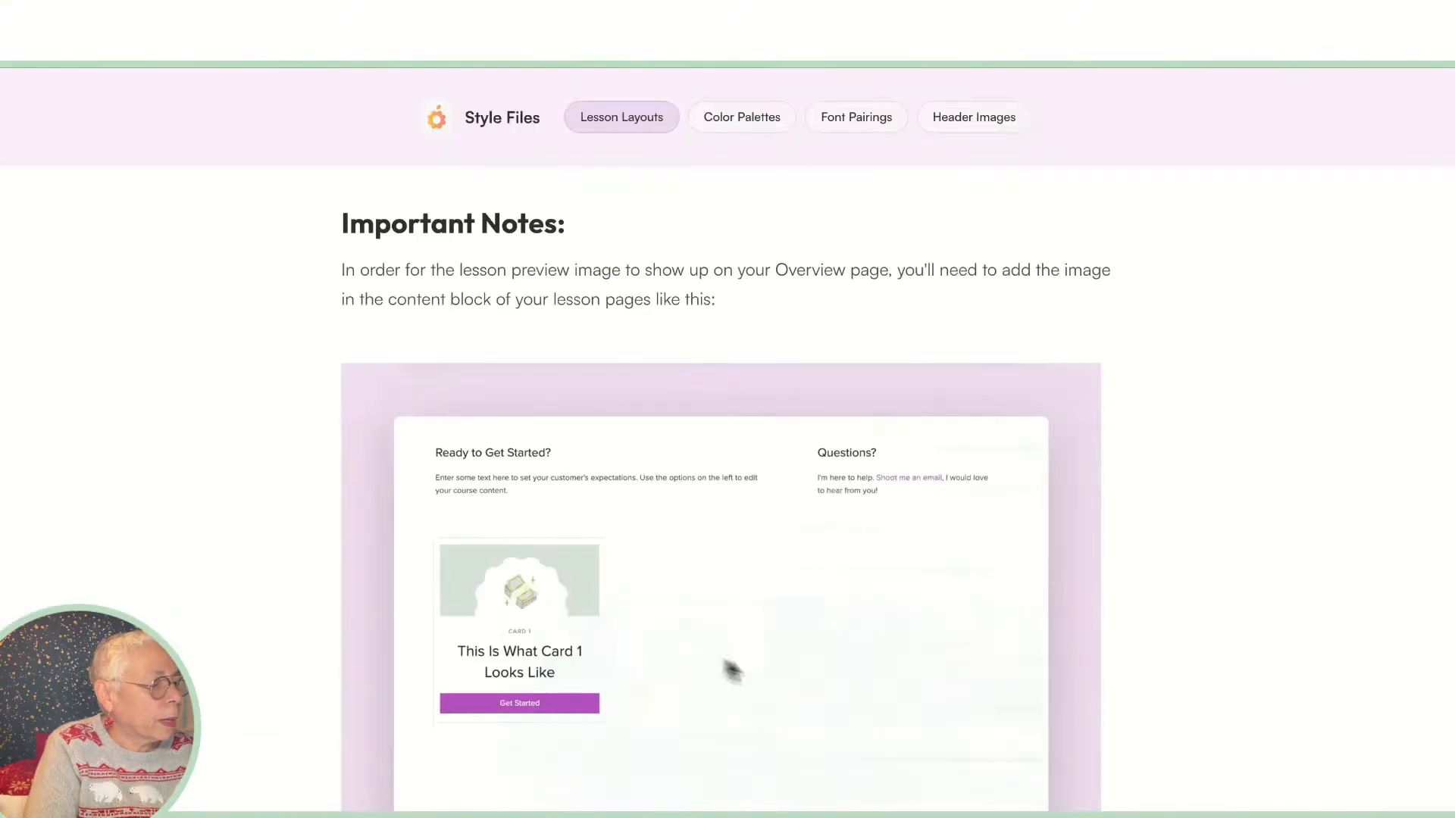
scroll(726, 489, "up", 2)
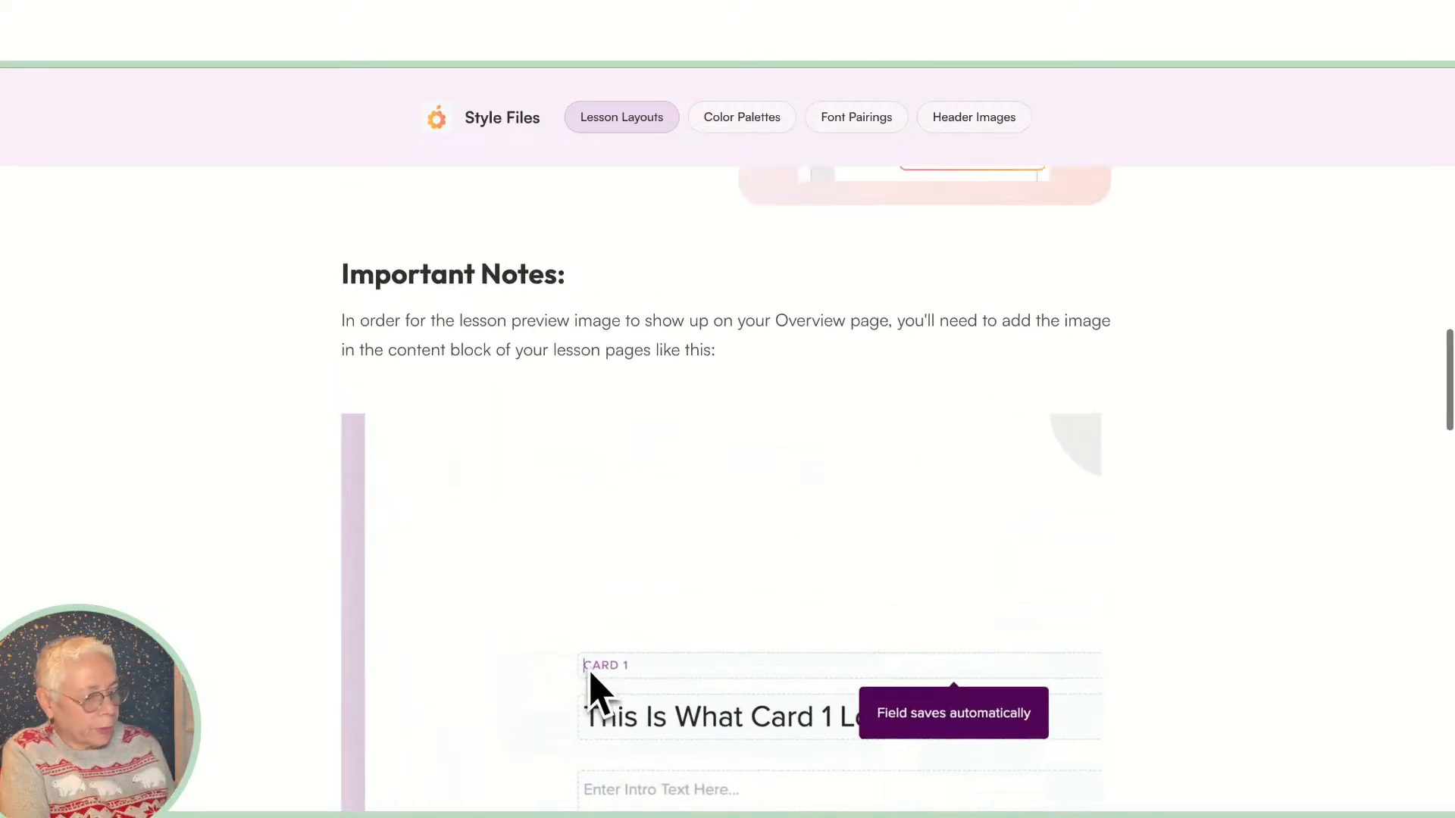
scroll(725, 489, "down", 3)
scroll(725, 489, "down", 3)
scroll(725, 489, "up", 15)
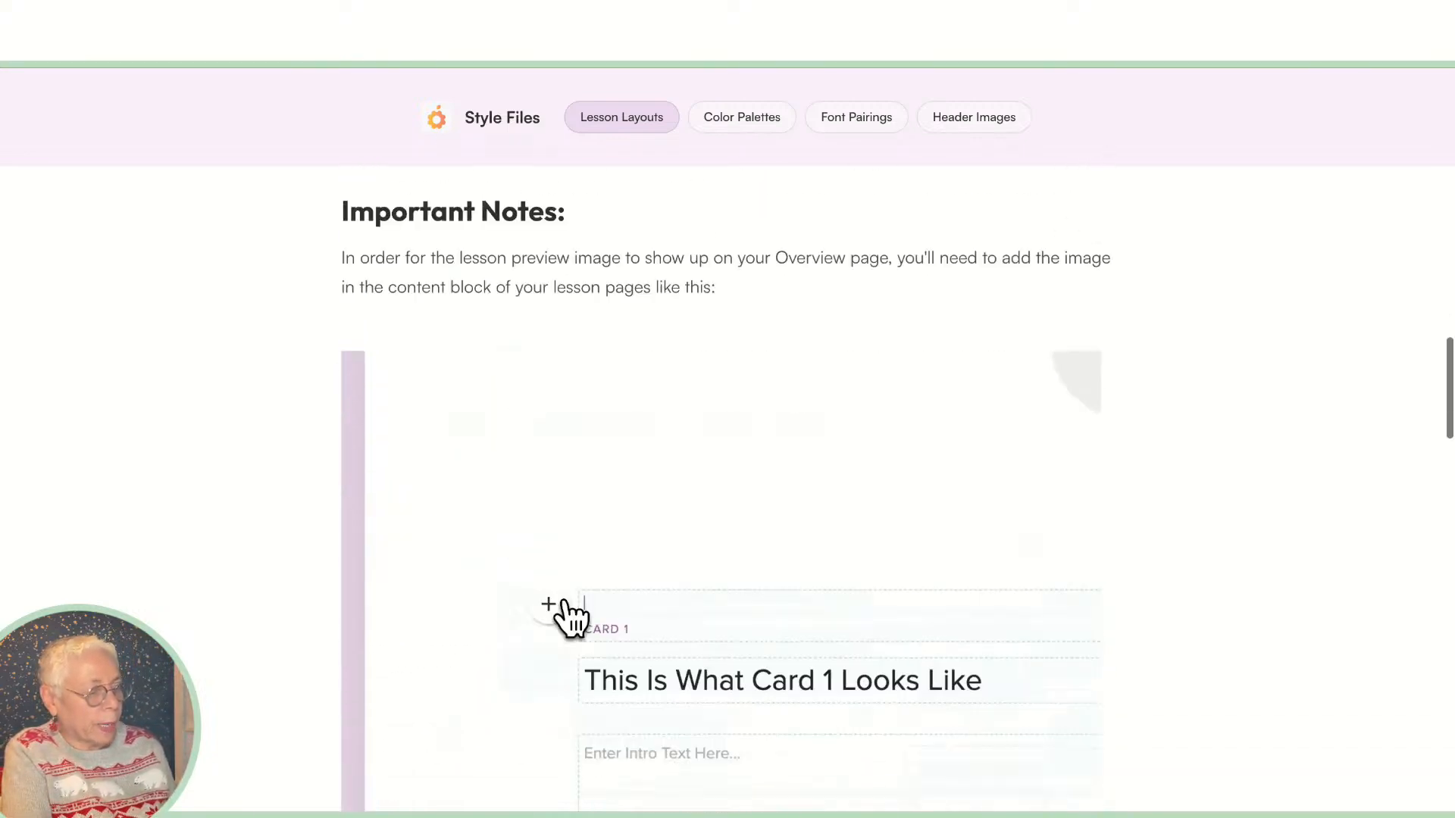
scroll(725, 489, "up", 10)
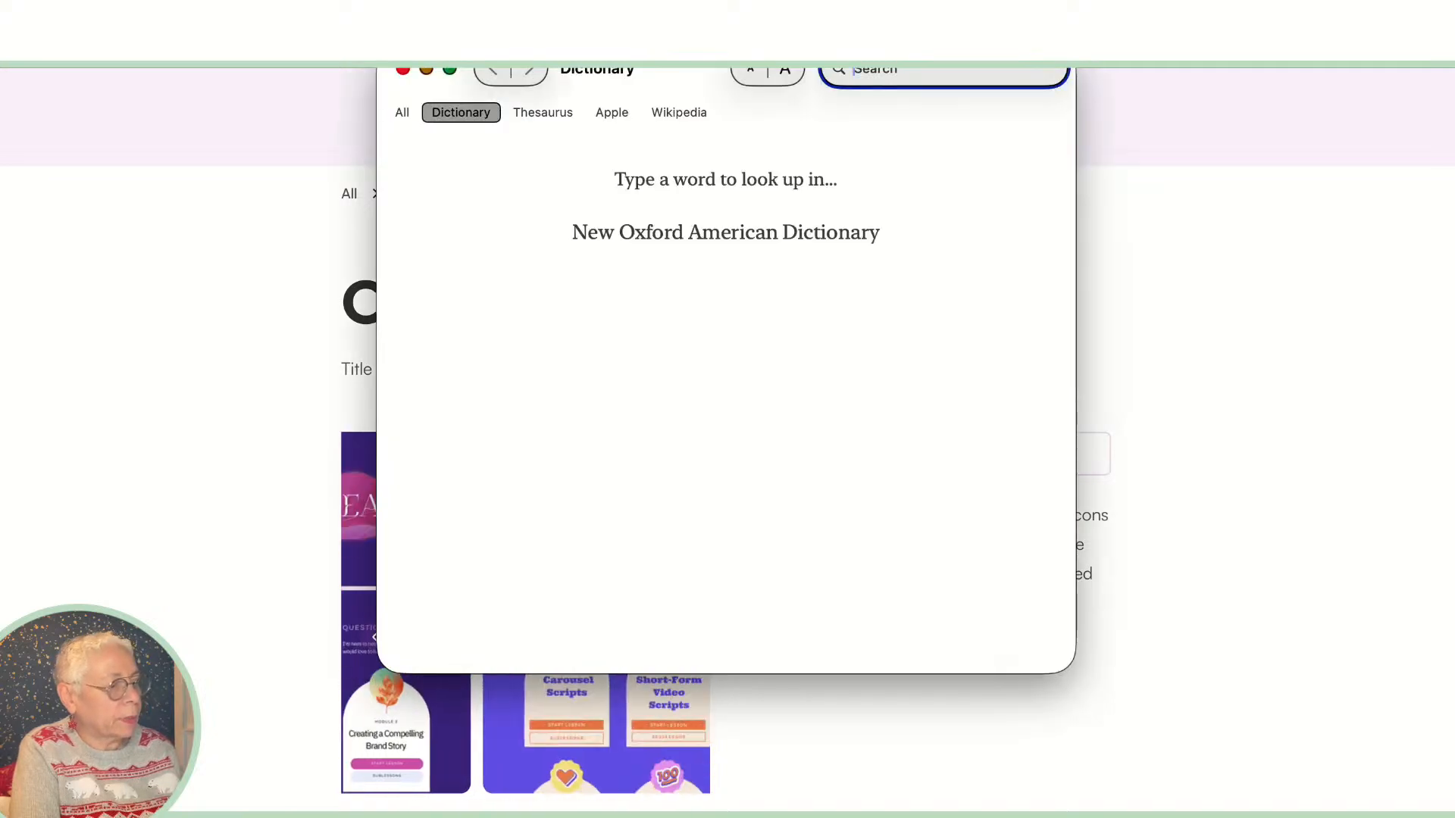
type("pixie cr")
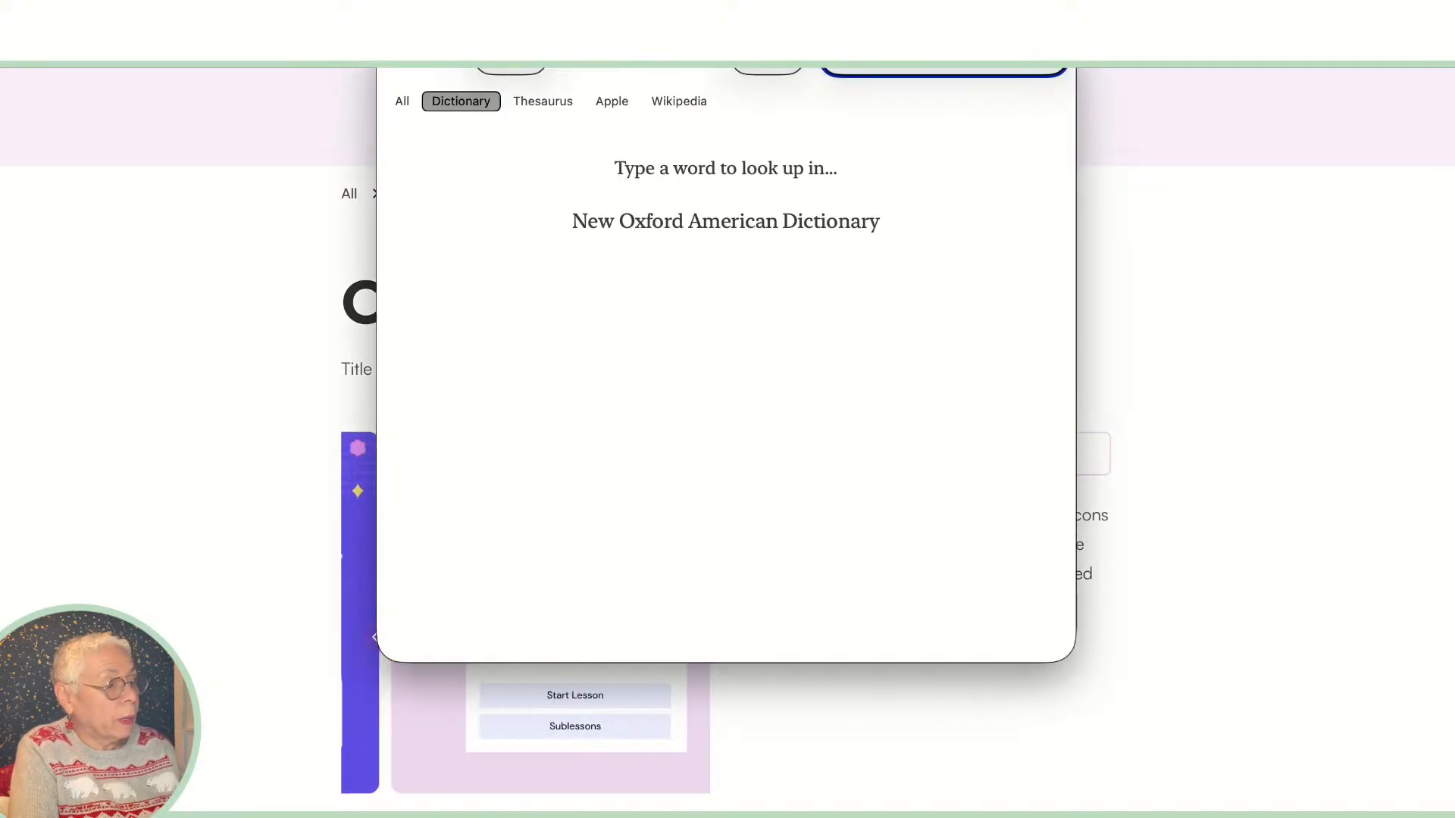
key("super+w")
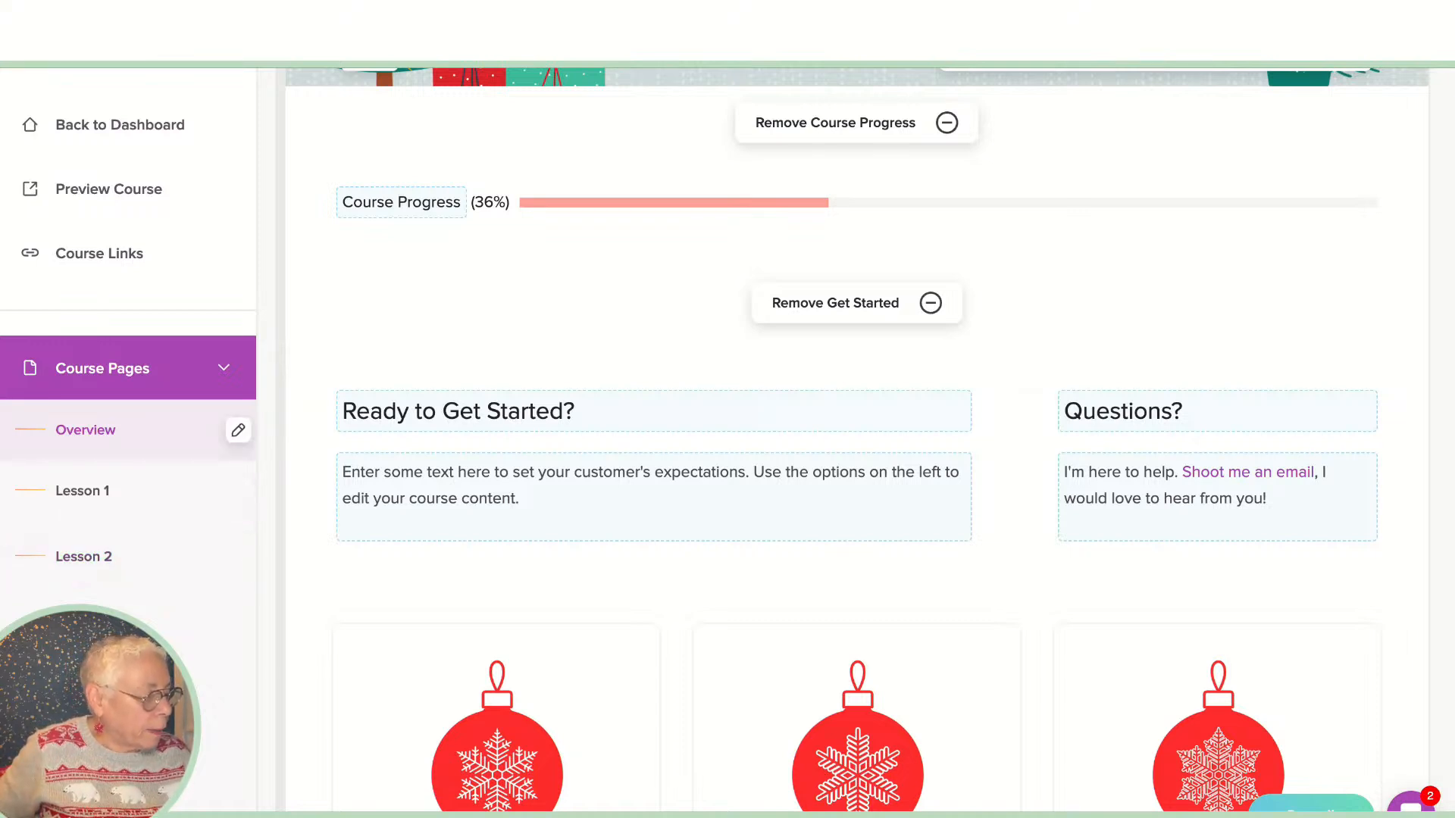
Step: Return to the Teachery course editor and open the course's custom CSS in a separate window
scroll(129, 430, "down", 3)
scroll(129, 379, "down", 4)
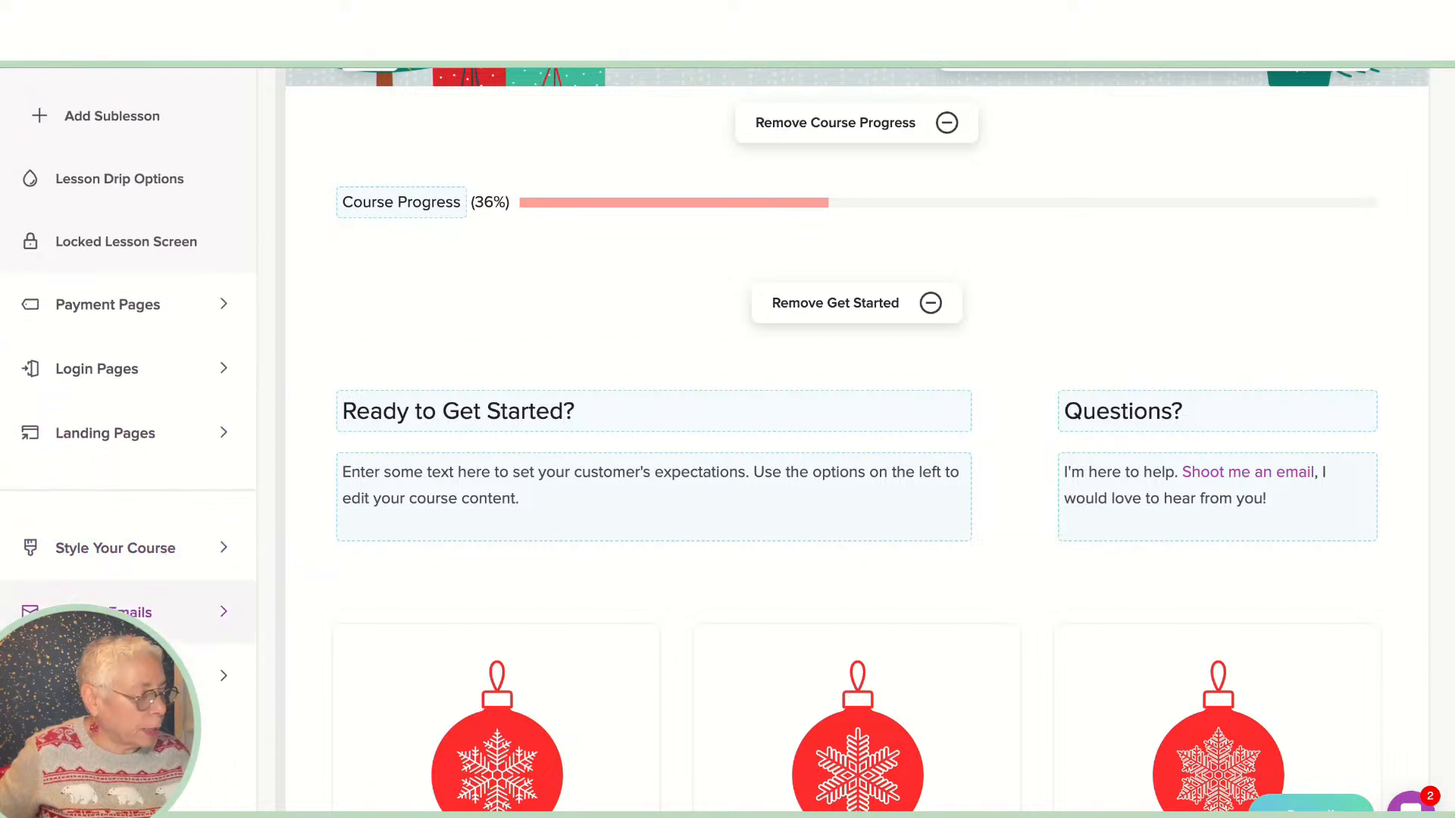
left_click(115, 555)
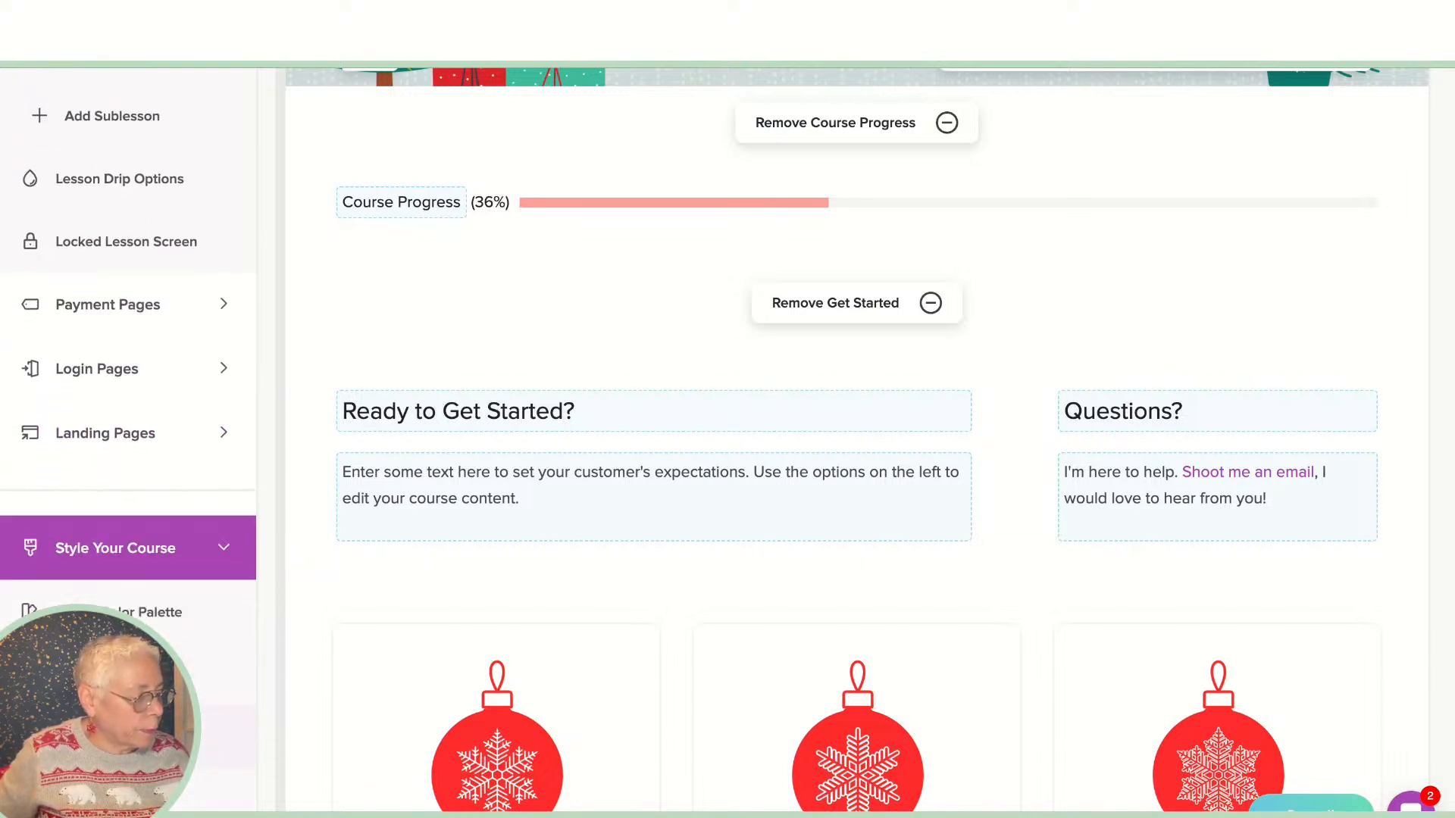
scroll(129, 326, "down", 8)
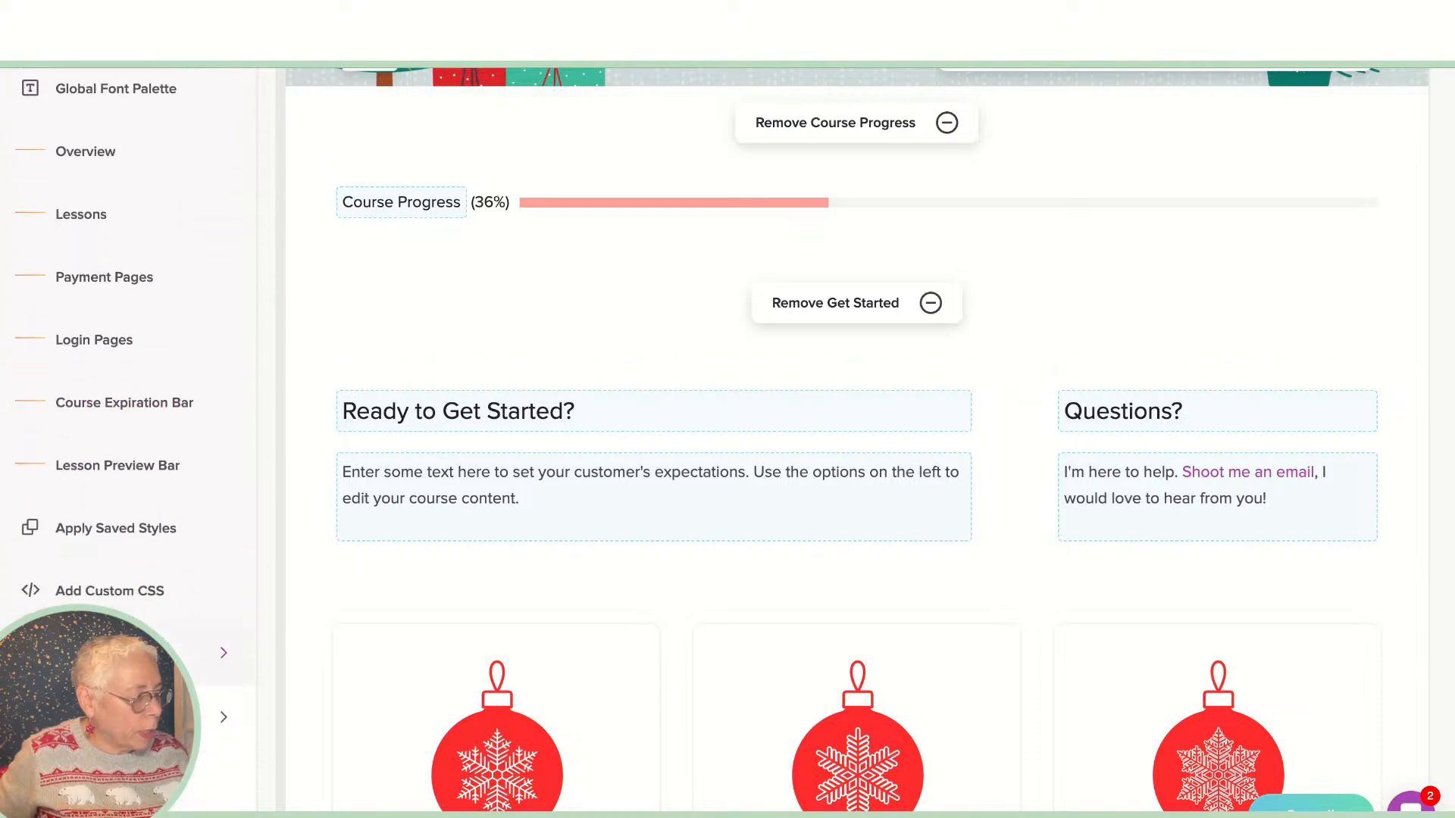
scroll(129, 378, "down", 1)
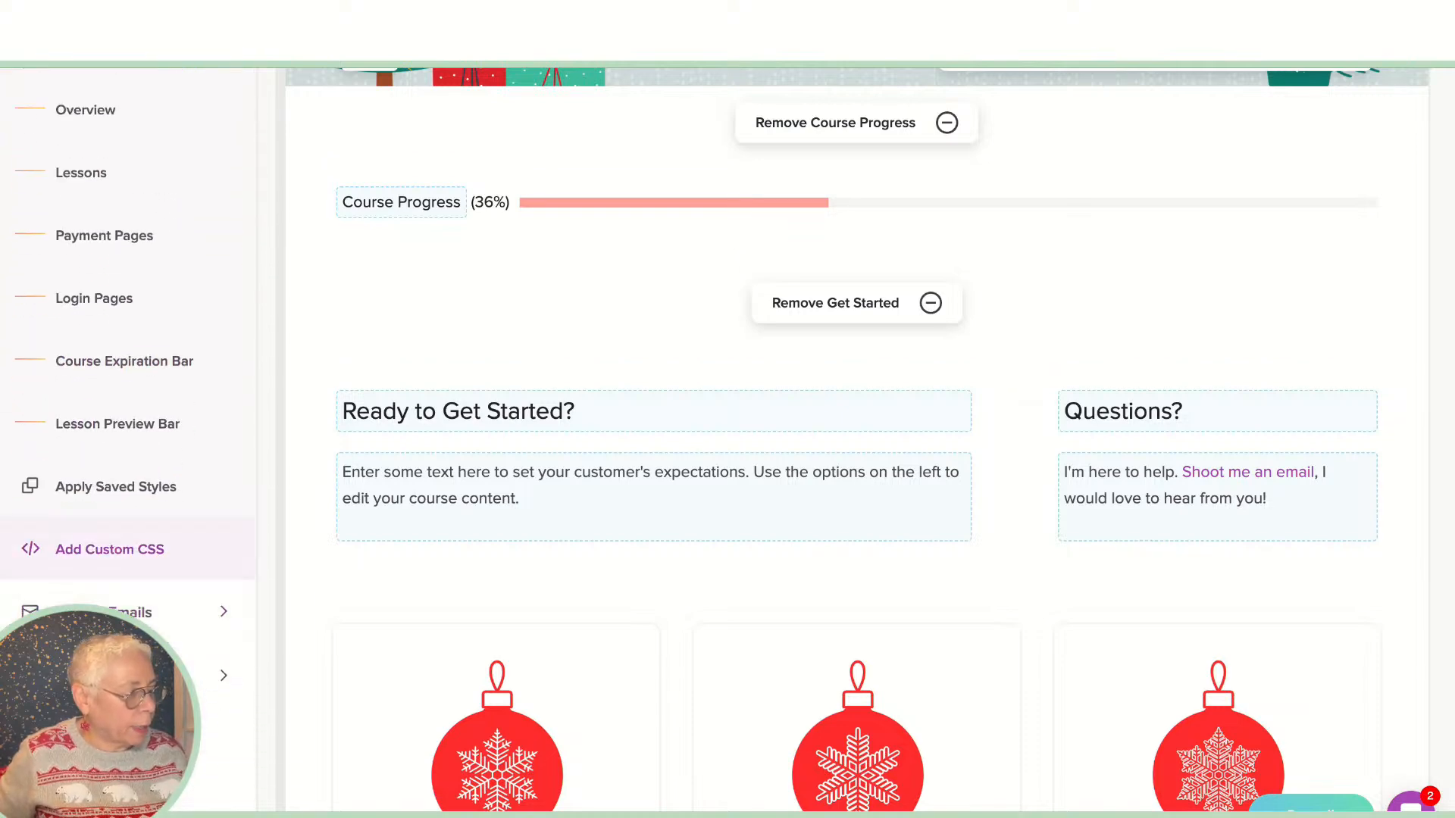
left_click(109, 549)
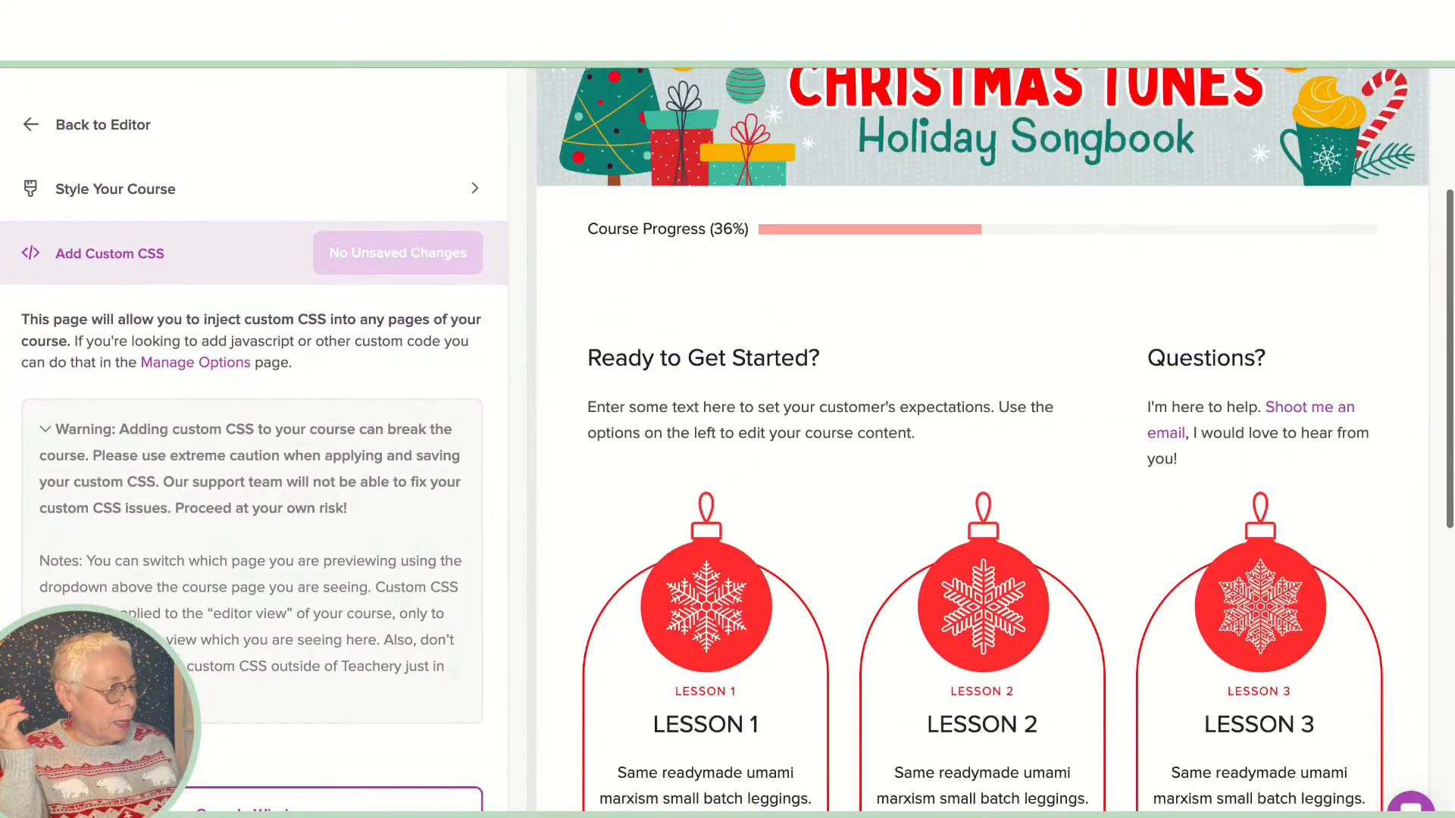
scroll(982, 440, "down", 2)
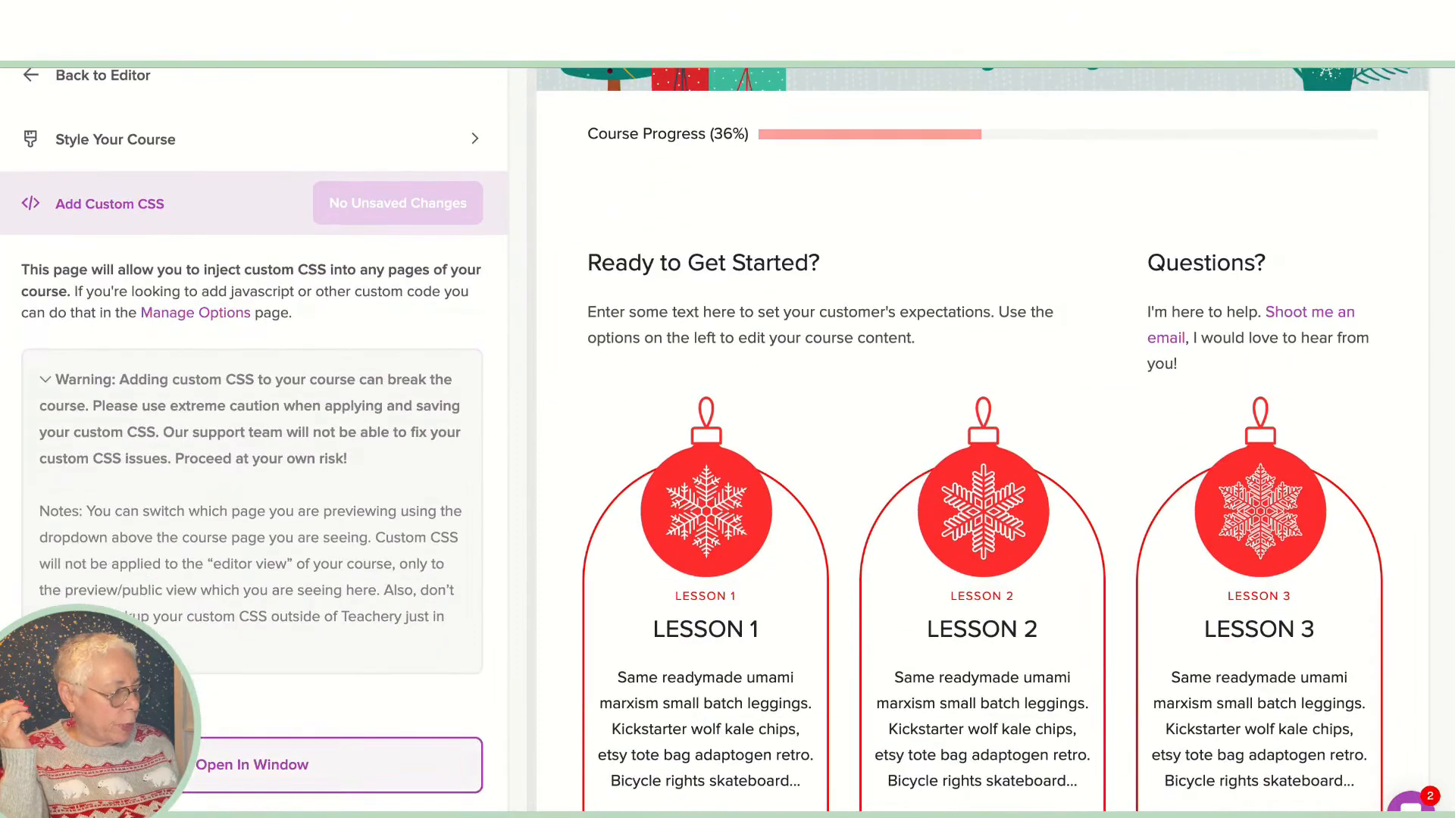
left_click(334, 765)
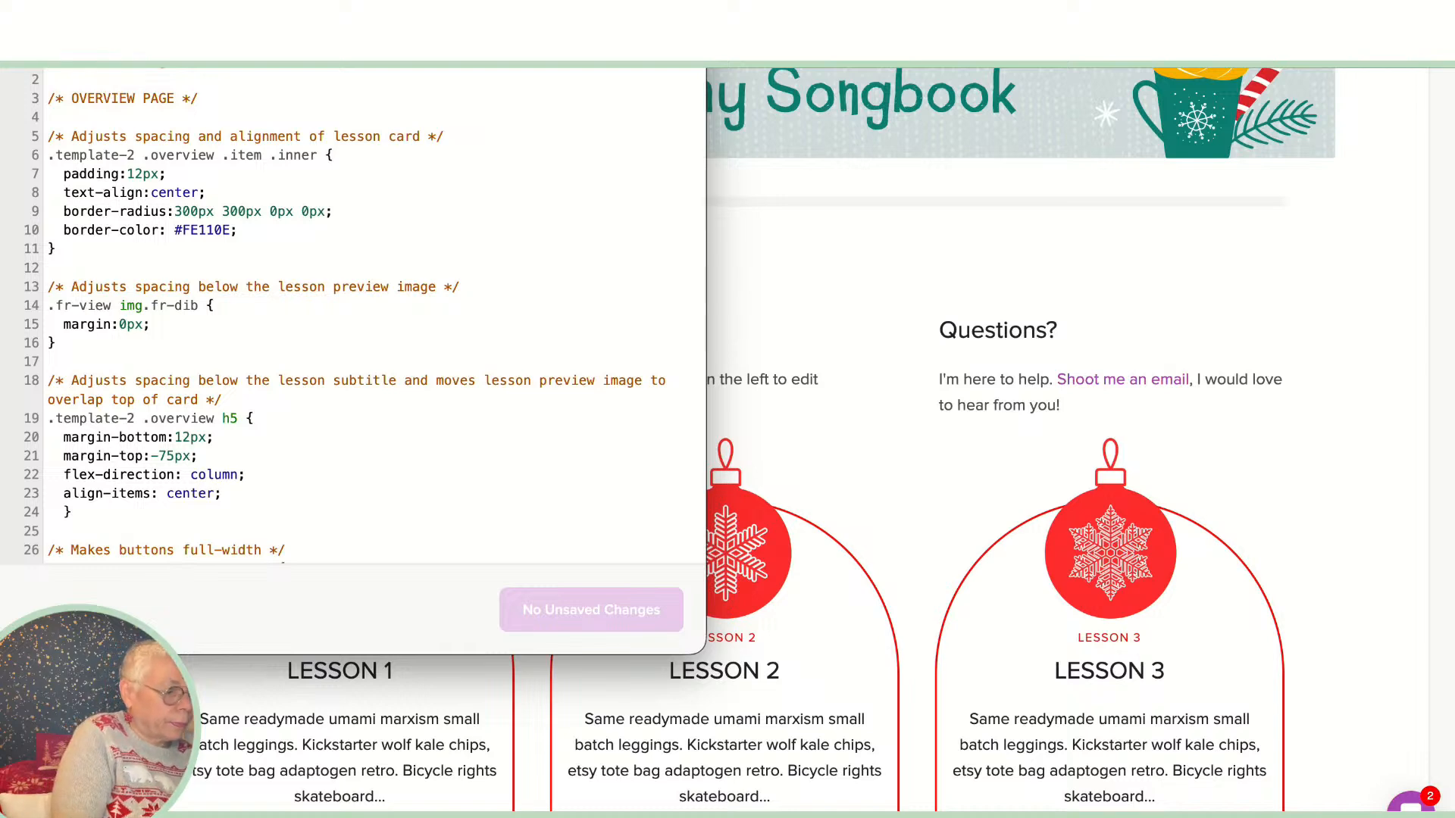
Step: Delete all of the existing custom CSS, then apply and publish the change
scroll(352, 315, "down", 10)
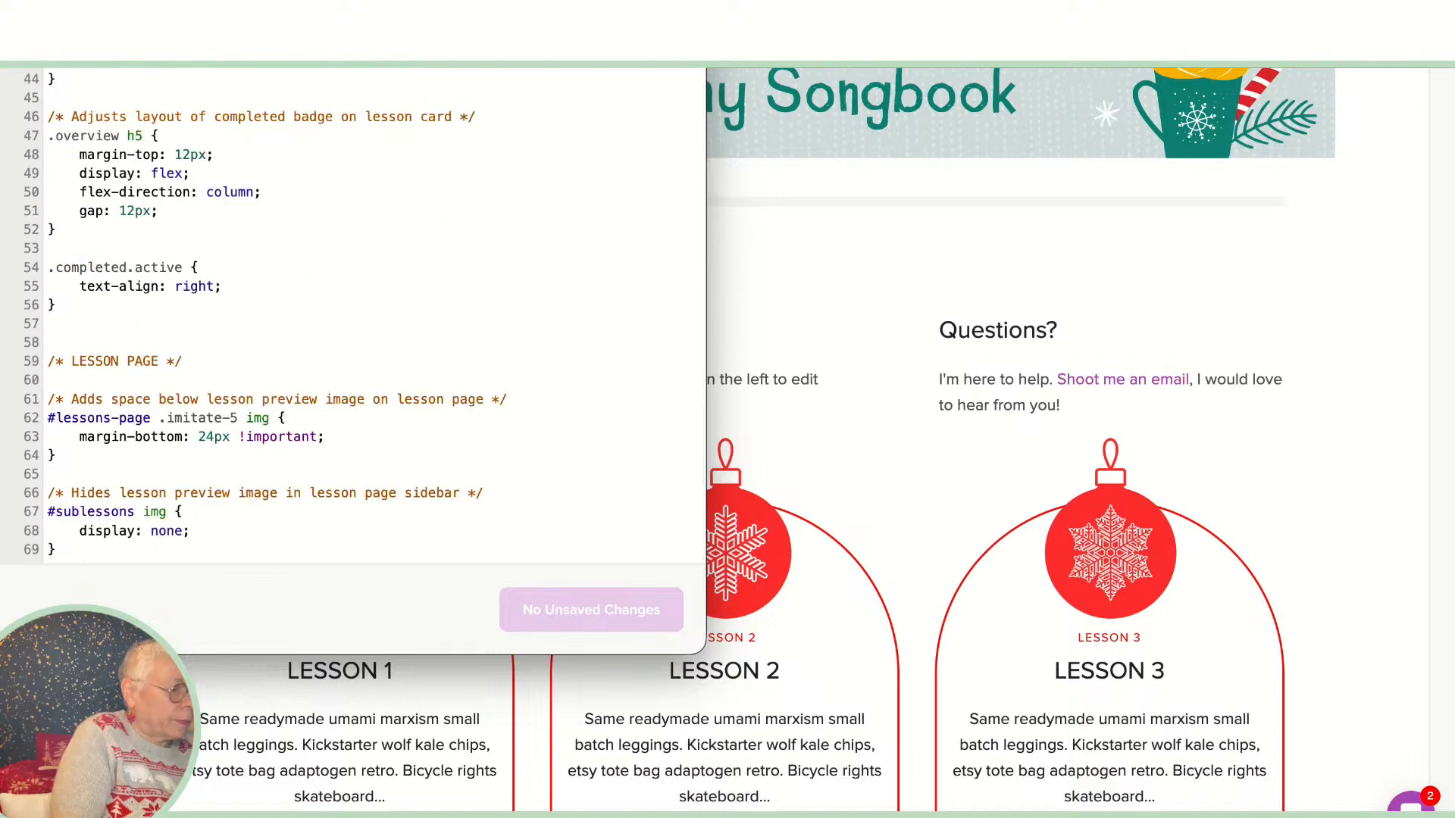
left_click_drag(55, 549, 48, 70)
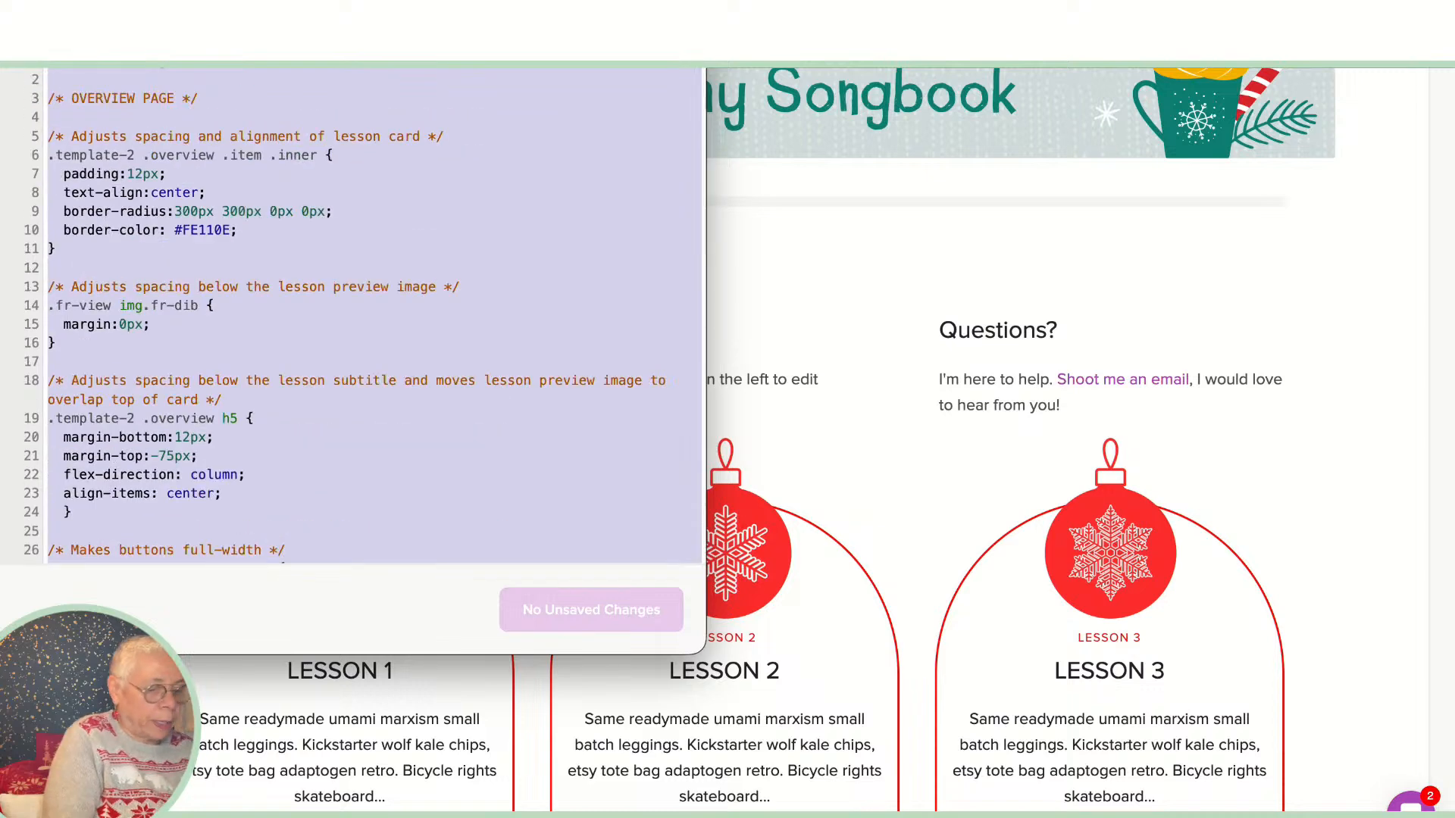
key("BackSpace")
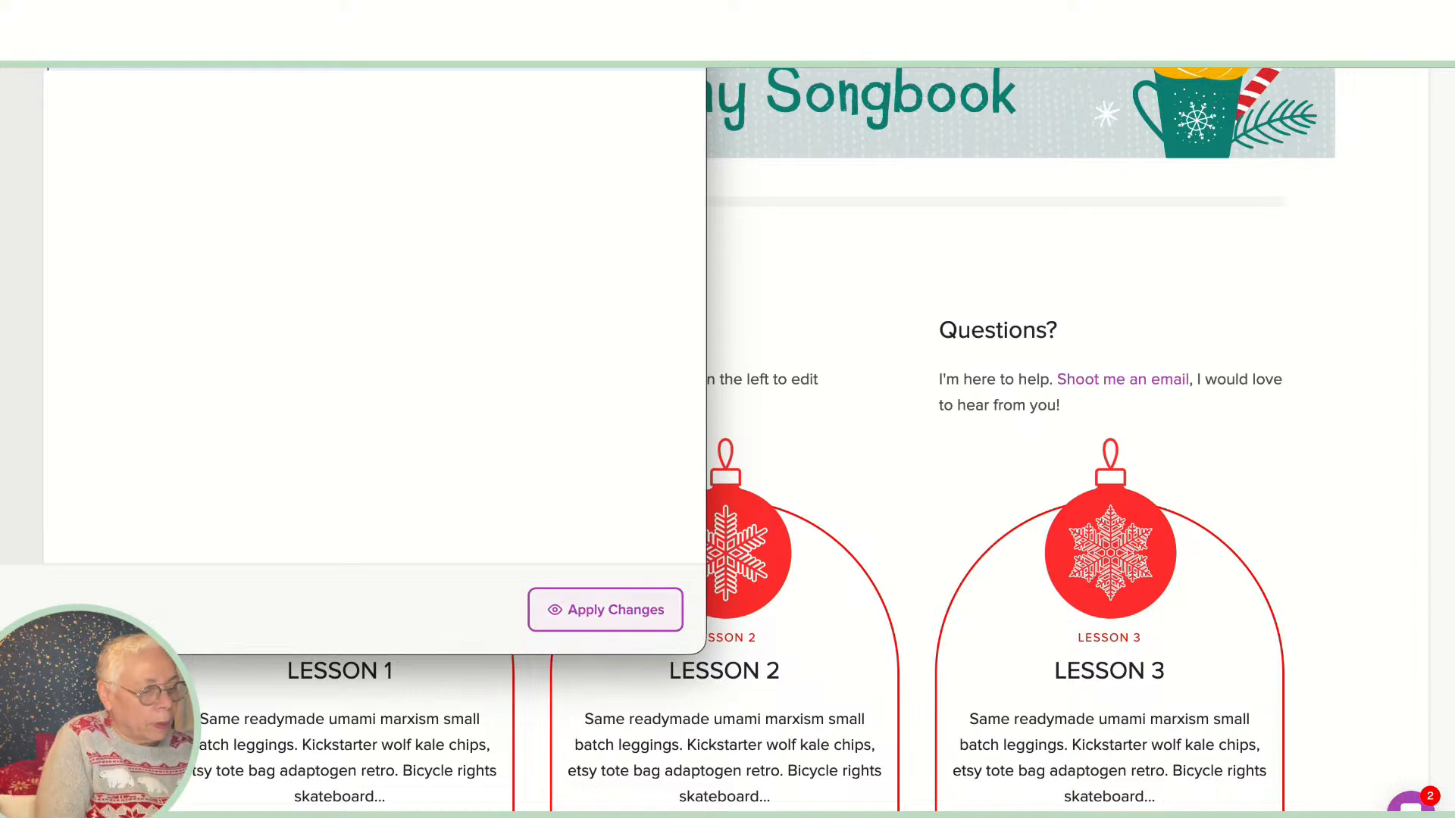
left_click(606, 610)
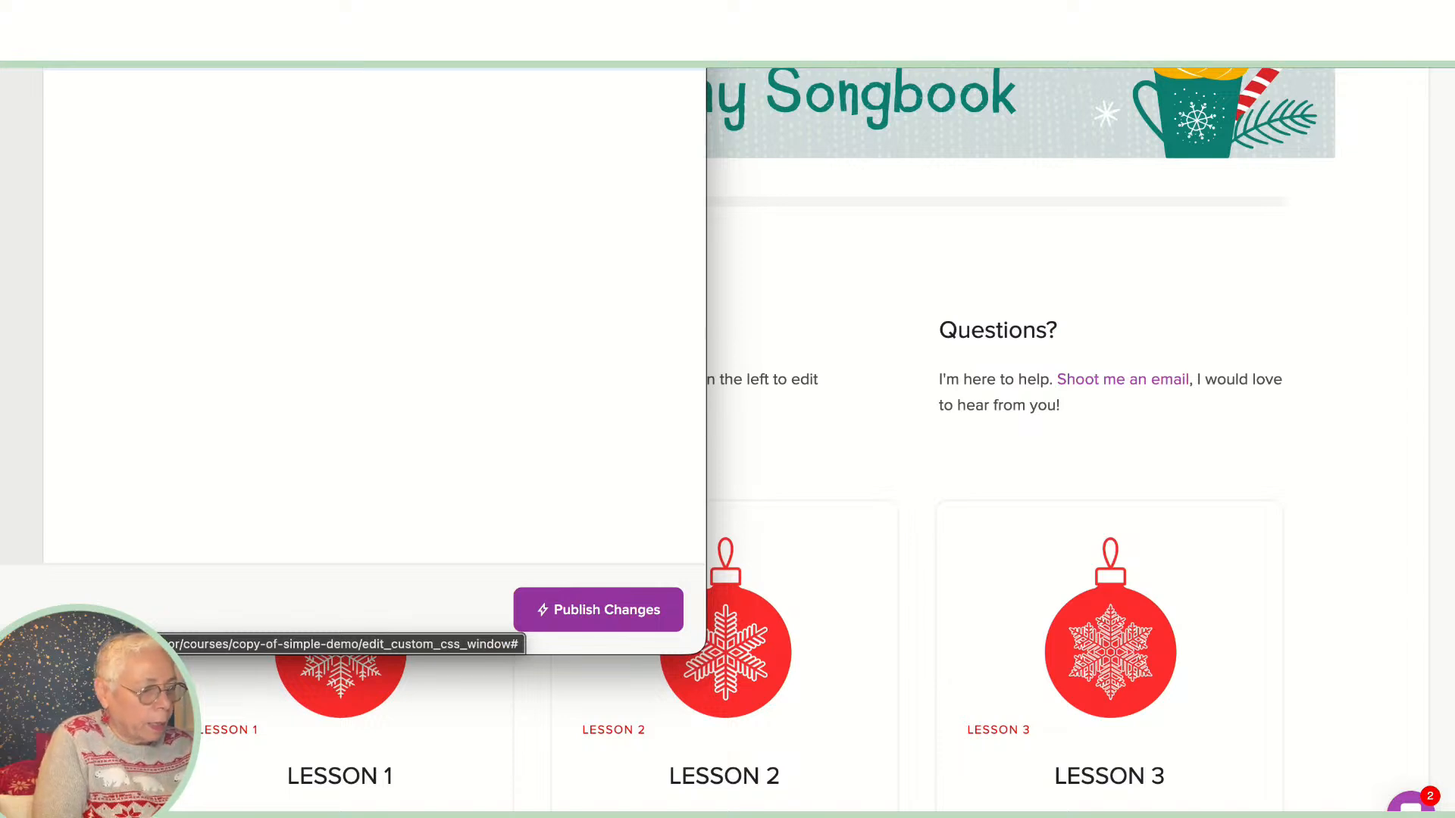
left_click(606, 610)
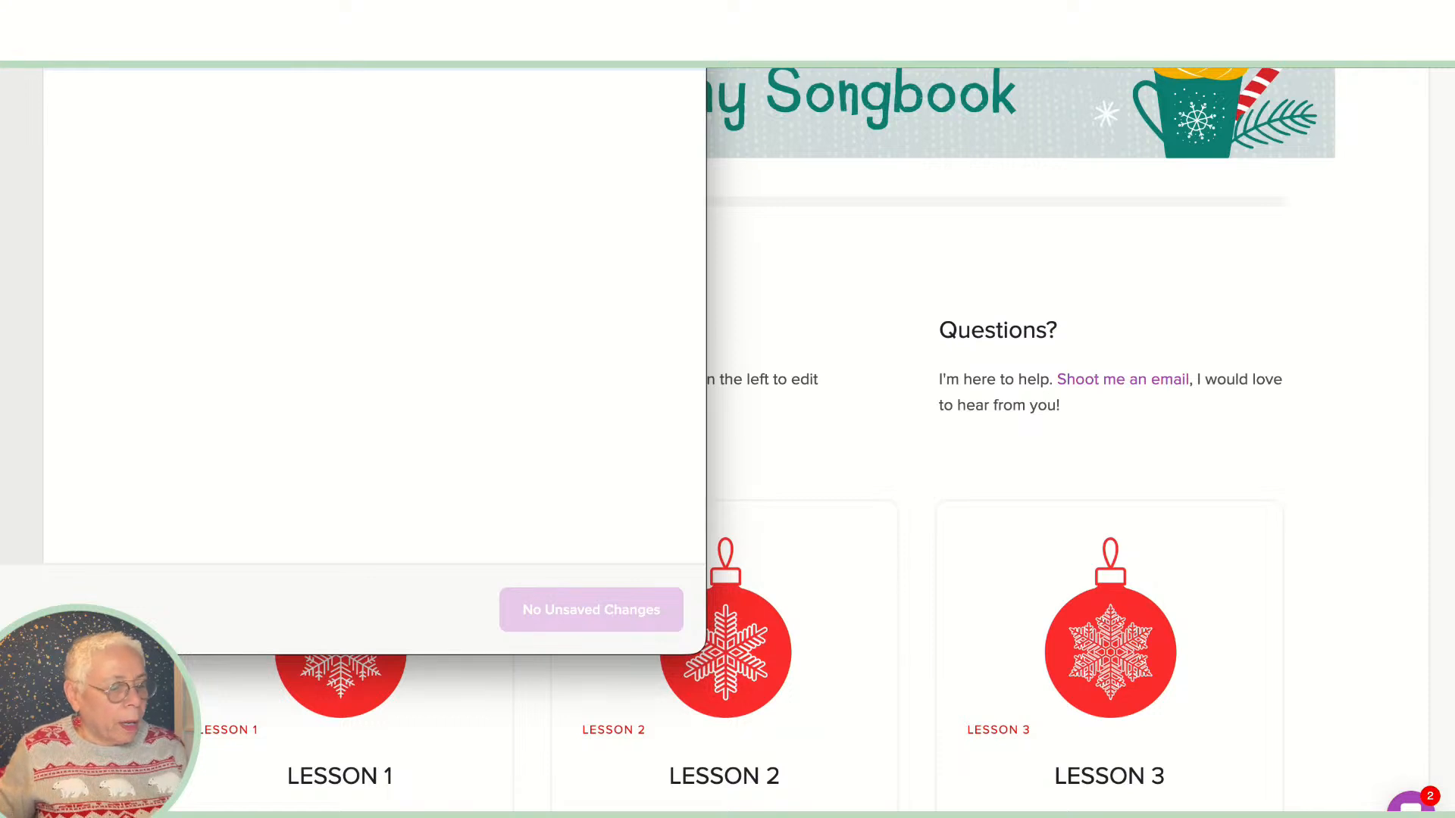
Step: Paste the copied Card 5 Design CSS into the empty code window and apply it to the course preview
scroll(1067, 439, "down", 2)
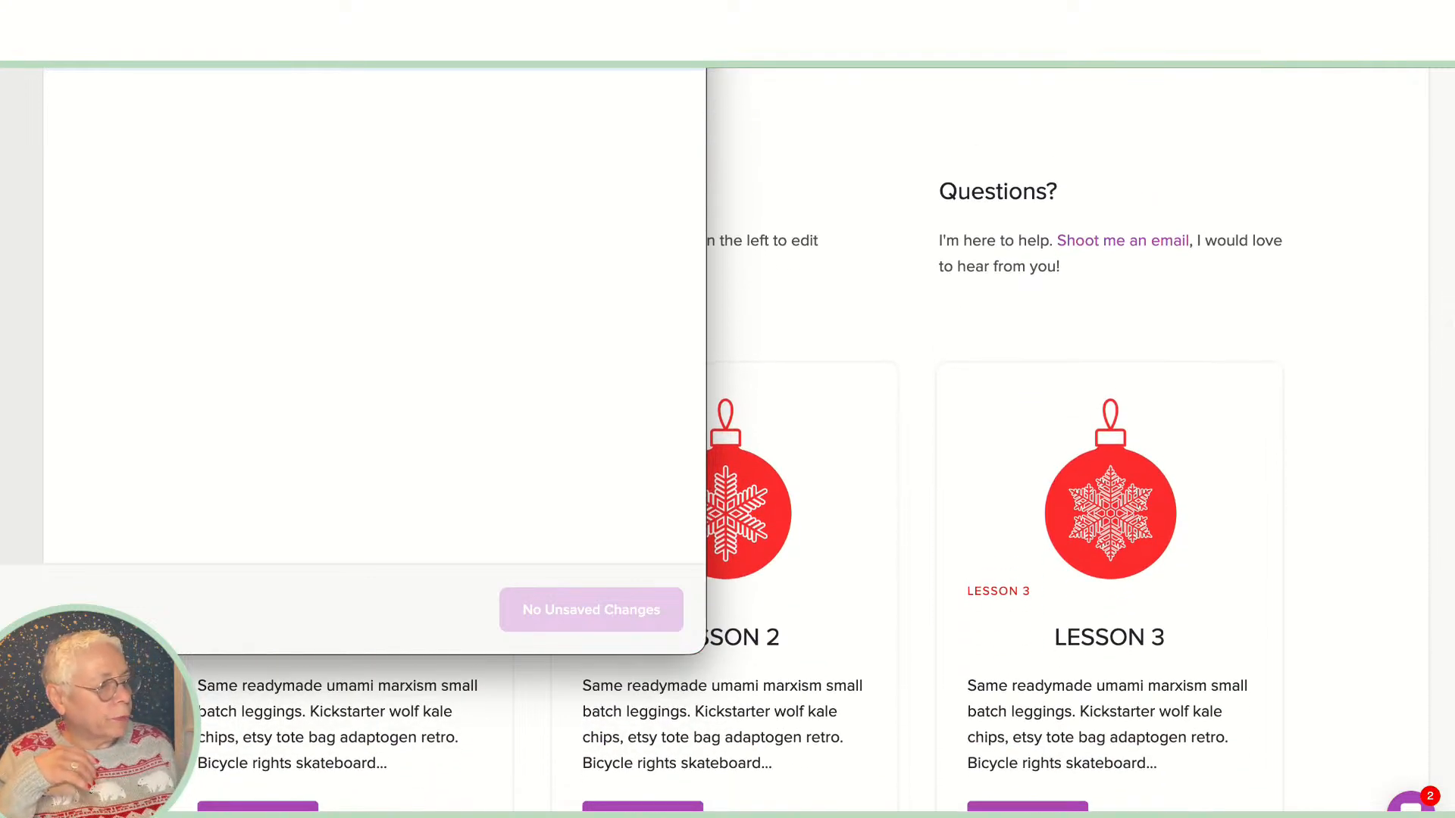
left_click_drag(576, 1, 372, 97)
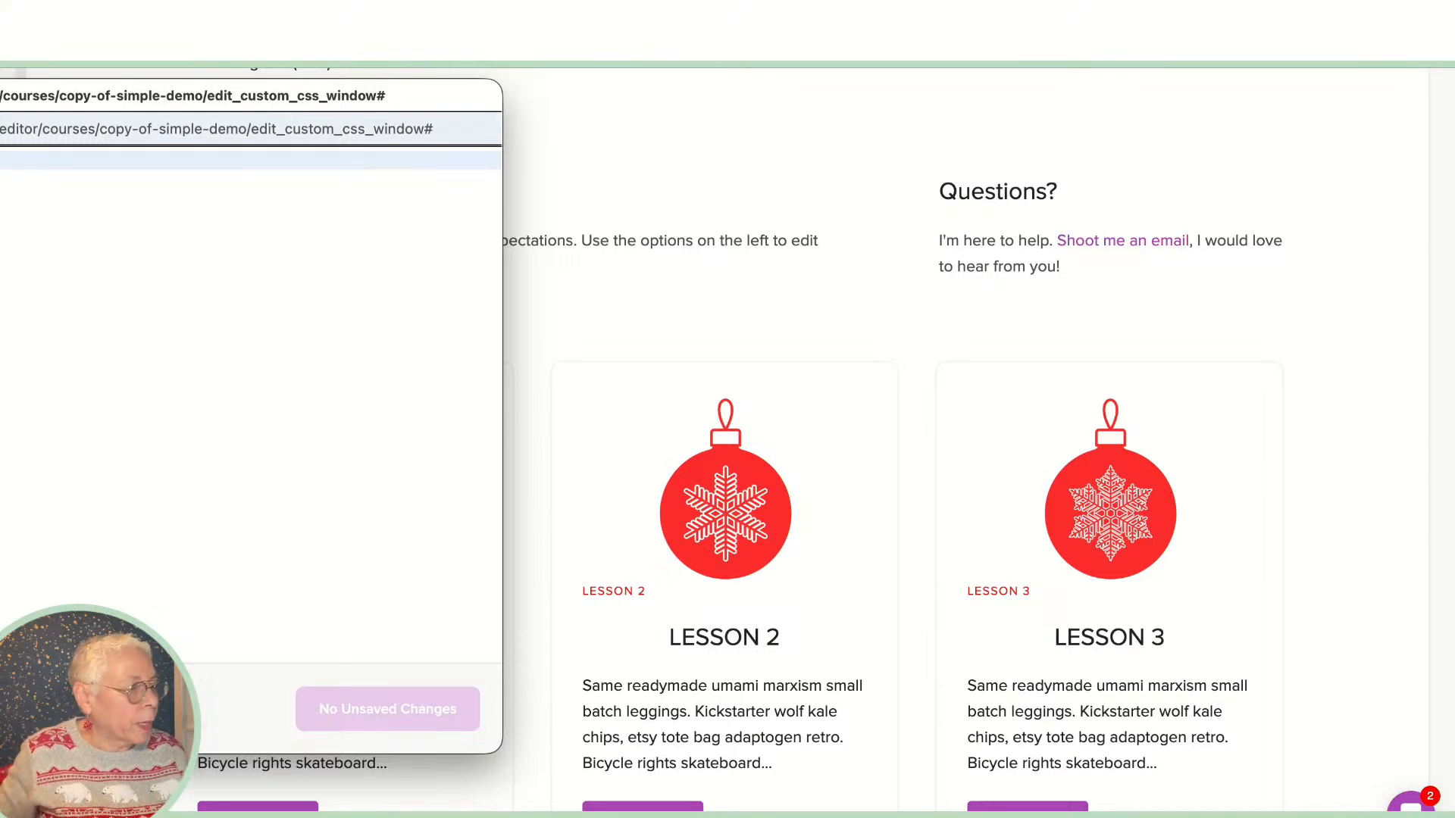
left_click_drag(372, 96, 926, 109)
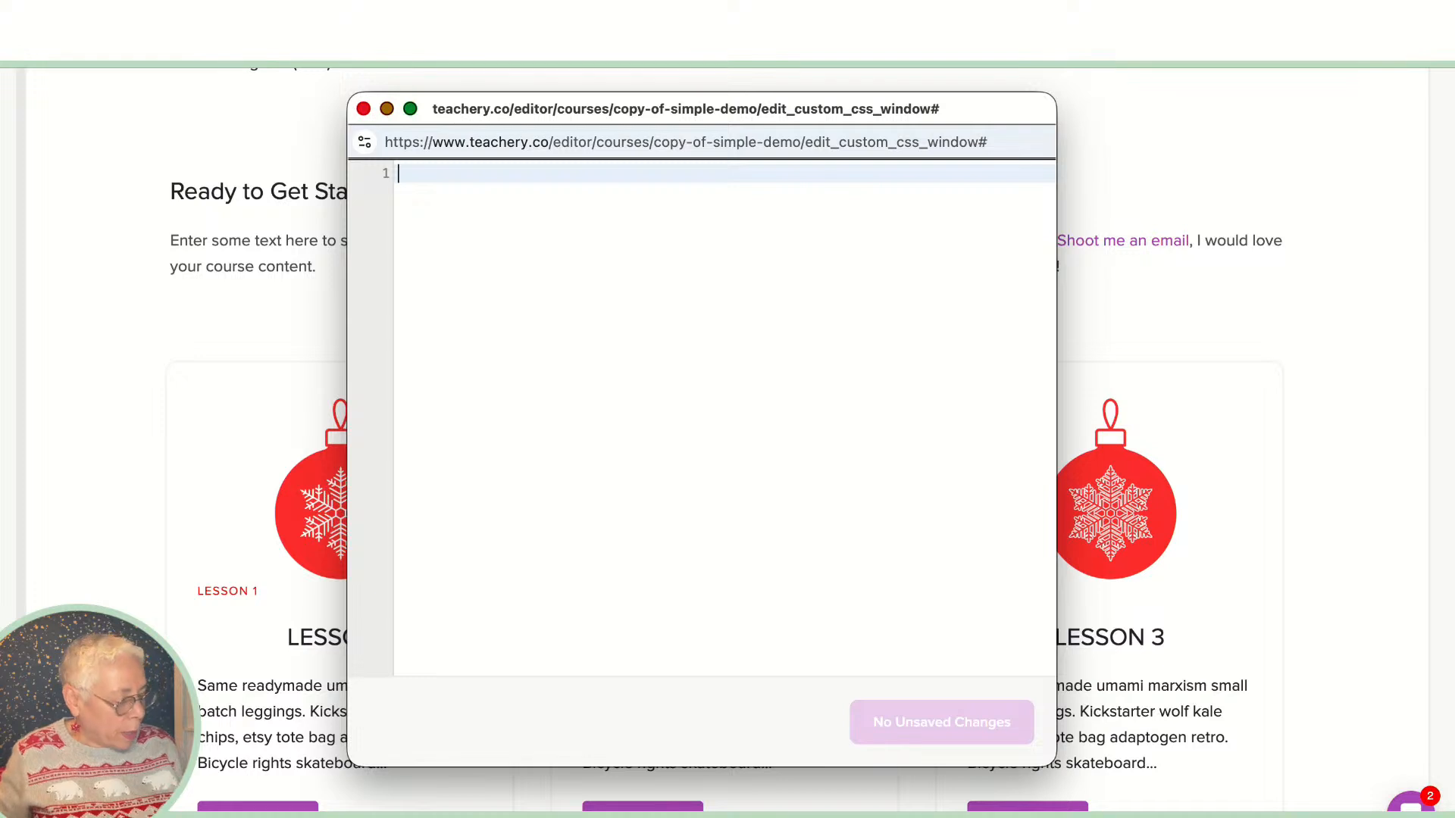
key("super+v")
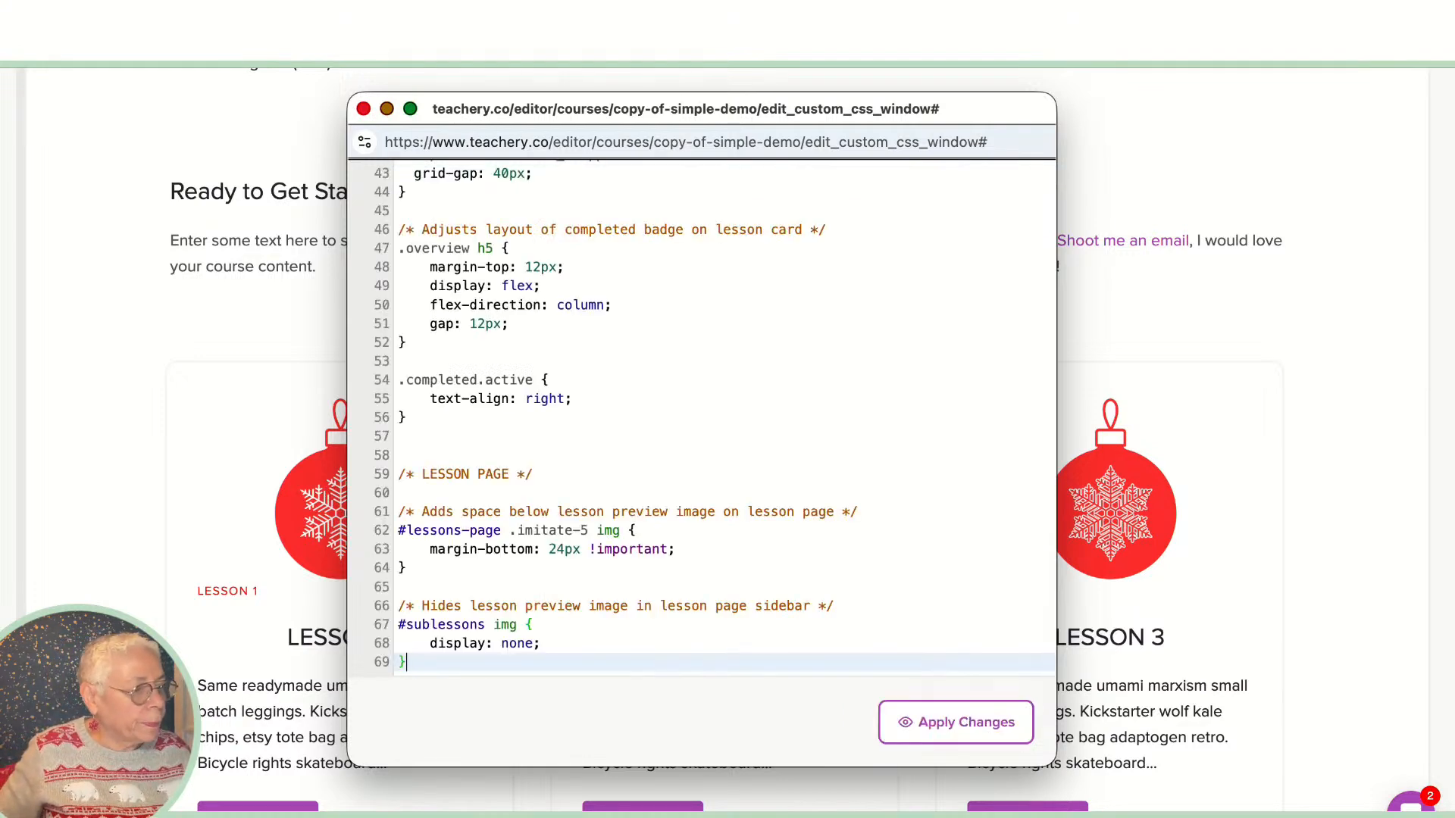
left_click_drag(702, 108, 133, 86)
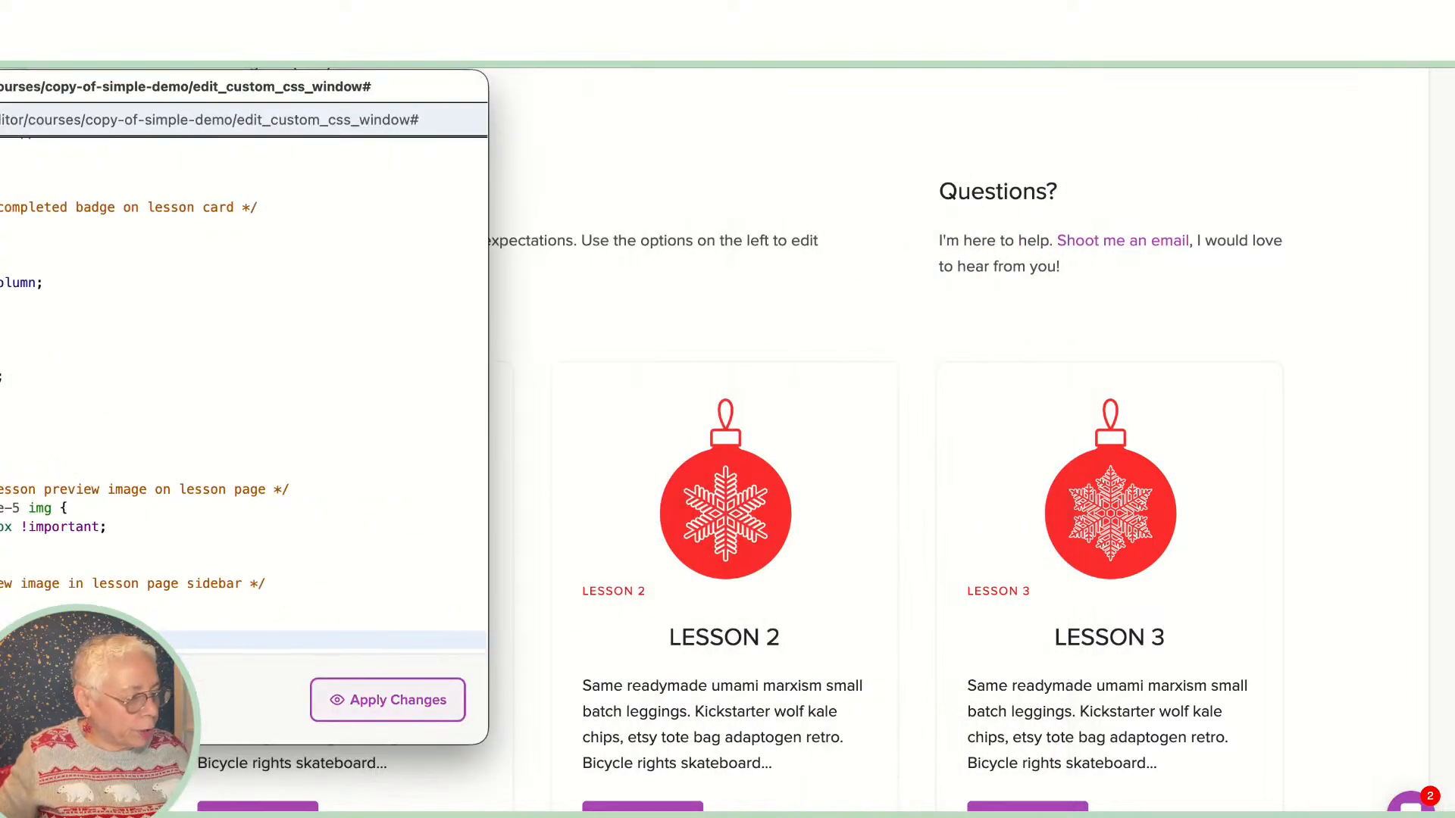
left_click(387, 700)
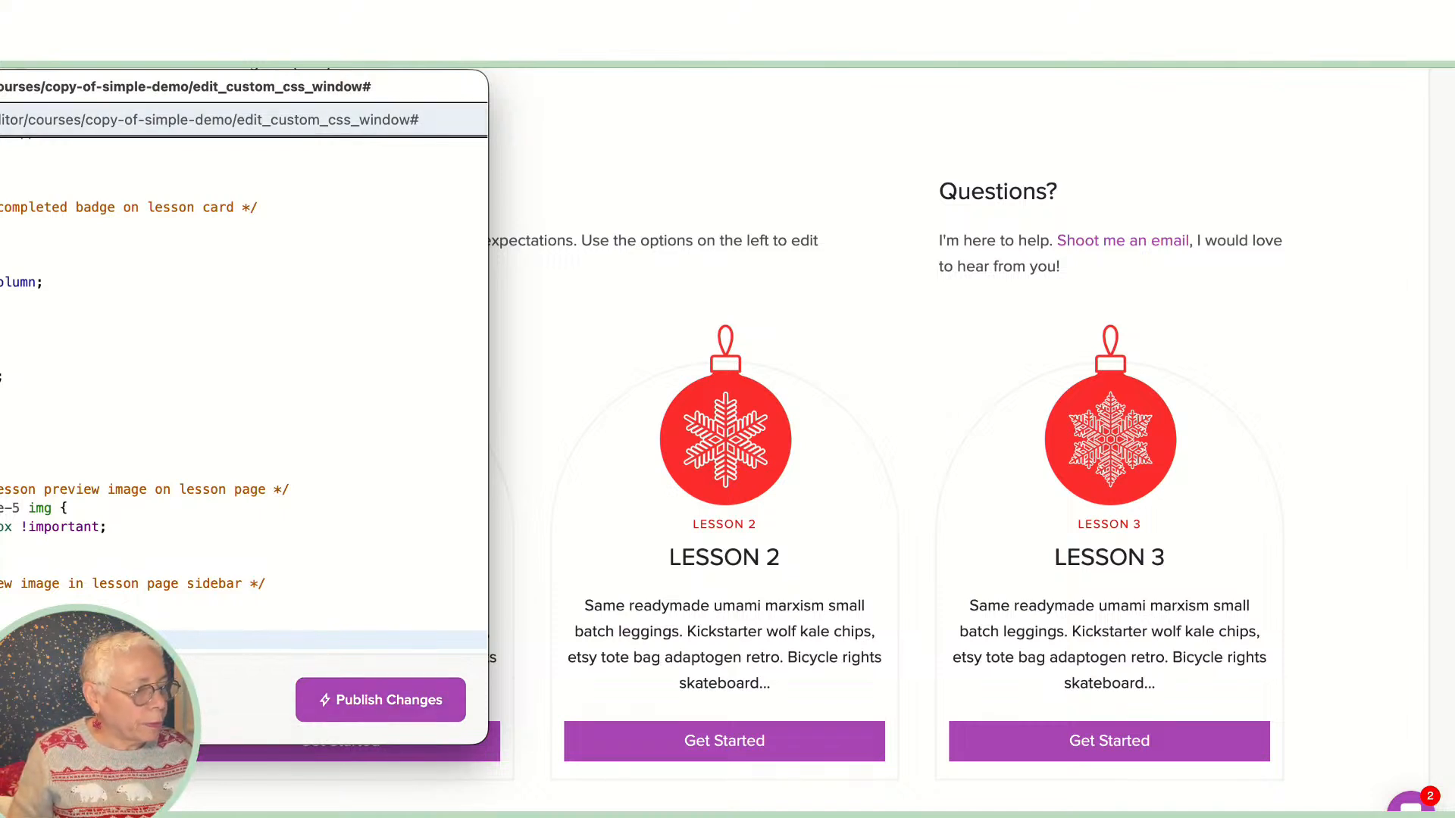
Step: Bring the start of the Card 5 Design code fully into view and turn on the Highlight Cursor option
left_click_drag(424, 87, 954, 87)
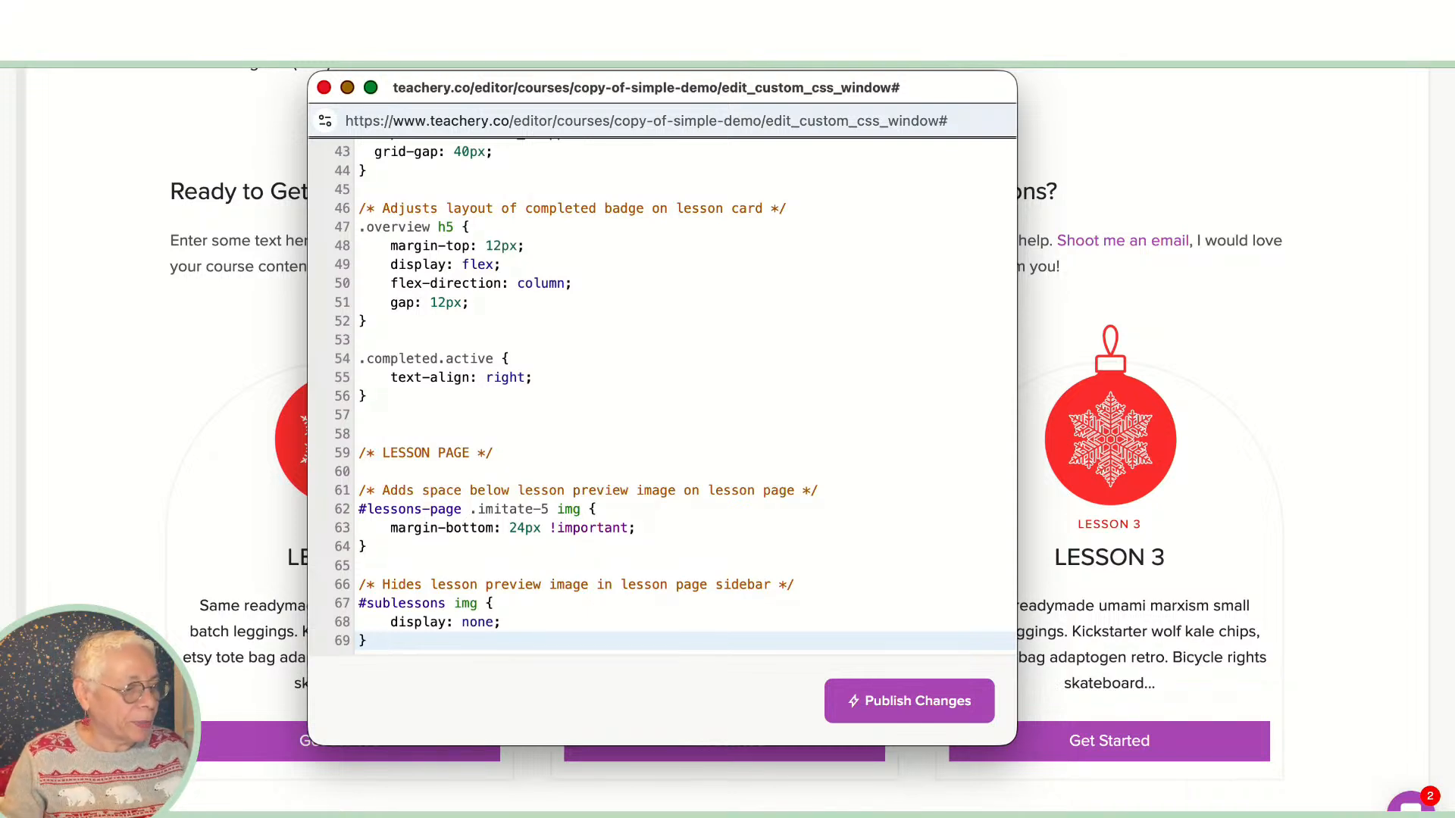
scroll(662, 398, "up", 15)
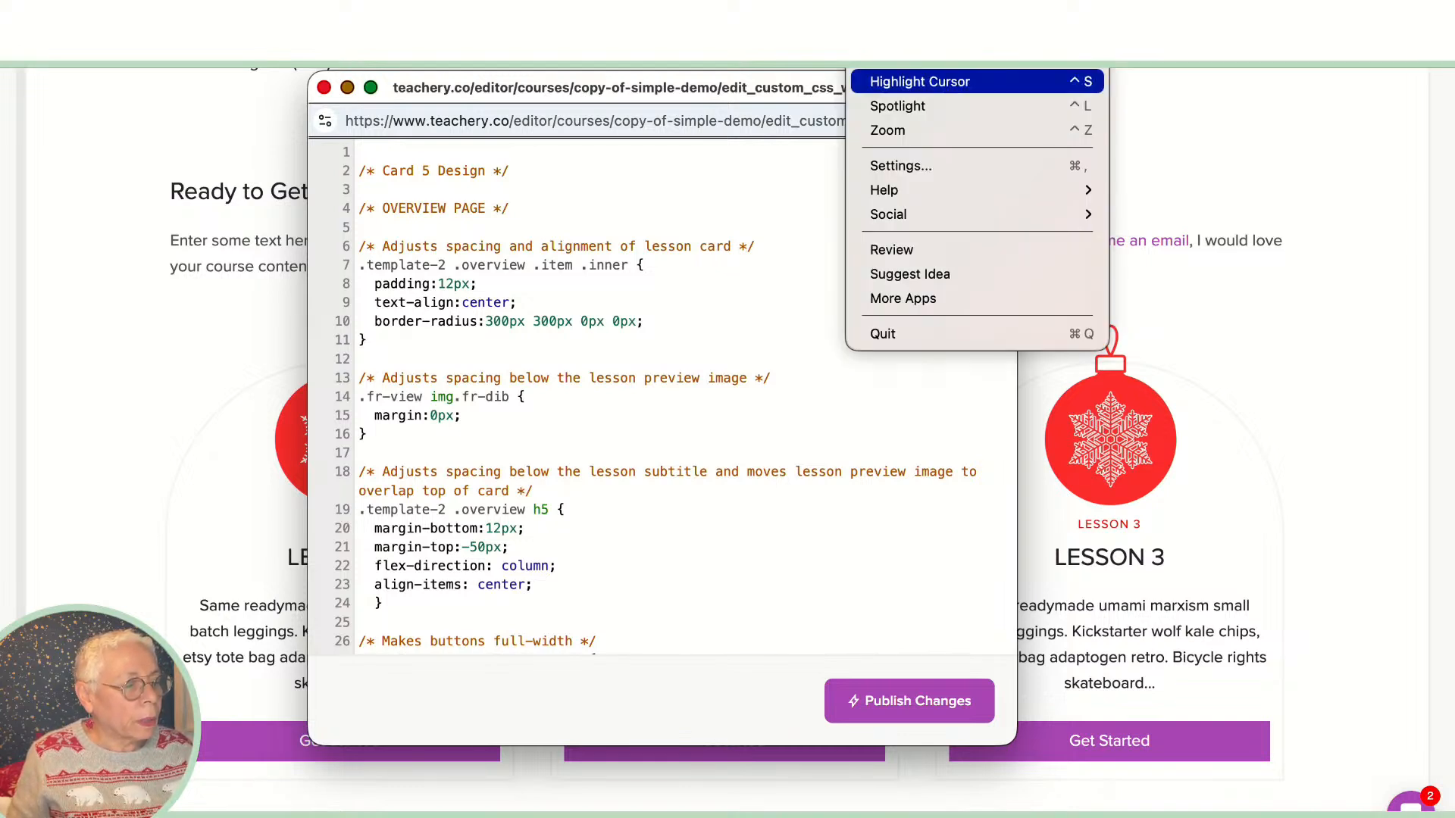
left_click(920, 81)
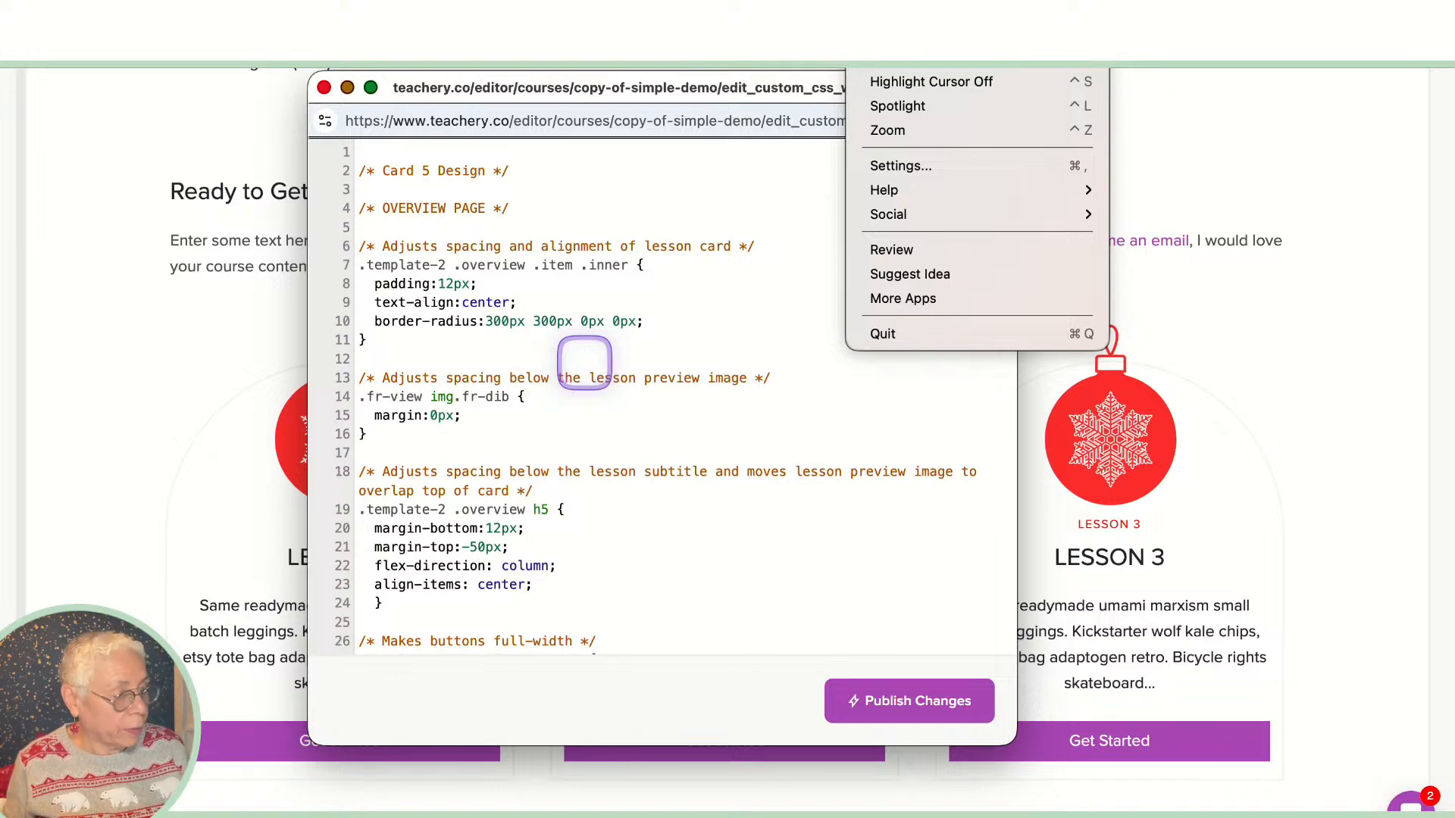
Step: Bring the overview preview in front of the CSS window and examine the restyled lesson cards beneath the Ready to Get Started text
left_click(1156, 166)
key("ctrl+z")
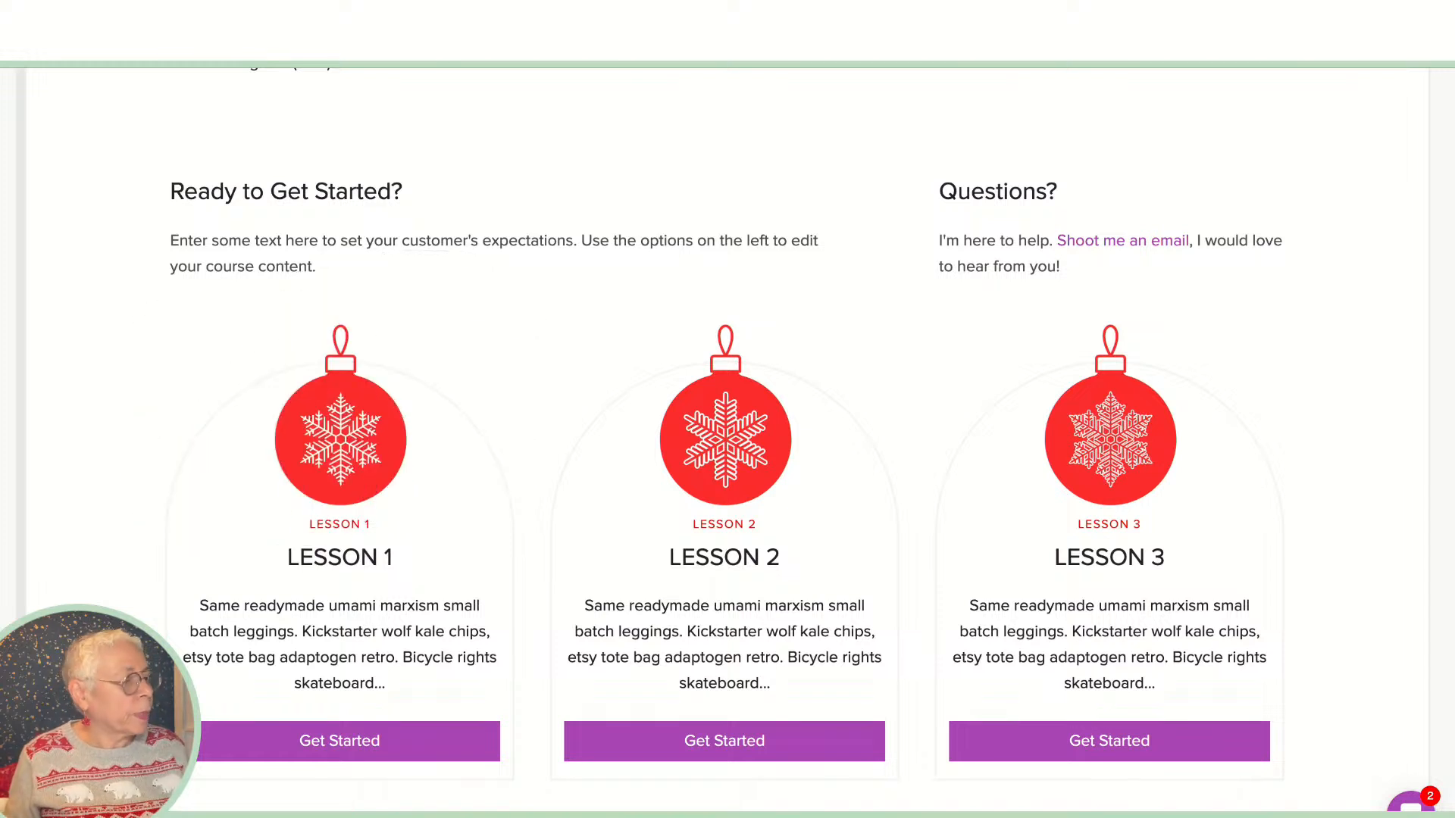
scroll(727, 439, "up", 1)
left_click_drag(384, 272, 315, 298)
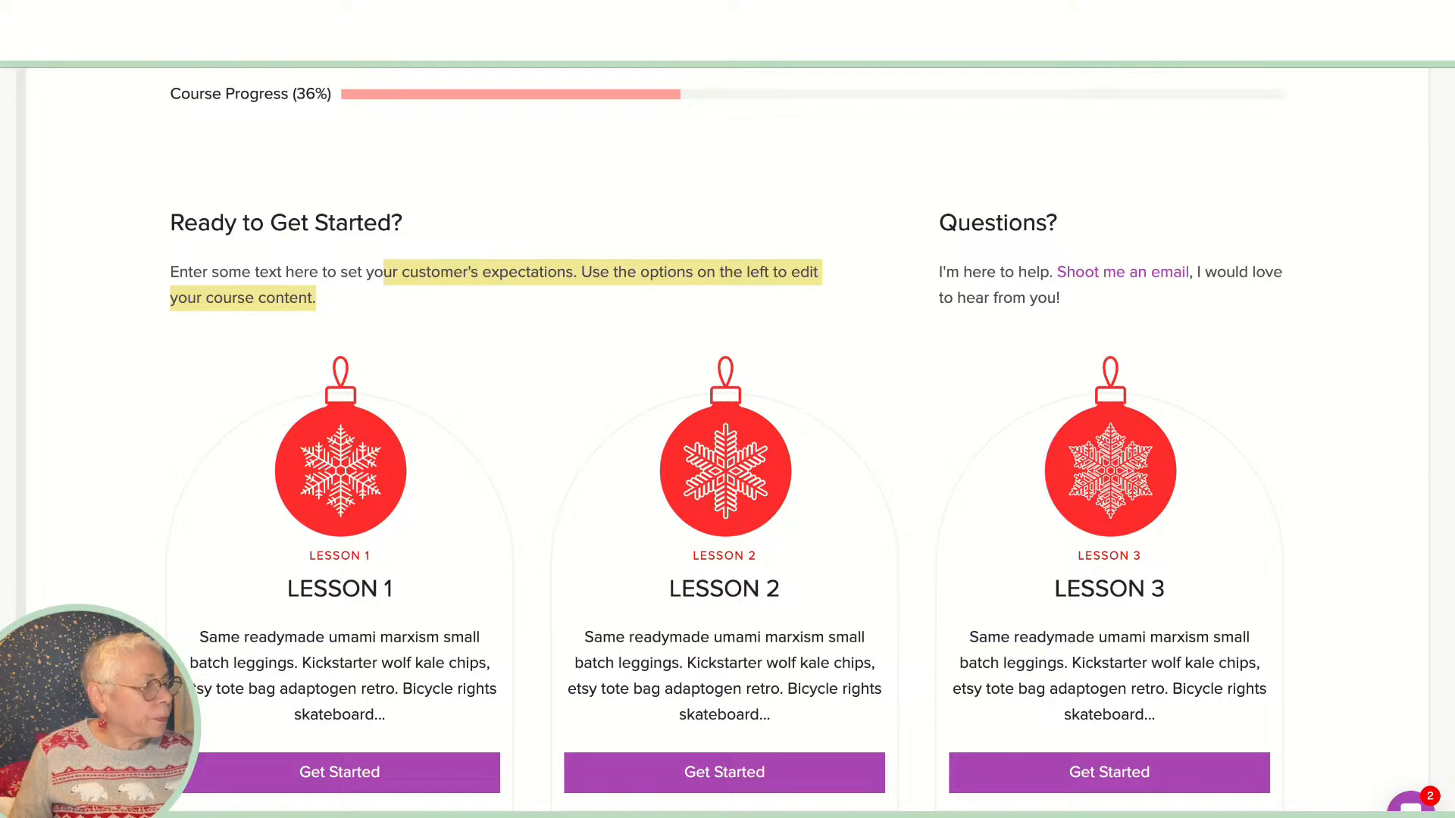
Step: Reveal the custom CSS settings beside the overview preview and open the Card 5 Design code in its own window
scroll(728, 440, "up", 6)
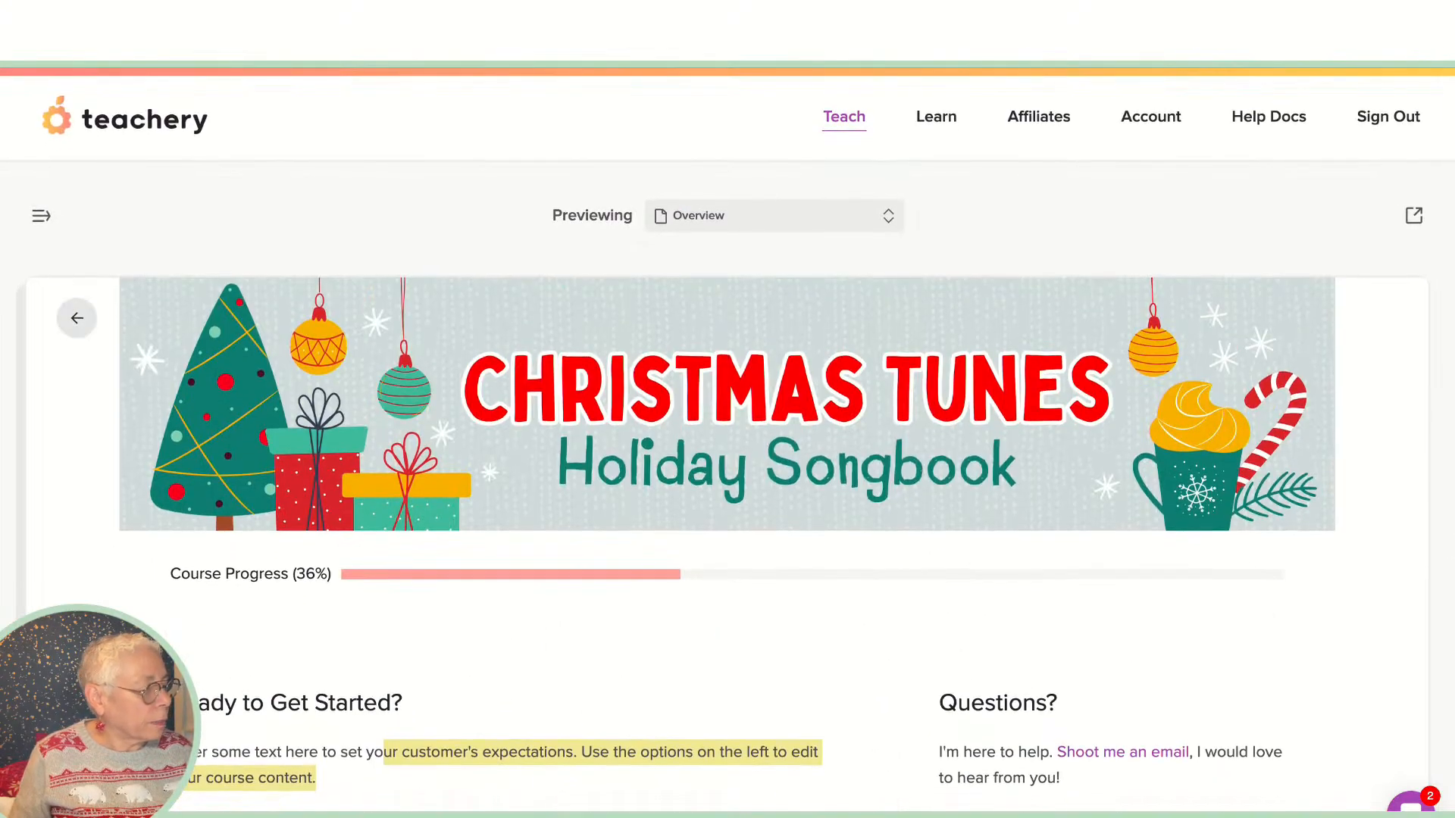
left_click(41, 216)
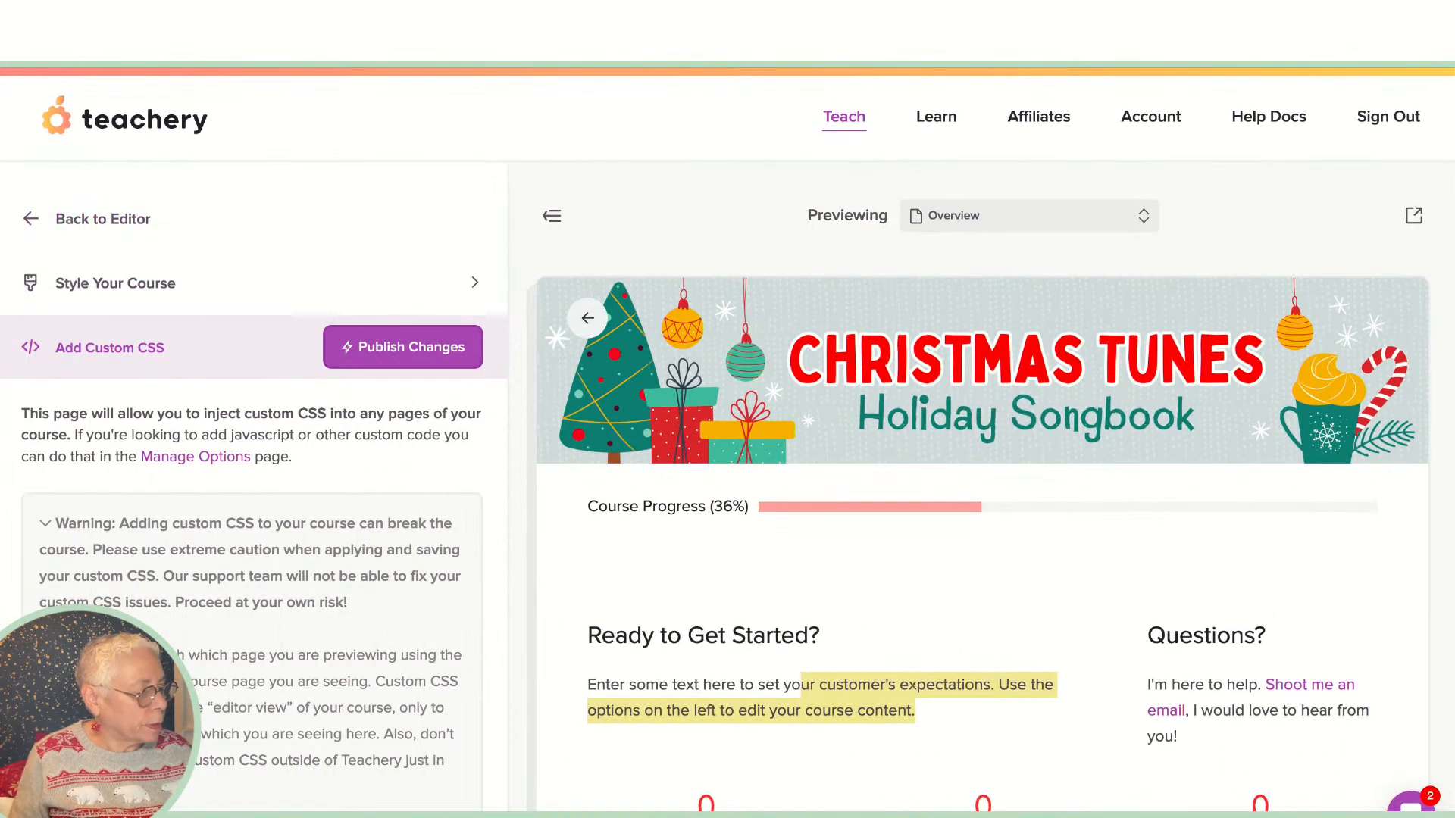
scroll(727, 454, "down", 3)
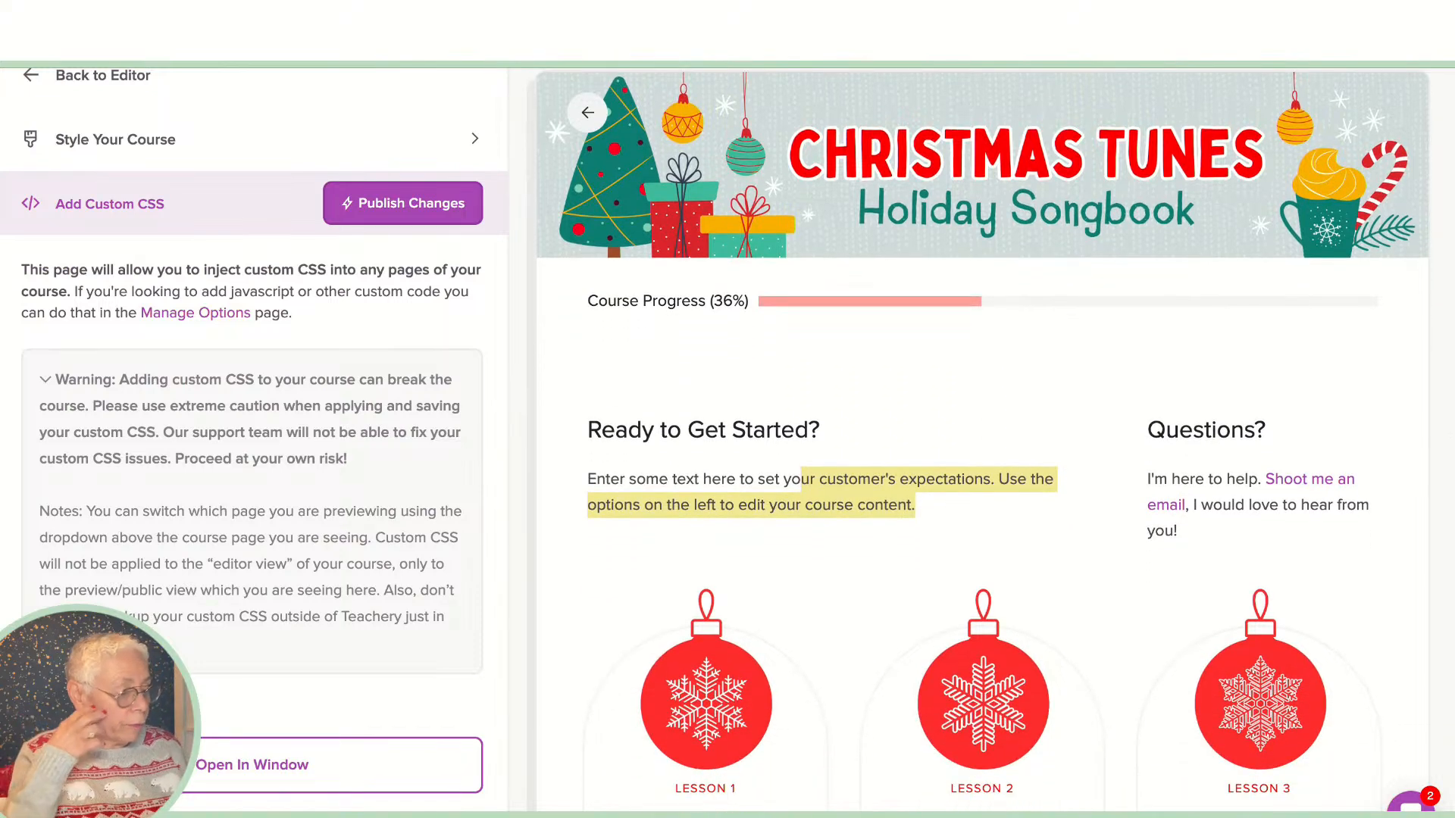
left_click(252, 765)
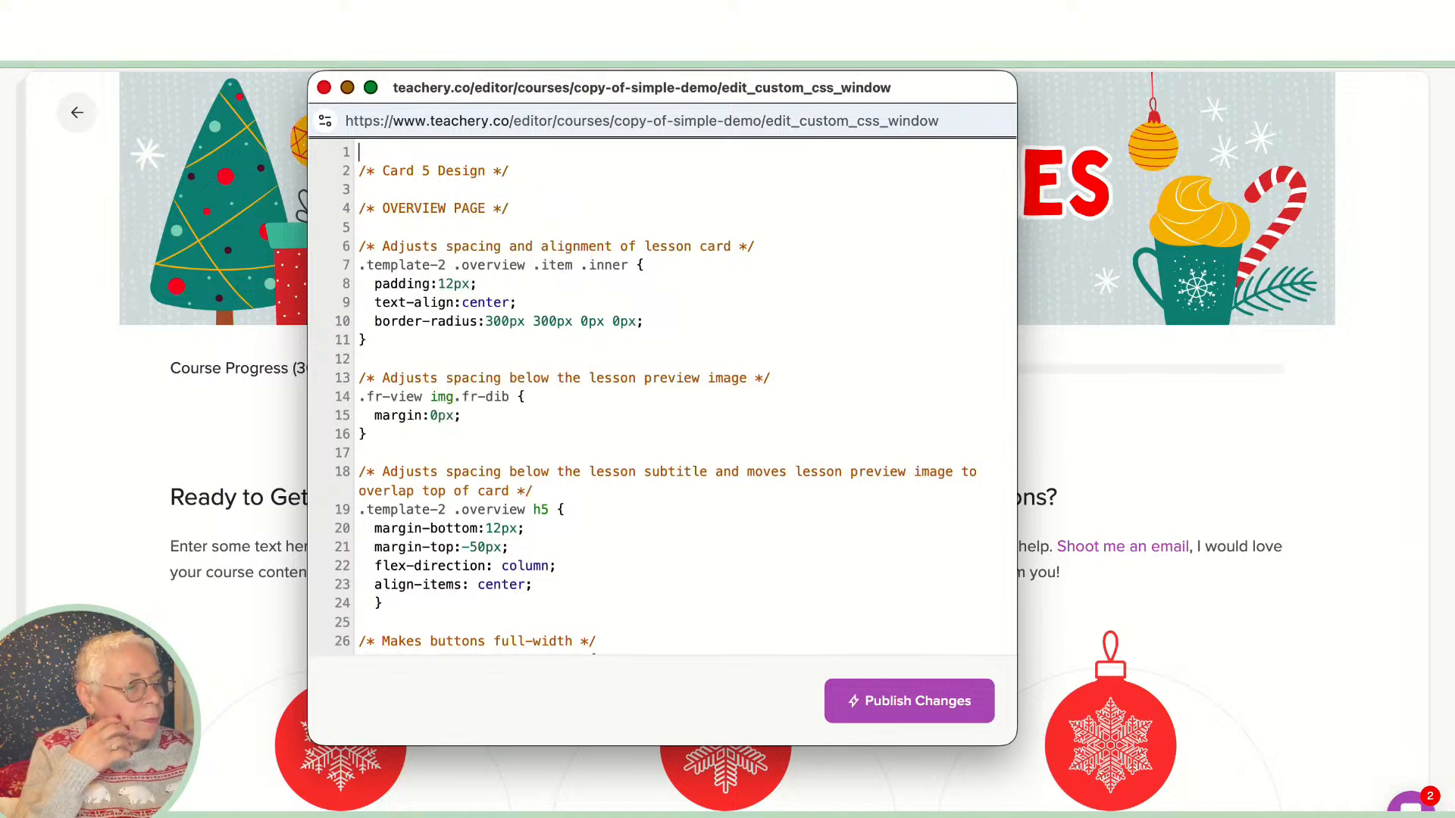
left_click(902, 81)
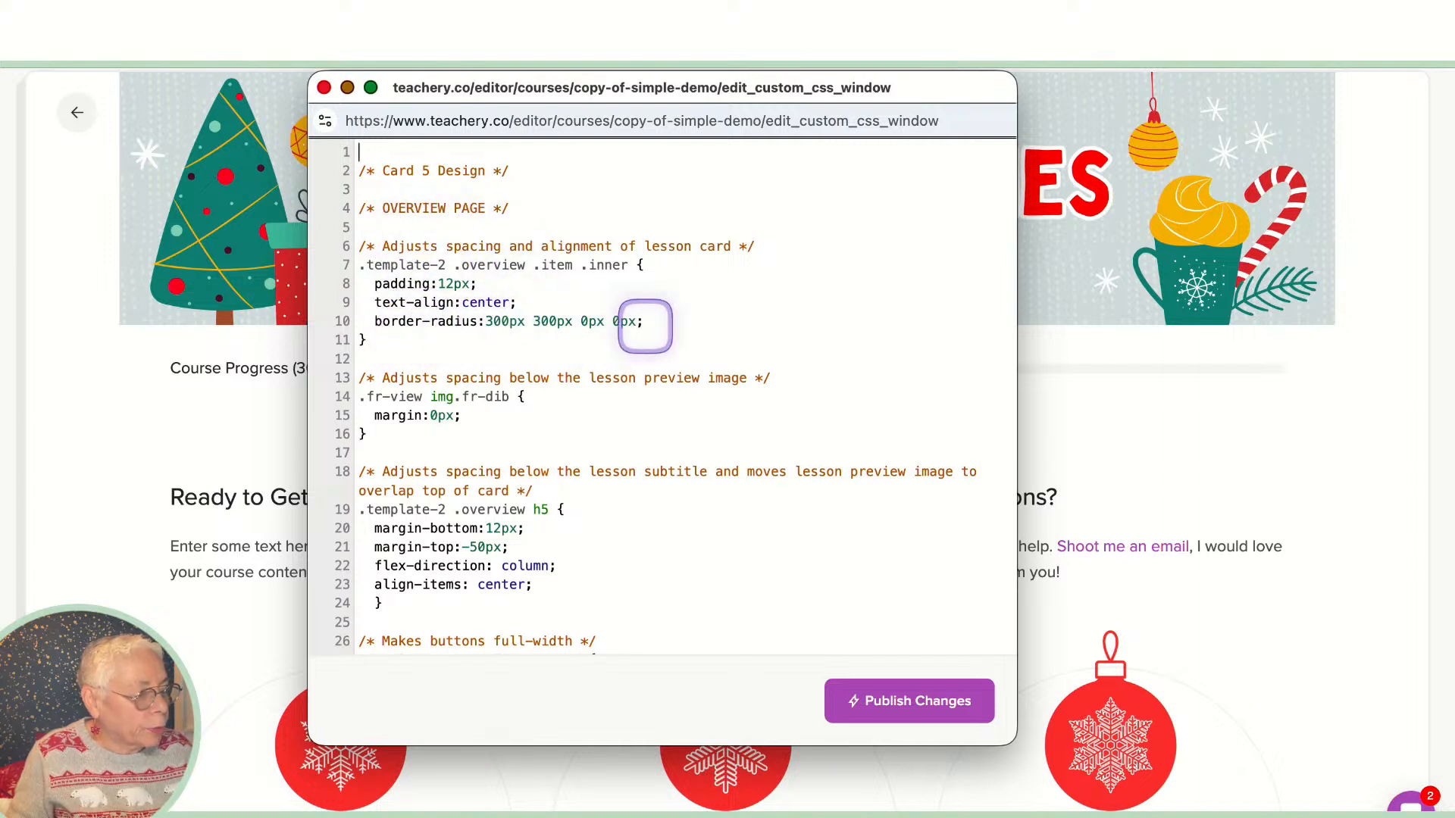
Step: Begin a border-color declaration on a new line below border-radius in the .template-2 .overview .item .inner rule
left_click(646, 321)
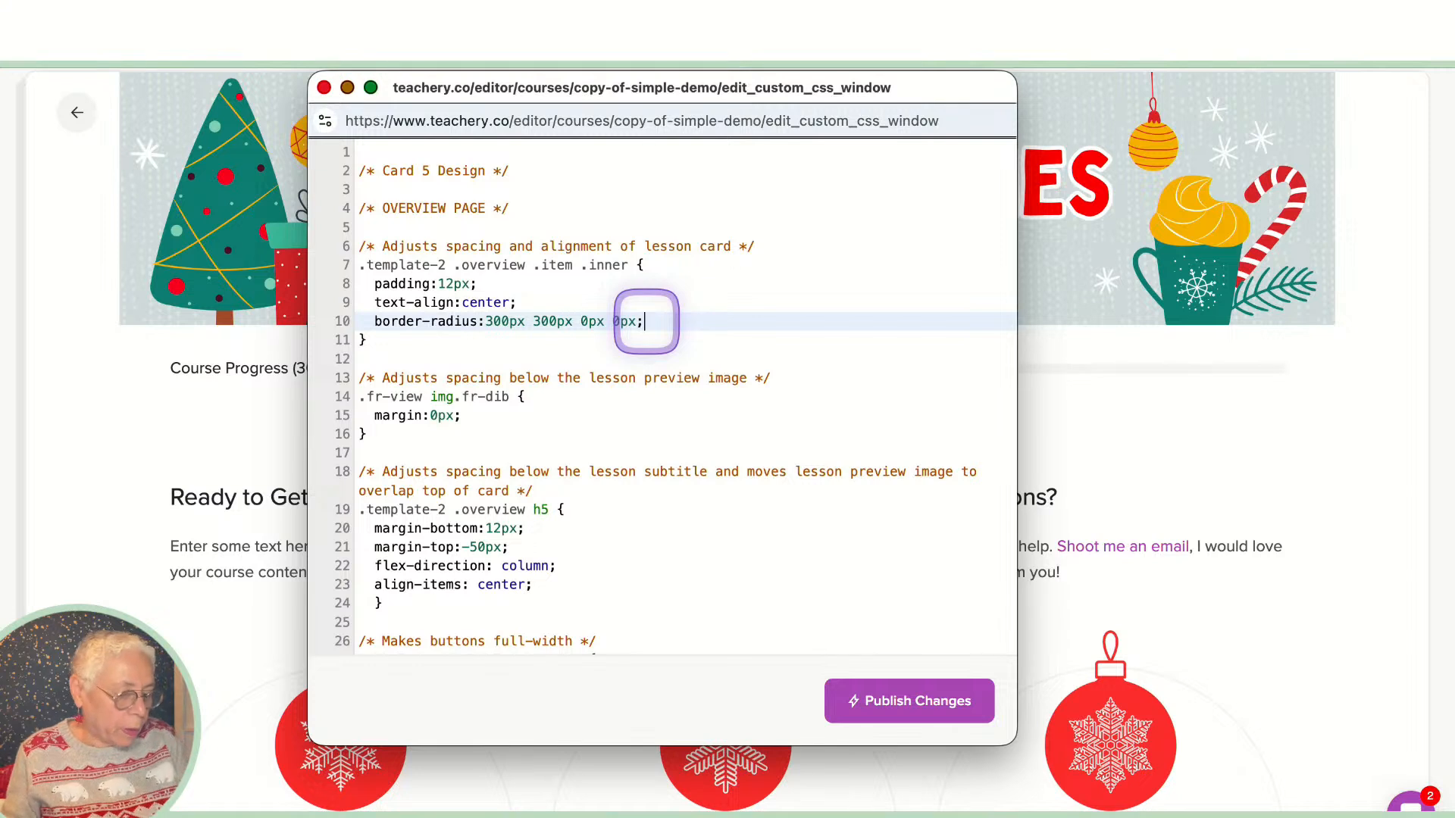
key("Return")
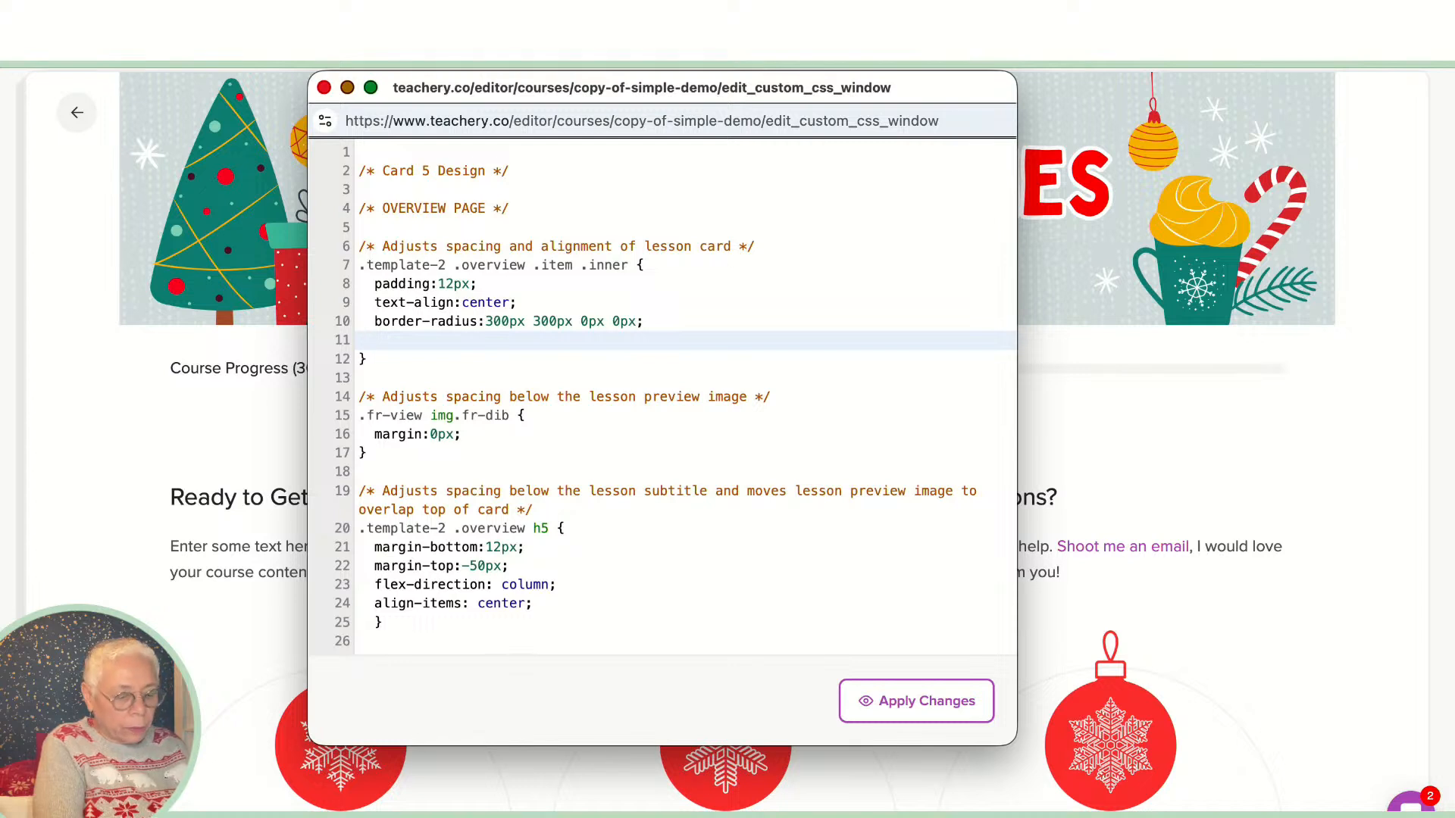
type("bo")
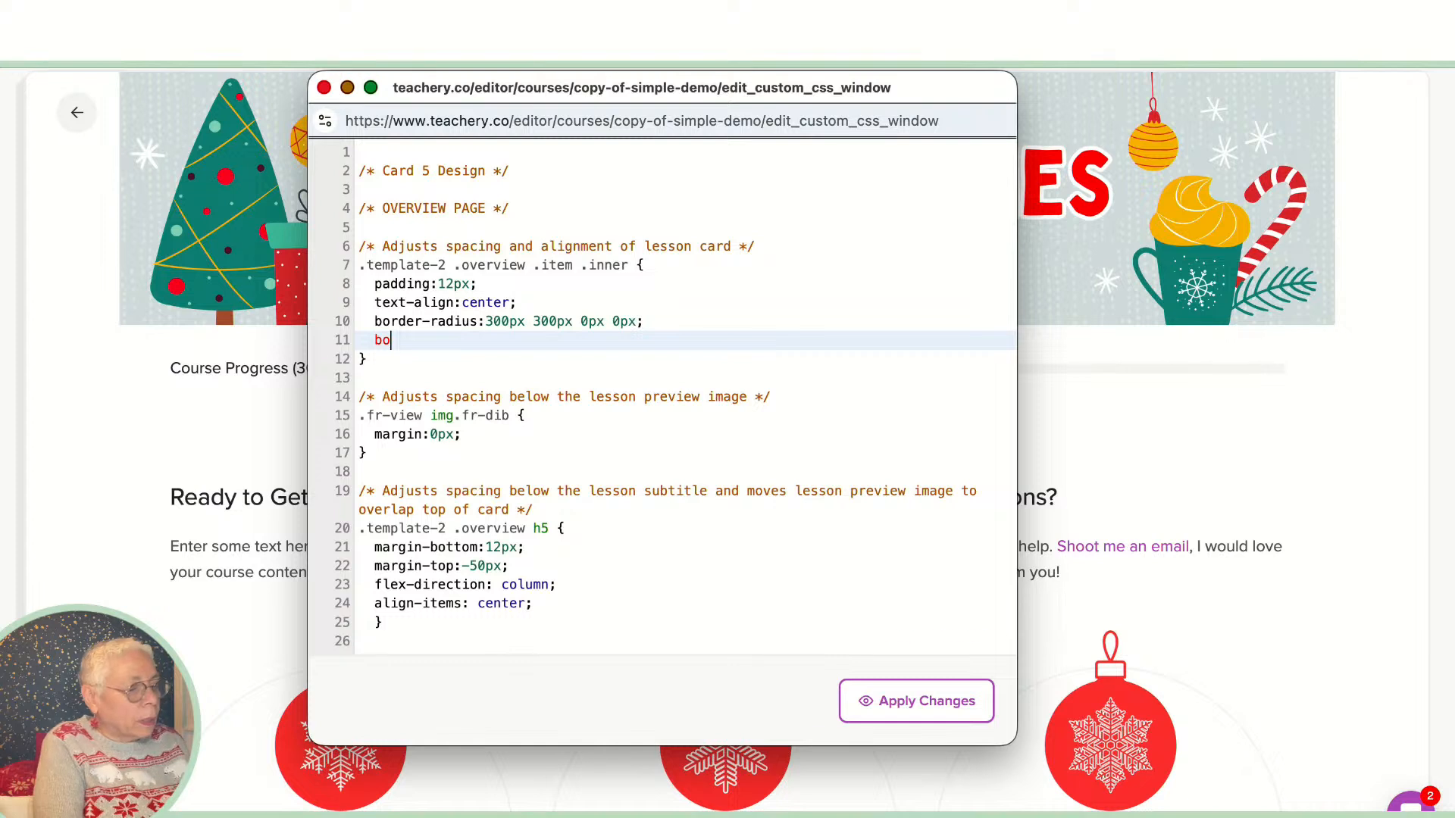
type("rder")
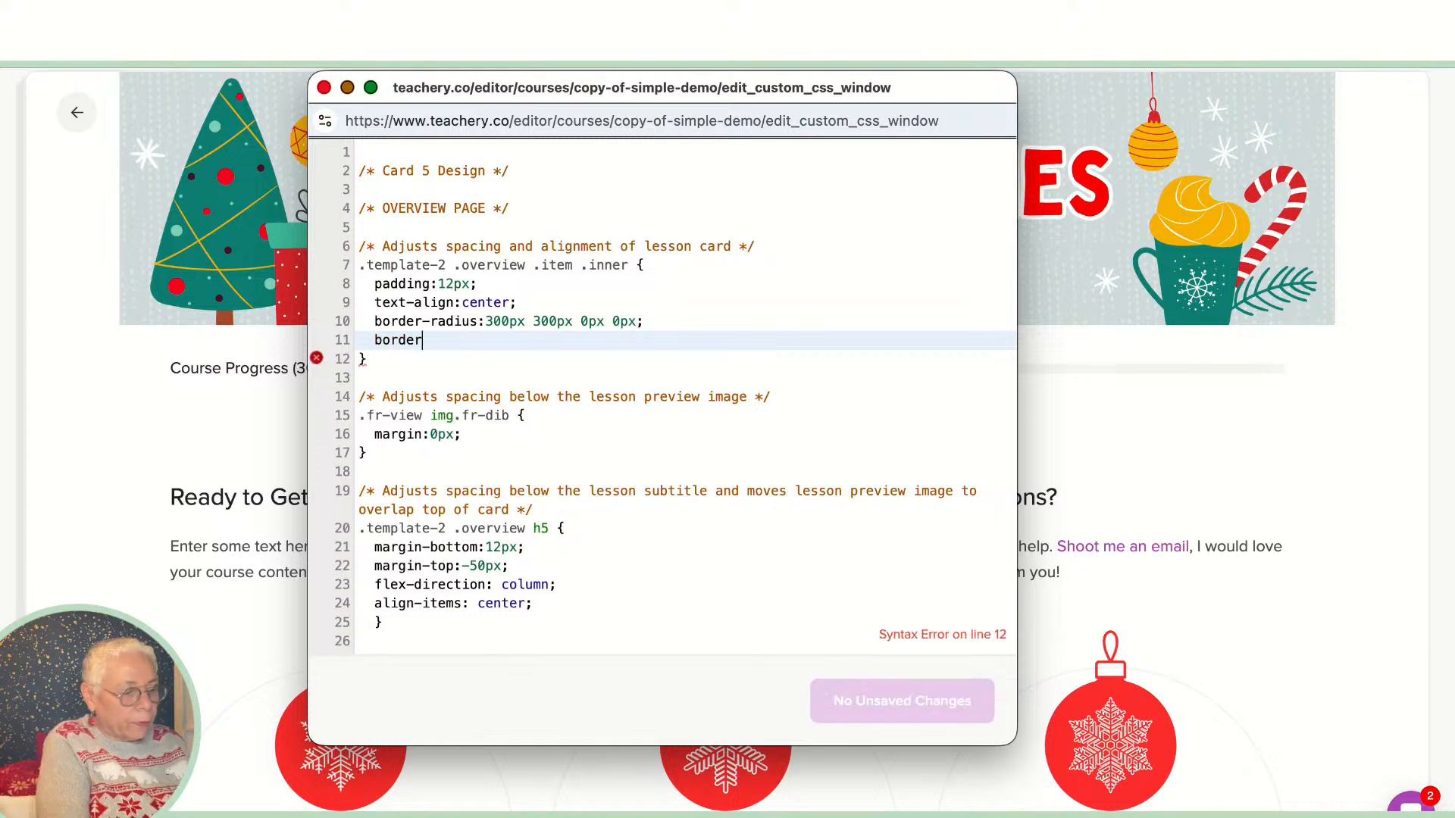
type("-col")
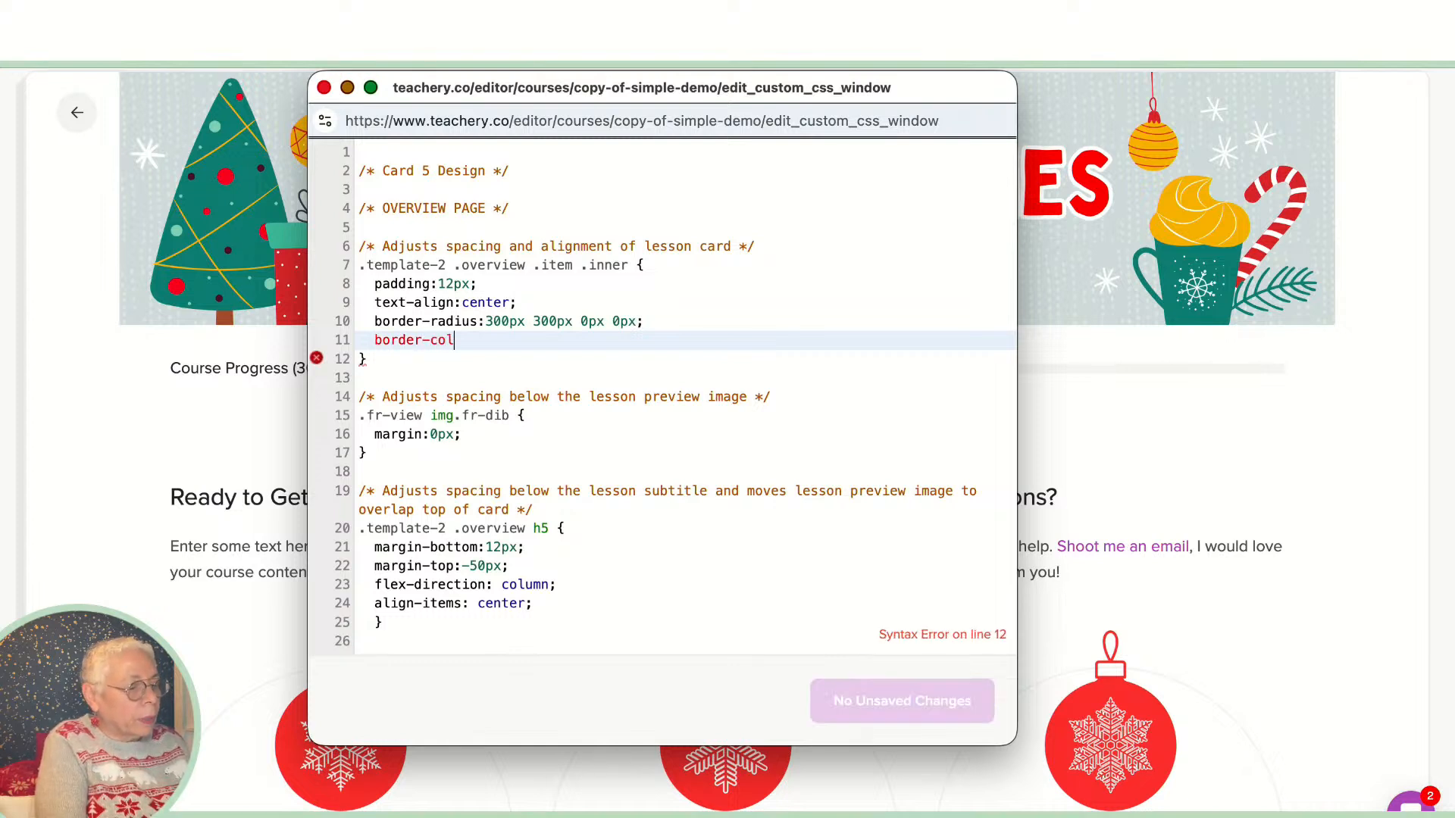
type("or:")
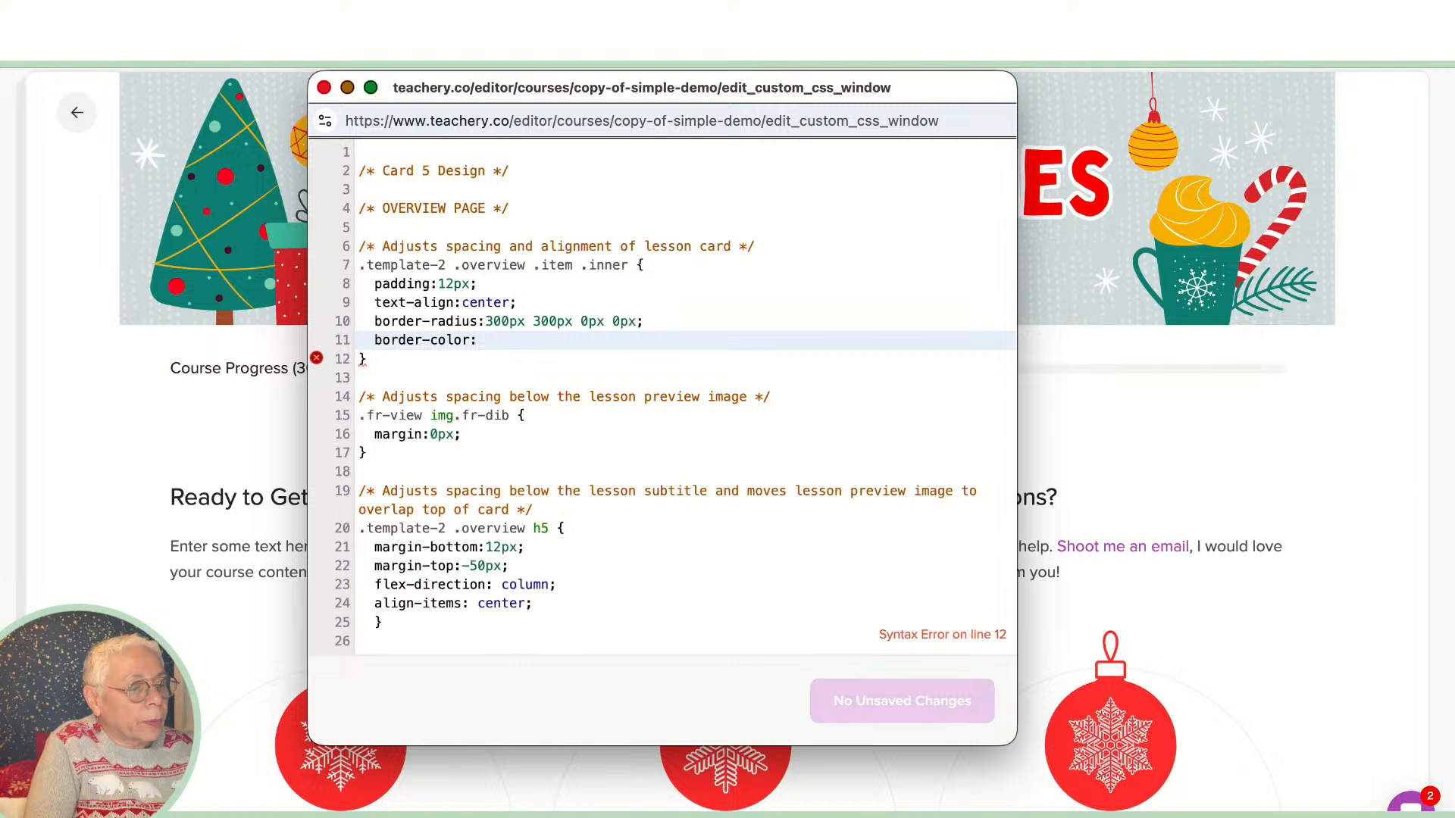
Step: Complete the lesson card's border-color declaration with the value #FE110E, including the hash sign and closing semicolon
left_click(954, 189)
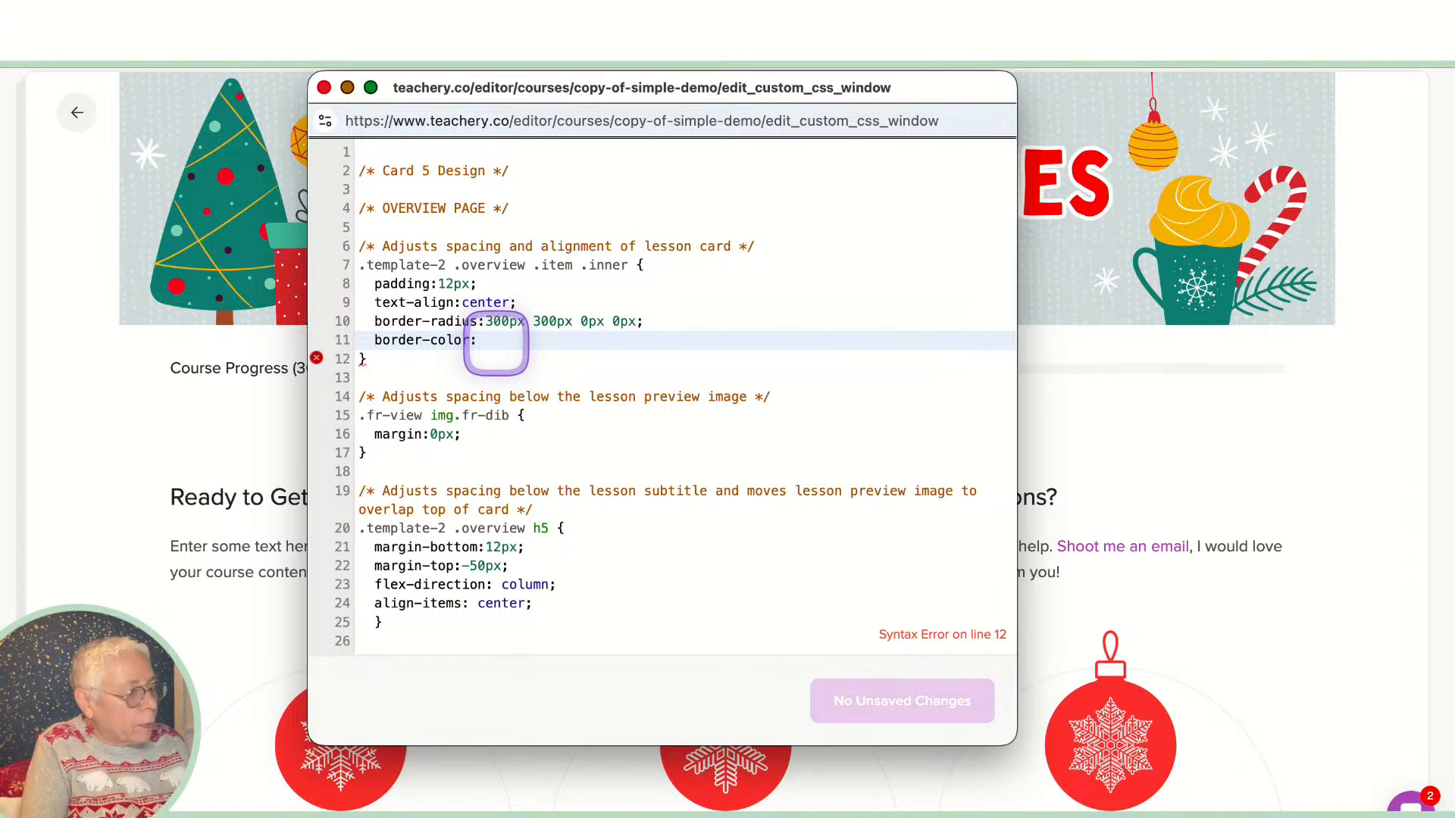
type("FE110E")
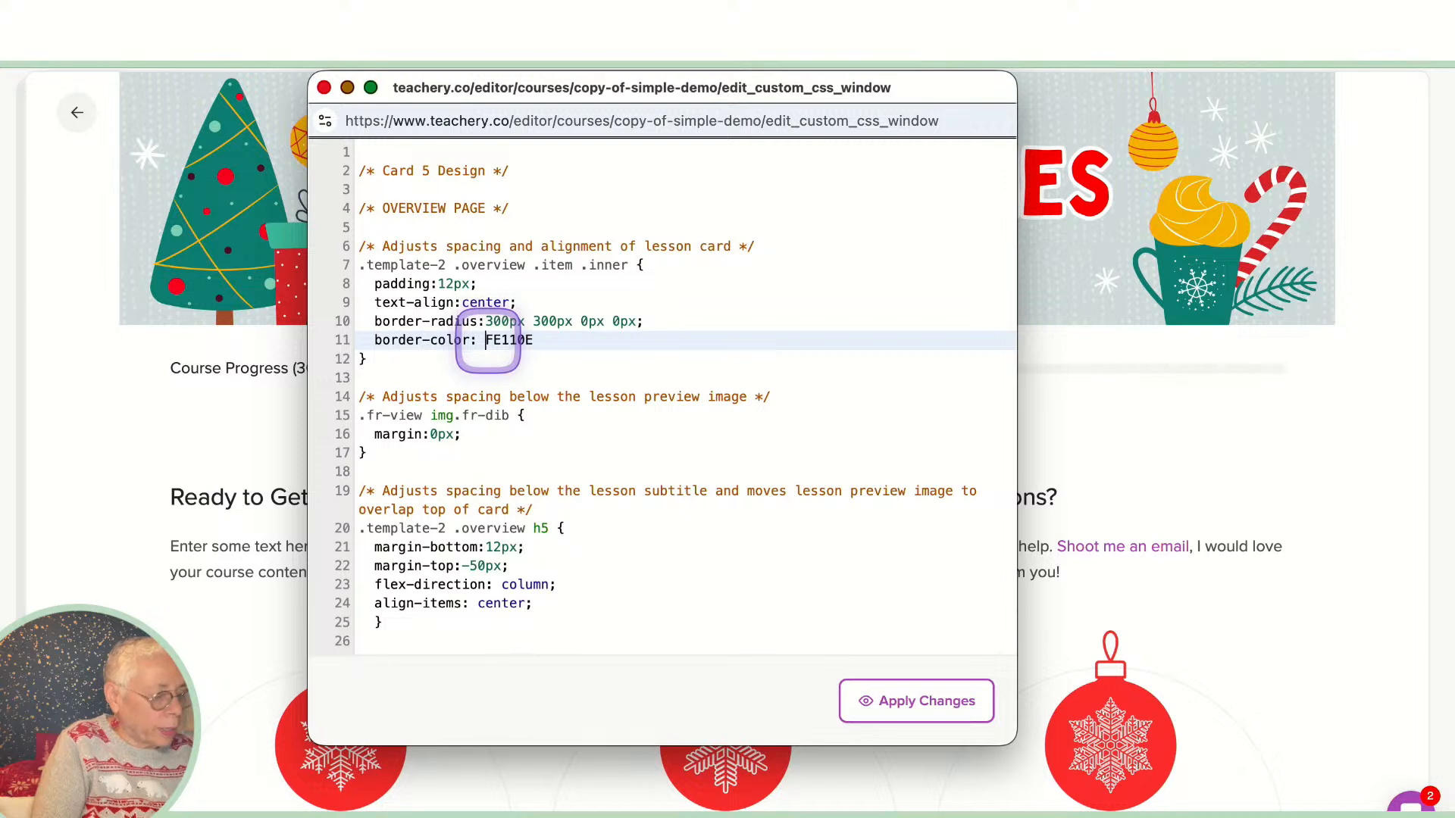
left_click(485, 340)
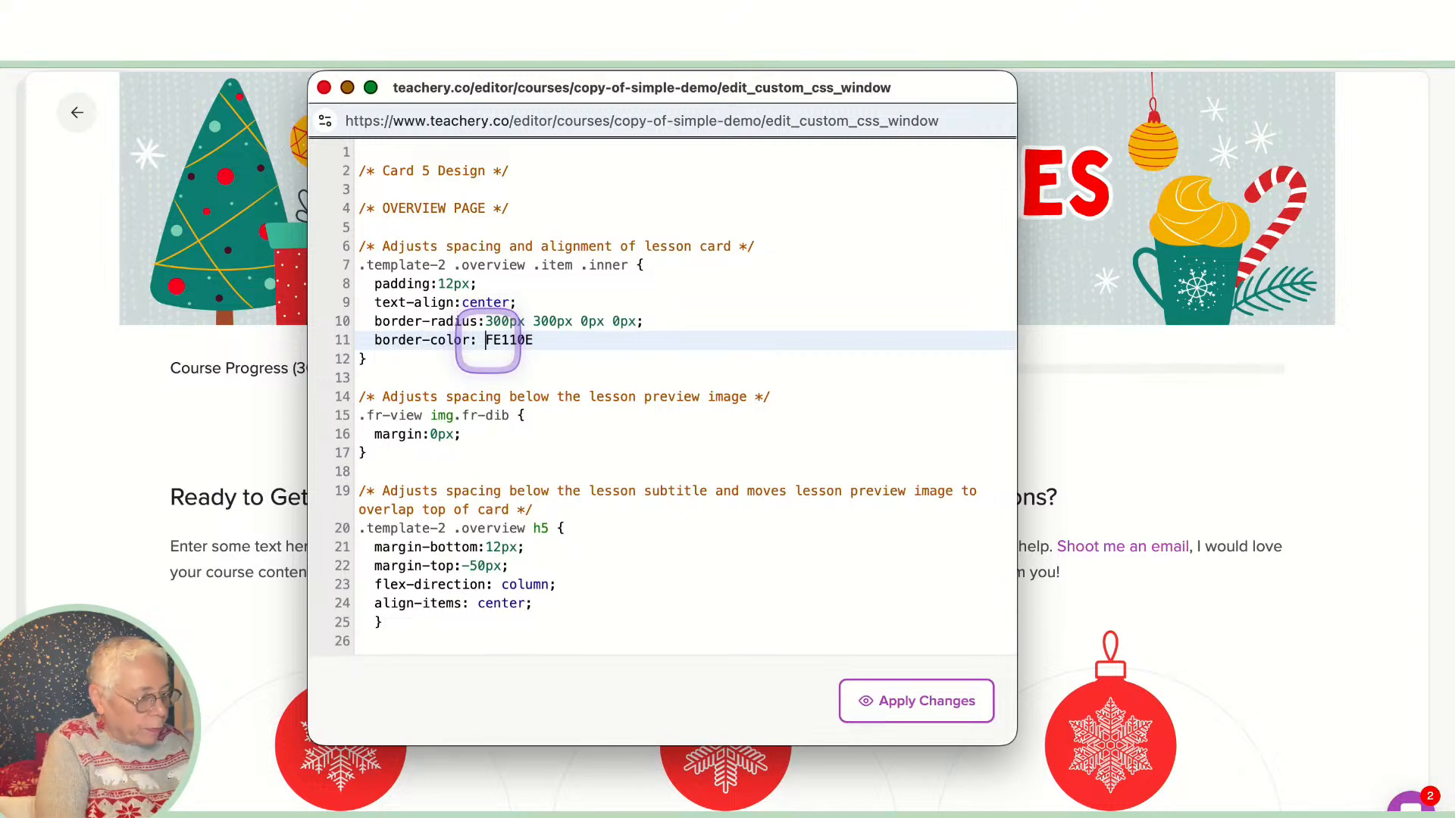
type("#")
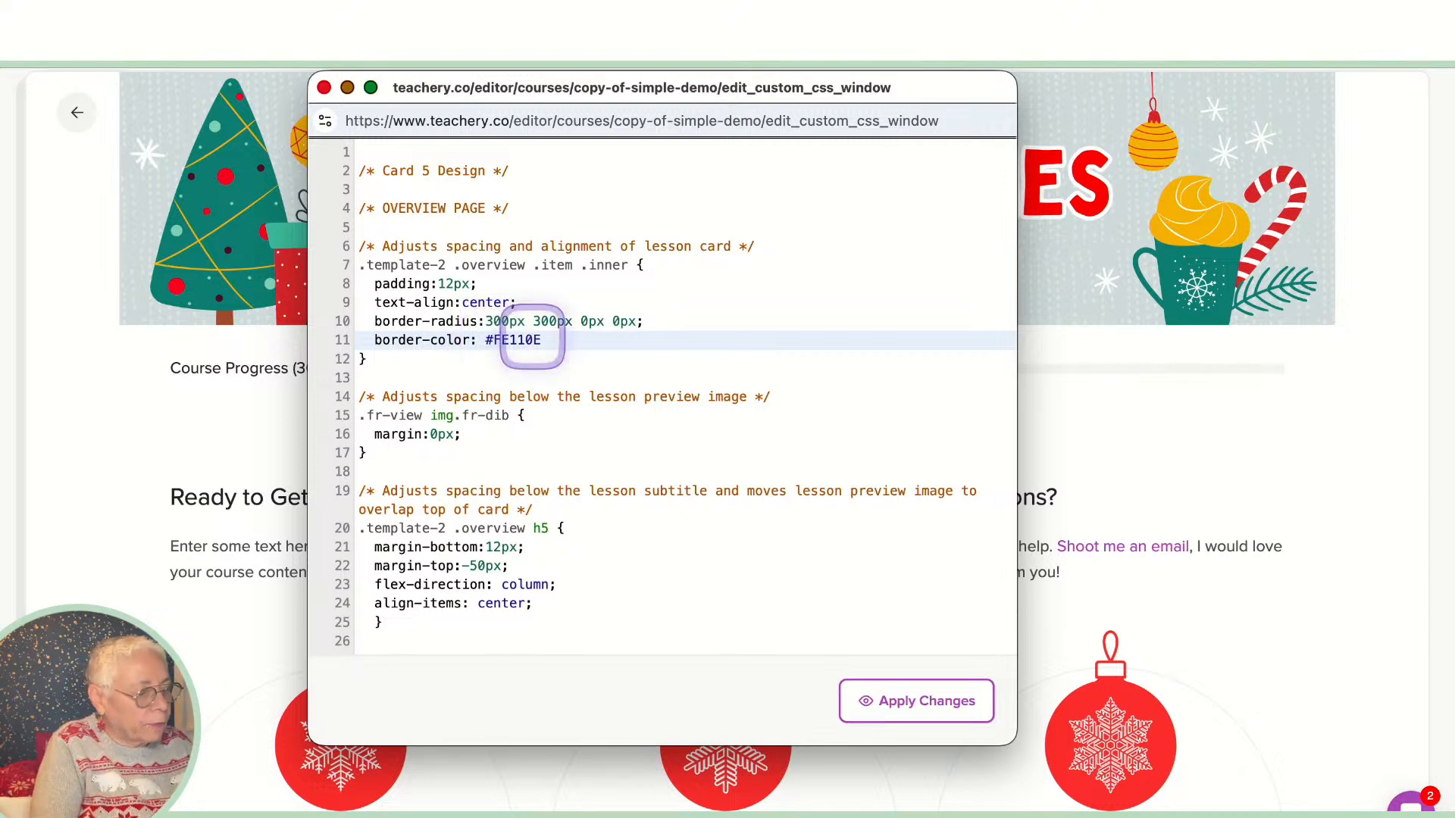
left_click(542, 341)
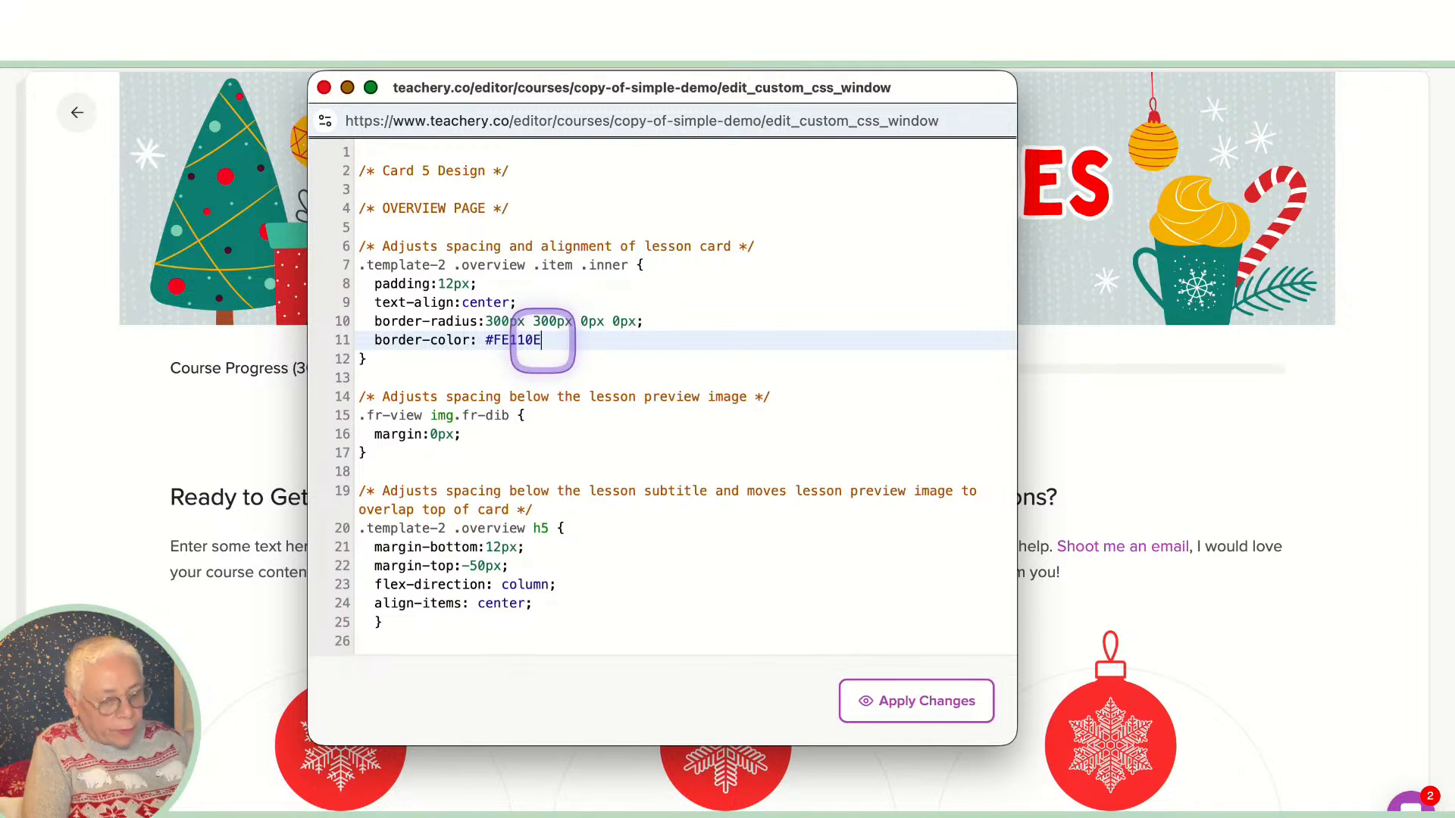
type(";")
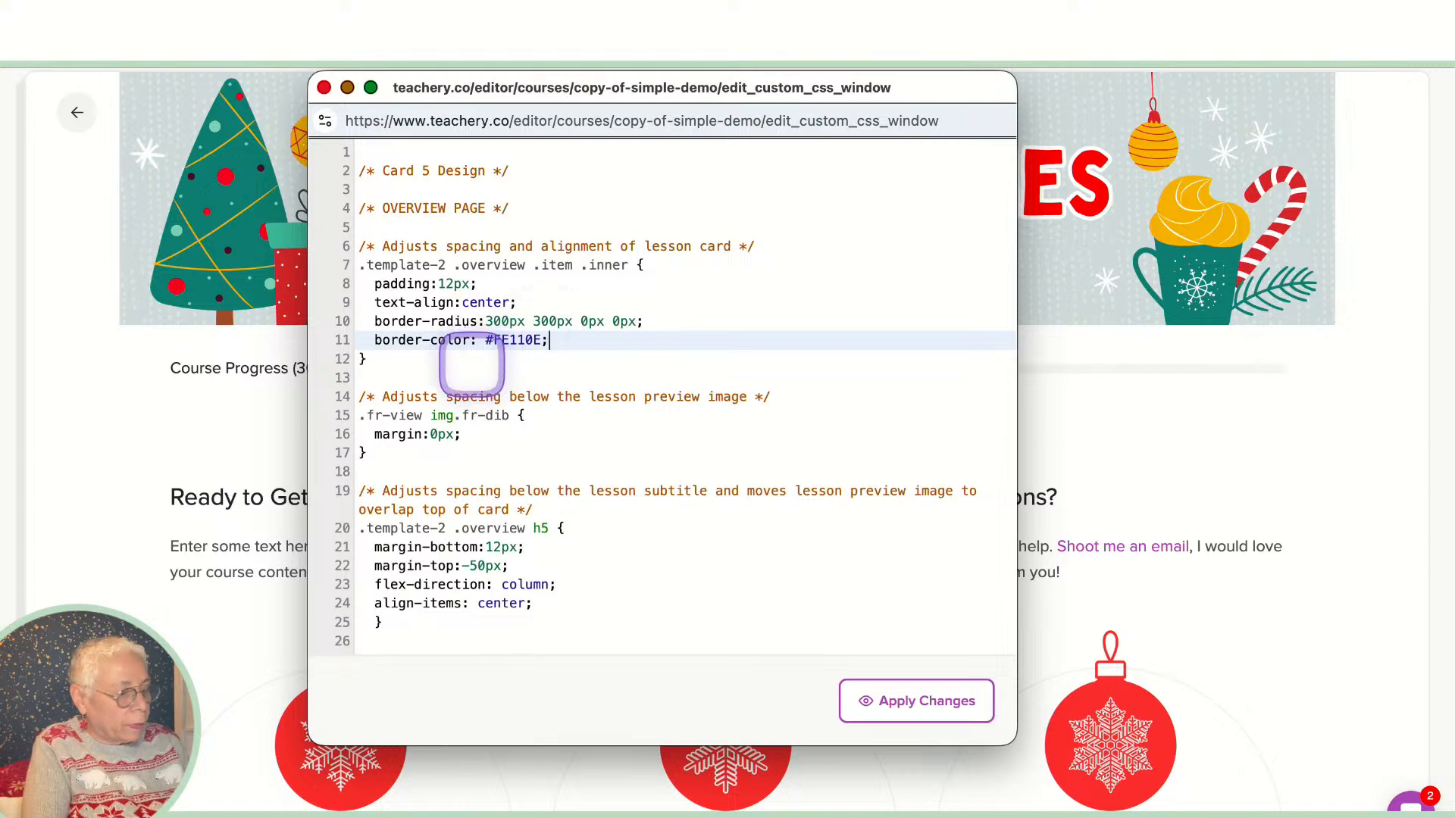
Step: Shift the code window aside, remove the semicolon ending the border-color line, and put it back
left_click_drag(666, 87, 534, 93)
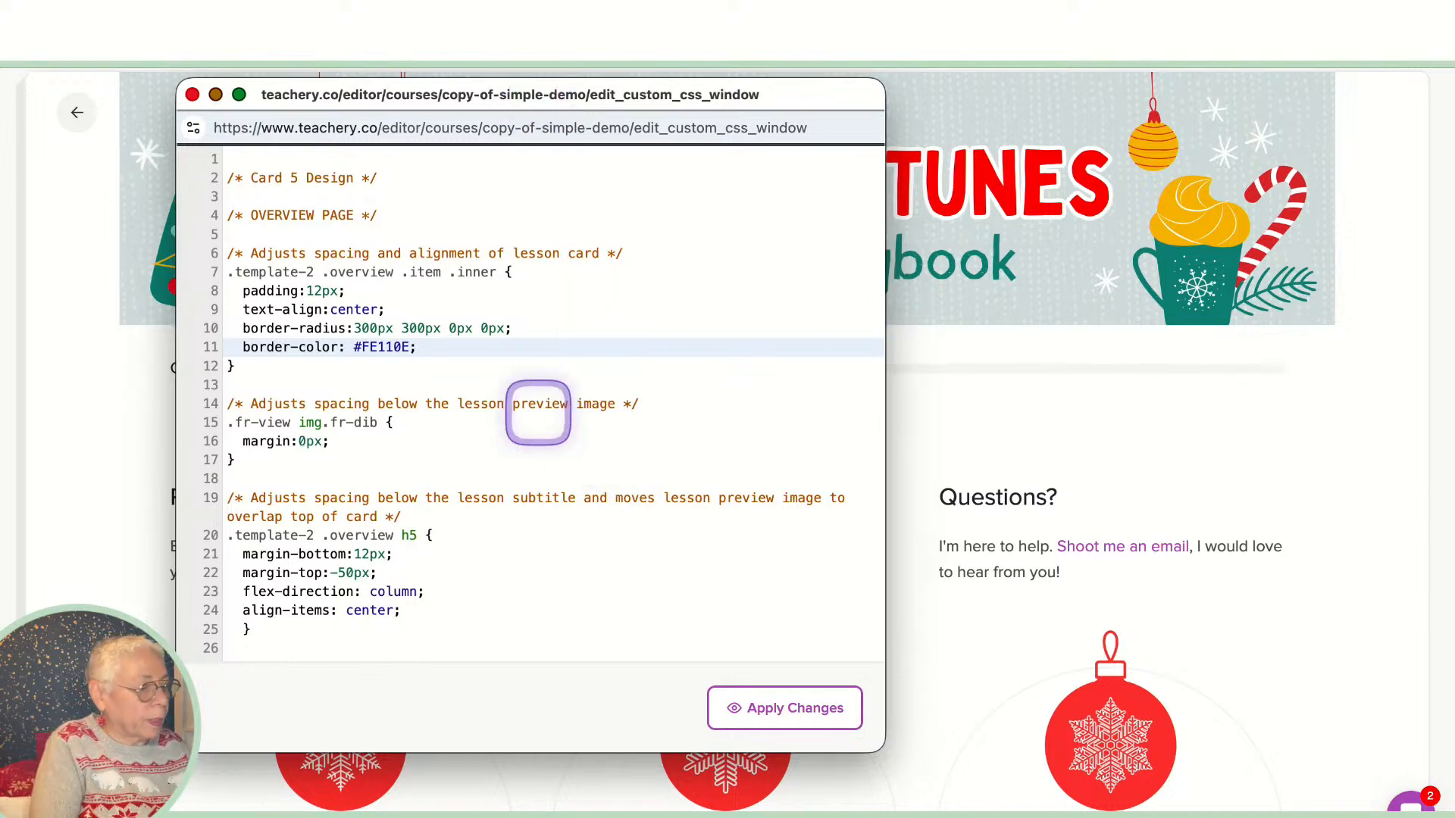
left_click(418, 347)
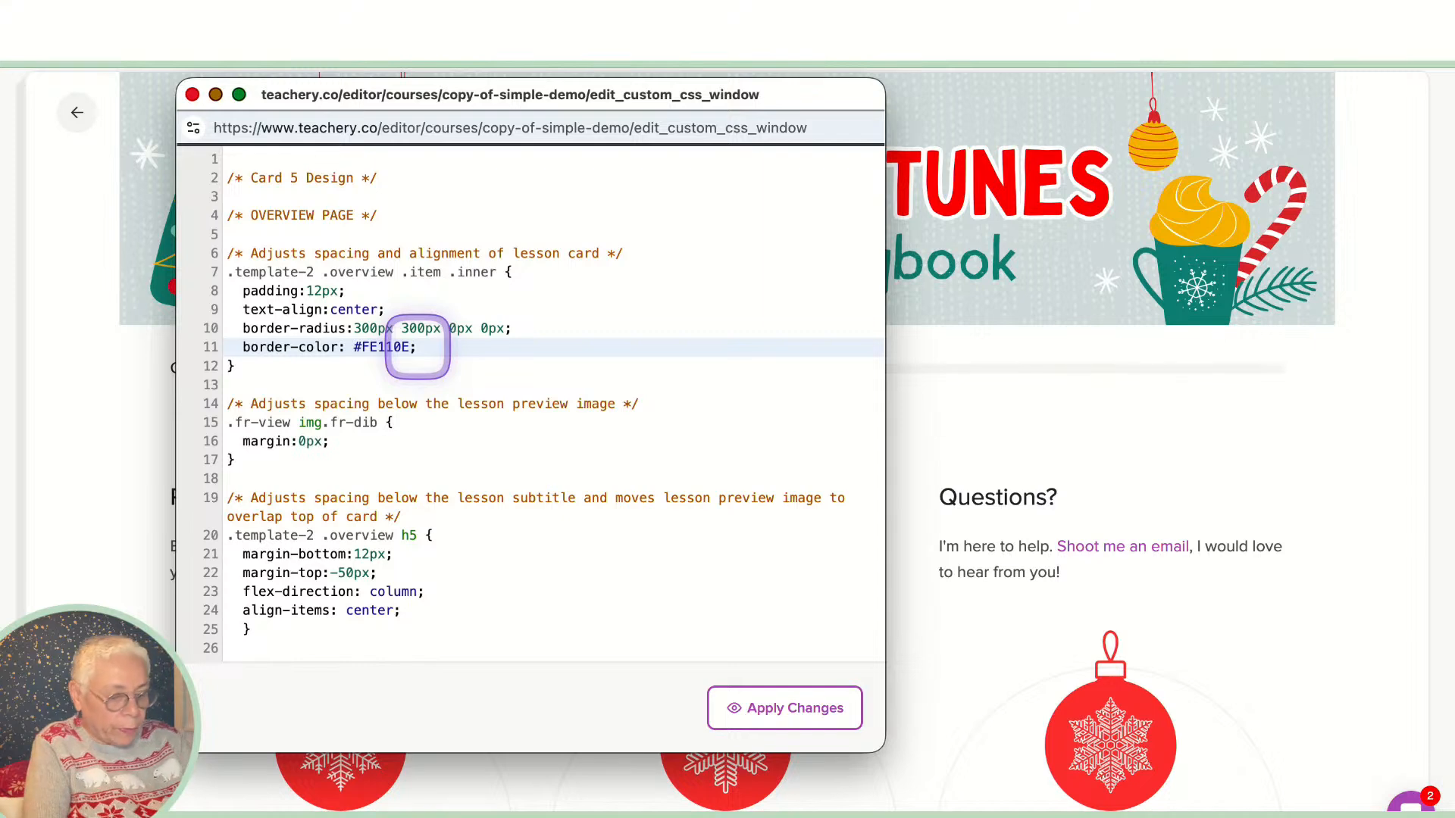
key("BackSpace")
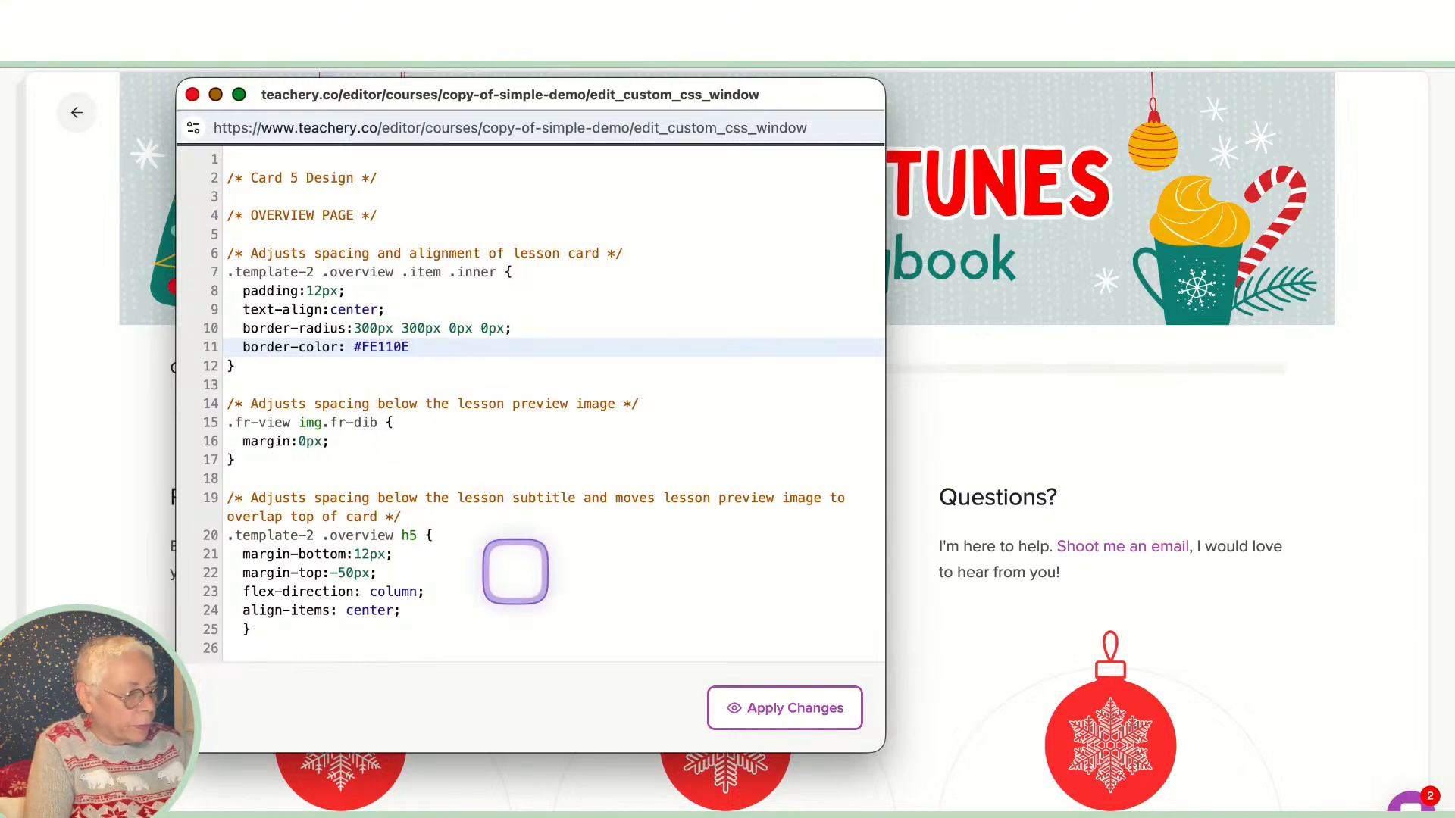
scroll(513, 571, "down", 10)
scroll(515, 572, "up", 8)
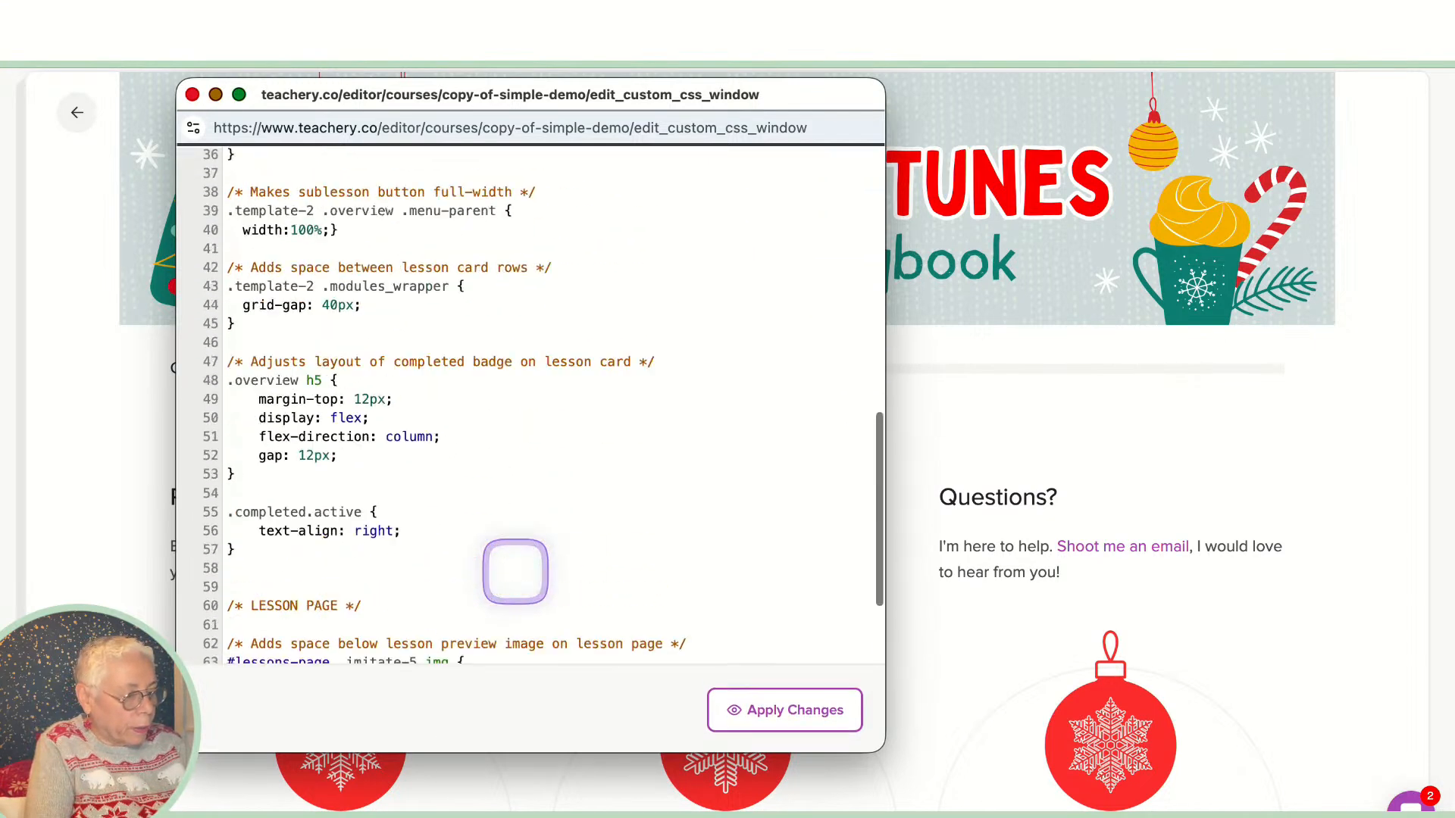
scroll(543, 400, "up", 3)
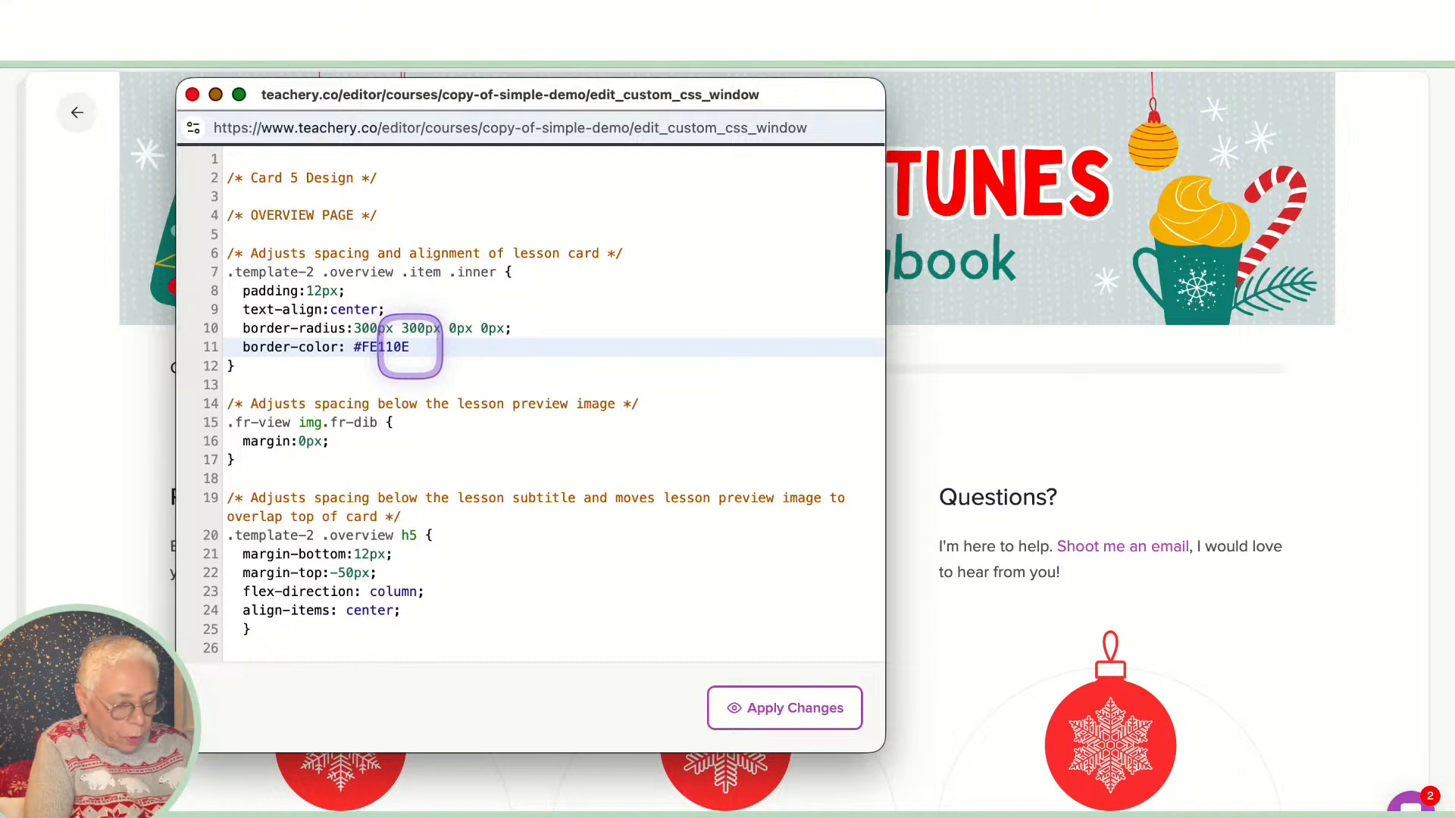
type(";")
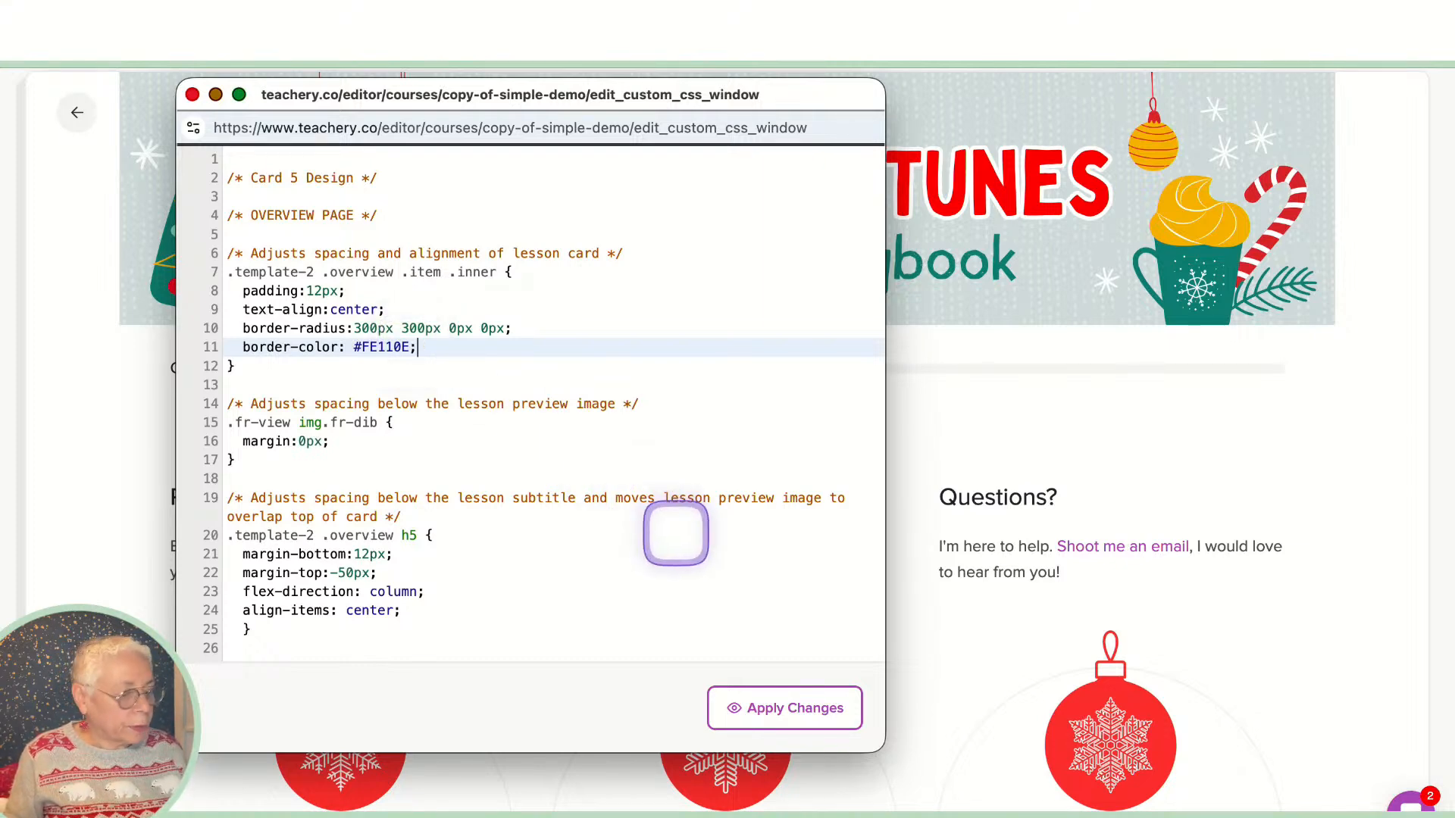
Step: Apply the border-color change, check the lesson card outlines in the overview preview, and publish the change
left_click(771, 707)
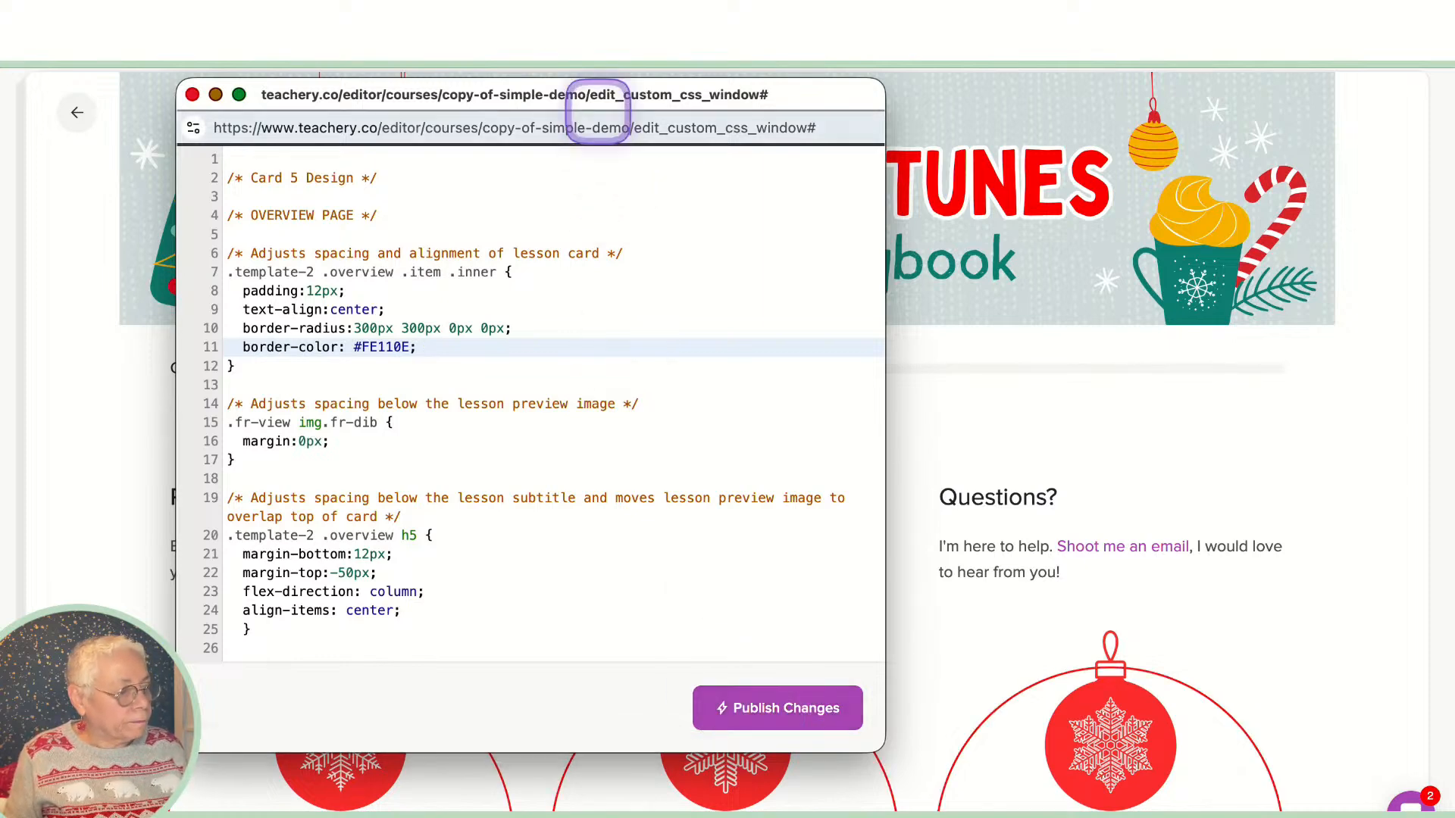
left_click_drag(599, 93, 543, 0)
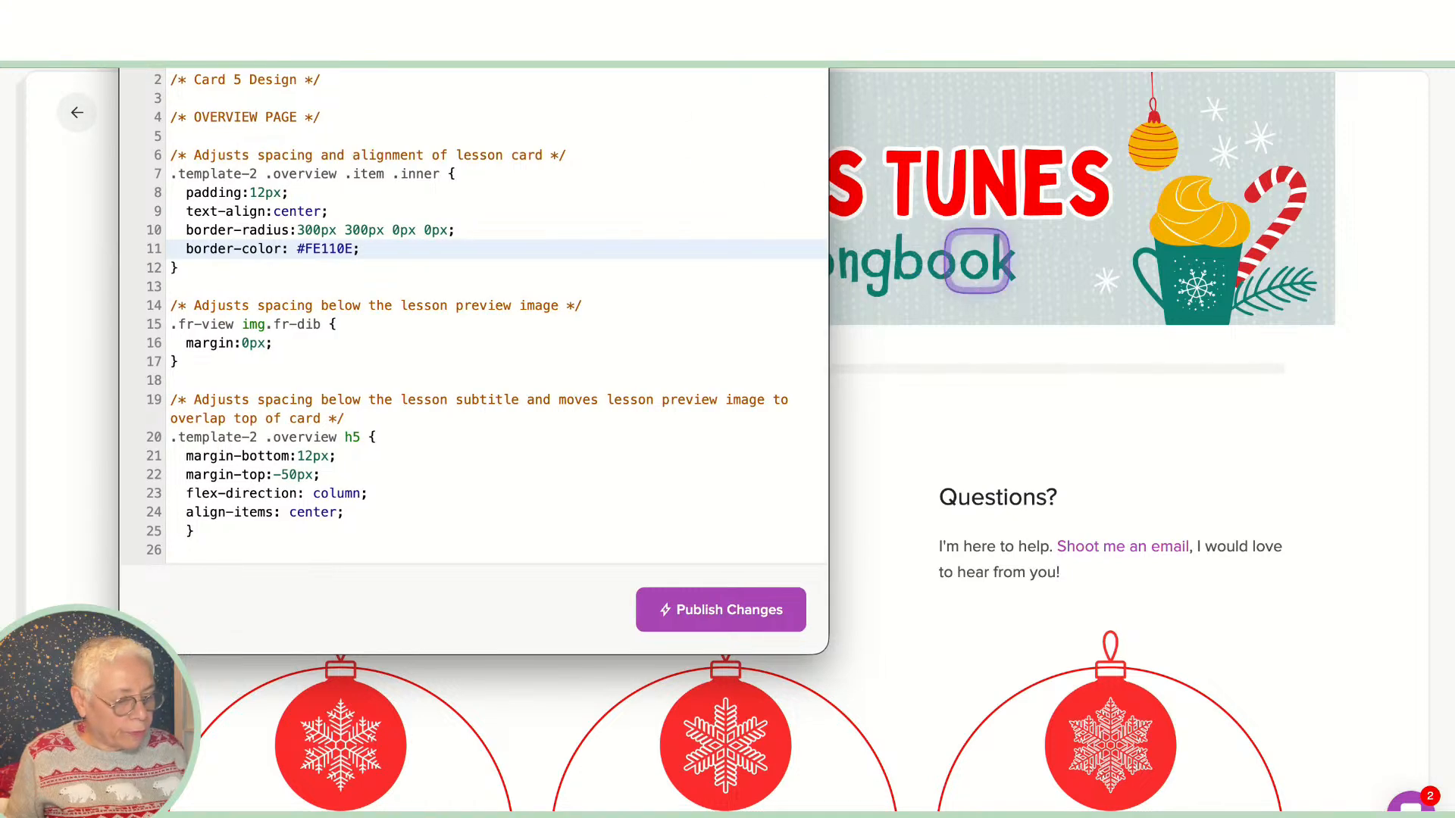
scroll(1094, 419, "down", 3)
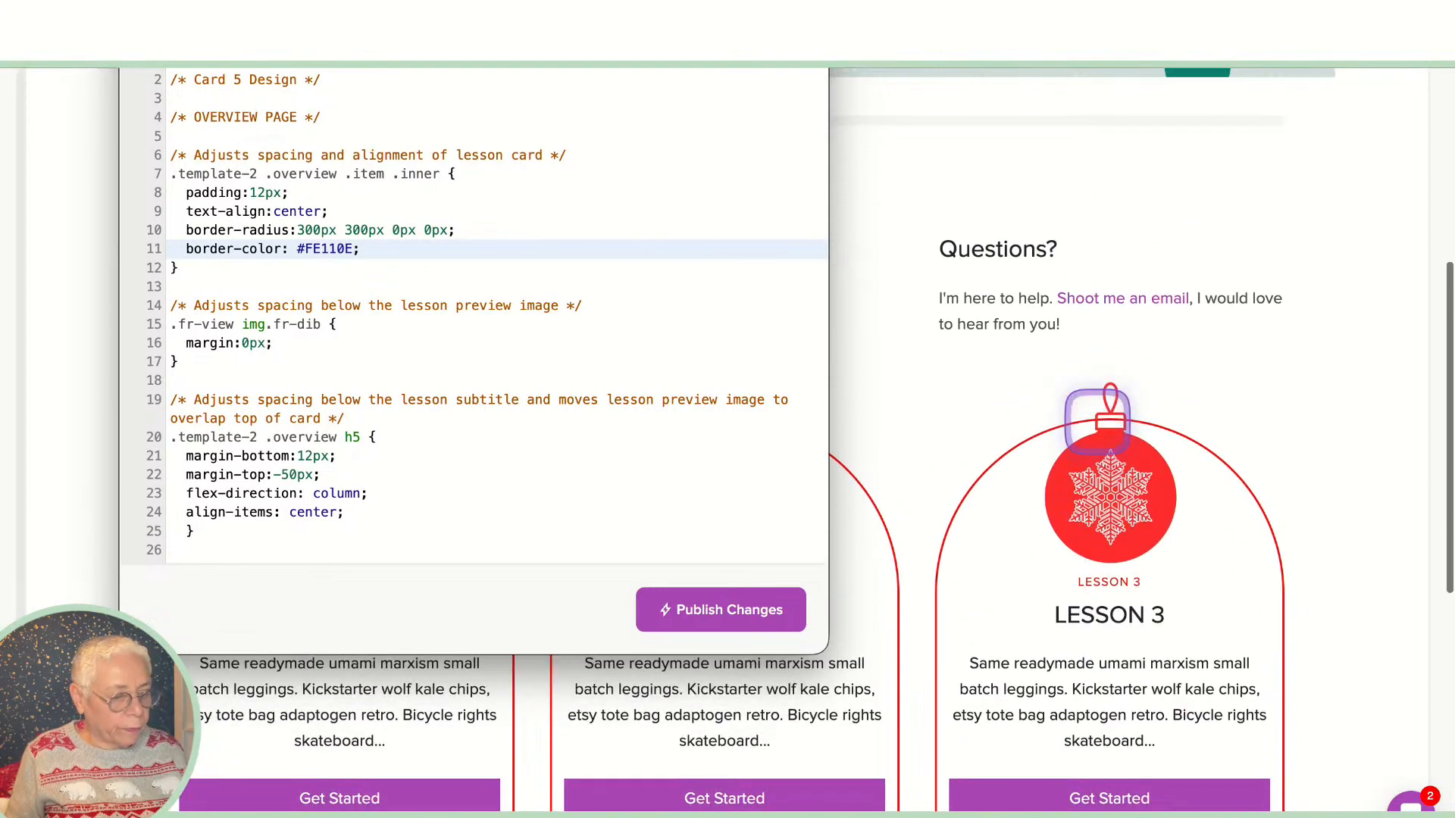
scroll(1098, 419, "down", 1)
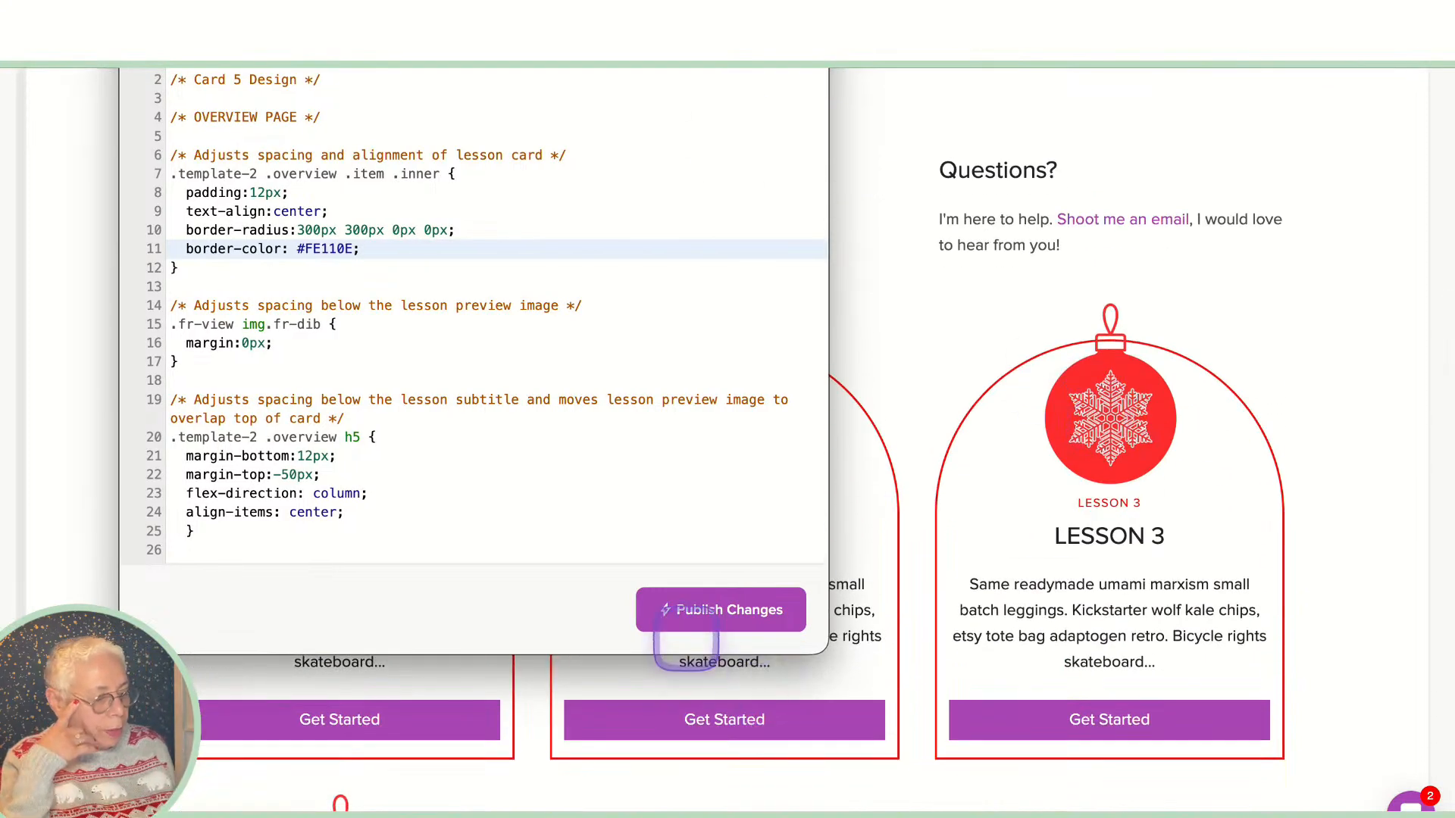
left_click(691, 610)
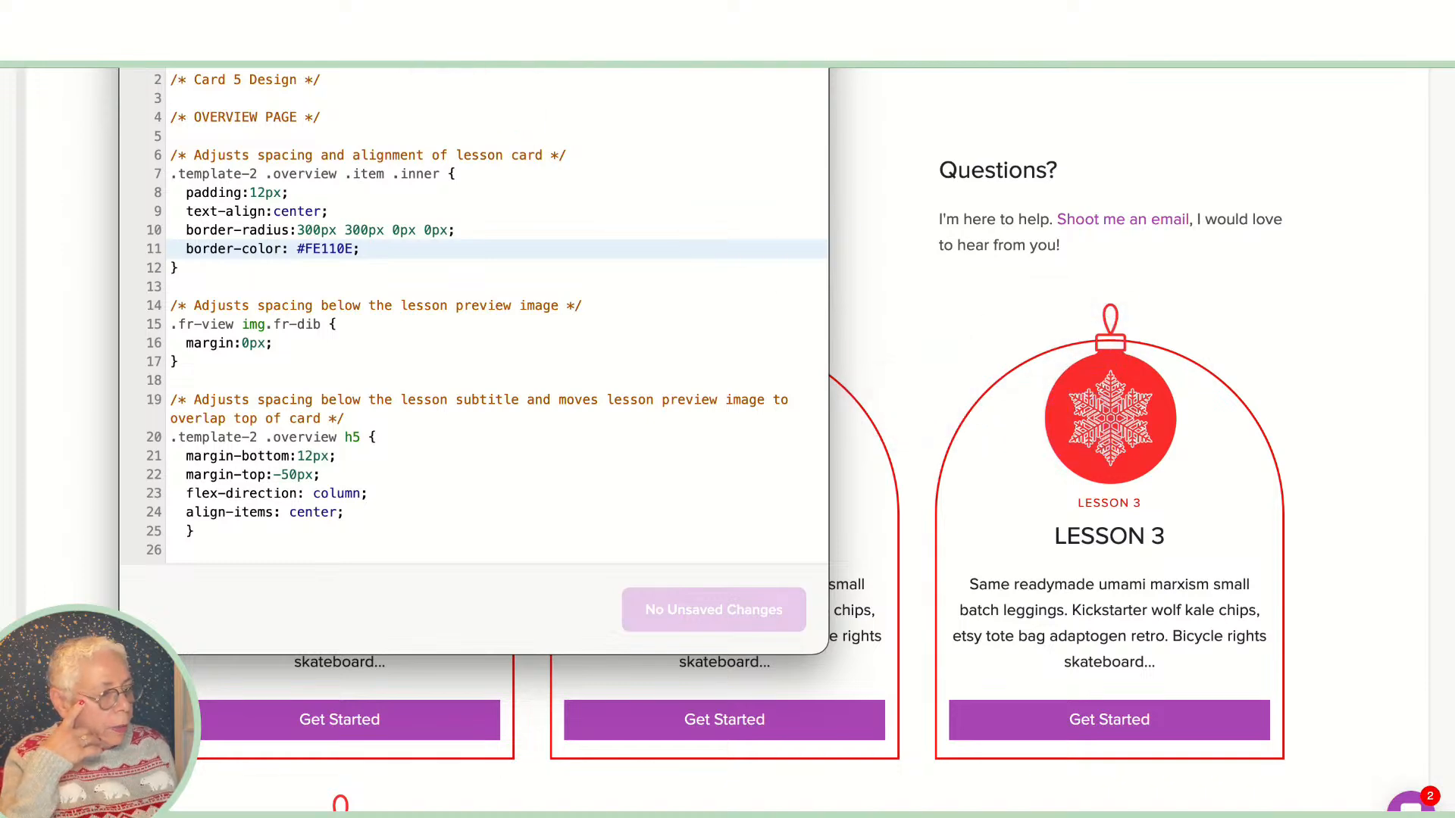
Step: Bring the code window fully into view and set margin-top to -75px in the .template-2 .overview h5 rule
left_click_drag(437, 2, 635, 172)
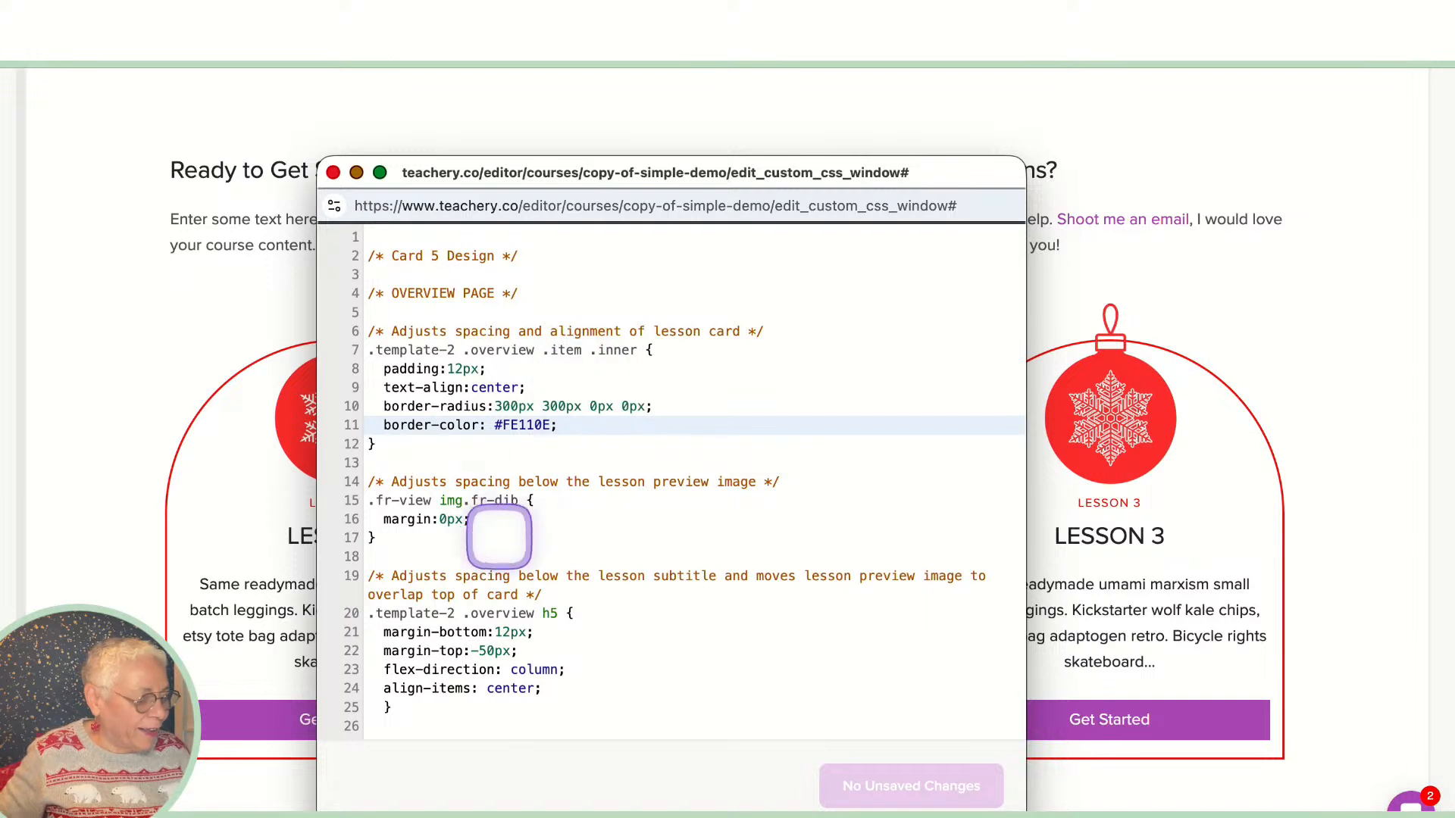
scroll(478, 572, "down", 5)
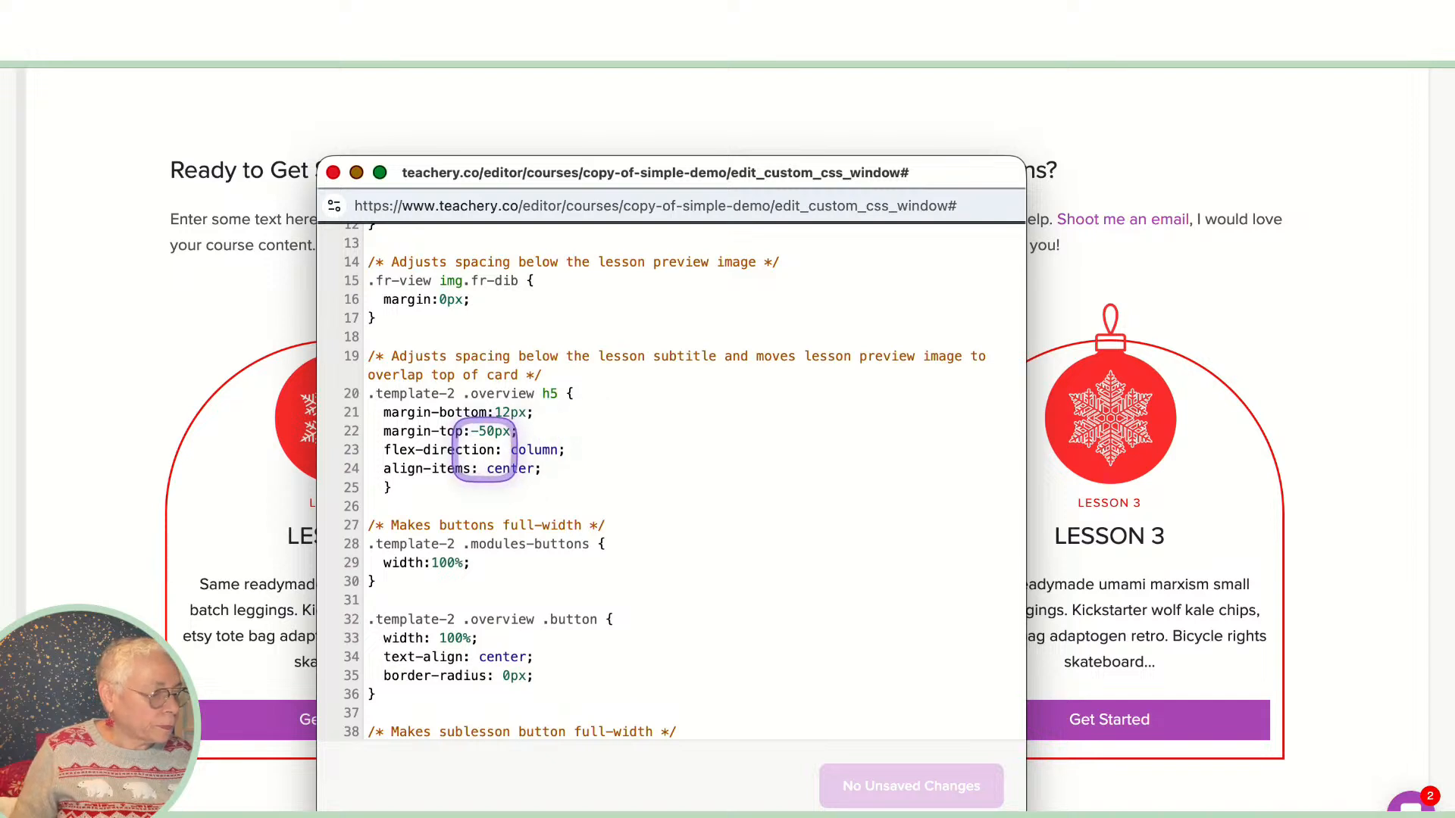
left_click(500, 430)
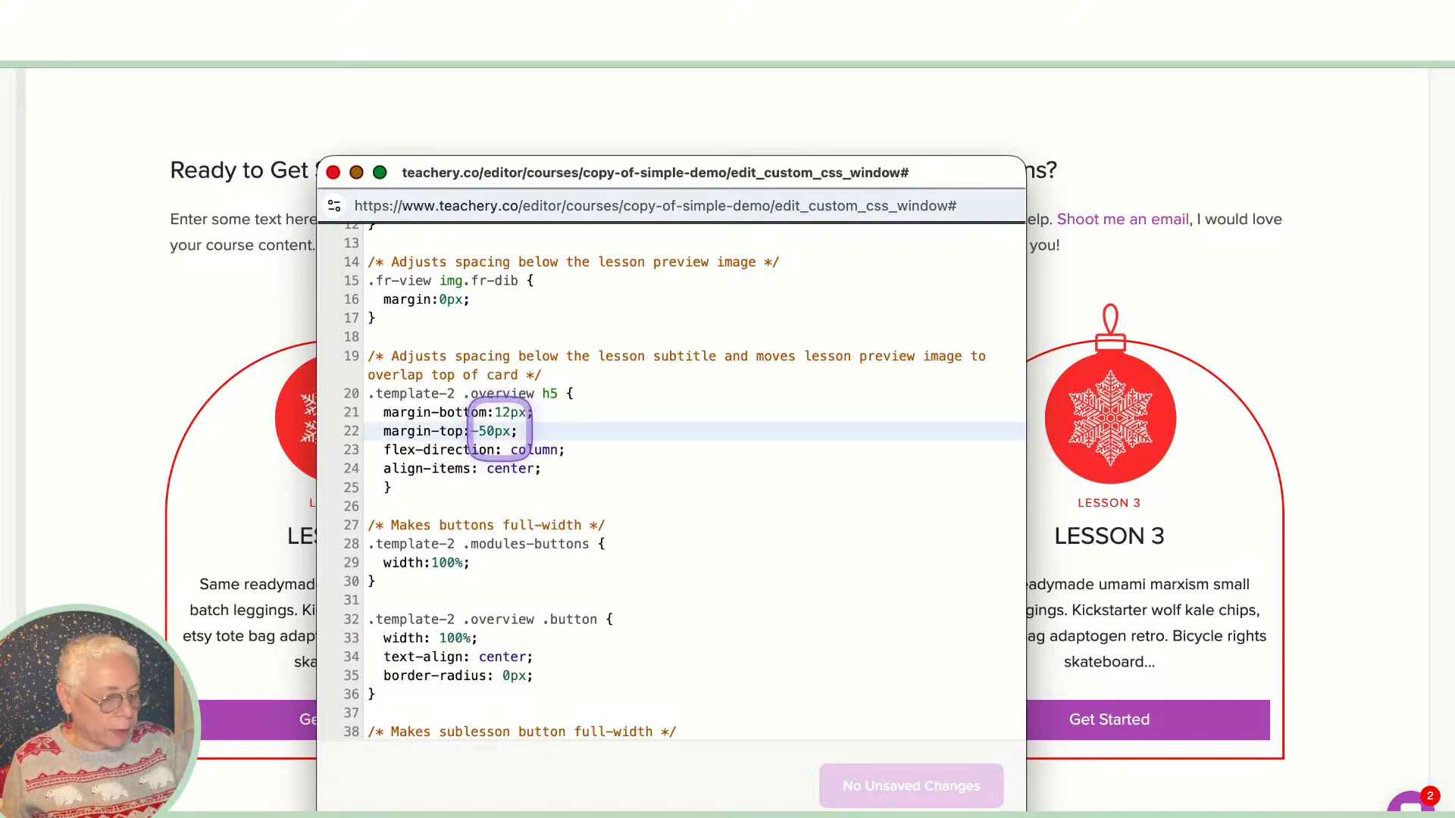
key("BackSpace")
key("BackSpace")
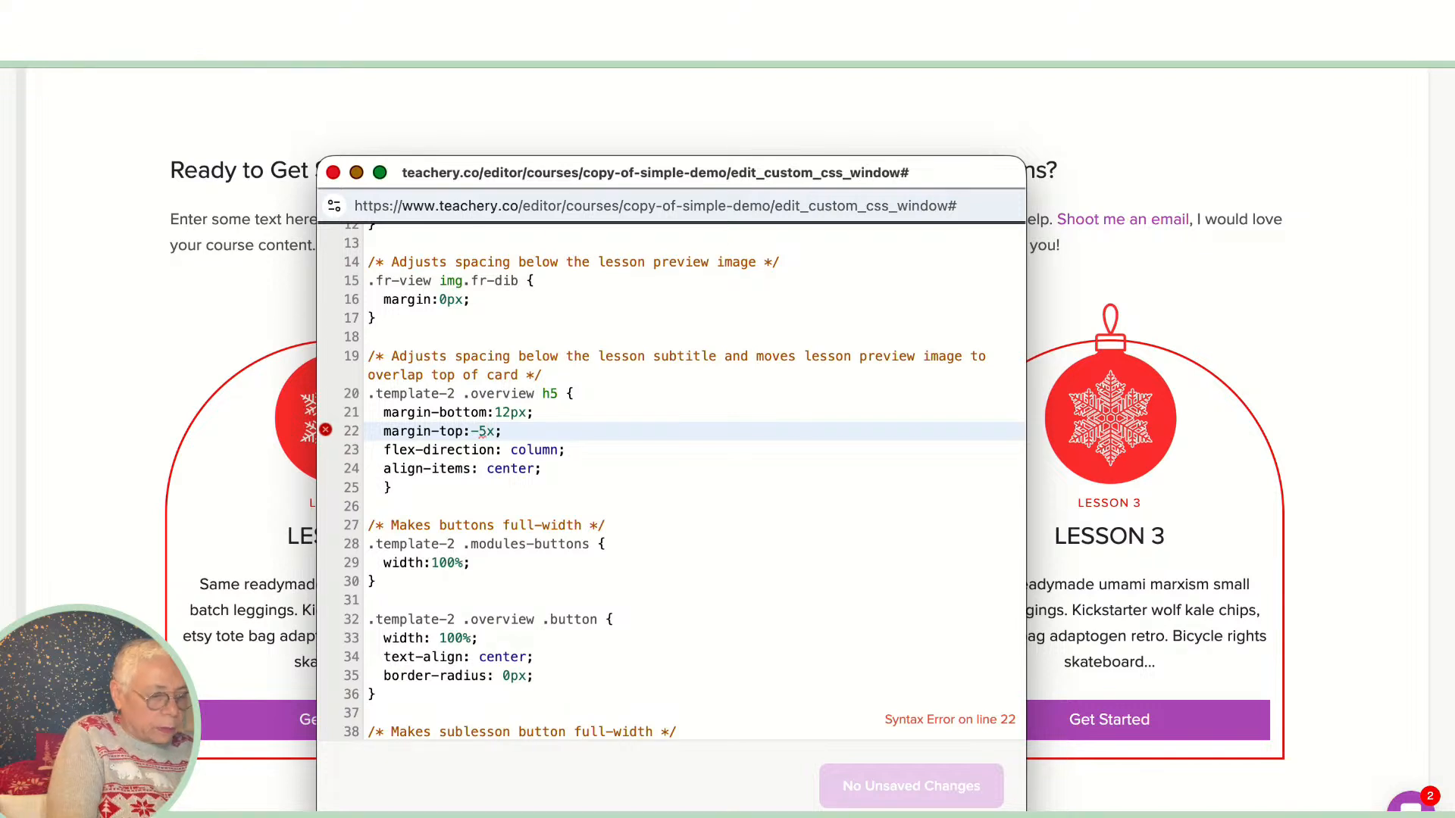
key("BackSpace")
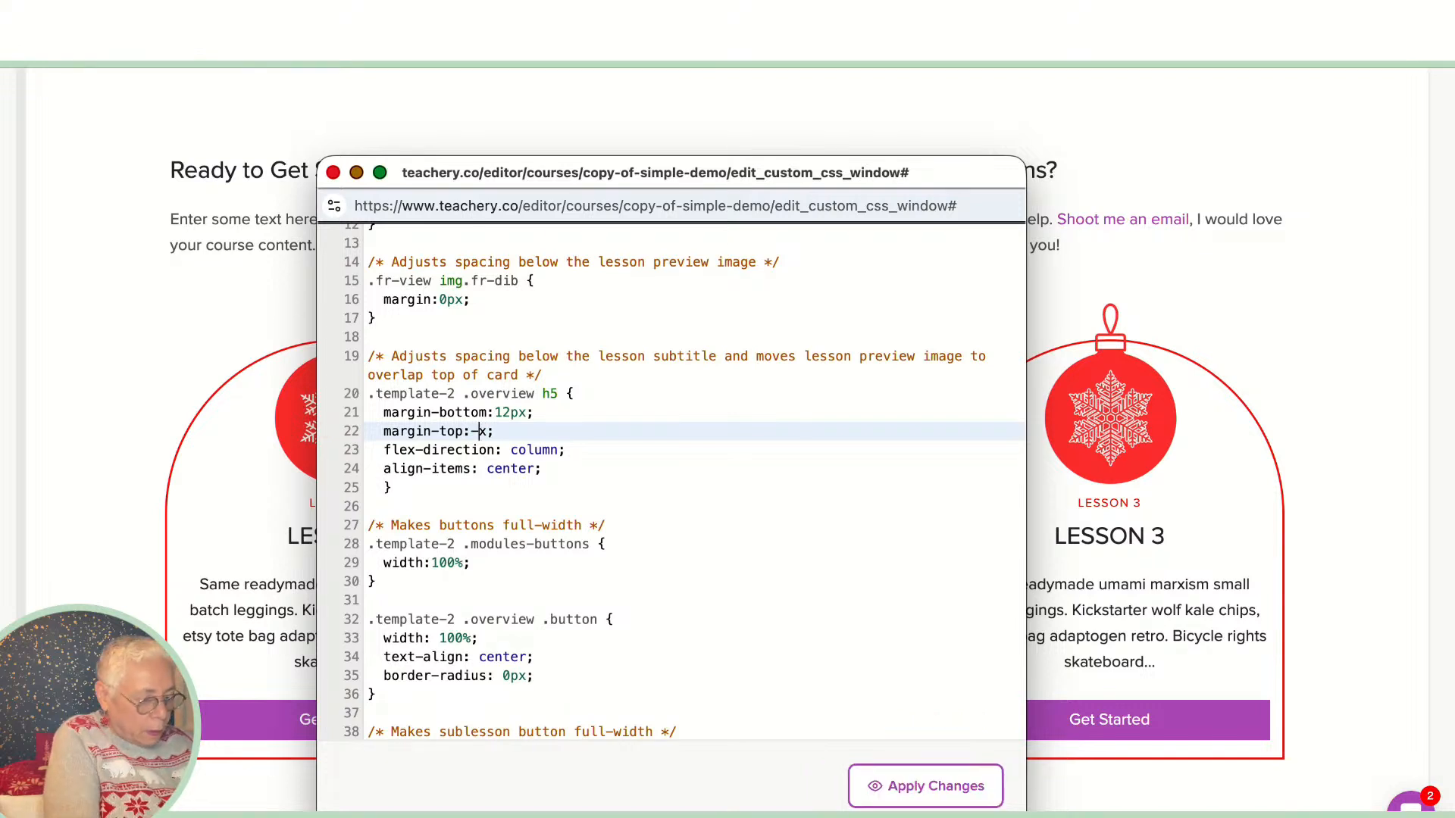
type("75")
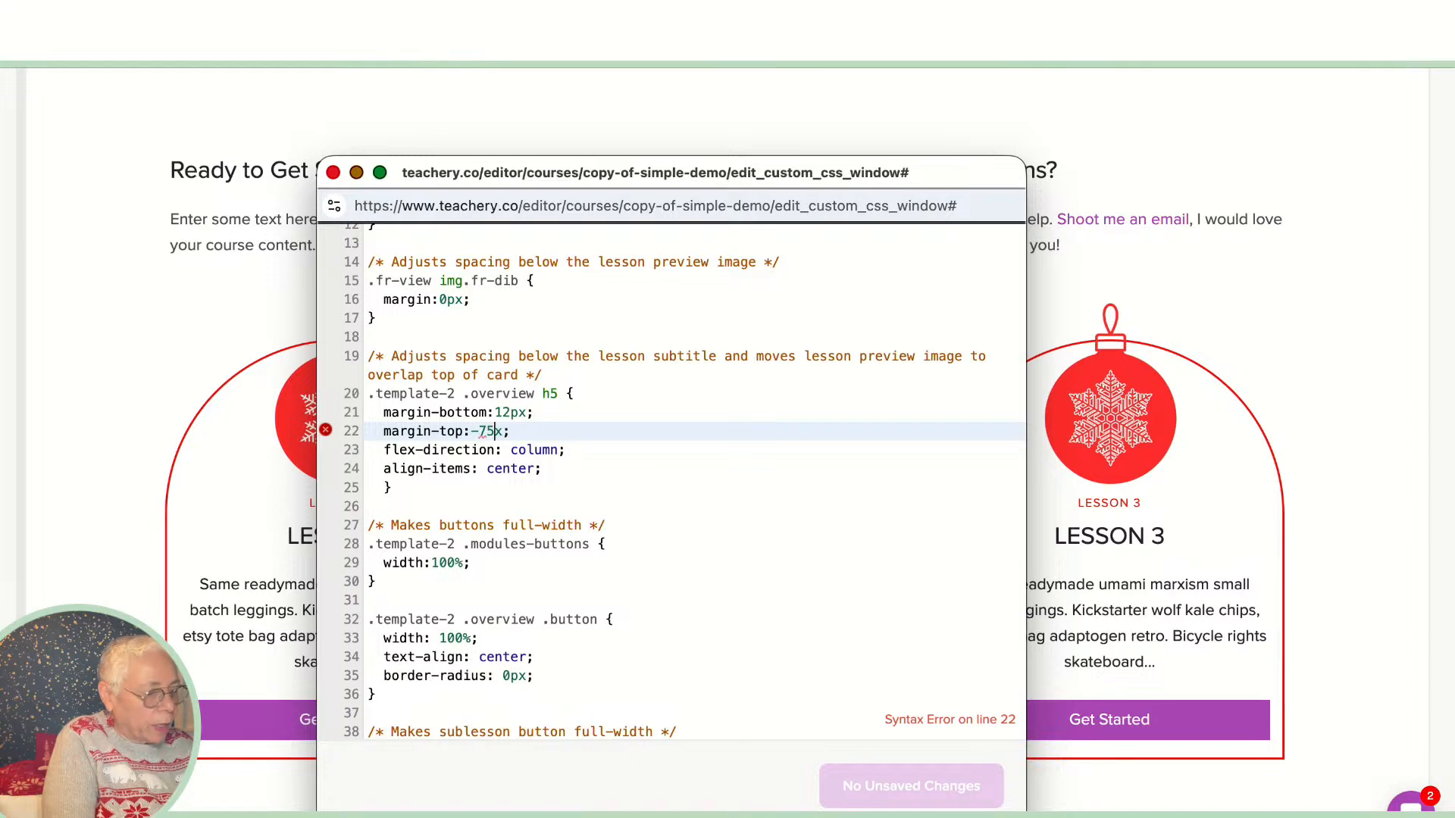
type("p")
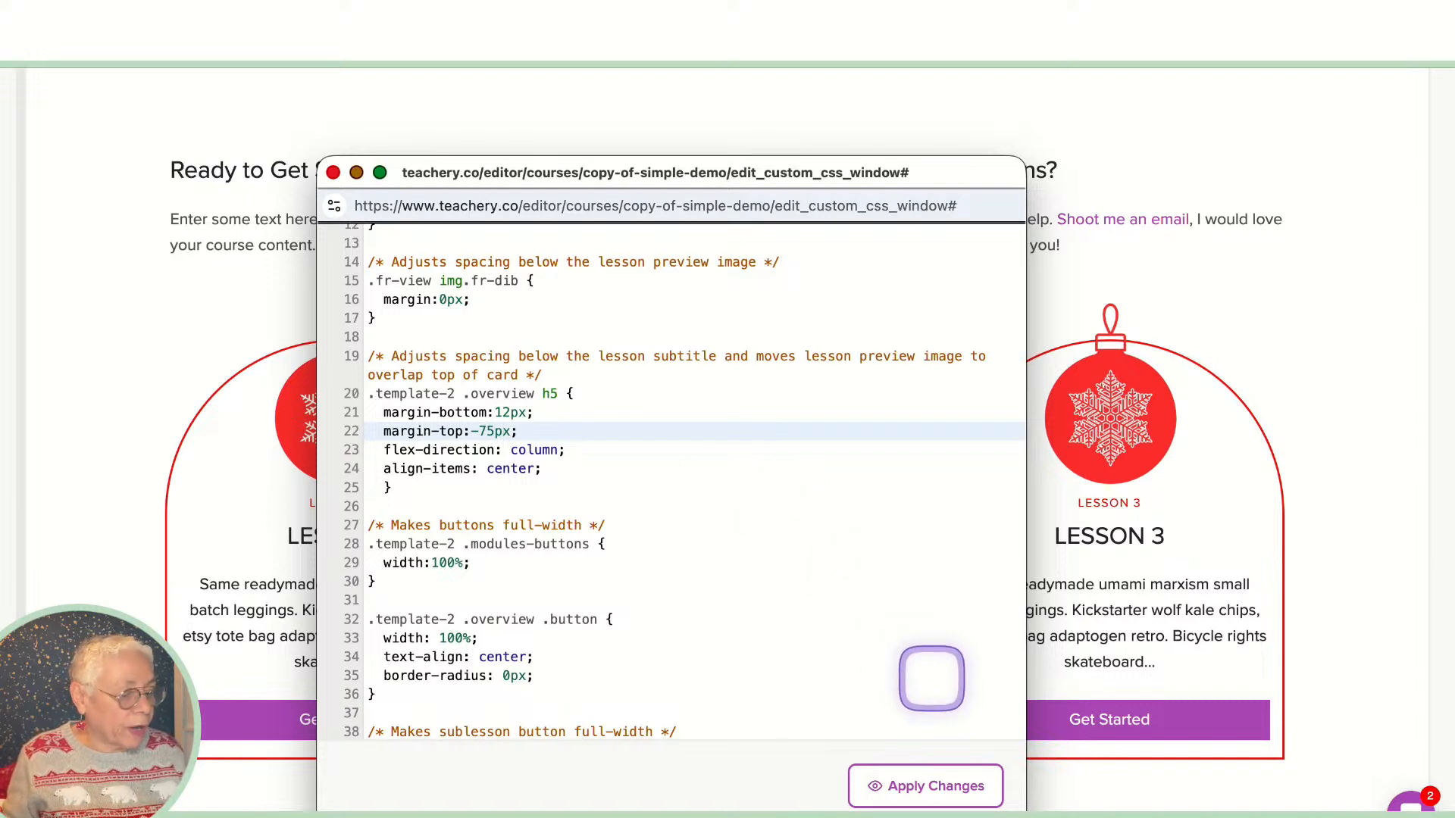
Step: Apply and publish the lesson subtitle margin change, and close the custom CSS code window
left_click(929, 781)
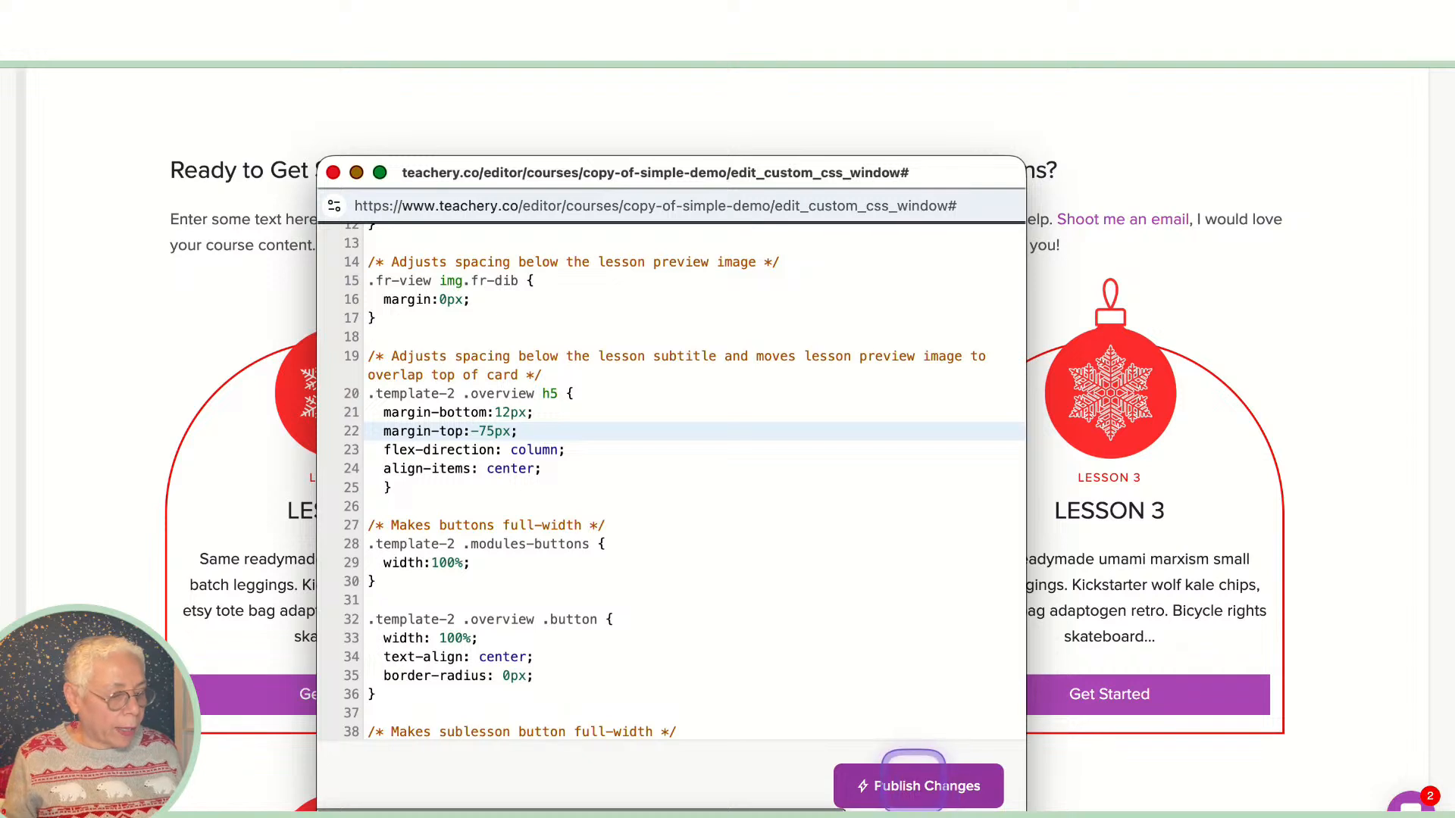
left_click(913, 785)
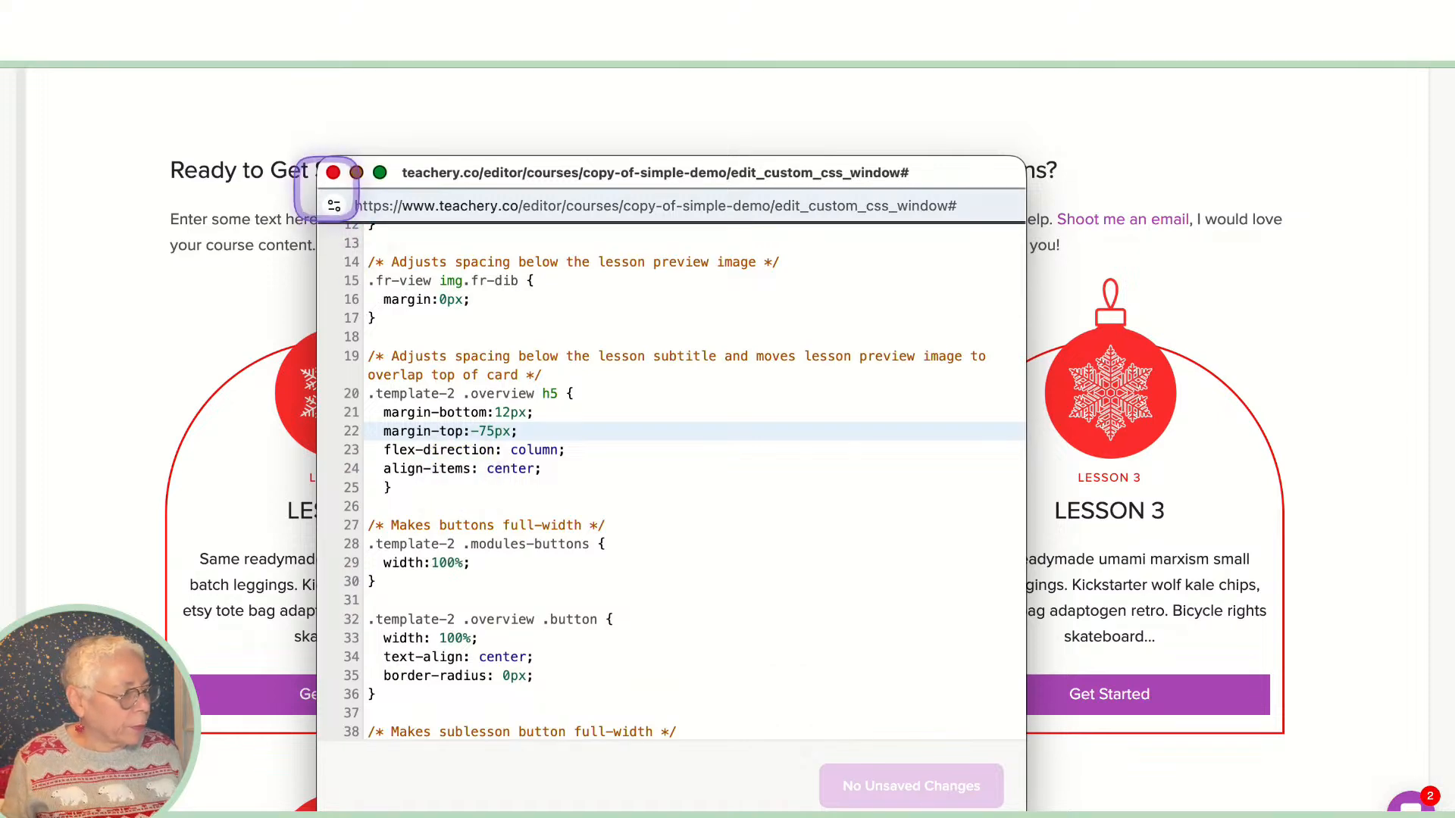
left_click(332, 173)
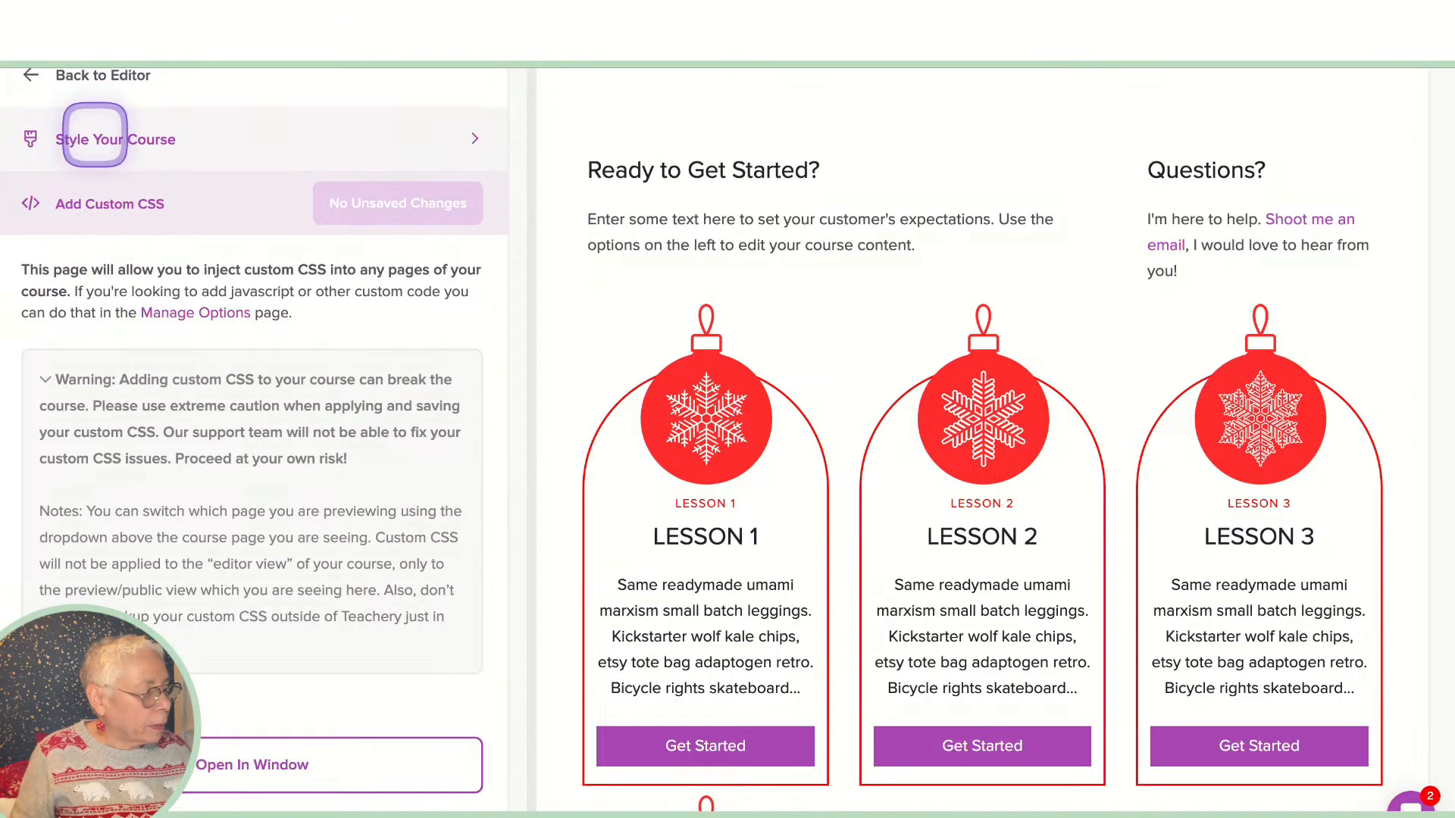
Step: In the course's Global Color Palette, set the Buttons color to the ColorSlurp red FE110E
left_click(95, 135)
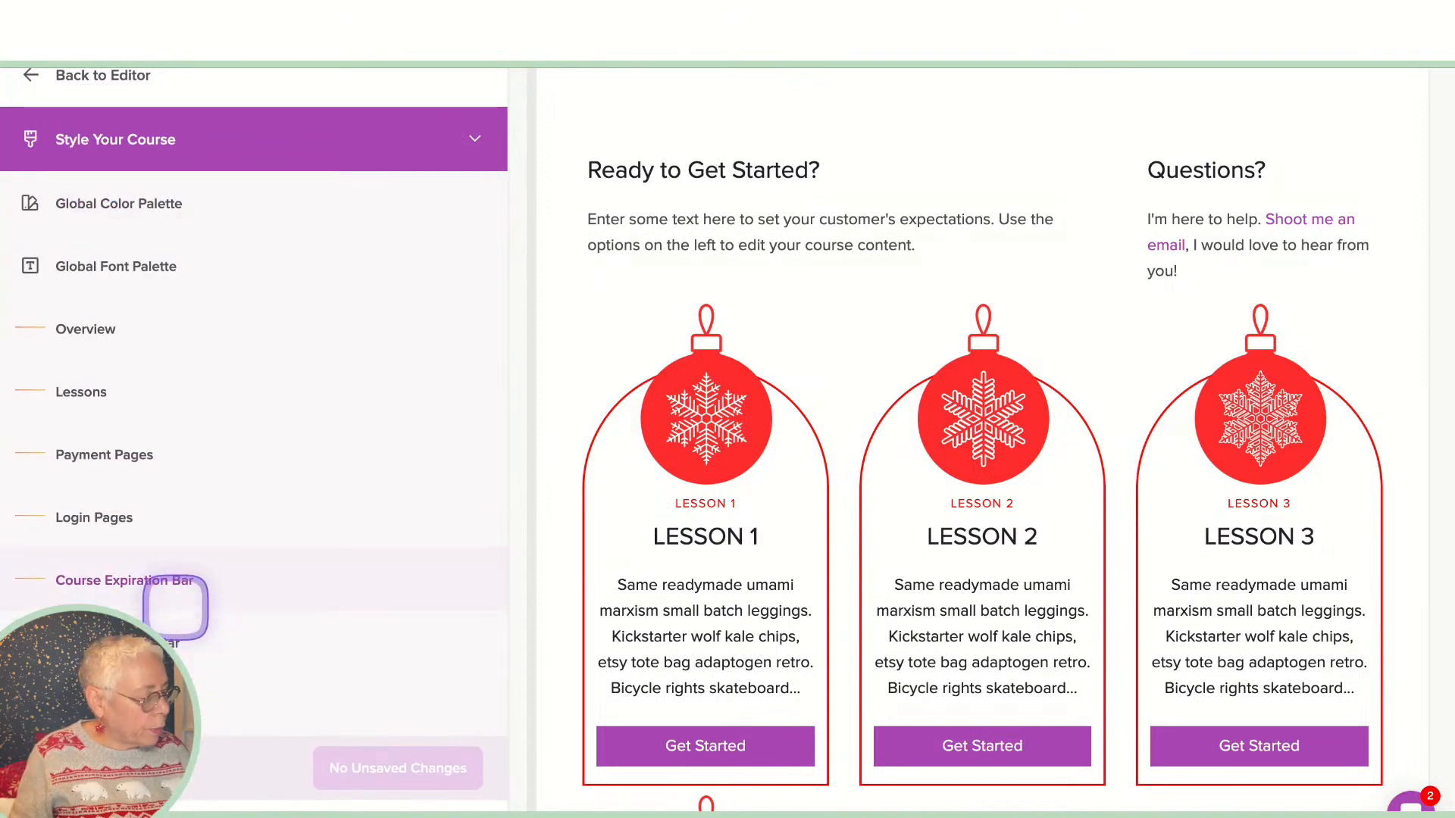
scroll(148, 637, "down", 3)
scroll(91, 379, "up", 5)
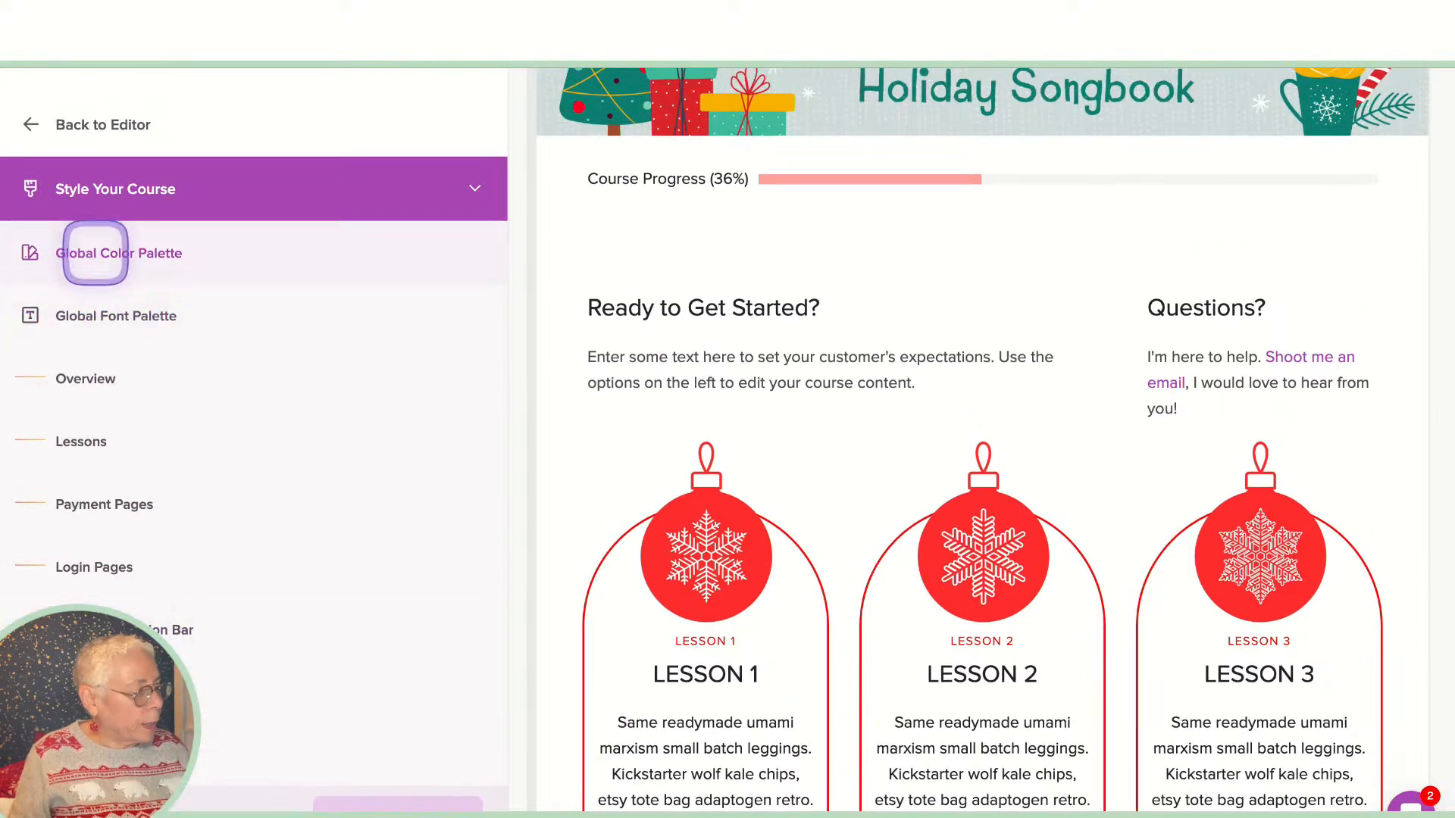
left_click(95, 253)
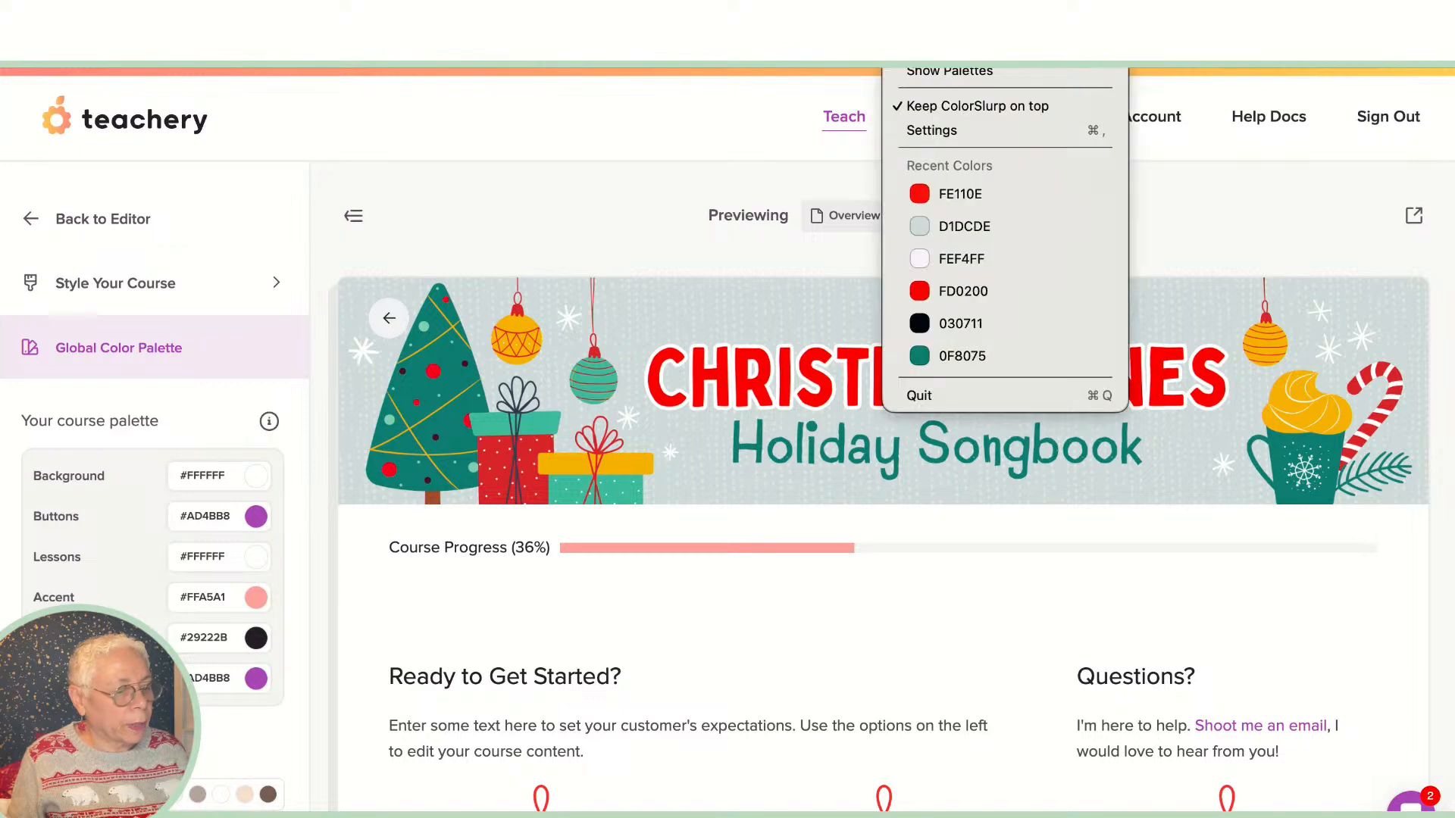
left_click(934, 186)
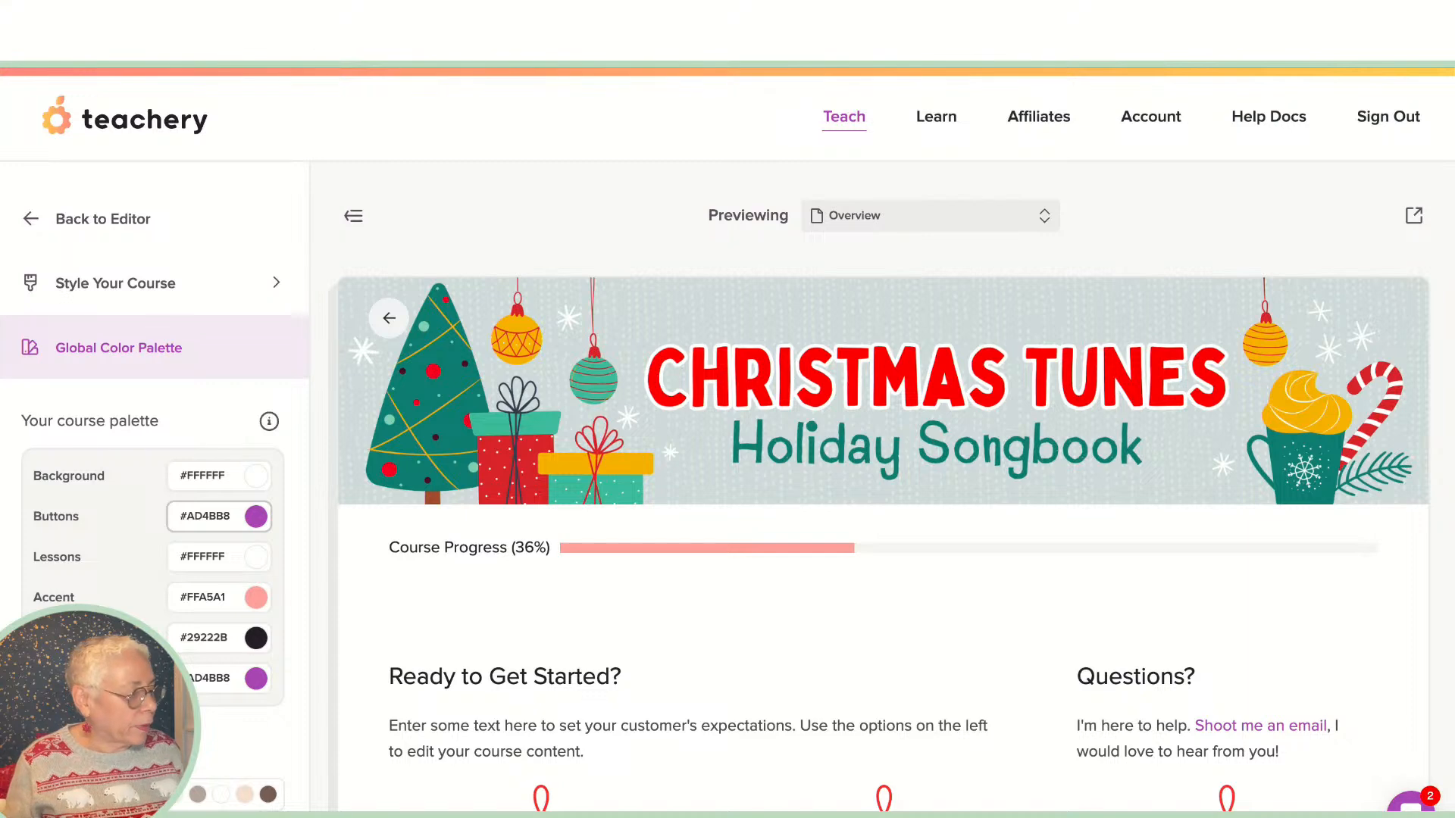
left_click(209, 516)
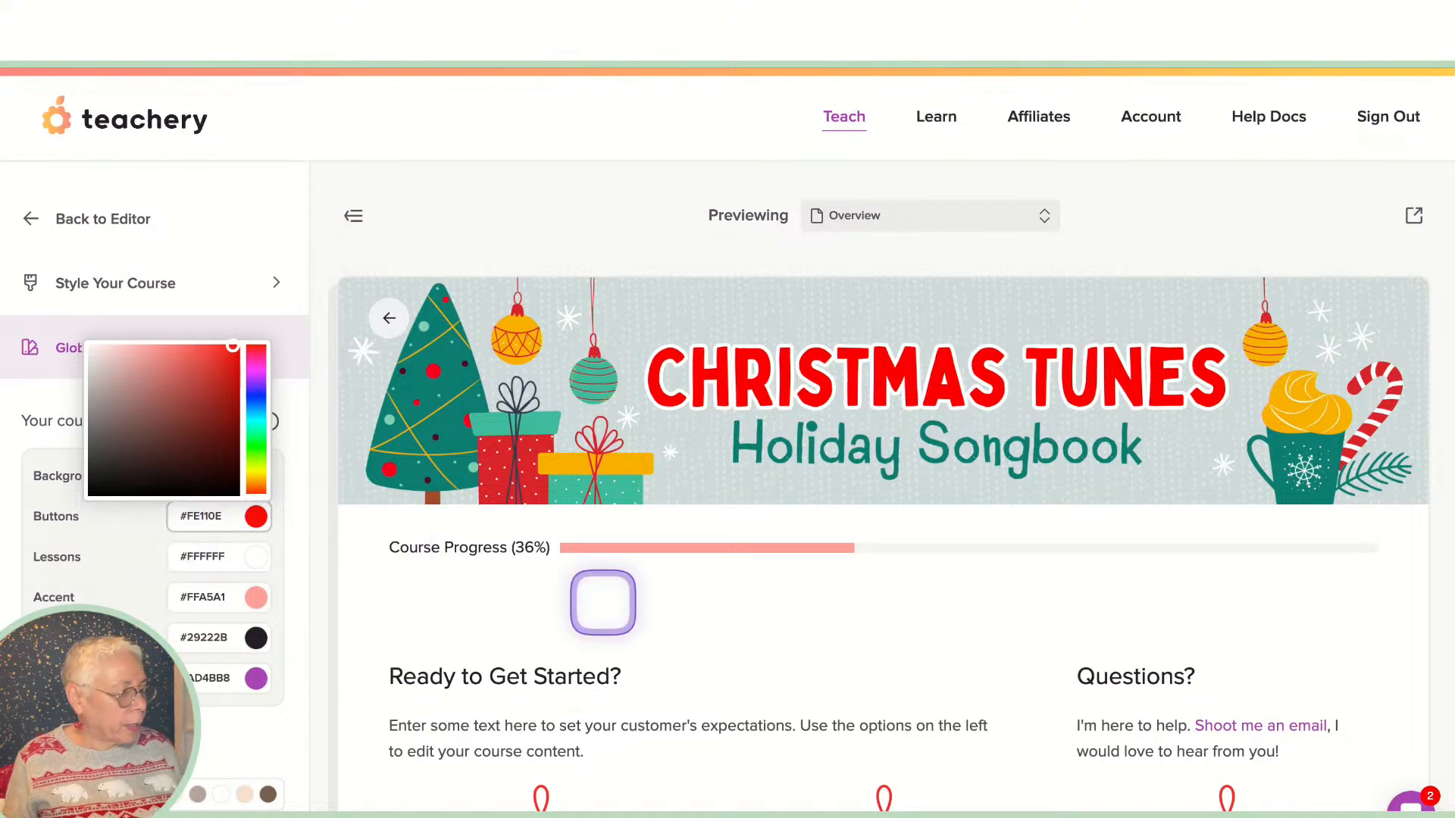
Step: Check the Get Started buttons in the preview, save the color palette, and confirm overriding the individual color styles
scroll(570, 606, "down", 3)
scroll(575, 614, "down", 5)
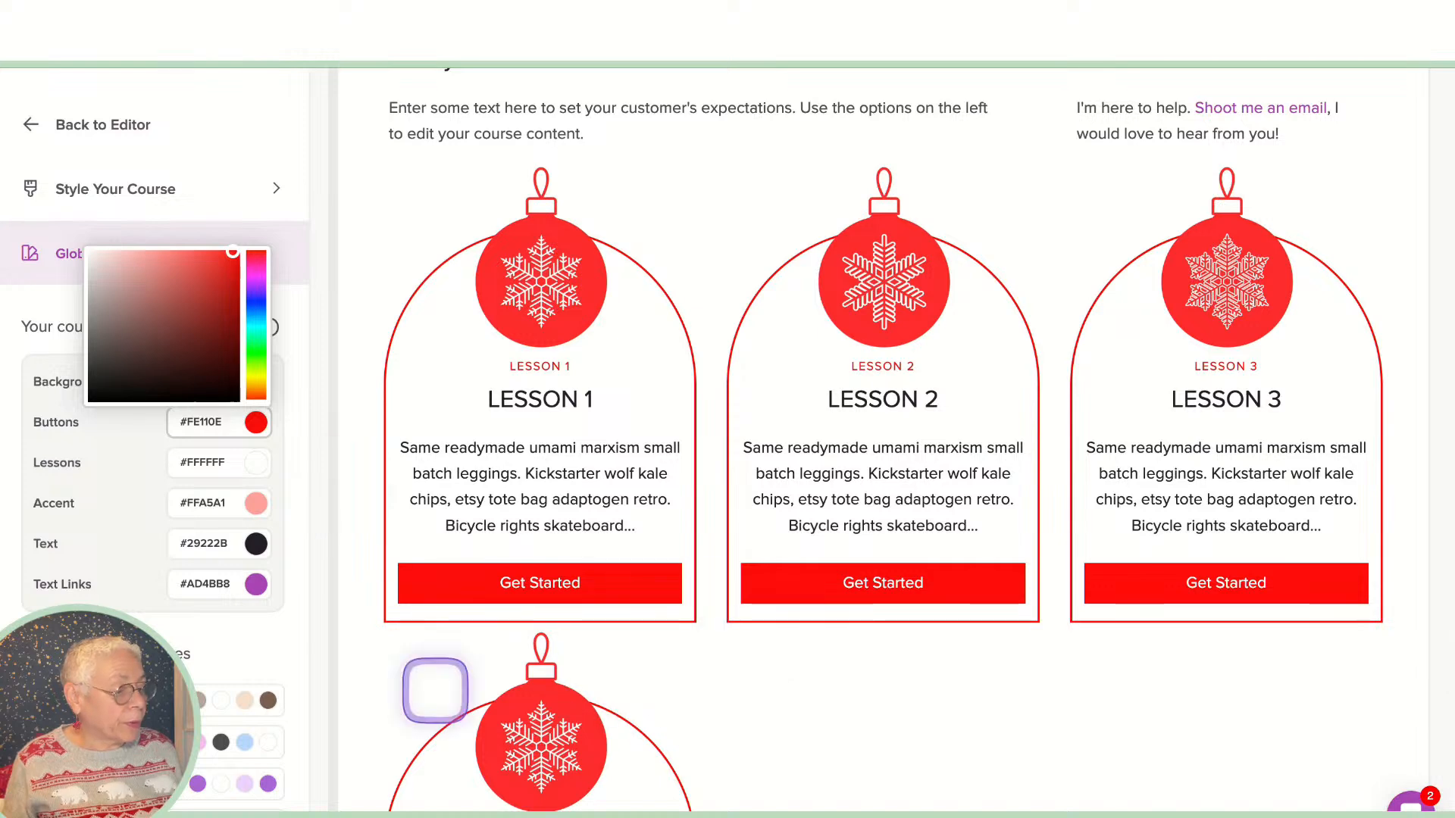
scroll(190, 530, "down", 3)
scroll(152, 455, "down", 3)
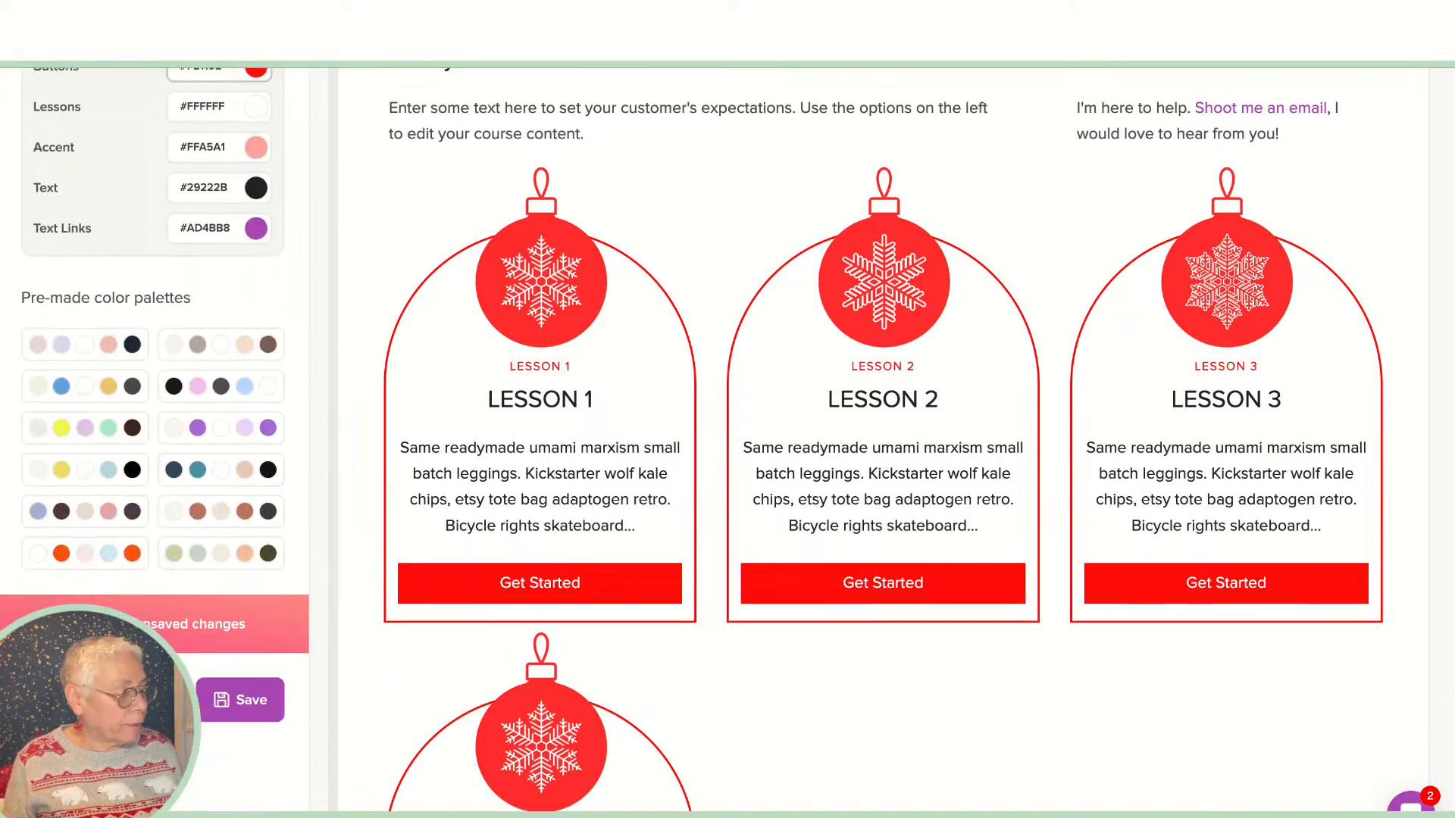
left_click(236, 705)
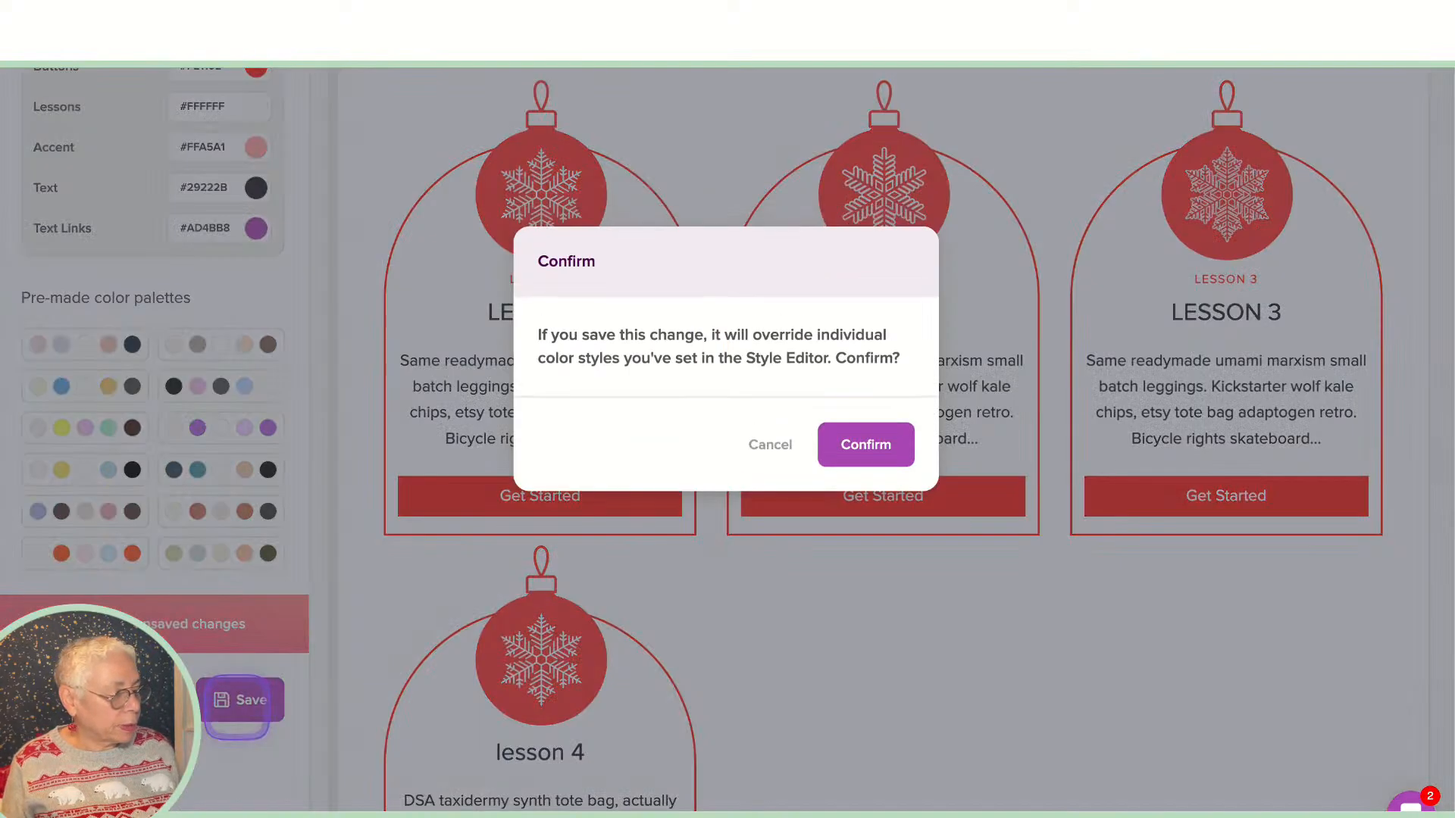
left_click(868, 440)
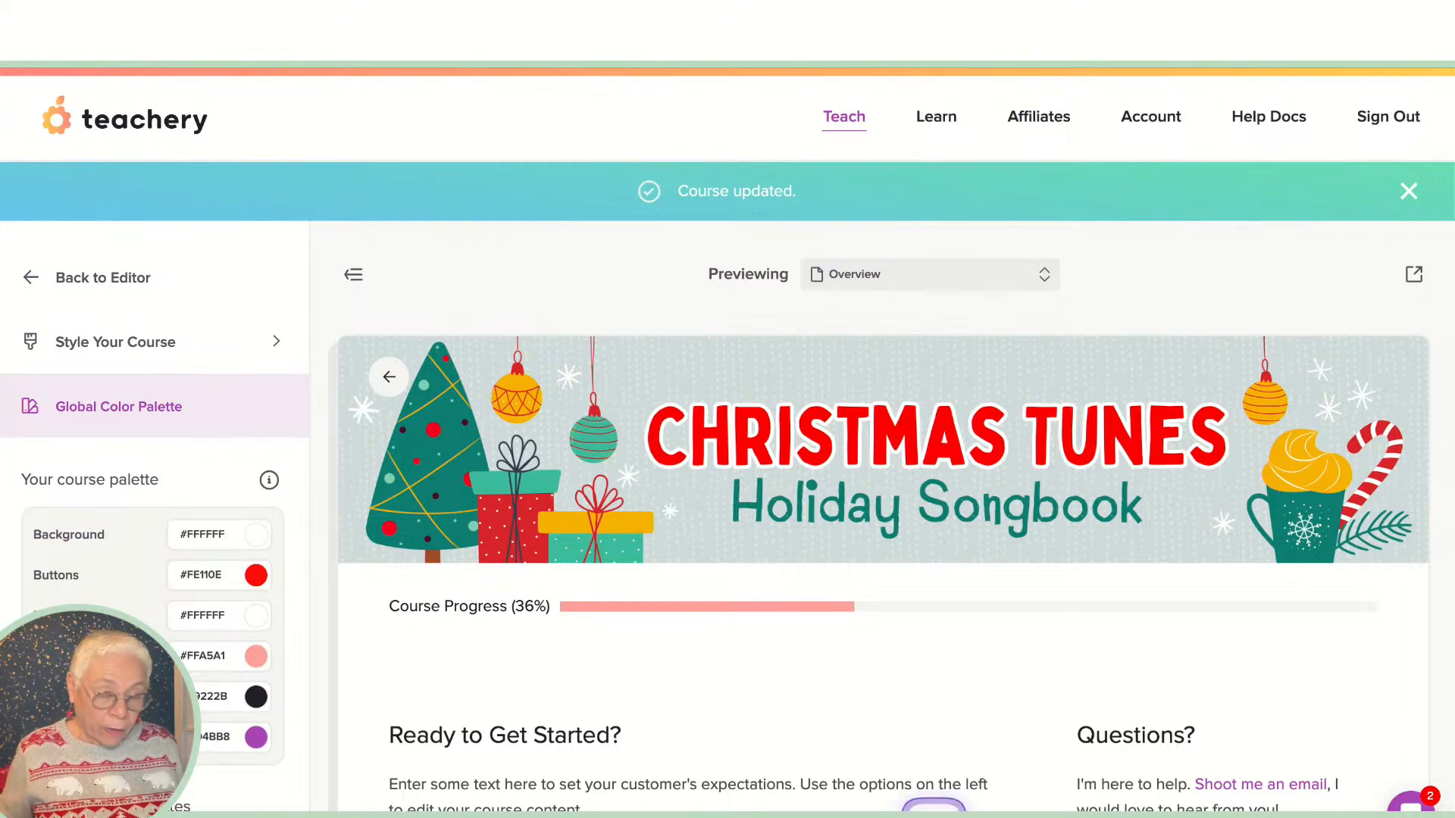
Step: Switch to Firefox and examine the example course's header, progress bar, and Decorating, Baking and Caroling lesson cards
scroll(905, 804, "down", 5)
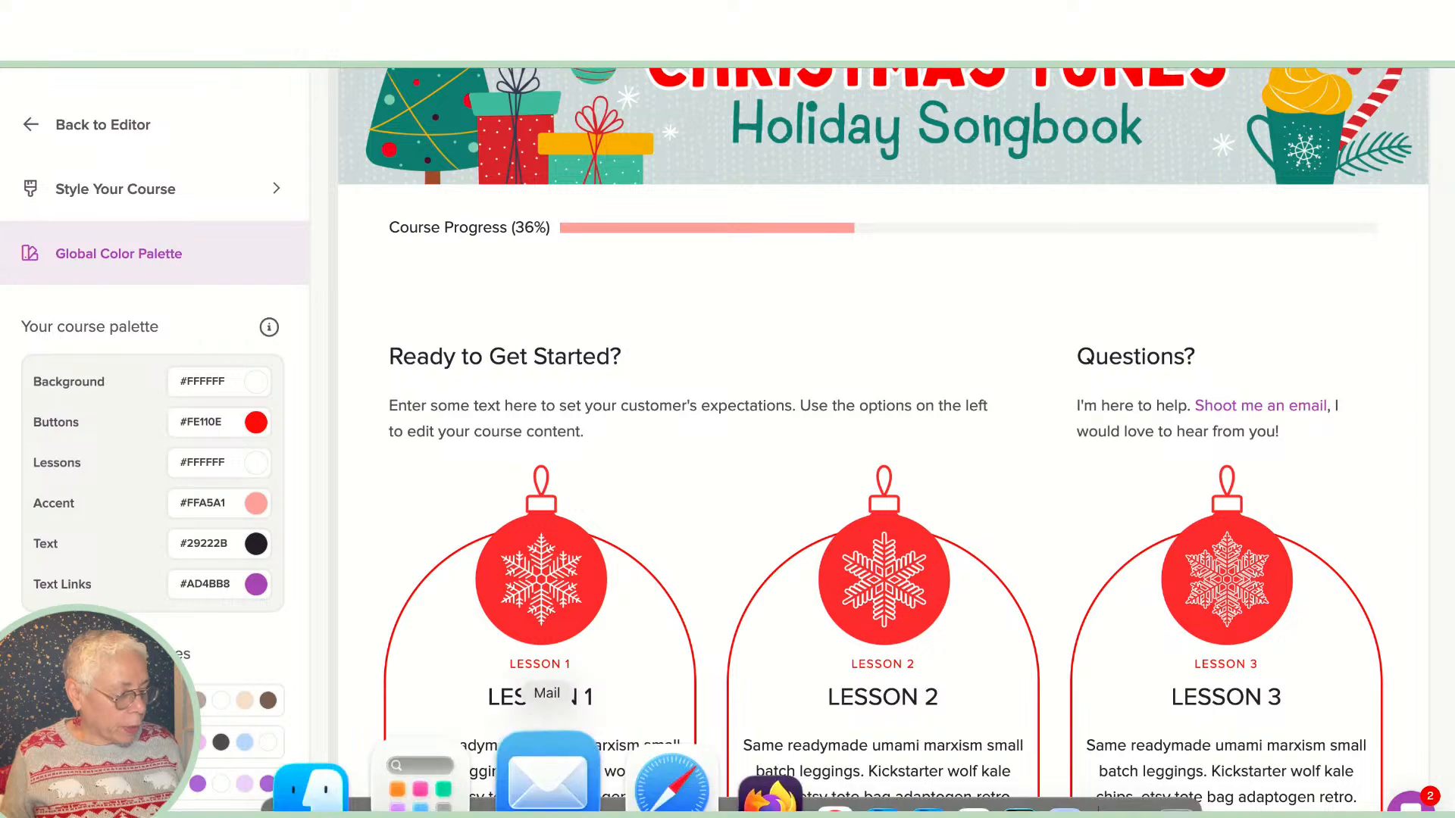
left_click(623, 785)
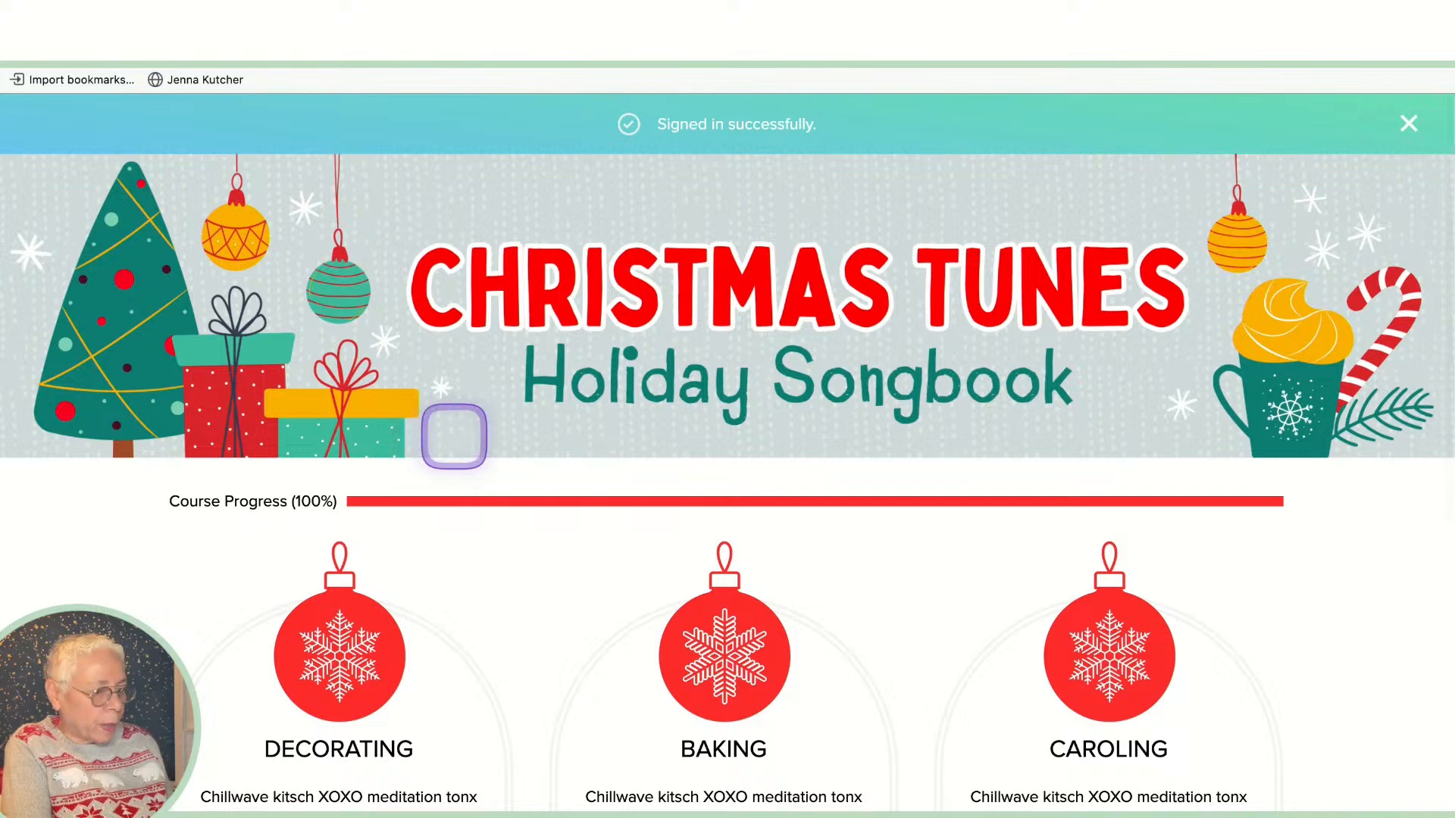
scroll(578, 468, "down", 4)
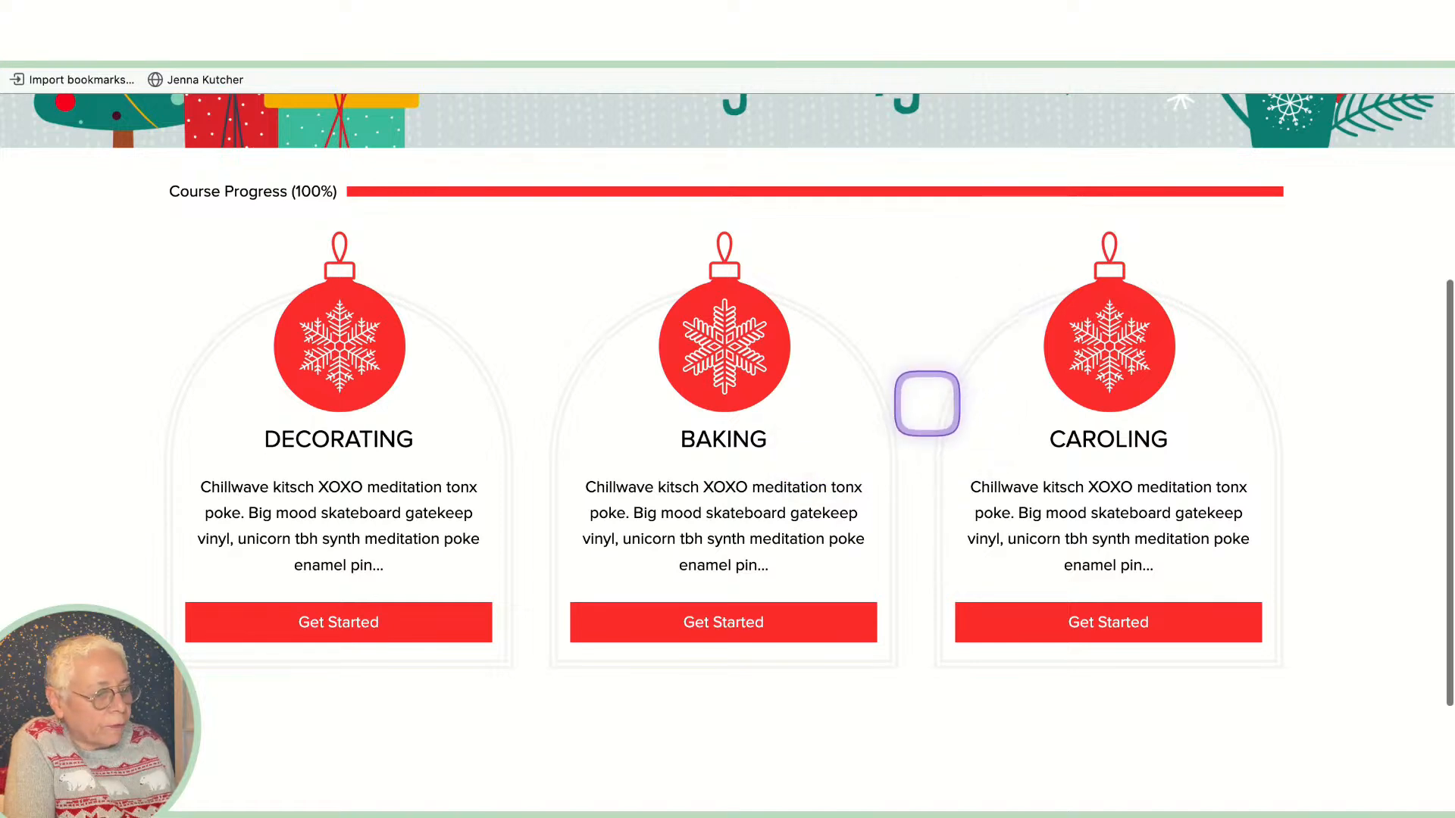
scroll(469, 277, "up", 3)
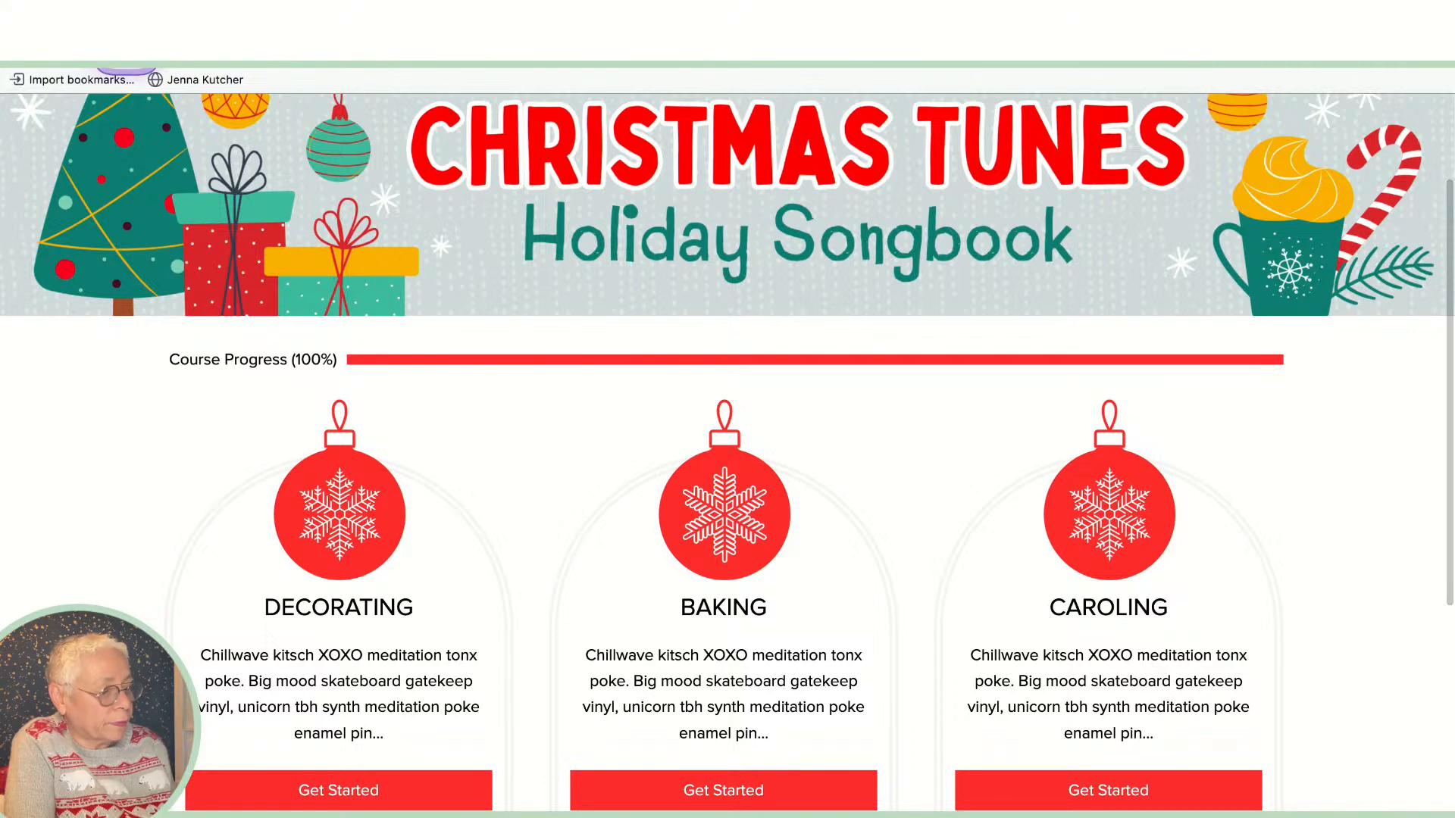
scroll(127, 62, "down", 2)
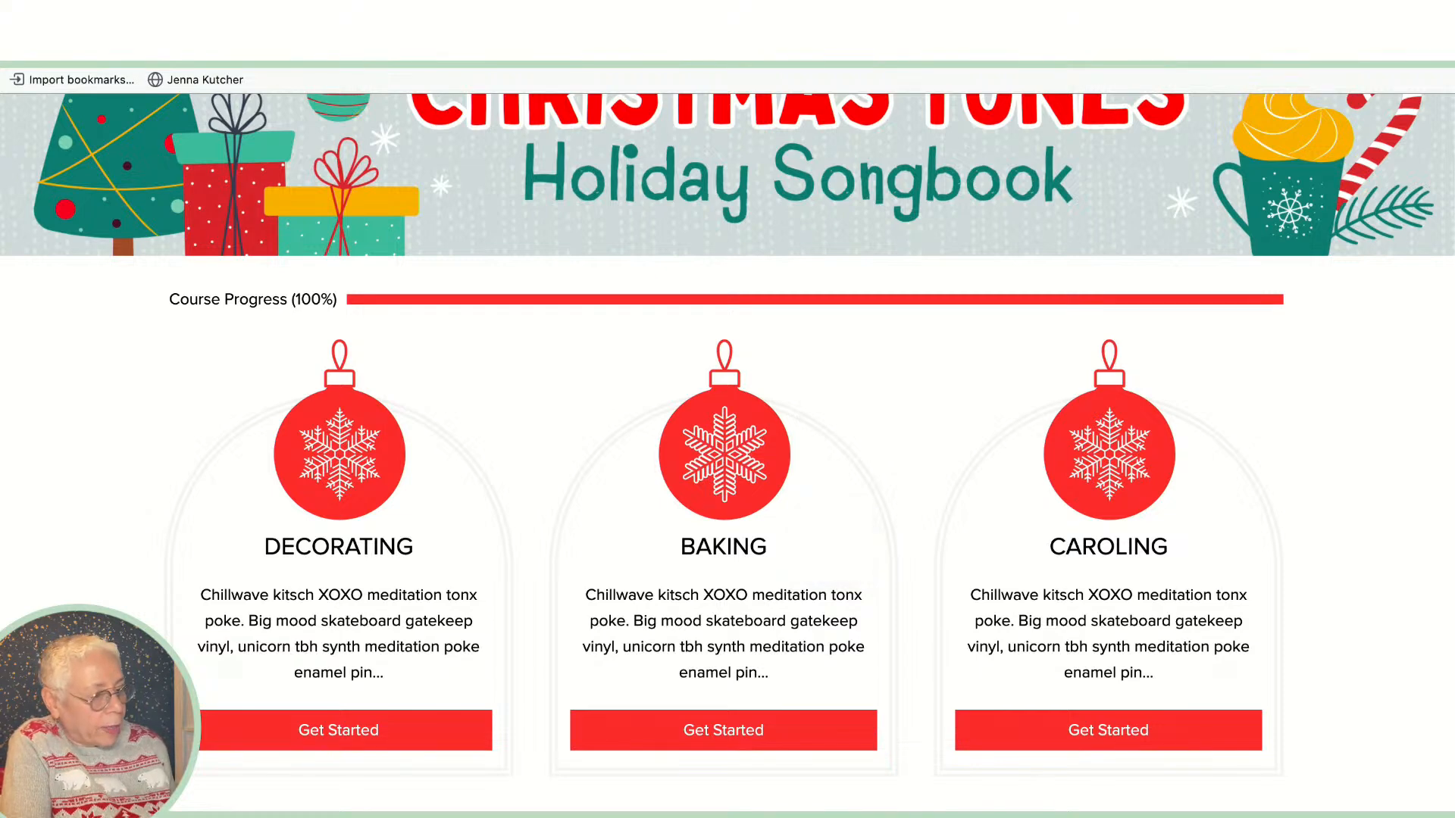
scroll(1337, 523, "up", 4)
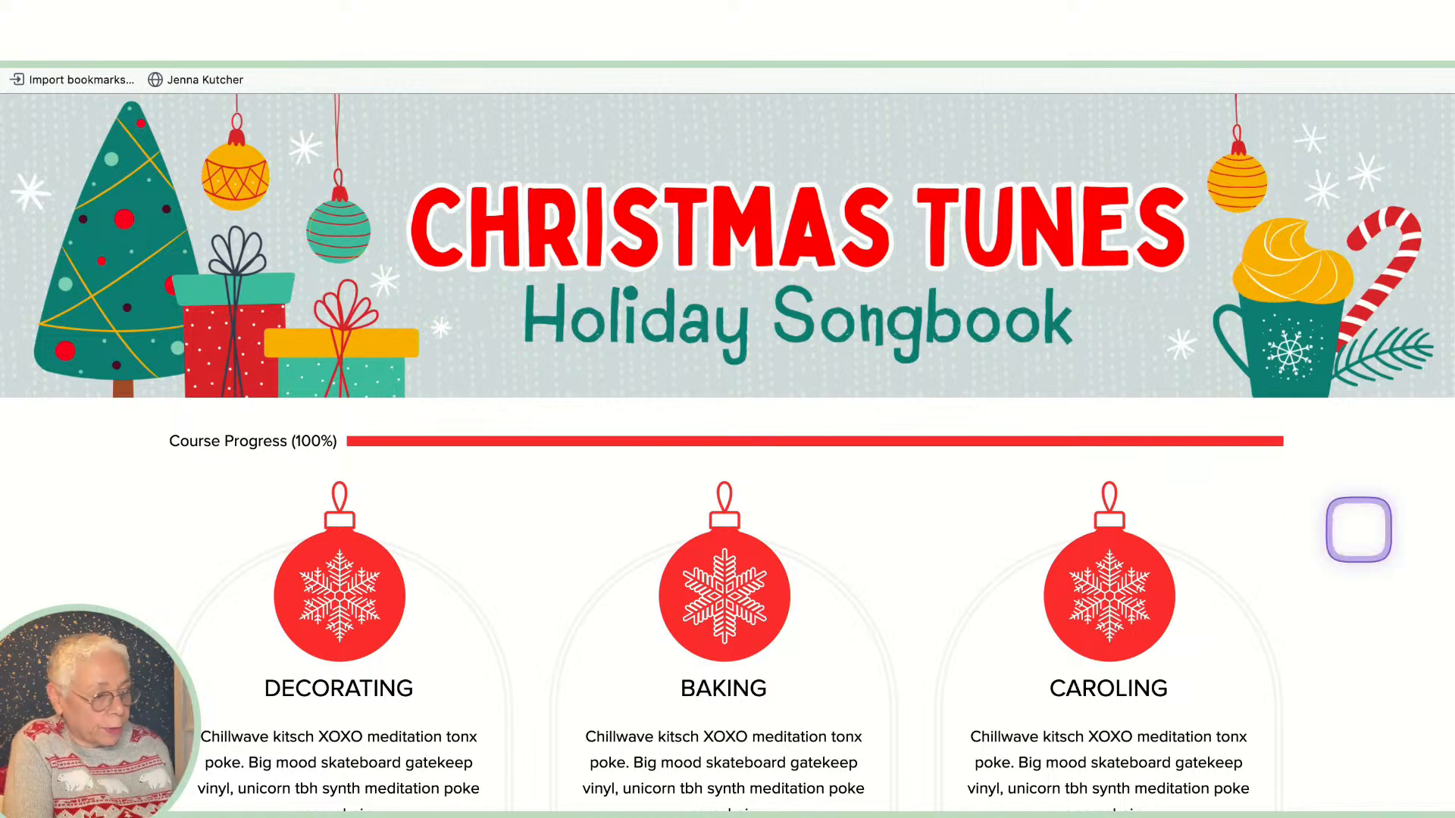
Step: Return to Google Chrome and review the overview preview from the header banner down to the lesson 4 card
mouse_move(767, 796)
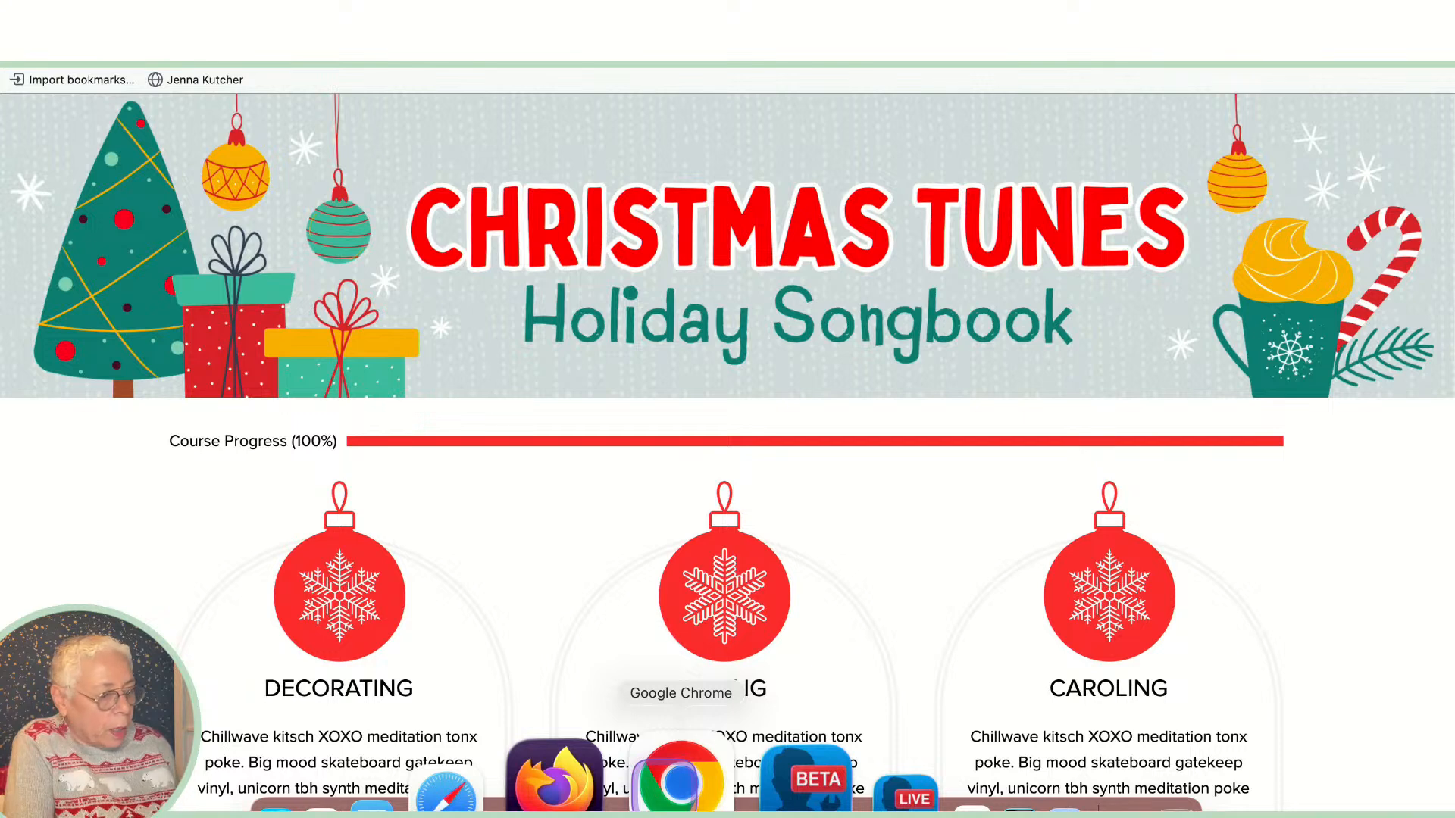
left_click(680, 780)
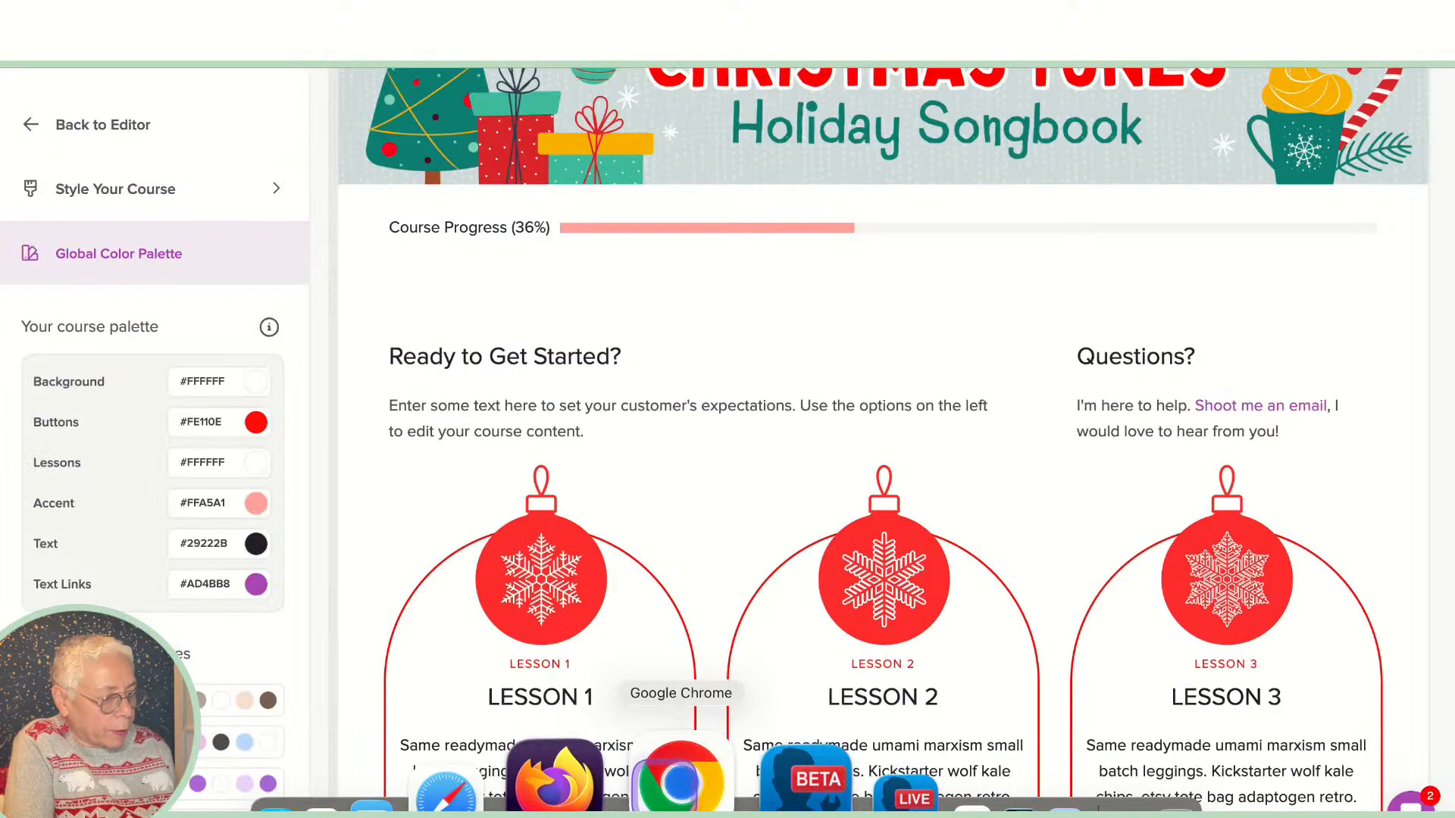
scroll(790, 673, "down", 1)
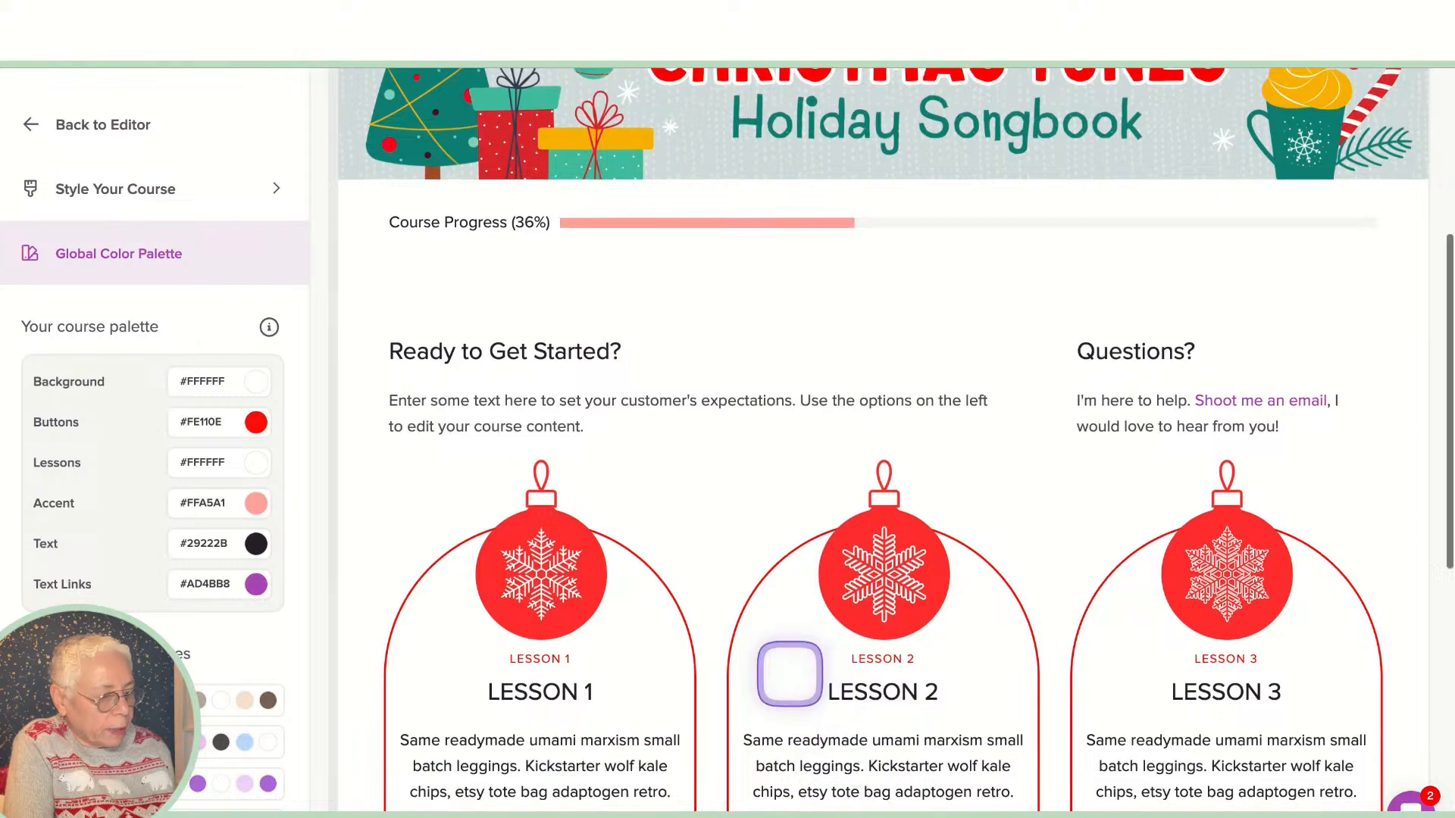
scroll(790, 673, "down", 9)
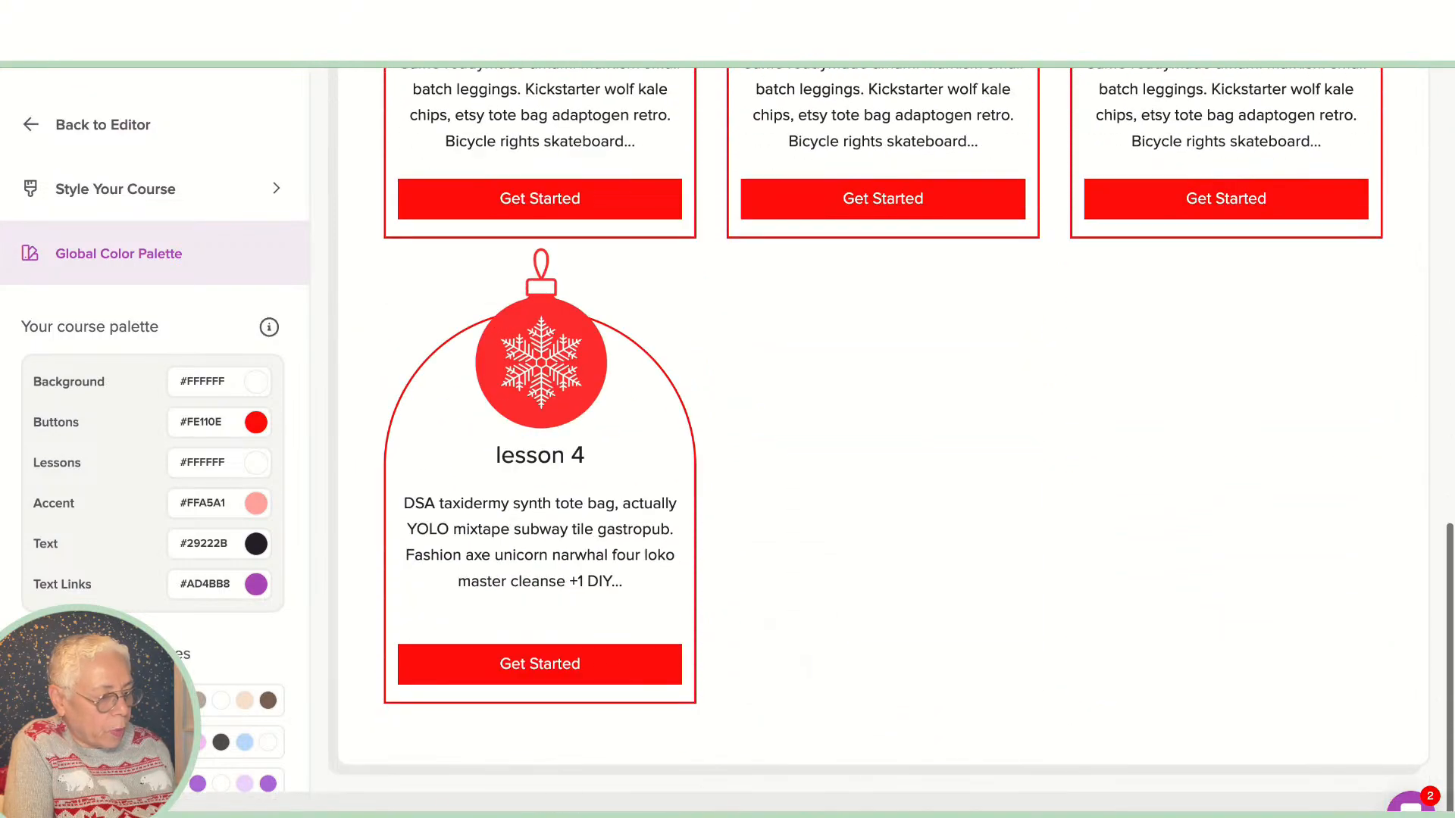
scroll(951, 284, "up", 9)
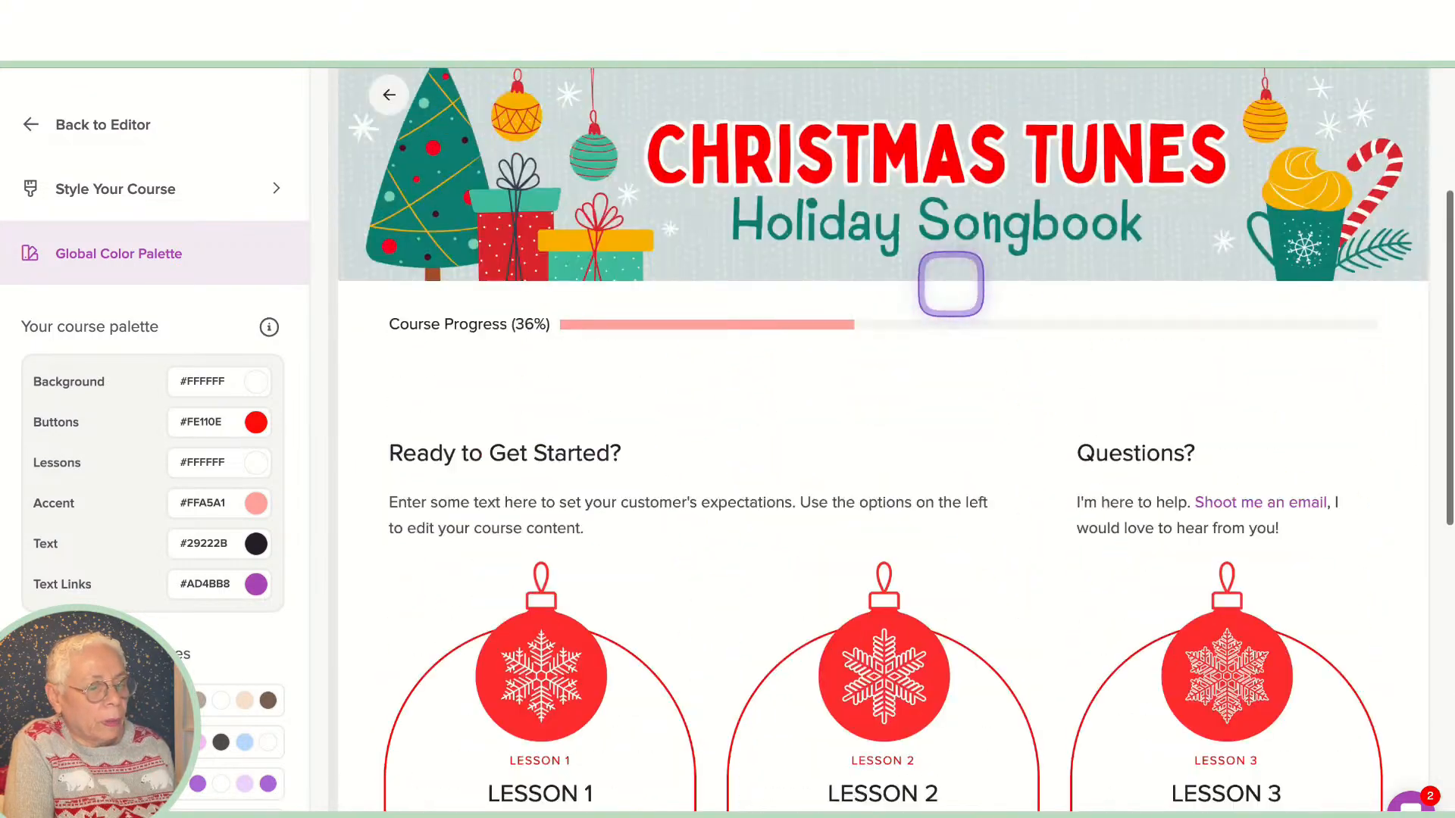
scroll(951, 285, "up", 4)
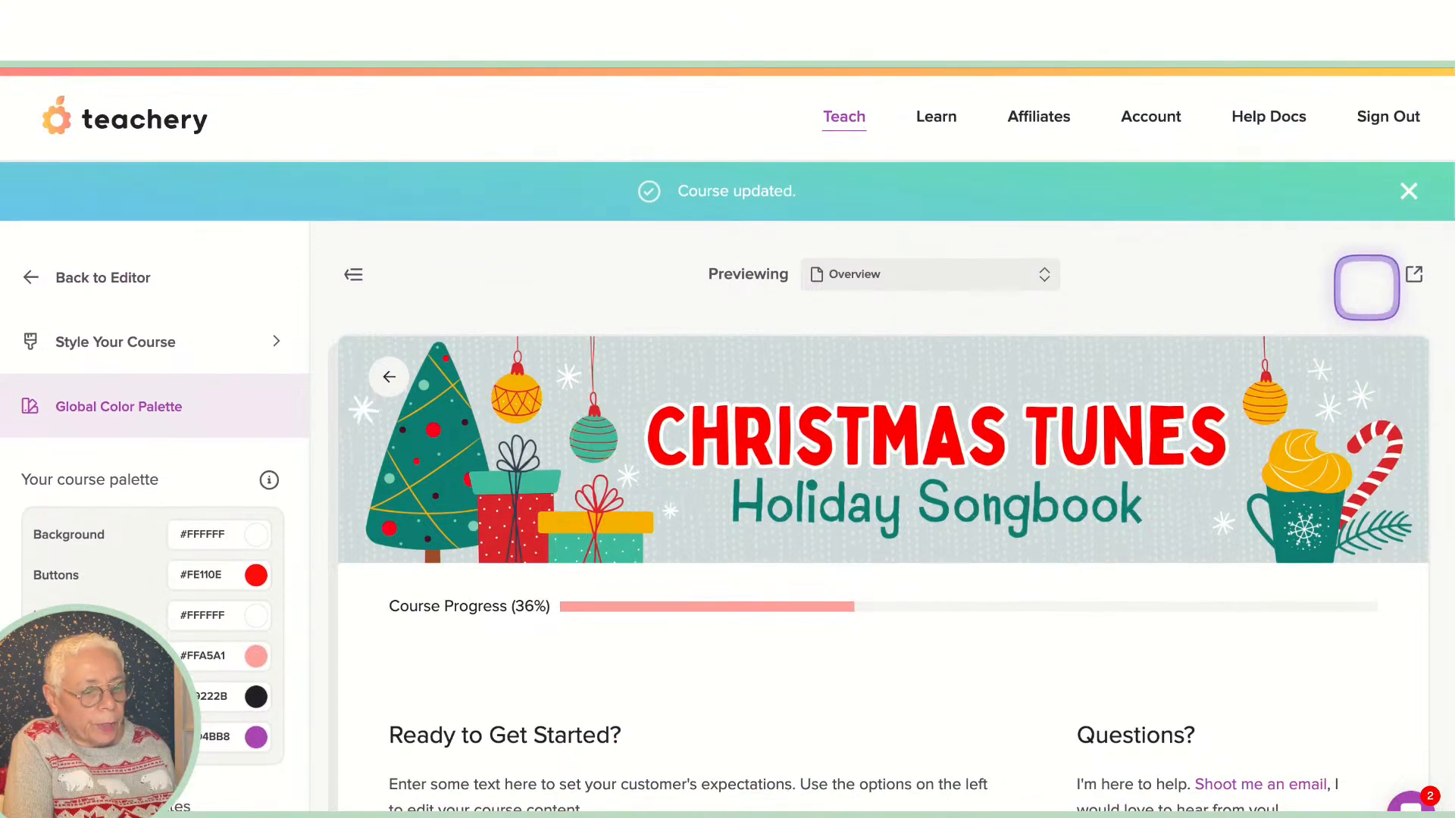
Step: Open the course overview as a full page outside the editor and review its header, progress bar and lesson cards
left_click(1414, 273)
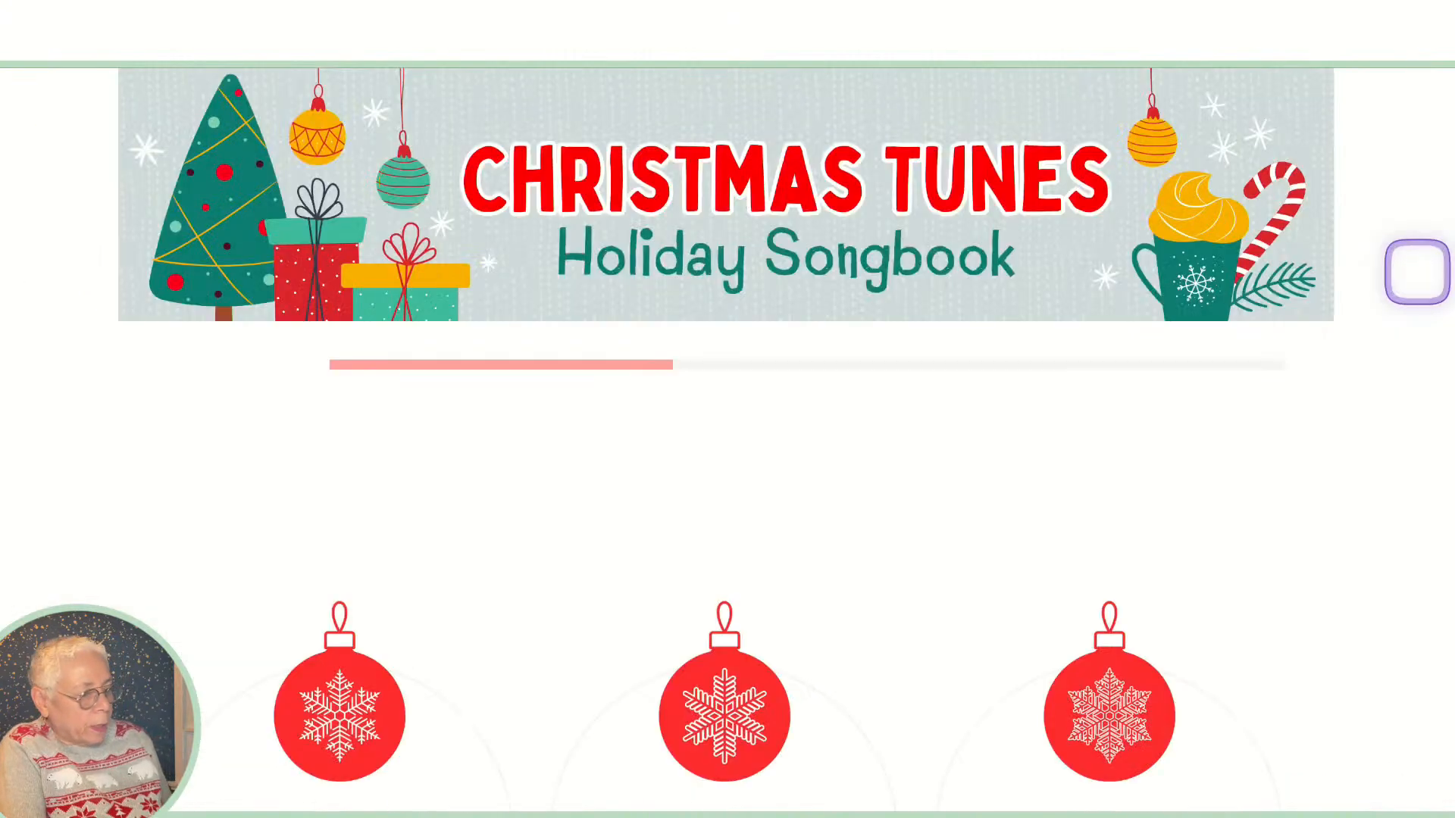
scroll(889, 455, "down", 4)
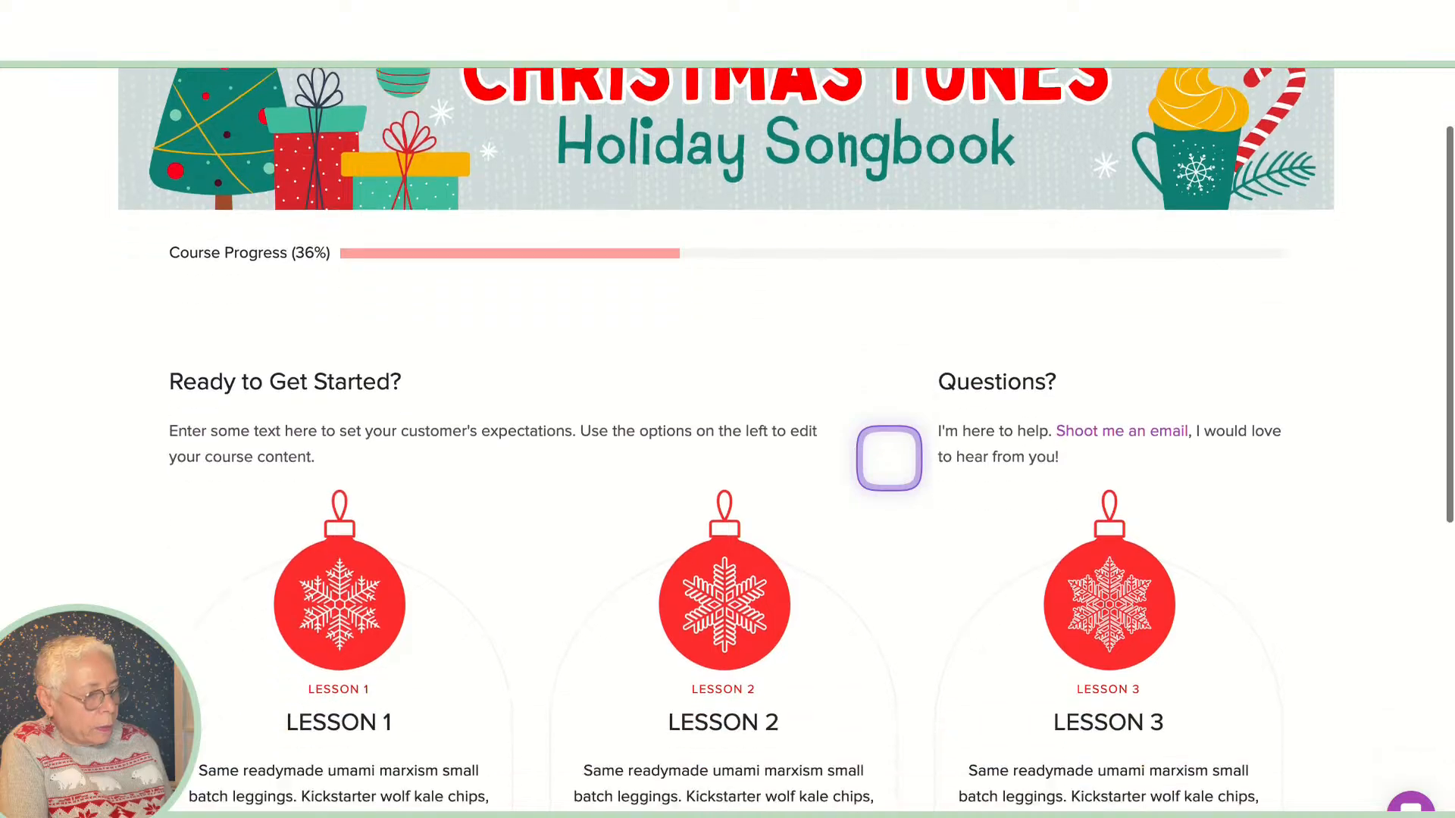
scroll(888, 458, "down", 4)
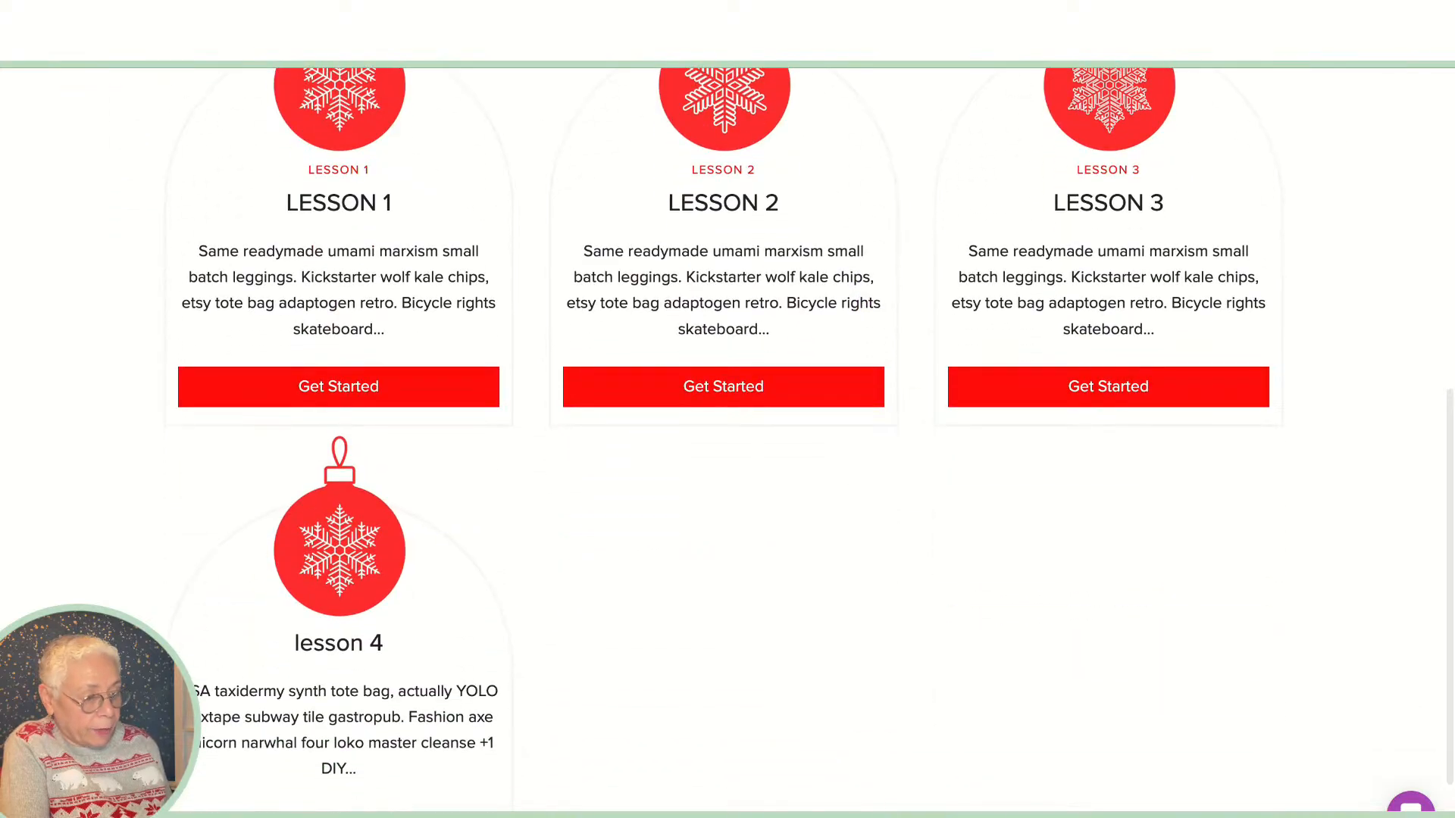
scroll(786, 441, "up", 8)
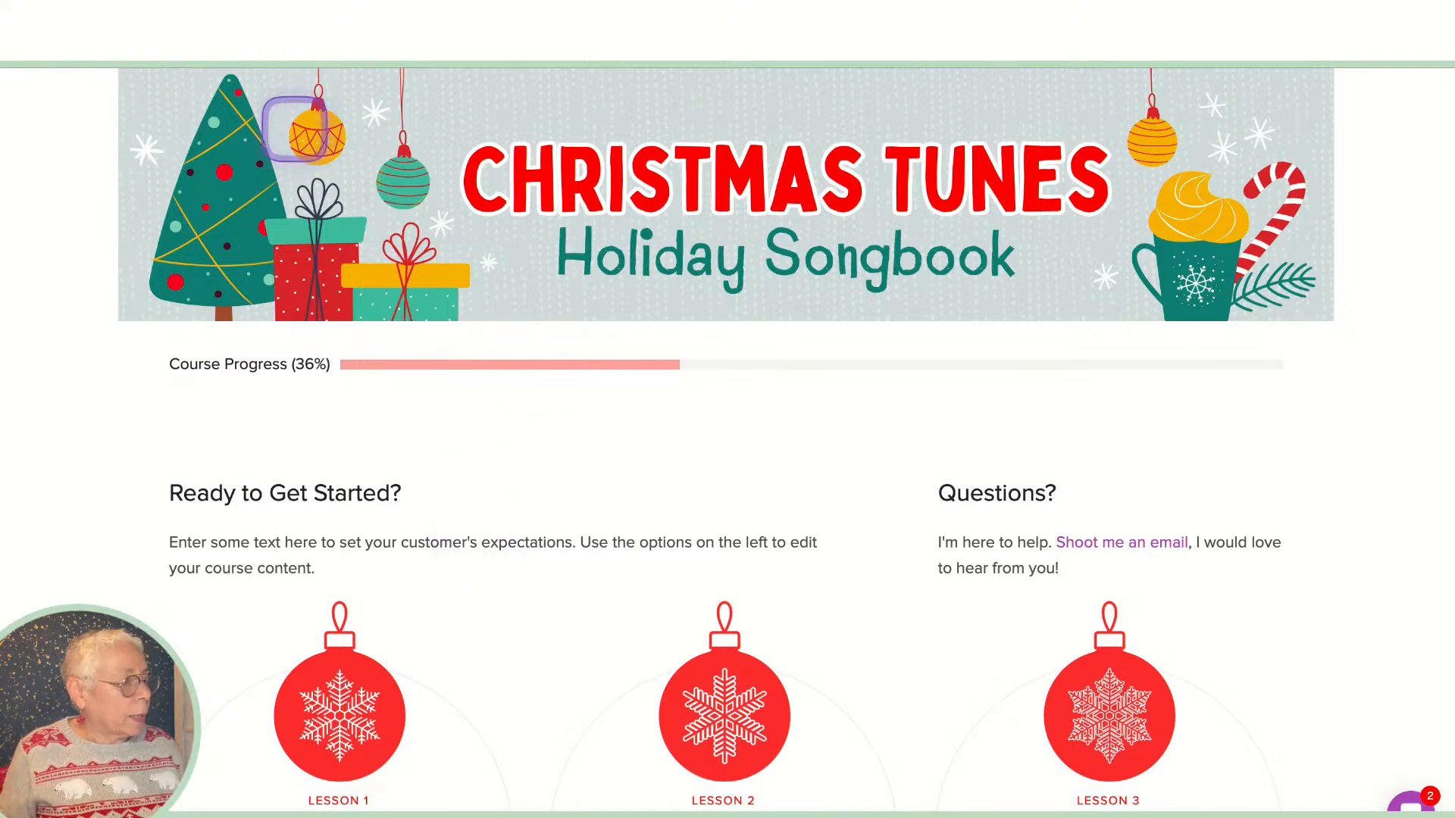
Step: Return to the Card 5 Style Files page, open the page for all Style Files, and browse down to Lesson Layouts
left_click(137, 15)
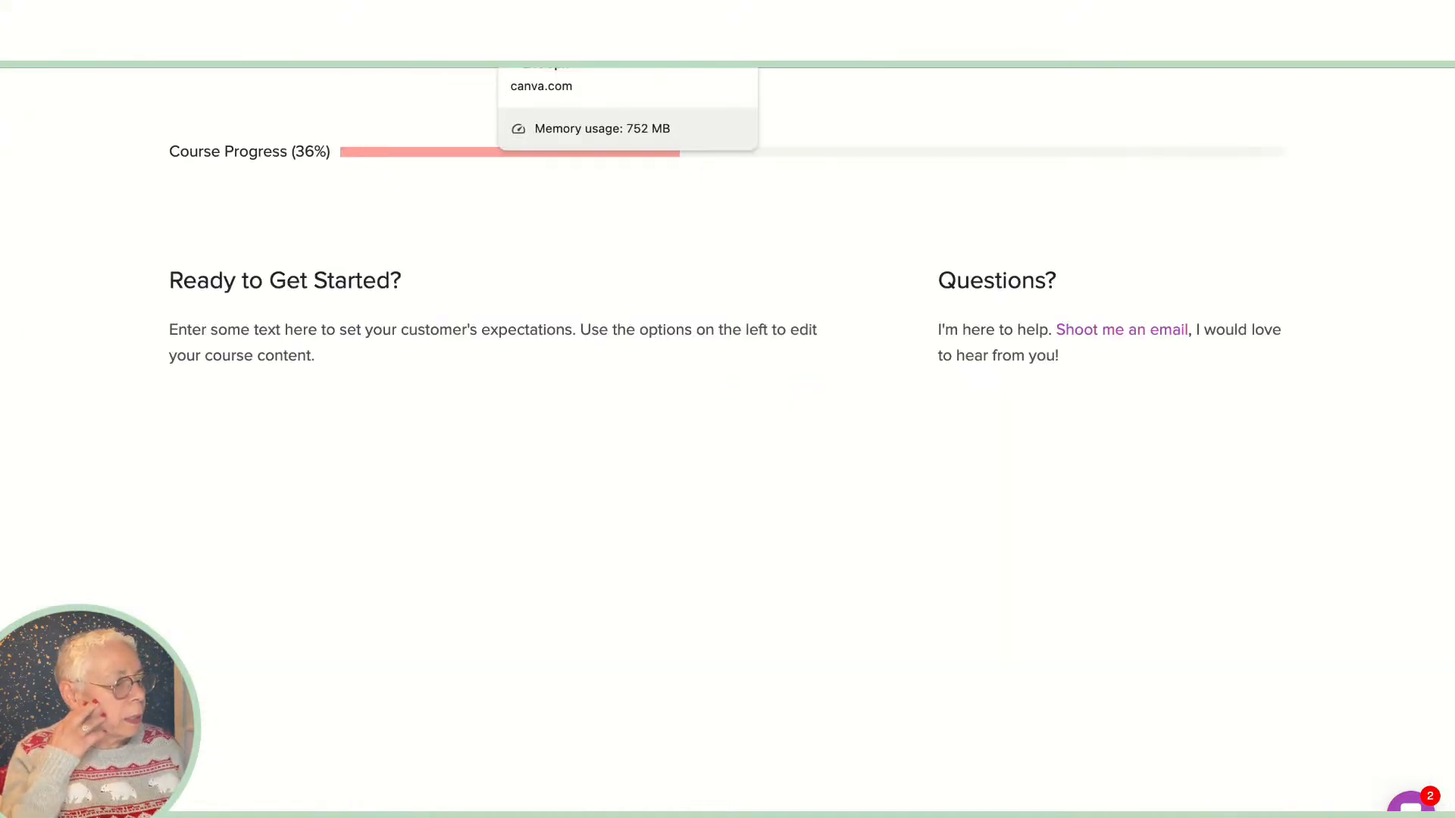
left_click(553, 31)
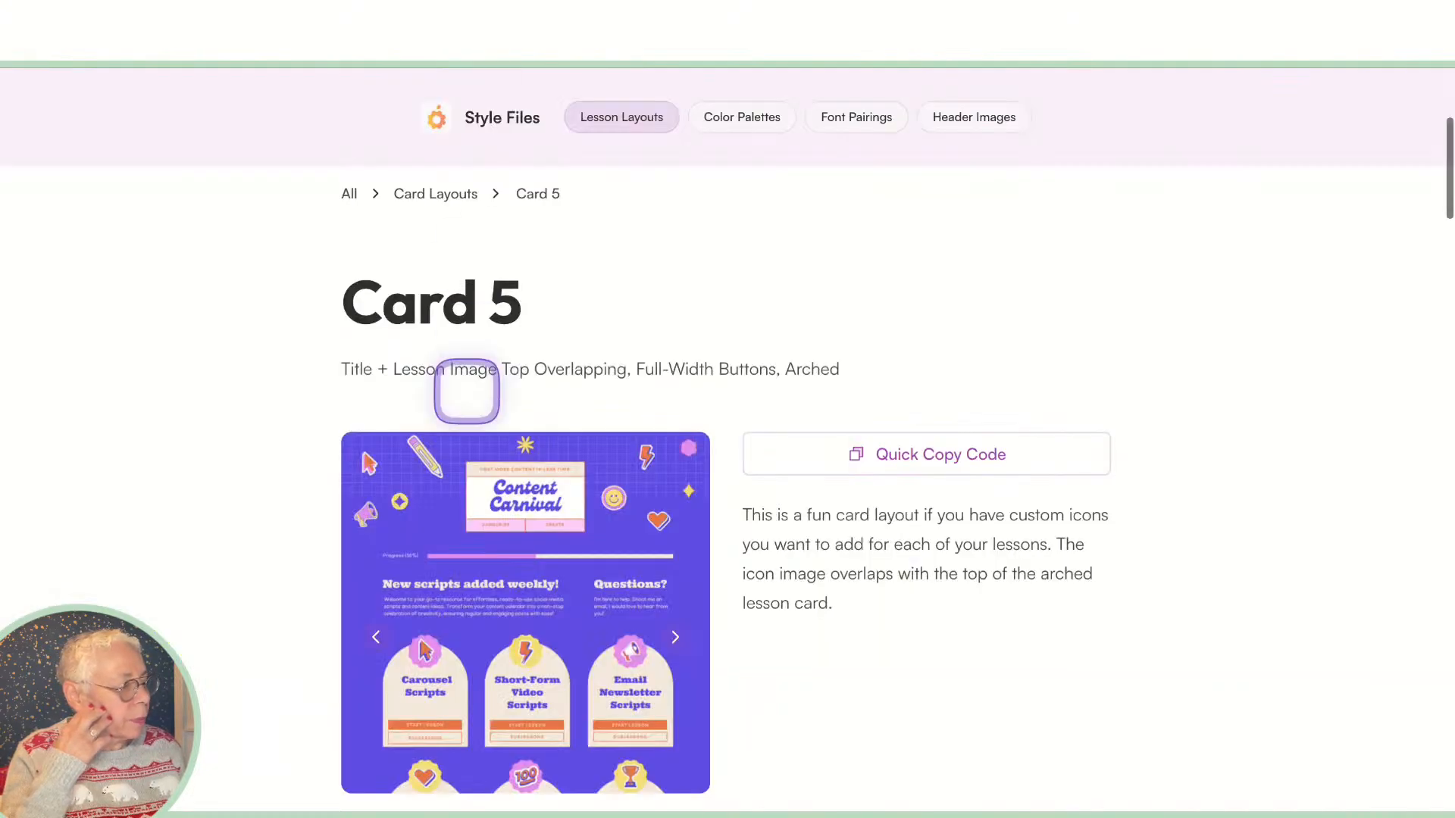
scroll(465, 386, "up", 3)
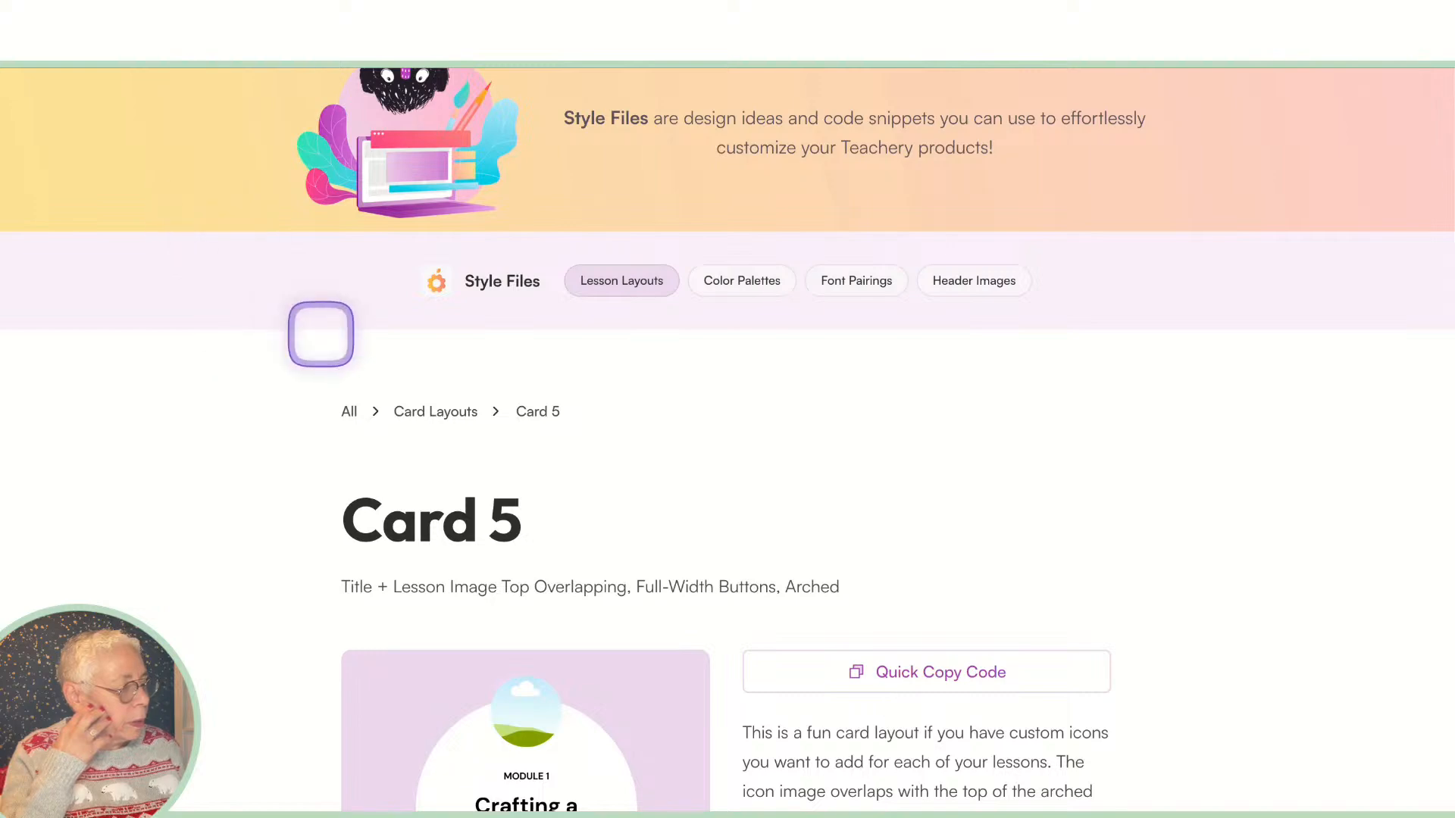
left_click(349, 412)
scroll(347, 416, "down", 5)
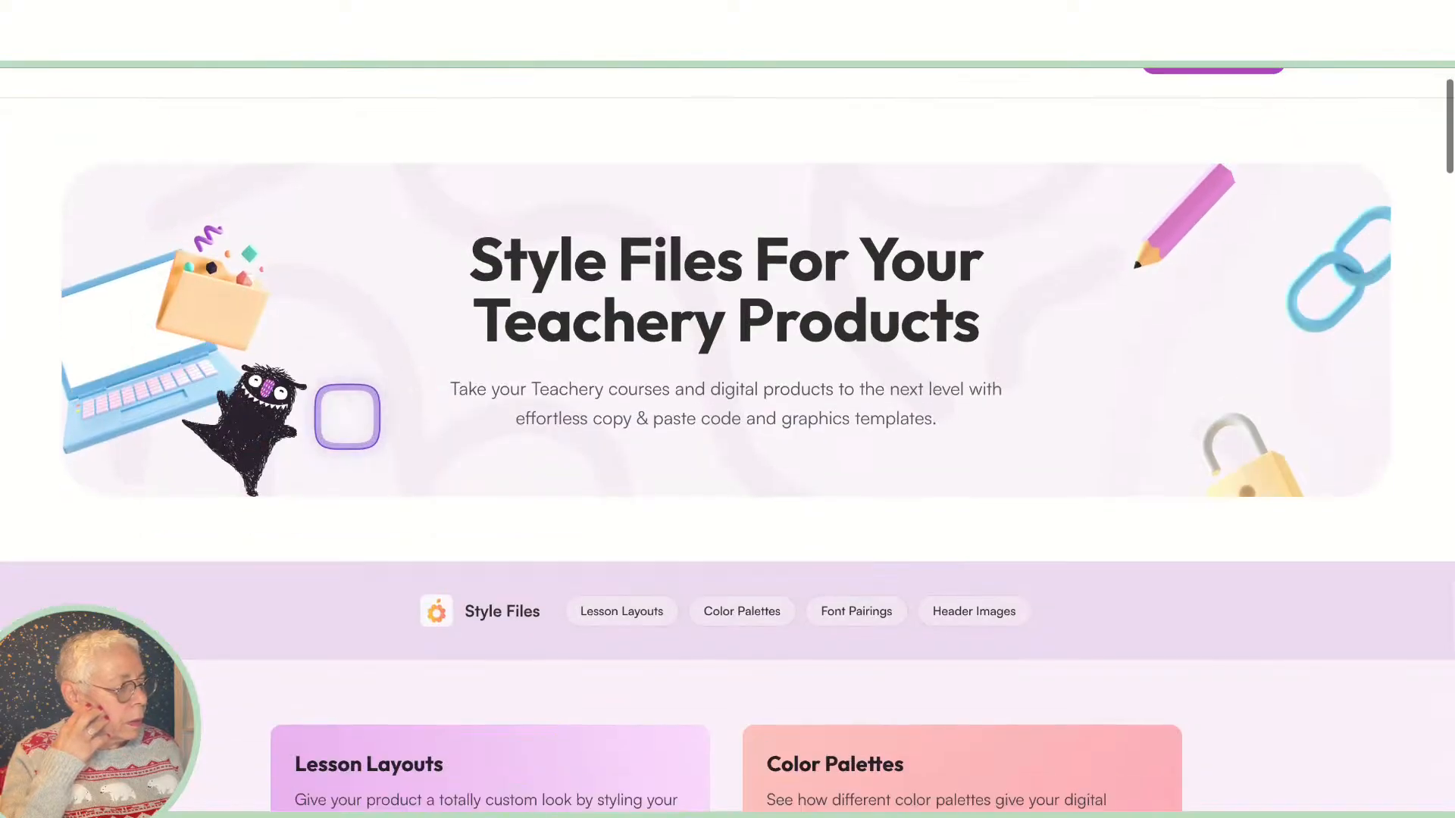
scroll(727, 439, "down", 4)
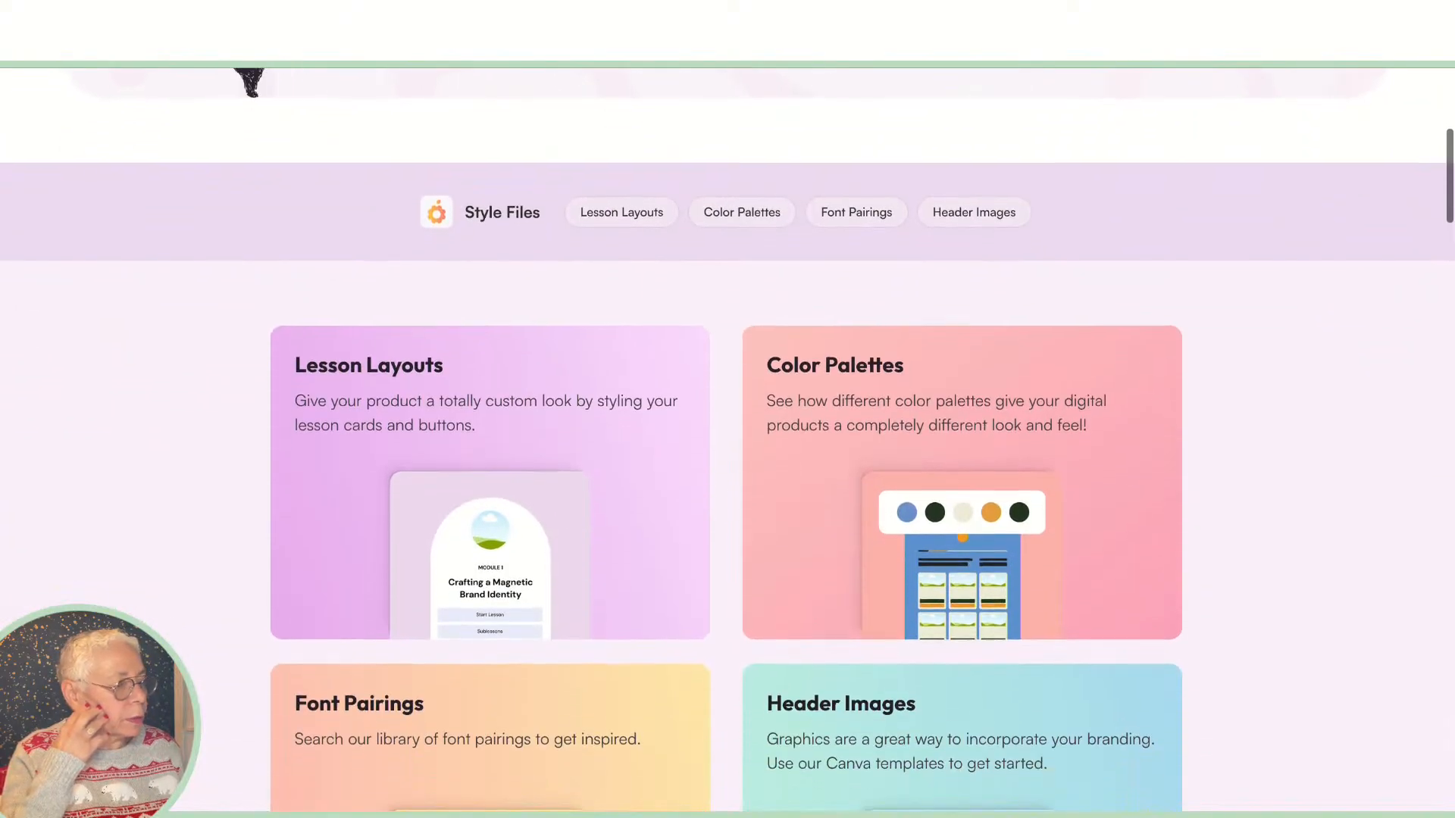
scroll(727, 440, "down", 3)
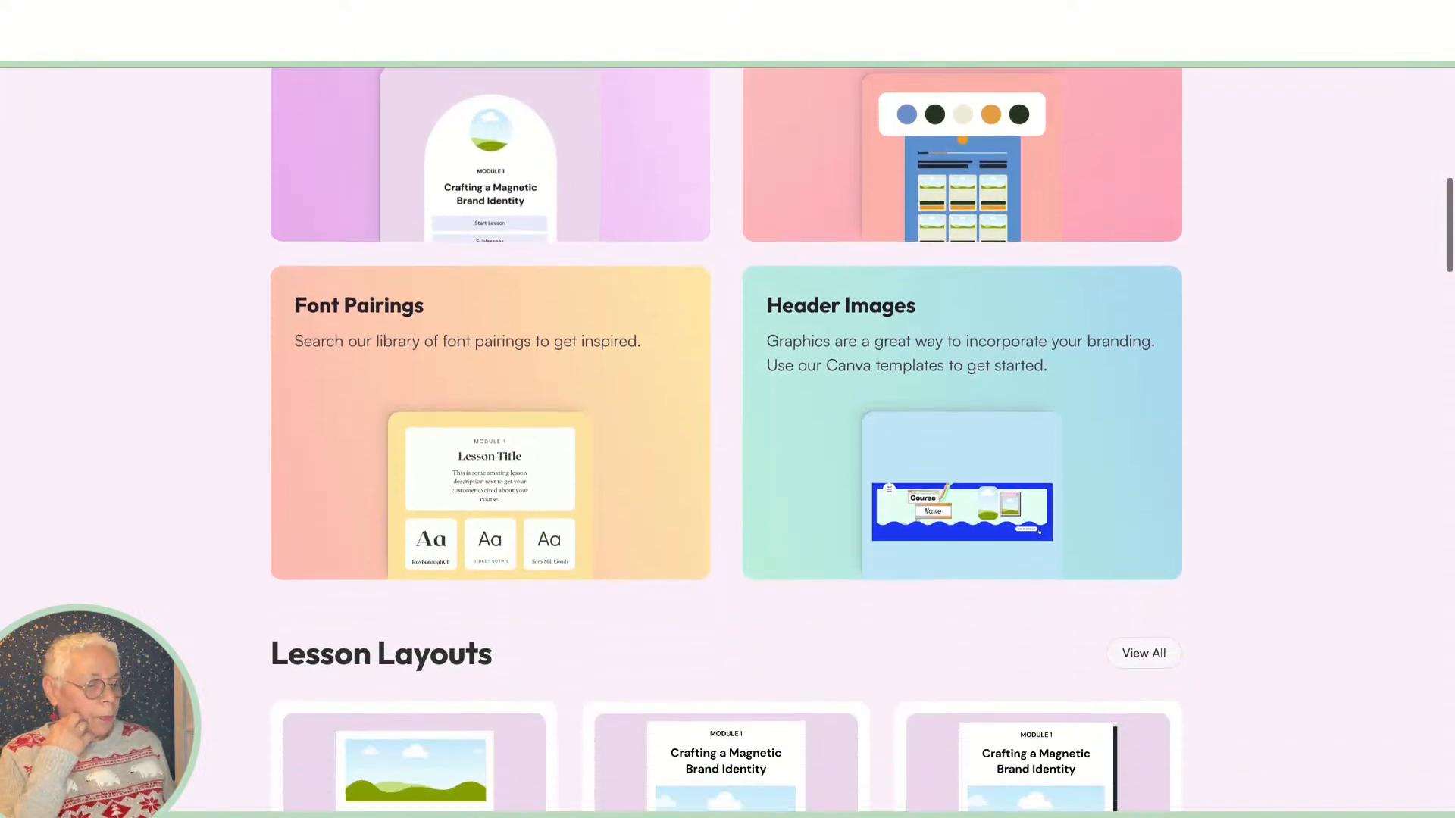
scroll(347, 415, "down", 1)
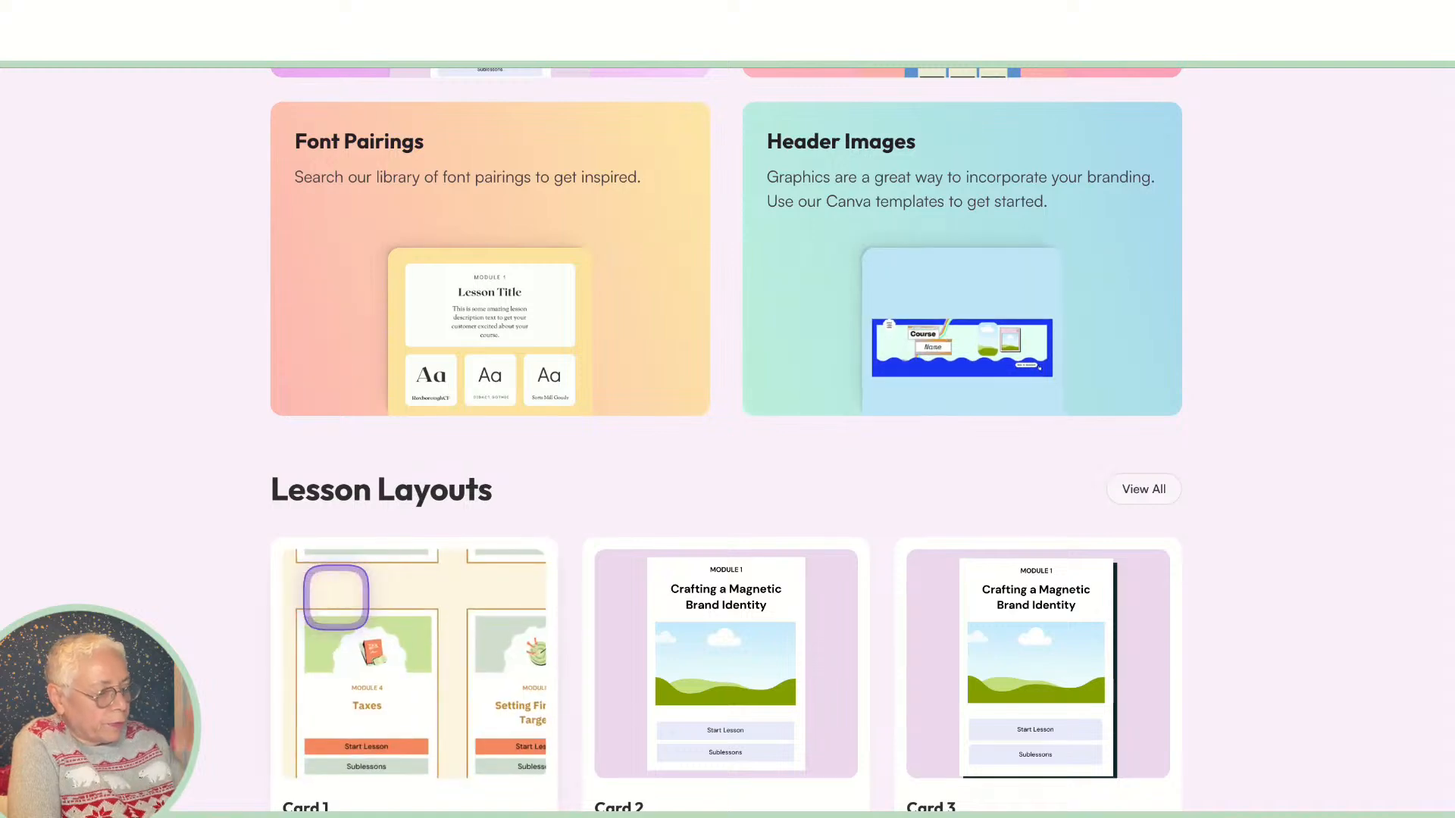
Step: Open the Header Images page of the Style Files, browse its Canva templates, and return to the main Style Files page
left_click(819, 284)
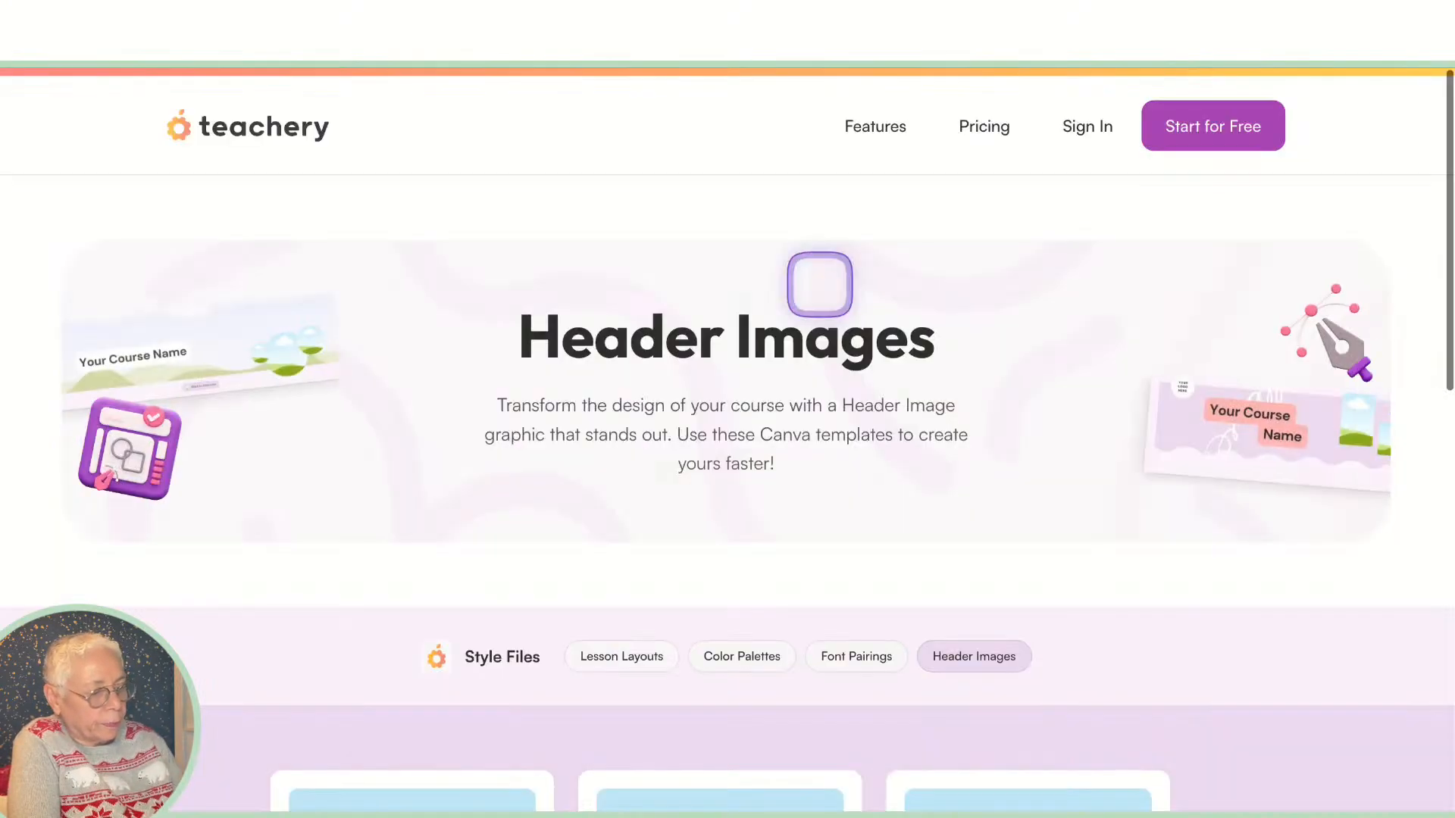
scroll(630, 484, "down", 15)
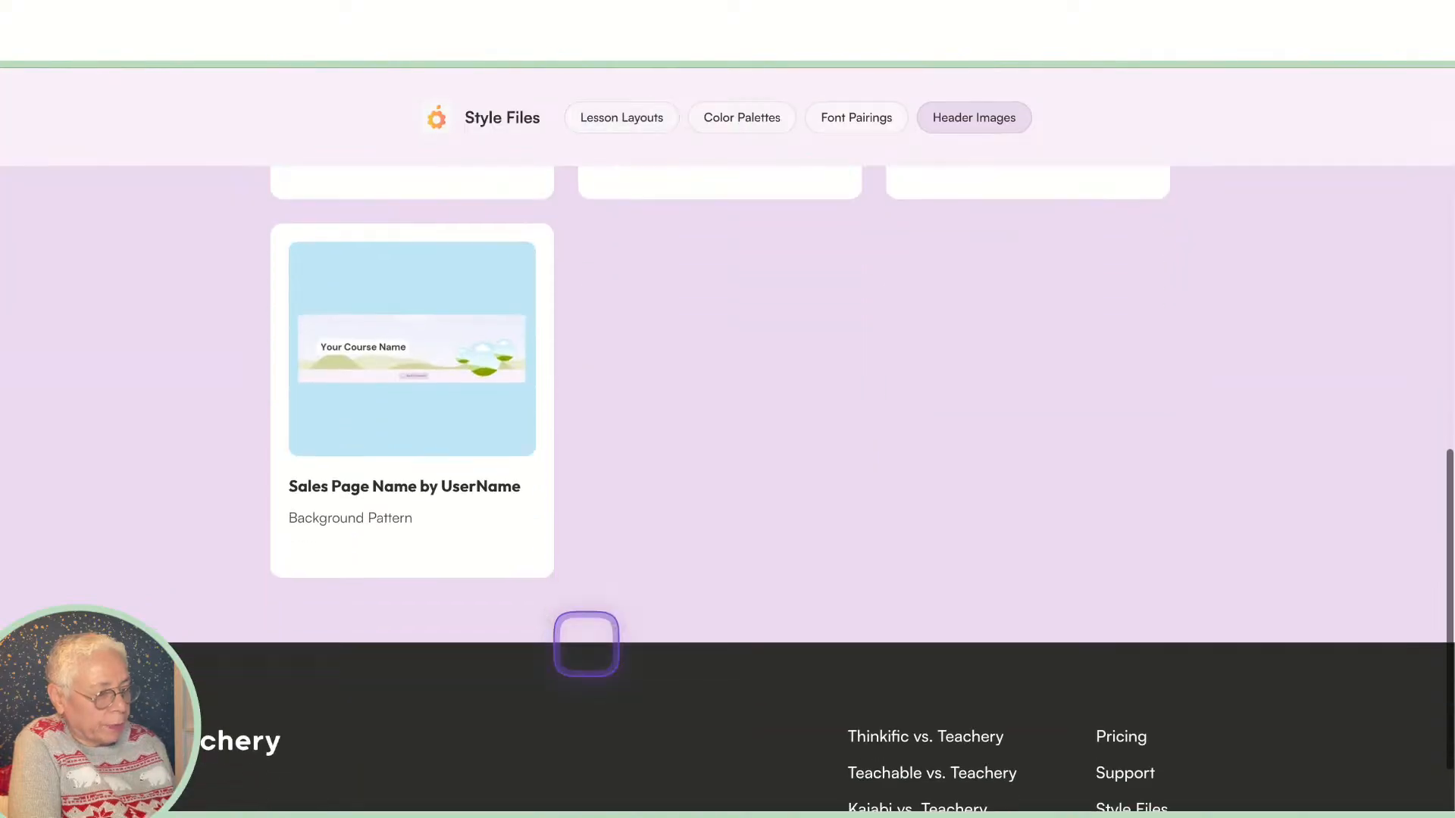
scroll(587, 643, "up", 15)
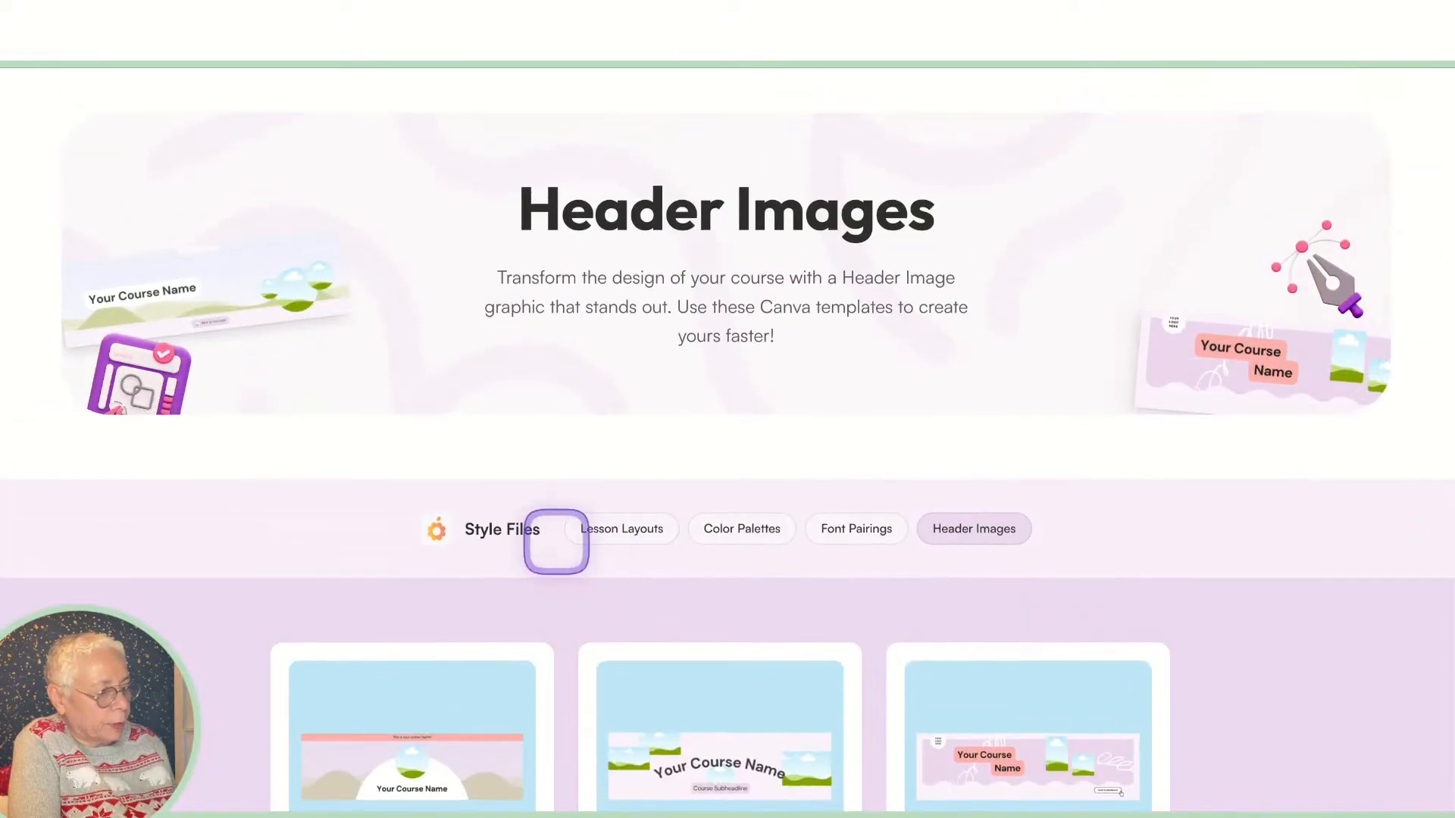
left_click(490, 538)
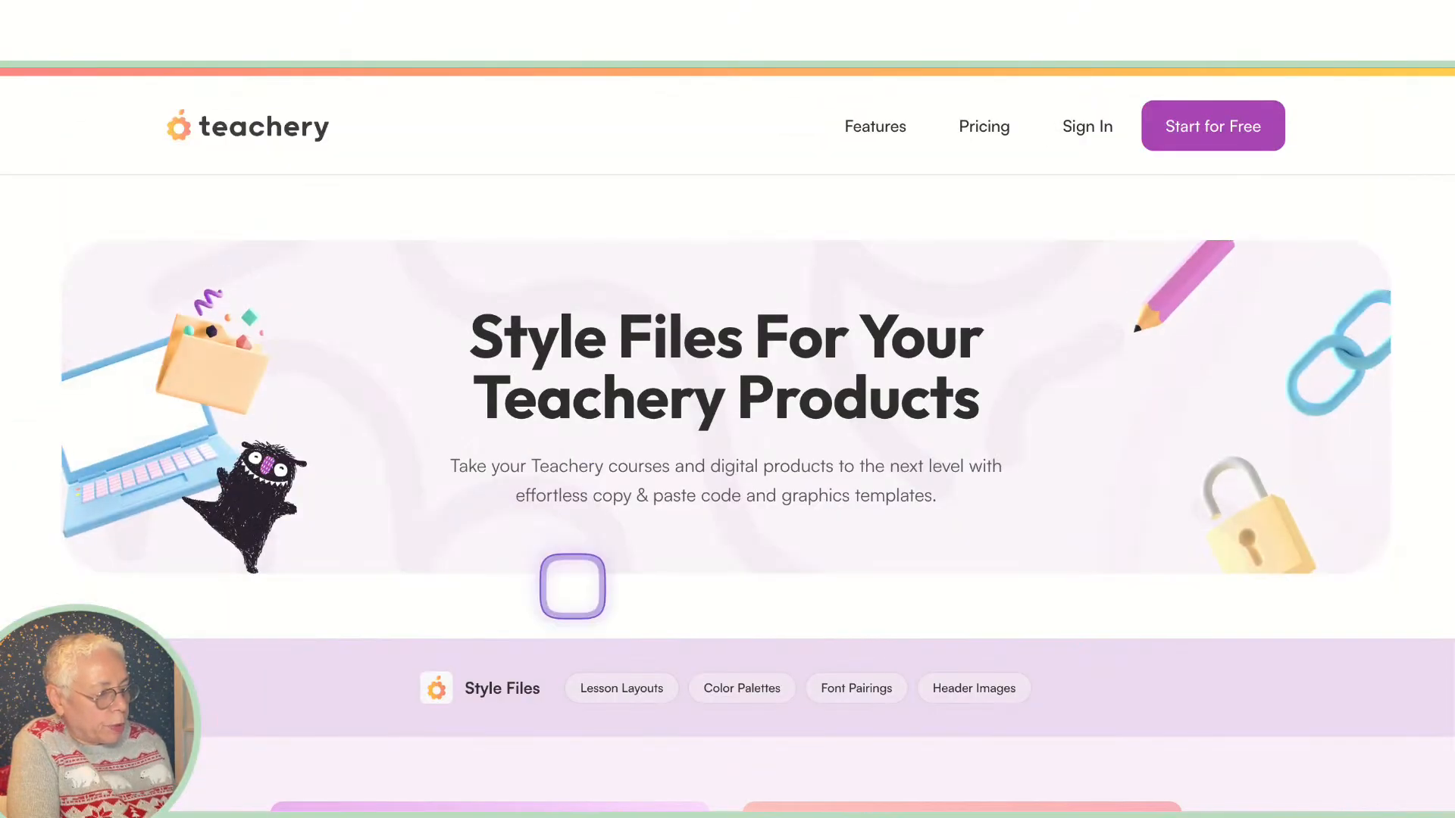
Step: Review the Lesson Layouts, Color Palettes, Font Pairings and Header Images sections on the main Style Files page
scroll(572, 586, "down", 1)
scroll(572, 585, "down", 6)
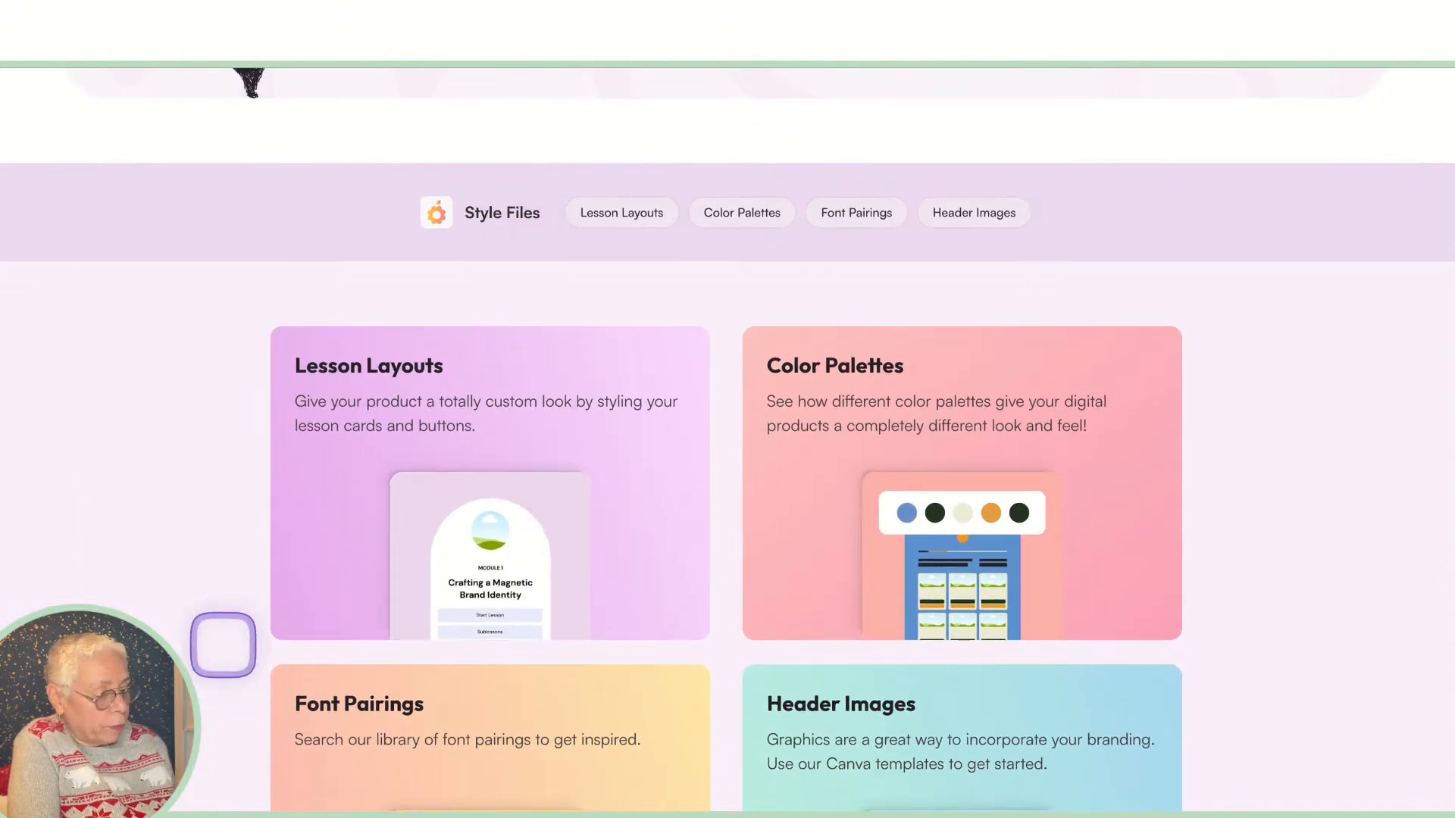
scroll(223, 645, "down", 4)
scroll(223, 645, "down", 11)
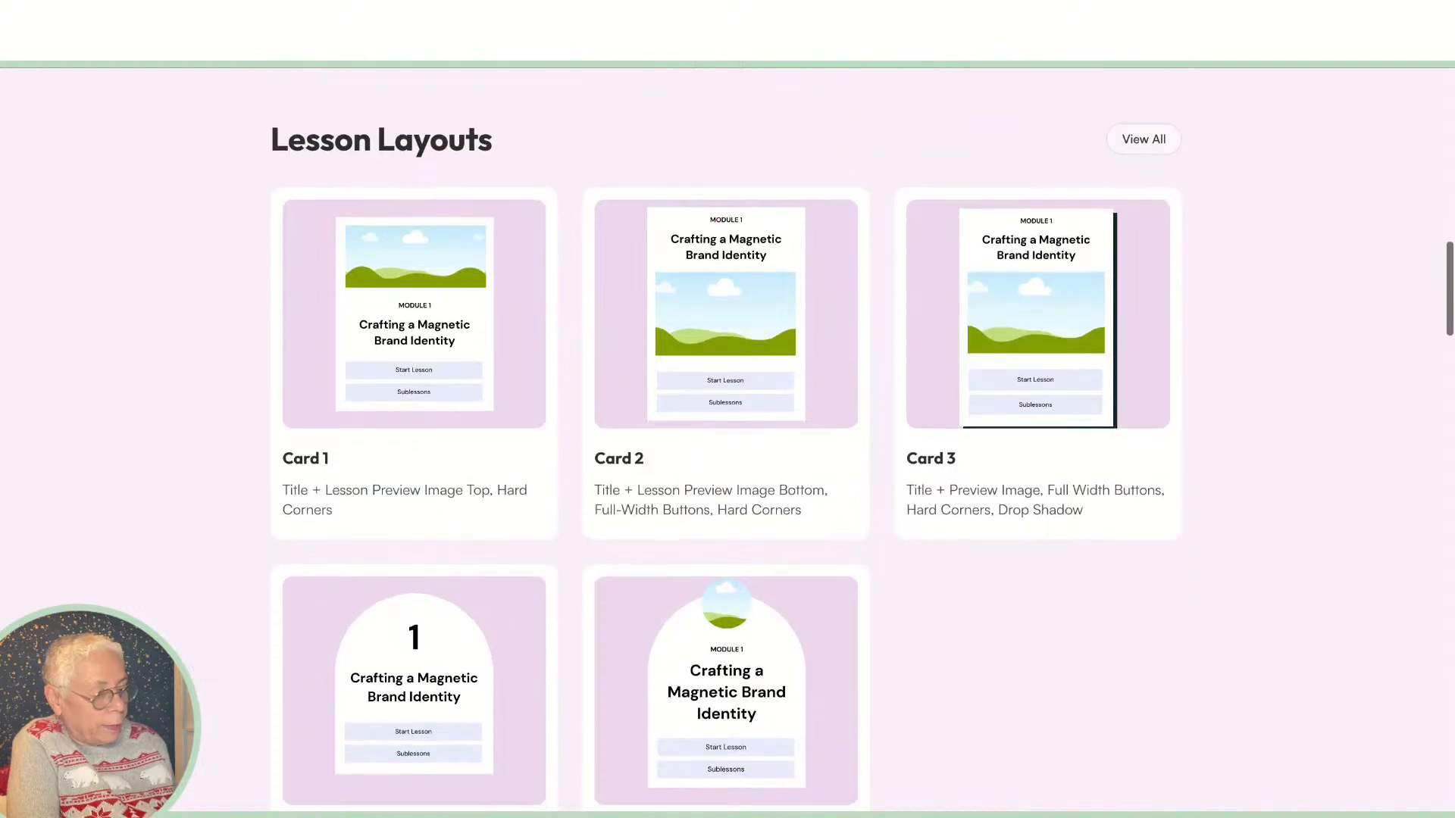
scroll(728, 440, "down", 10)
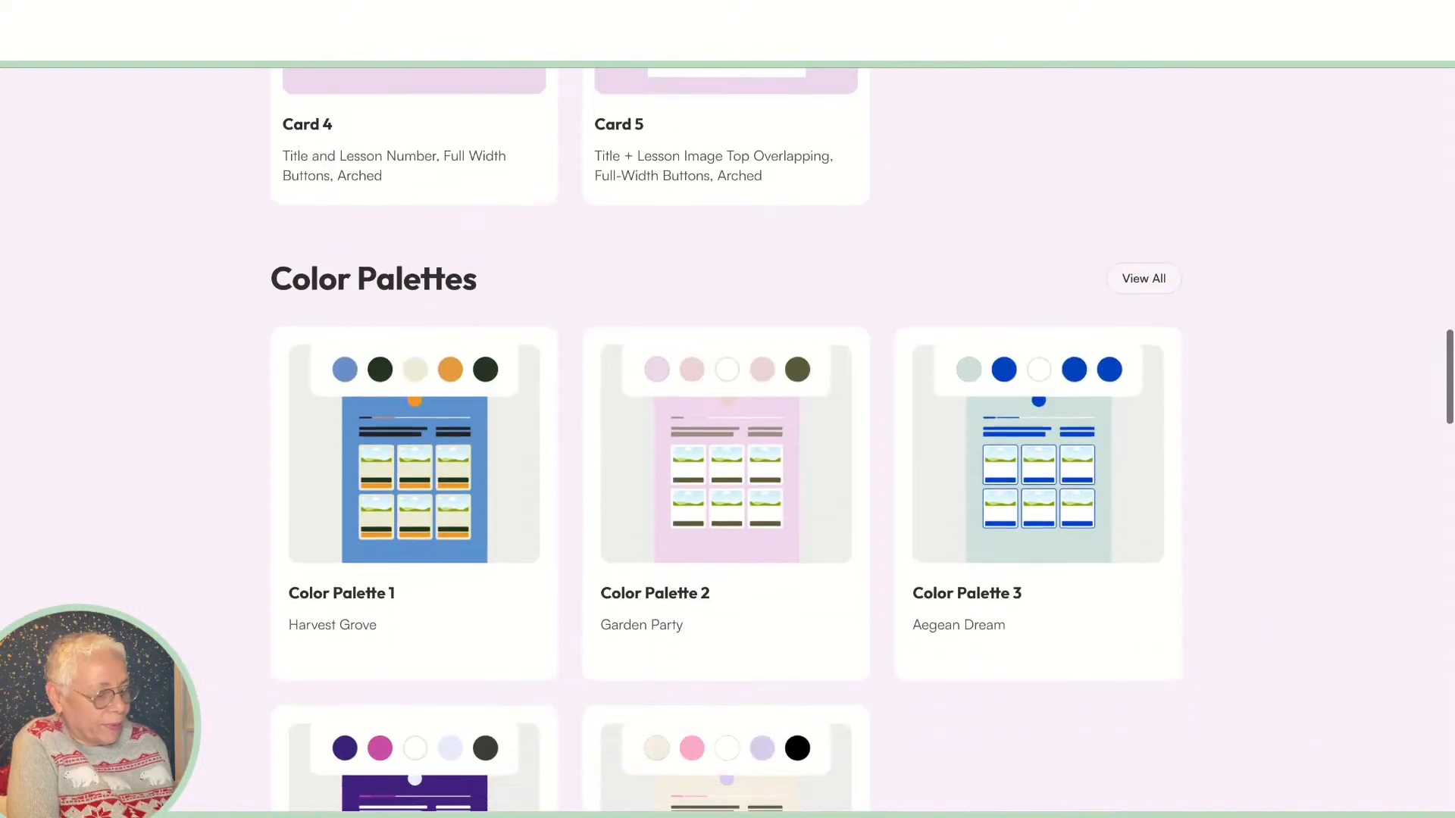
scroll(728, 439, "down", 5)
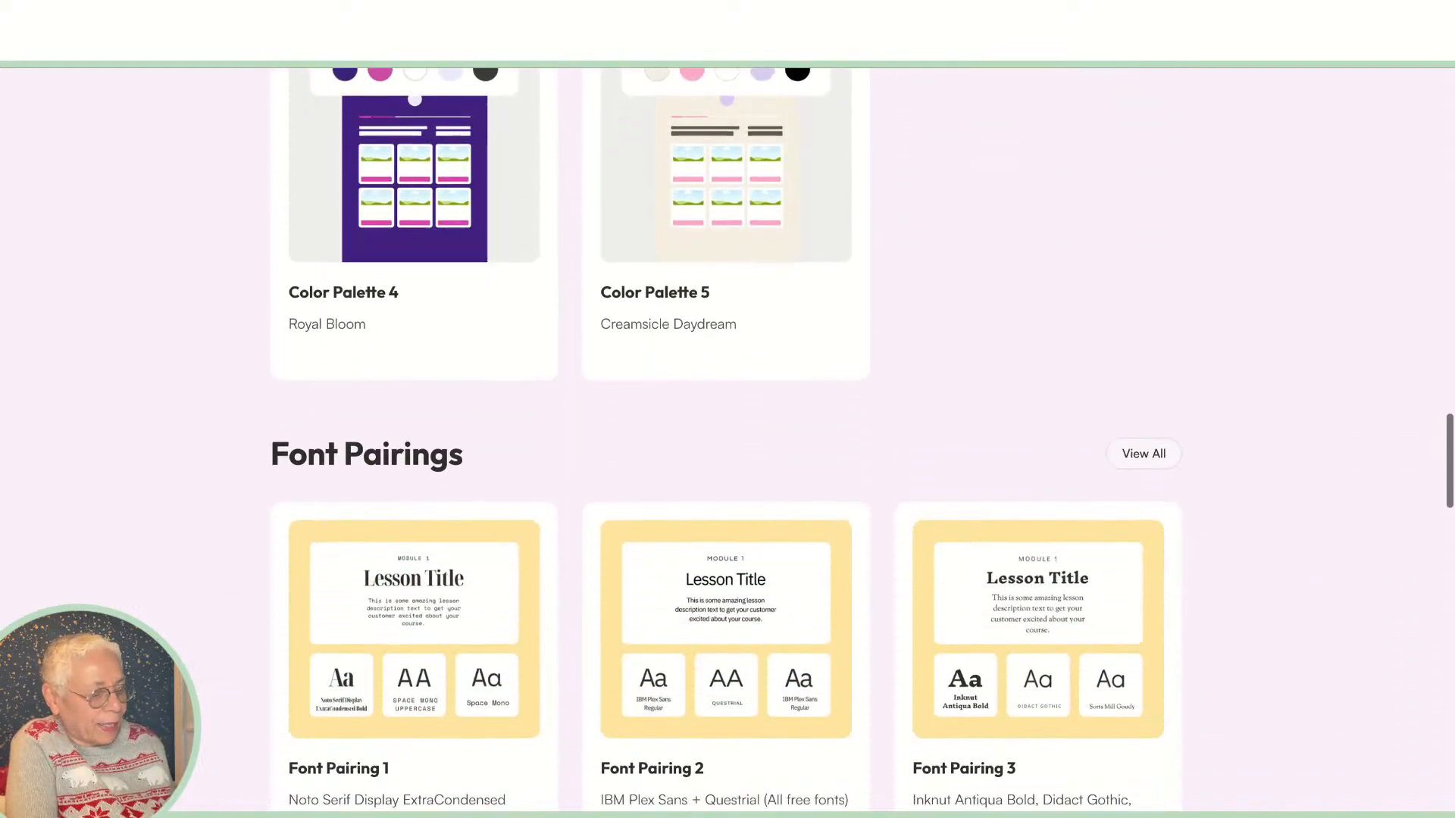
scroll(727, 439, "down", 2)
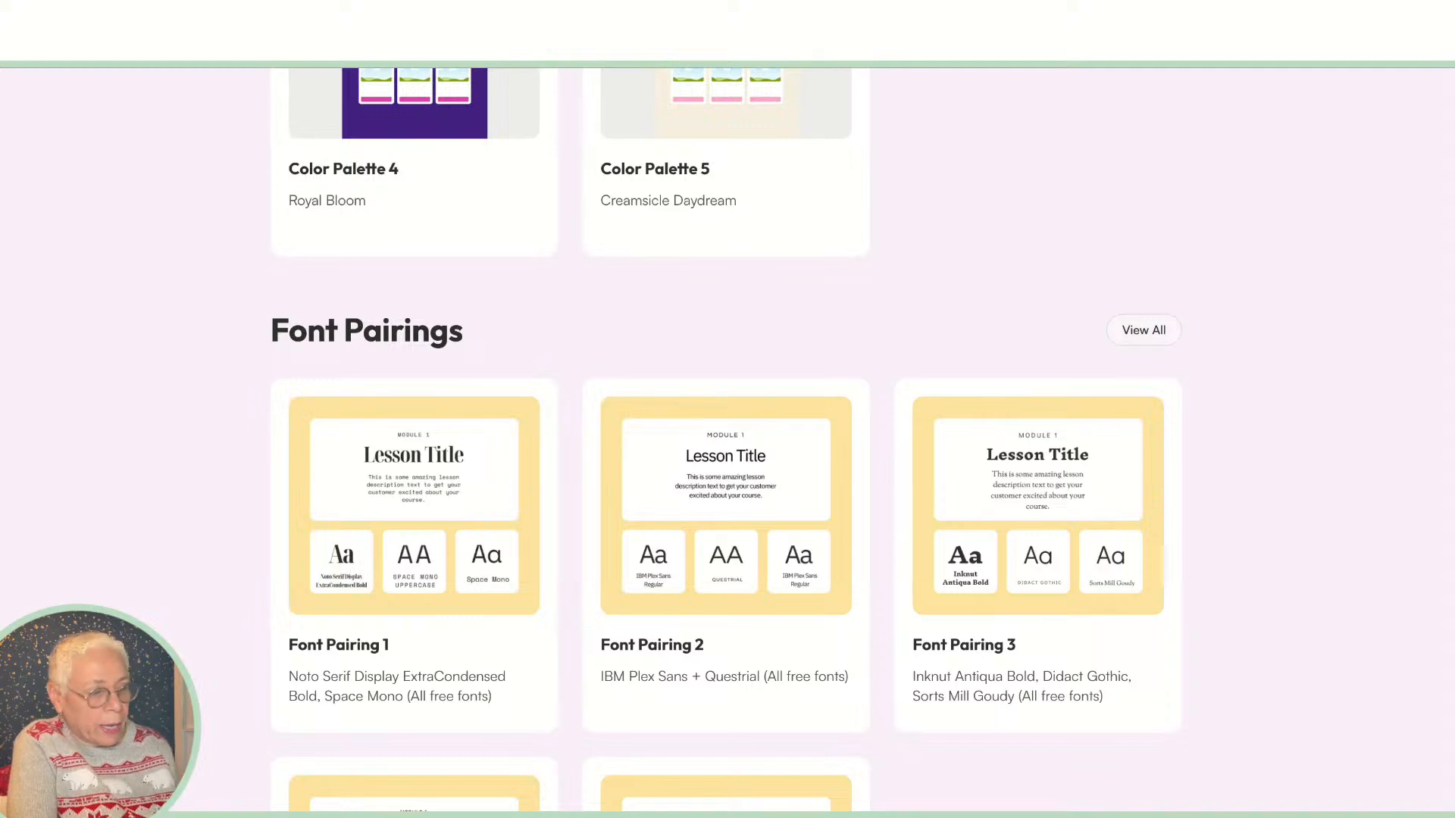
scroll(182, 581, "down", 8)
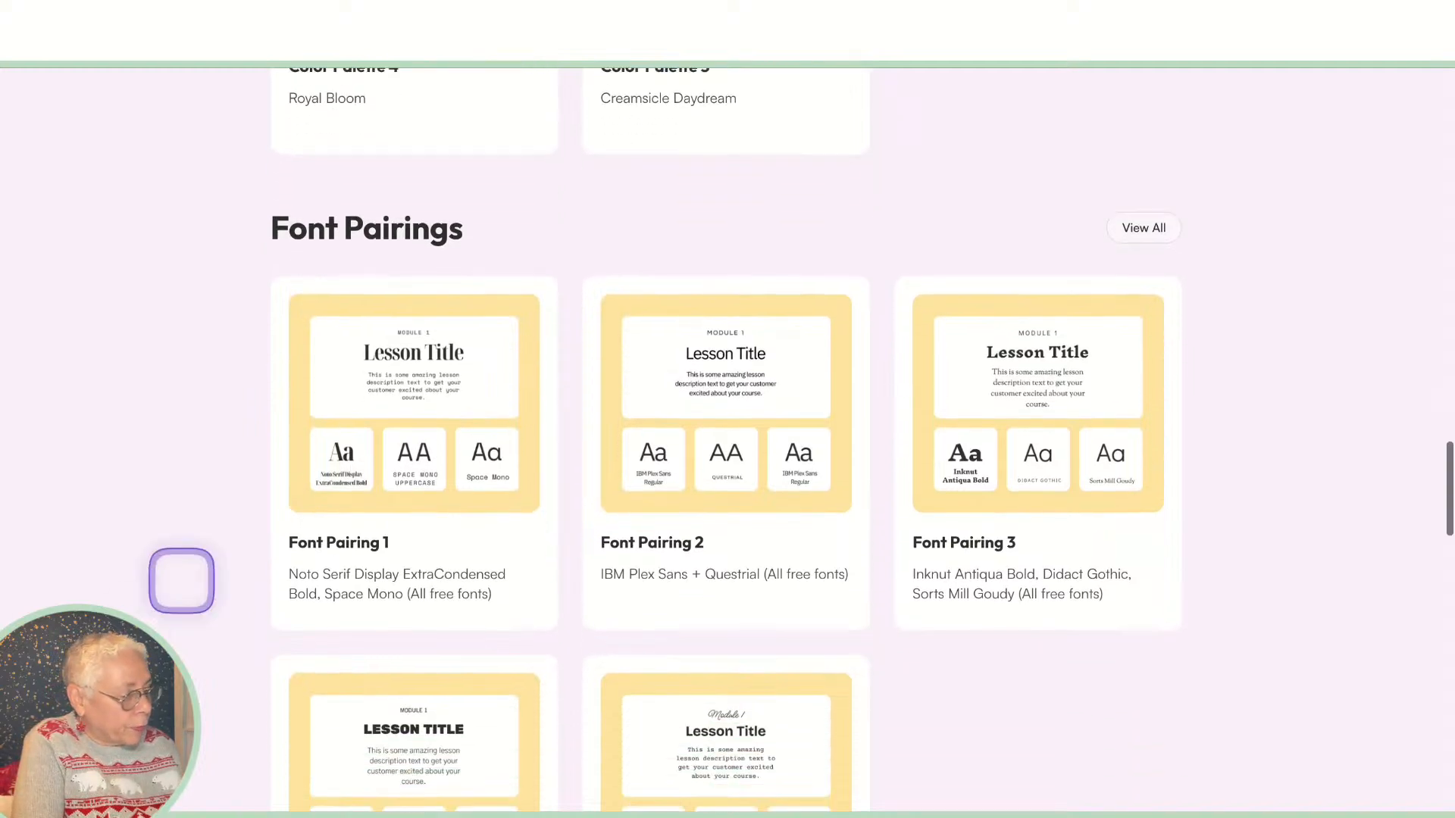
scroll(179, 580, "down", 2)
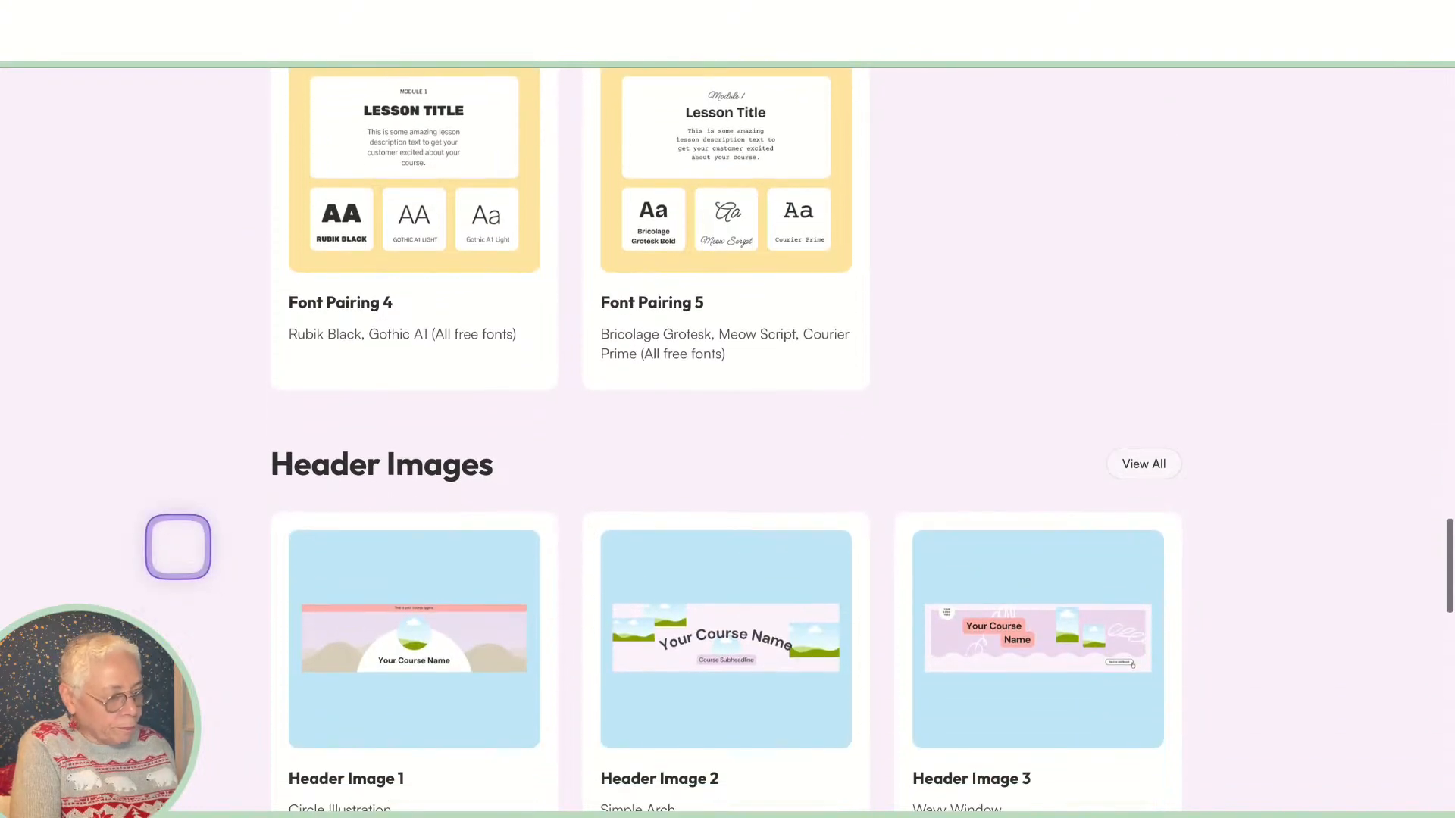
scroll(178, 546, "down", 3)
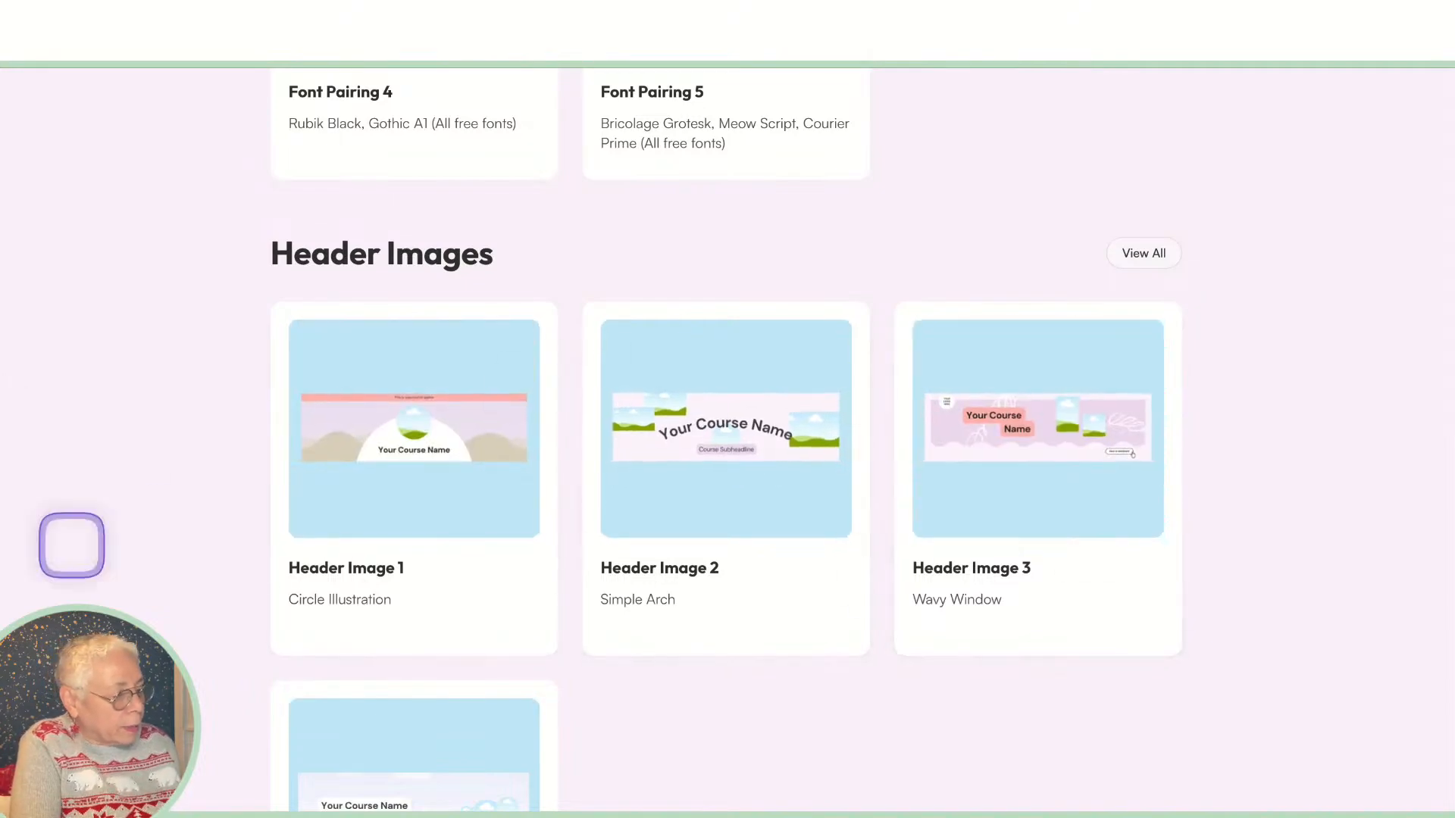
scroll(155, 593, "down", 6)
scroll(156, 594, "up", 6)
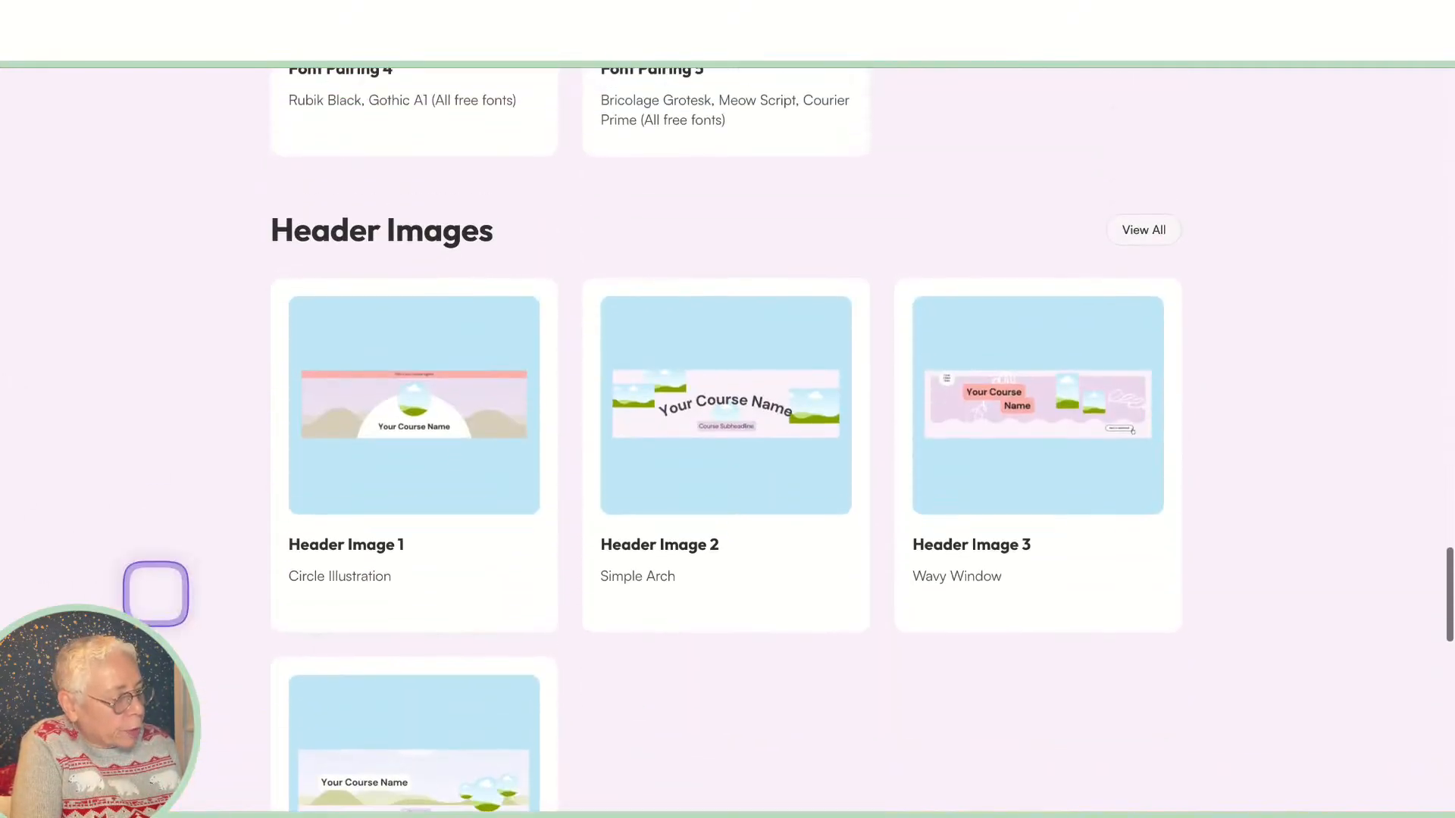
scroll(156, 593, "down", 8)
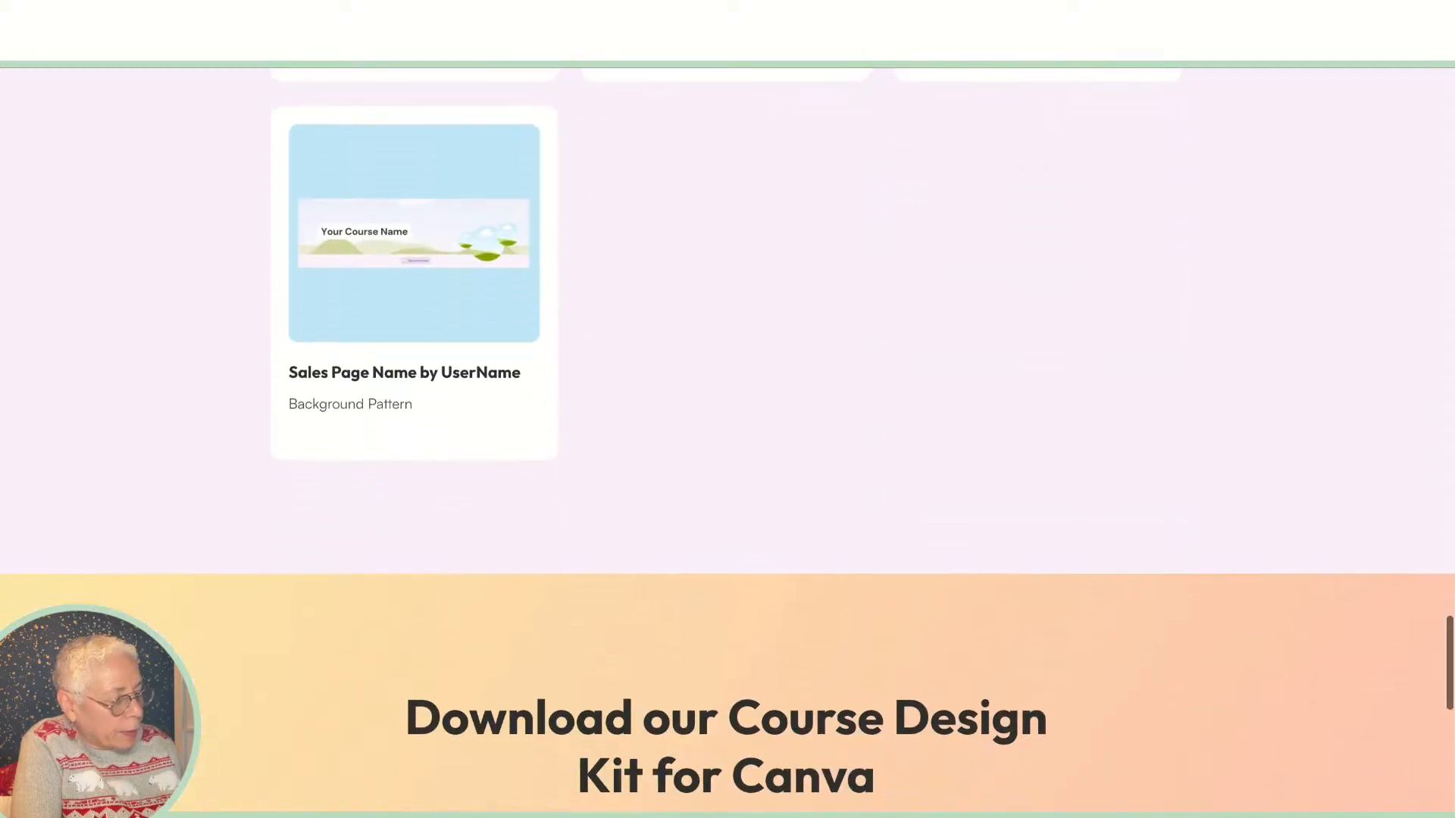
Step: Examine the Course Design Kit for Canva section, including its sign-up form, example previews and list of template contents
scroll(727, 447, "down", 4)
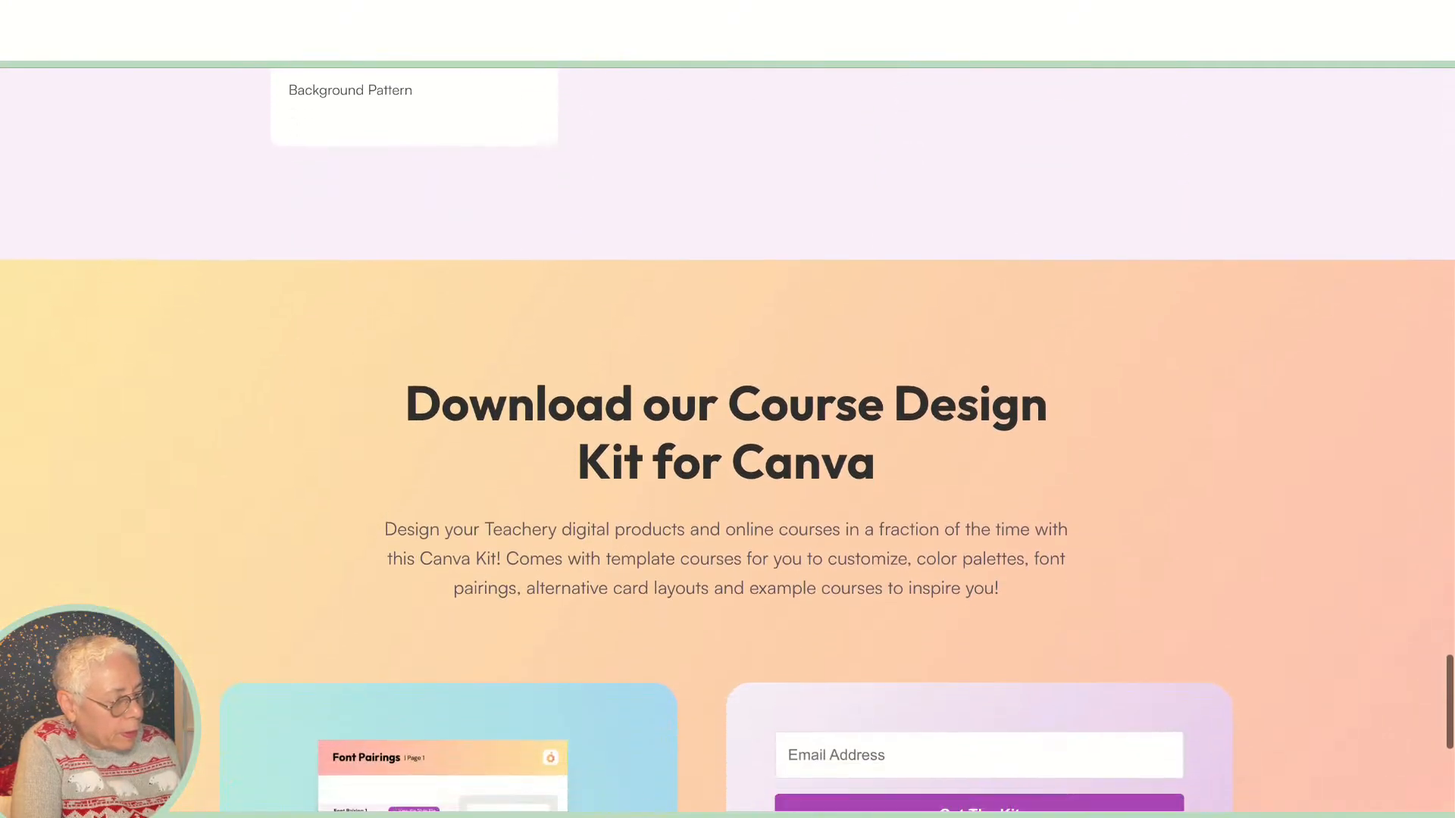
scroll(156, 595, "down", 3)
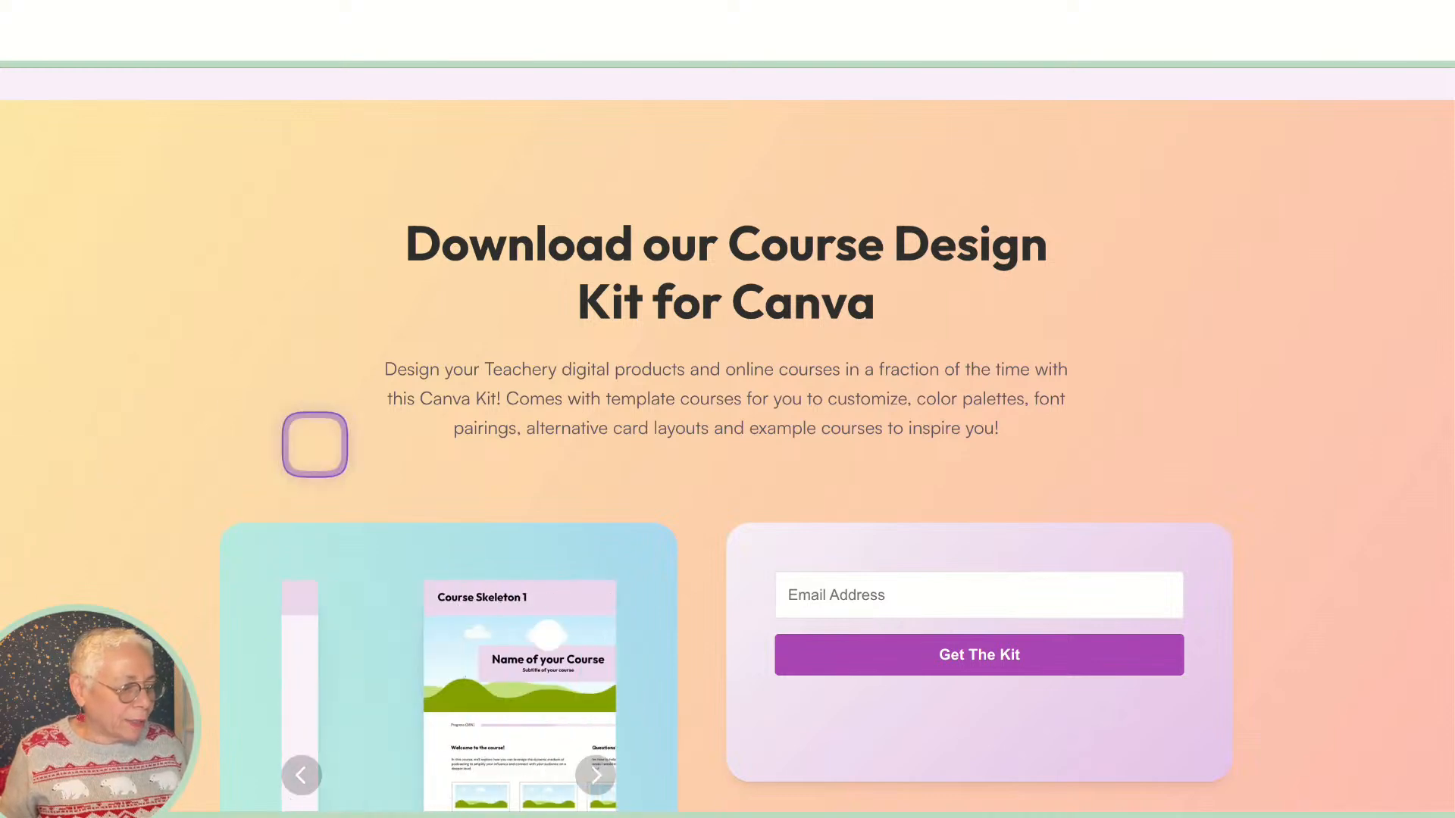
scroll(510, 432, "down", 3)
scroll(510, 432, "up", 5)
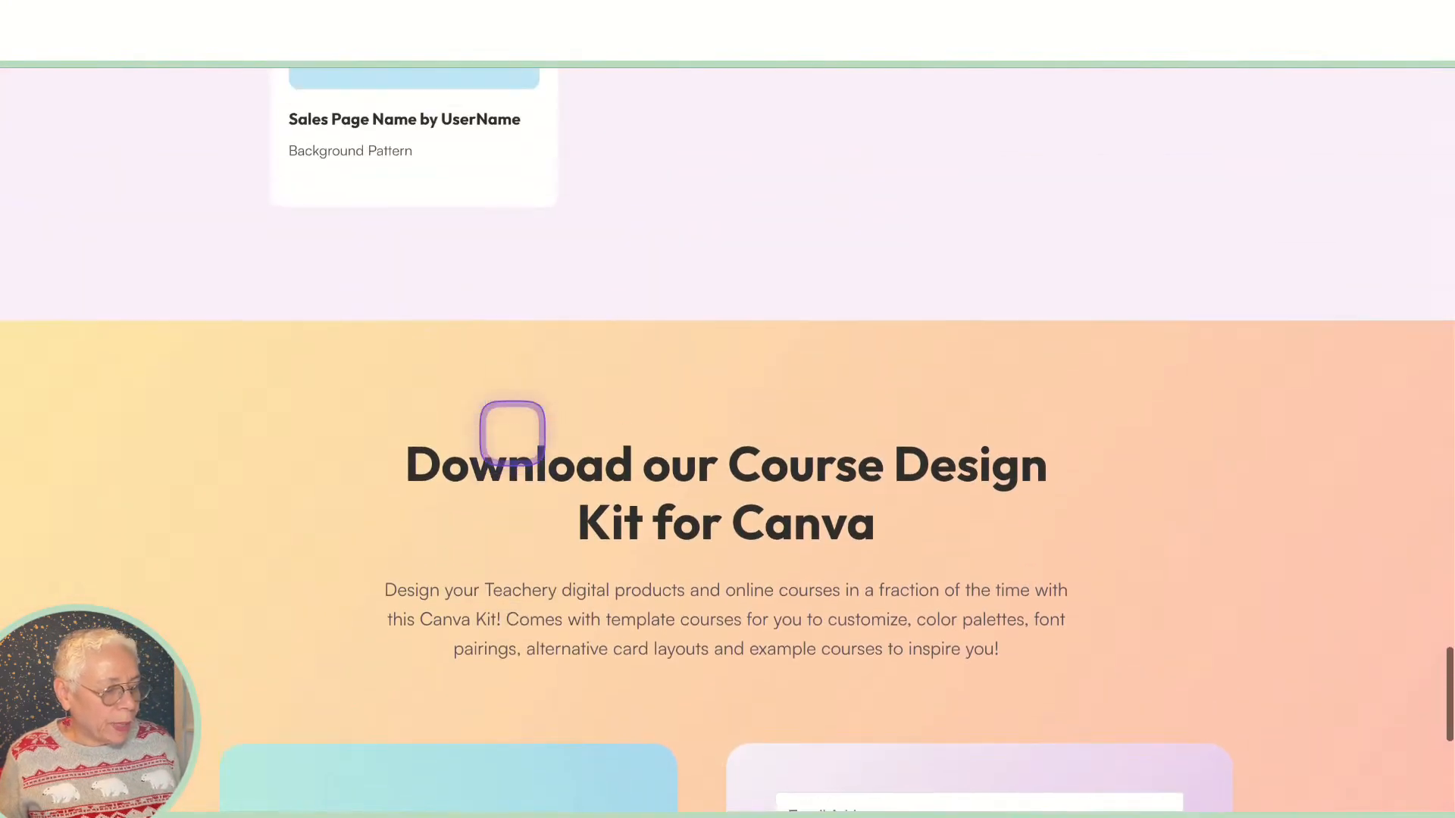
scroll(512, 432, "up", 15)
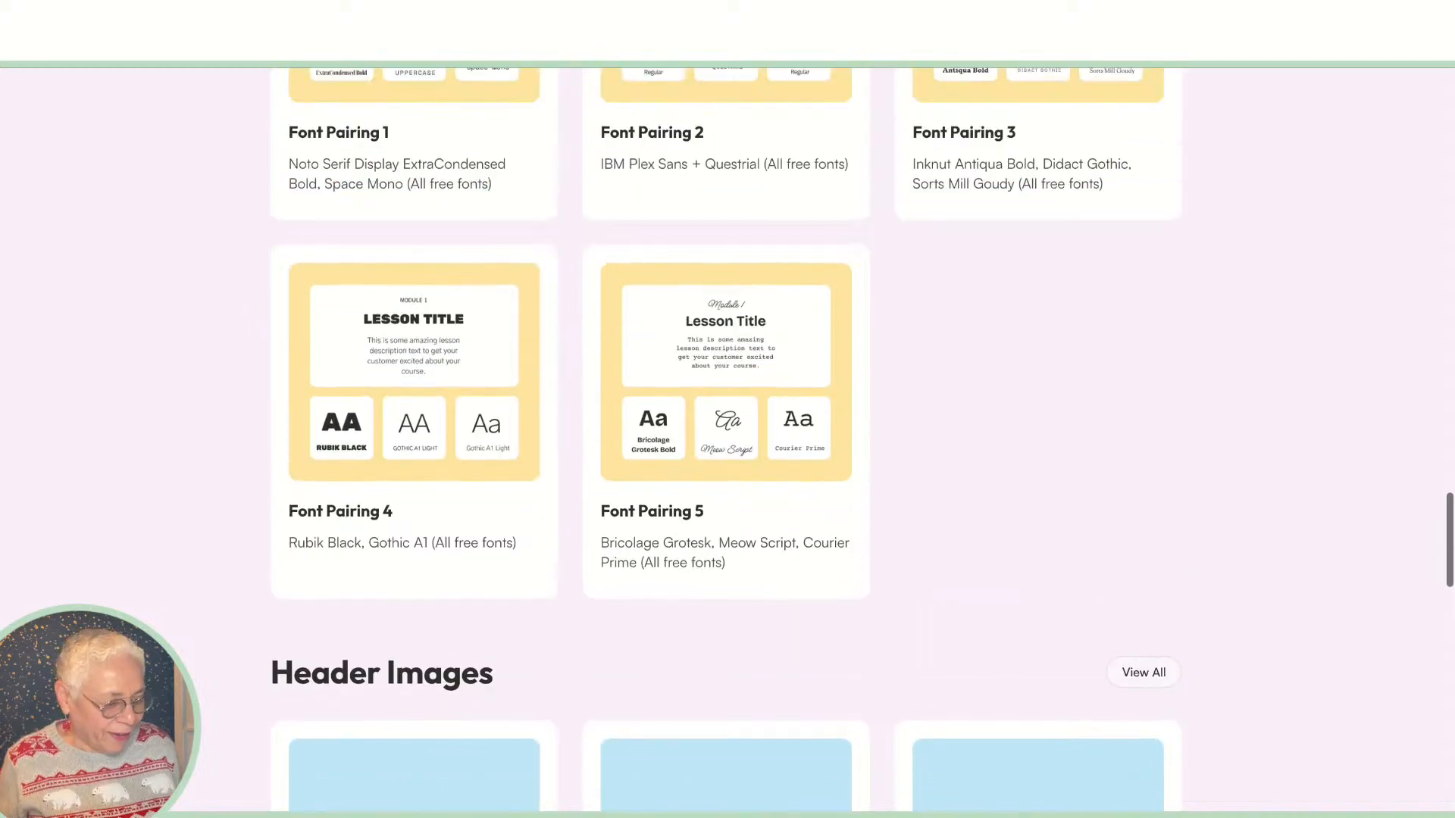
scroll(513, 421, "down", 15)
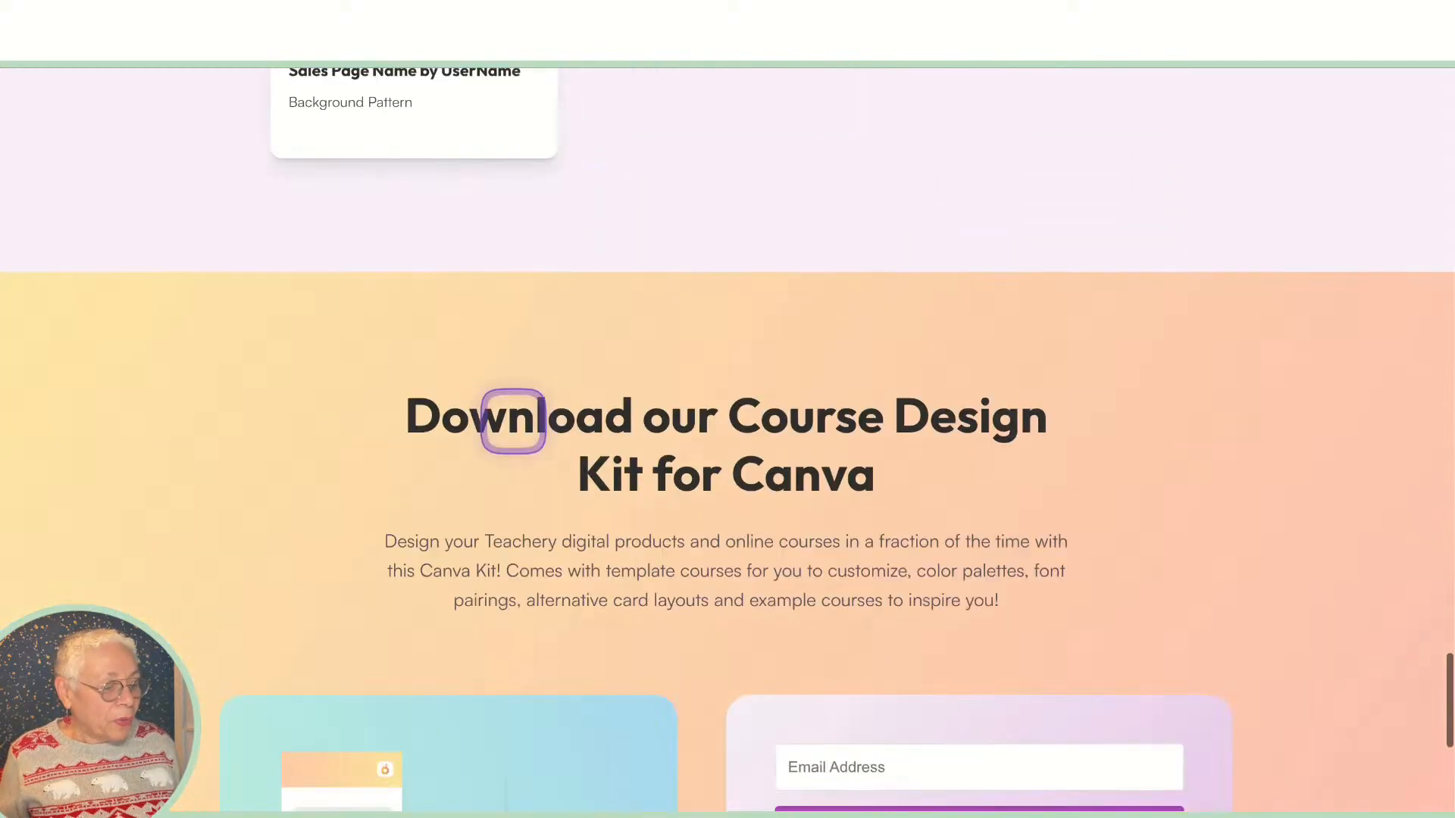
scroll(513, 421, "down", 10)
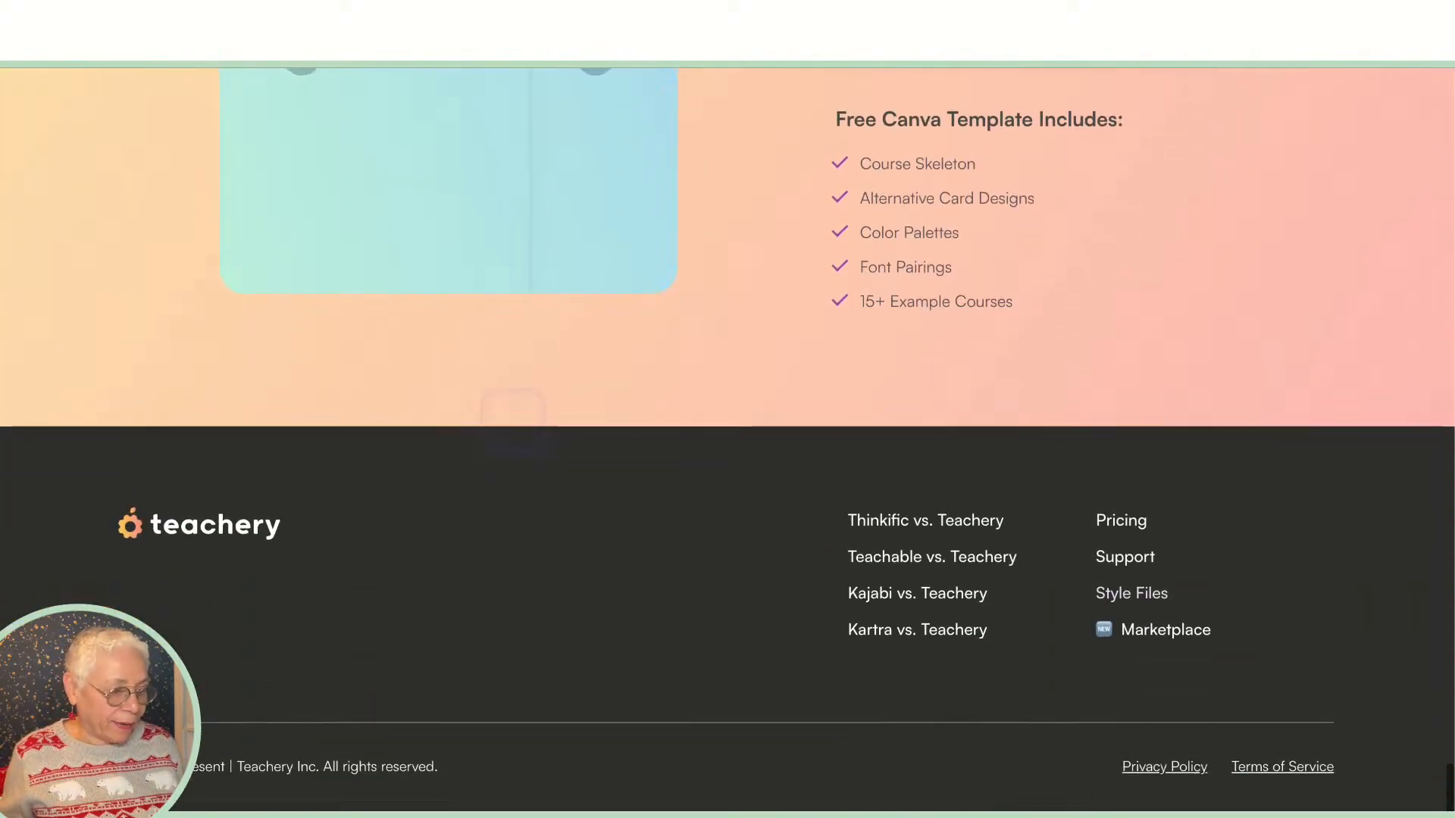
scroll(513, 416, "up", 3)
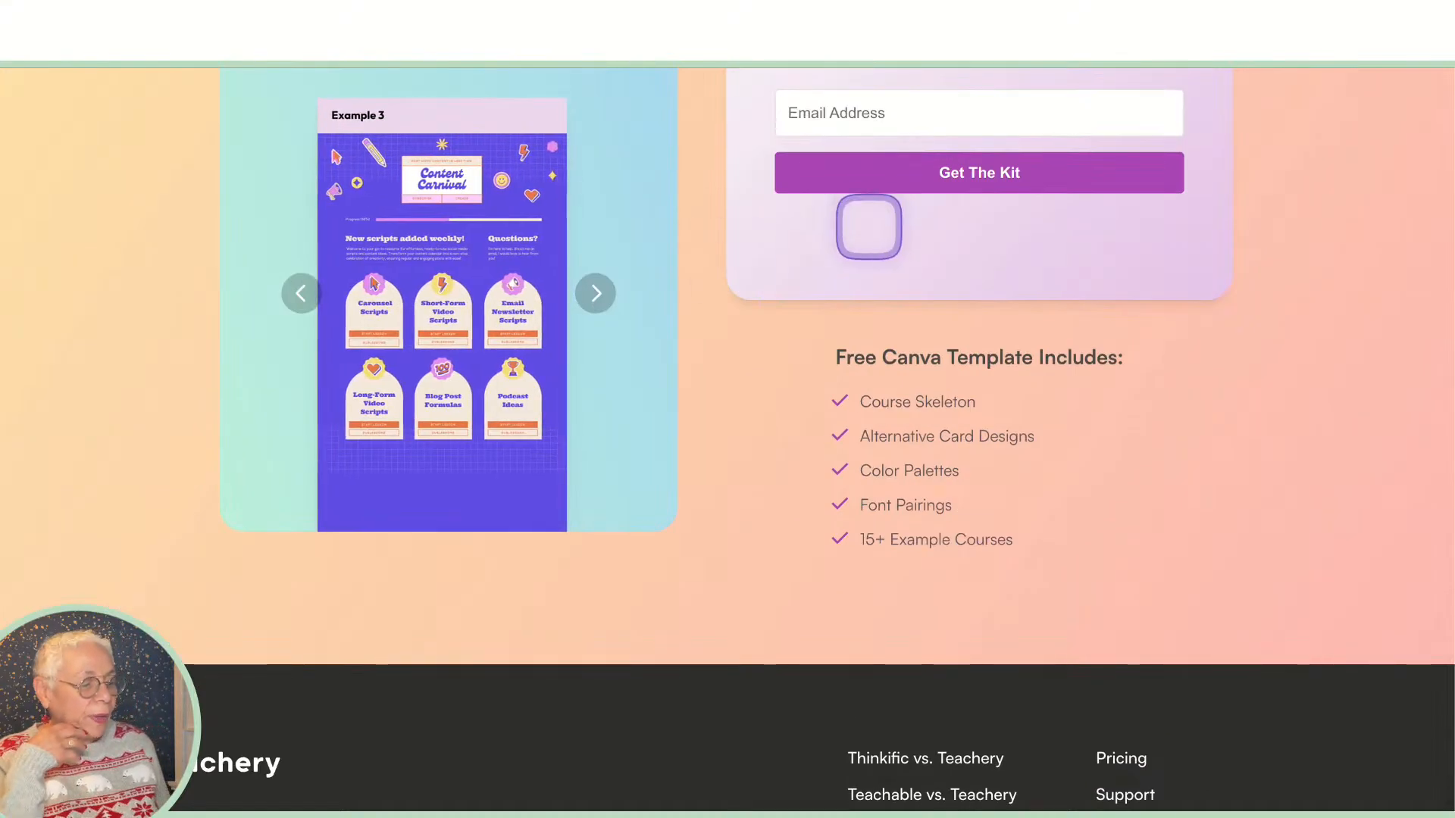
scroll(869, 226, "up", 2)
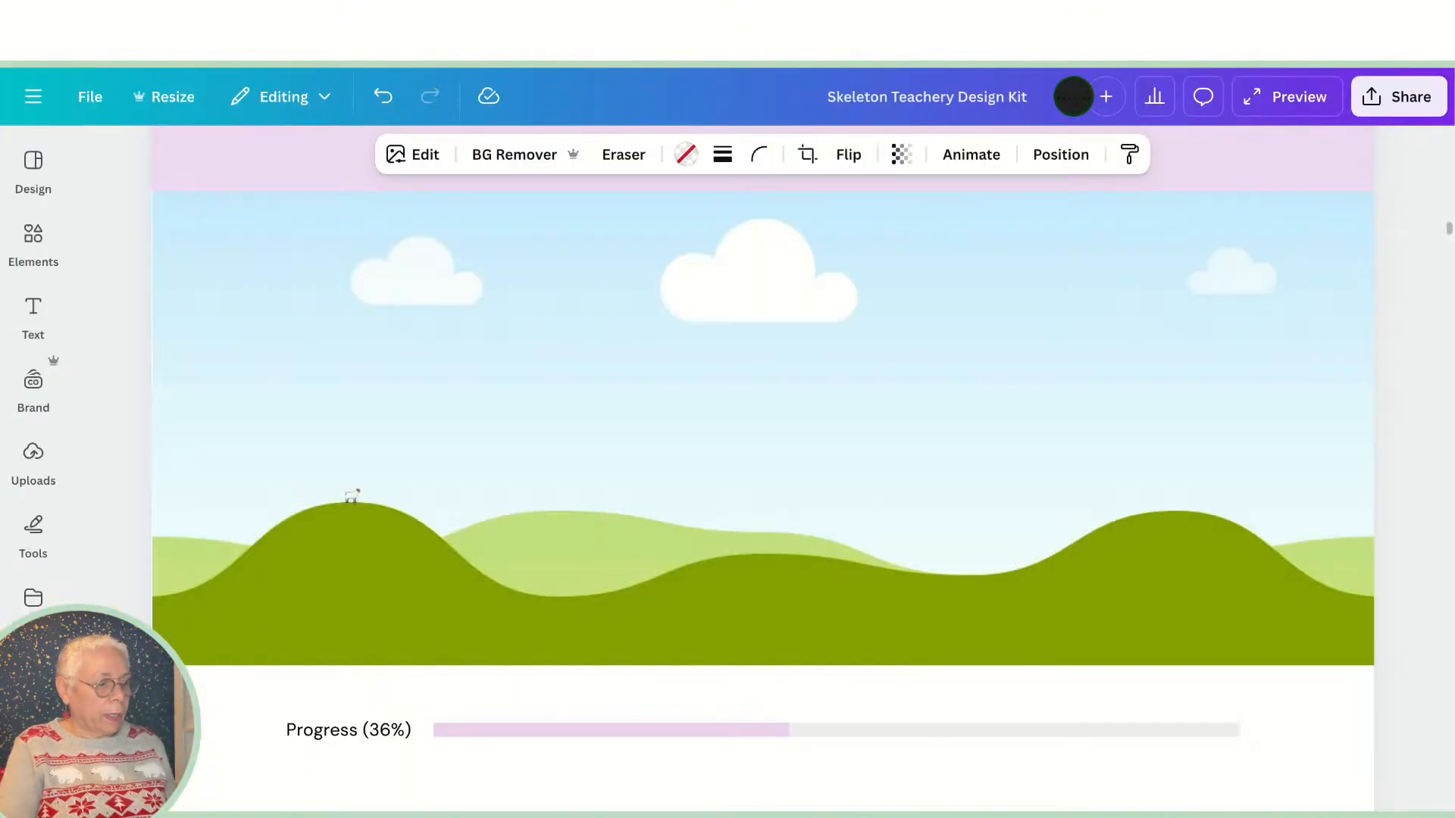
Step: In Canva's Skeleton Teachery Design Kit, try deleting the Christmas tree photo and the Inspired Creatives Studio logo from the Course Skeleton 1 header
scroll(740, 308, "up", 9)
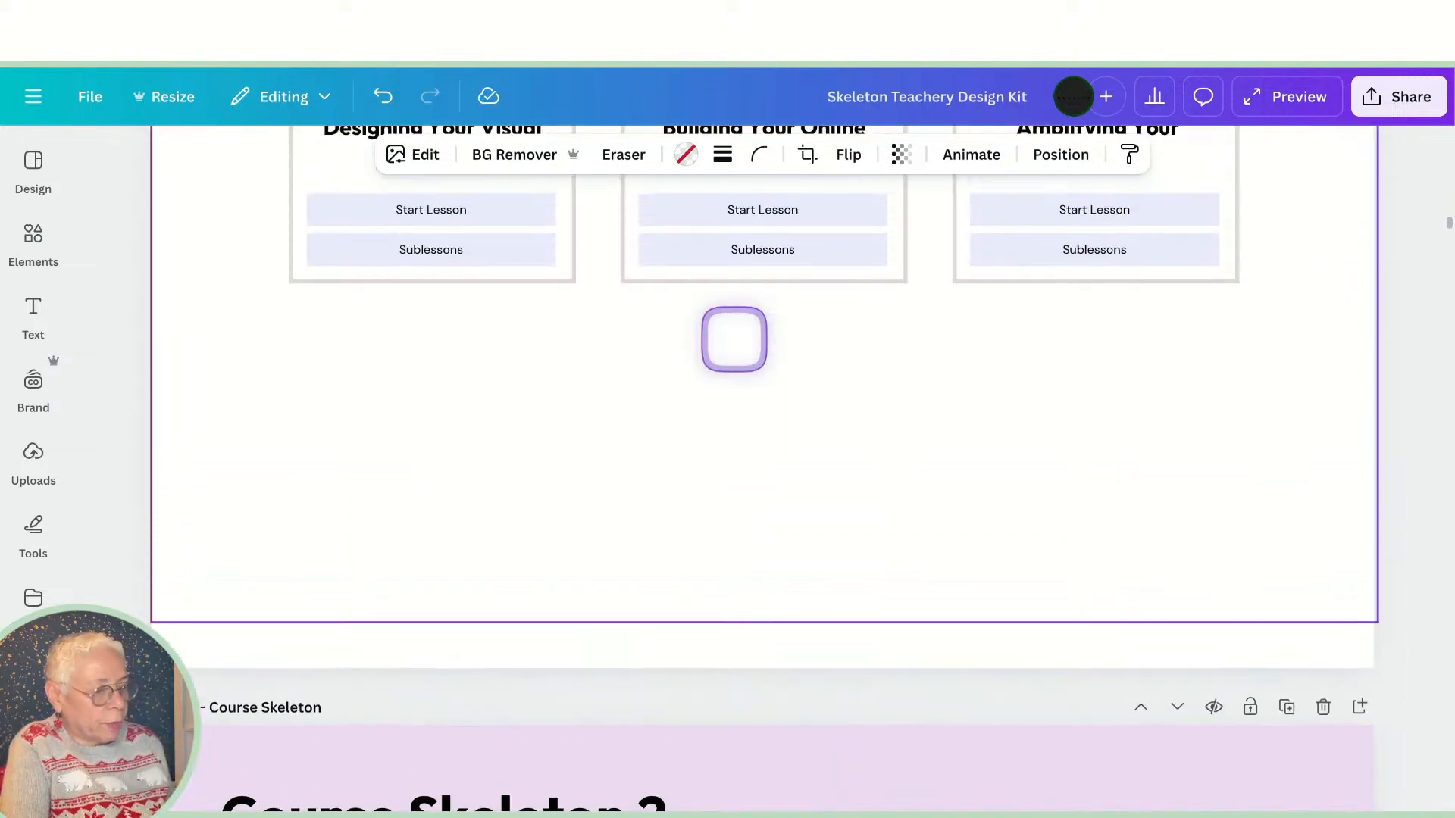
scroll(733, 338, "up", 10)
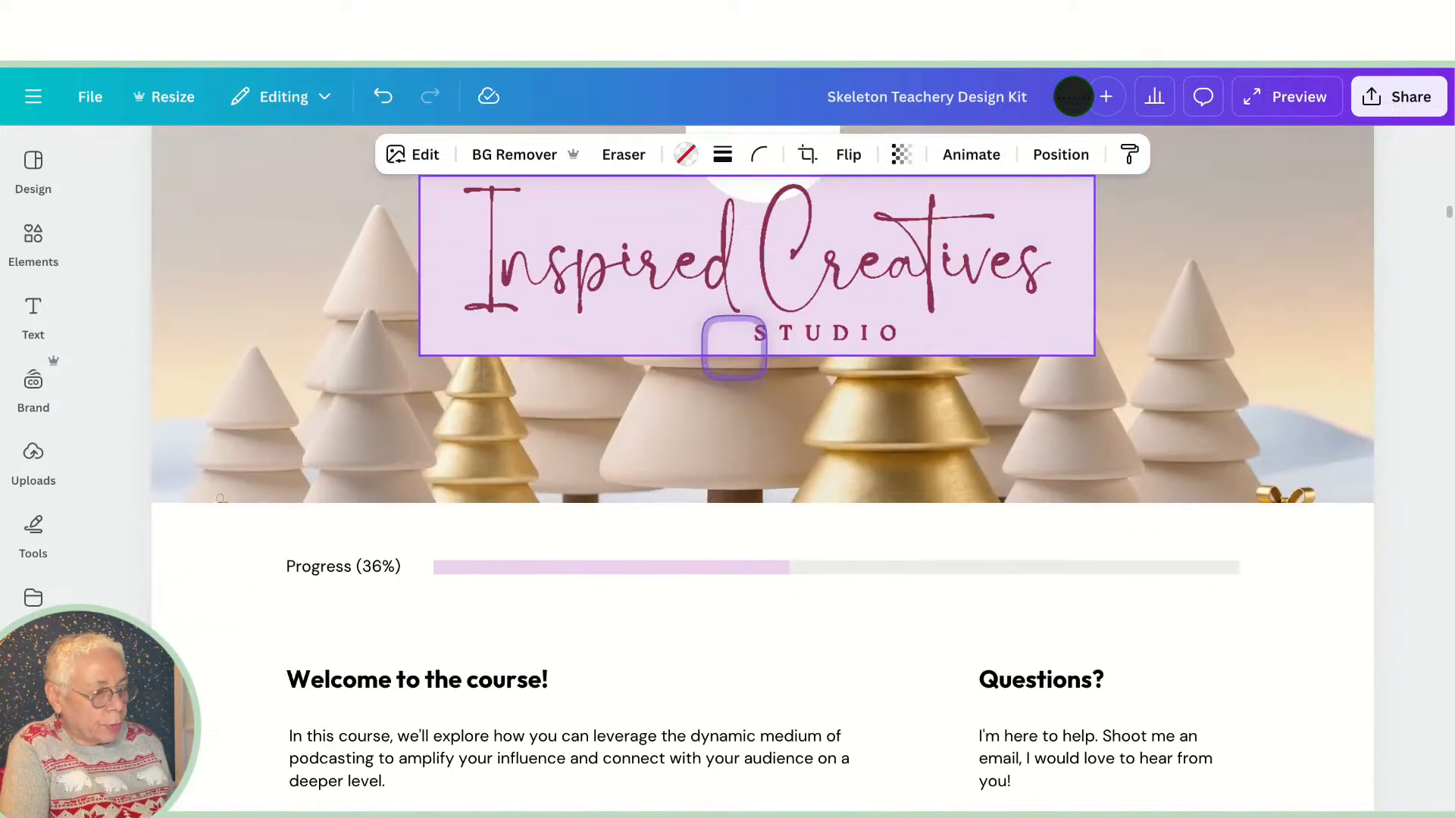
scroll(705, 318, "up", 3)
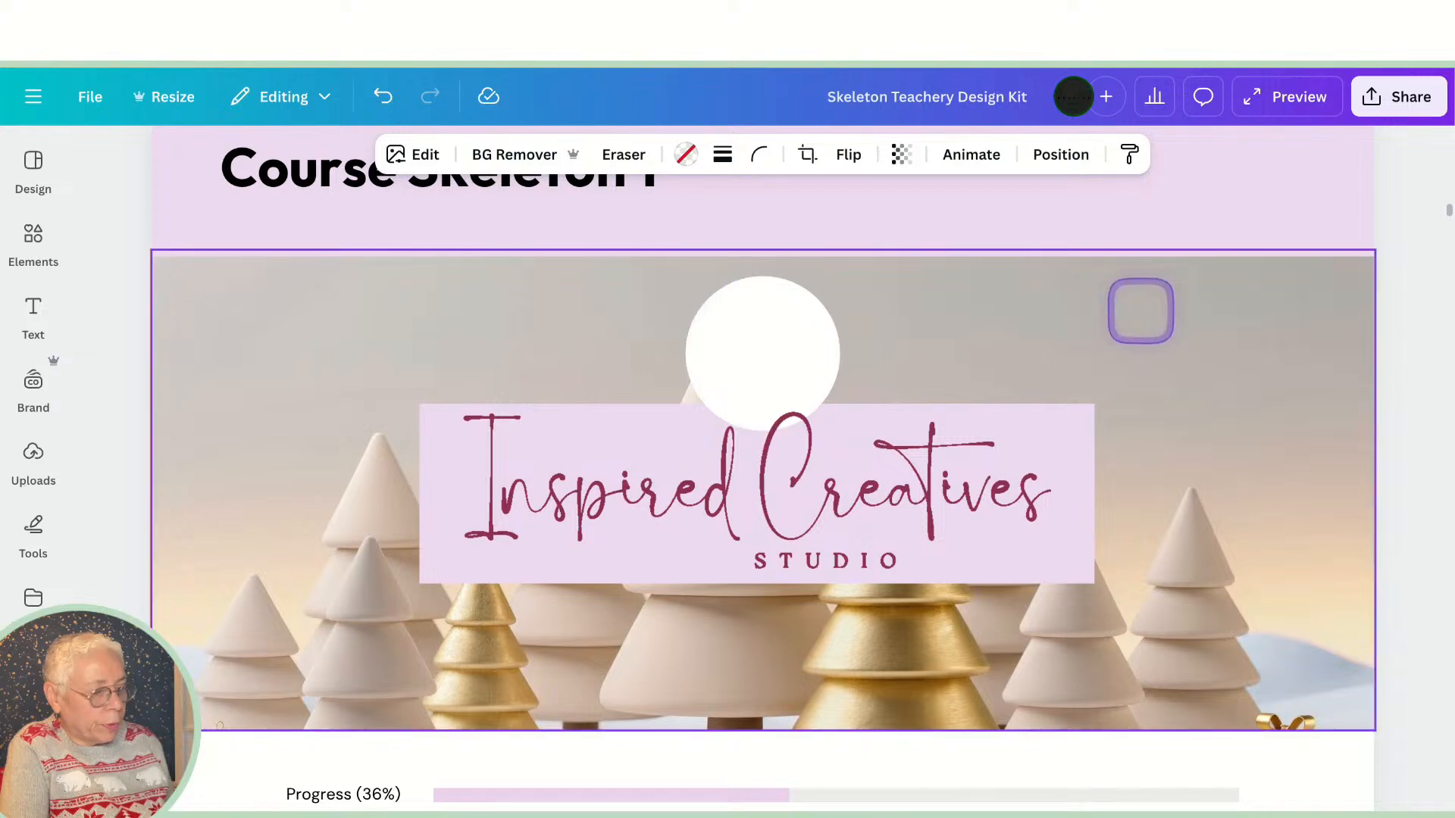
left_click(1123, 331)
key("Delete")
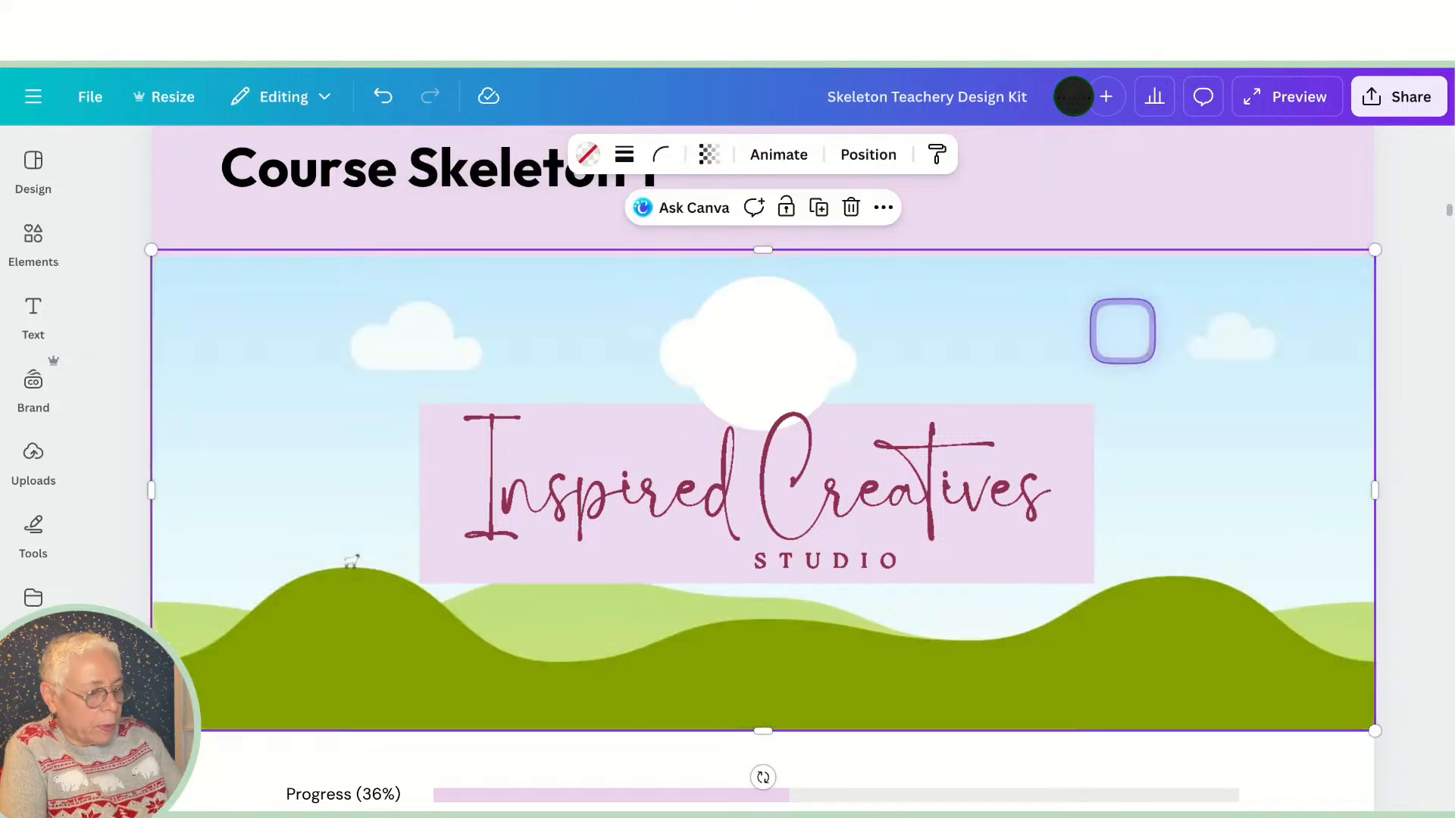
left_click(883, 516)
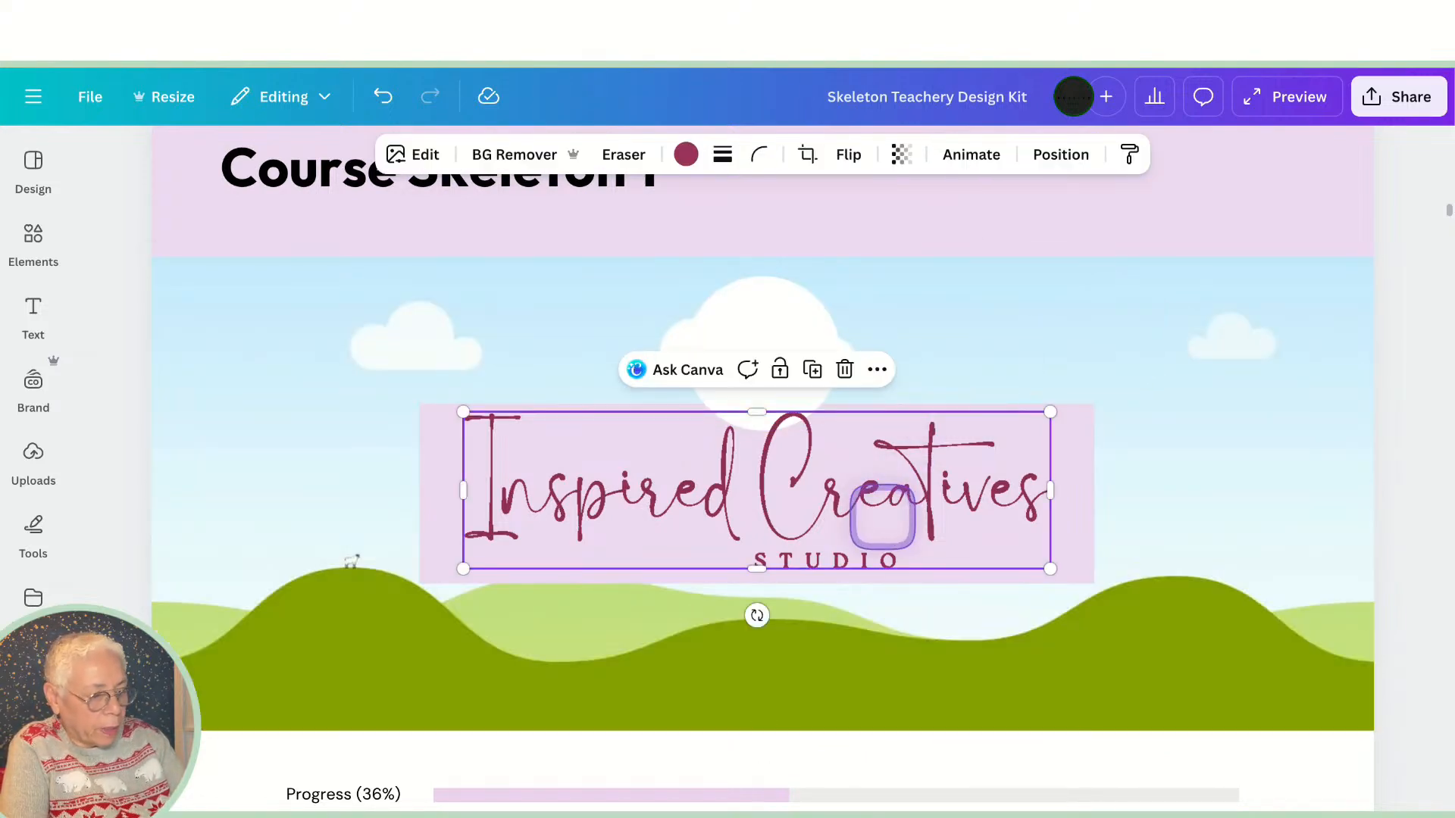
key("Delete")
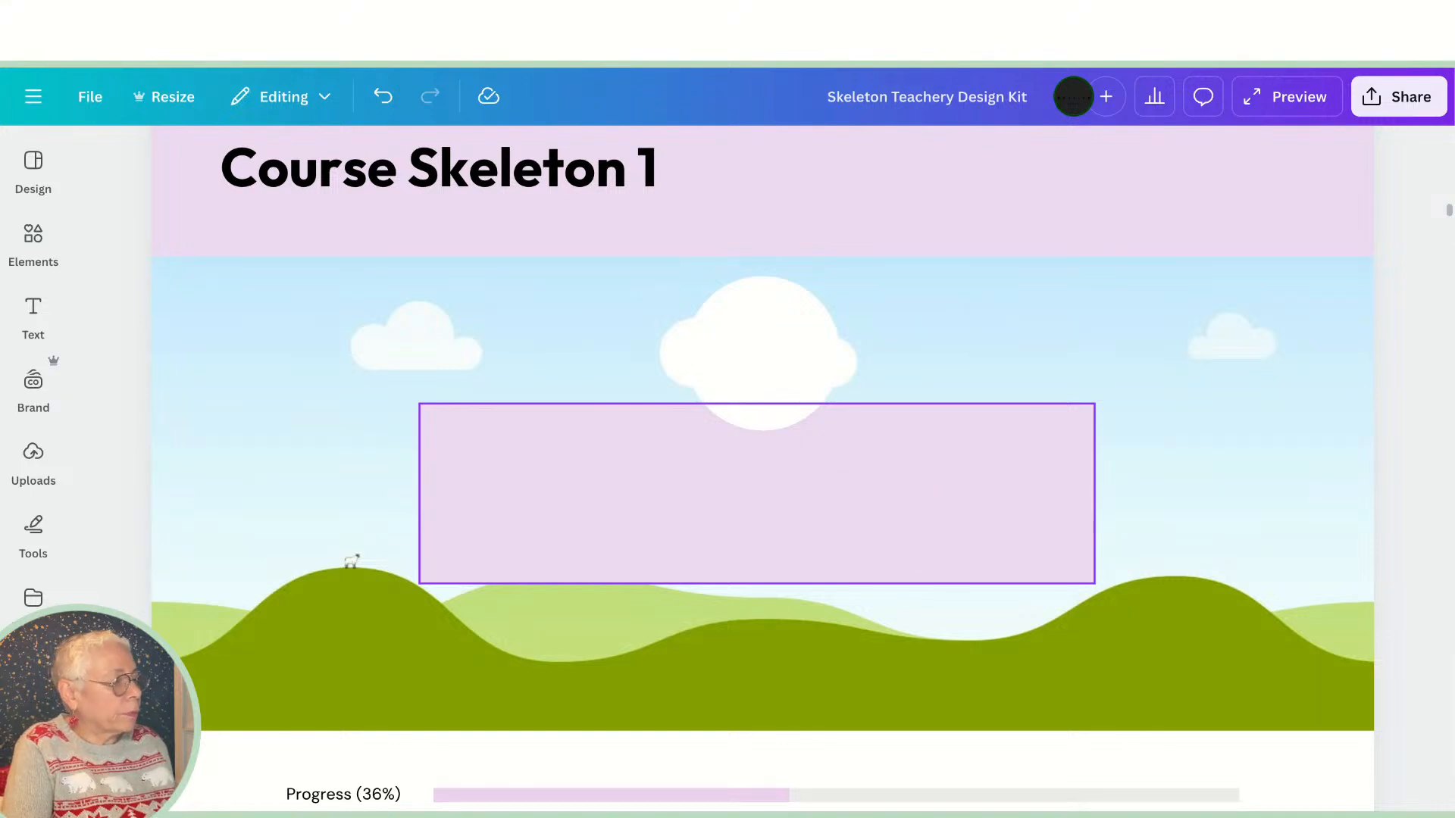
Step: Undo the header edits back to the original Name of your Course title and subtitle without the logo
left_click(383, 96)
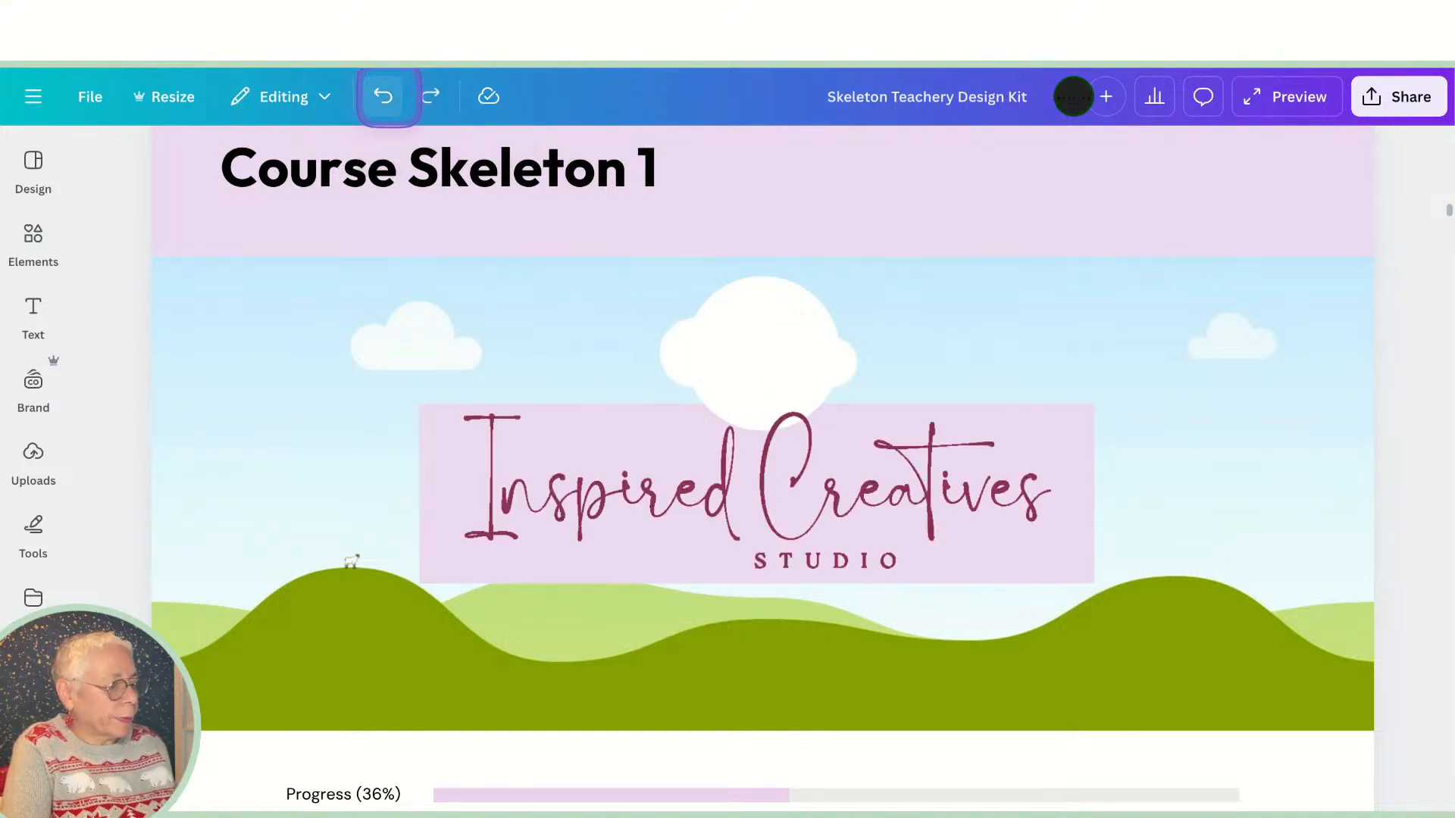
left_click(383, 96)
left_click(383, 96)
left_click(384, 96)
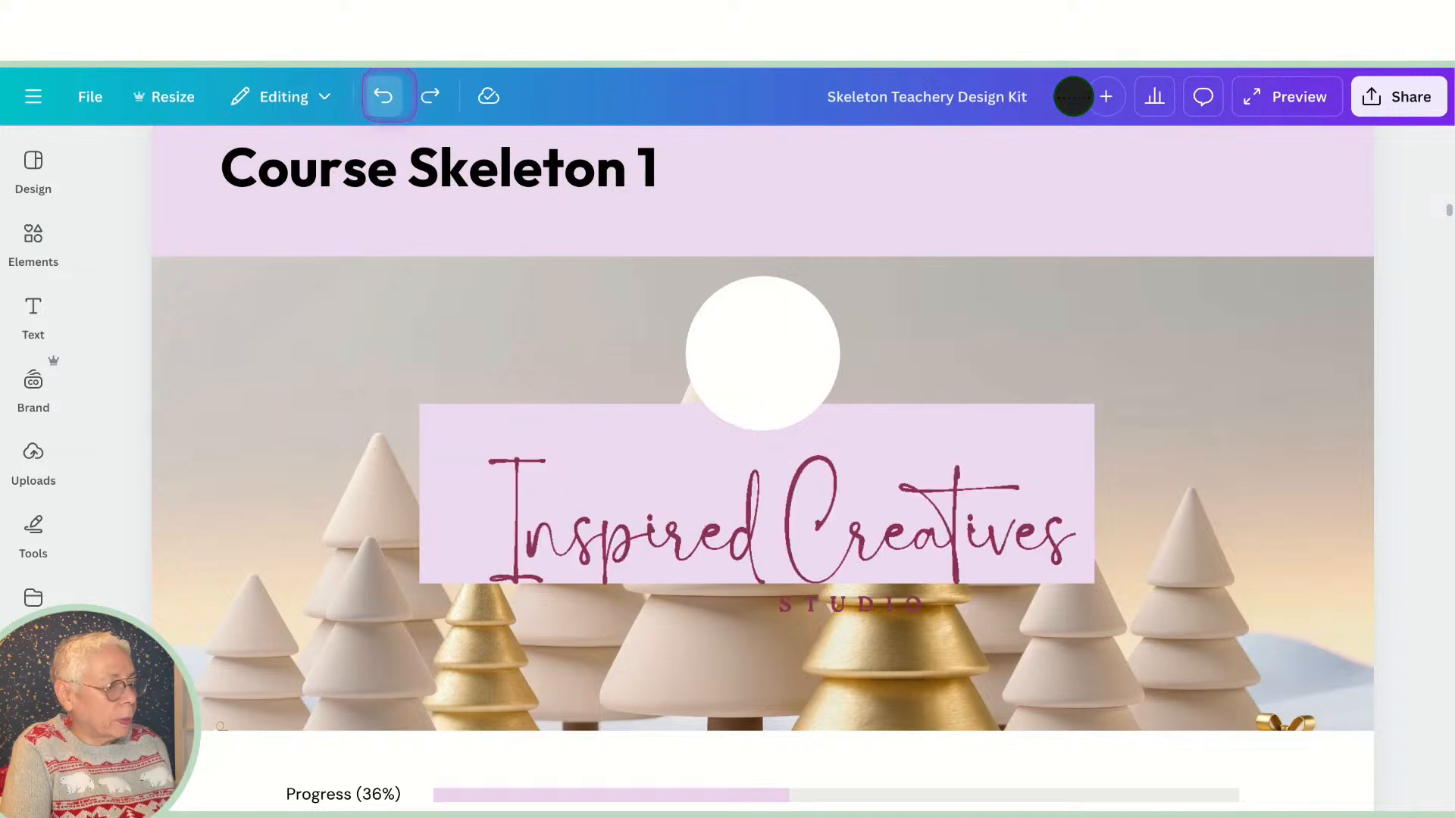
left_click(384, 96)
left_click(384, 97)
left_click(383, 96)
left_click(384, 96)
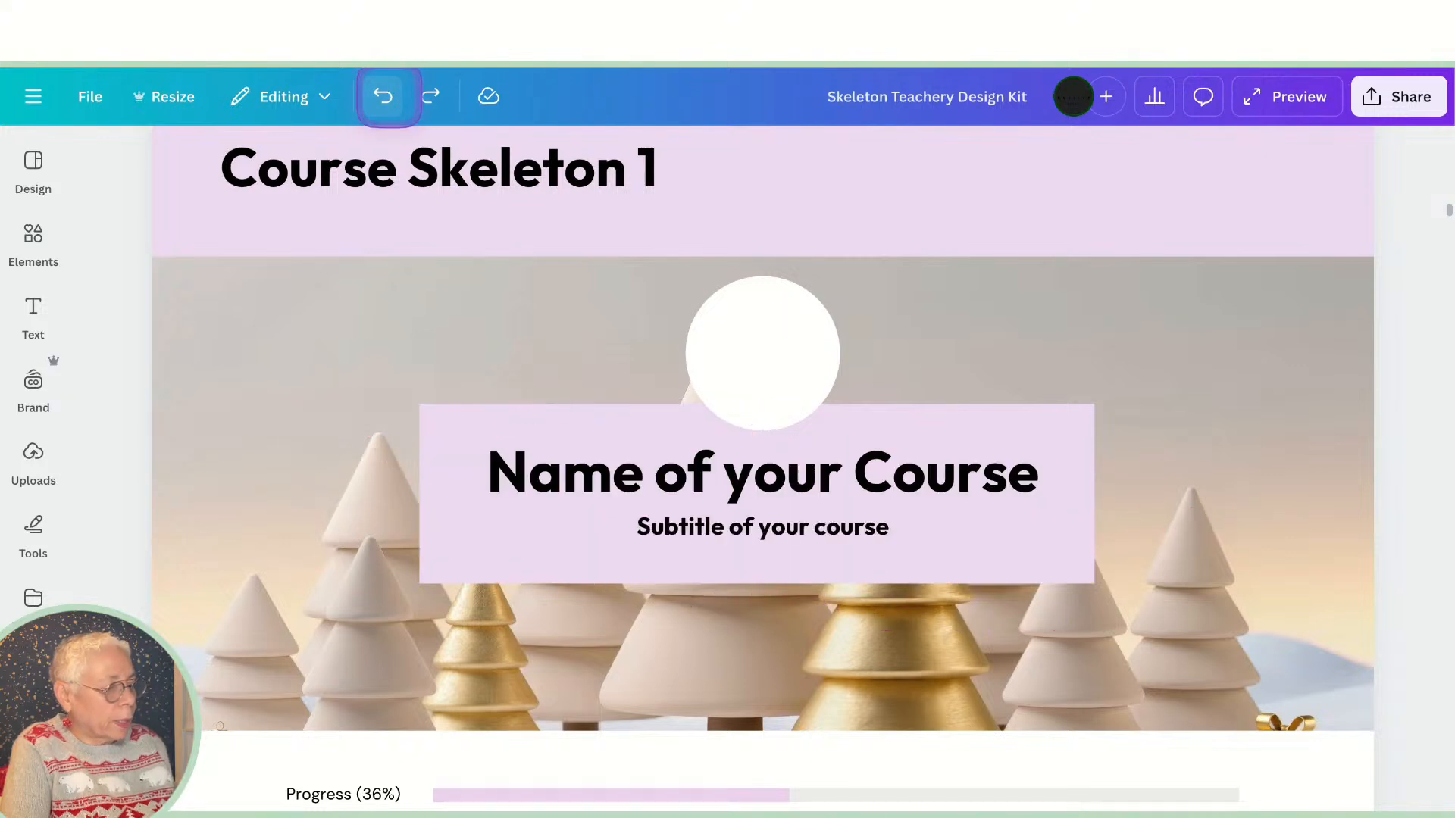
Step: Delete the Christmas tree photo from the Course Skeleton 1 header's background frame
scroll(961, 447, "down", 2)
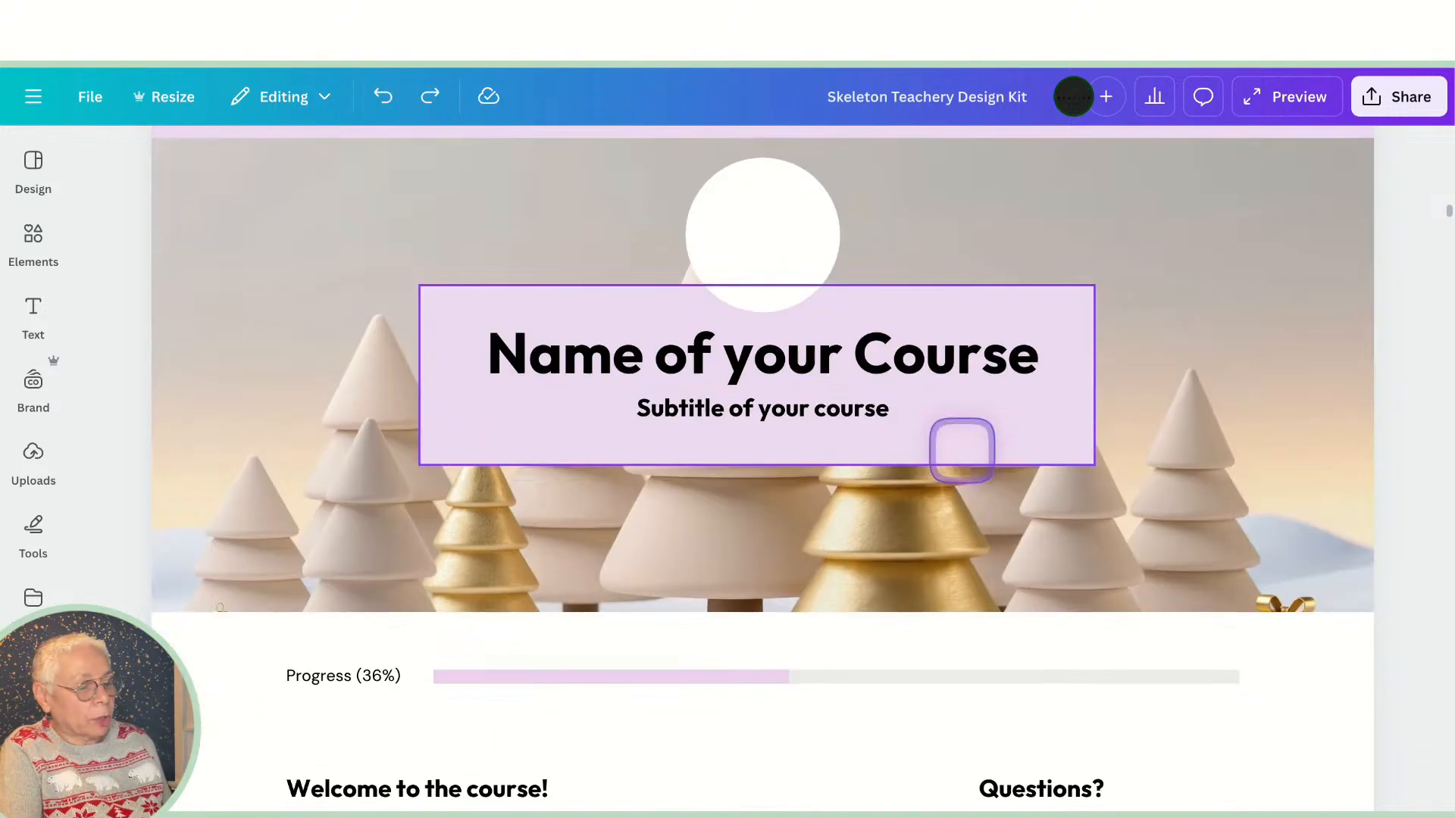
left_click(1180, 331)
key("Delete")
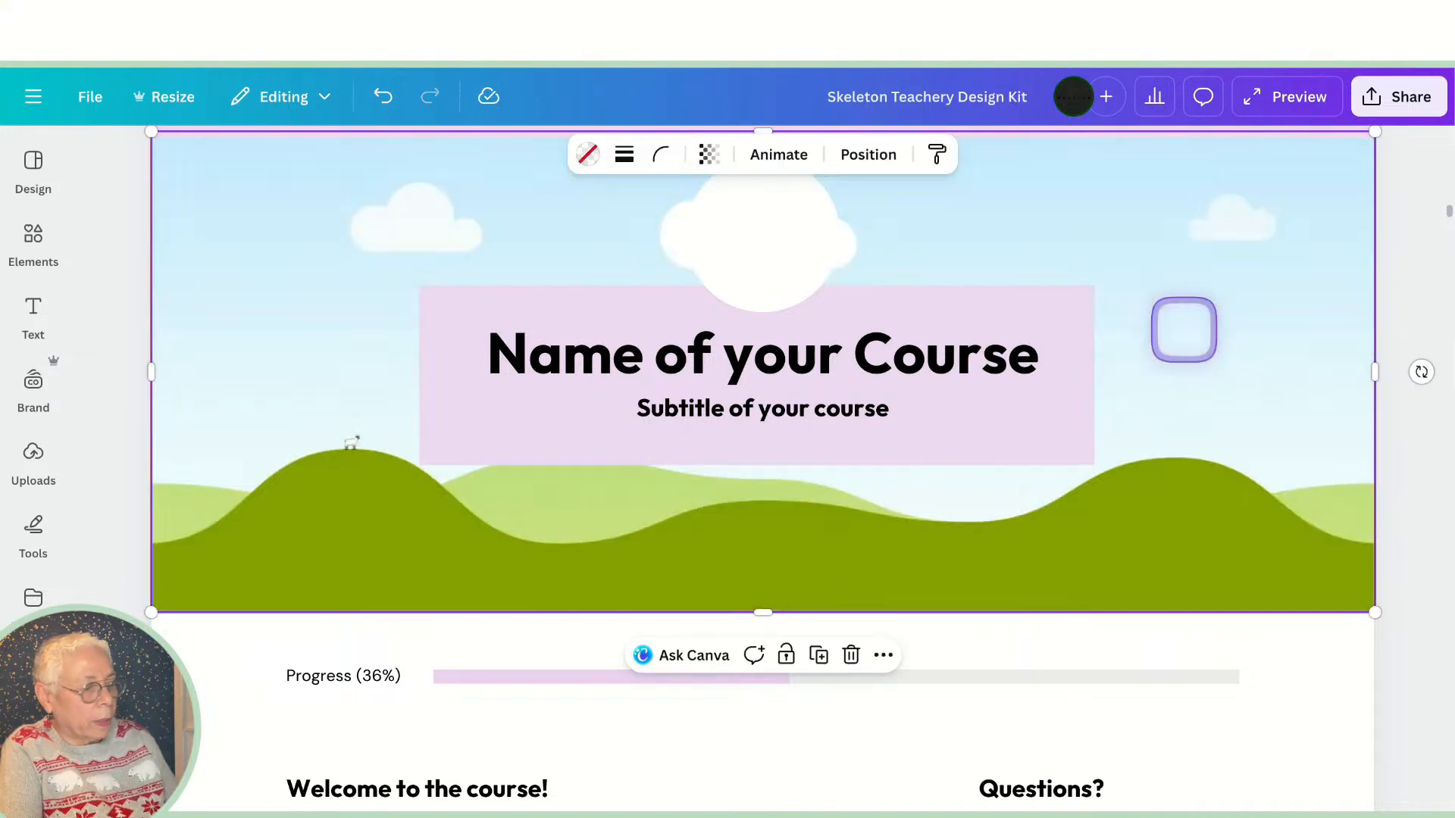
scroll(1034, 325, "up", 5)
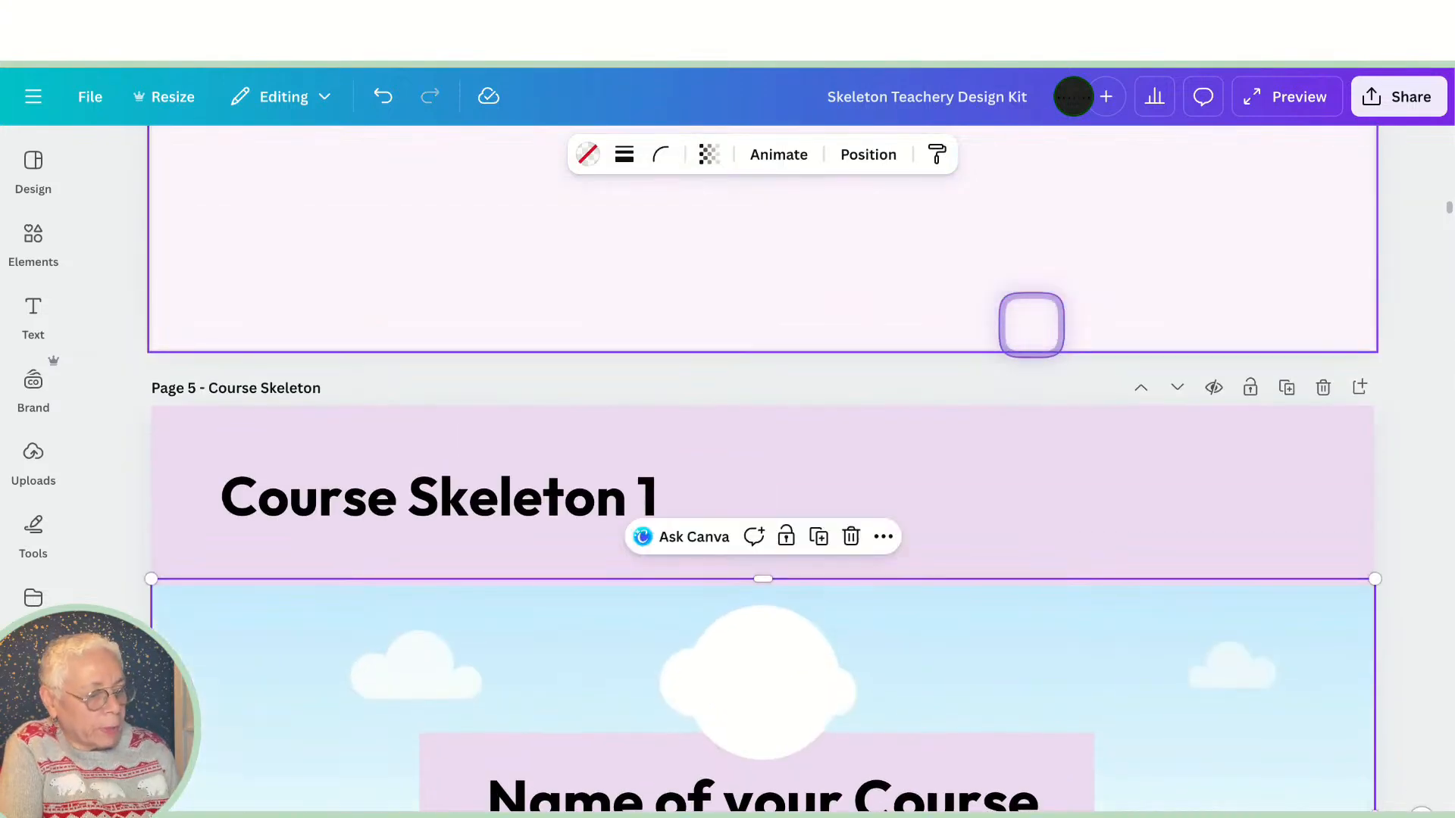
scroll(1032, 325, "up", 6)
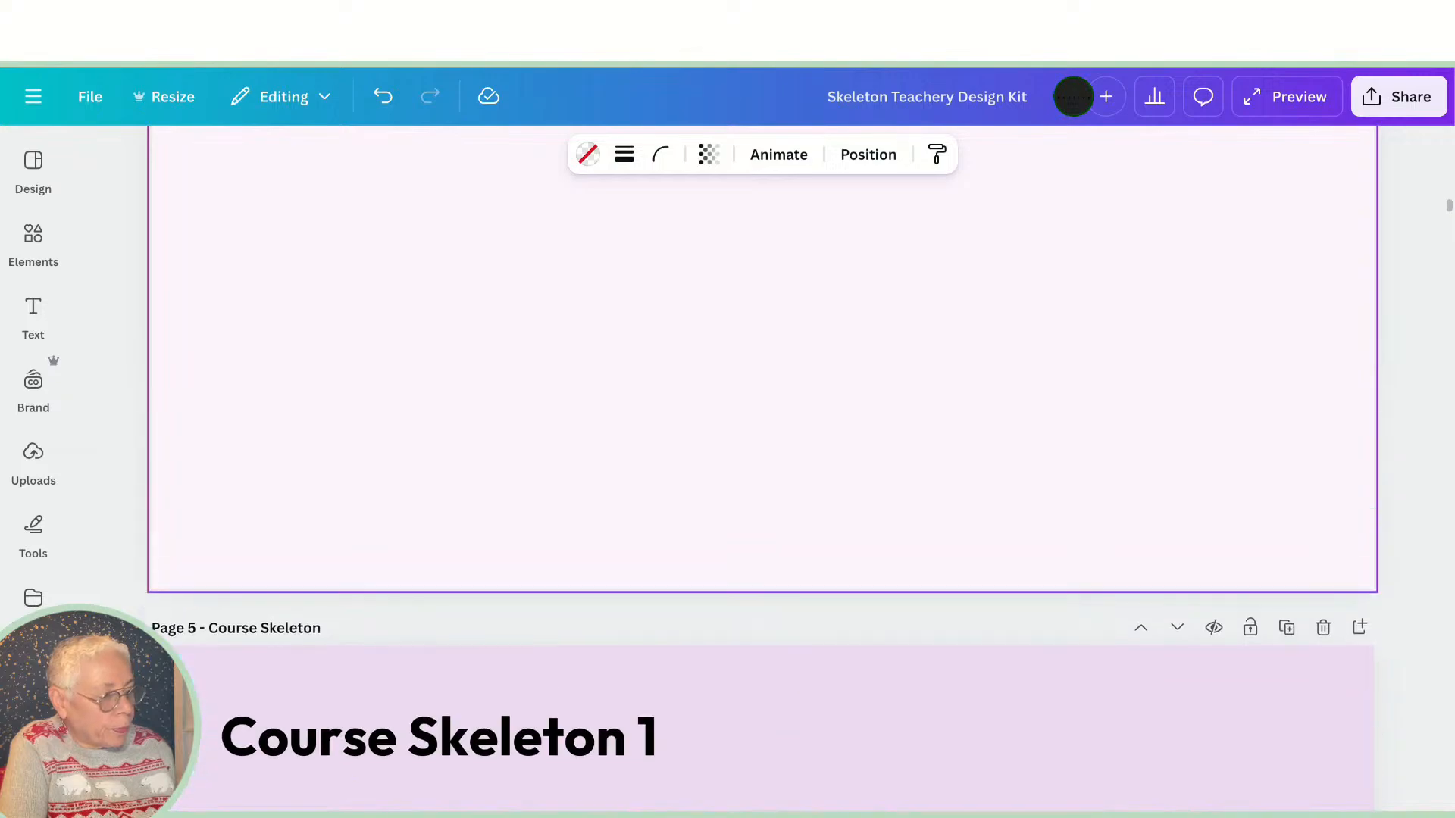
Step: Examine the Skeleton Teachery Design Kit's cover page and the numbered instructions on the How To Use This Kit page
scroll(763, 469, "up", 10)
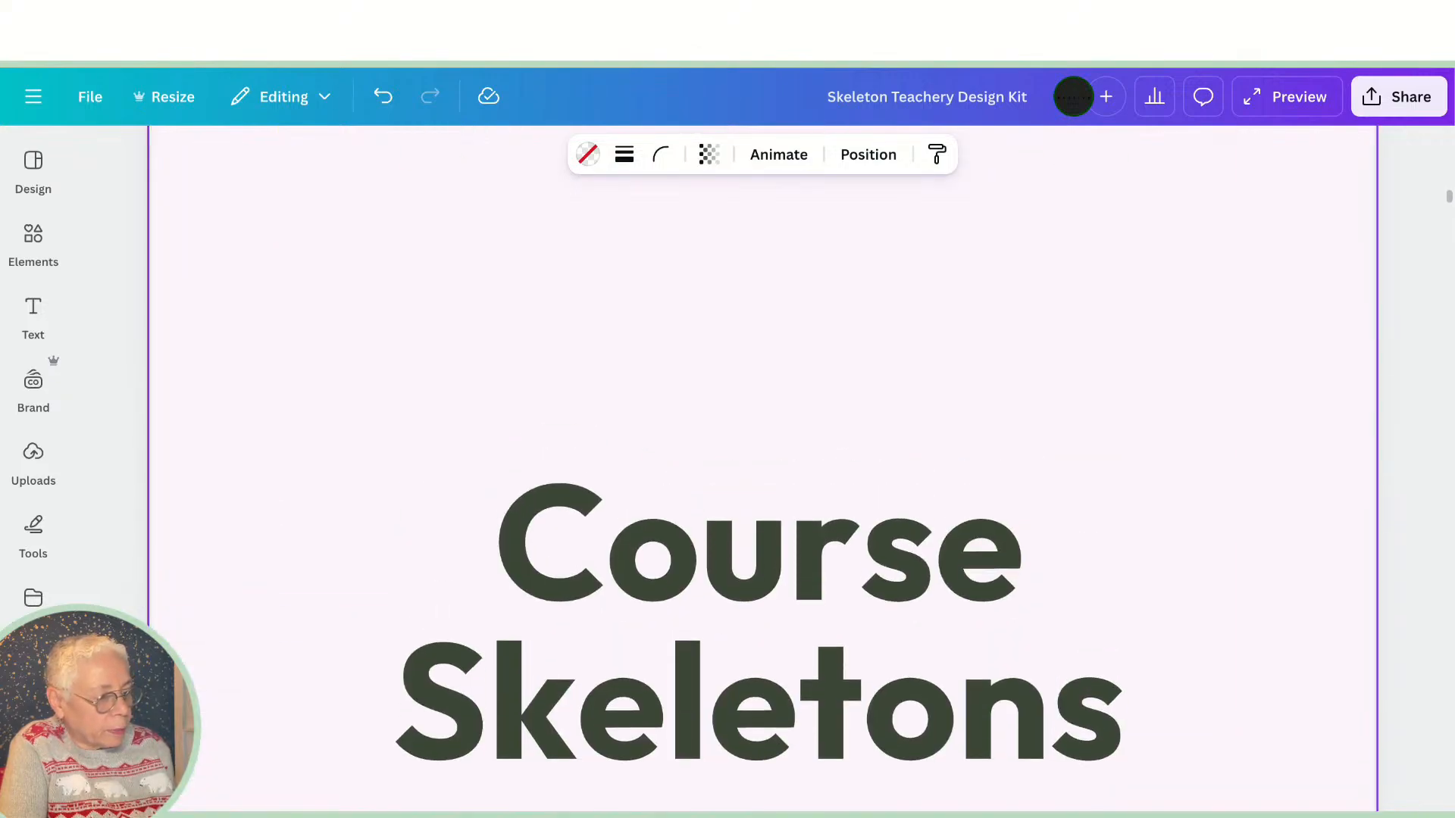
scroll(763, 469, "up", 10)
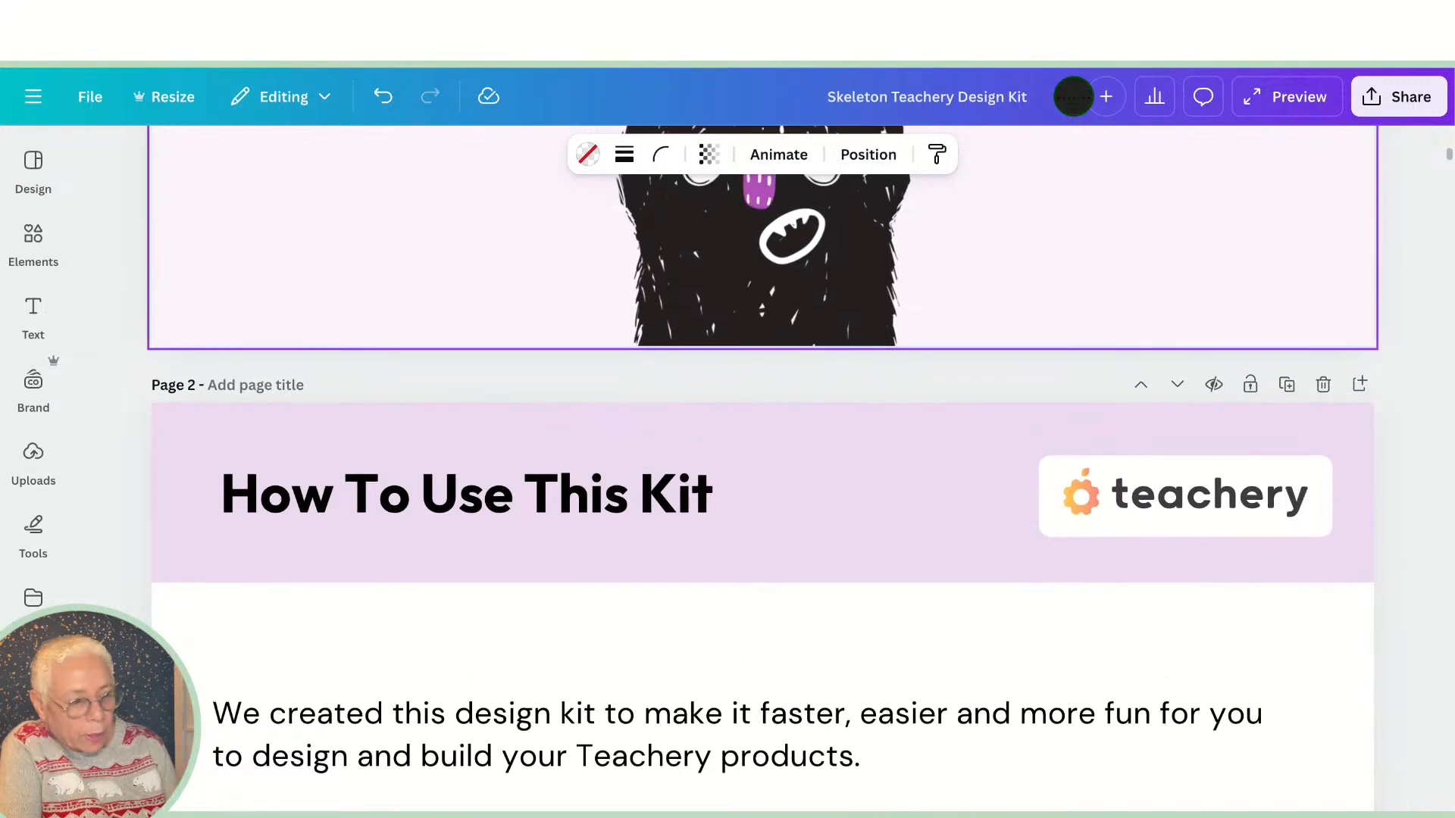
scroll(764, 469, "up", 5)
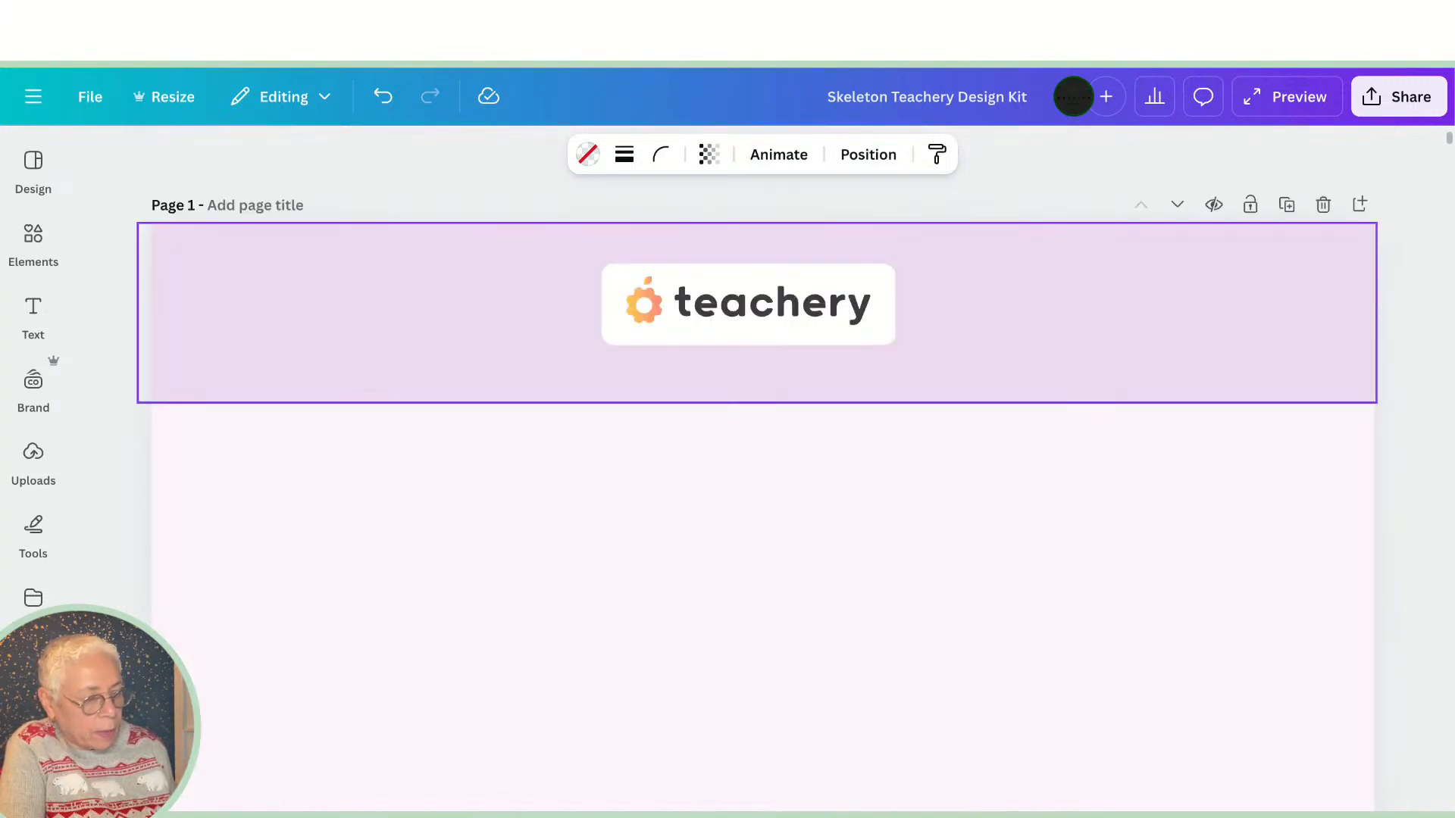
scroll(763, 468, "down", 5)
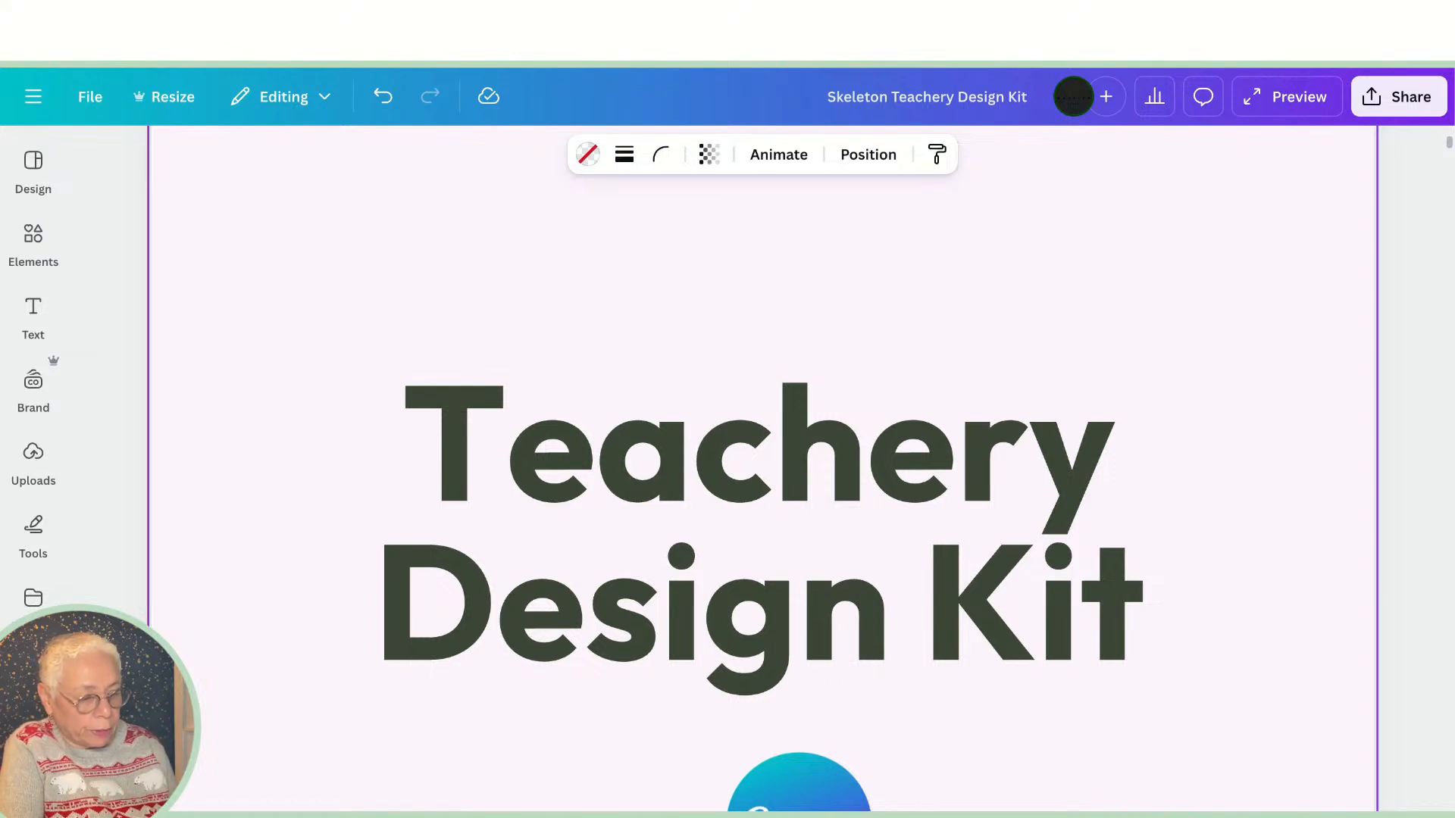
scroll(764, 468, "down", 10)
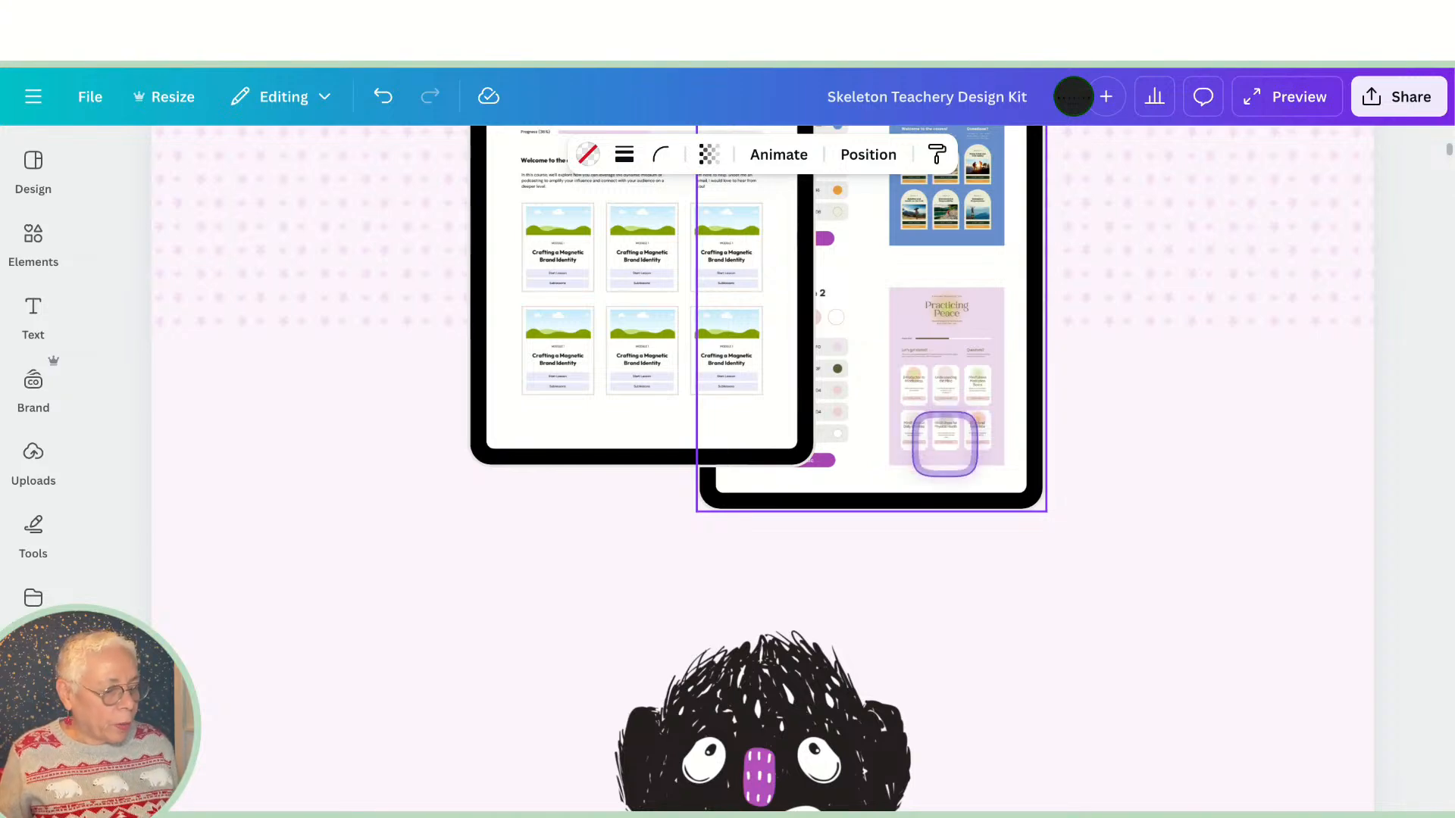
scroll(944, 442, "down", 10)
scroll(944, 443, "down", 8)
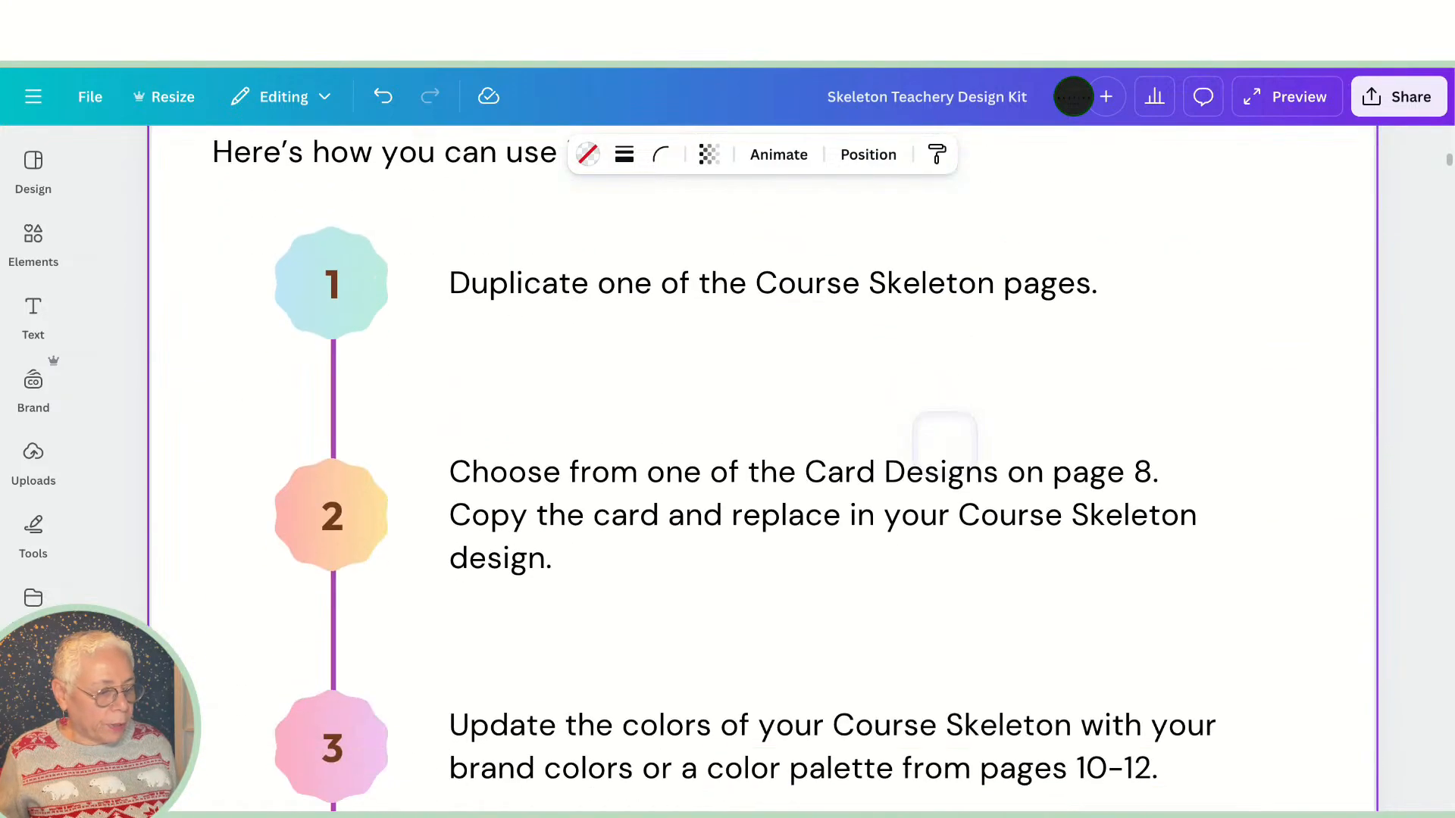
scroll(944, 443, "down", 5)
scroll(944, 443, "down", 10)
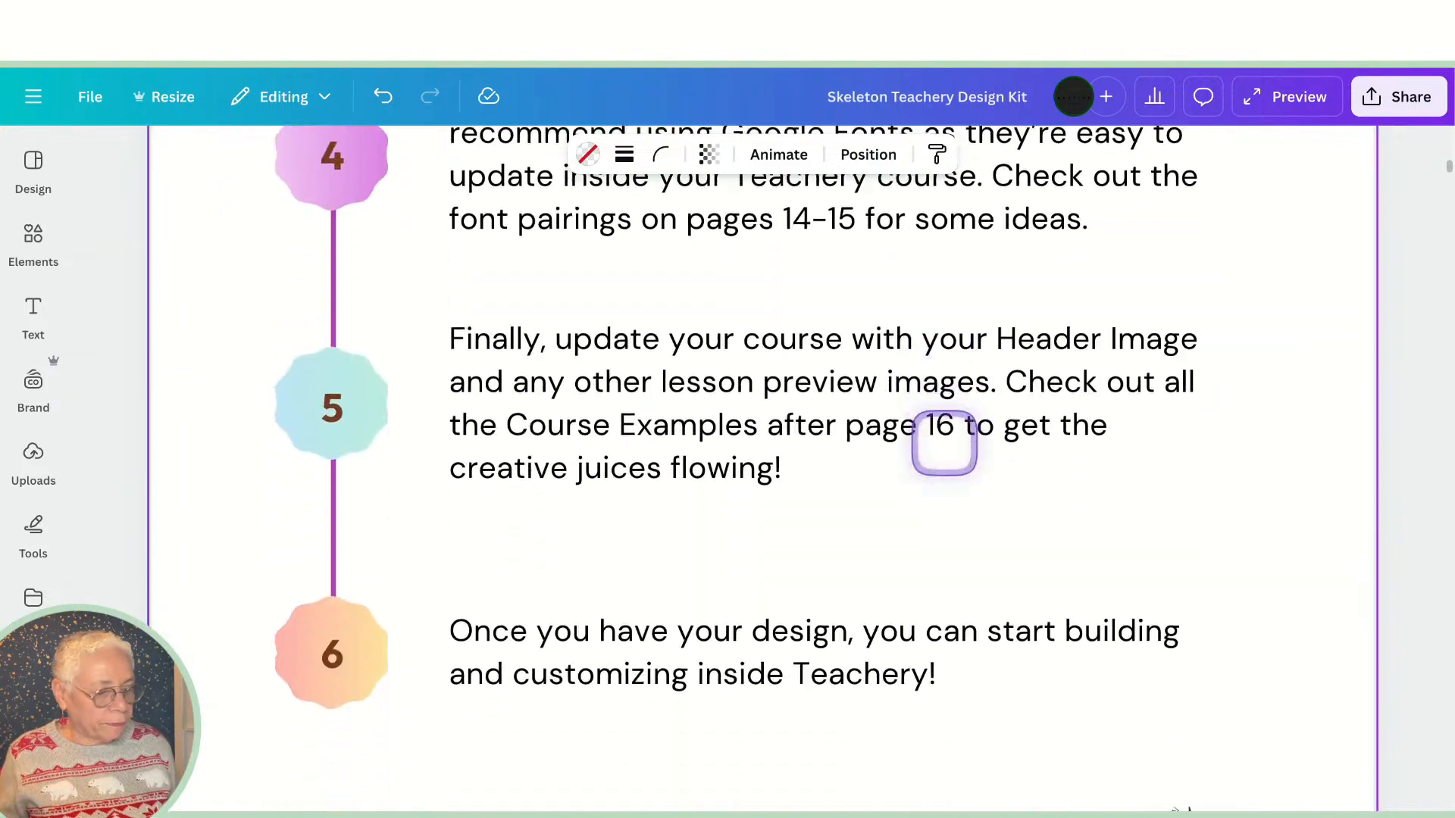
scroll(944, 443, "down", 10)
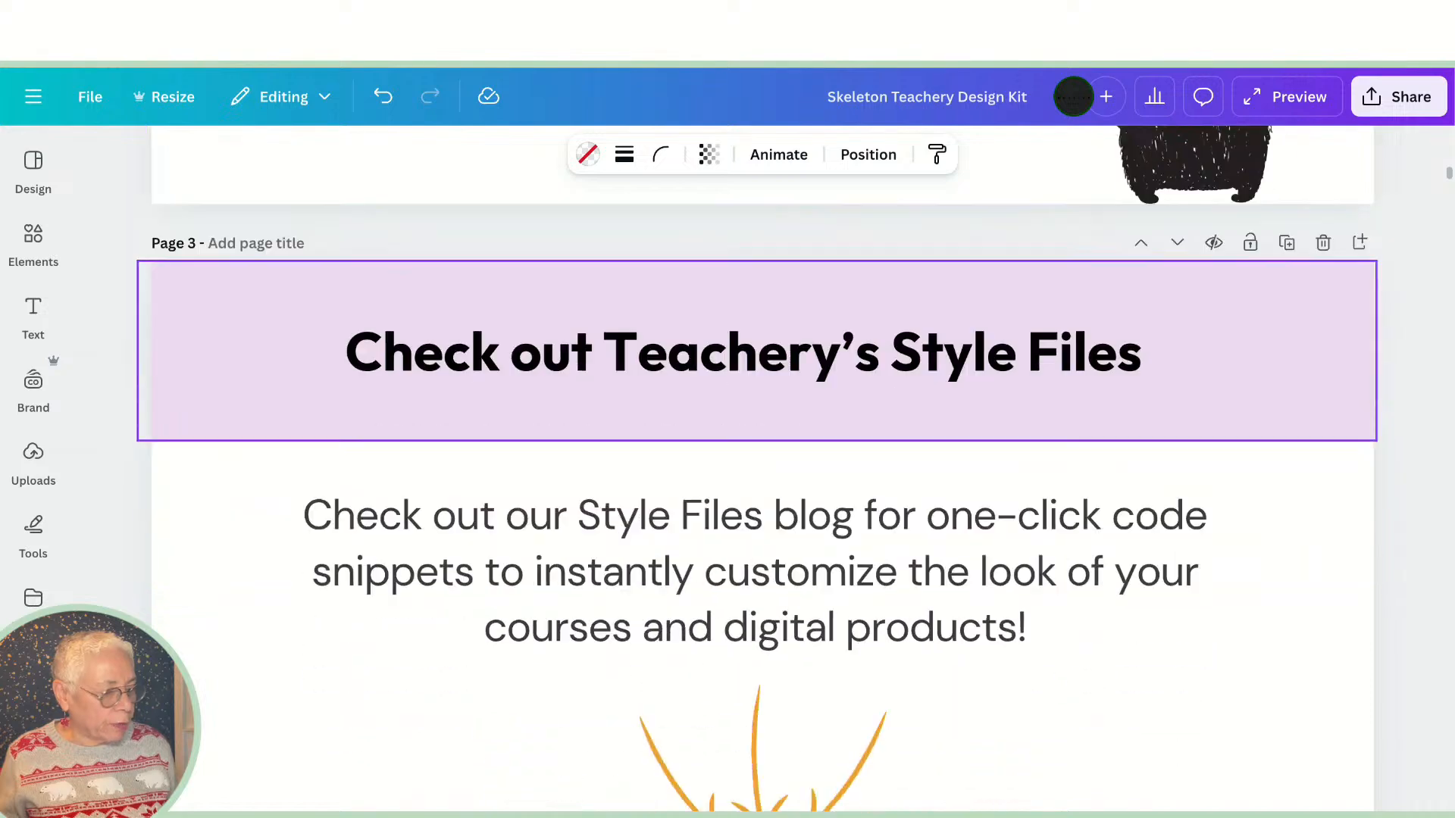
Step: Review the kit's Style Files page and the header and module card layout of Course Skeleton 1
scroll(767, 431, "down", 3)
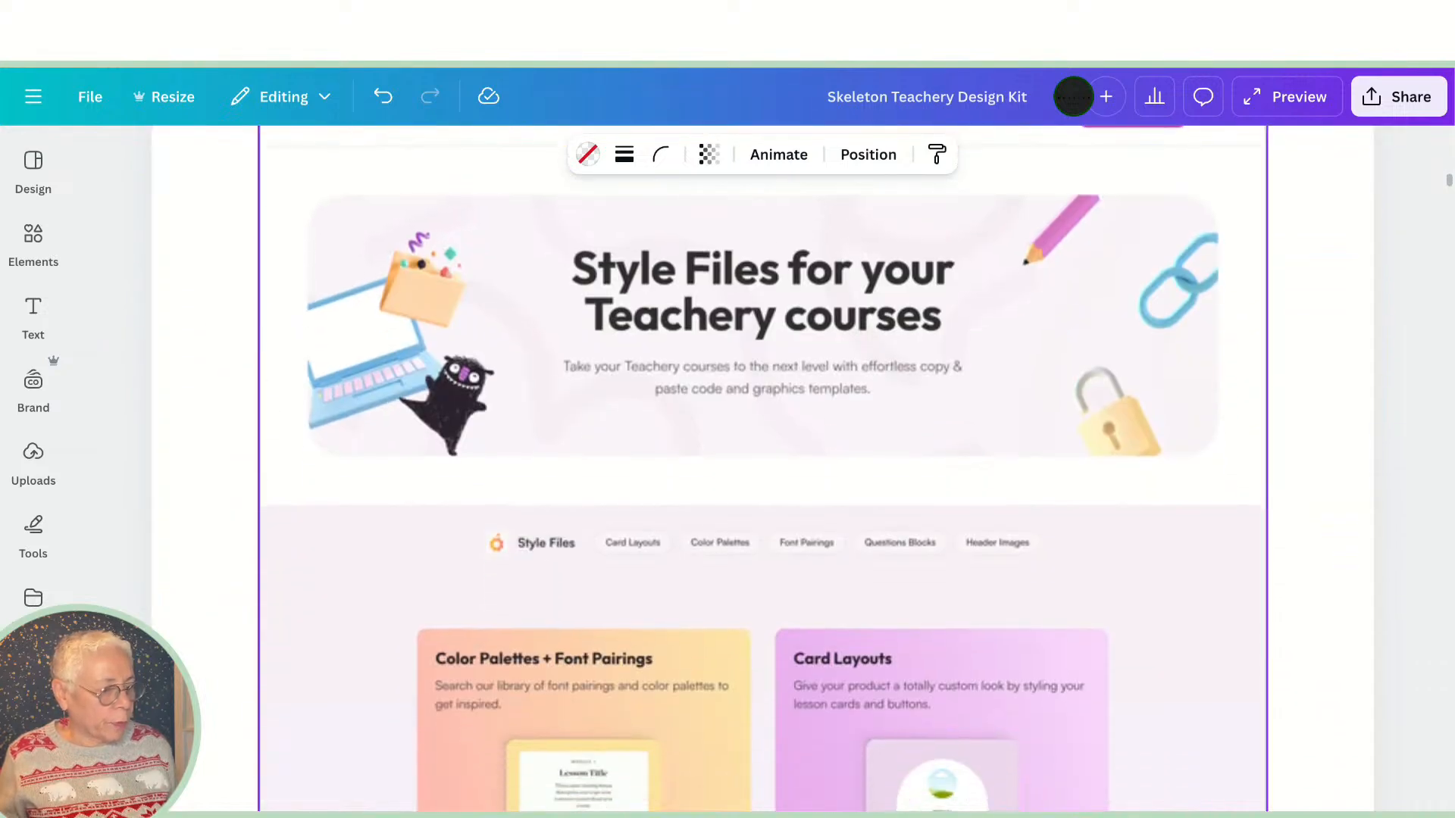
scroll(766, 432, "down", 5)
scroll(756, 486, "down", 10)
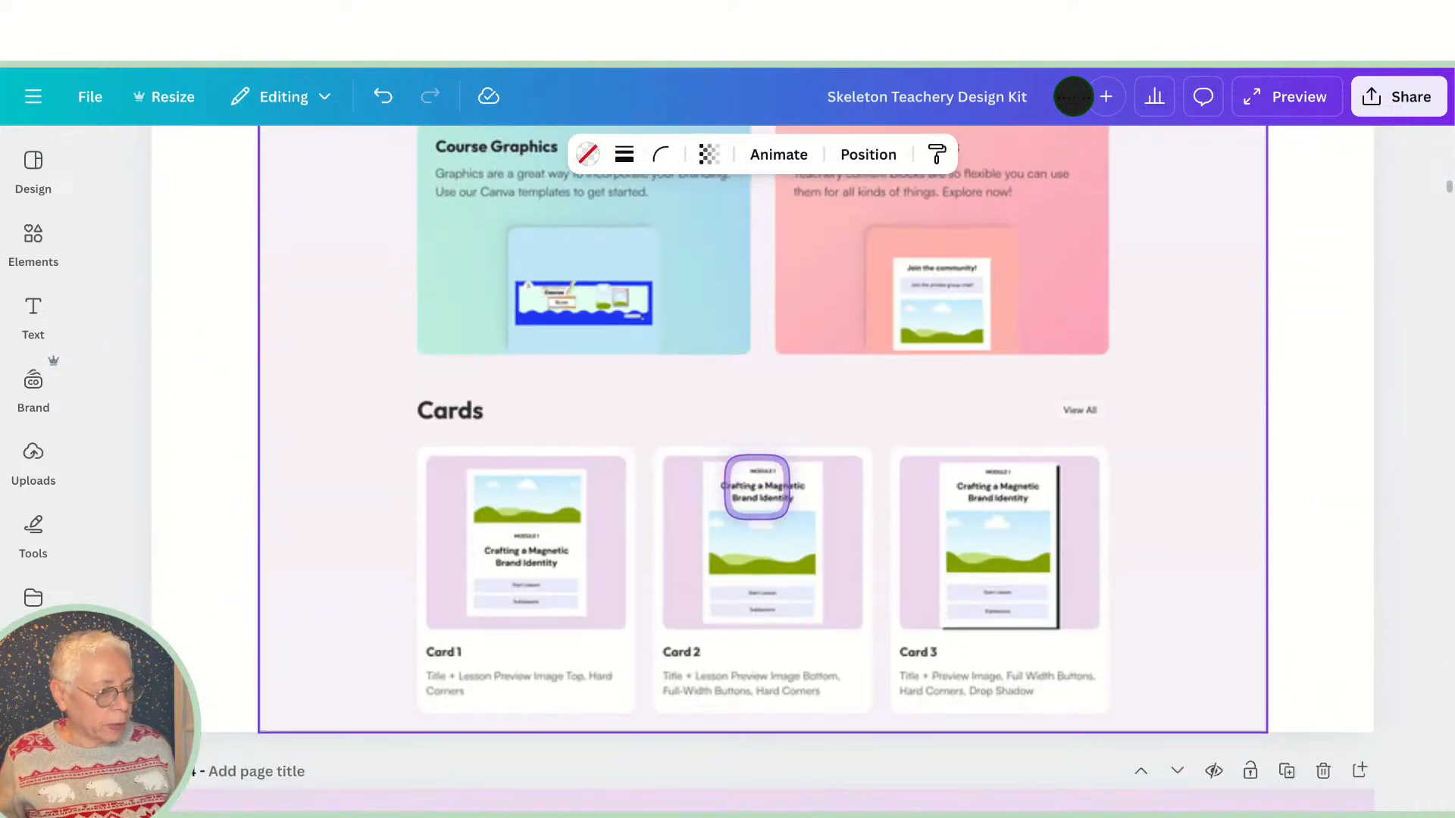
scroll(756, 486, "down", 15)
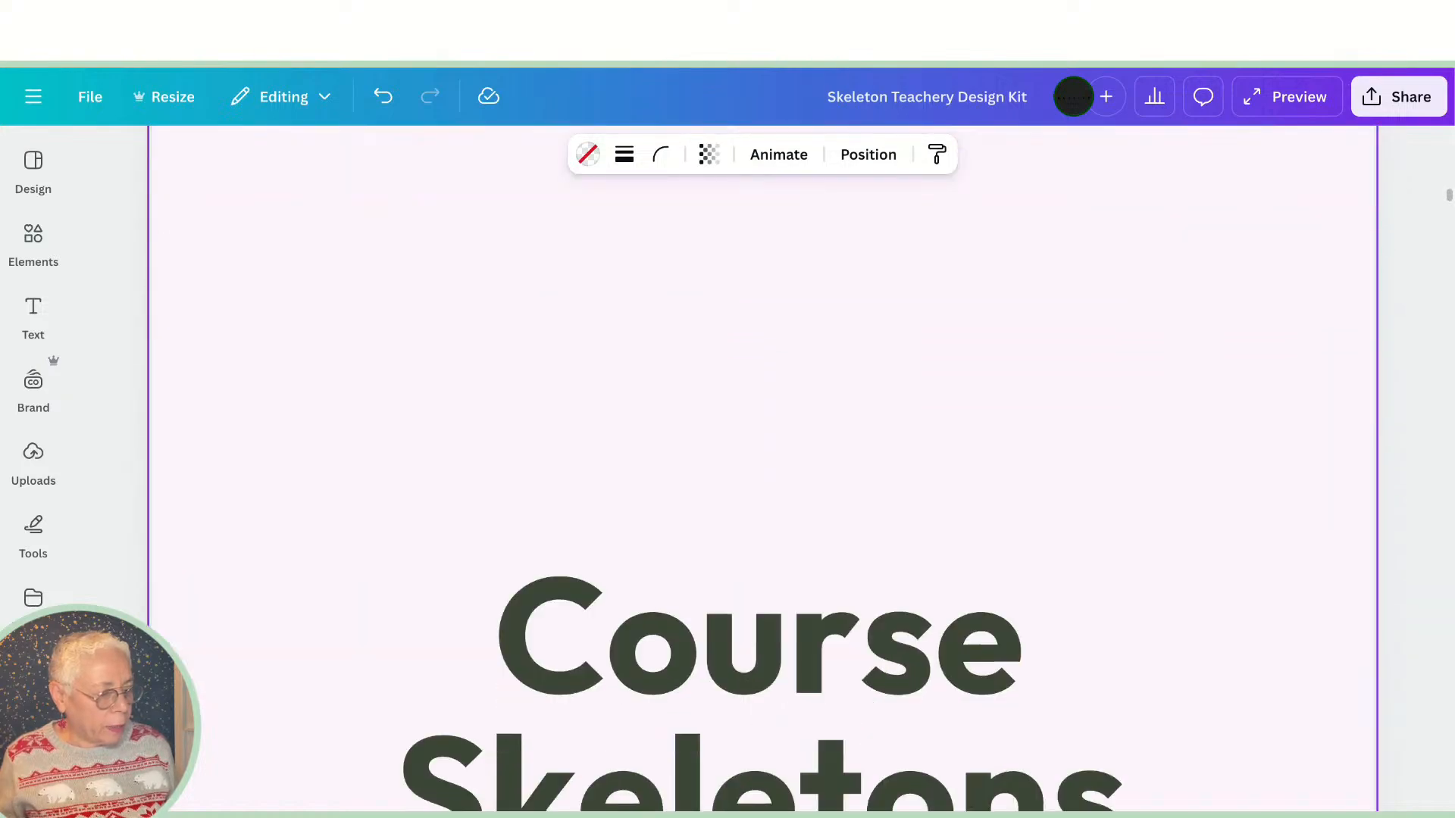
scroll(756, 487, "up", 5)
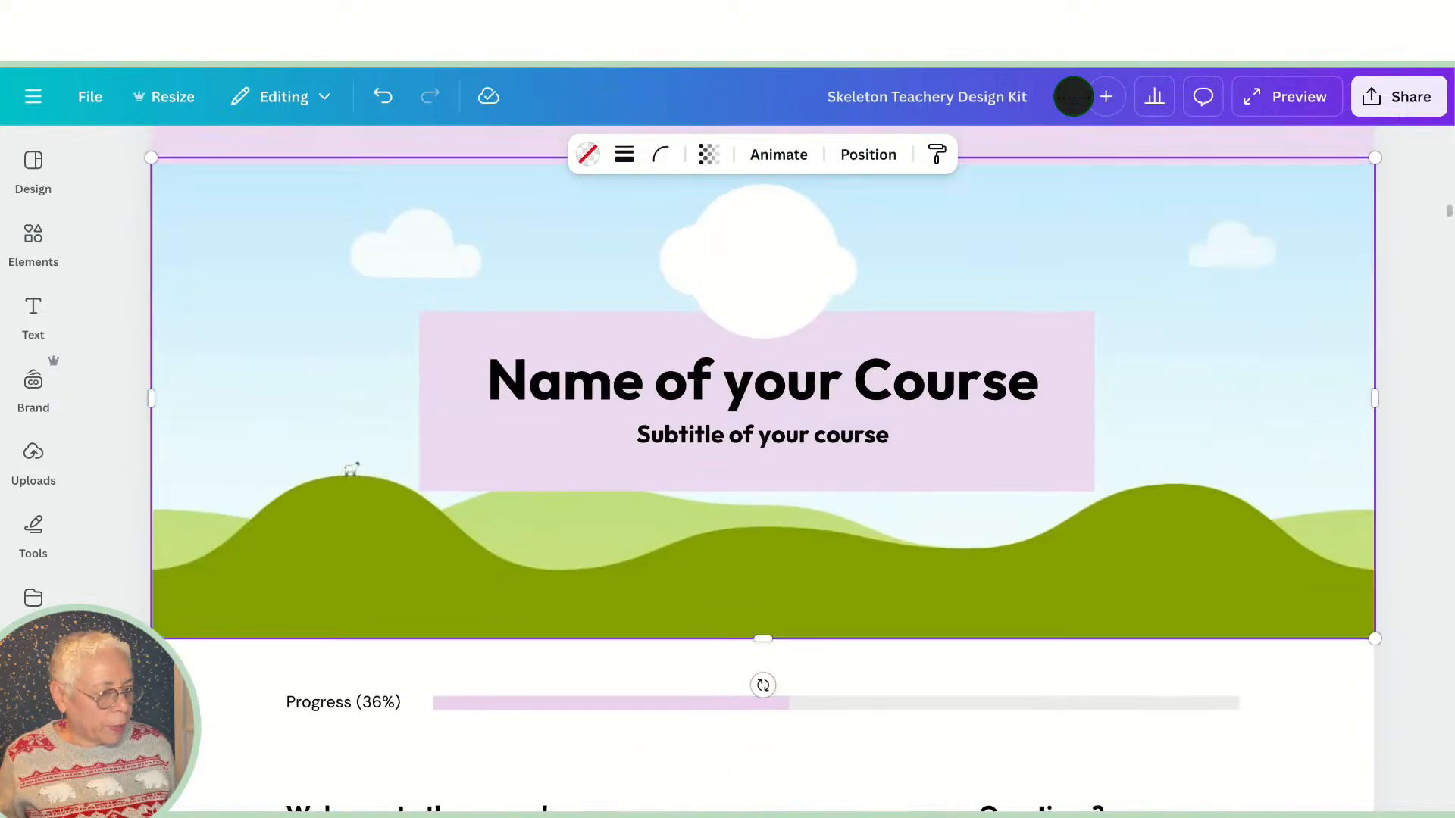
scroll(757, 487, "down", 7)
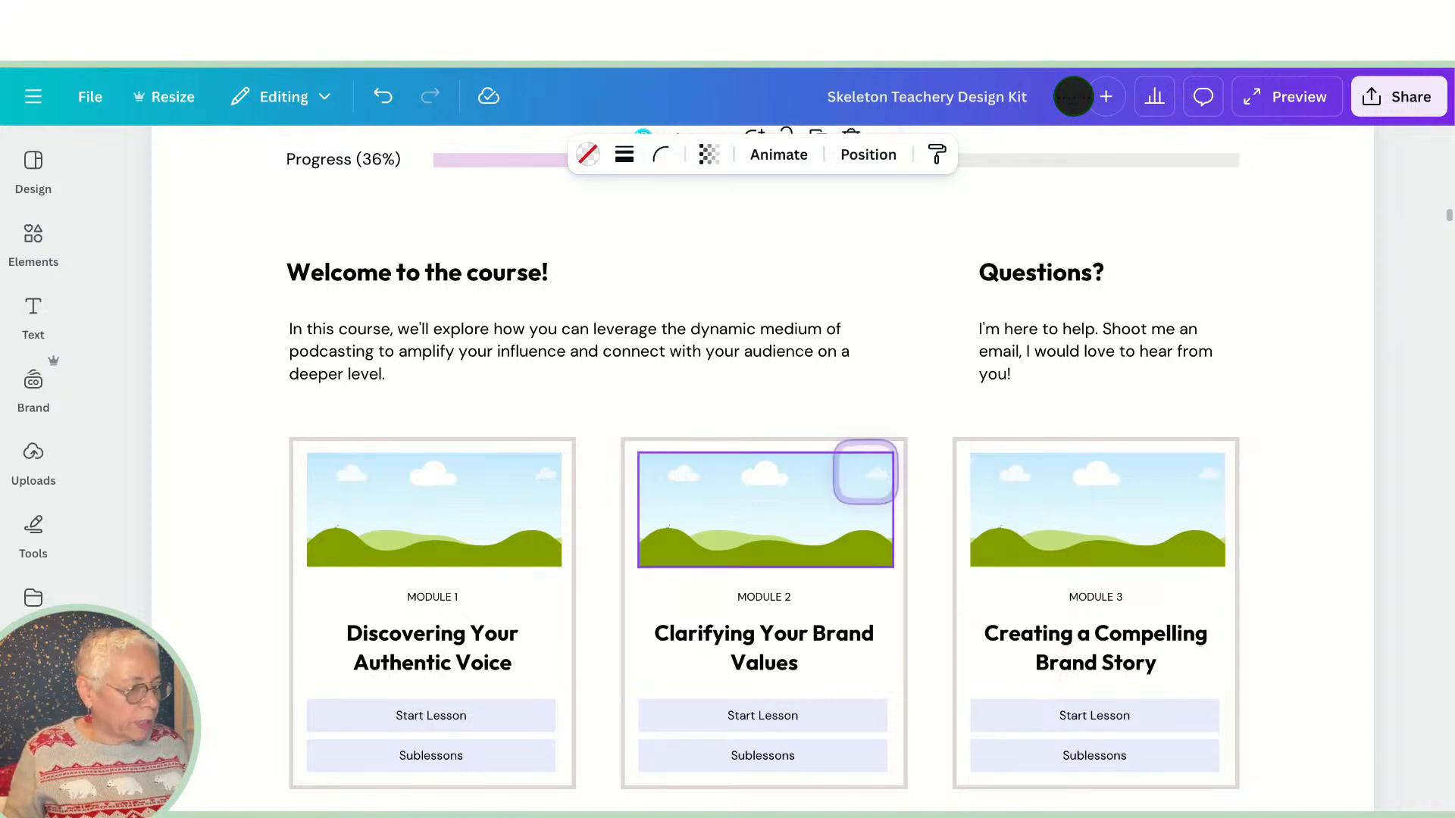
scroll(601, 283, "up", 7)
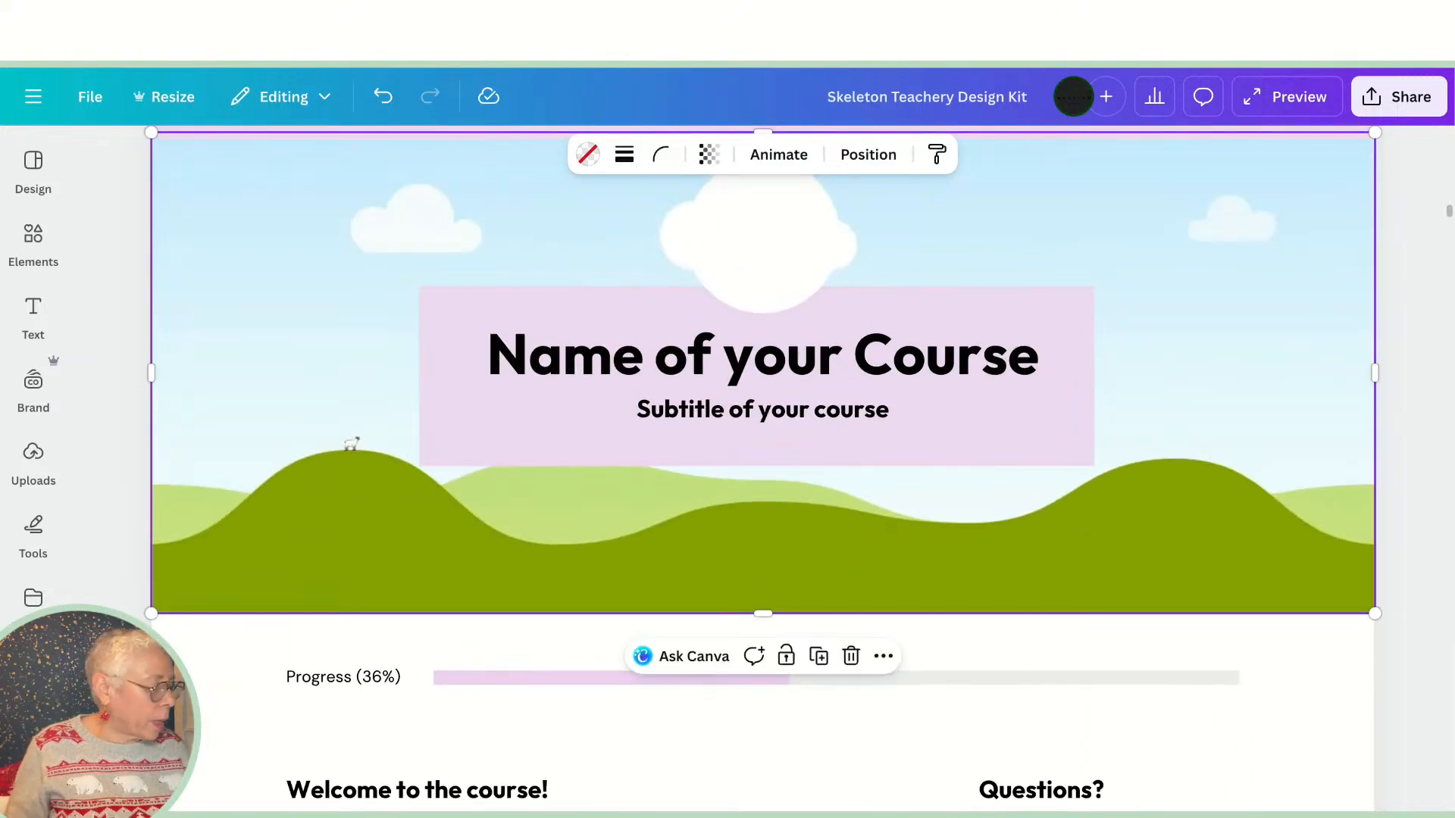
Step: Fill the Course Skeleton 1 header's background frame with the recently used photo of white and gold Christmas trees
mouse_move(33, 671)
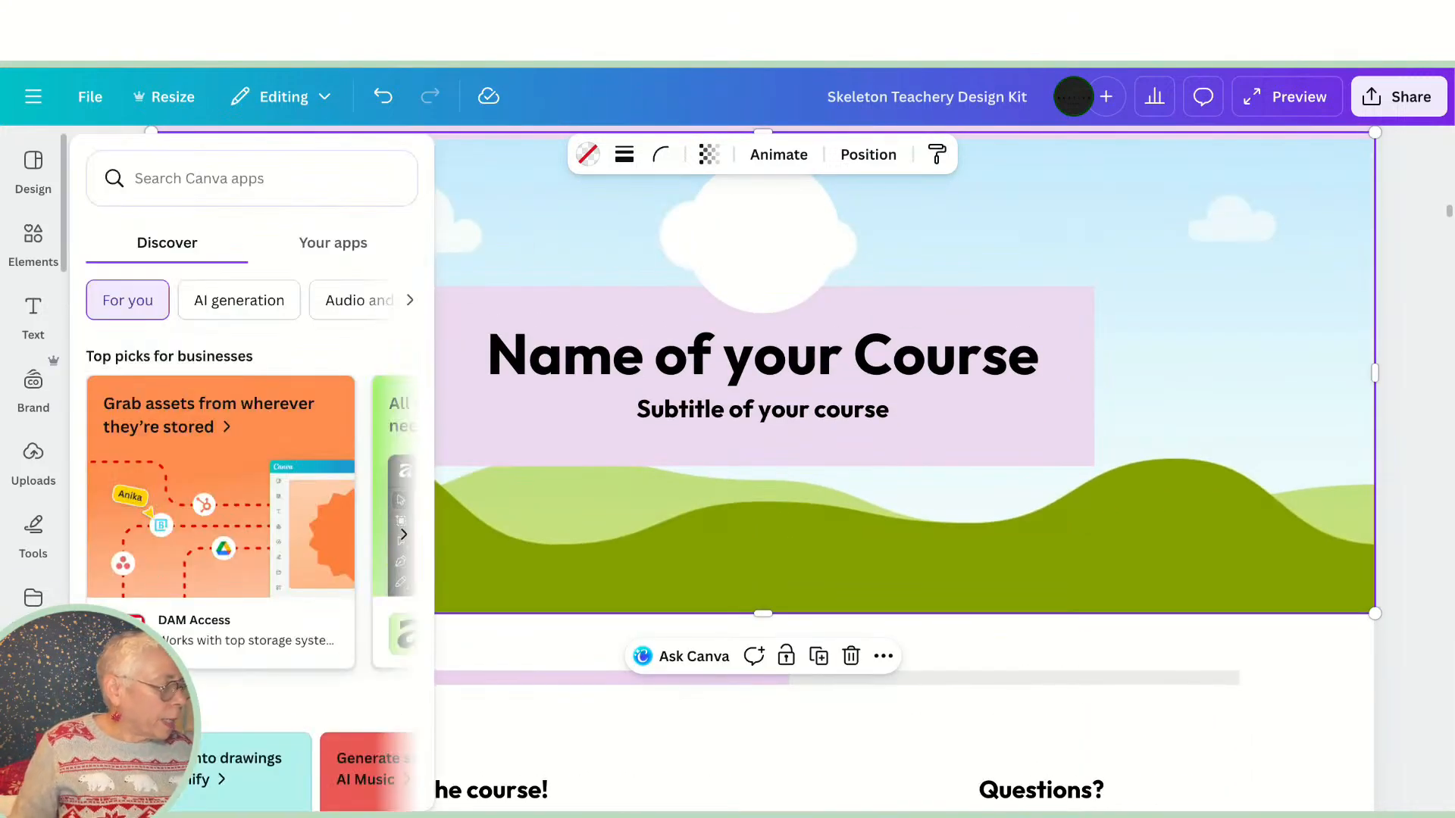
left_click(33, 464)
scroll(32, 470, "down", 2)
left_click(34, 447)
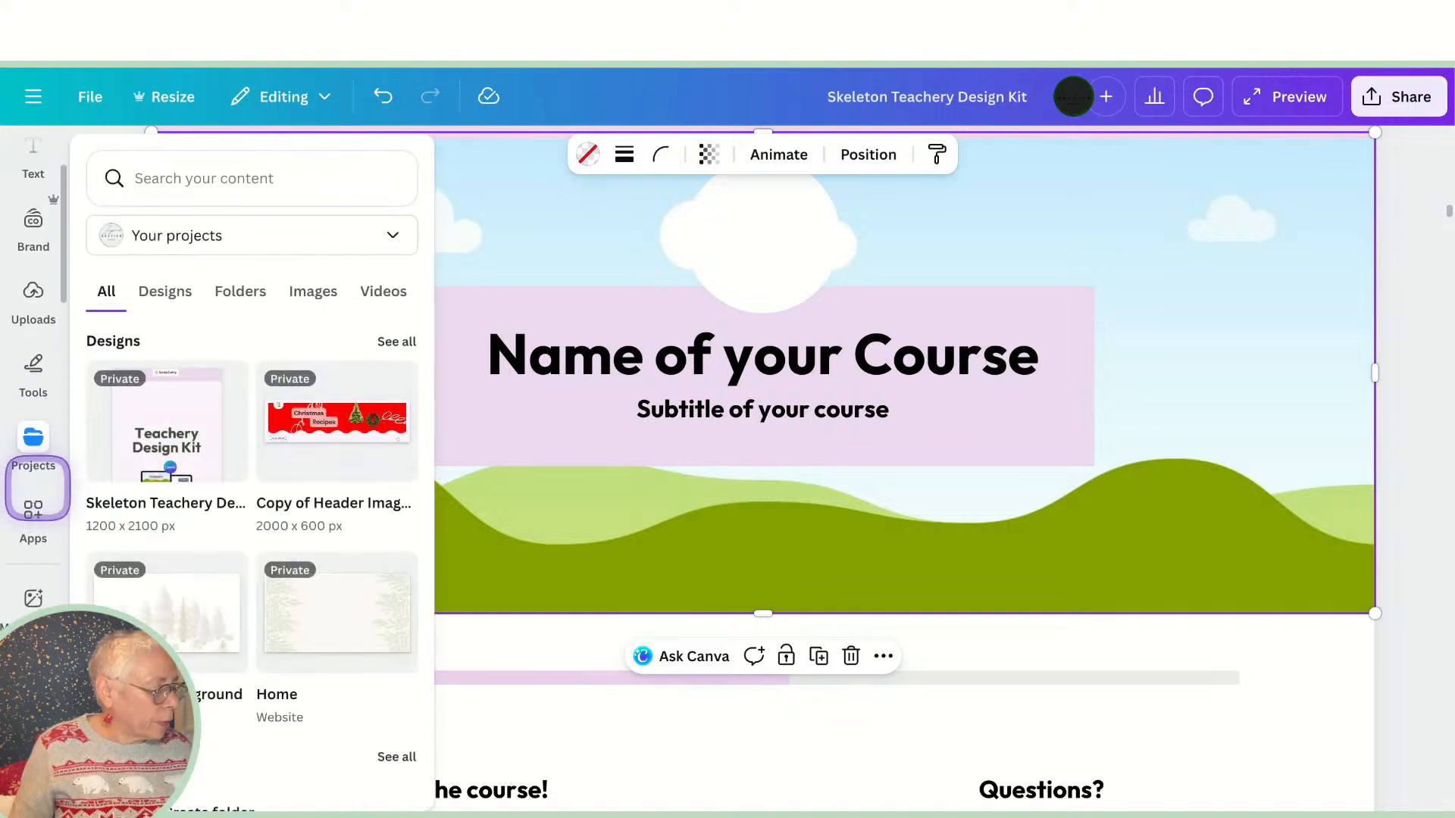
left_click(34, 599)
scroll(34, 599, "down", 1)
left_click(33, 629)
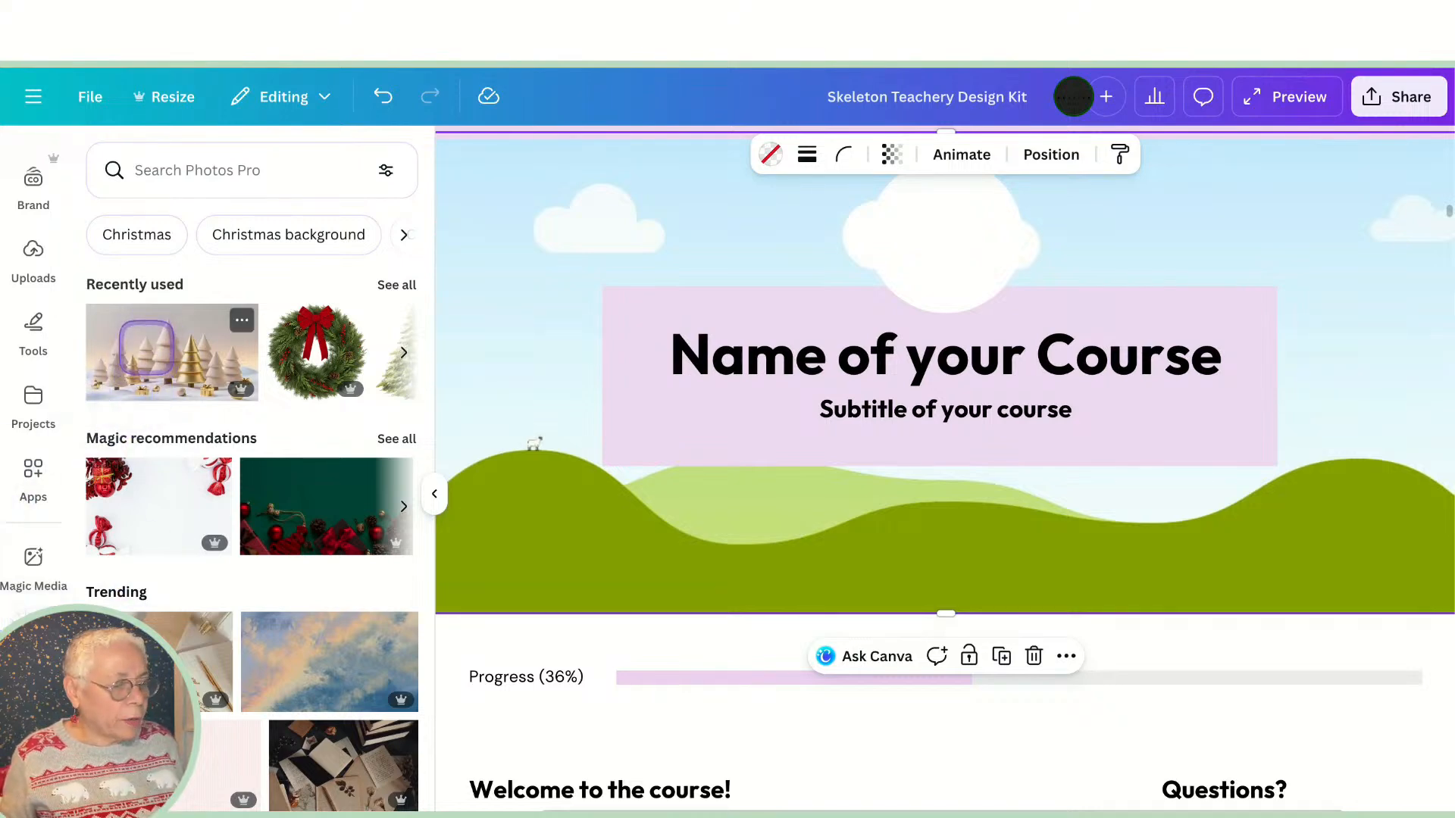
left_click_drag(140, 356, 596, 231)
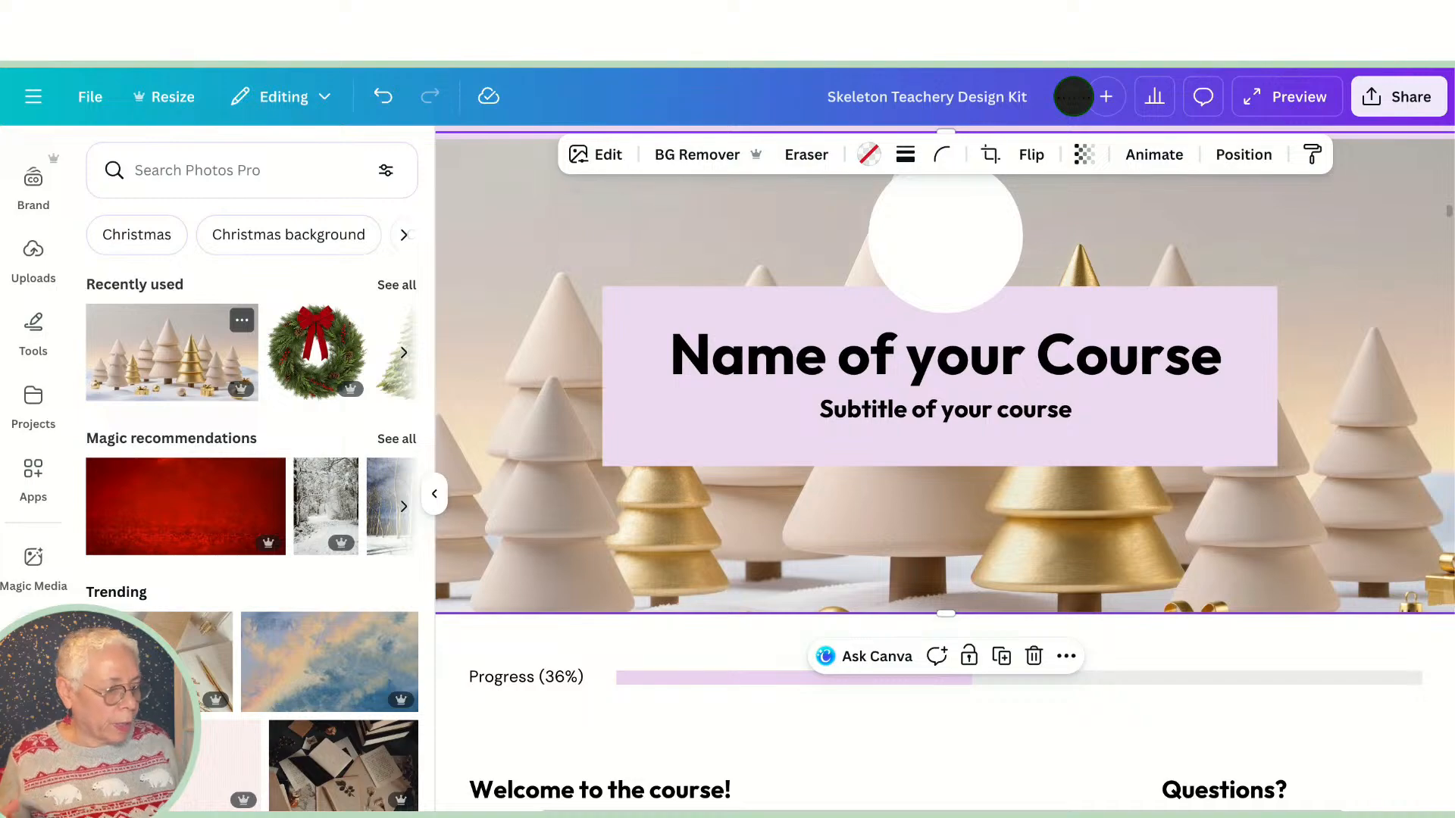
Step: Fill the Module 1 card's image frame with the notebook and pen photo and Module 2's frame with the beige texture photo
scroll(596, 479, "down", 8)
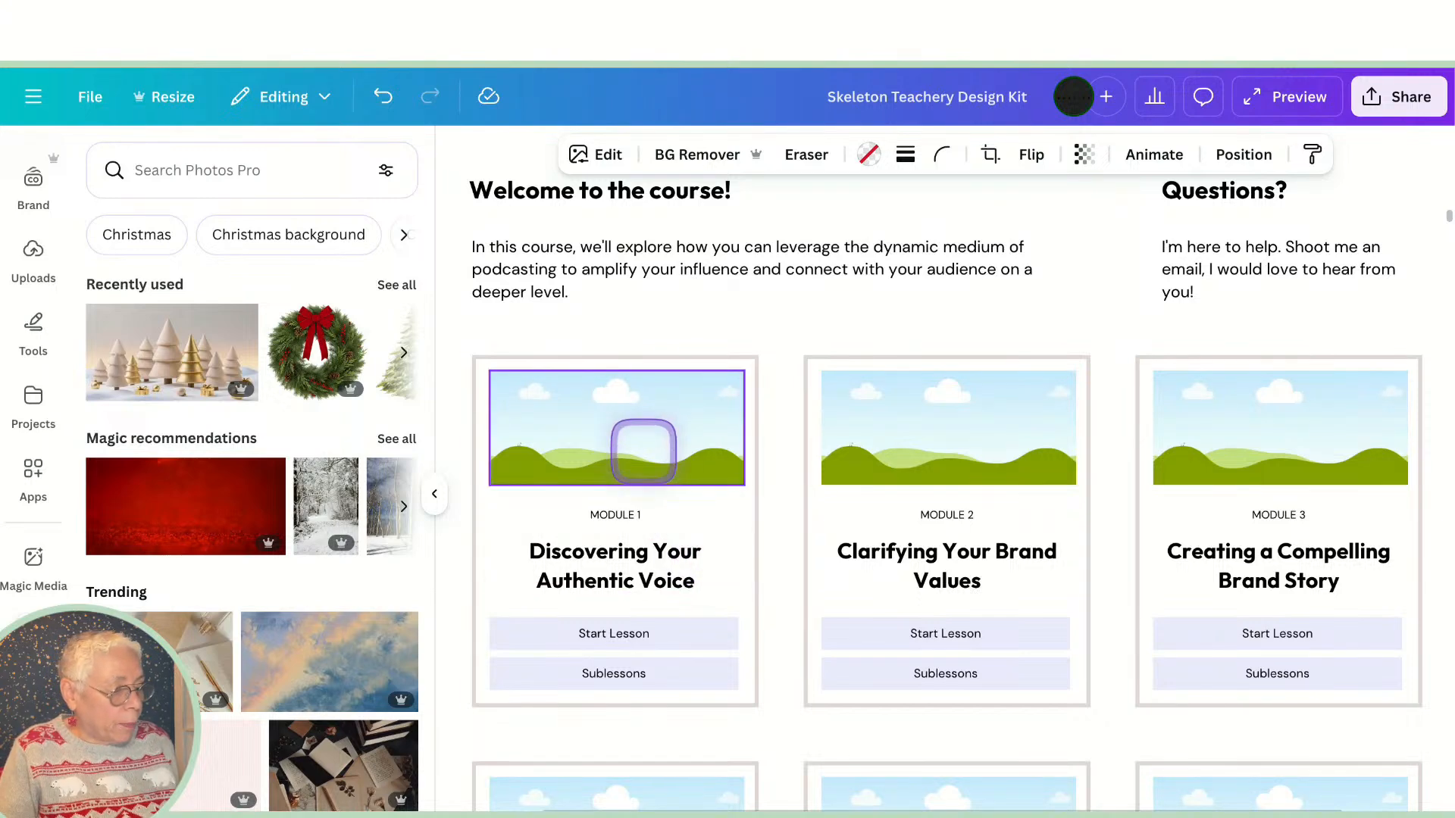
scroll(639, 445, "down", 1)
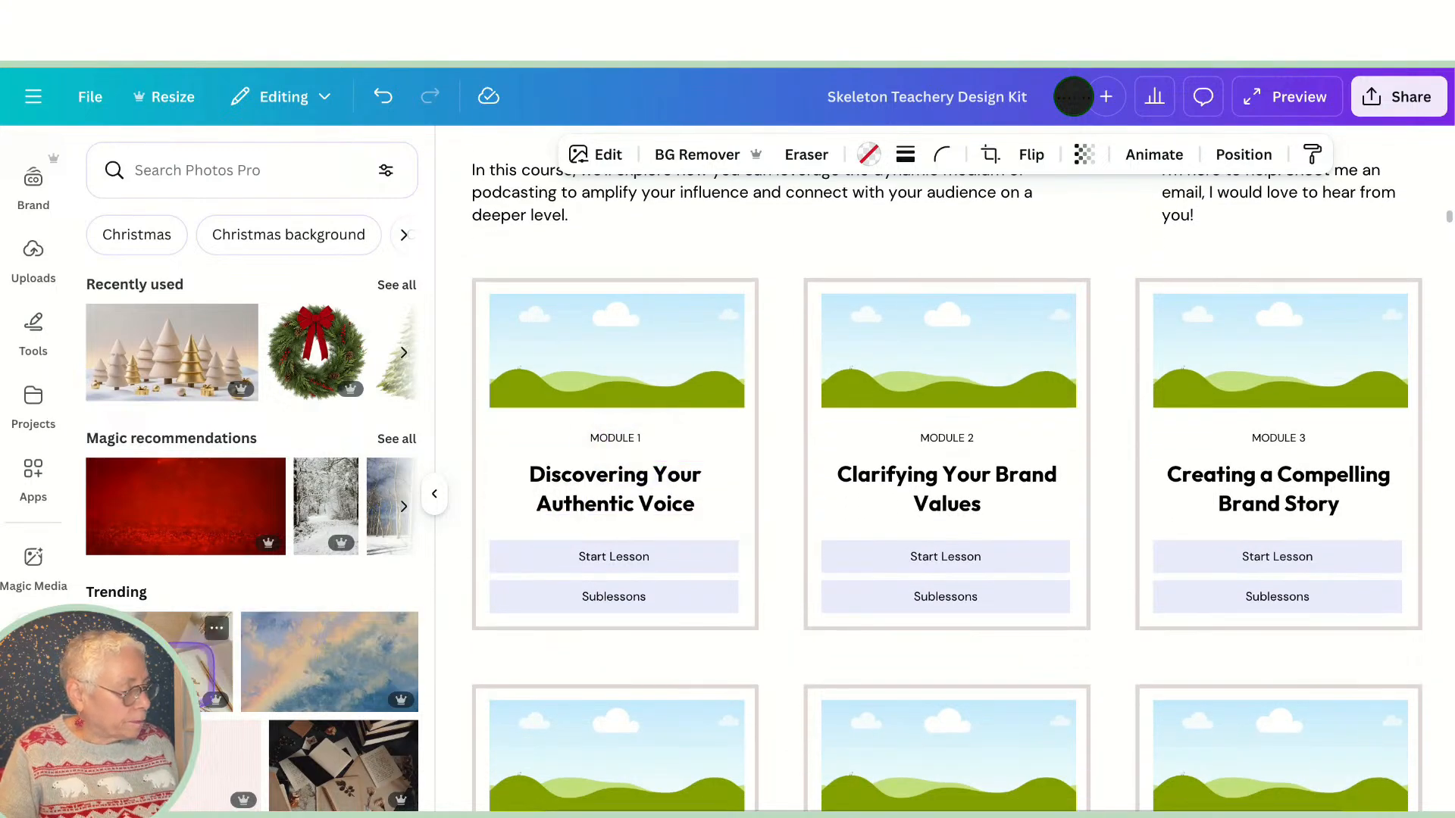
left_click_drag(206, 637, 588, 348)
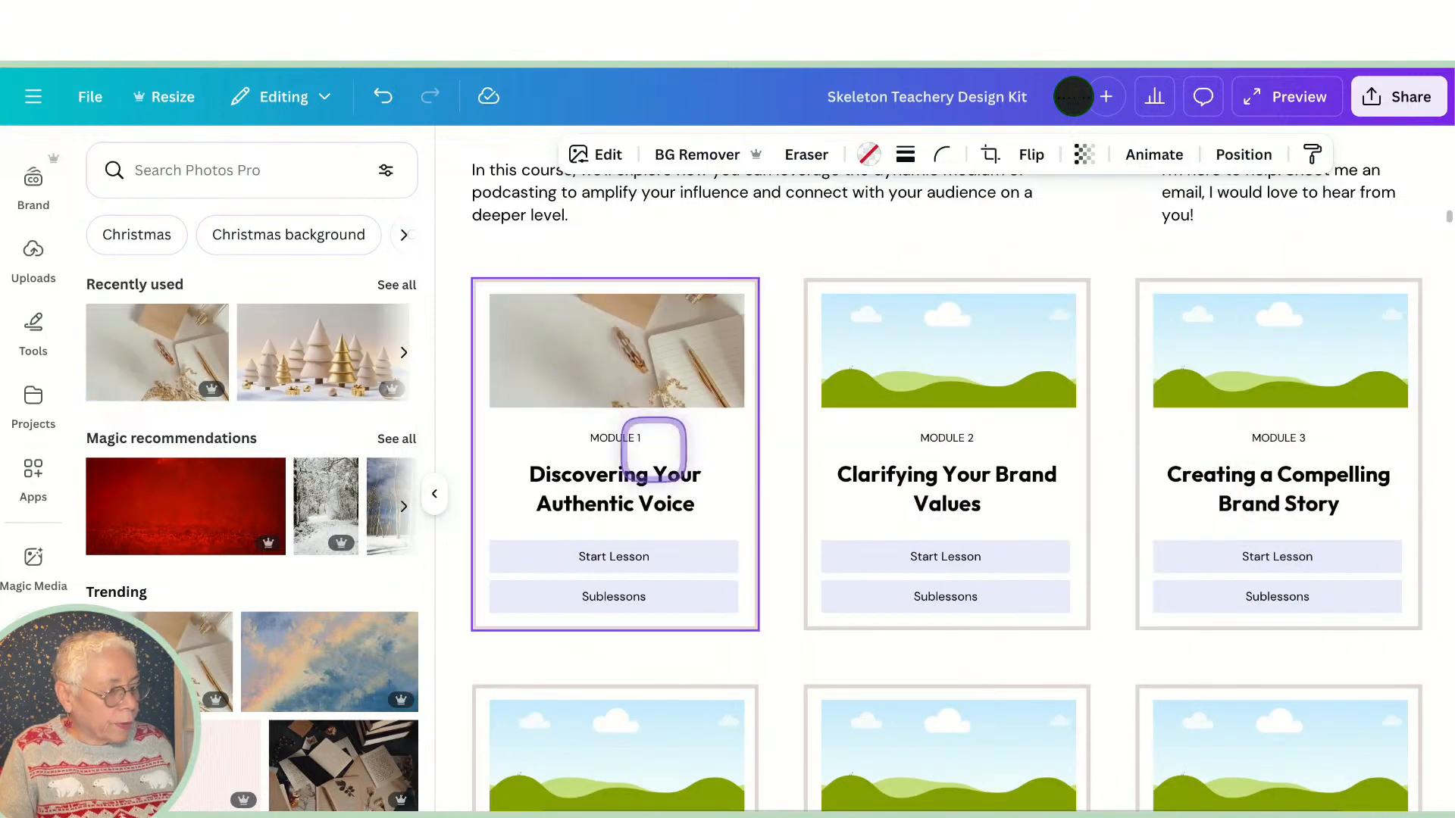
scroll(229, 746, "down", 3)
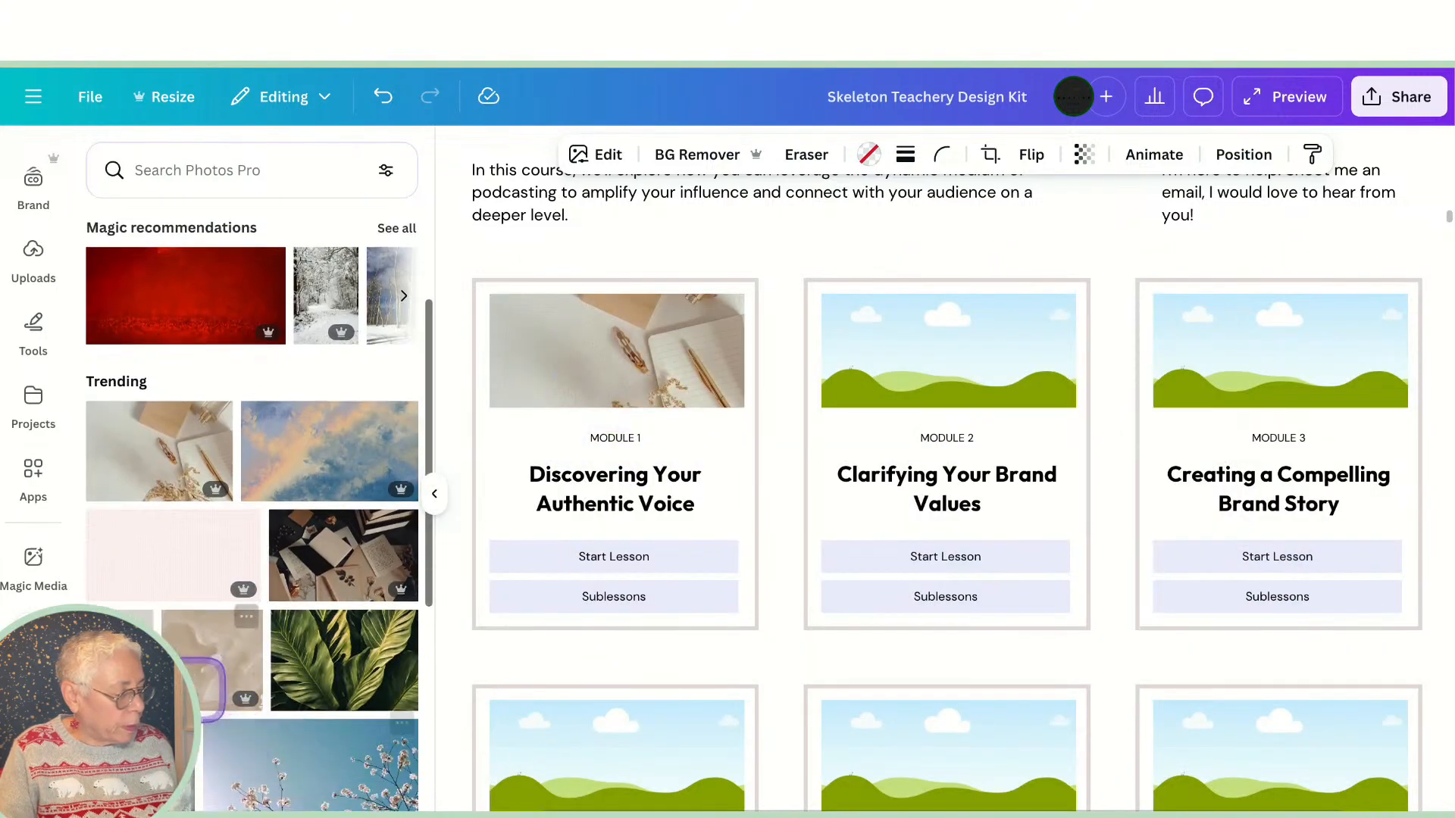
left_click_drag(219, 667, 870, 338)
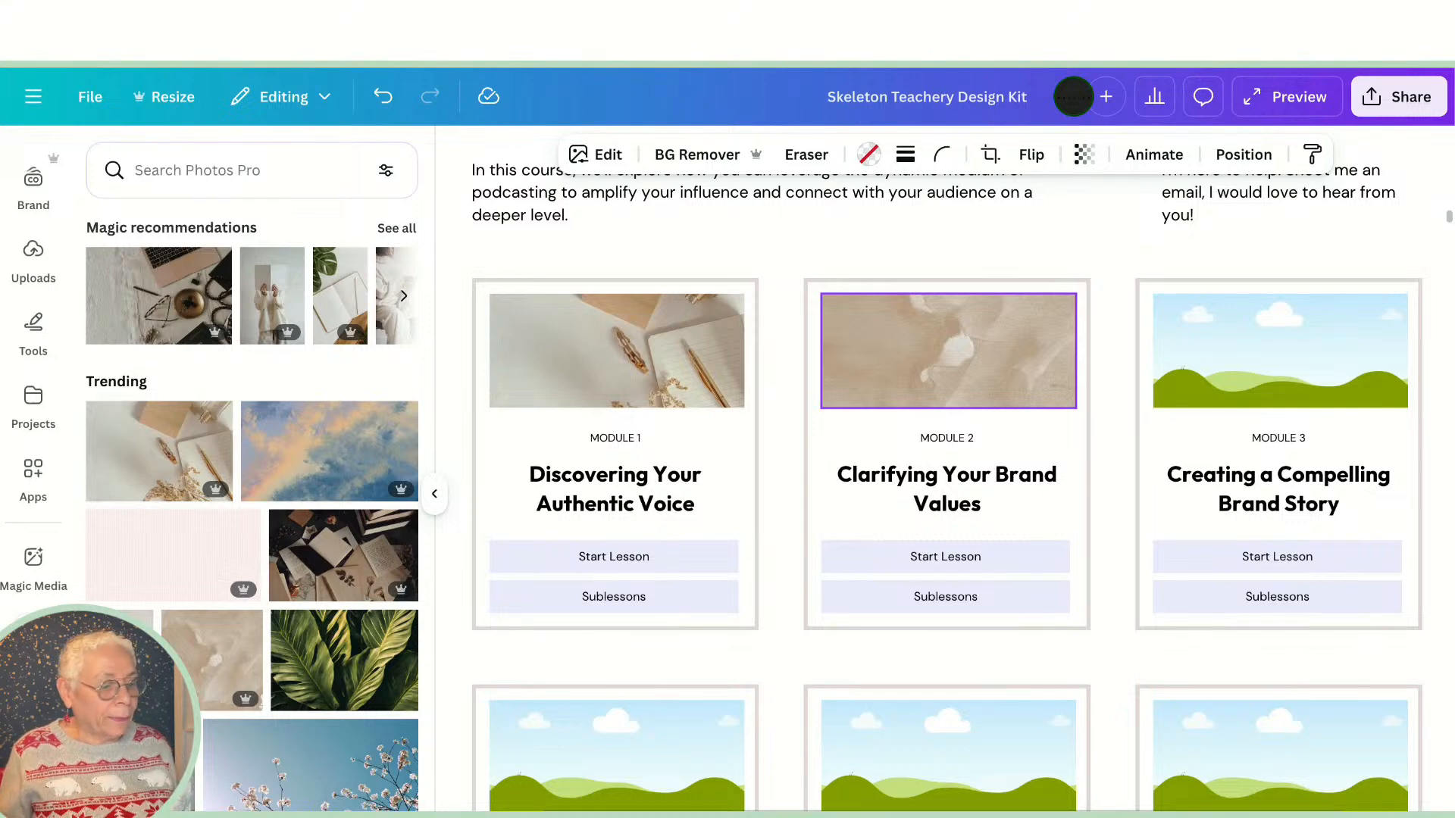
left_click_drag(1030, 368, 926, 351)
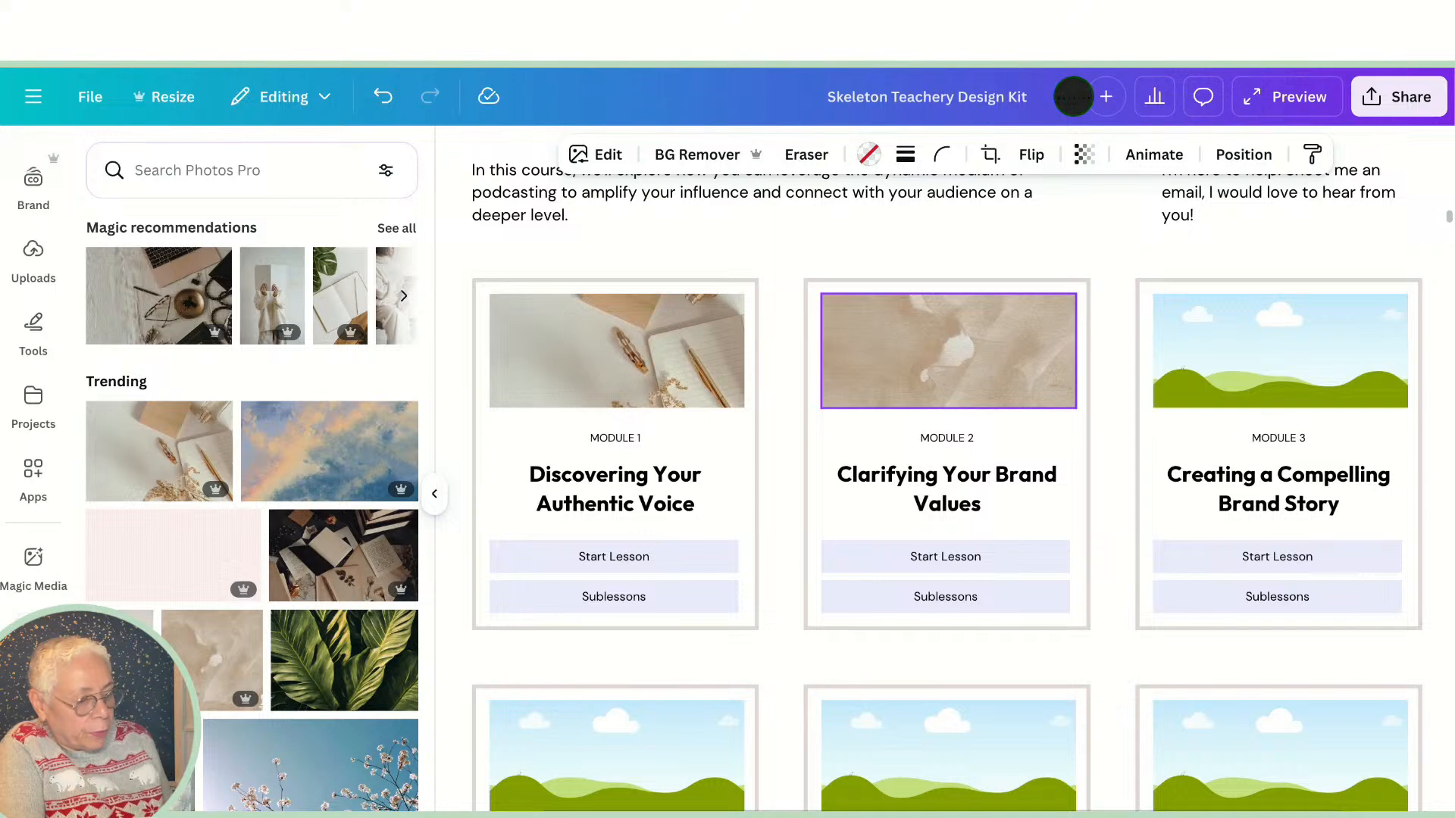
scroll(1039, 521, "down", 5)
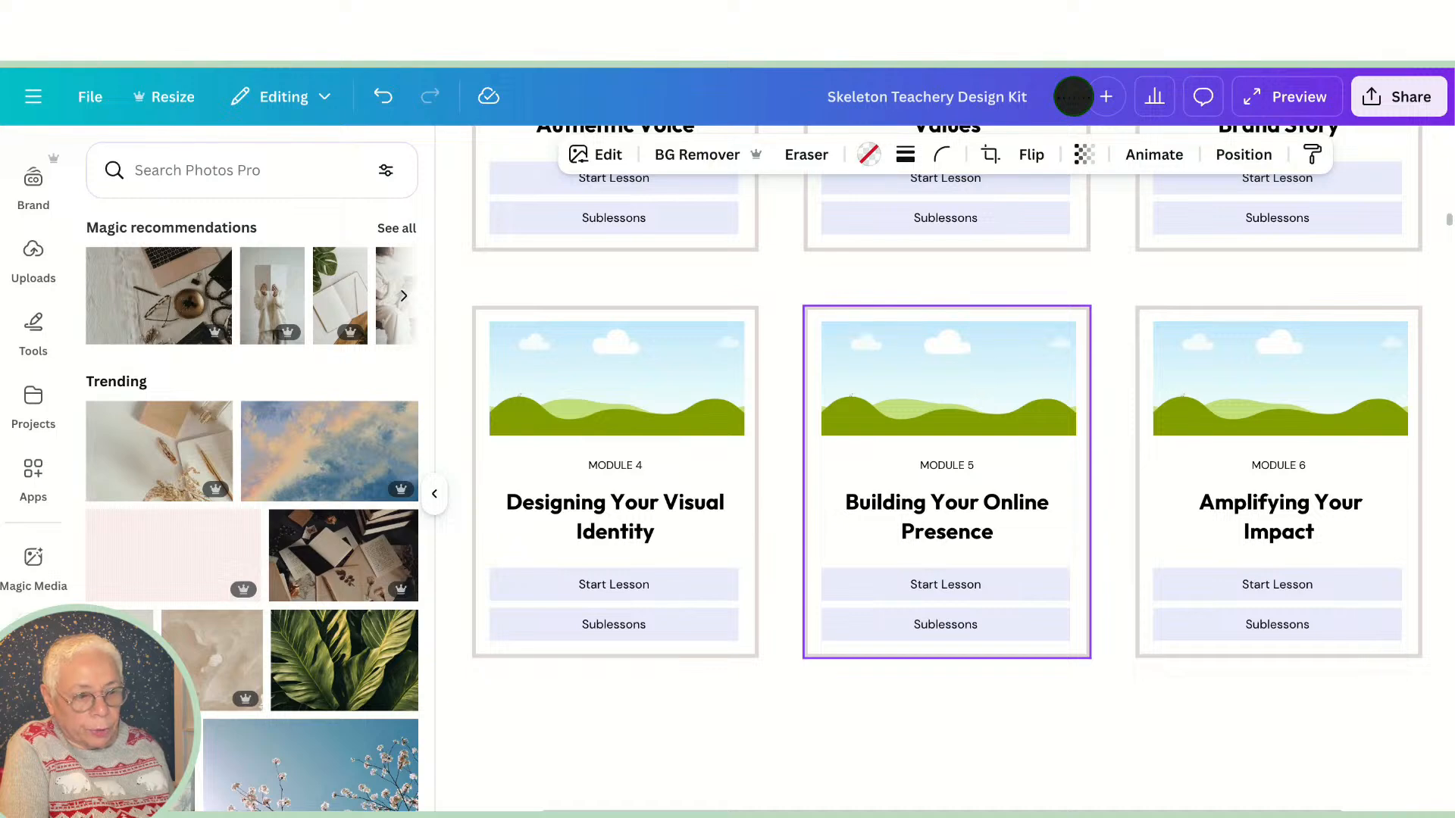
left_click(970, 397)
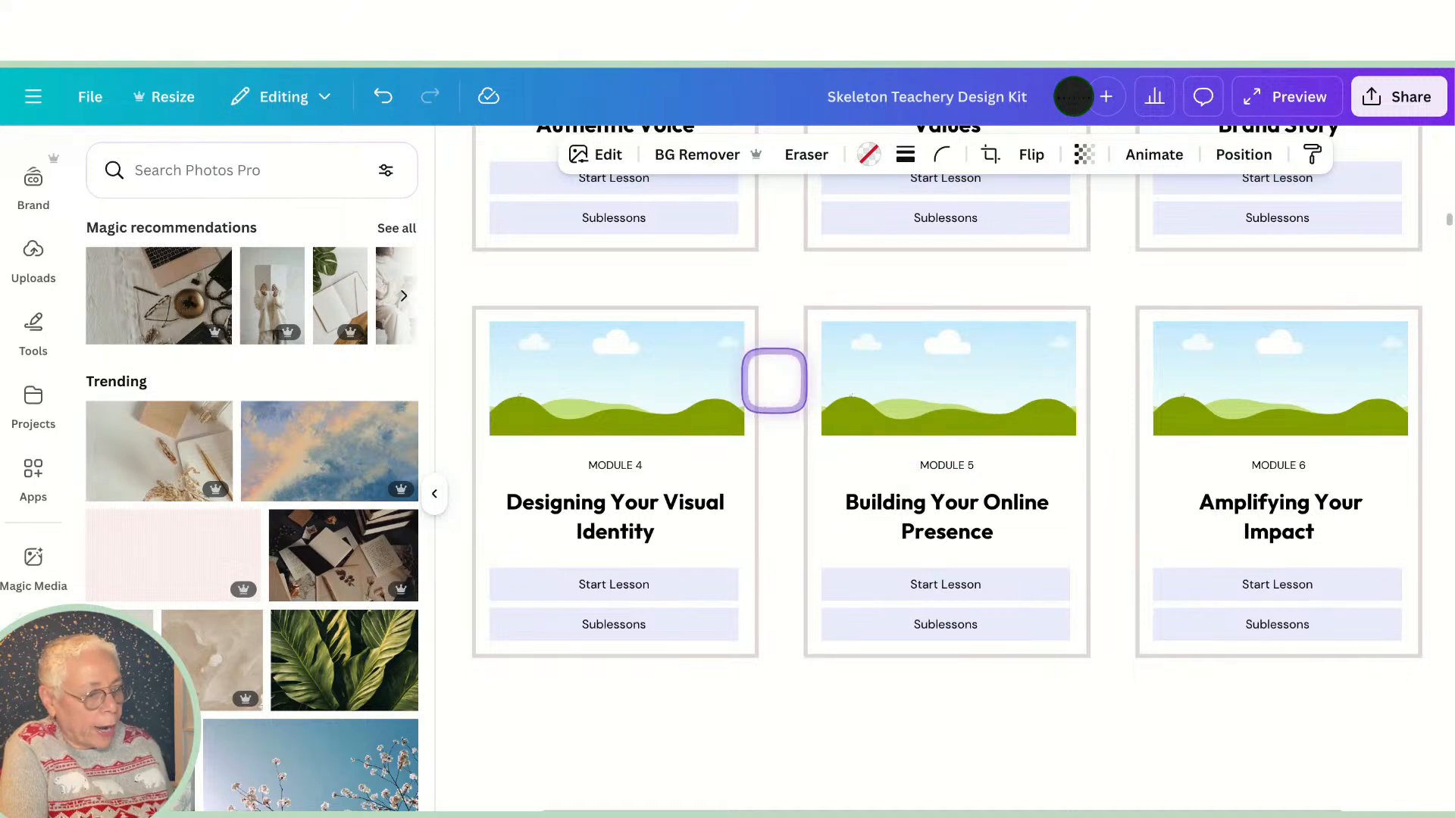
Step: Switch to Teachery's Style Files page and open the Header Image 2 (Simple Arch) design from the Header Images section
scroll(774, 380, "up", 10)
scroll(774, 381, "up", 2)
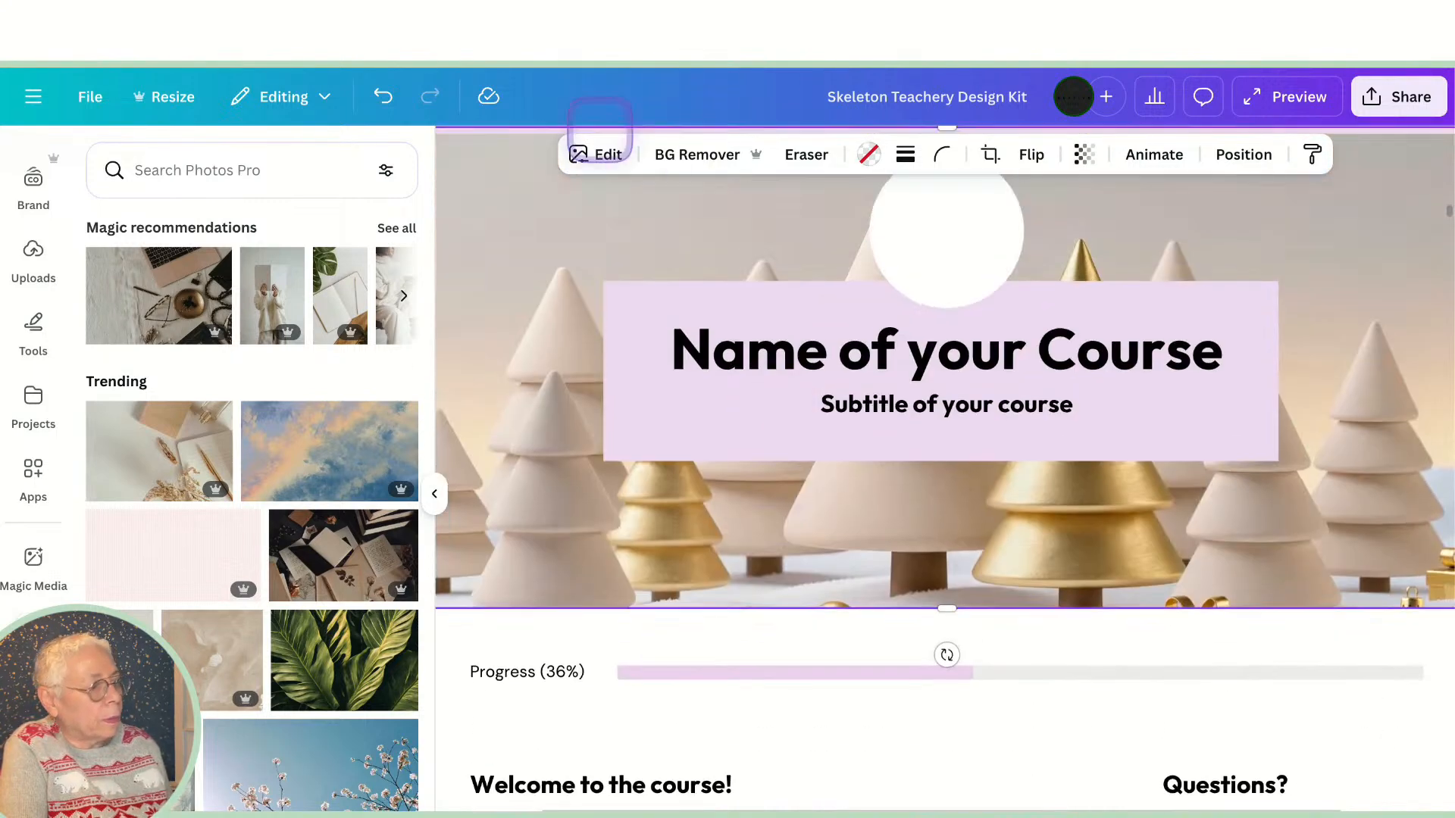
left_click(485, 38)
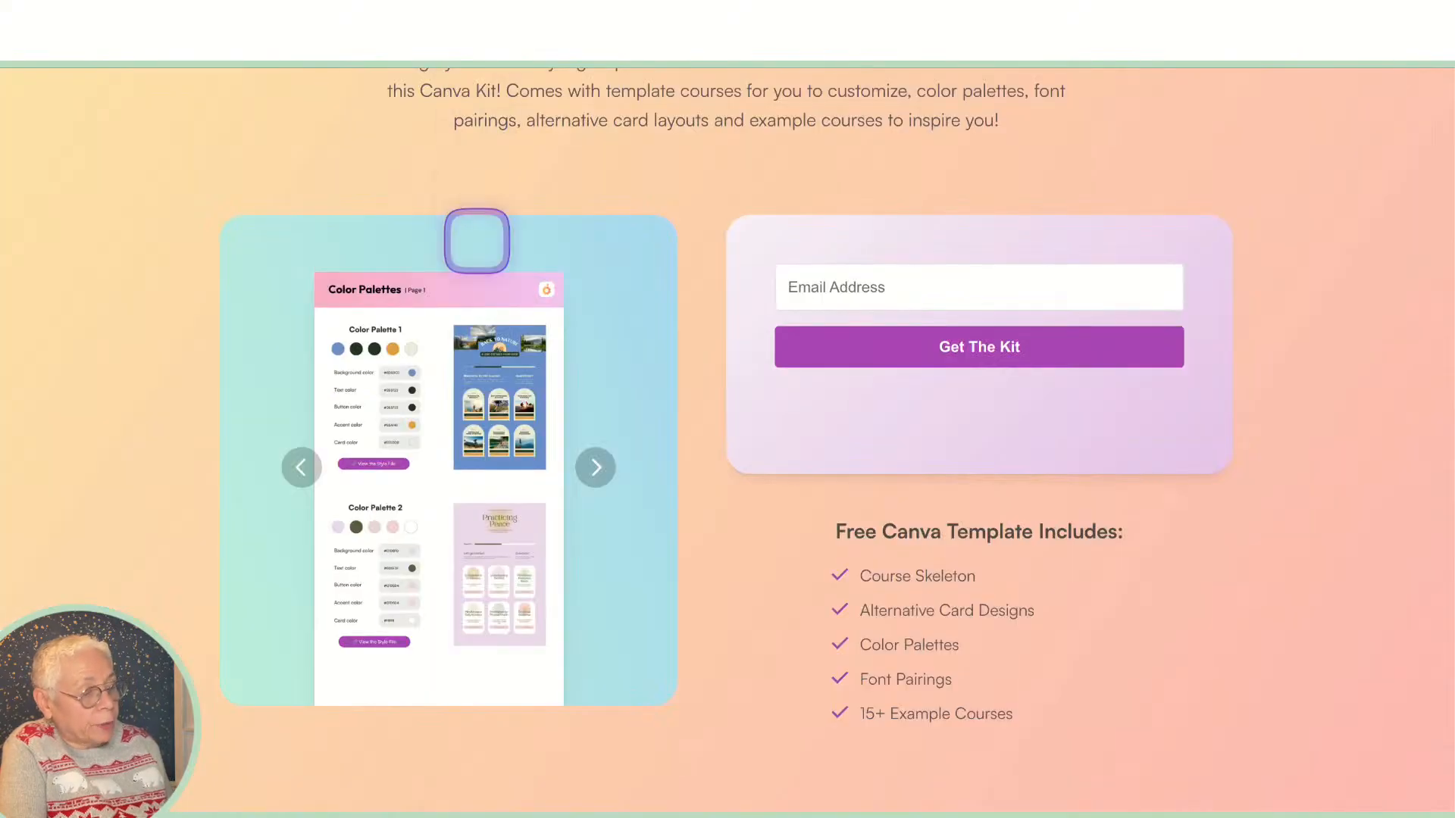
scroll(476, 241, "up", 12)
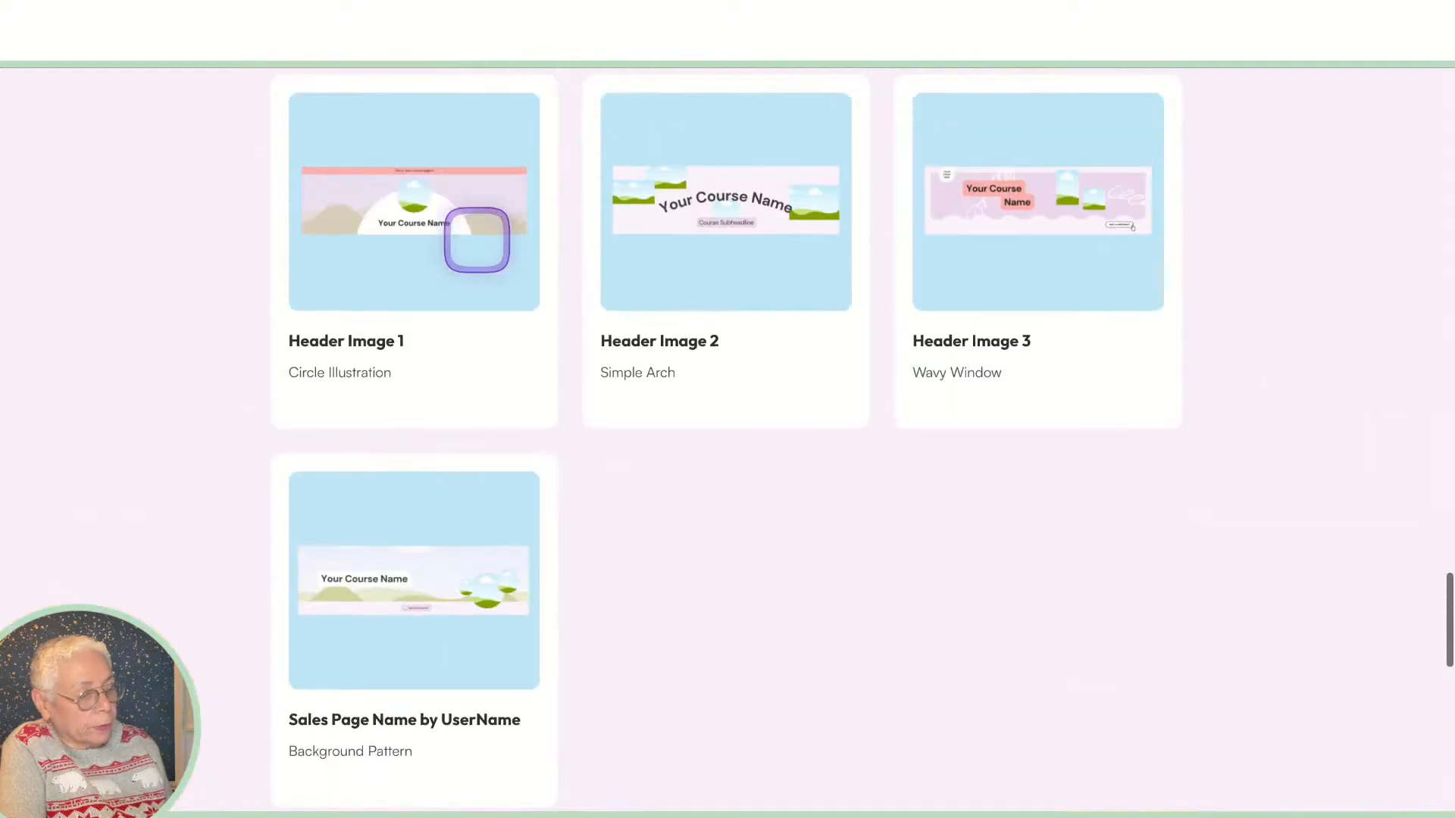
scroll(471, 237, "up", 3)
scroll(471, 237, "up", 3)
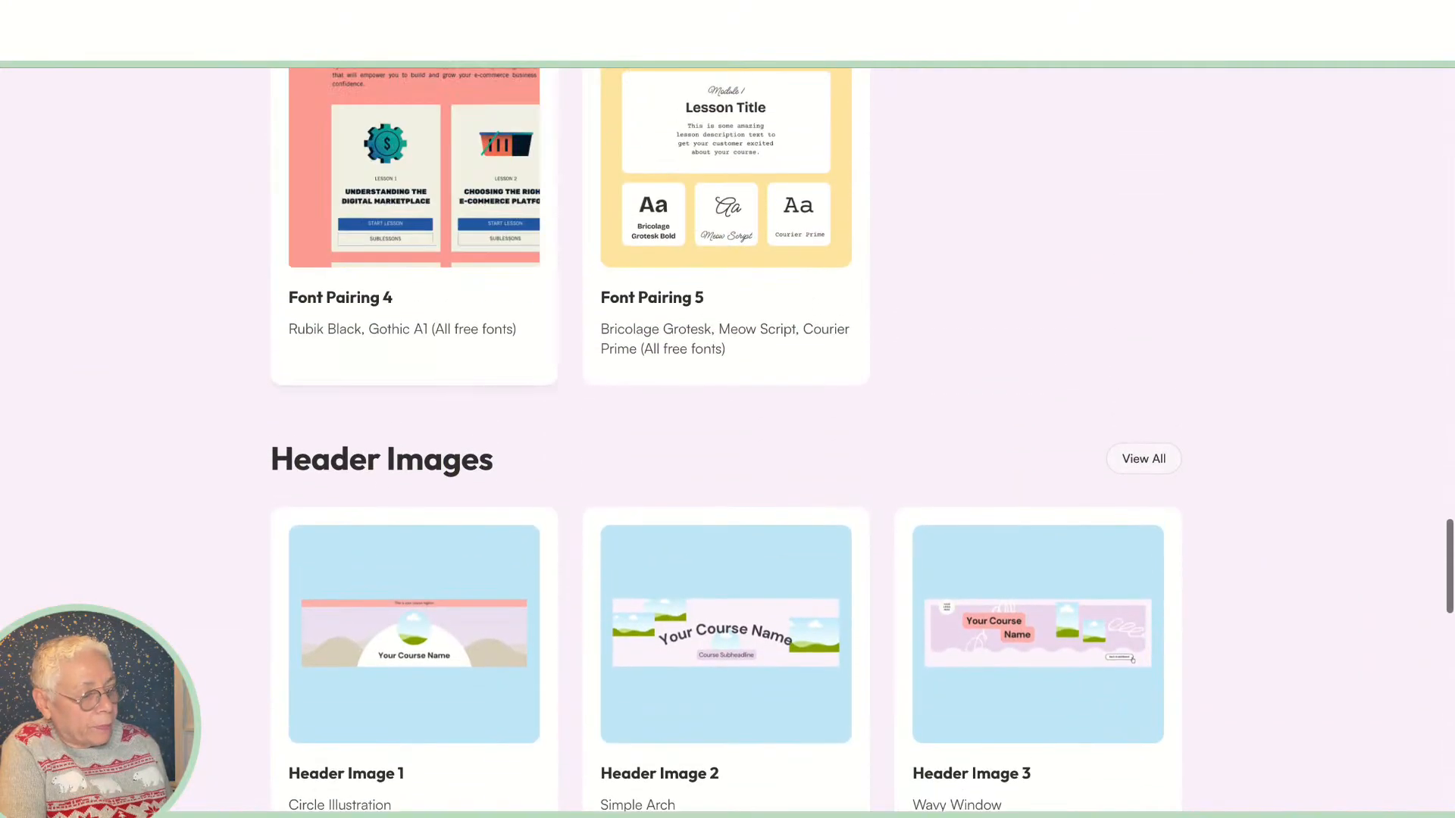
scroll(523, 410, "down", 4)
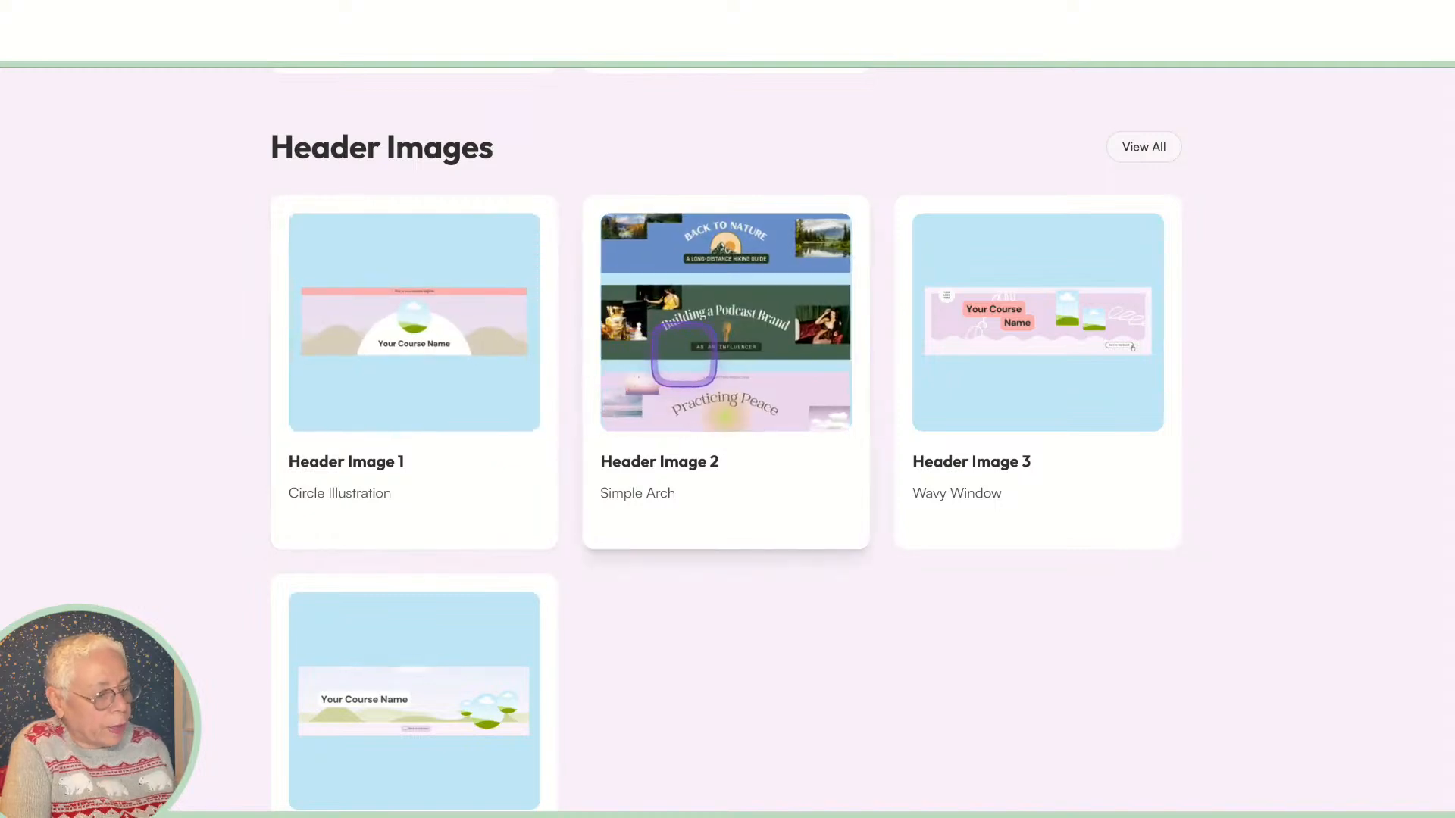
left_click(695, 353)
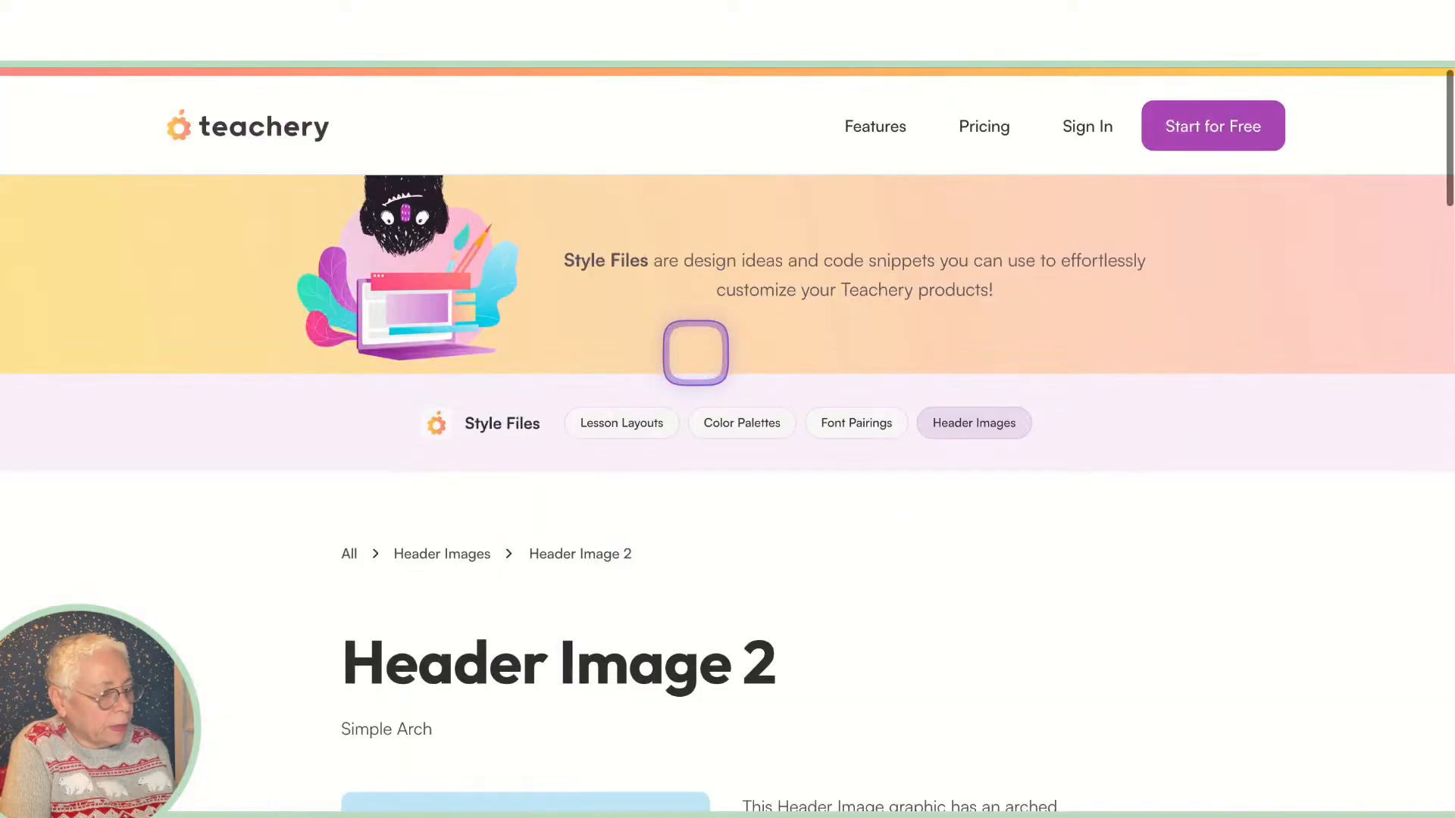
Step: Get the free Canva template for Header Image 2 and open it in the Canva editor
scroll(572, 595, "down", 4)
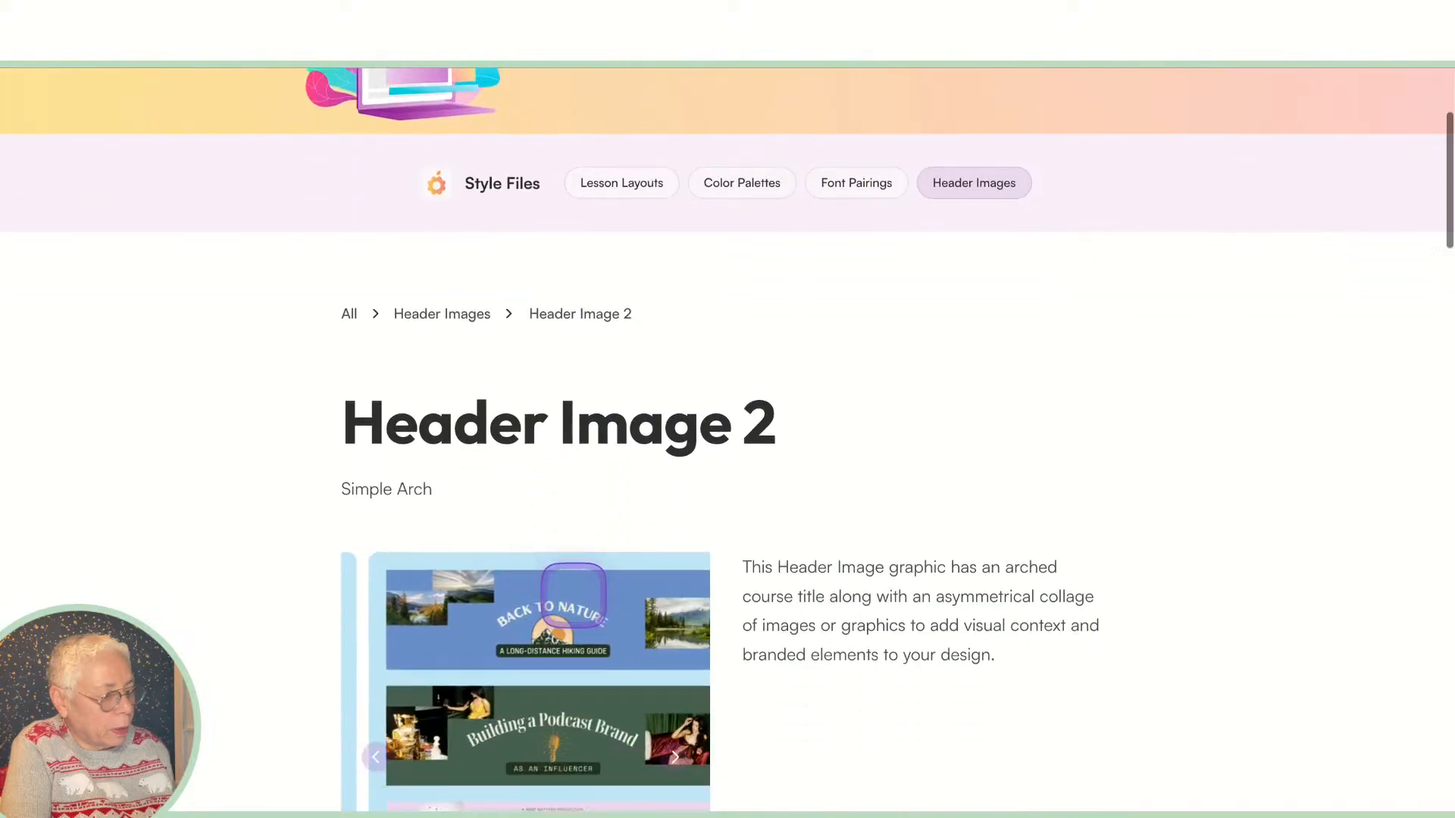
scroll(574, 595, "down", 5)
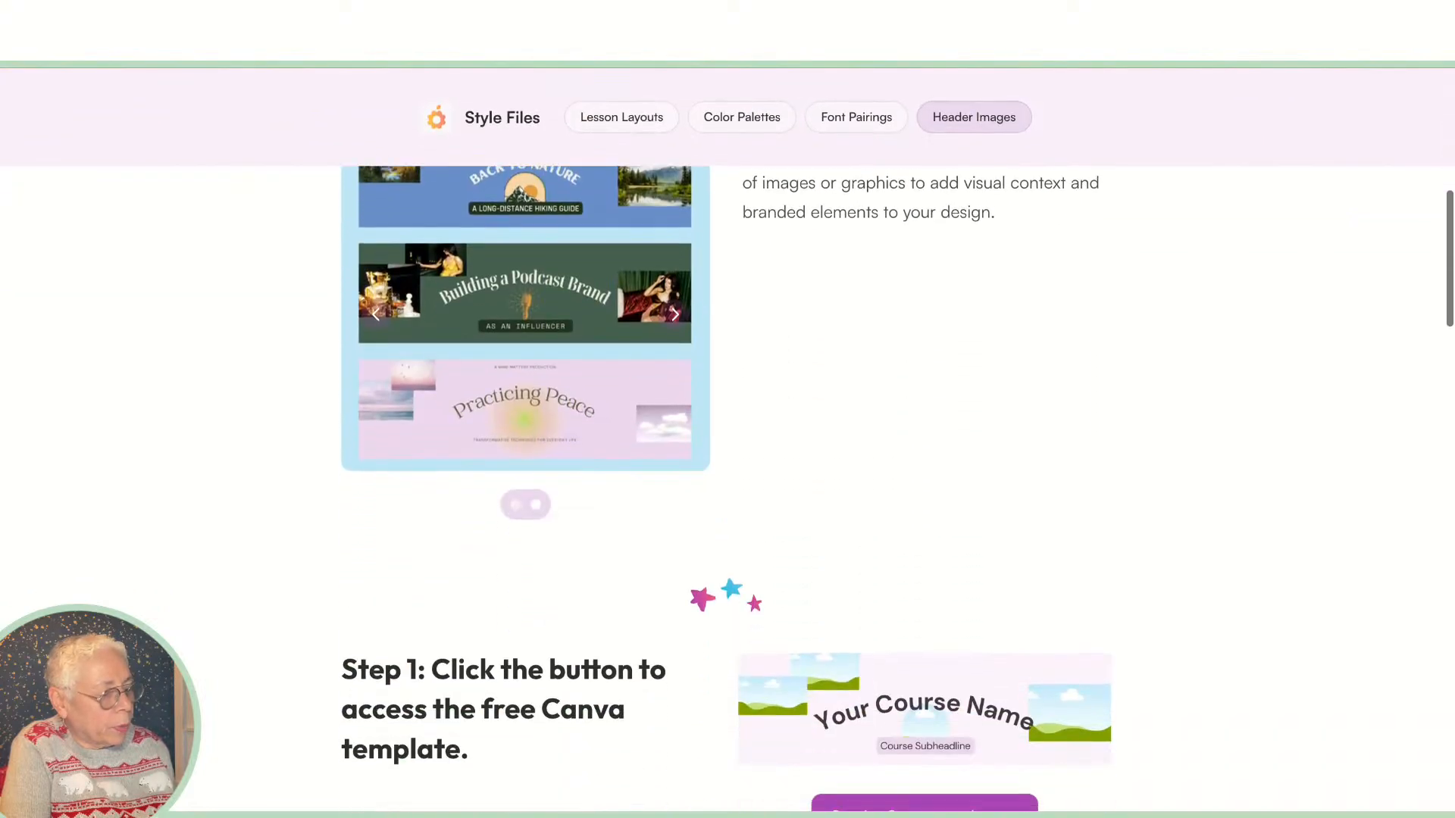
scroll(675, 770, "down", 2)
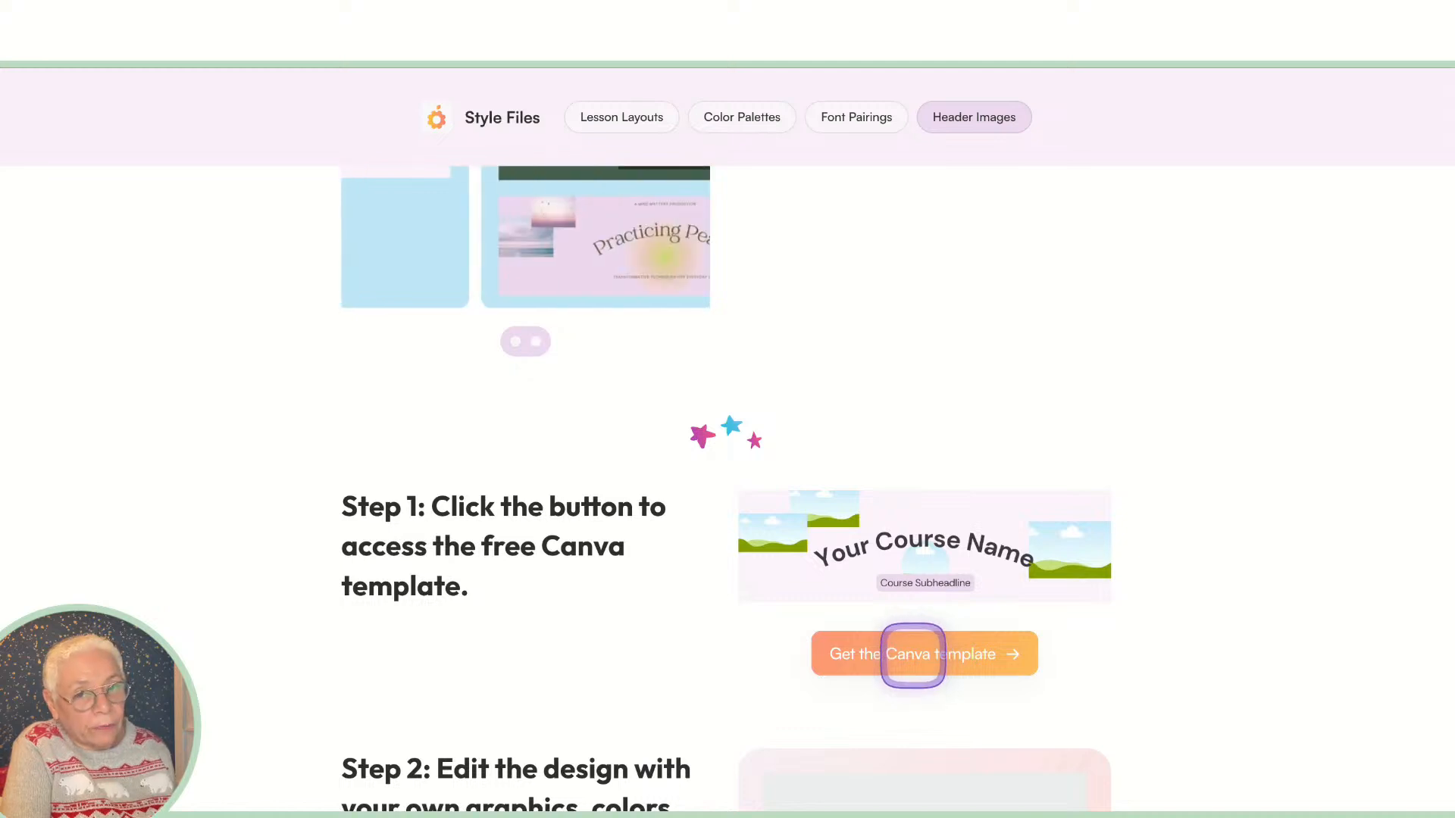
left_click(912, 654)
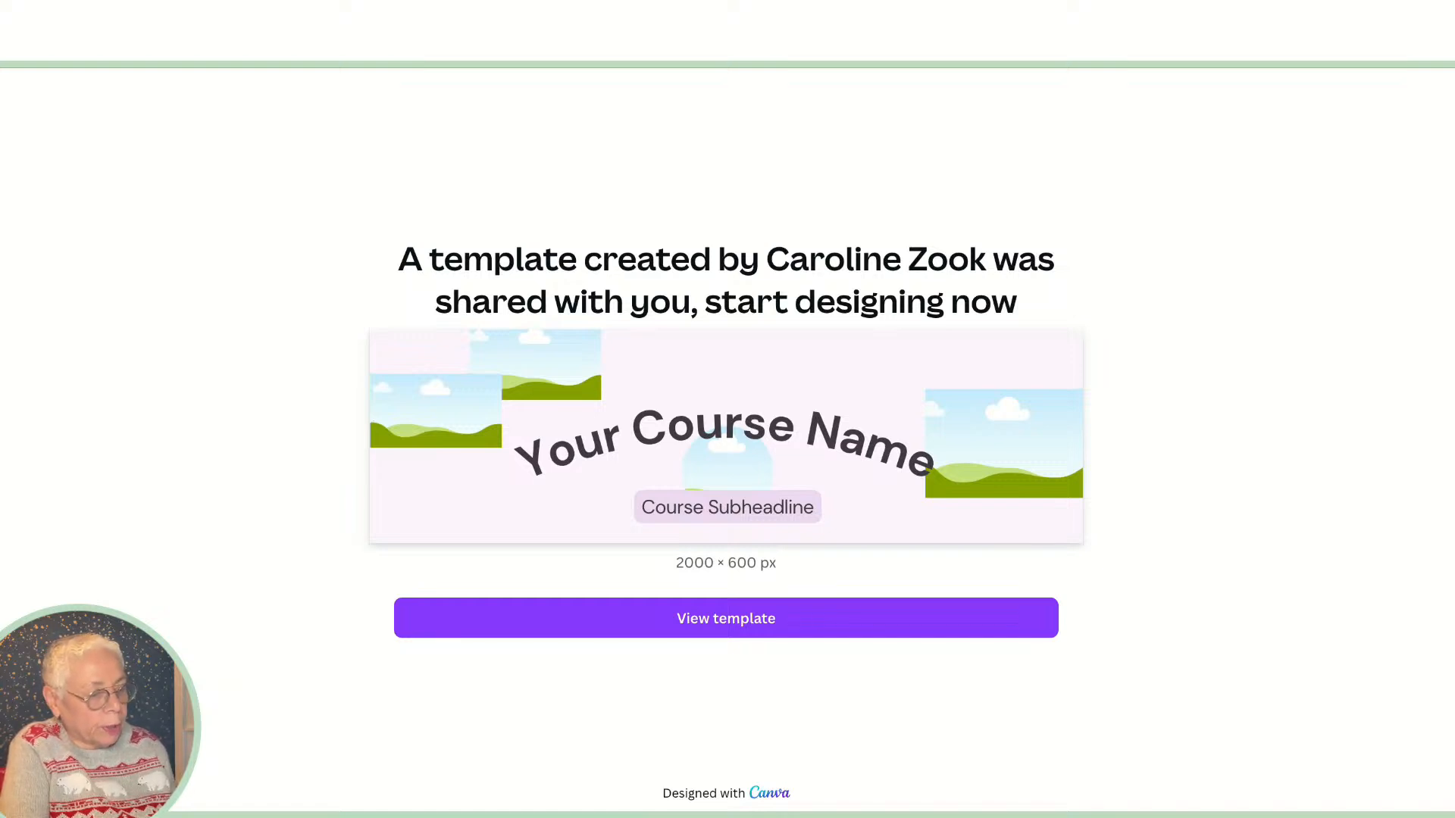
left_click(704, 619)
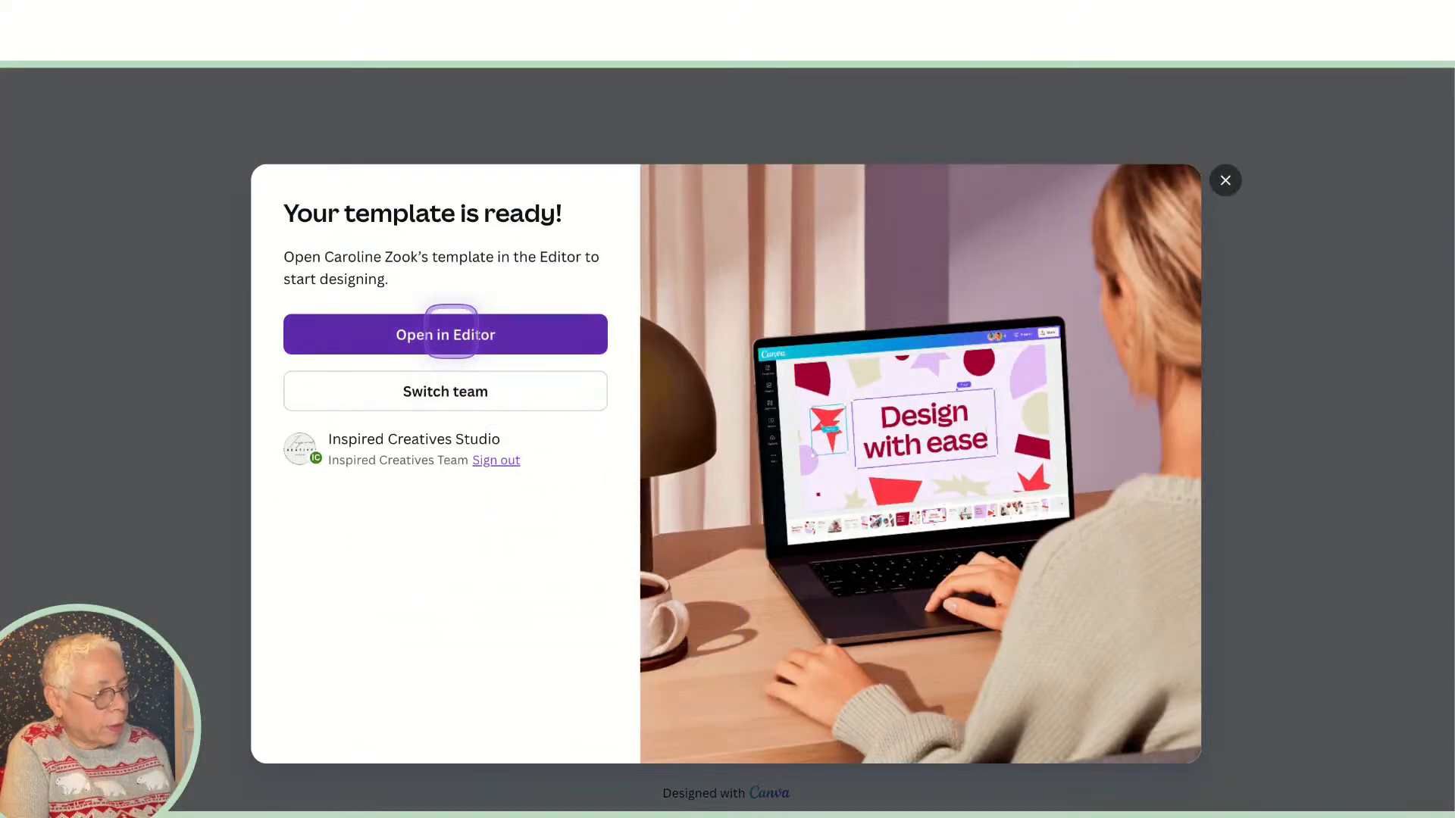
left_click(452, 333)
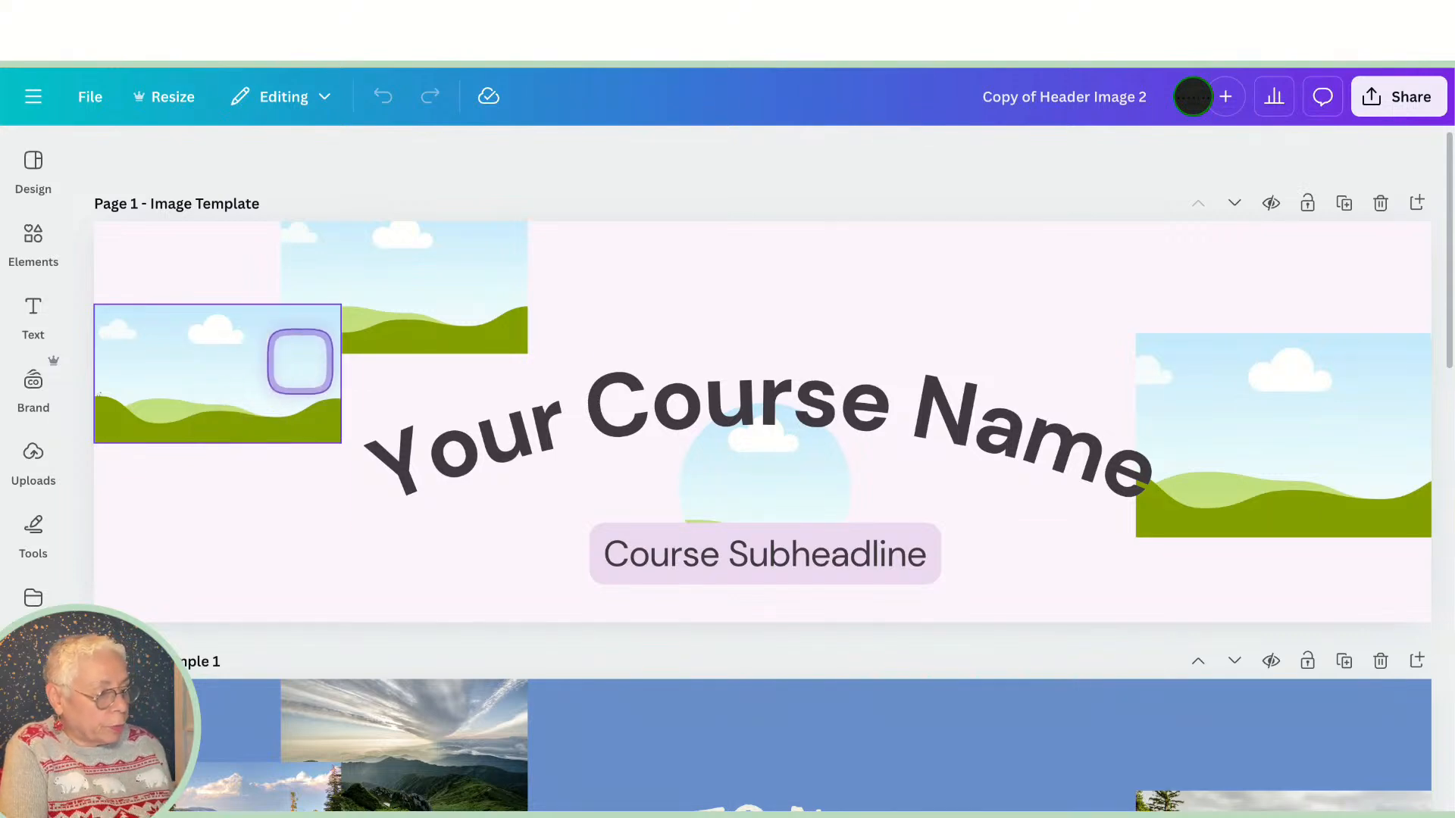
Step: Review the template's example header pages and return to the Image Template page
scroll(493, 489, "down", 5)
scroll(494, 485, "down", 1)
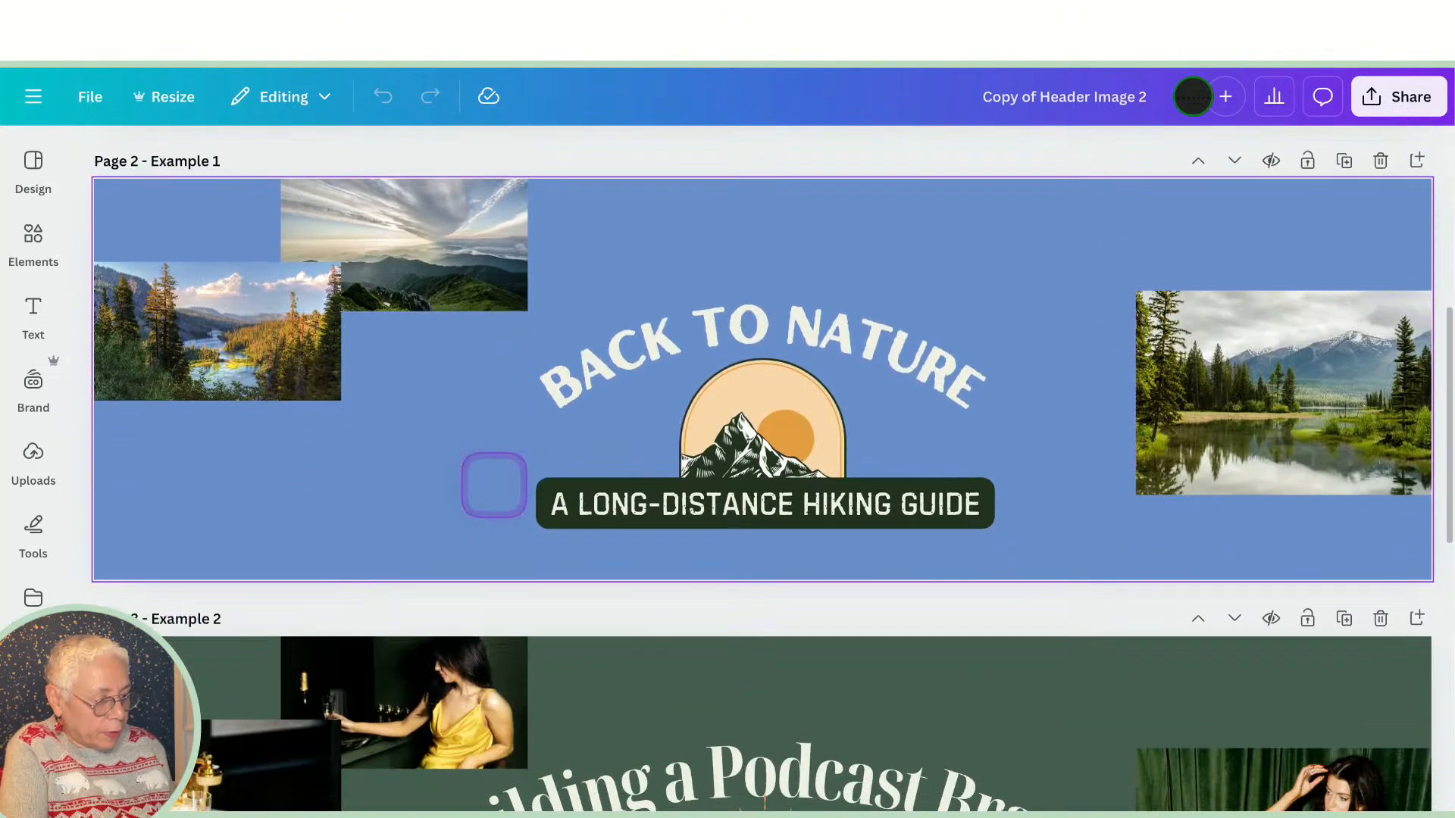
scroll(493, 485, "down", 9)
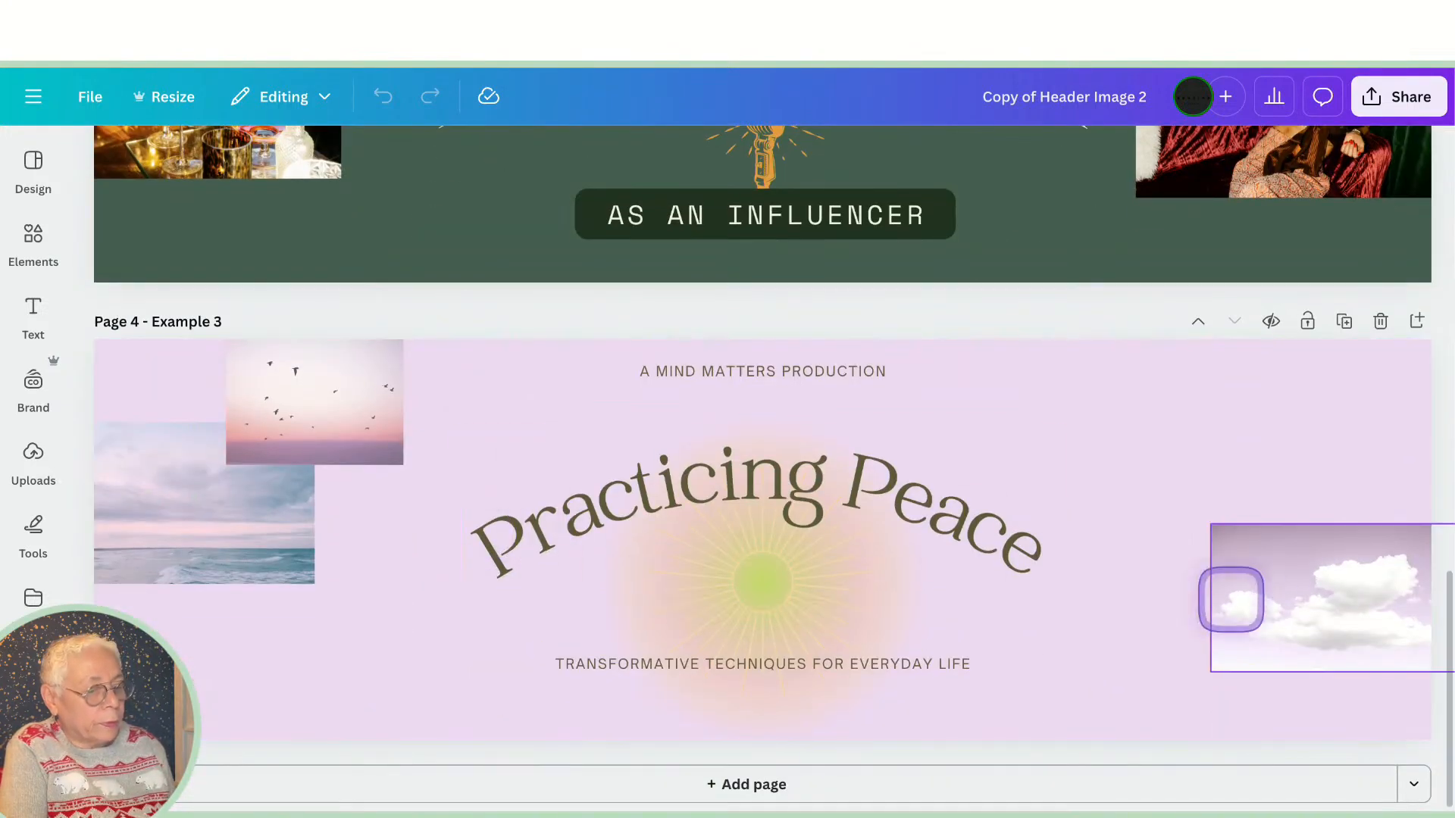
mouse_move(40, 535)
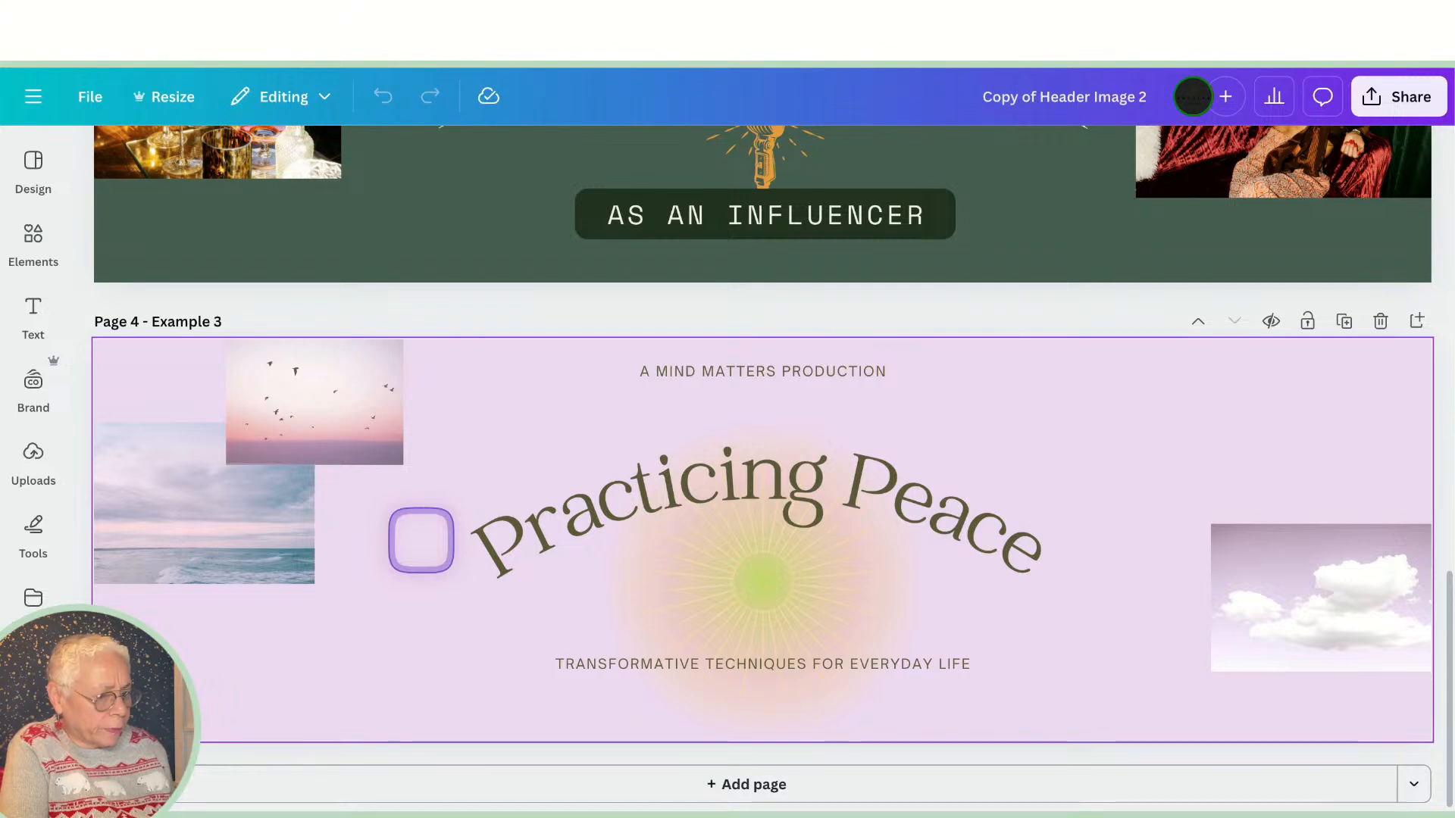
scroll(421, 539, "up", 6)
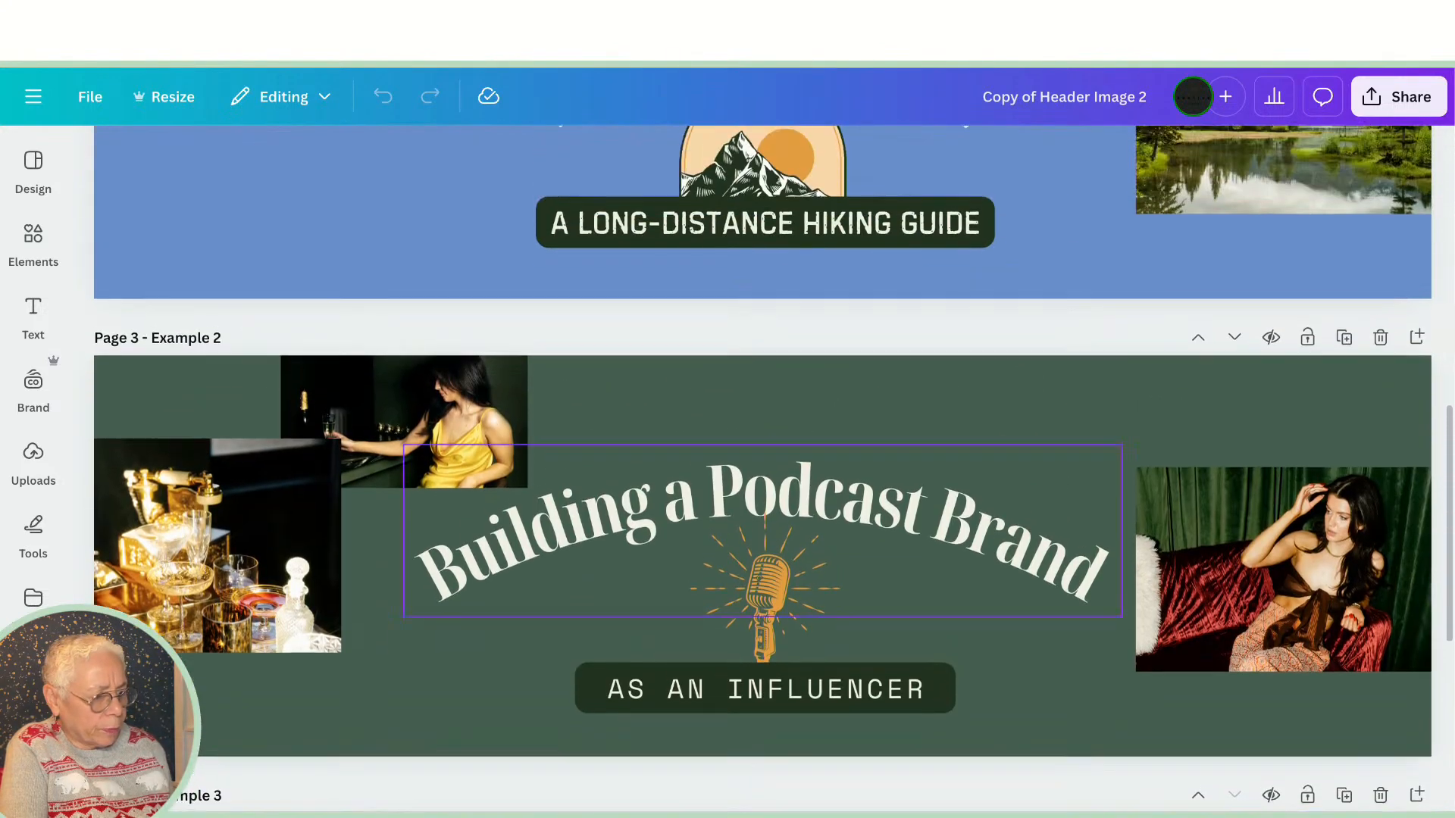
scroll(420, 539, "up", 8)
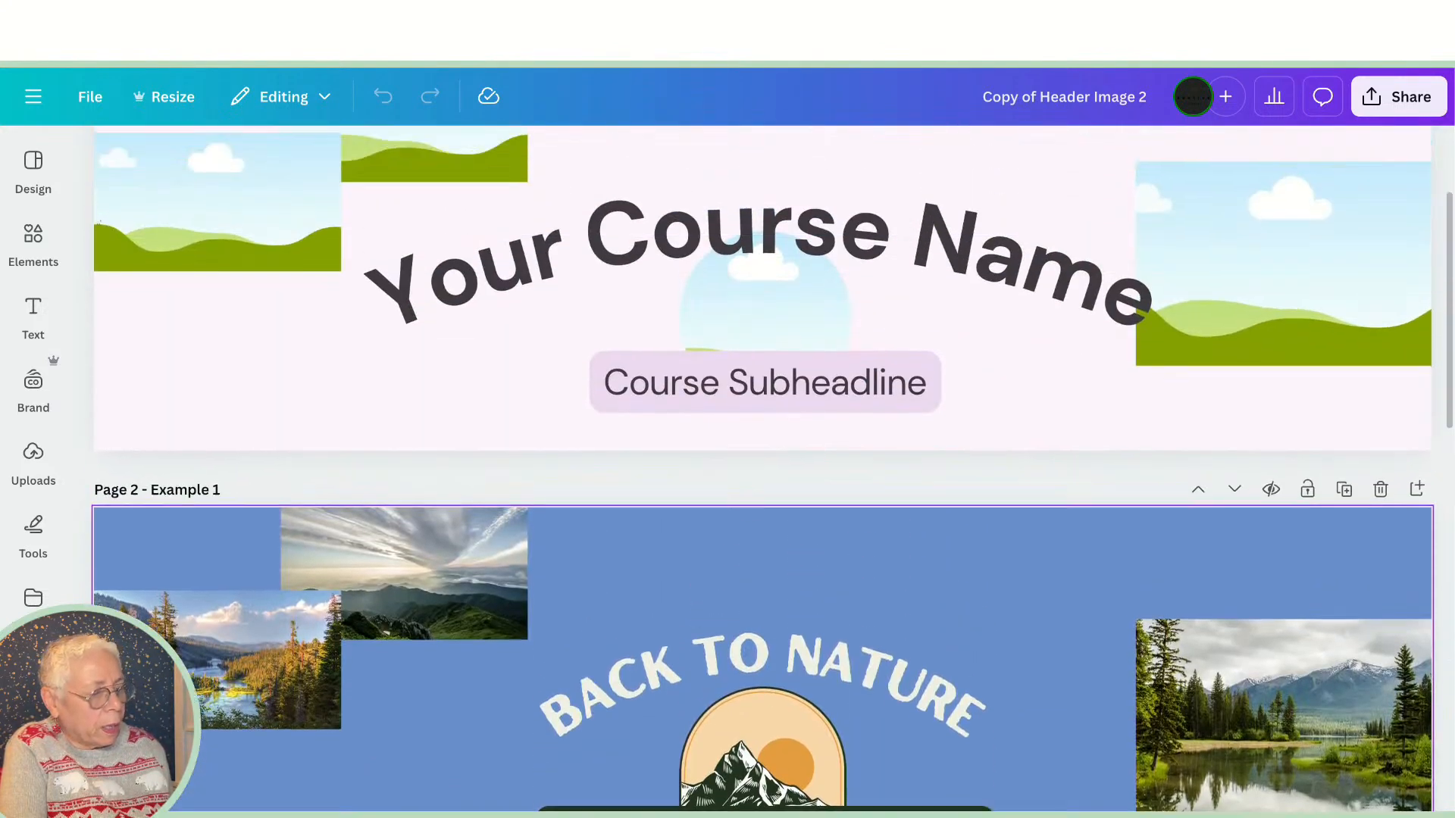
scroll(546, 318, "up", 3)
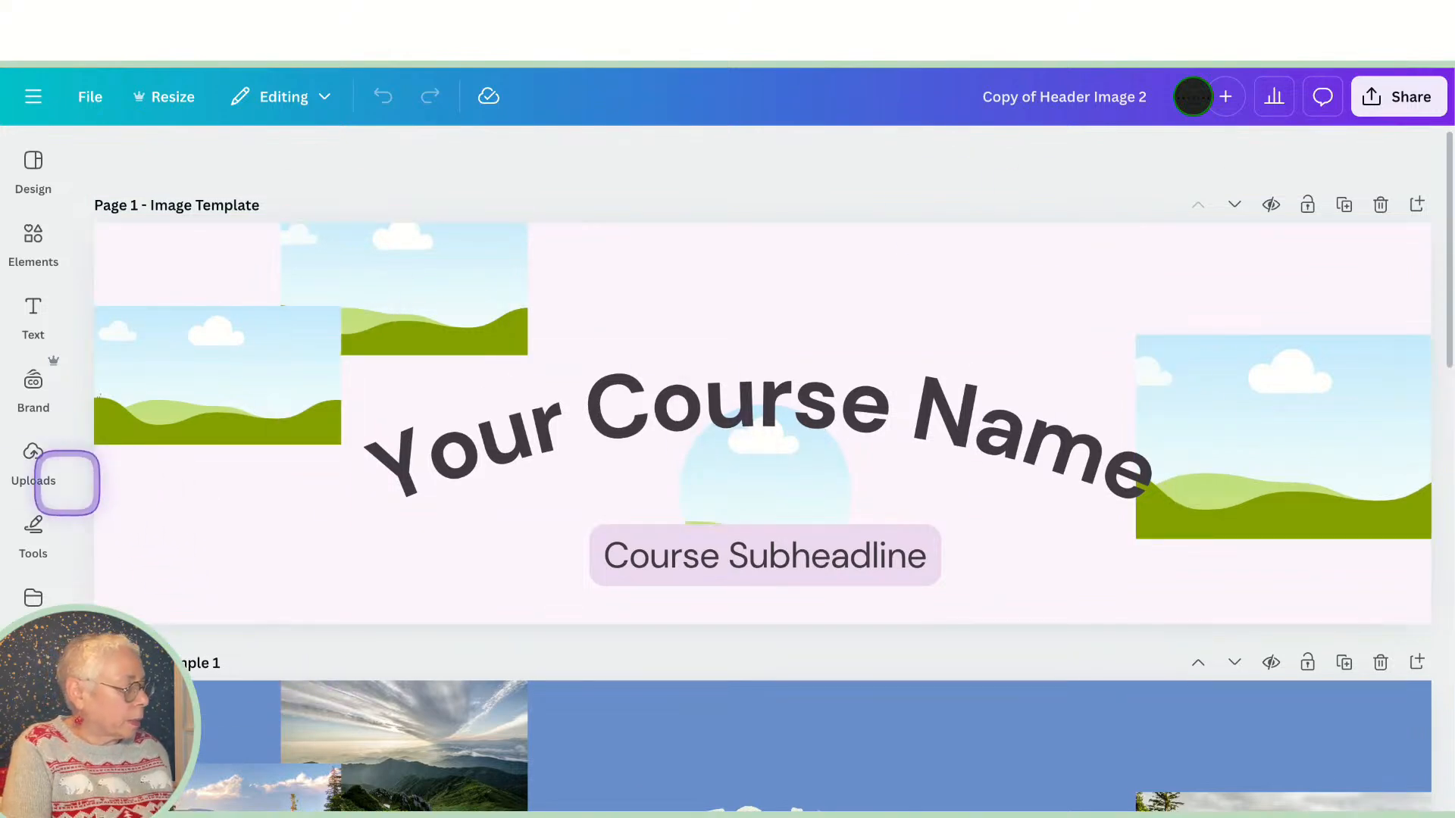
Step: Search Canva's photo library for "christmas"
scroll(33, 667, "down", 2)
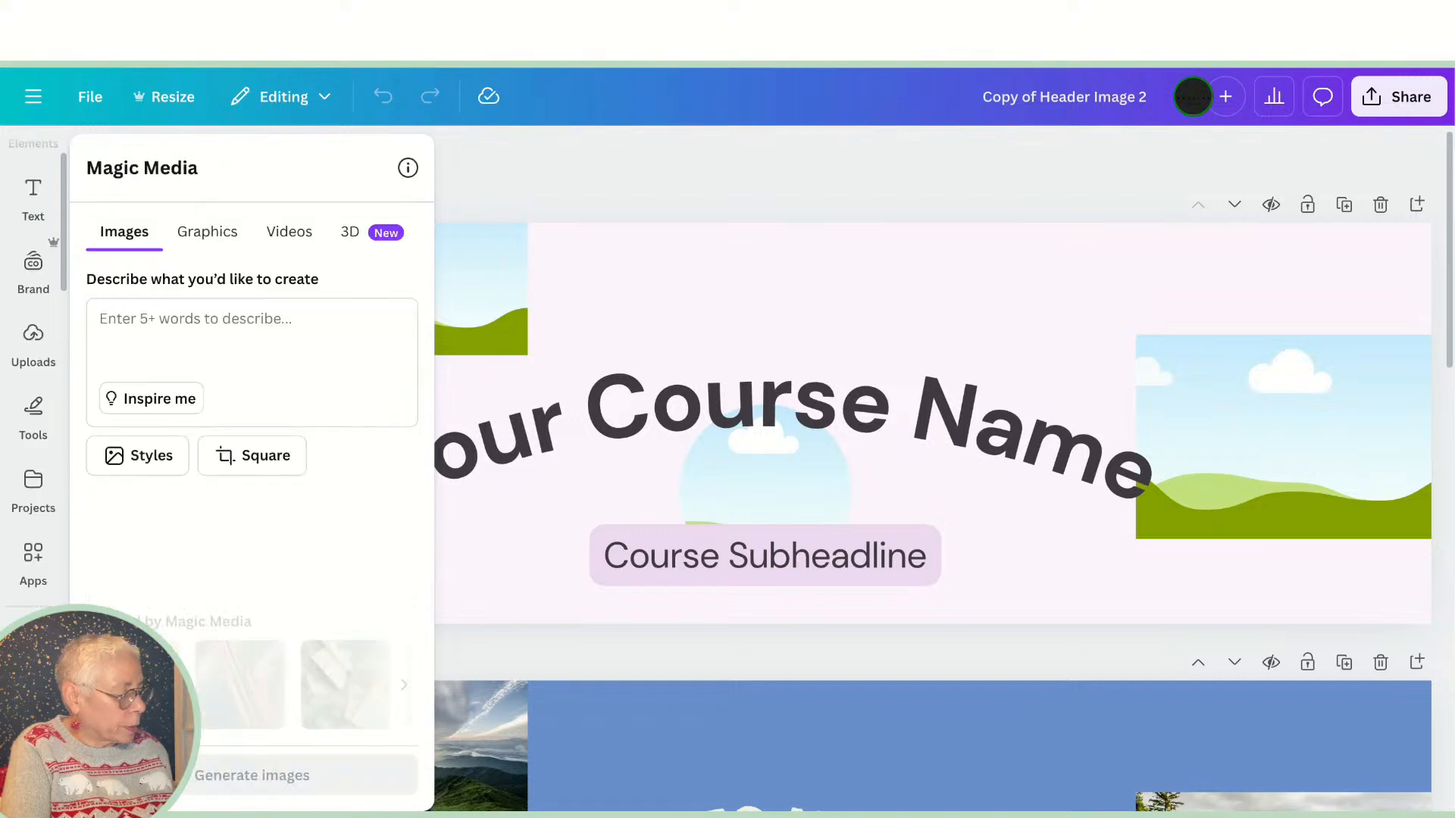
scroll(33, 682, "down", 1)
left_click(34, 767)
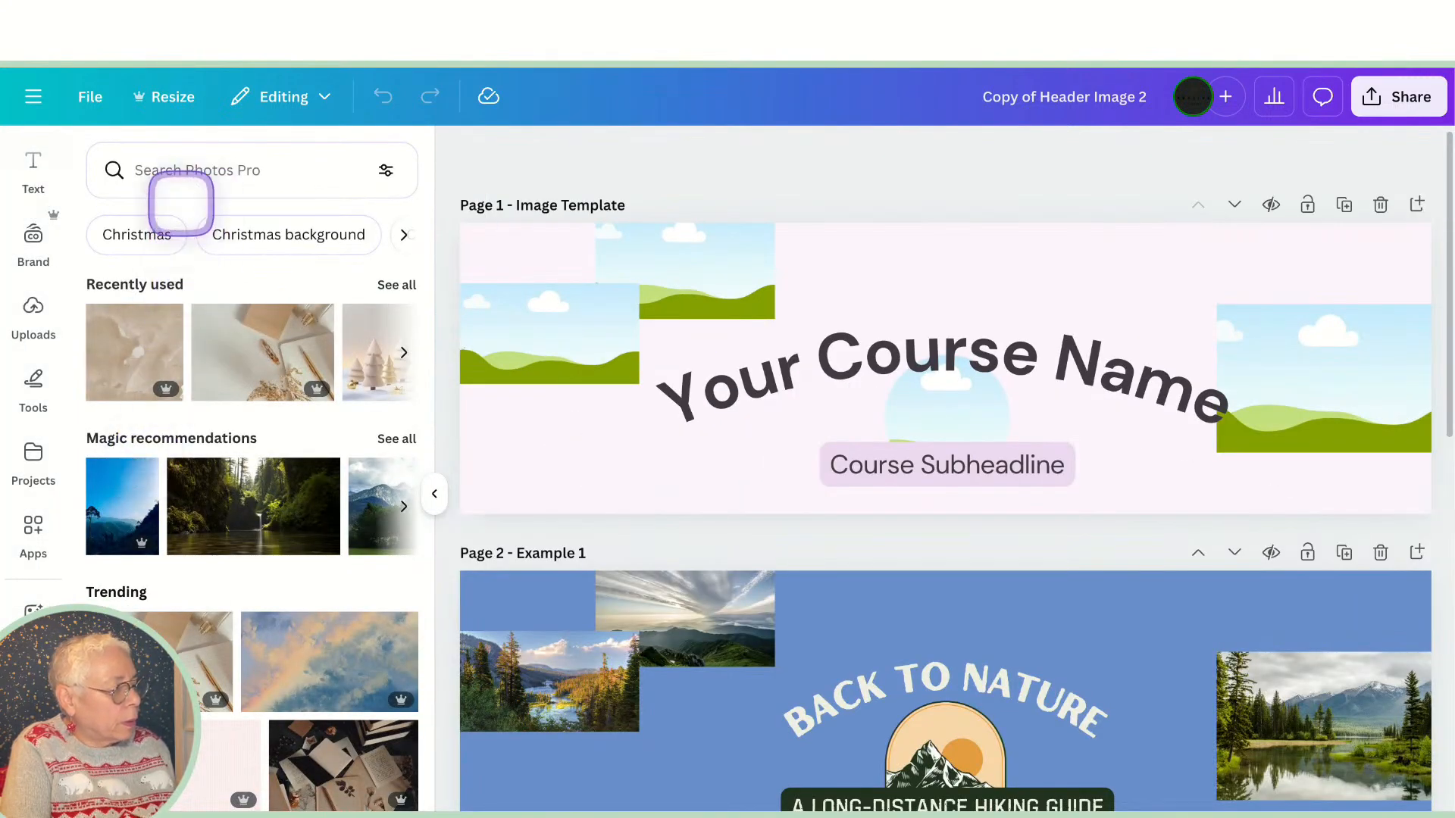
left_click(183, 170)
type("chri")
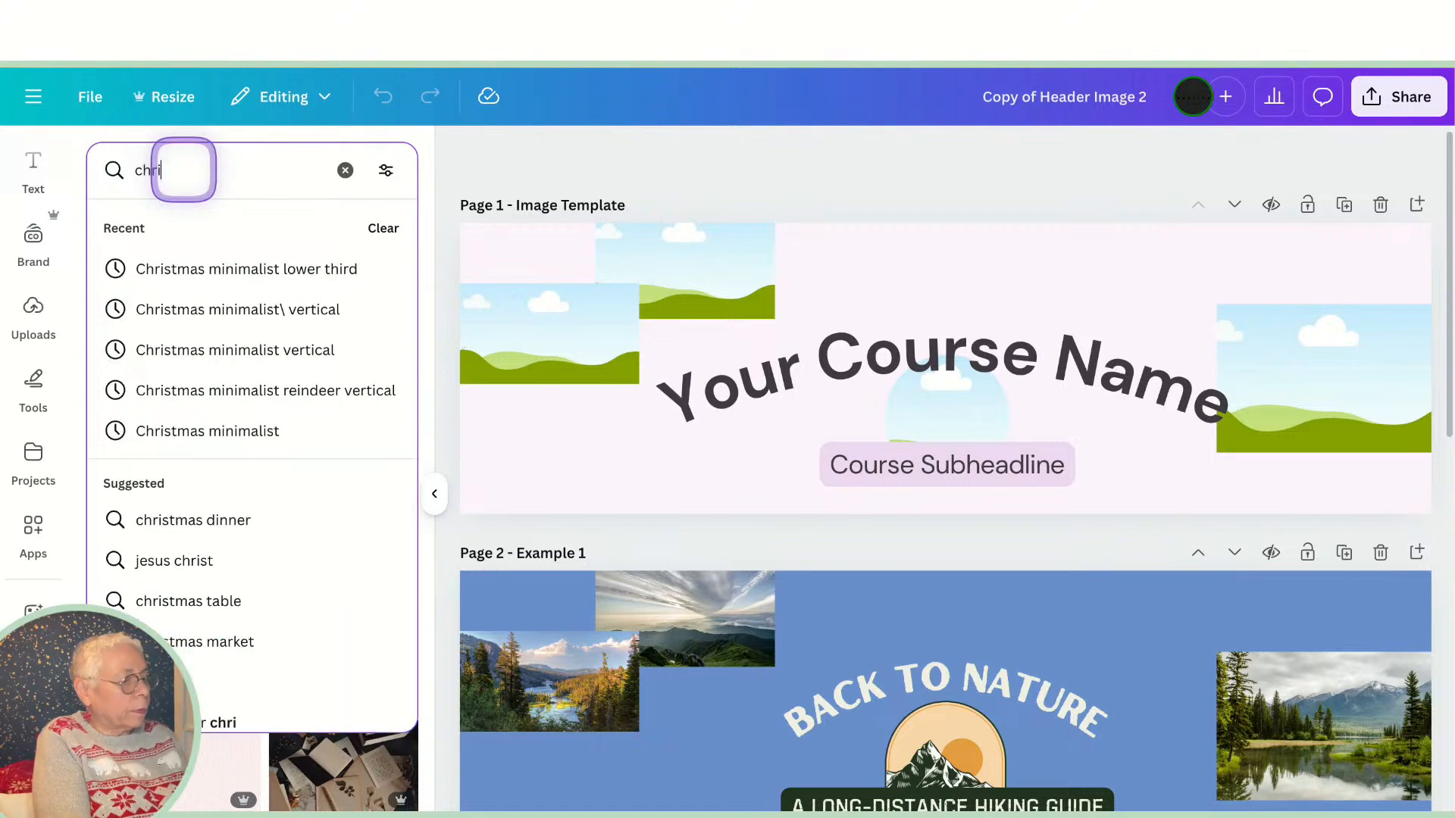
type("stmas")
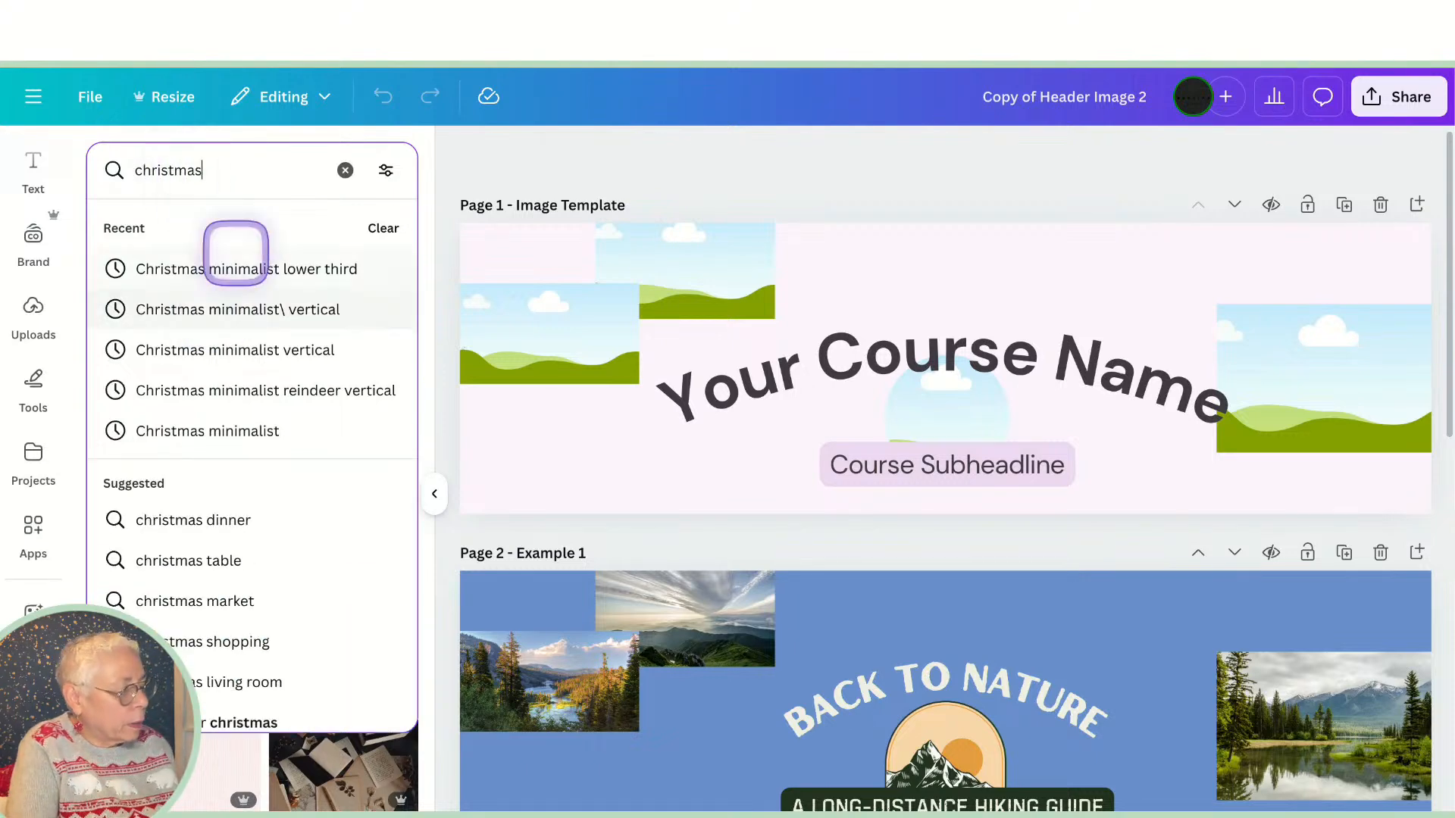
key("Return")
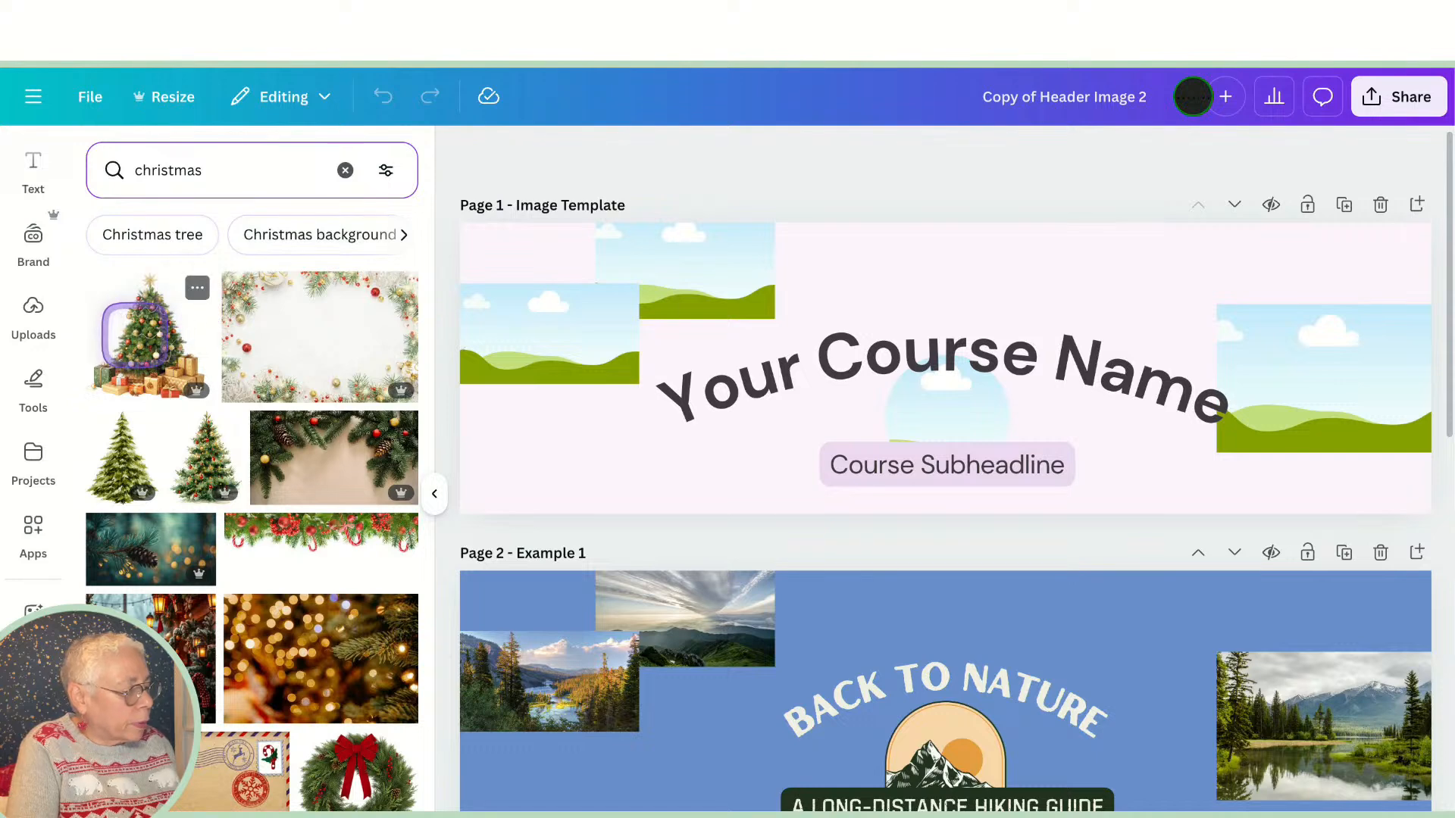
Step: Fill Page 1's two overlapping frames with the decorated tree with gifts and the plain green tree, and the large frame with the red-bow wreath
left_click_drag(137, 336, 464, 325)
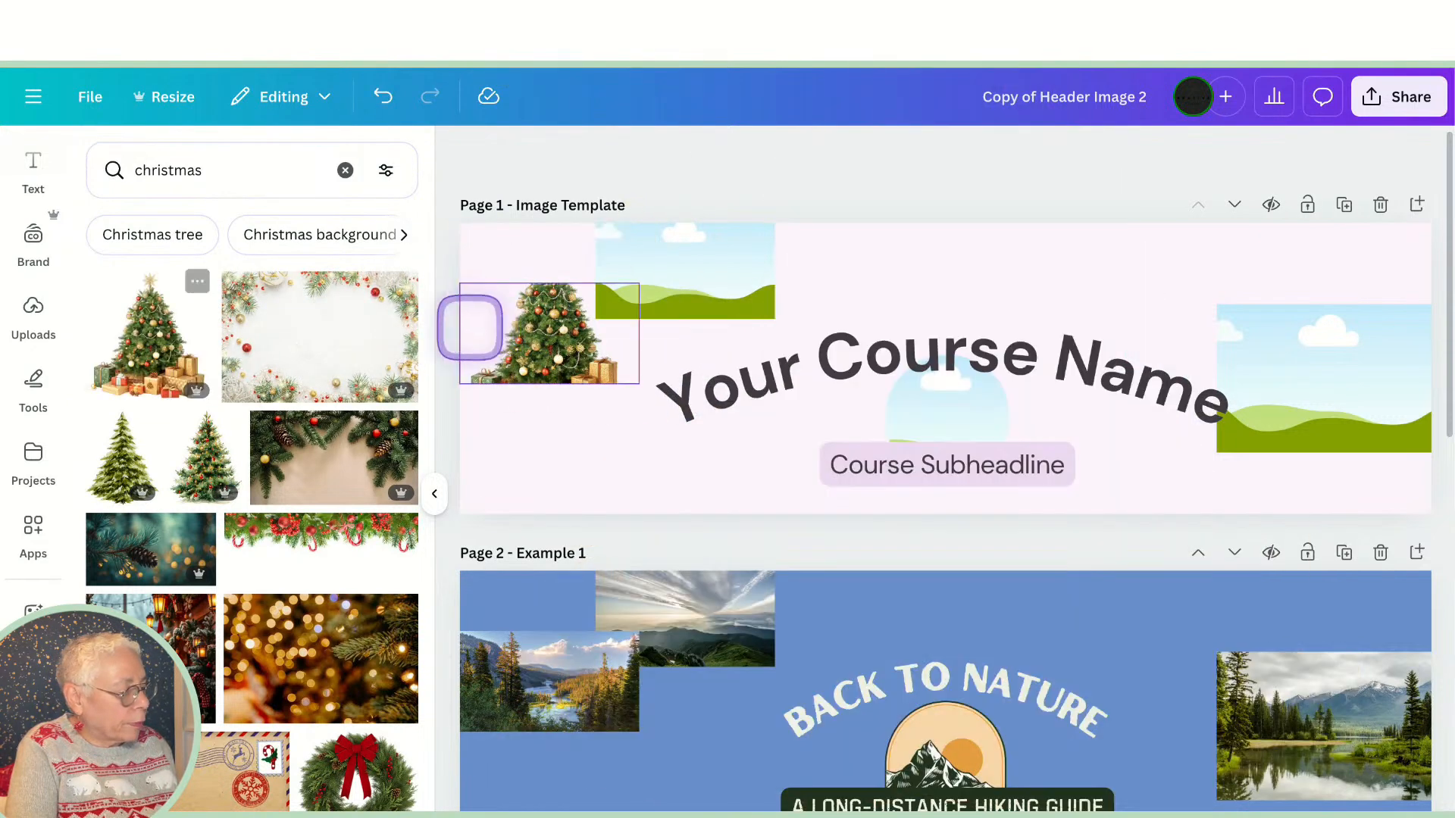
scroll(152, 531, "down", 1)
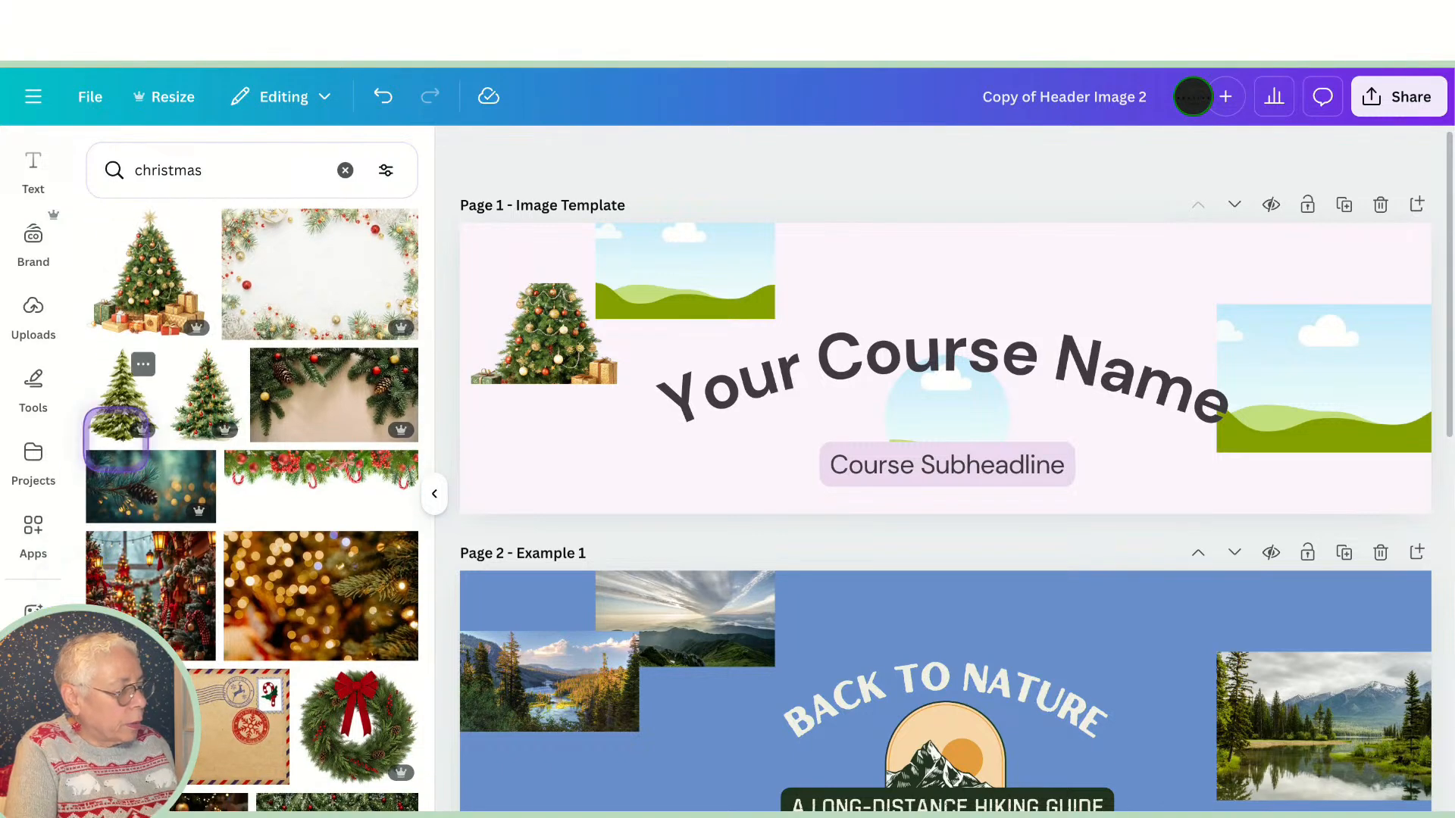
left_click_drag(121, 395, 686, 272)
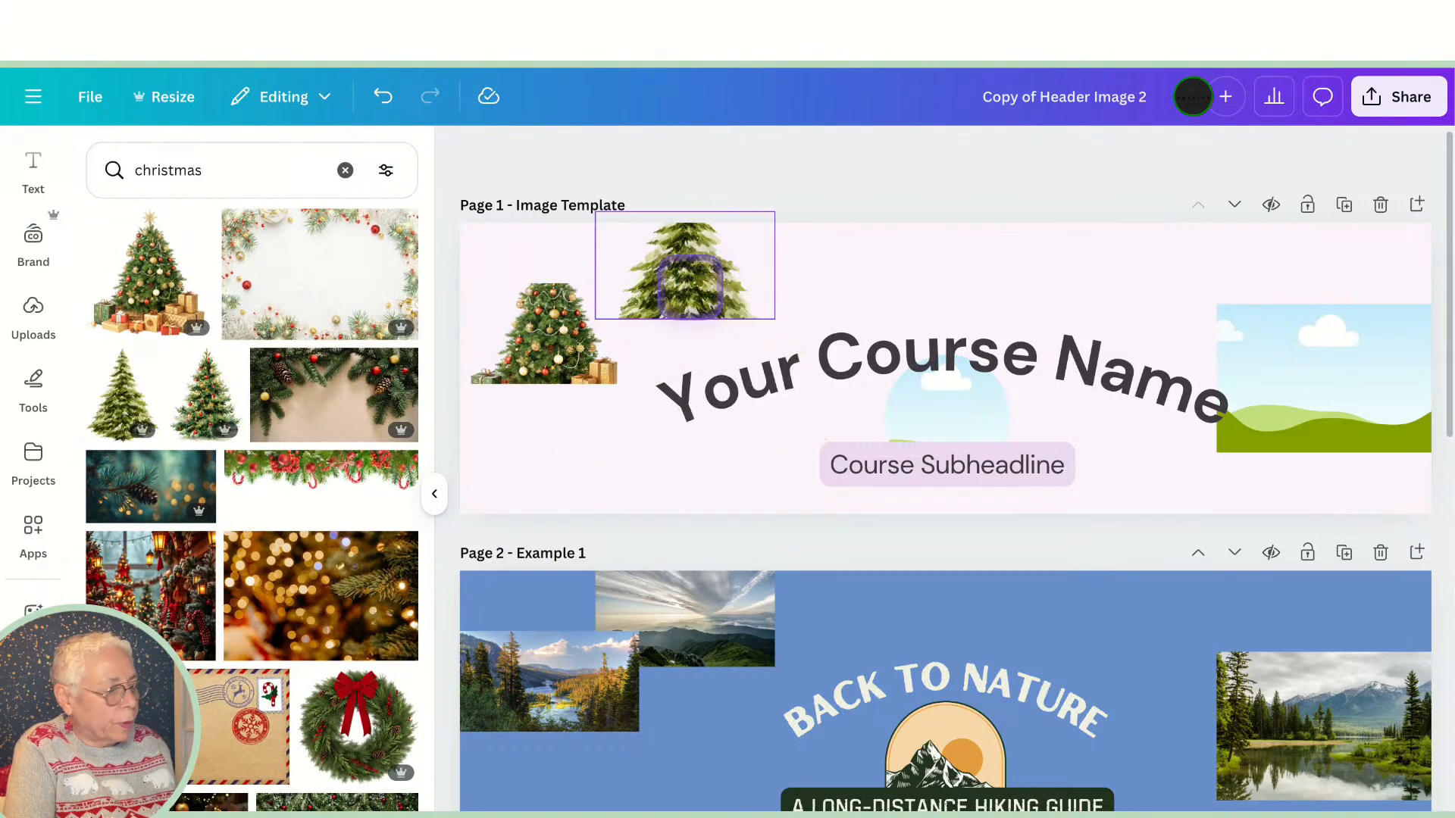
scroll(258, 481, "down", 1)
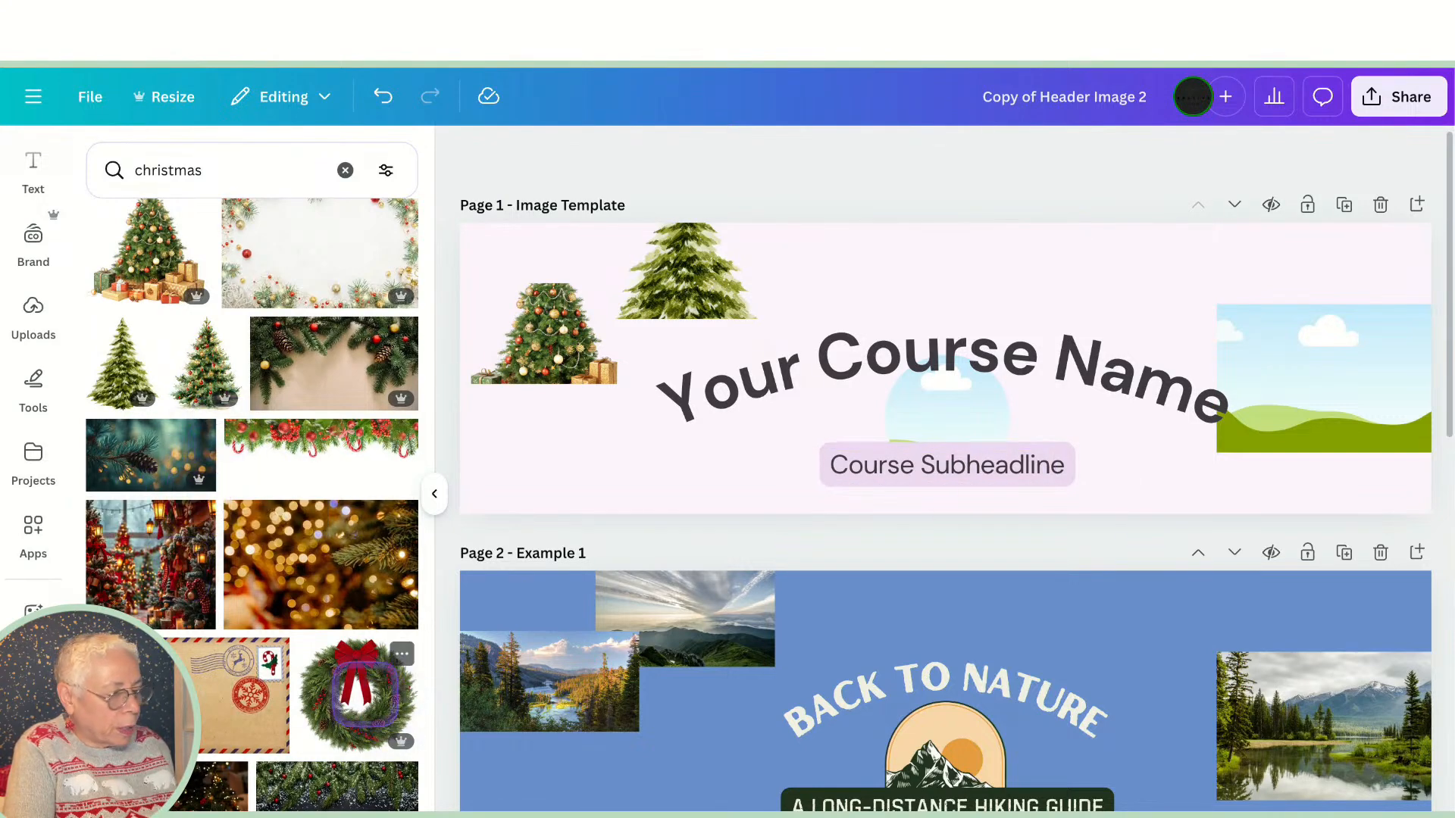
left_click_drag(362, 691, 1292, 318)
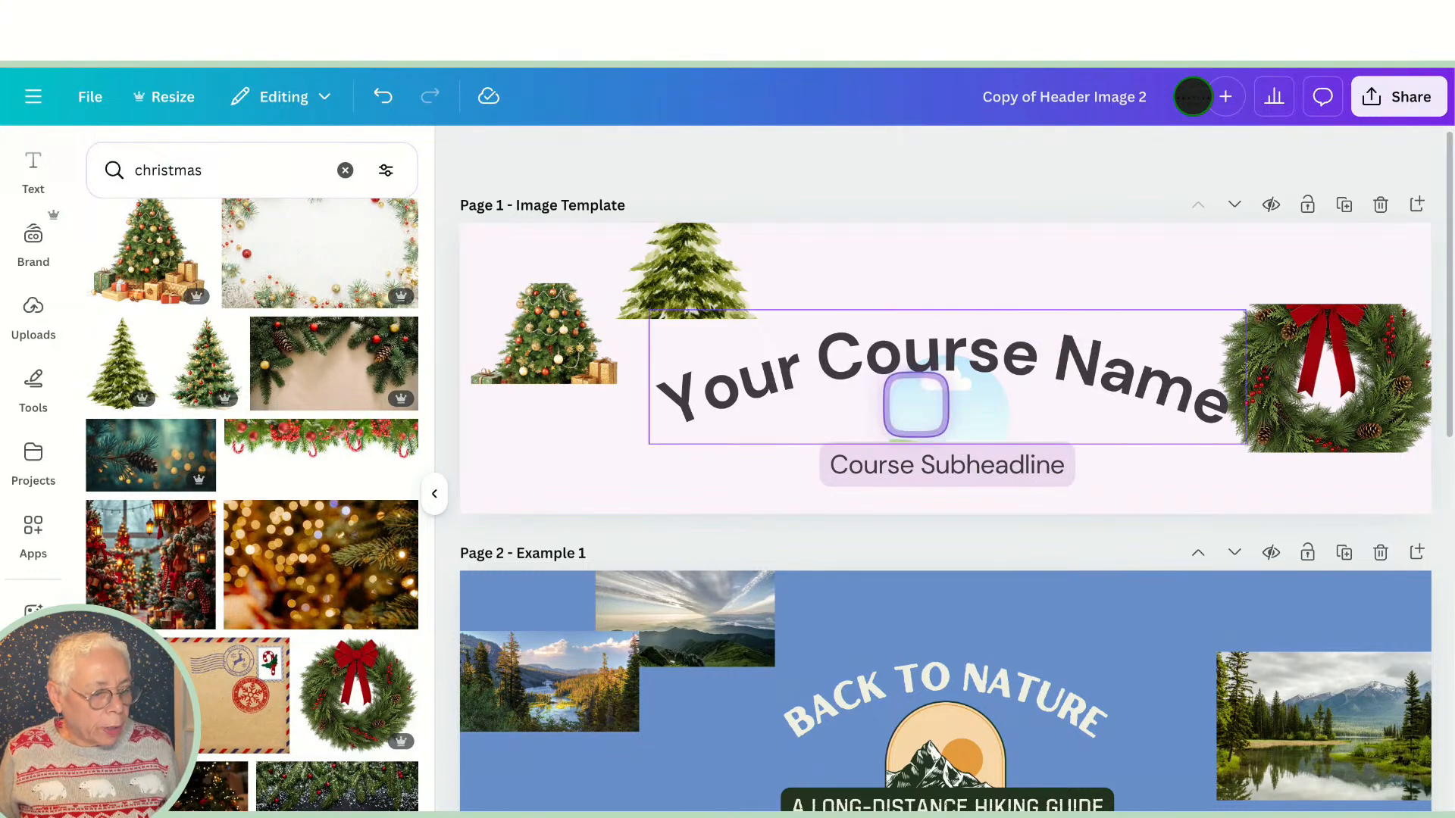
Step: Compare the filled Image Template page with the example headers and select its arched course title
scroll(915, 403, "down", 4)
scroll(916, 403, "down", 8)
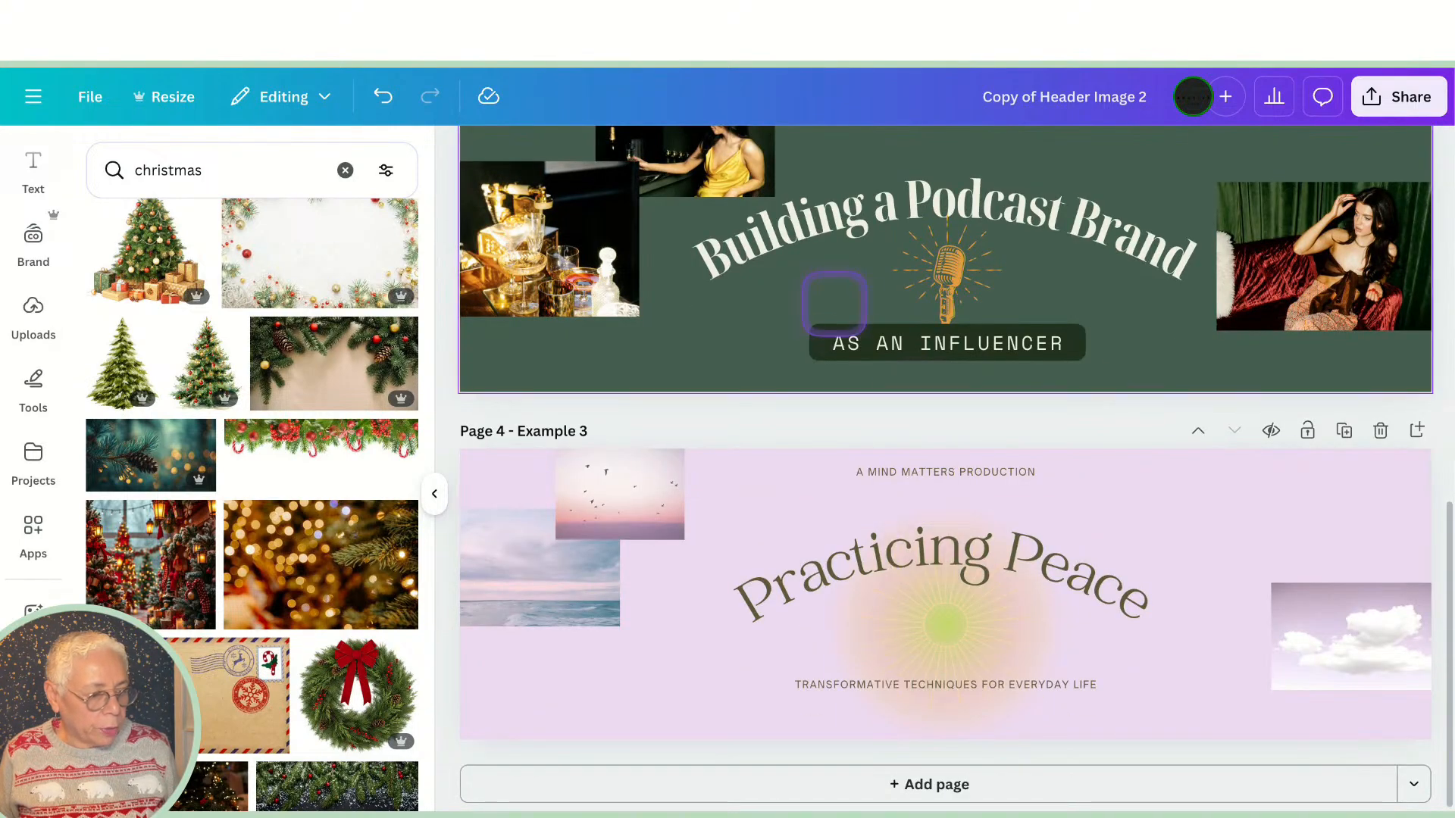
scroll(834, 303, "up", 5)
scroll(834, 303, "up", 5)
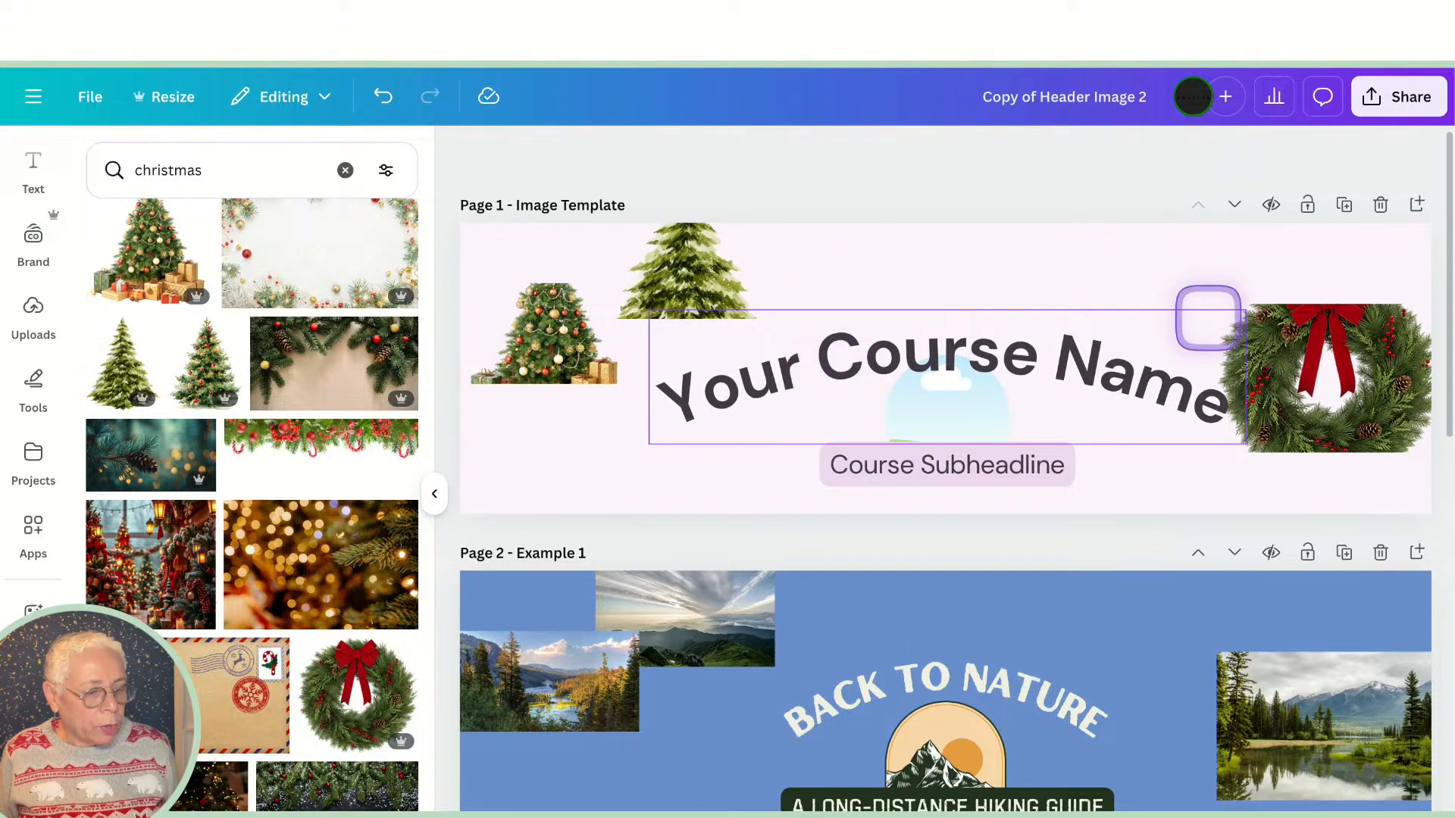
left_click(883, 435)
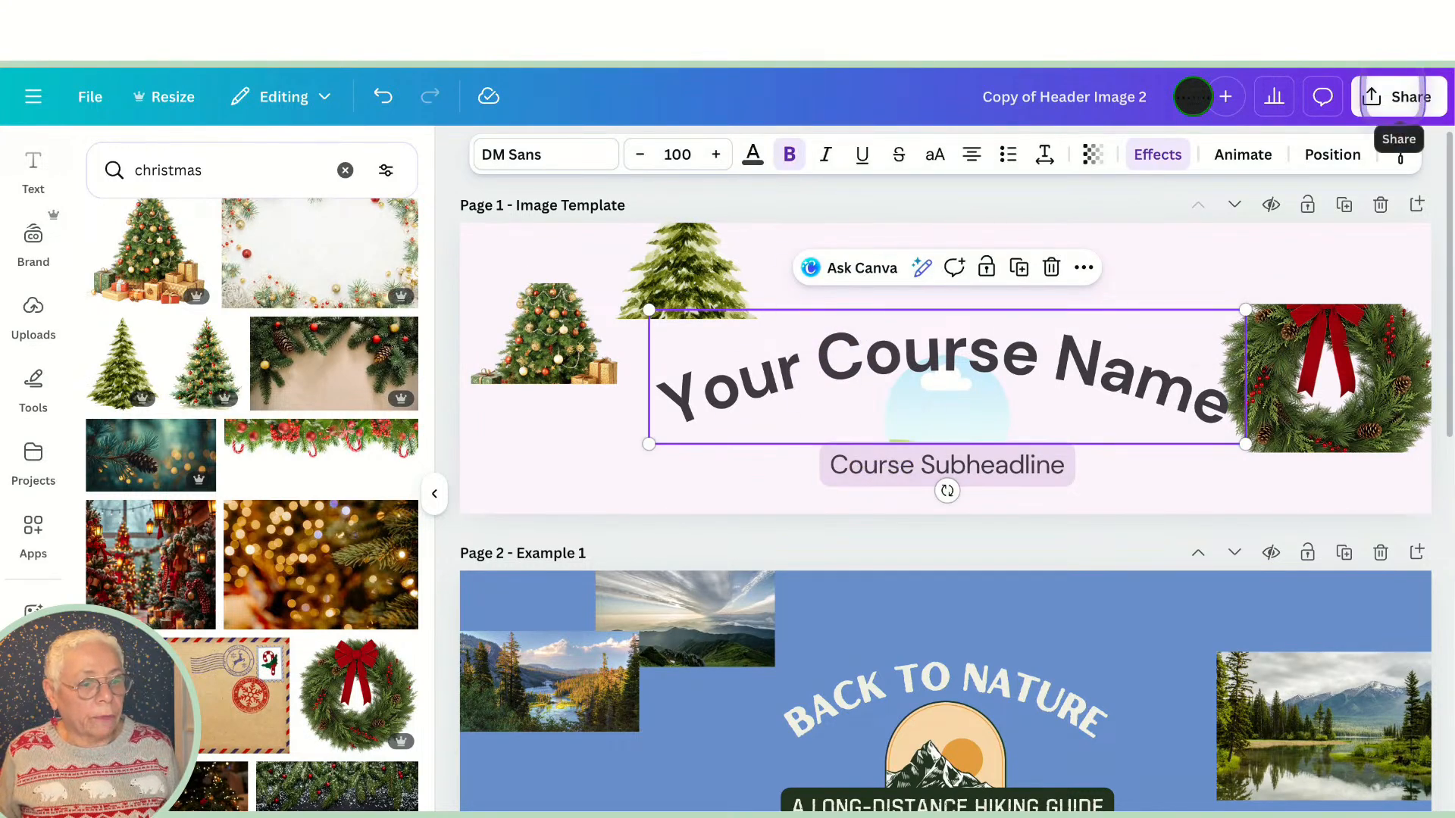
Step: Set the design's download file type to JPG and its quality to 100
left_click(1401, 99)
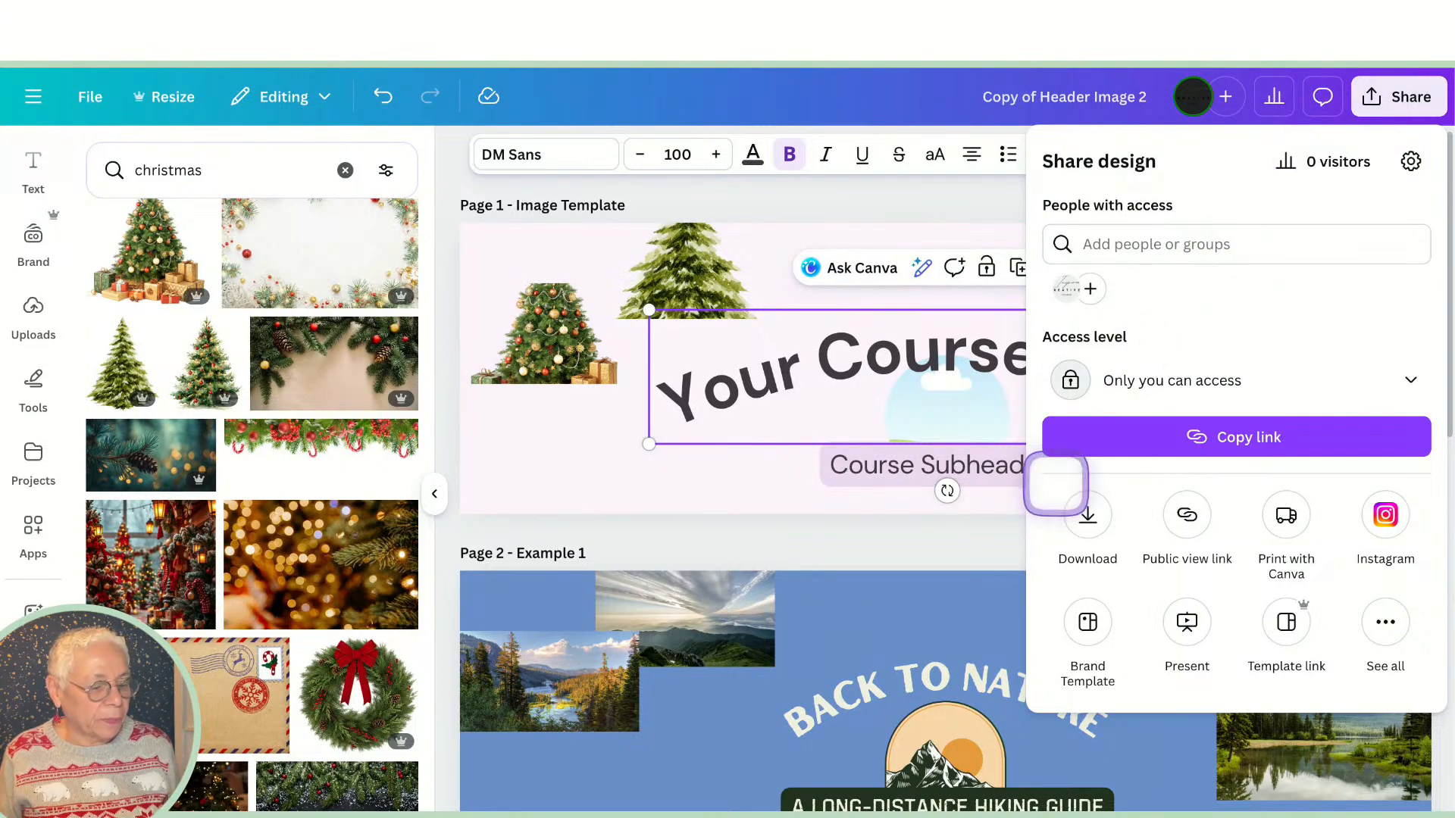
left_click(1085, 513)
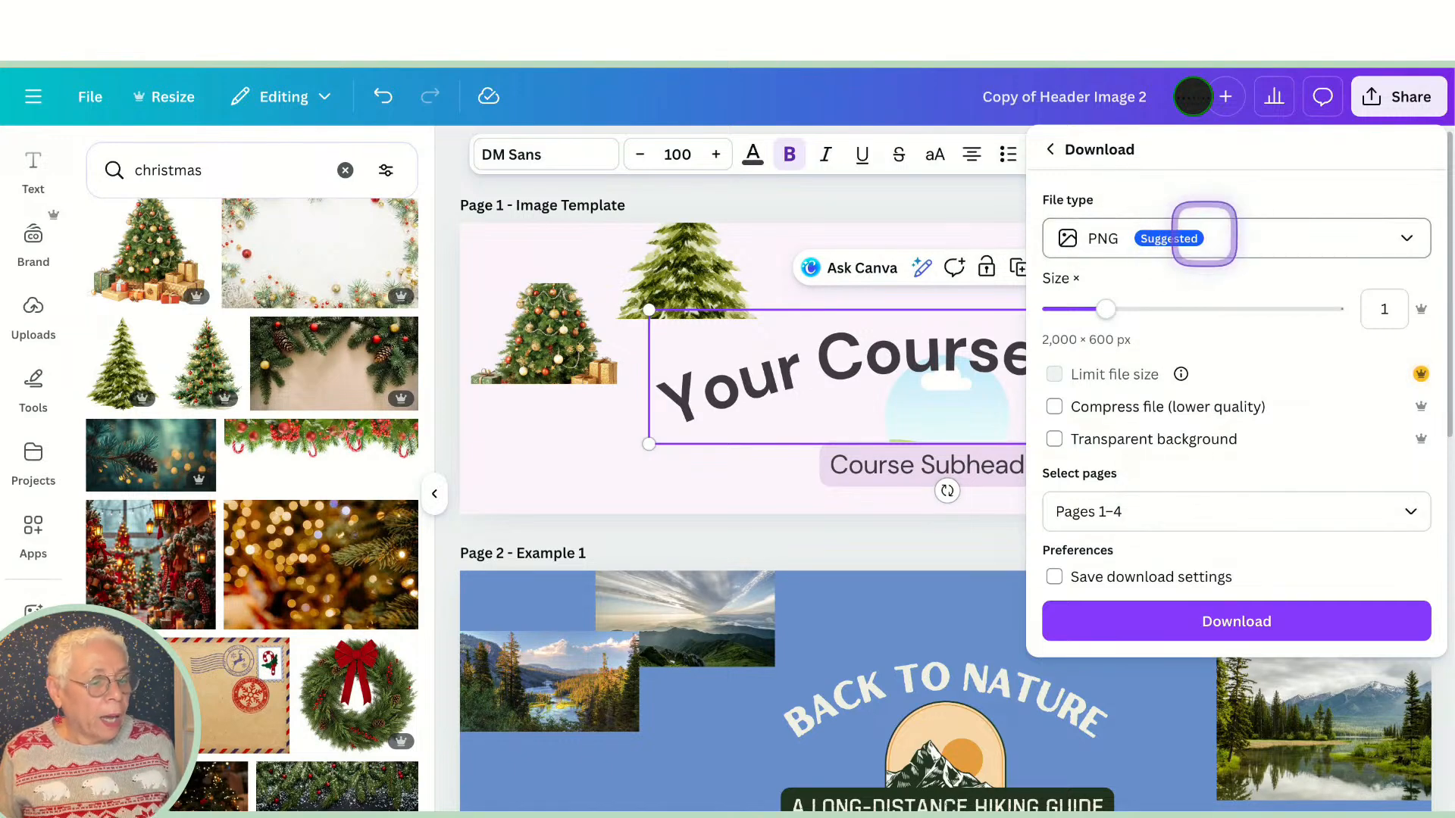
left_click(1402, 239)
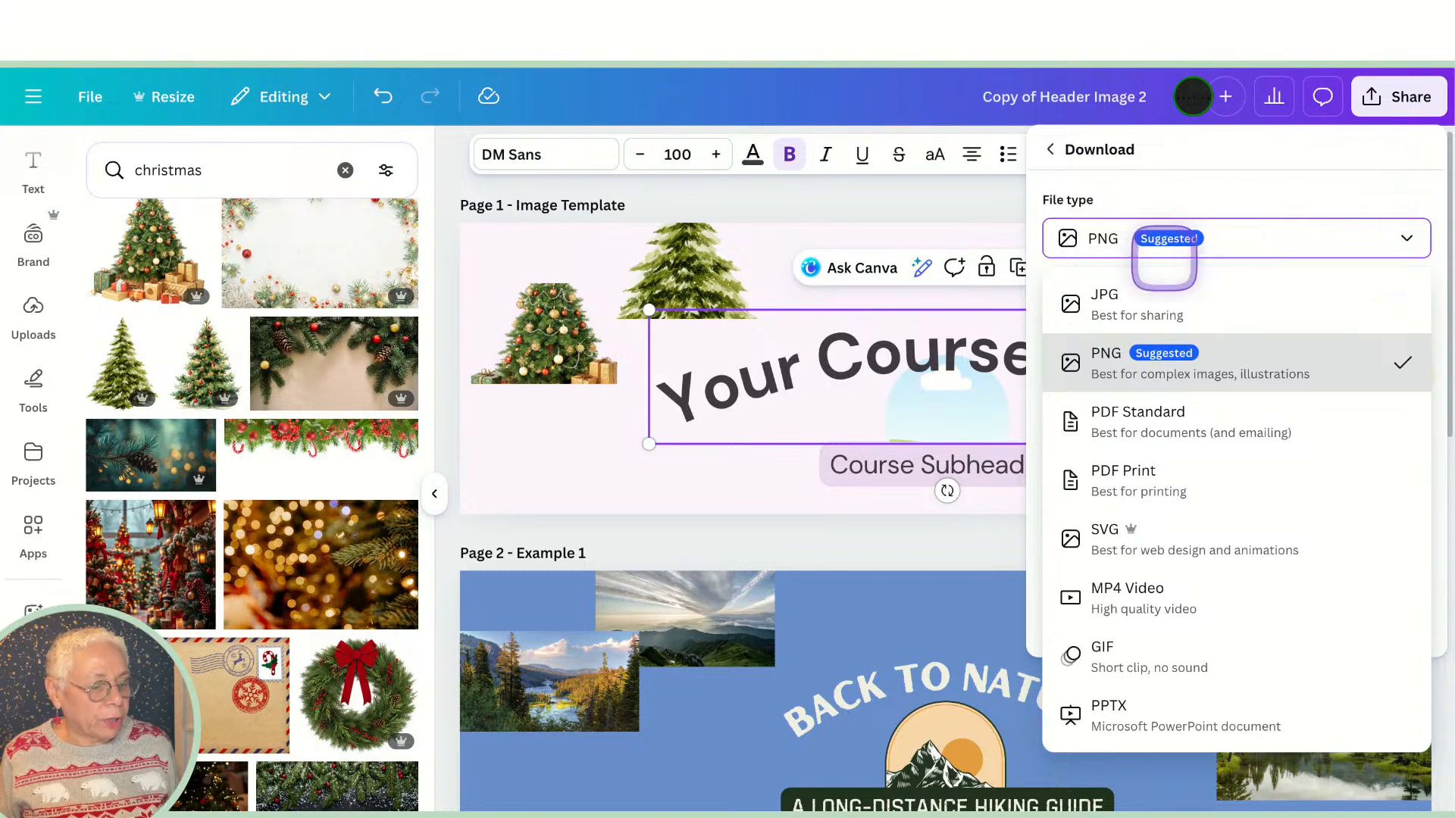
left_click(1103, 297)
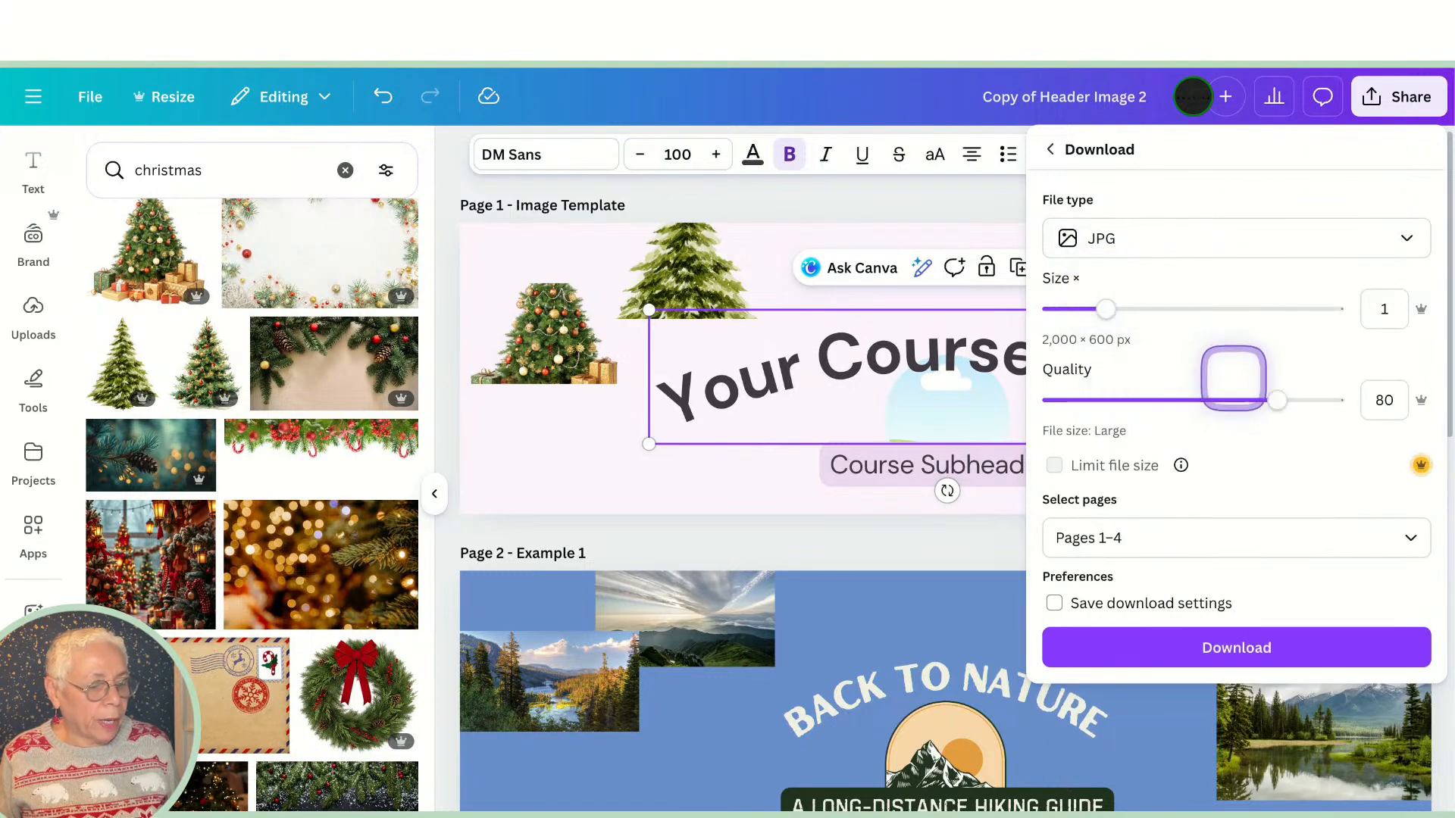
left_click_drag(1276, 400, 1399, 394)
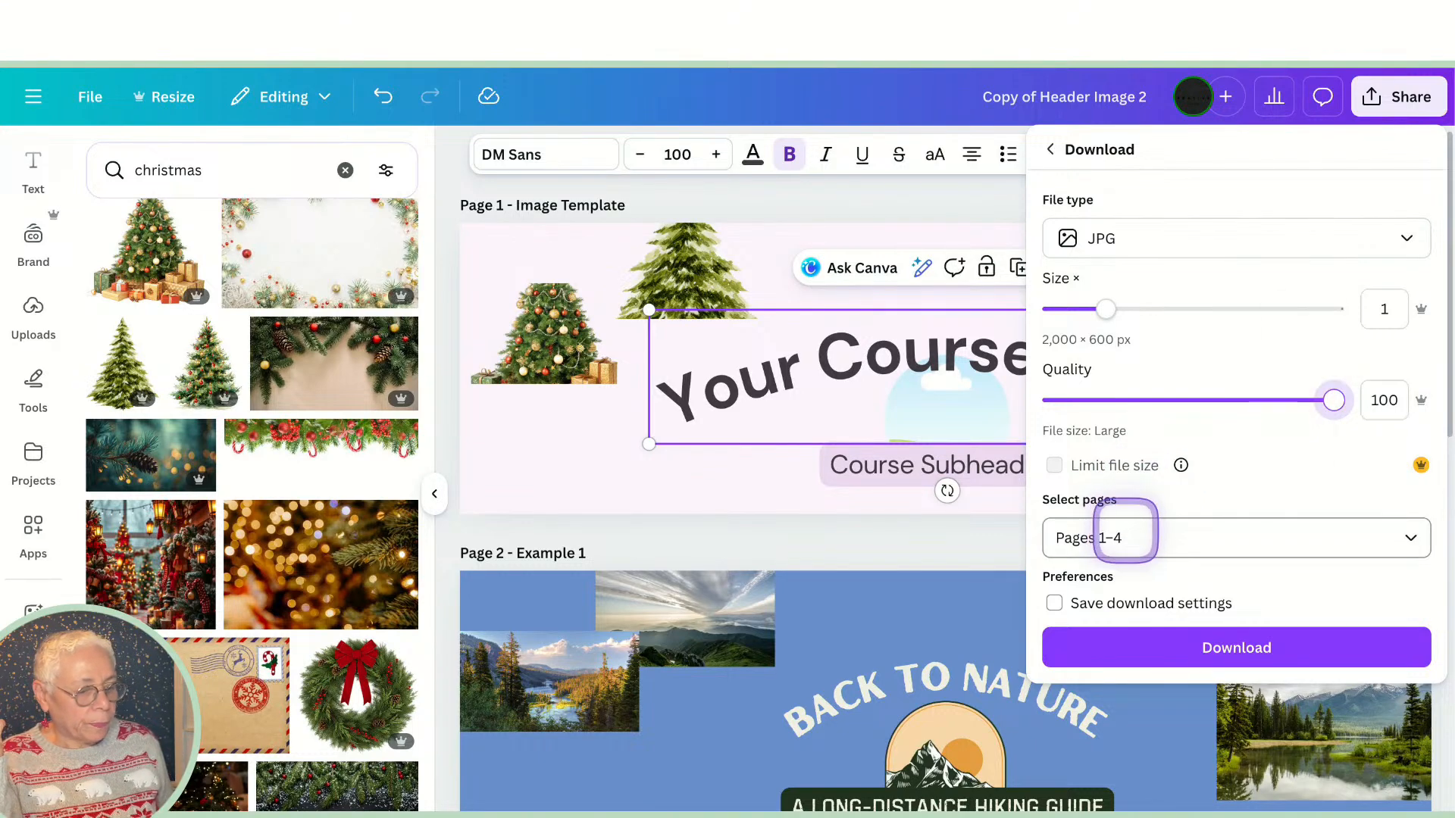
Step: Restrict the download to Page 1 – Image Template and download the header image
left_click(1125, 531)
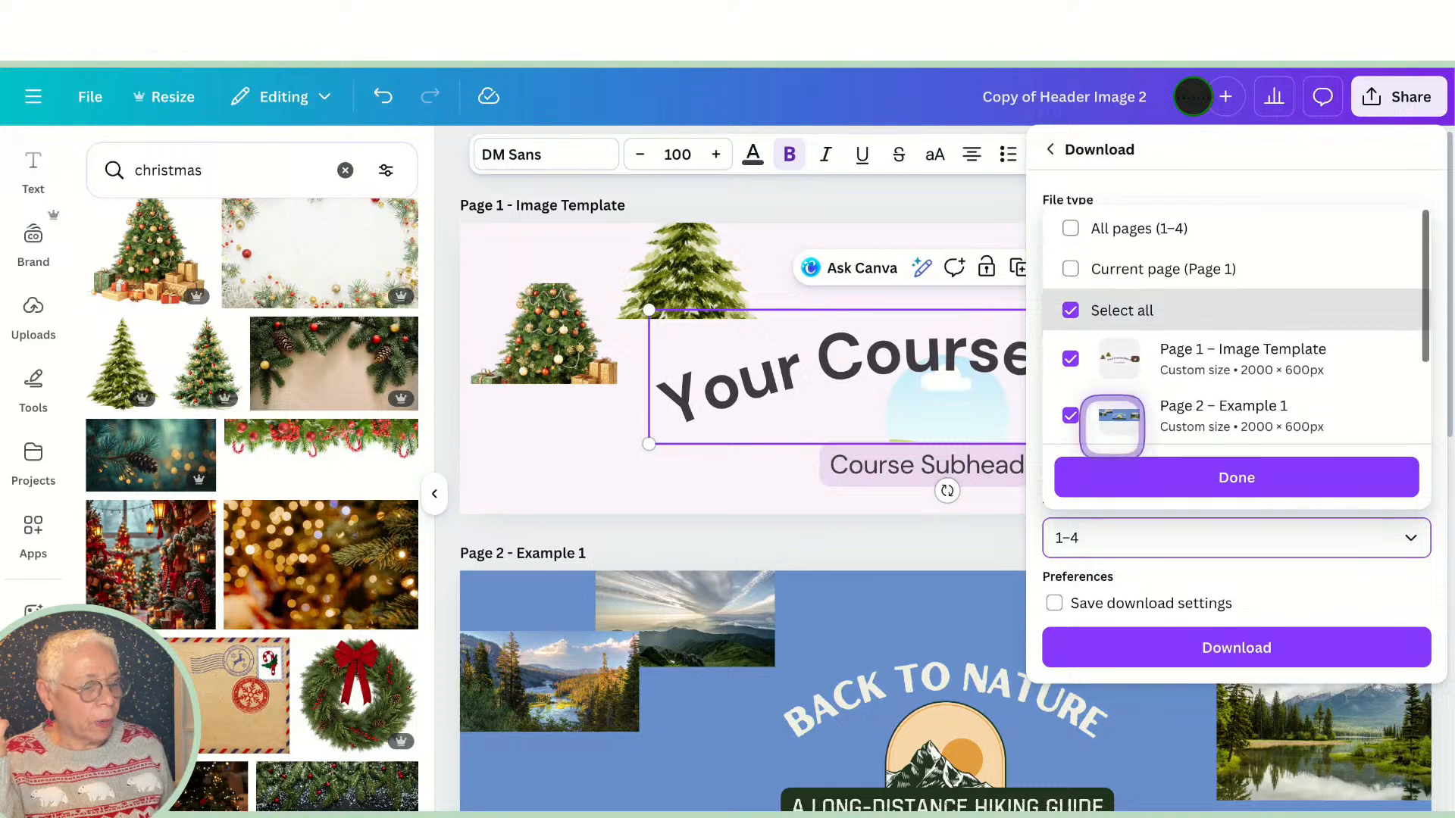
left_click(1071, 310)
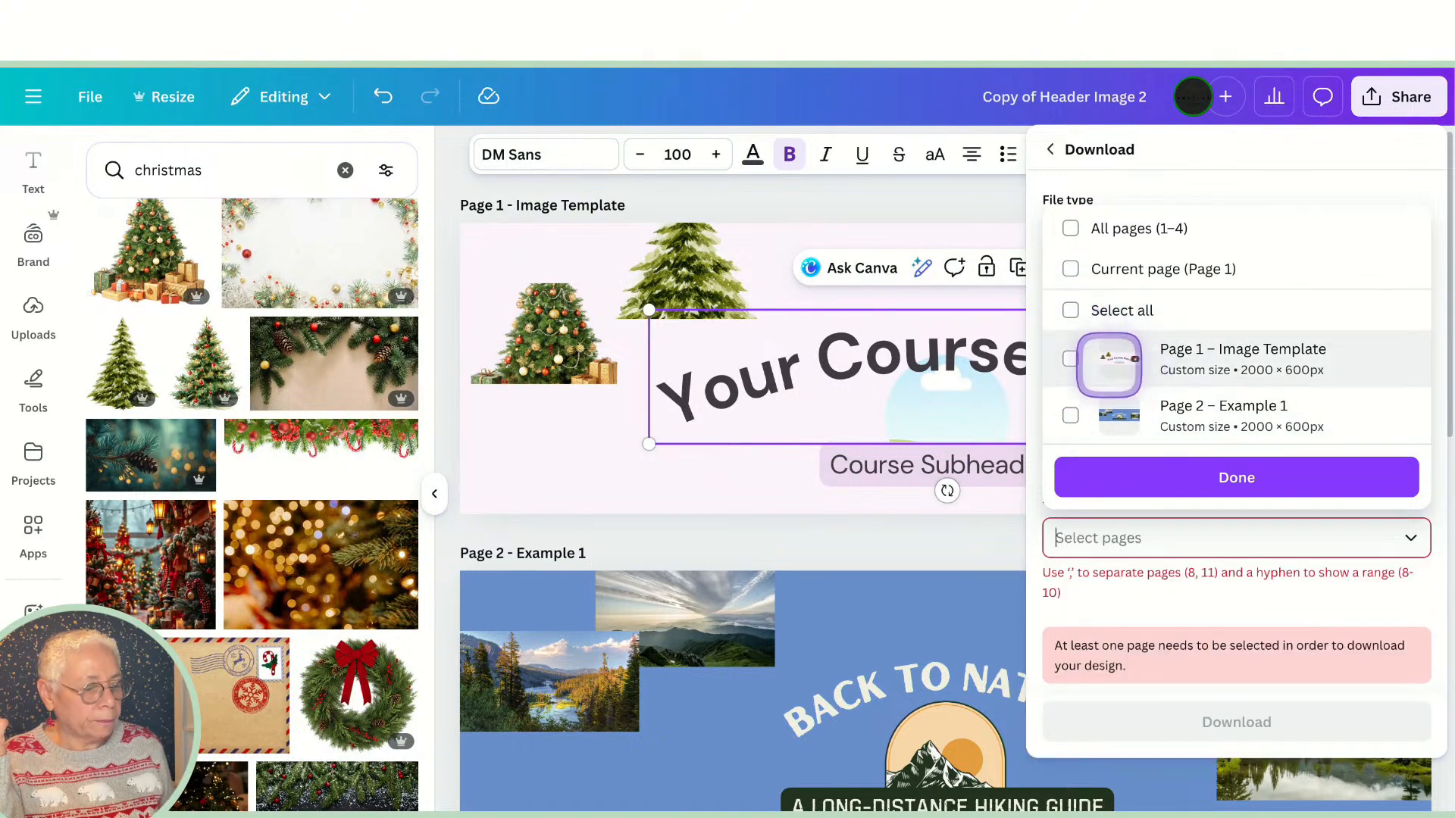
left_click(1071, 358)
left_click(1234, 477)
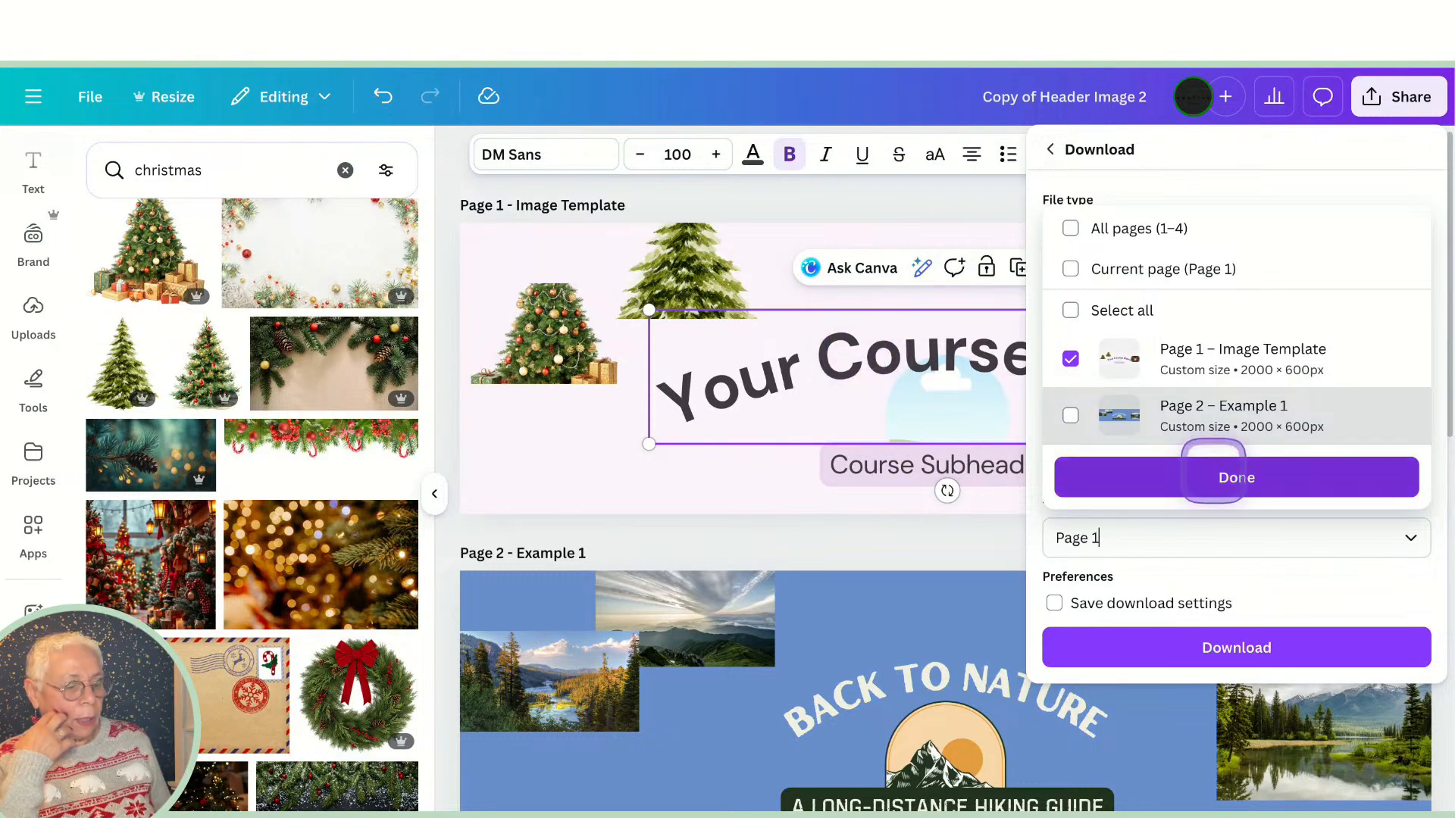
left_click(1214, 473)
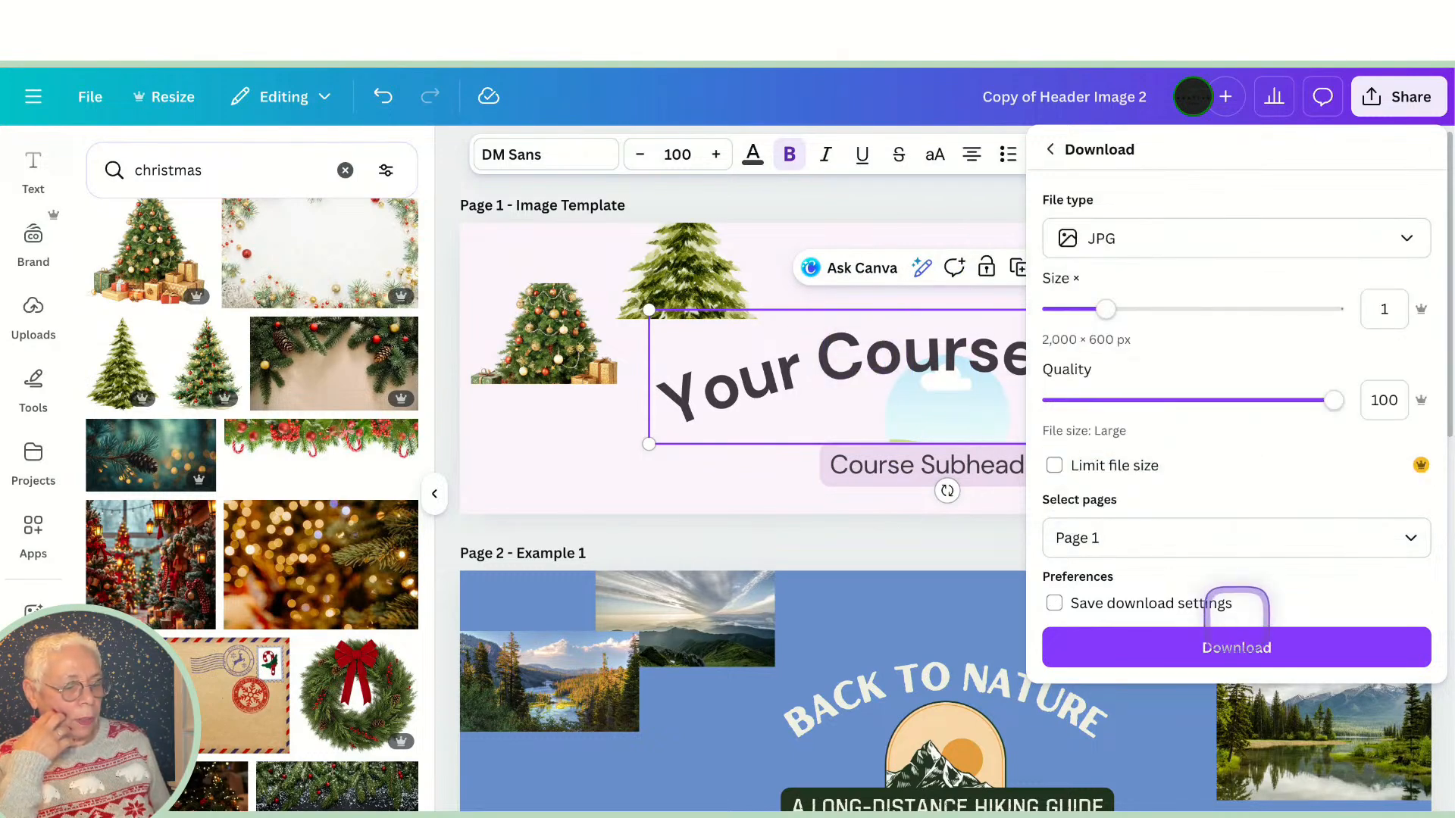
left_click(1236, 644)
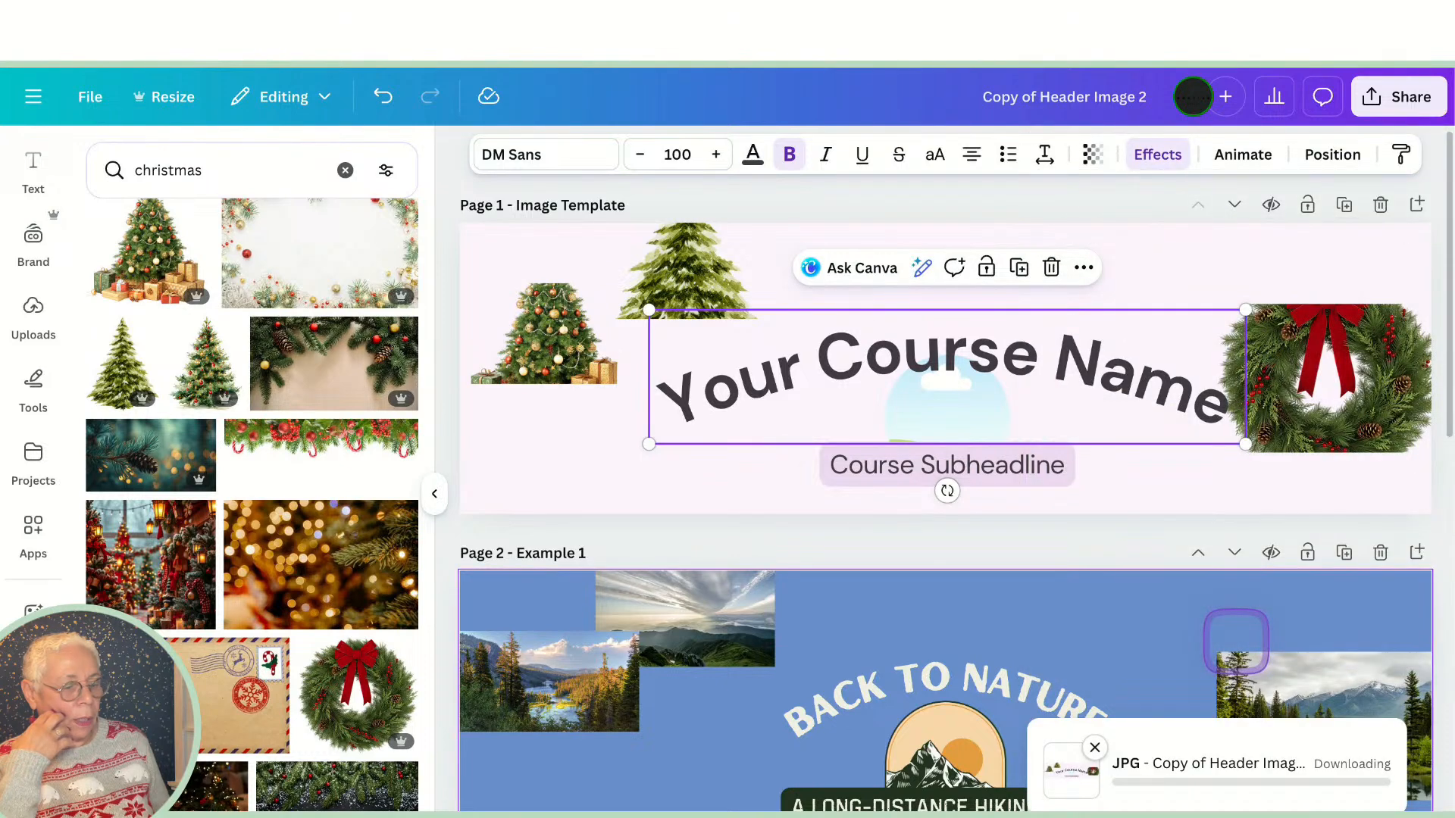
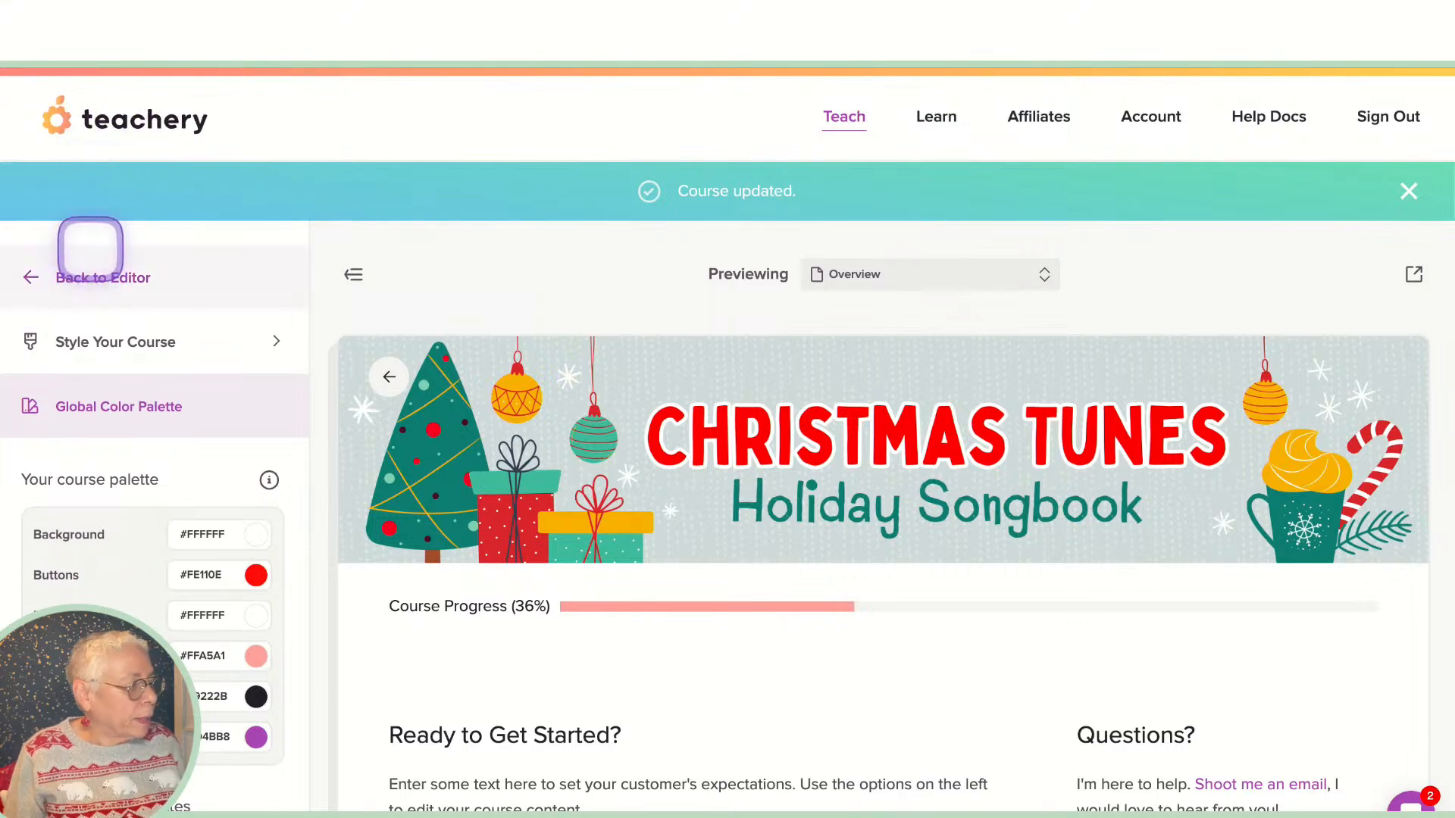
Step: Leave the Christmas Tunes course's color settings and open the Cookie Course for editing from the courses dashboard
left_click(90, 247)
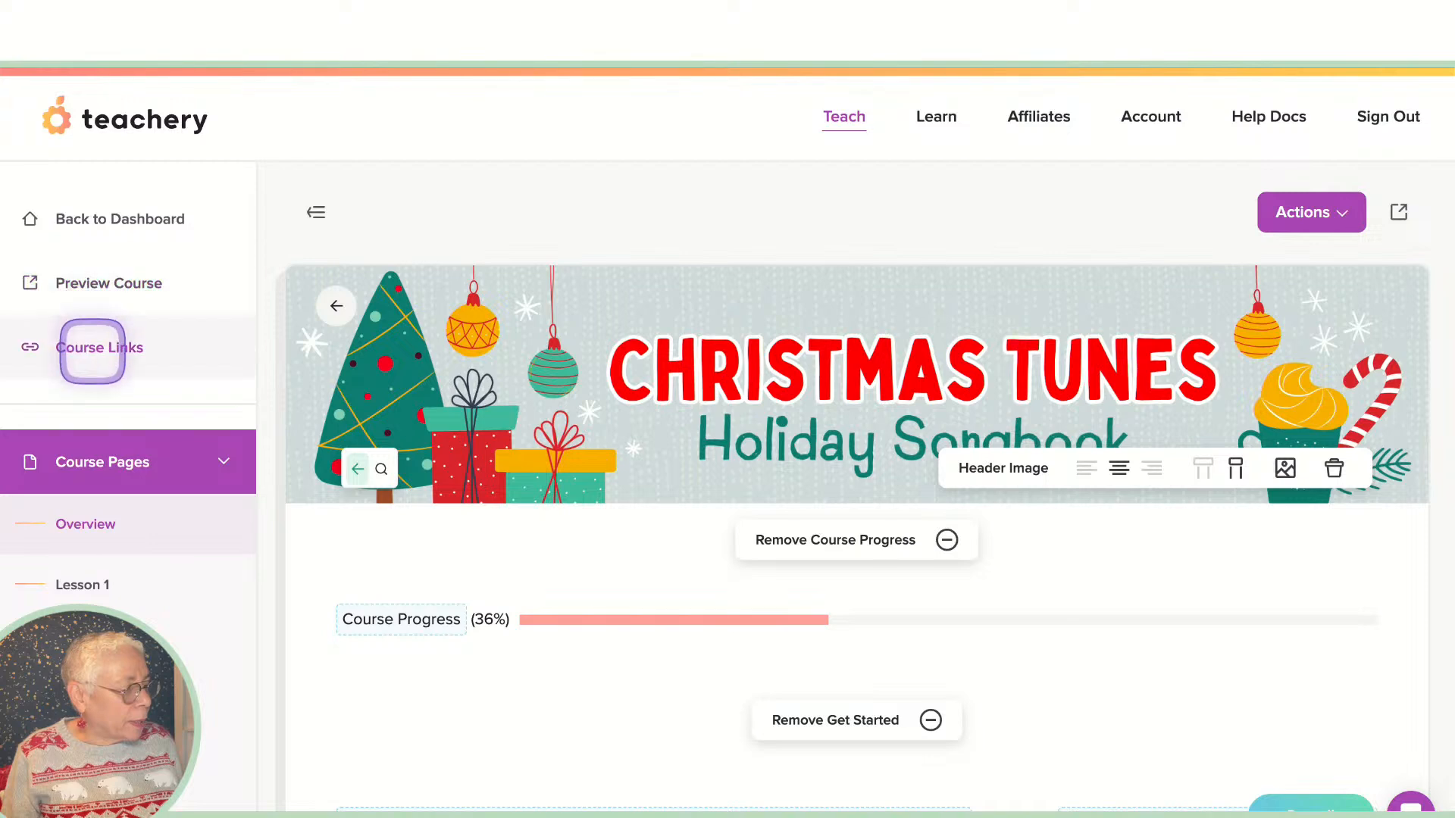
scroll(91, 455, "down", 2)
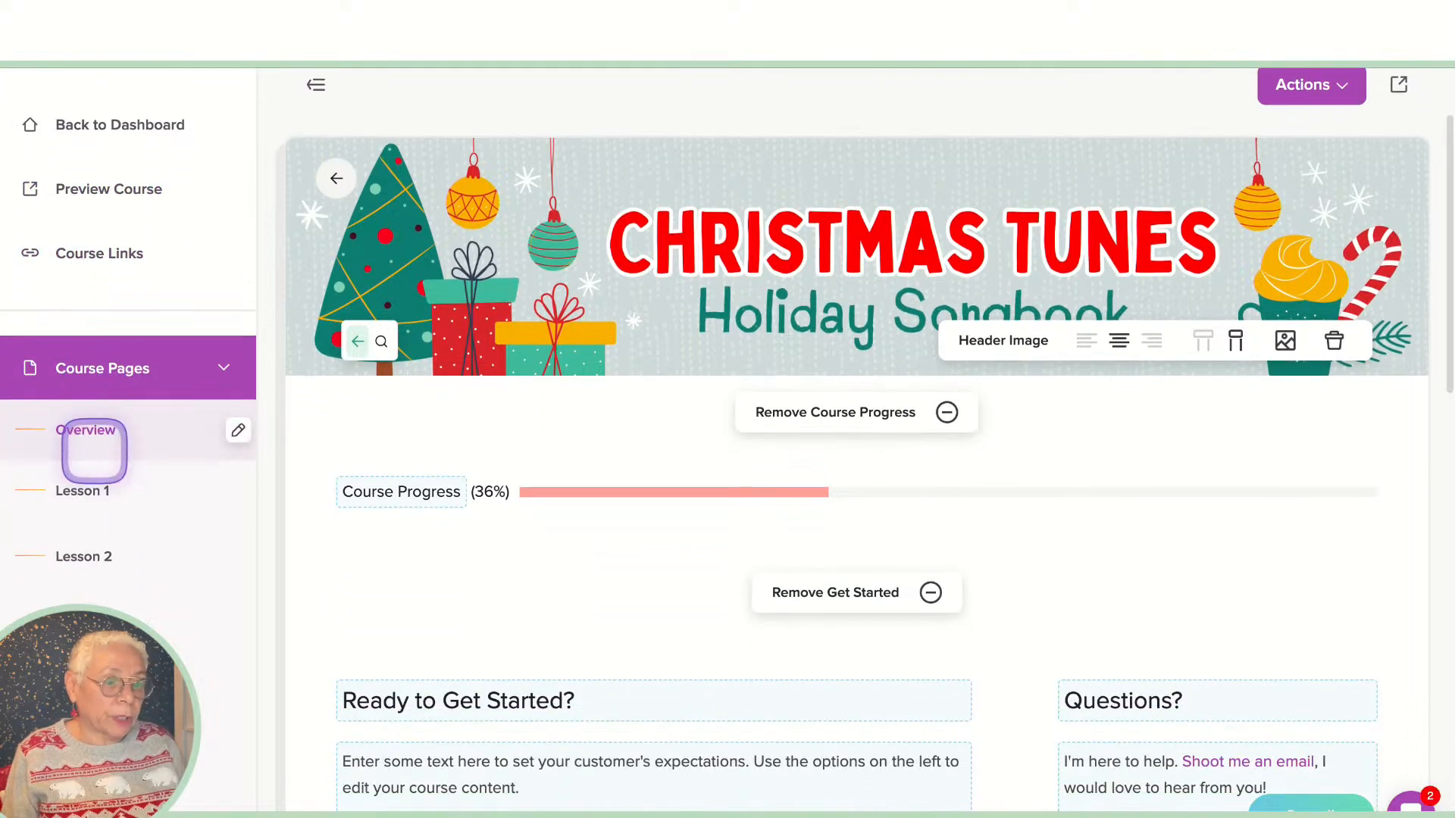
left_click(94, 127)
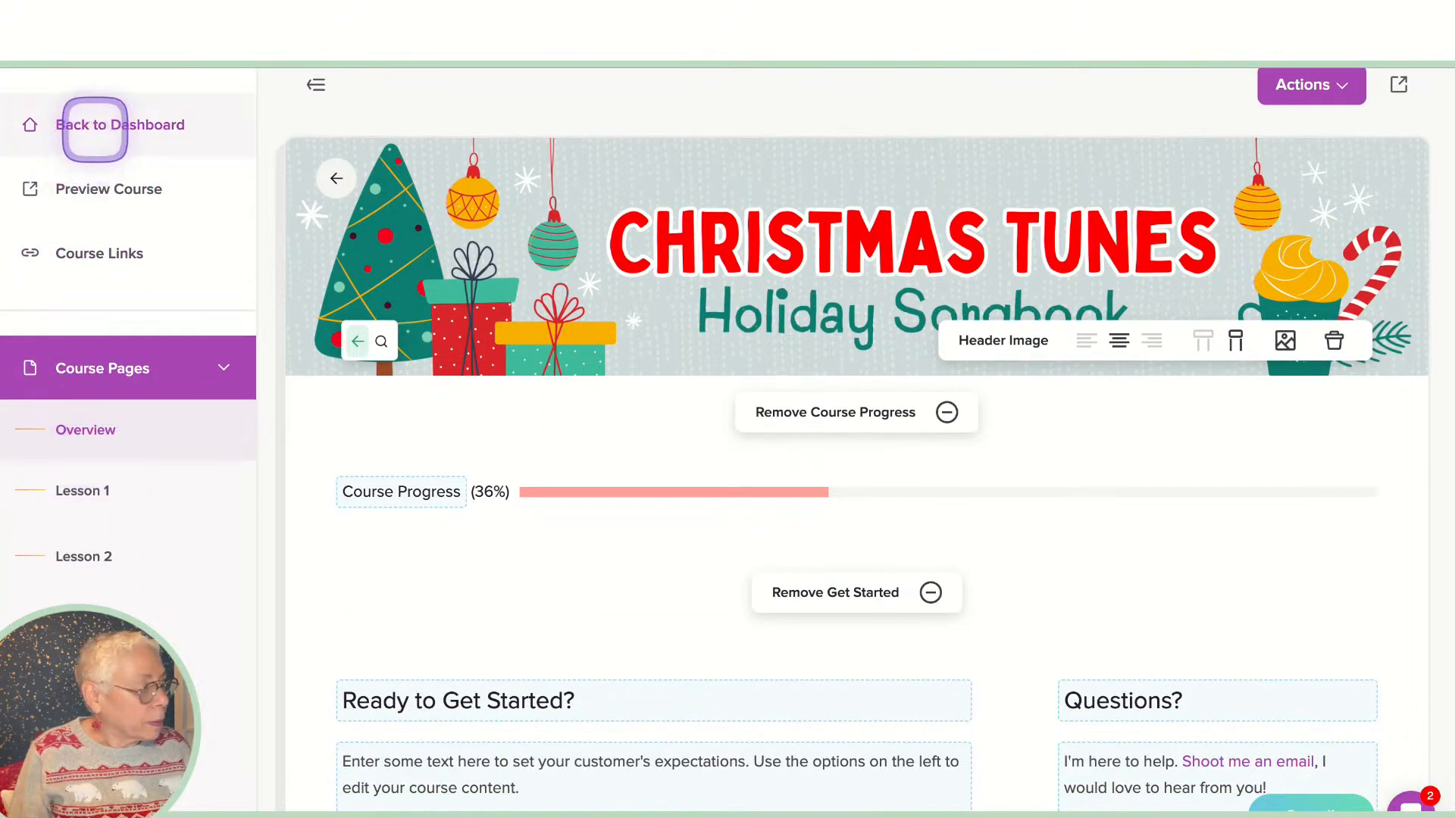
scroll(398, 553, "down", 10)
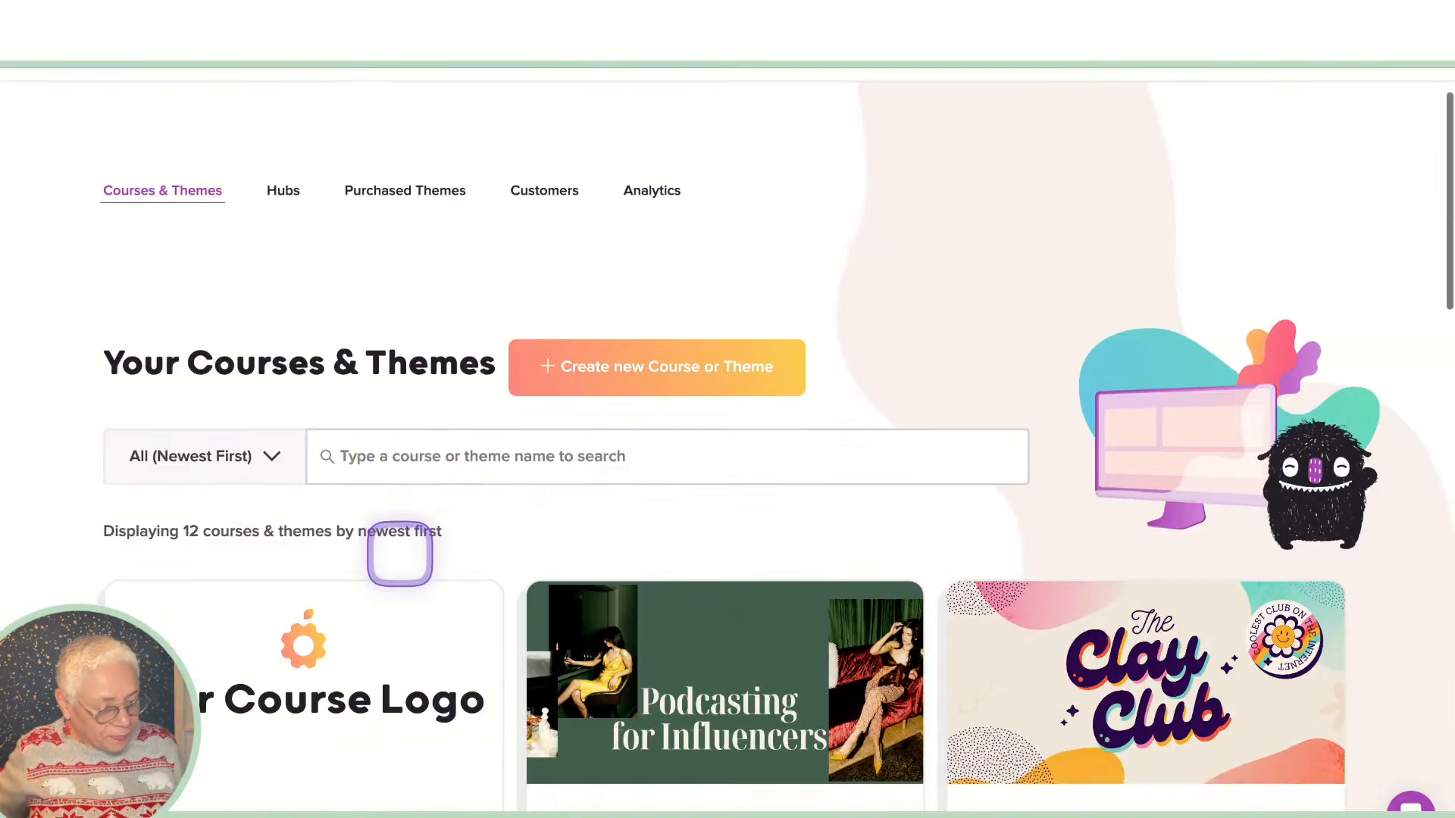
scroll(399, 553, "down", 9)
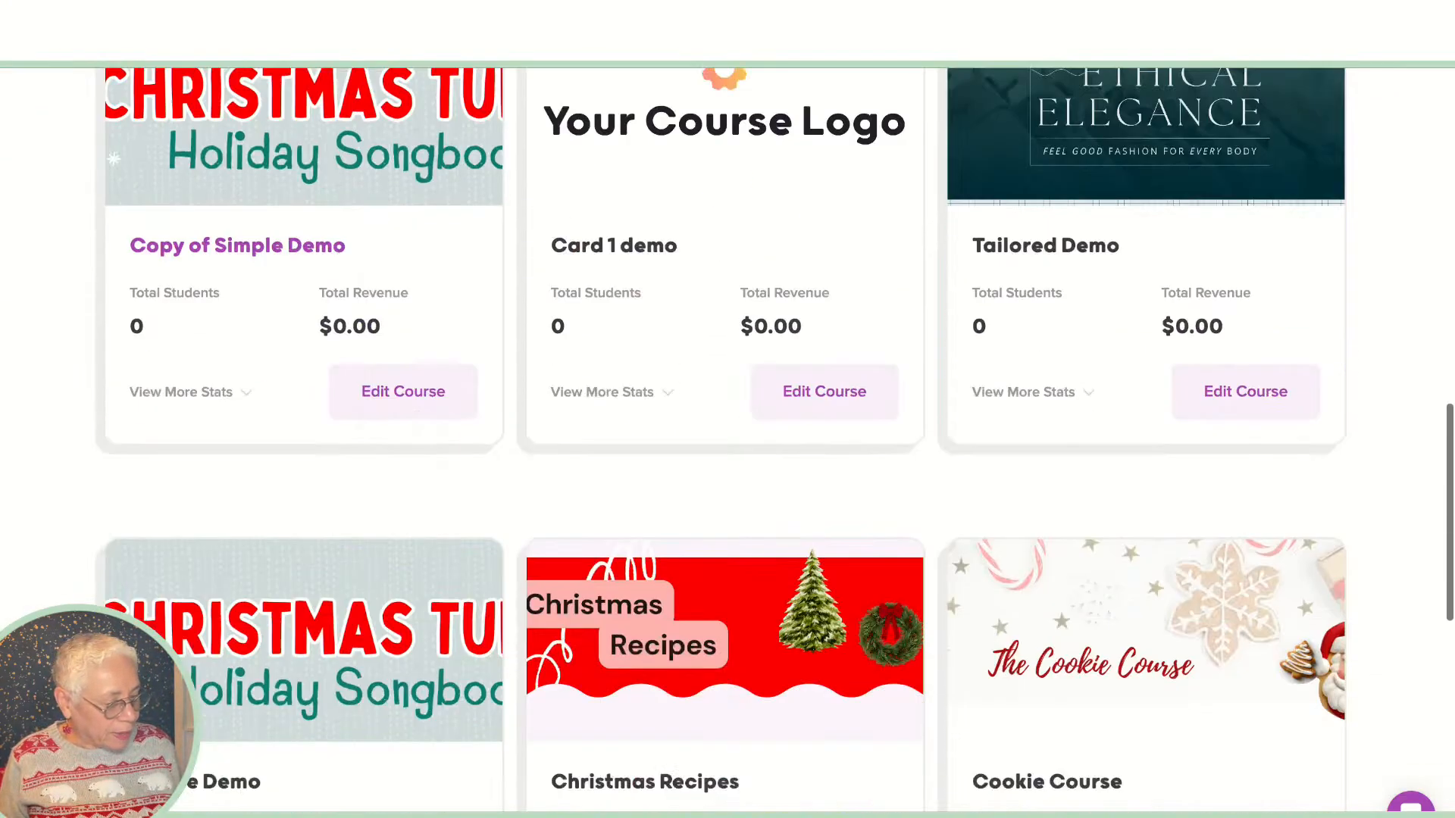
scroll(409, 531, "down", 3)
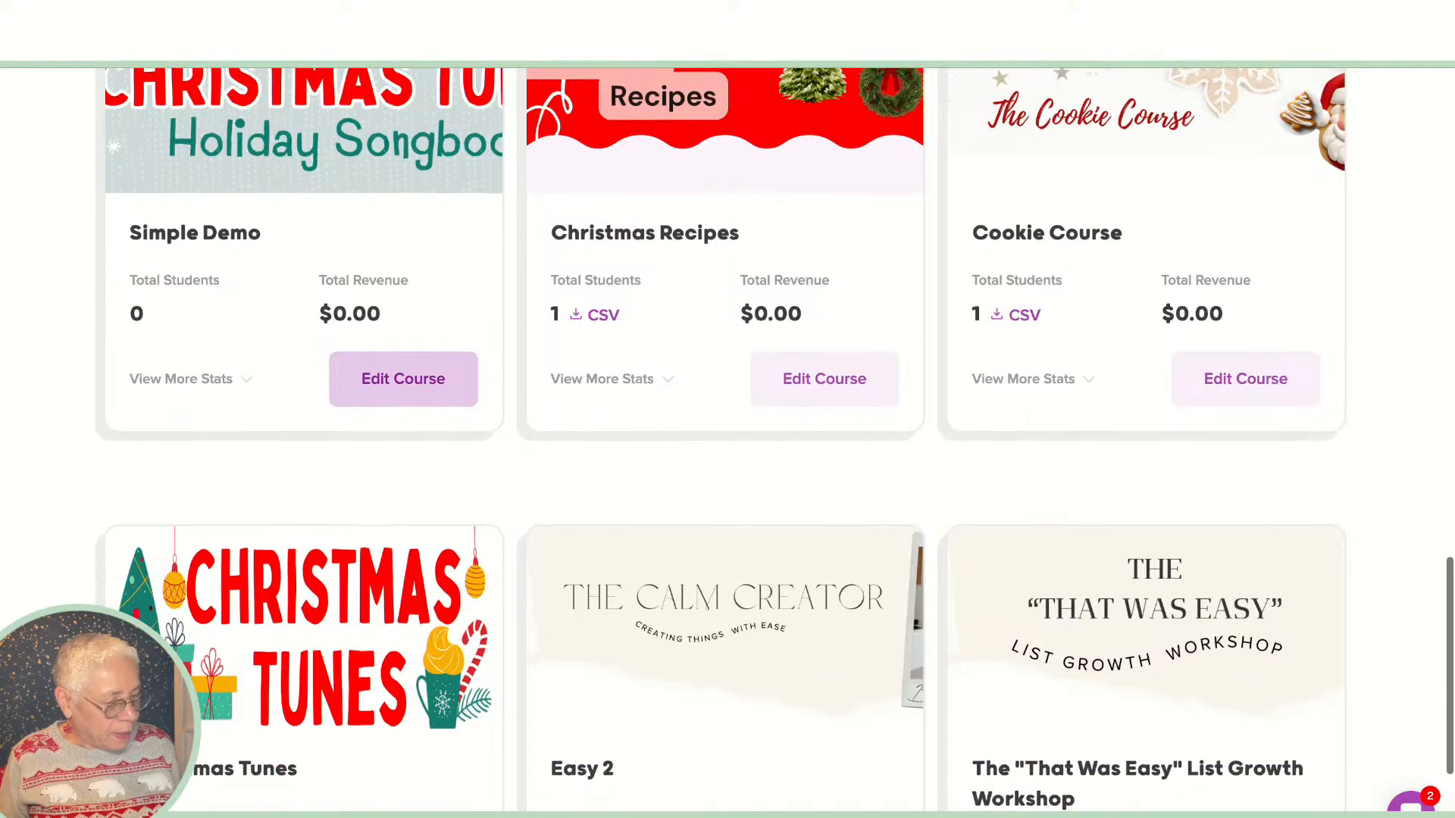
scroll(412, 520, "up", 2)
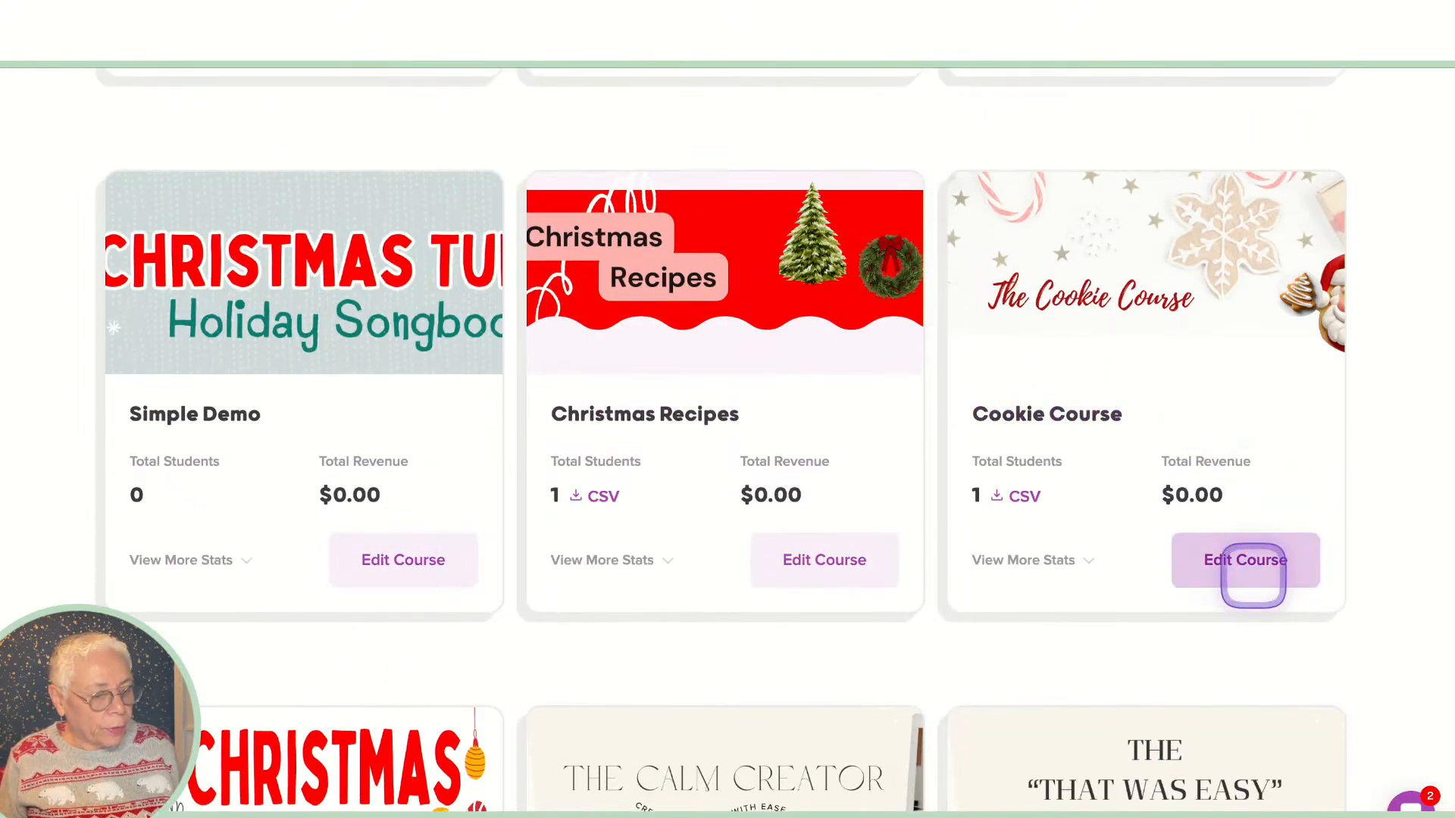
left_click(1250, 572)
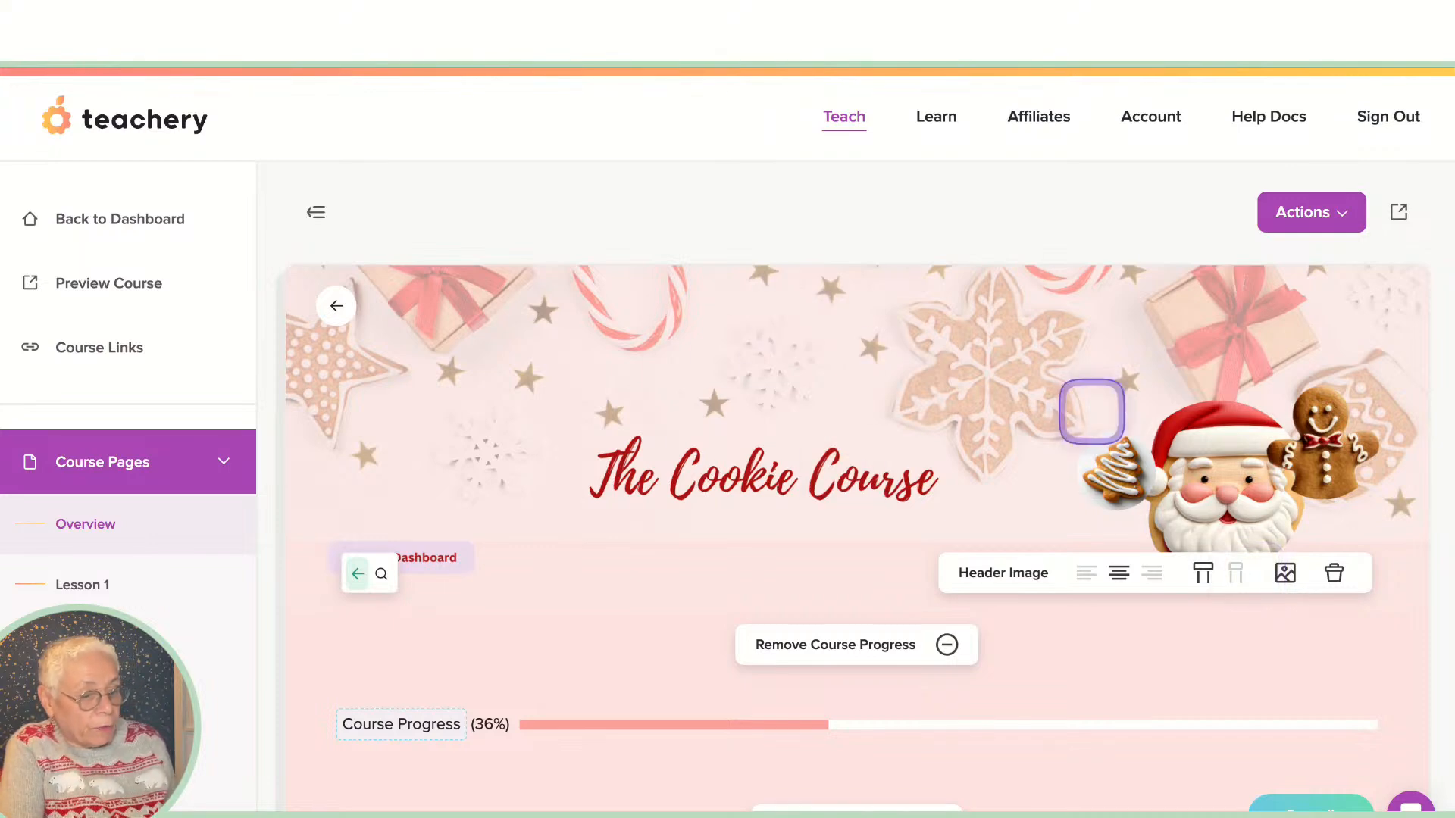
Step: Examine the Cookie Course's Overview page in the editor, from the header through the text and resources to the lesson cards
scroll(678, 436, "down", 2)
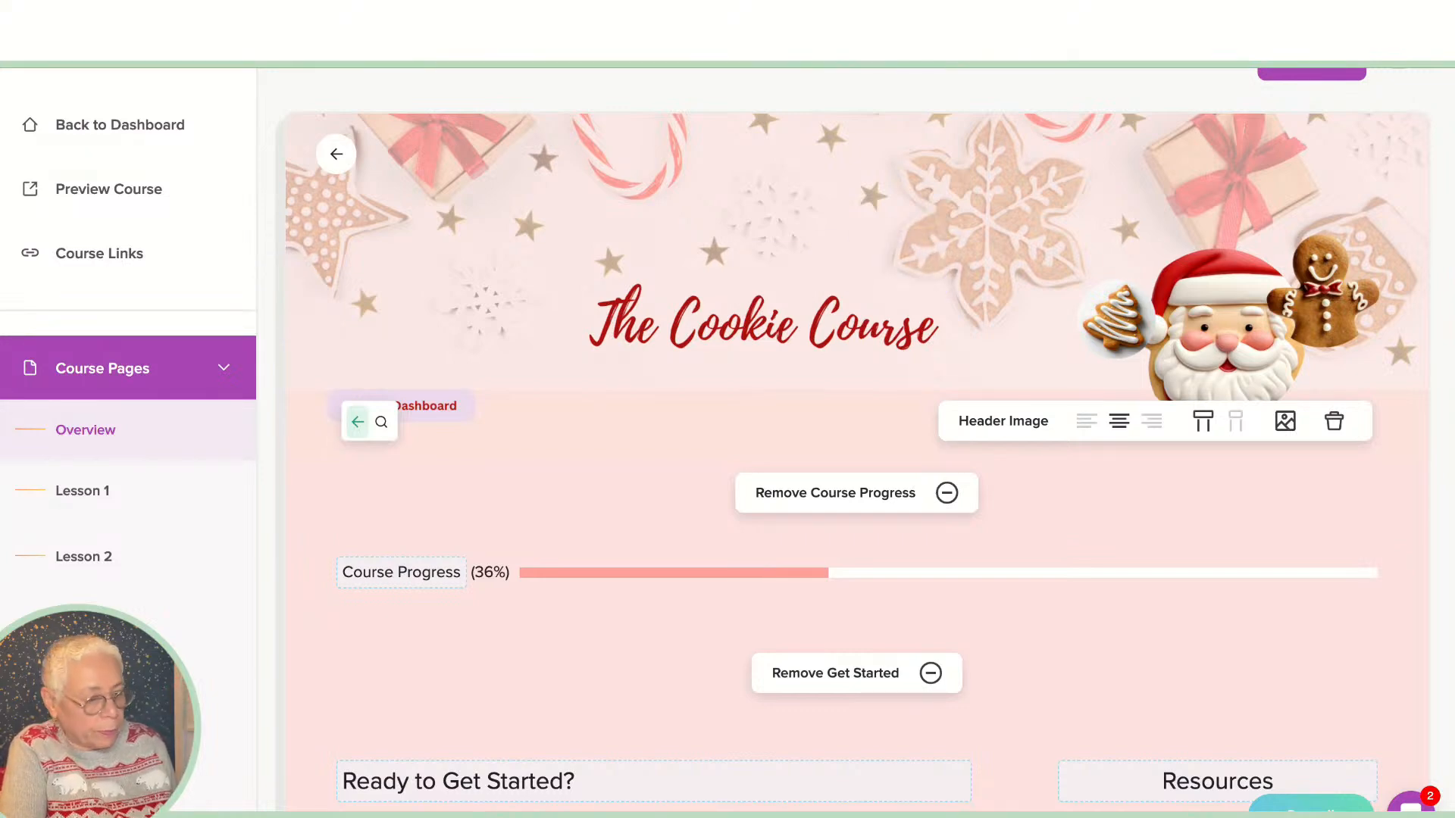
scroll(634, 501, "down", 2)
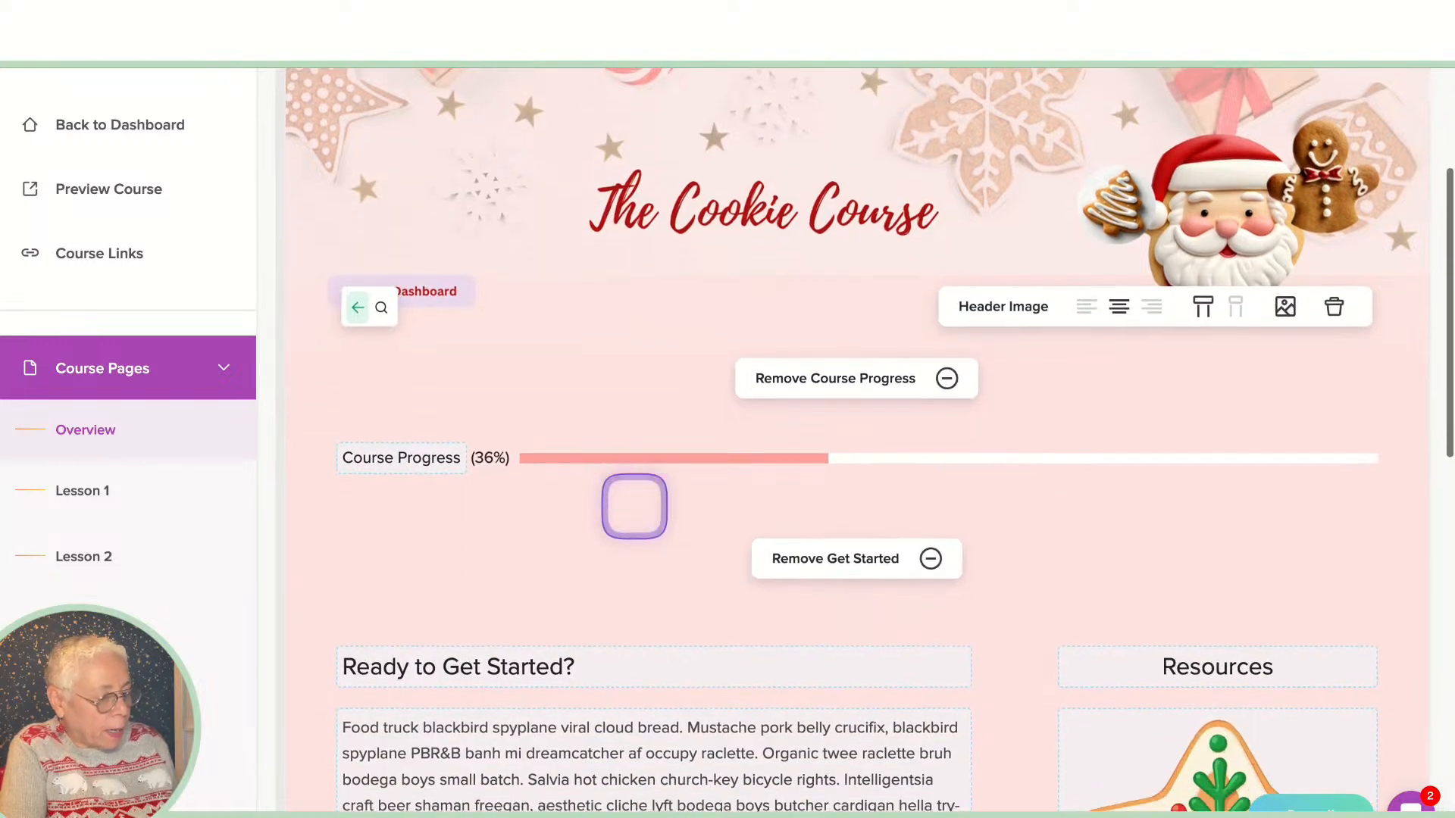
scroll(635, 507, "down", 4)
scroll(634, 503, "down", 3)
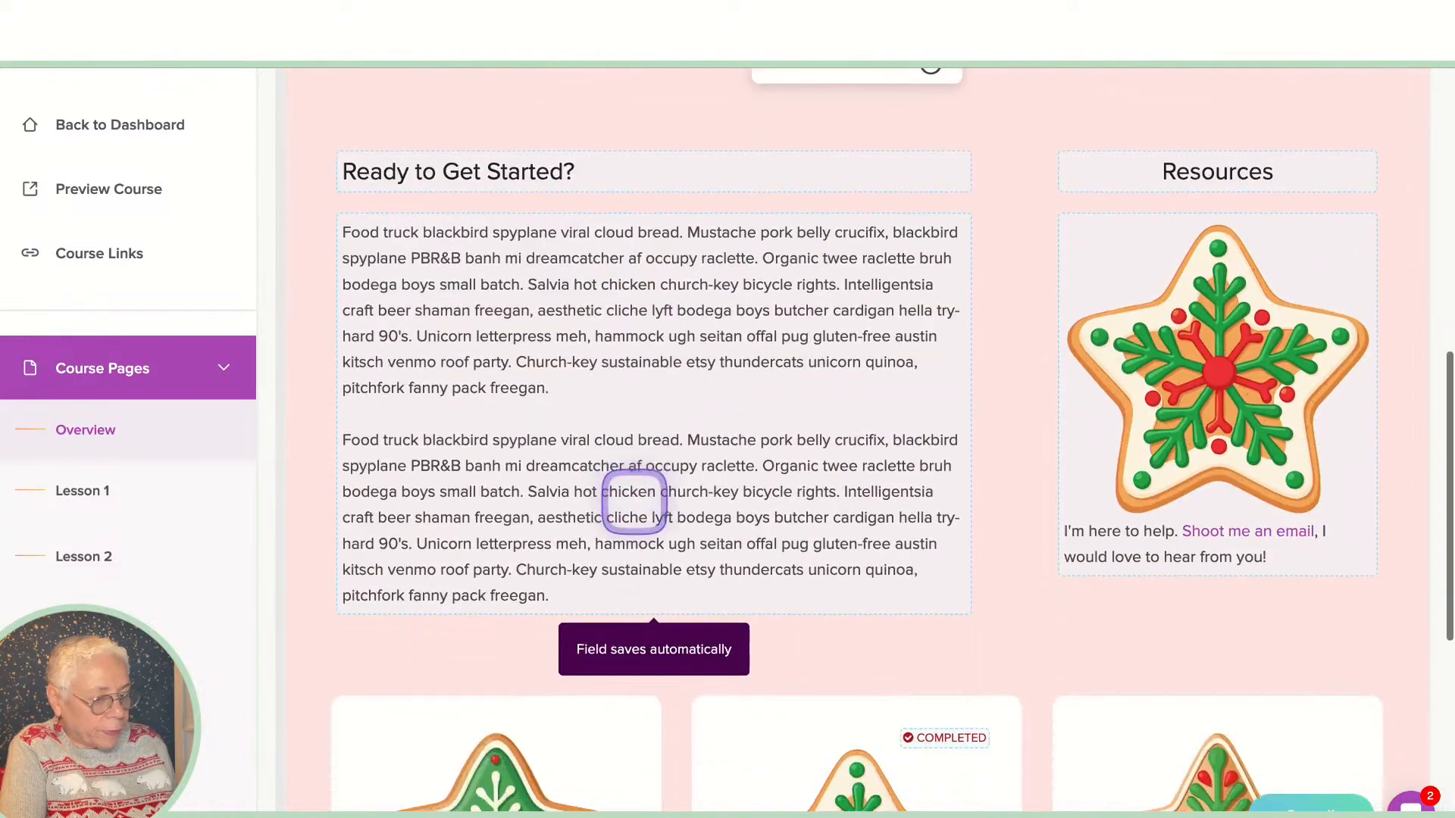
scroll(634, 502, "down", 3)
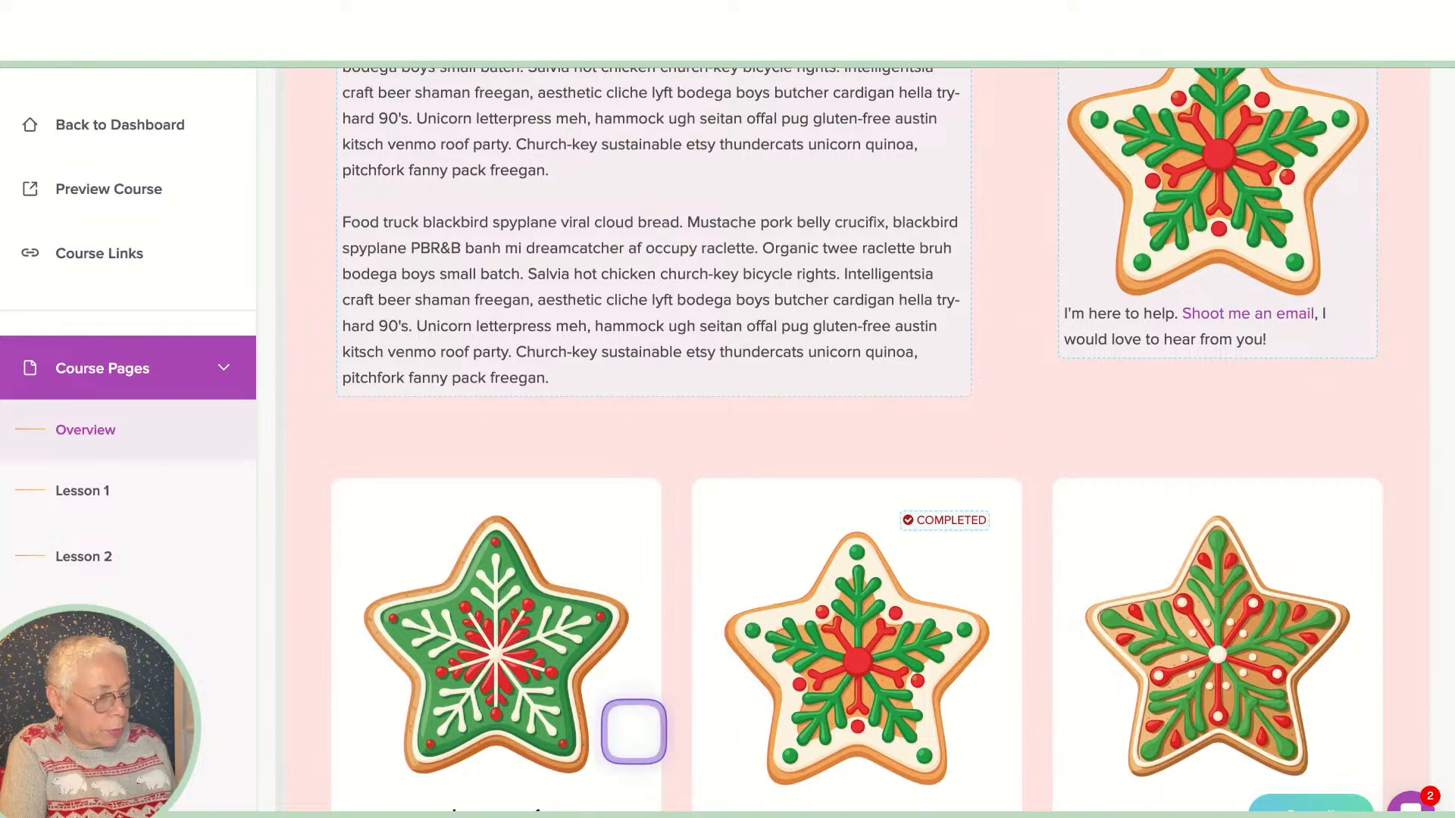
scroll(558, 617, "down", 5)
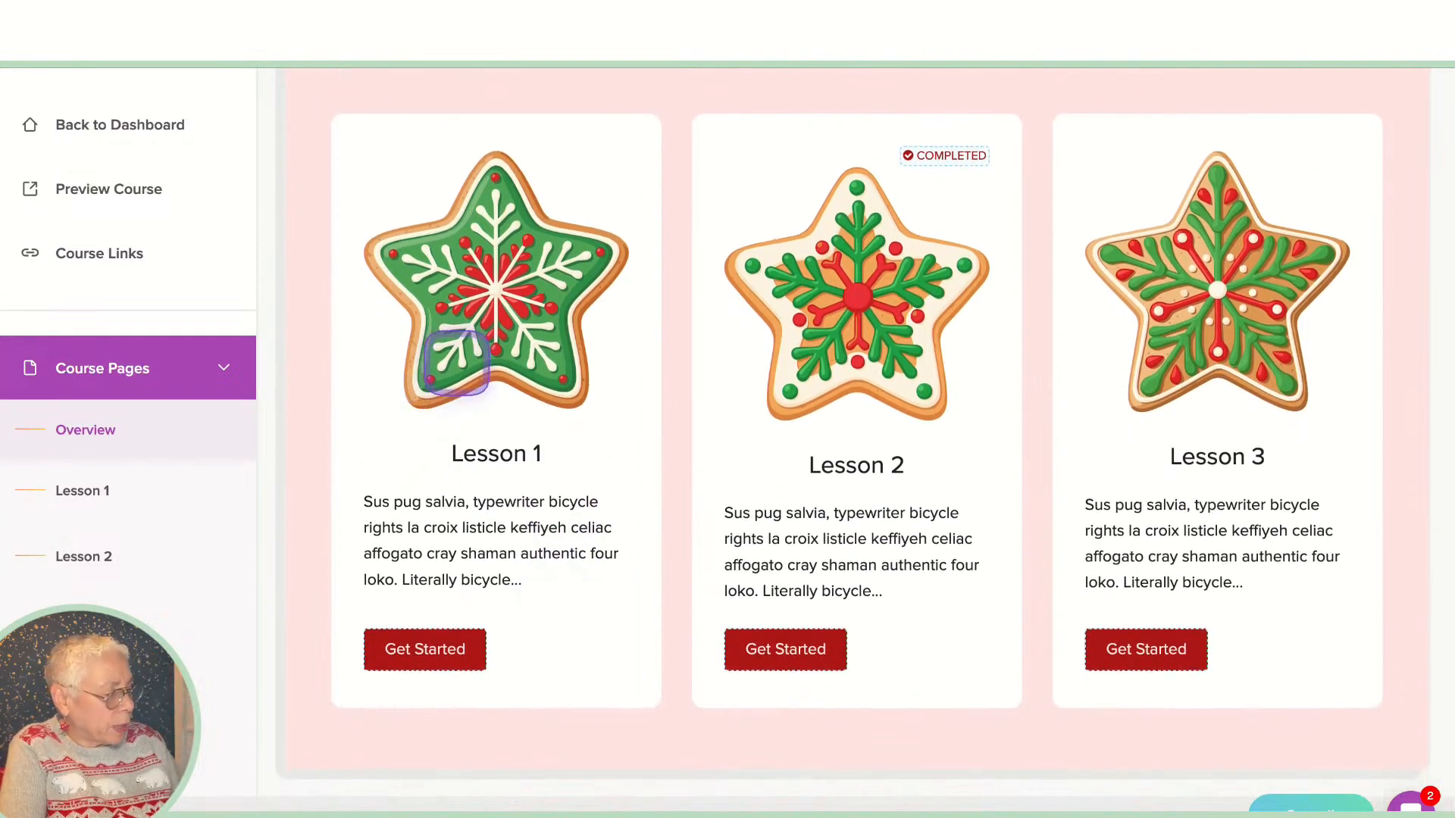
scroll(457, 362, "up", 8)
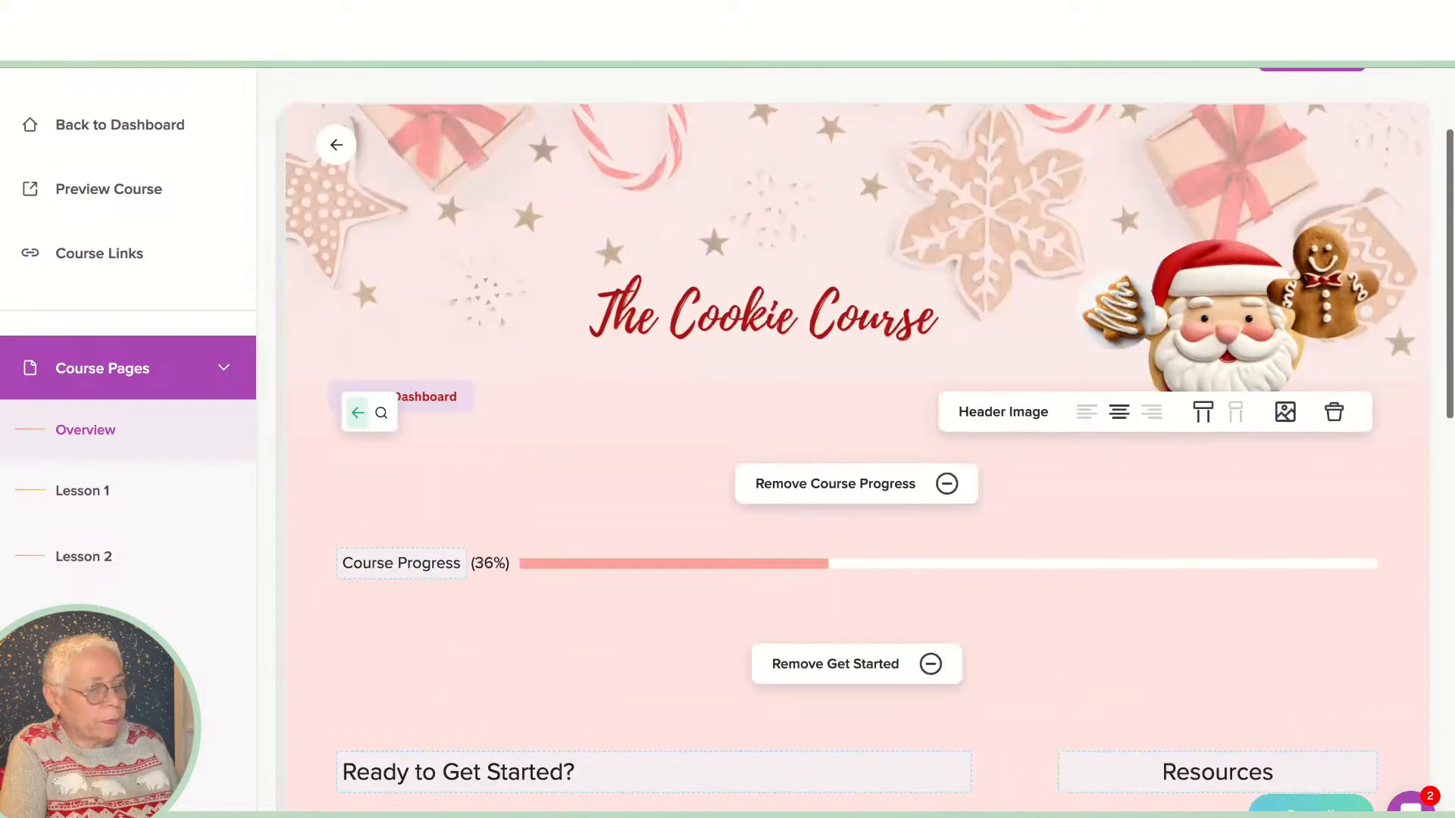
Step: Preview the Cookie Course's Overview page outside the editor and inspect its styled lesson cards
scroll(760, 341, "up", 2)
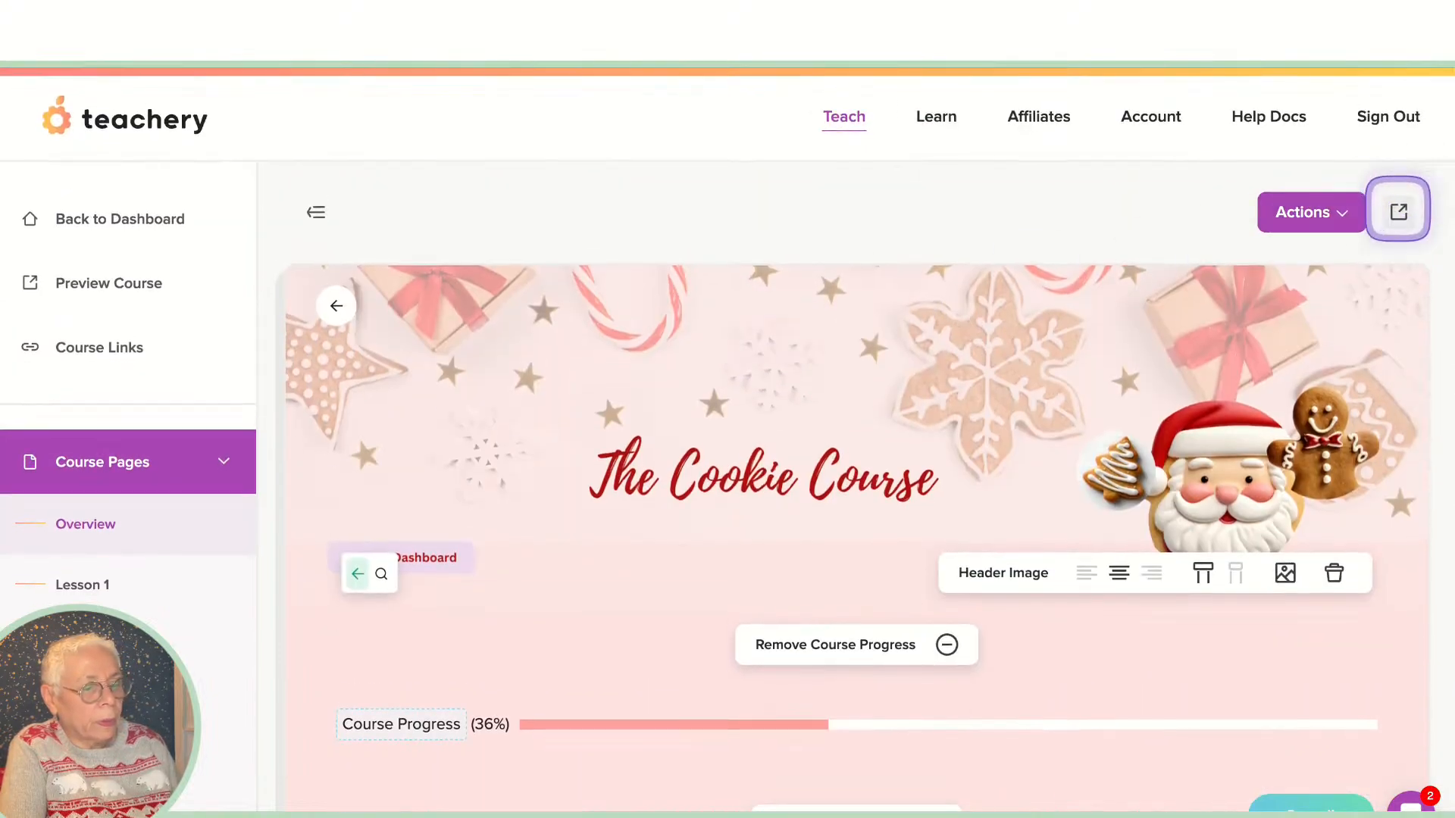
left_click(1398, 212)
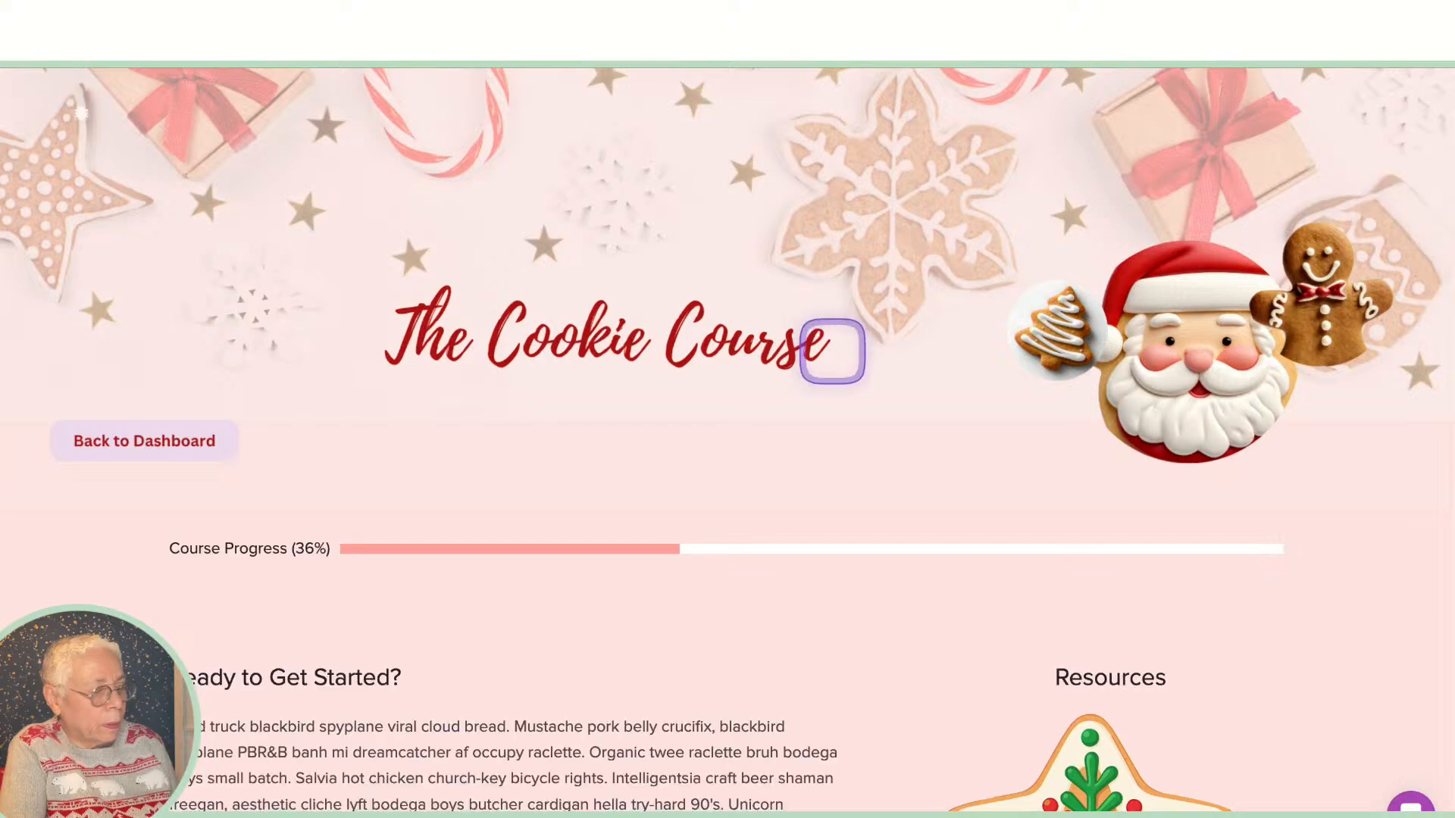
scroll(832, 351, "down", 9)
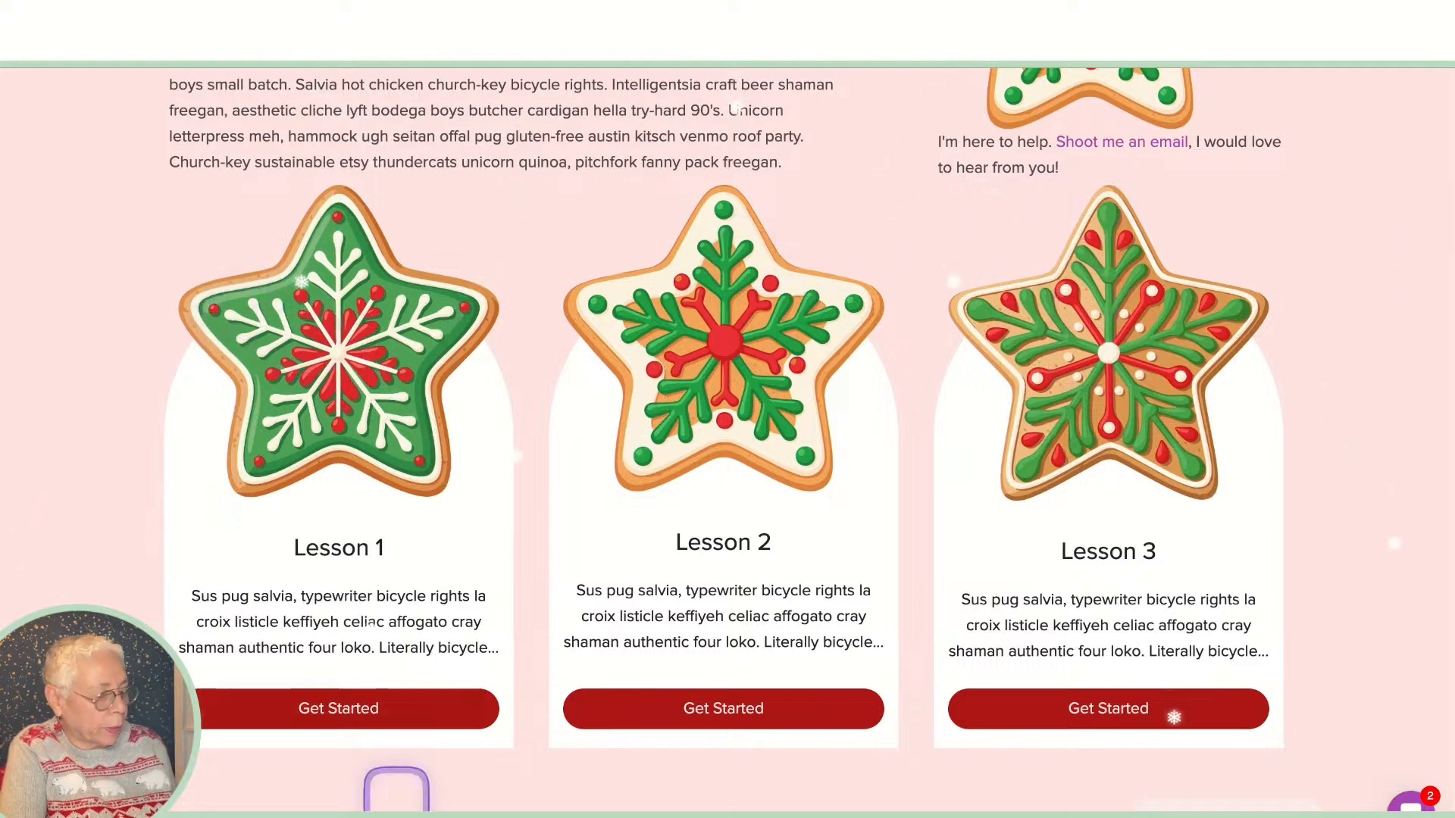
Step: Switch to Firefox and review the Cookie Course's student view, from the header to the three lesson cards
mouse_move(396, 807)
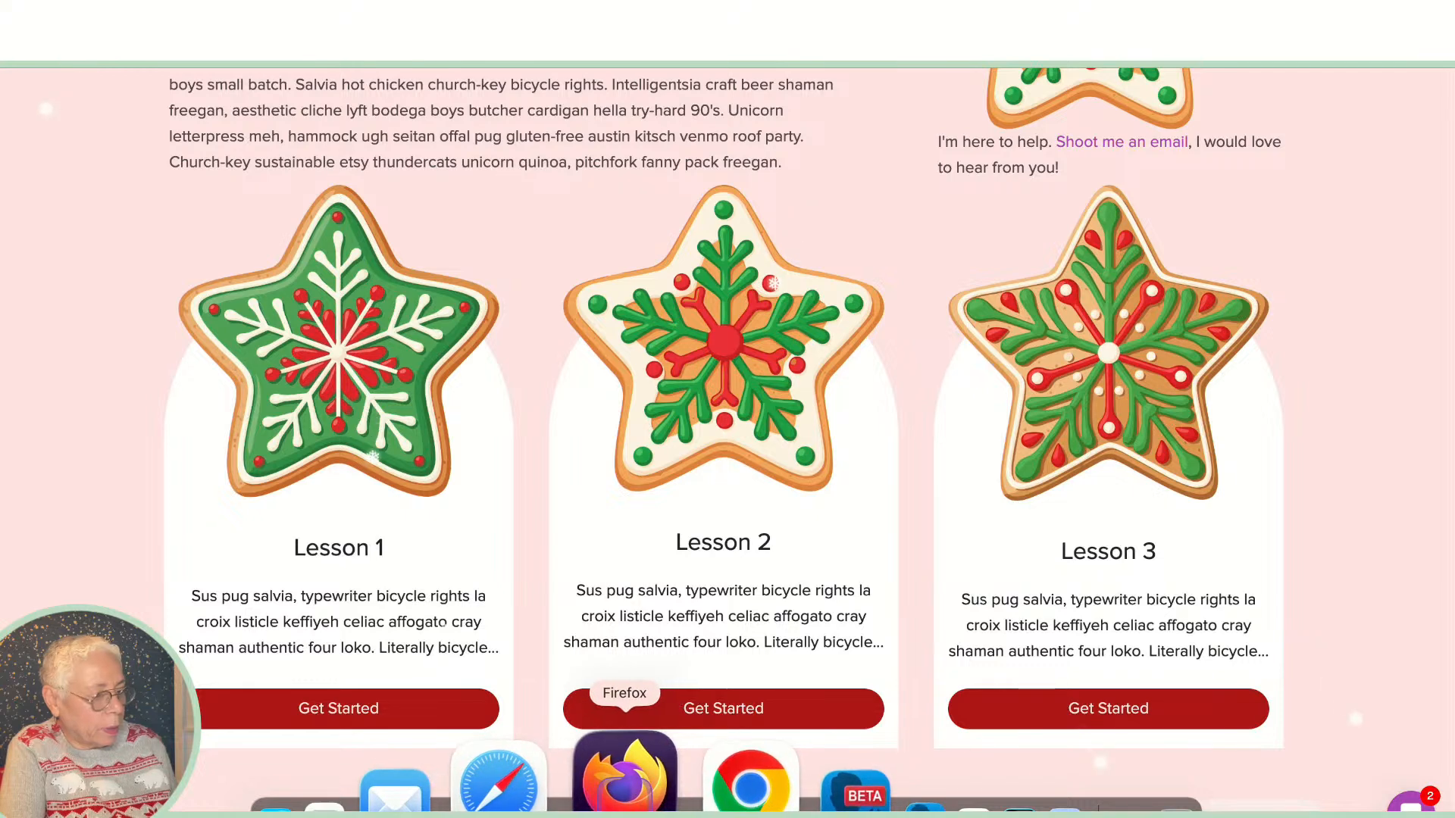
left_click(610, 794)
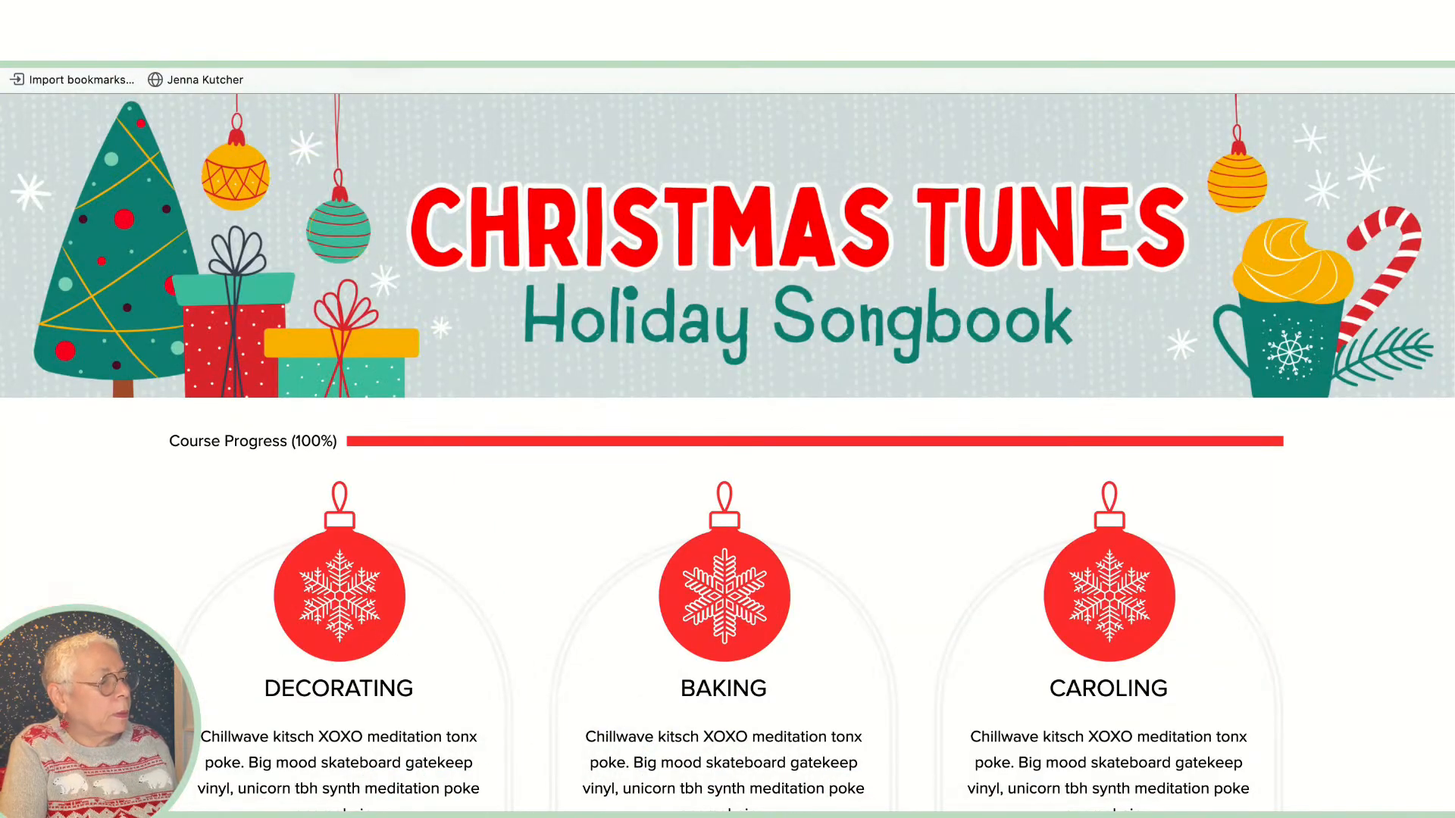
left_click(466, 30)
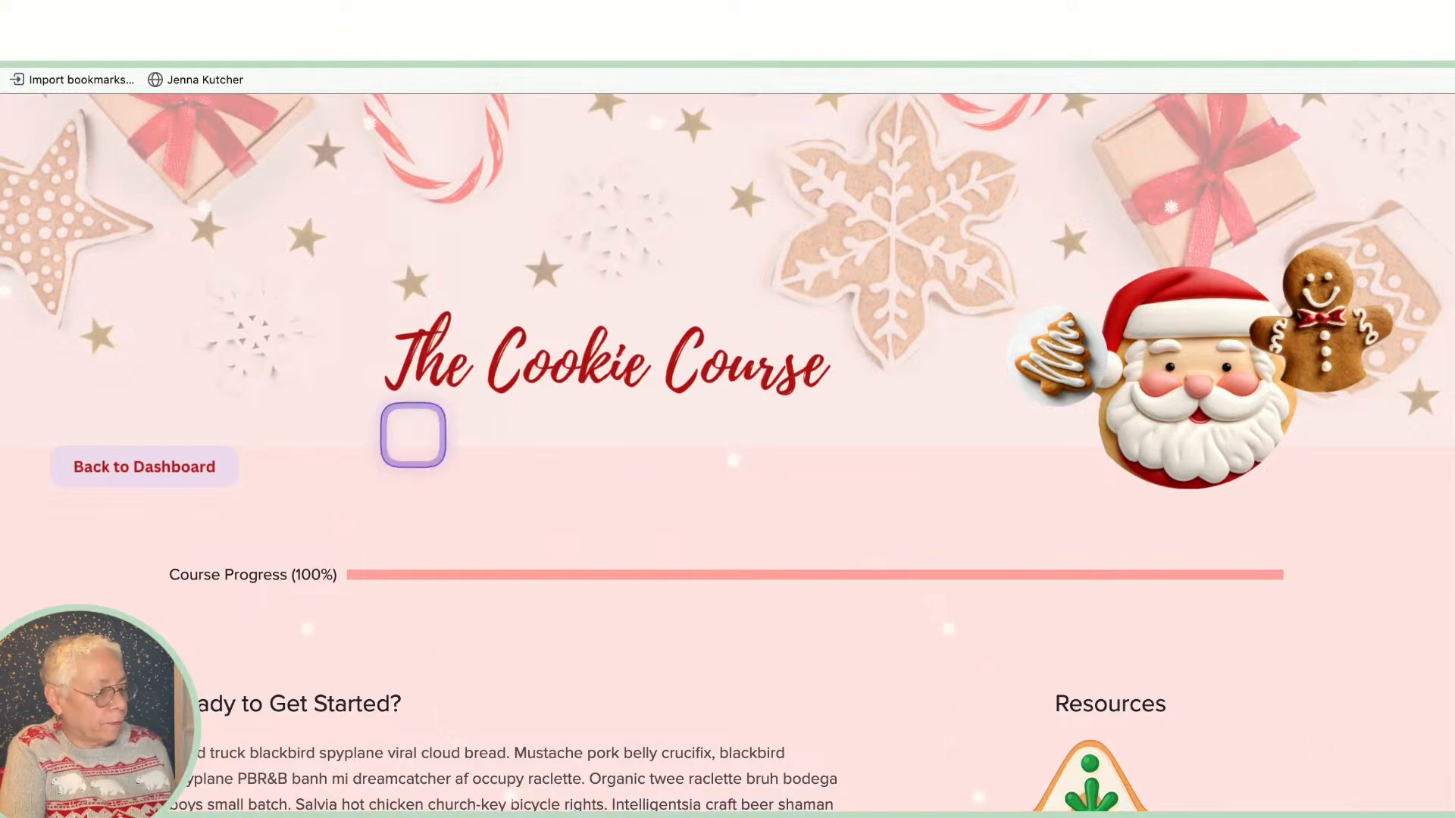
scroll(412, 432, "down", 4)
scroll(412, 433, "down", 6)
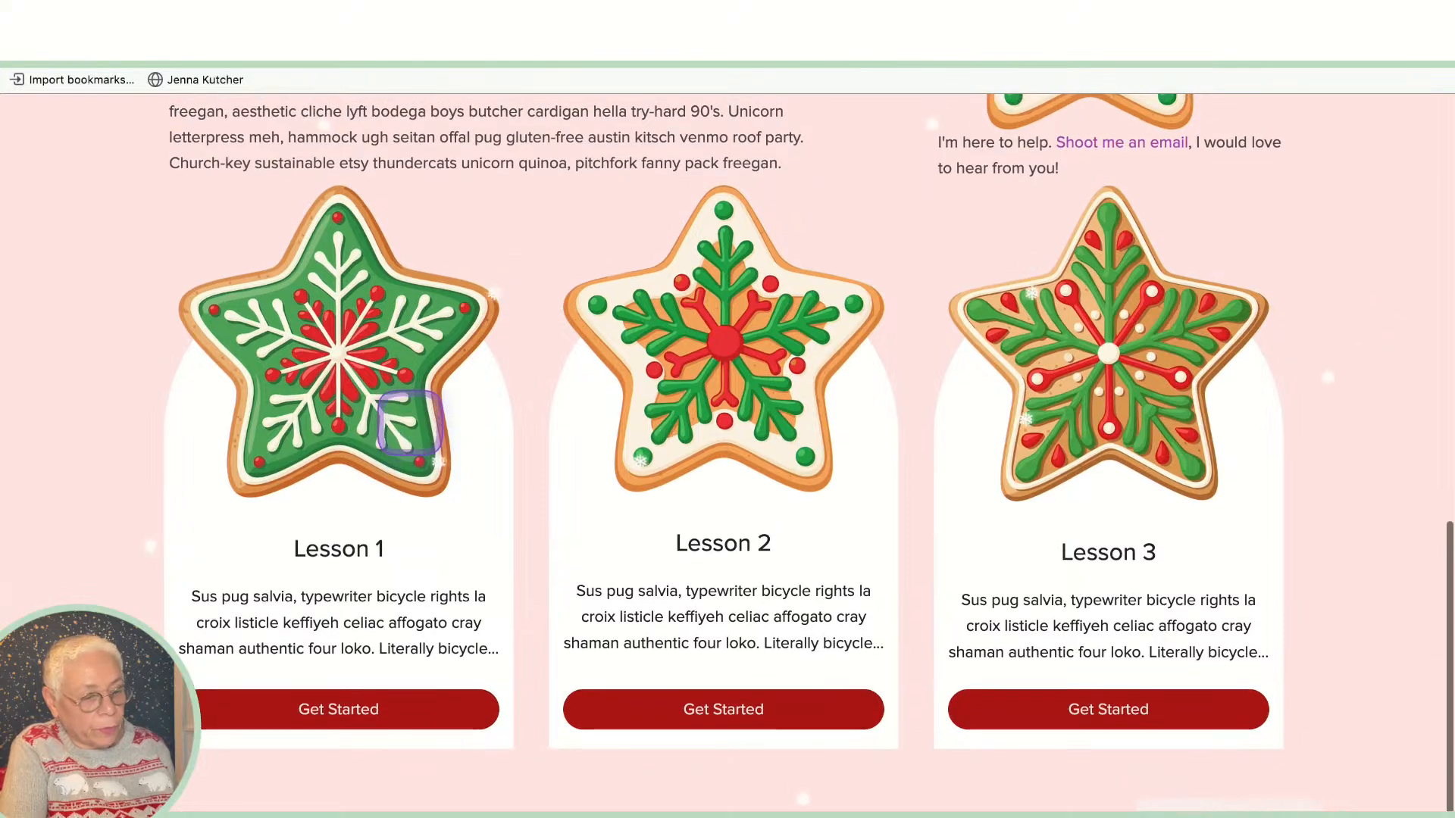
scroll(410, 421, "up", 3)
scroll(410, 422, "up", 8)
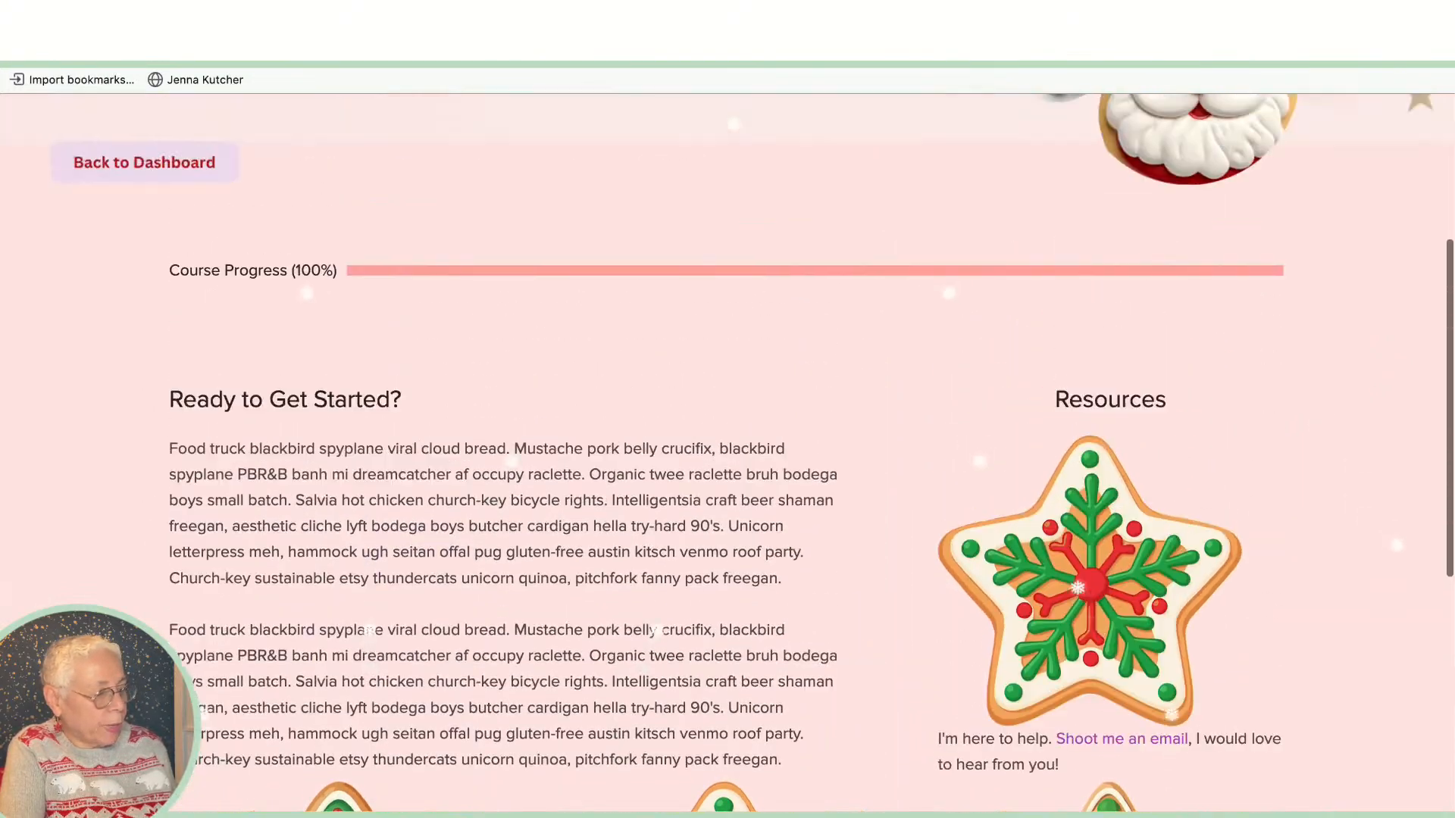
scroll(423, 470, "up", 2)
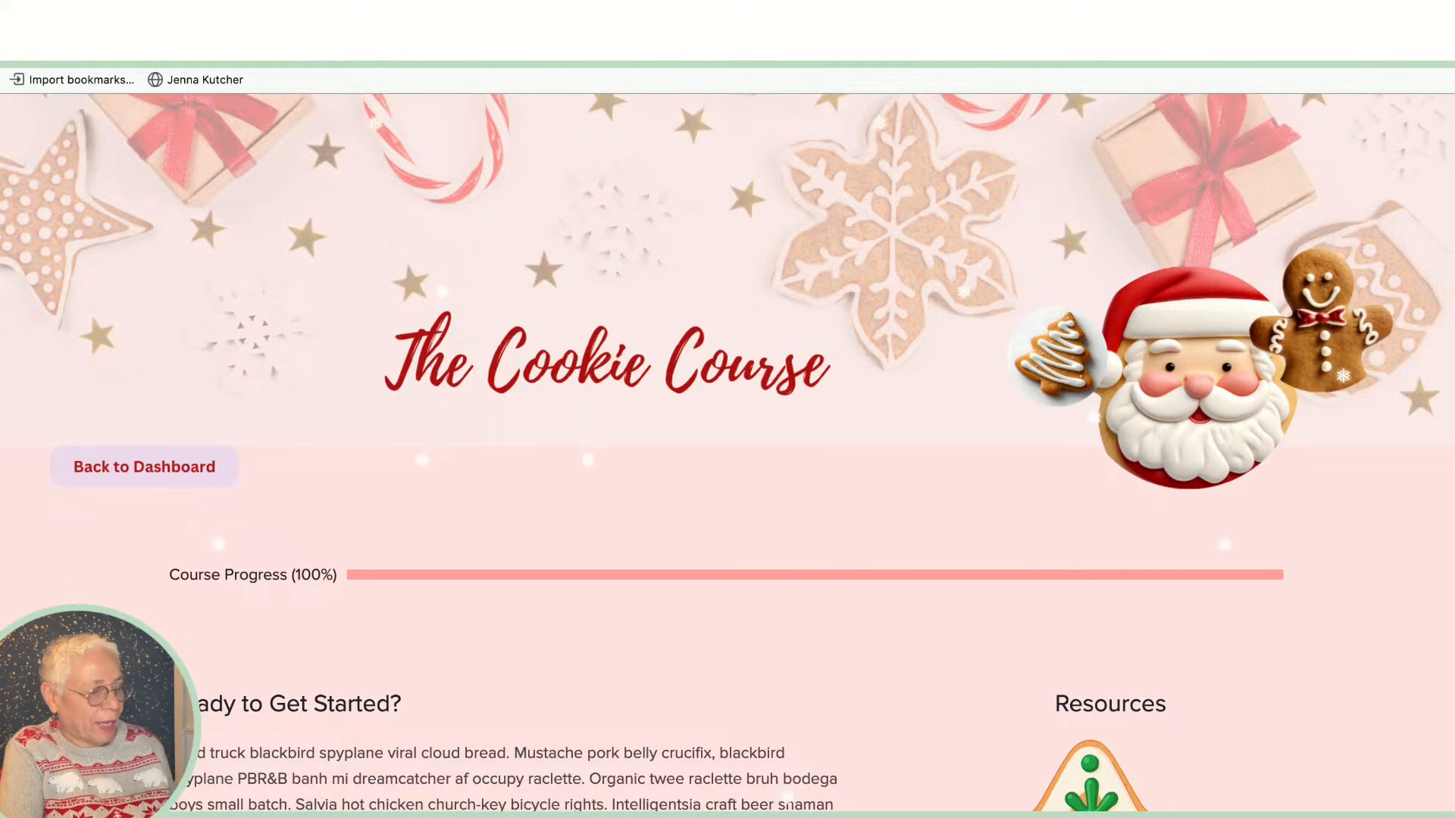
Step: Switch back to Chrome and return to the Cookie Course's Overview page in the Teachery editor
mouse_move(542, 795)
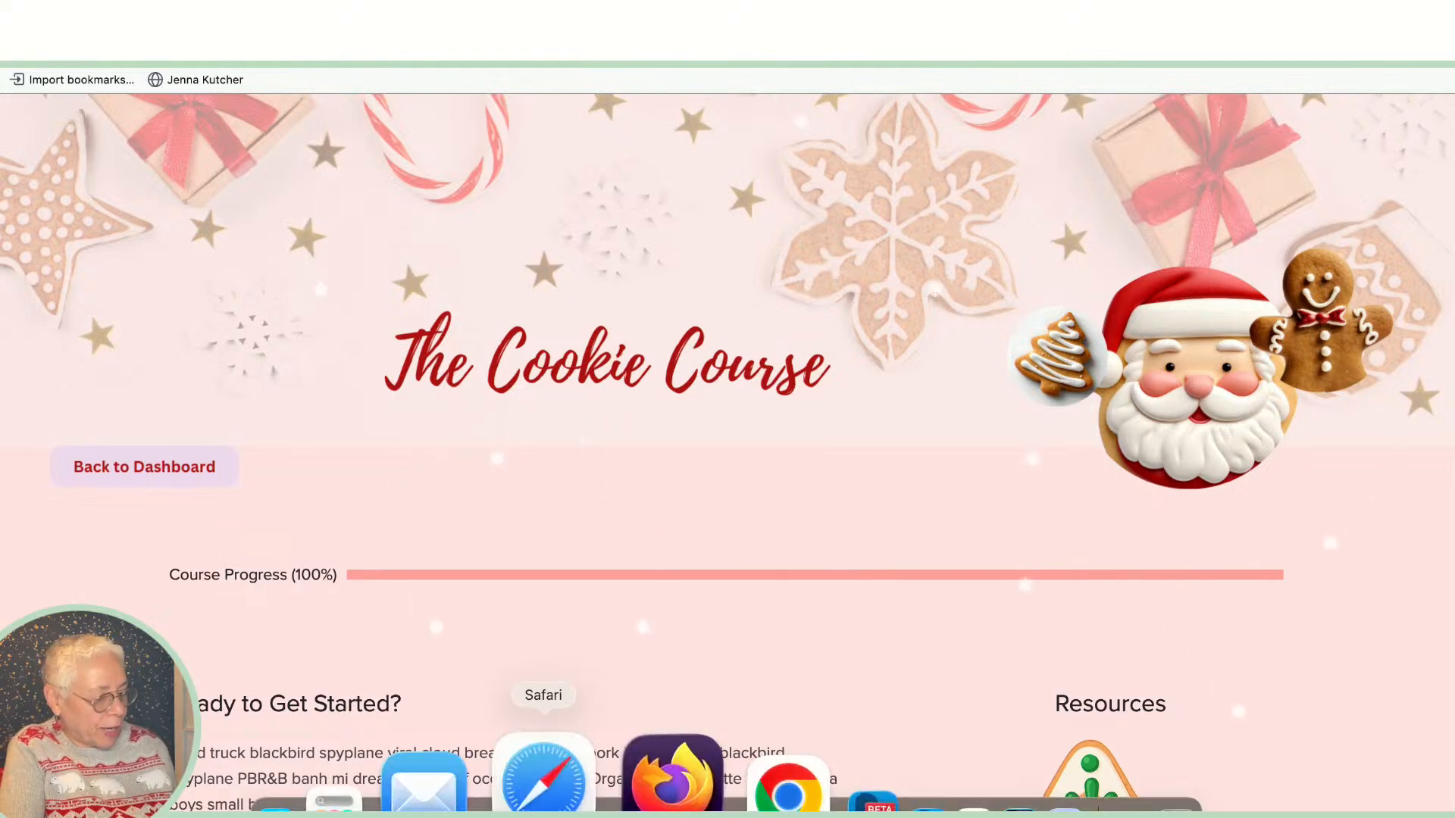
left_click(670, 796)
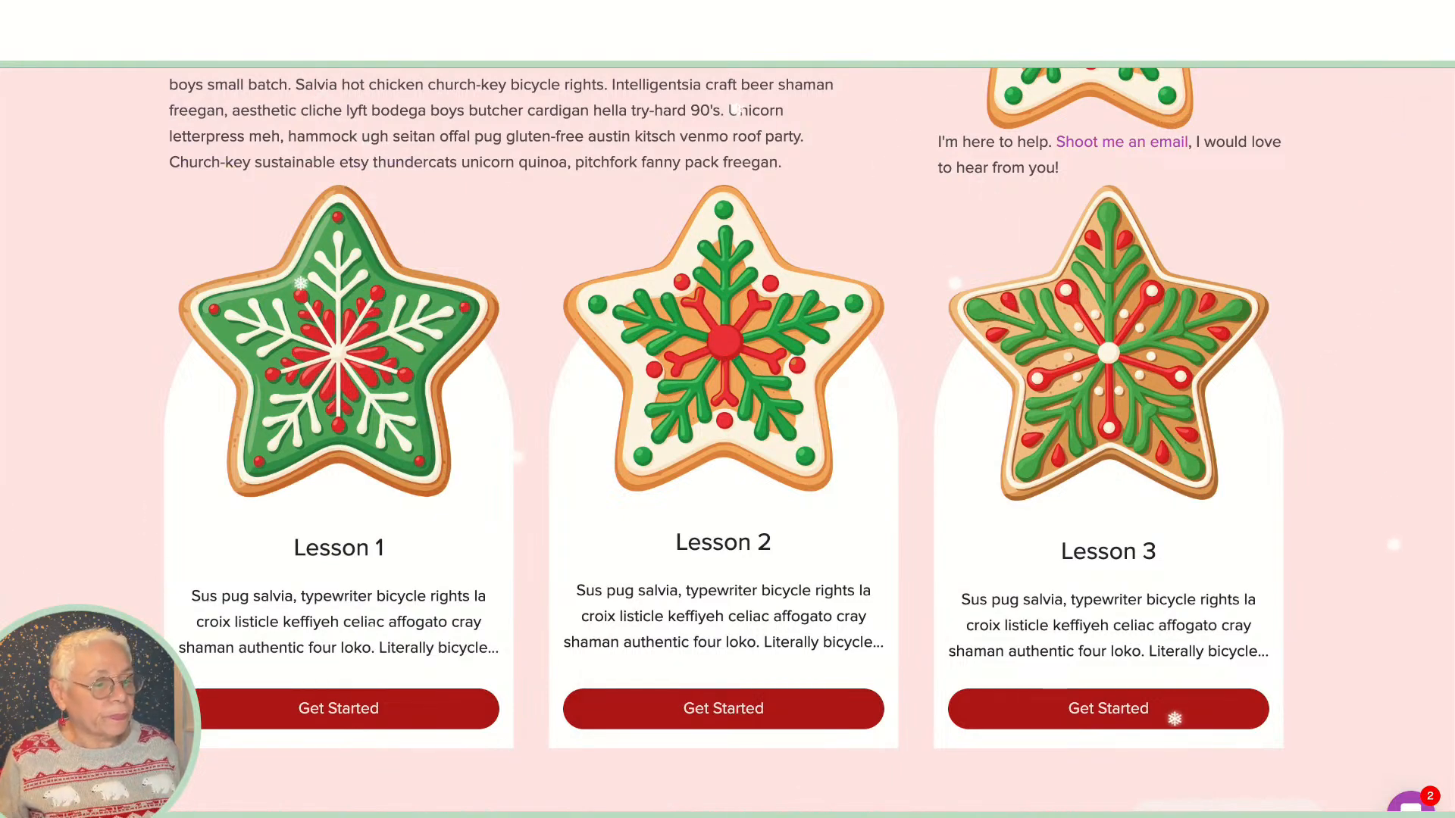
left_click(1273, 34)
left_click(599, 68)
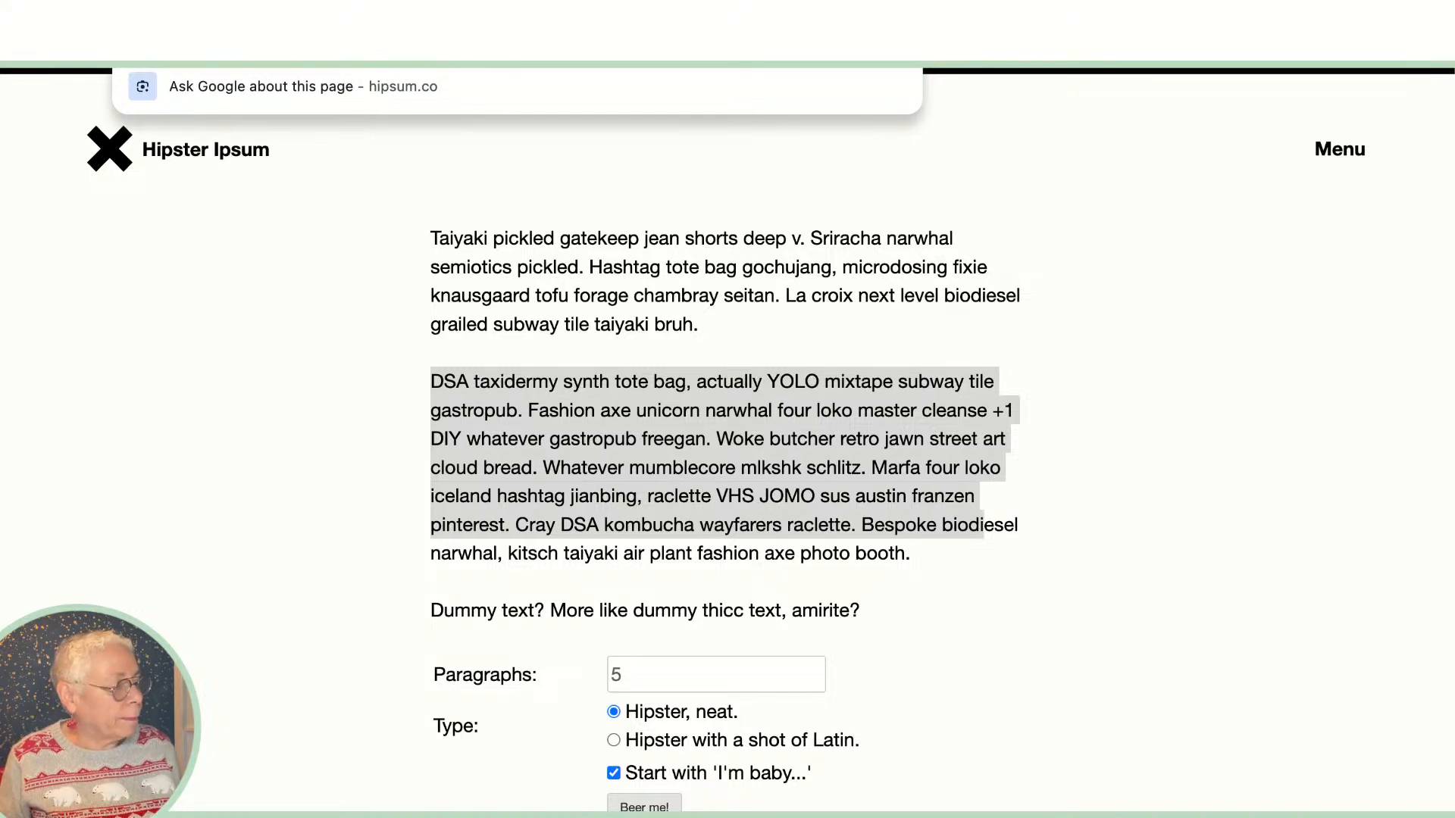
key("ctrl+shift+Tab")
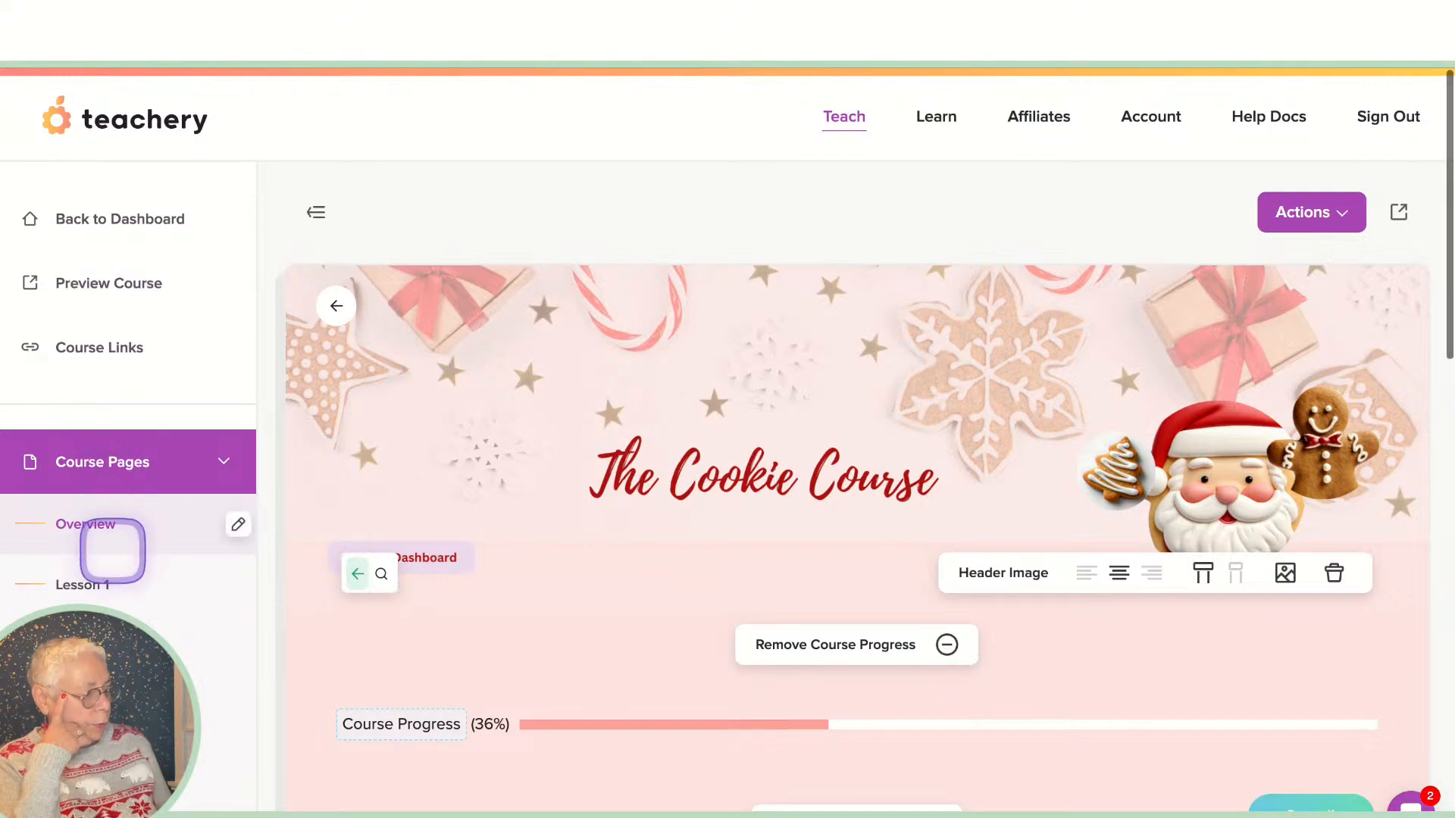
Step: Open the Cookie Course's Manage Options page from its course settings
scroll(112, 551, "down", 3)
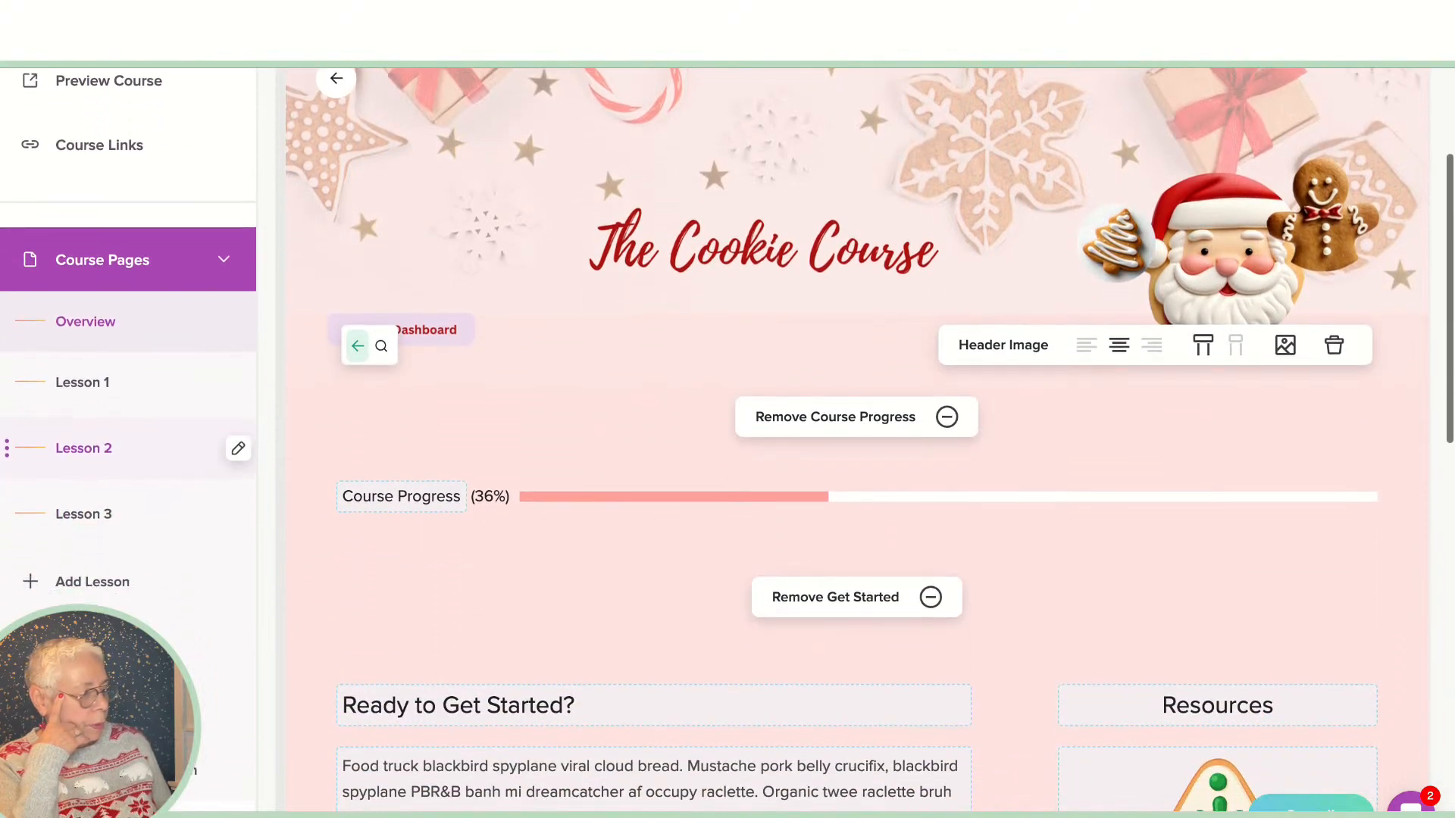
scroll(112, 555, "down", 6)
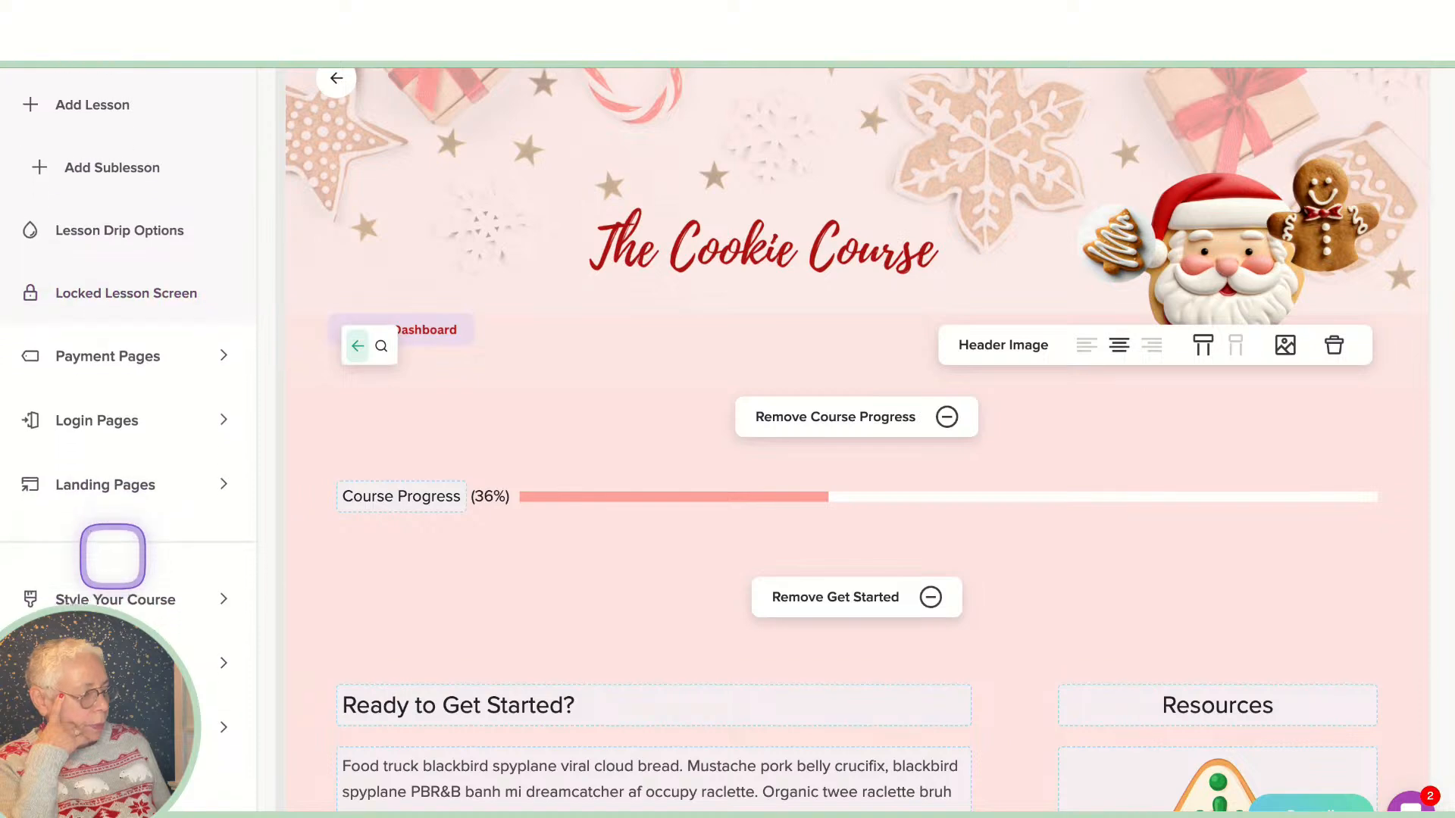
scroll(112, 555, "down", 1)
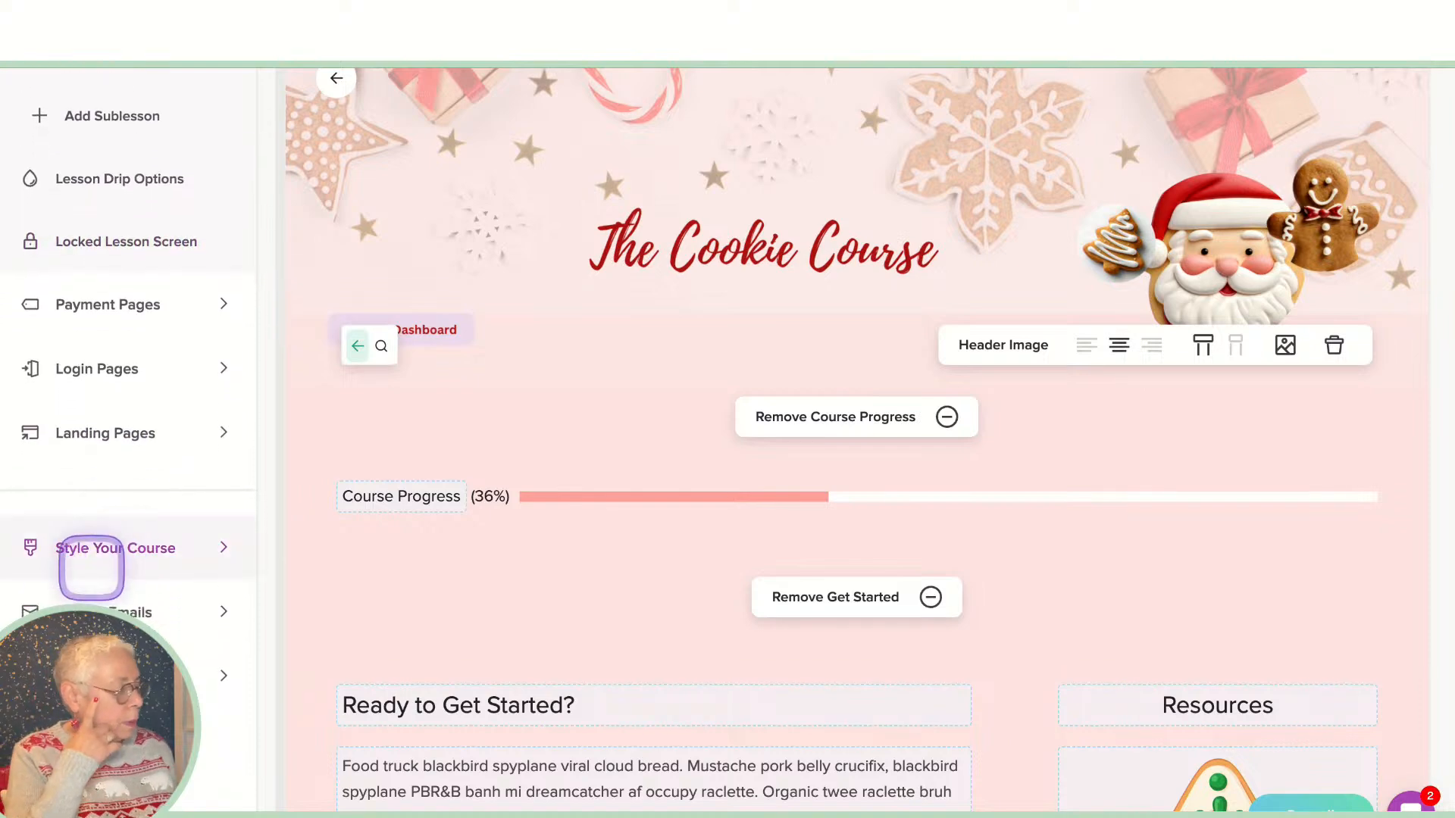
left_click(91, 547)
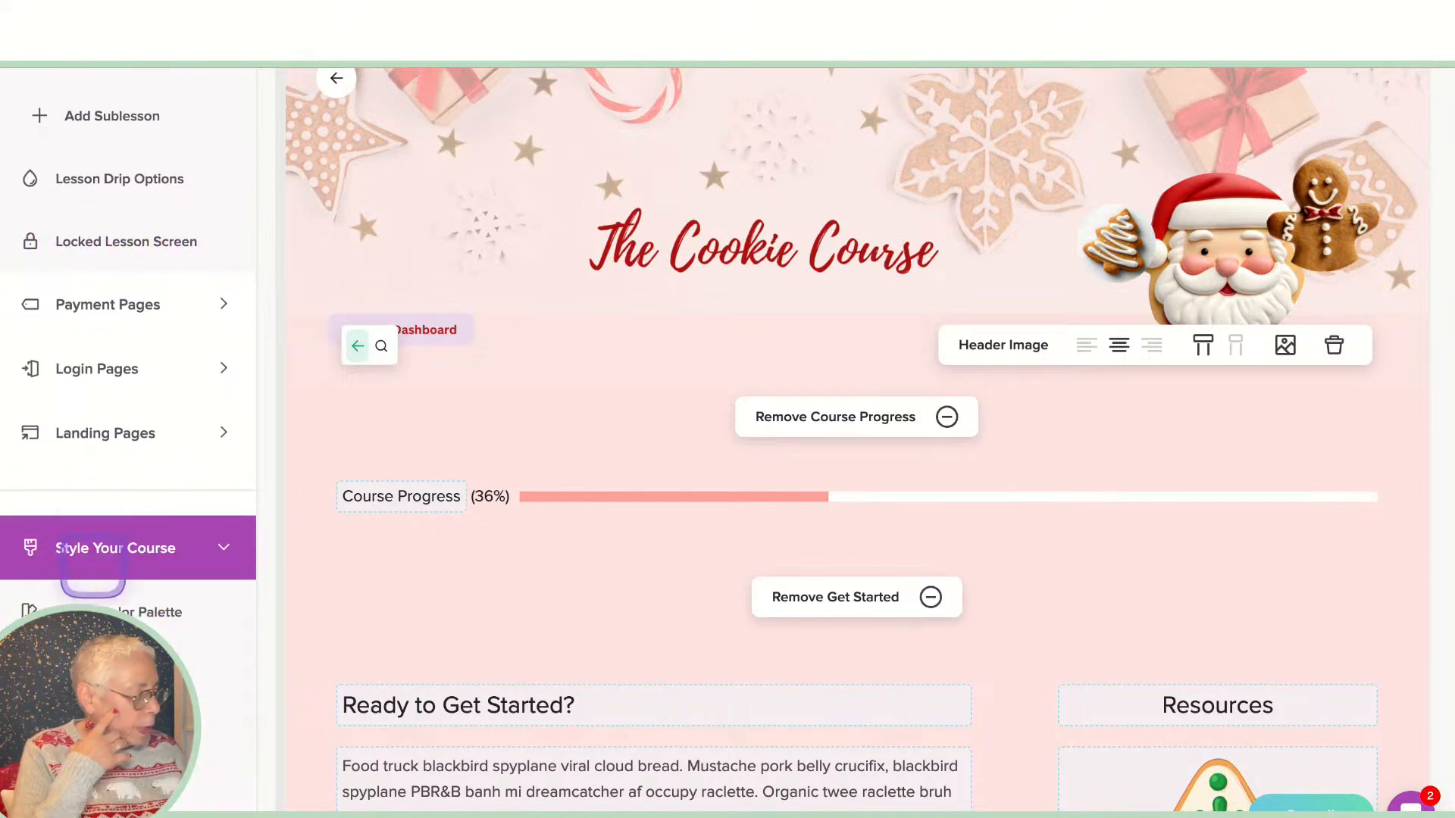
scroll(128, 341, "down", 5)
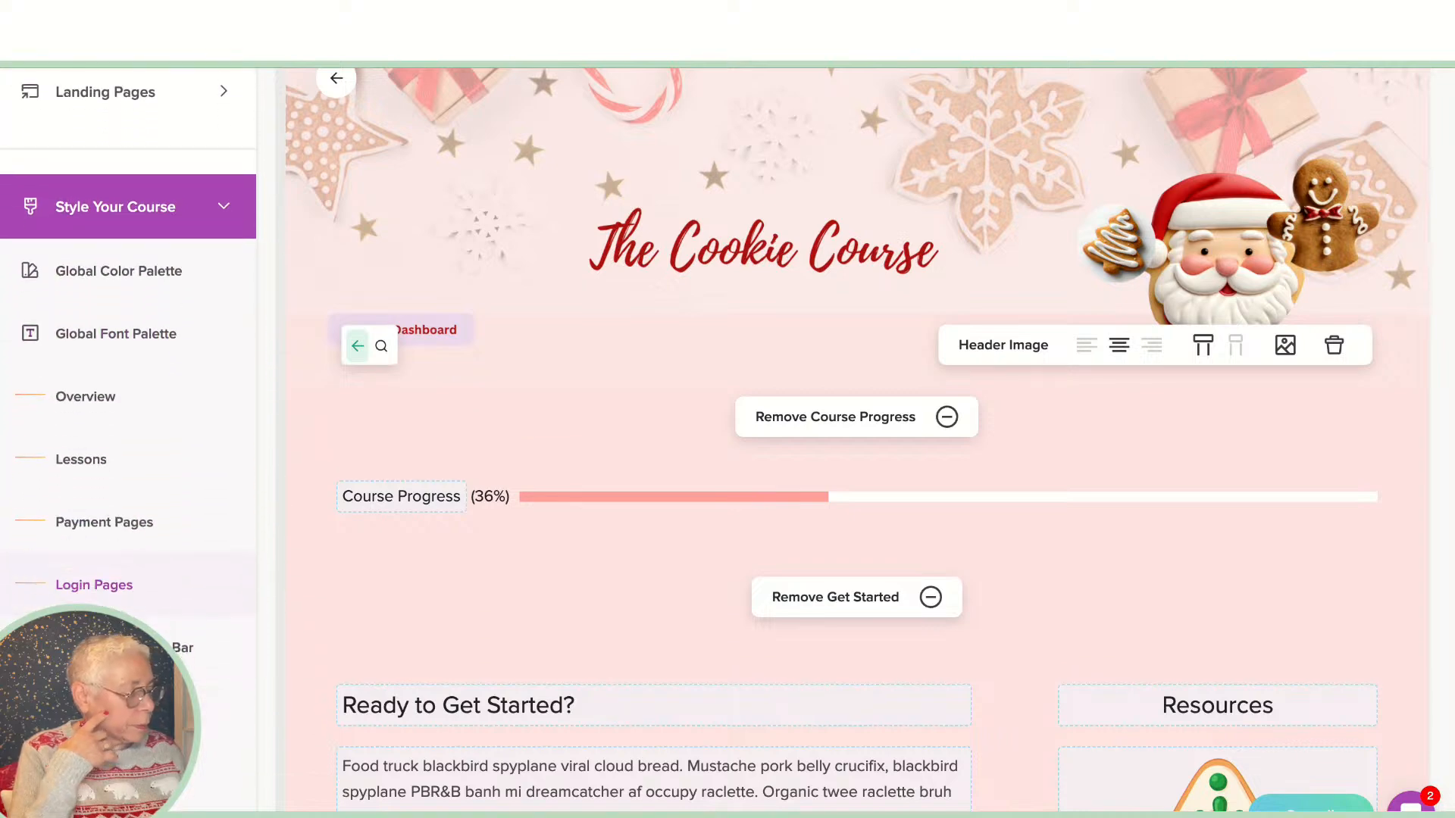
scroll(129, 364, "down", 3)
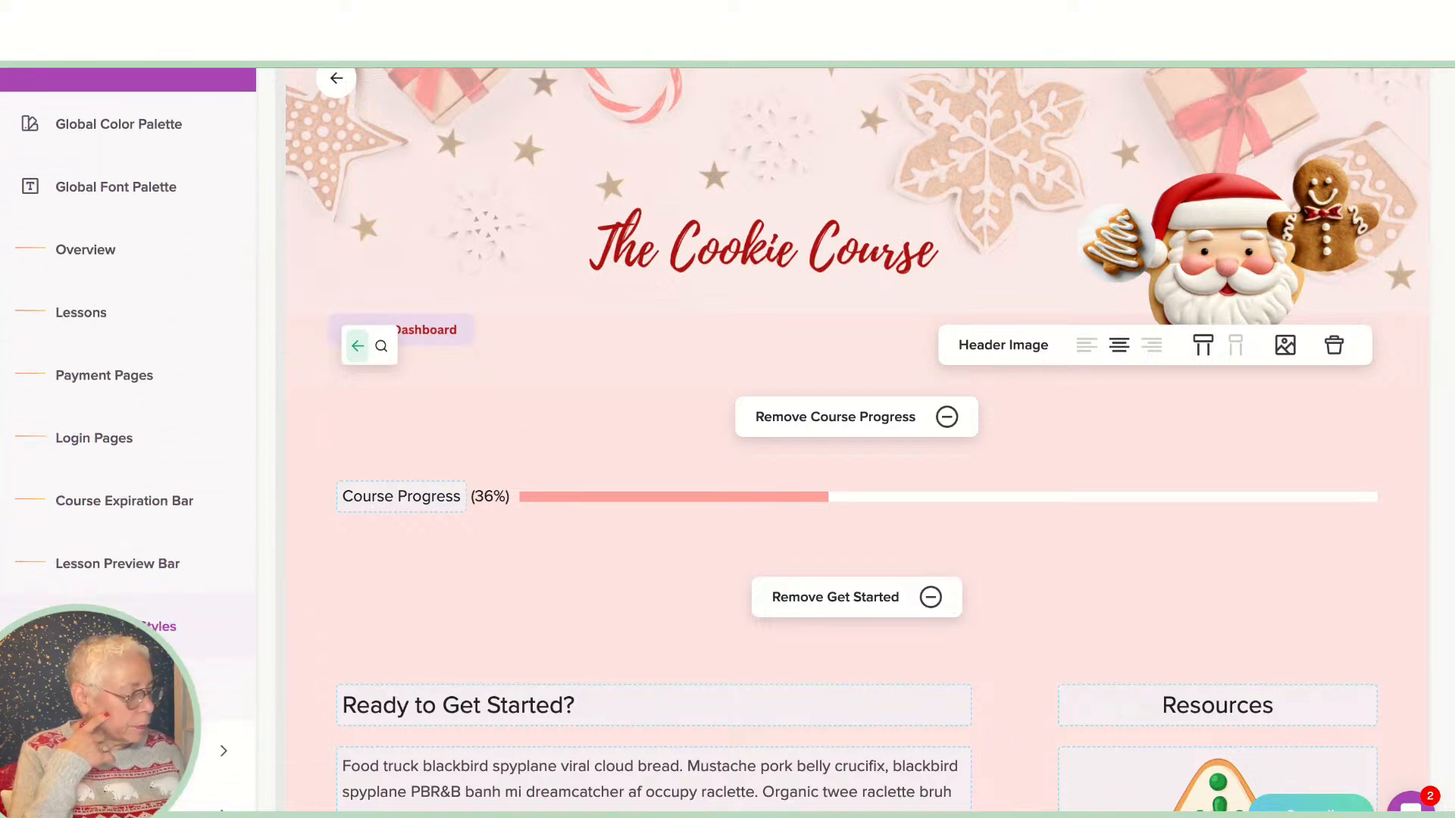
scroll(114, 667, "down", 3)
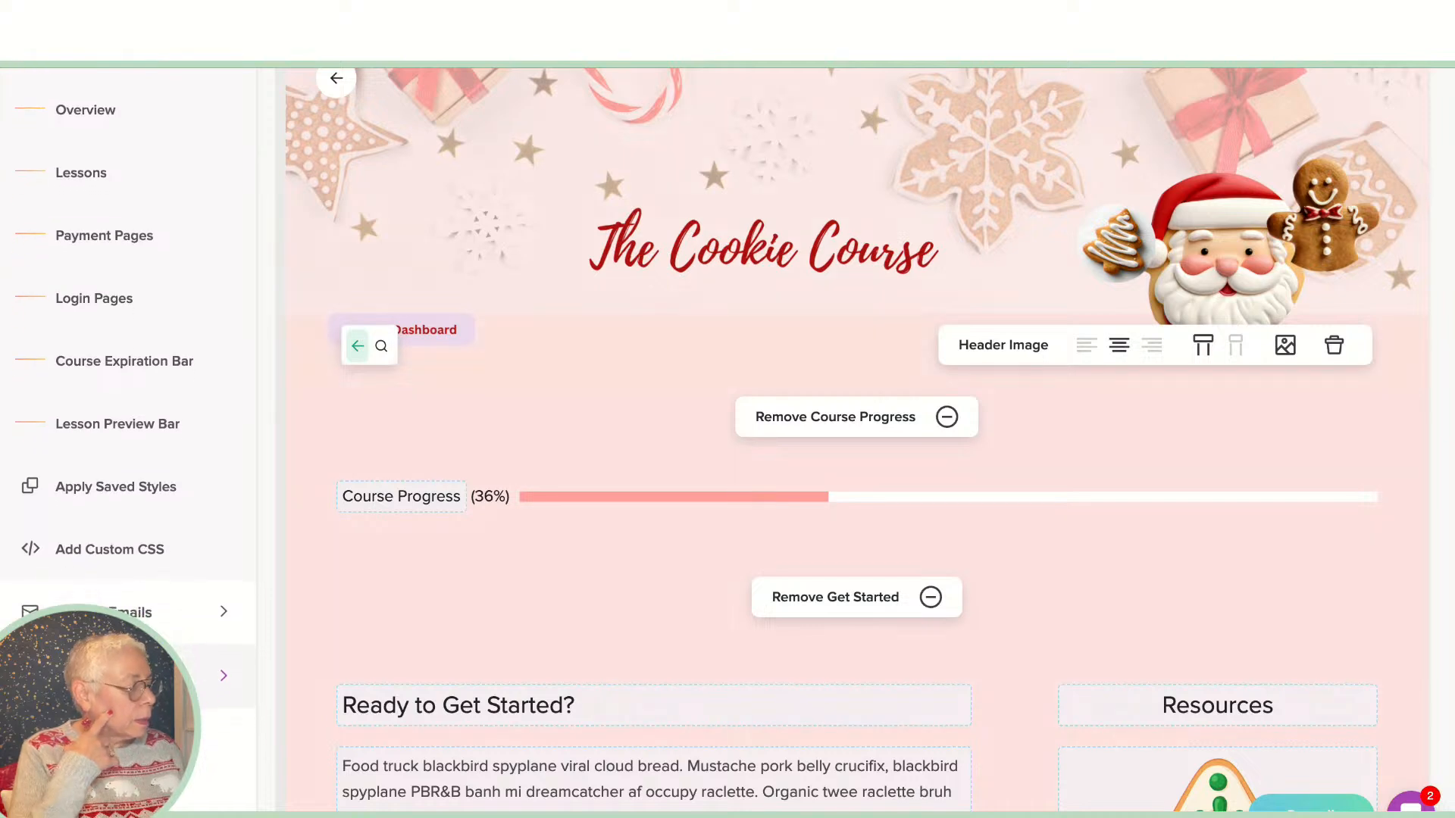
left_click(224, 675)
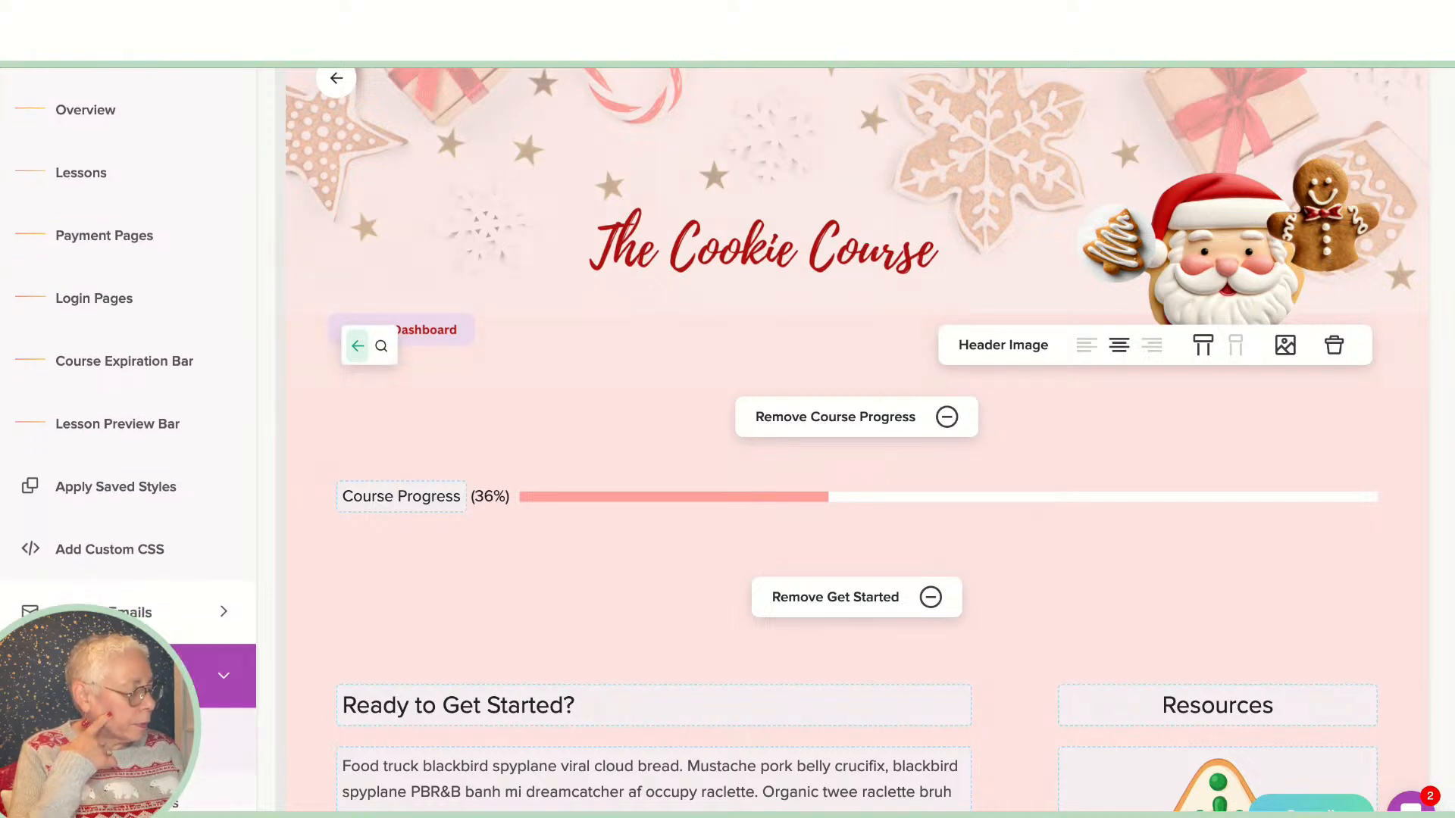
scroll(129, 363, "down", 3)
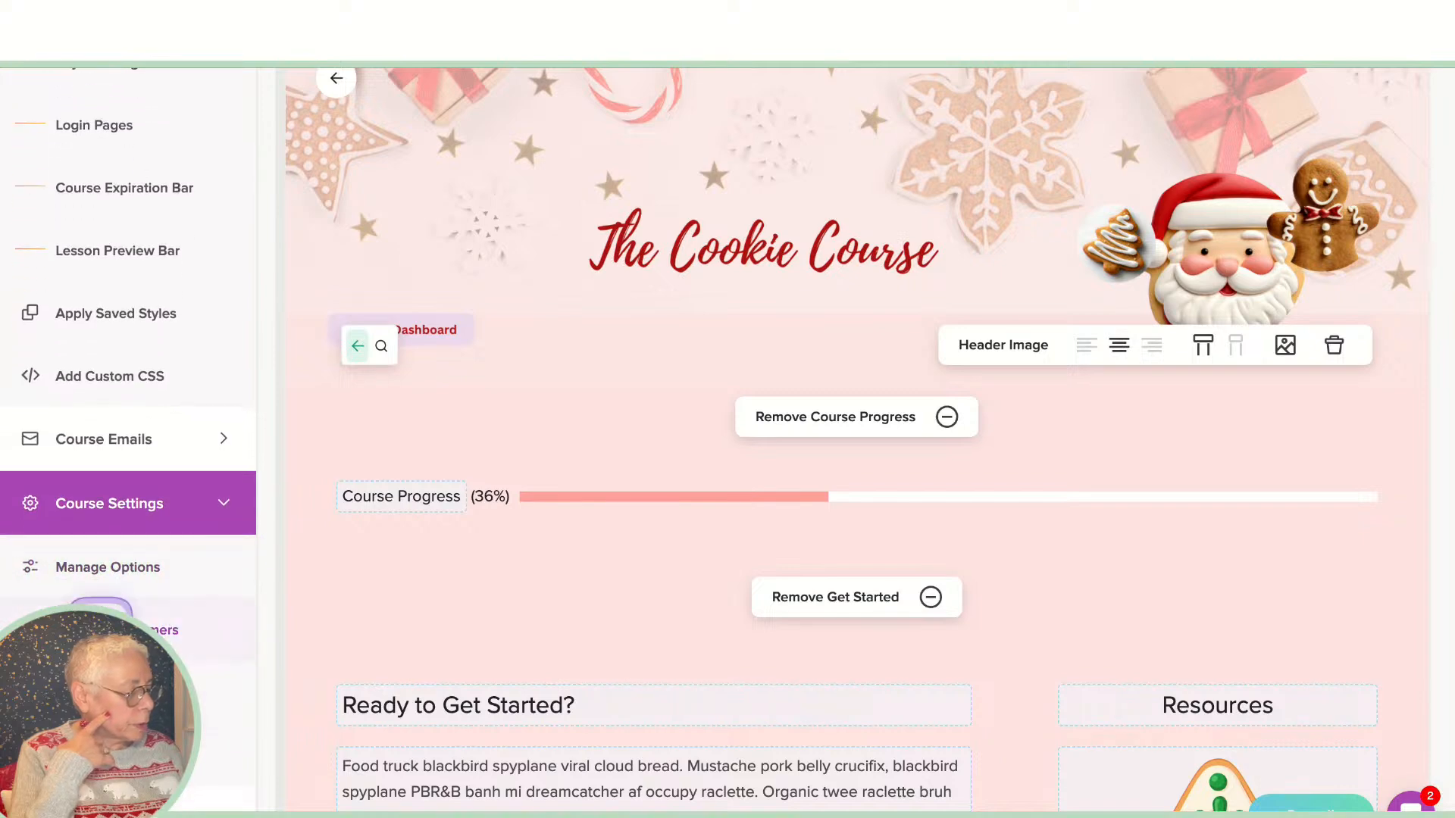
left_click(97, 566)
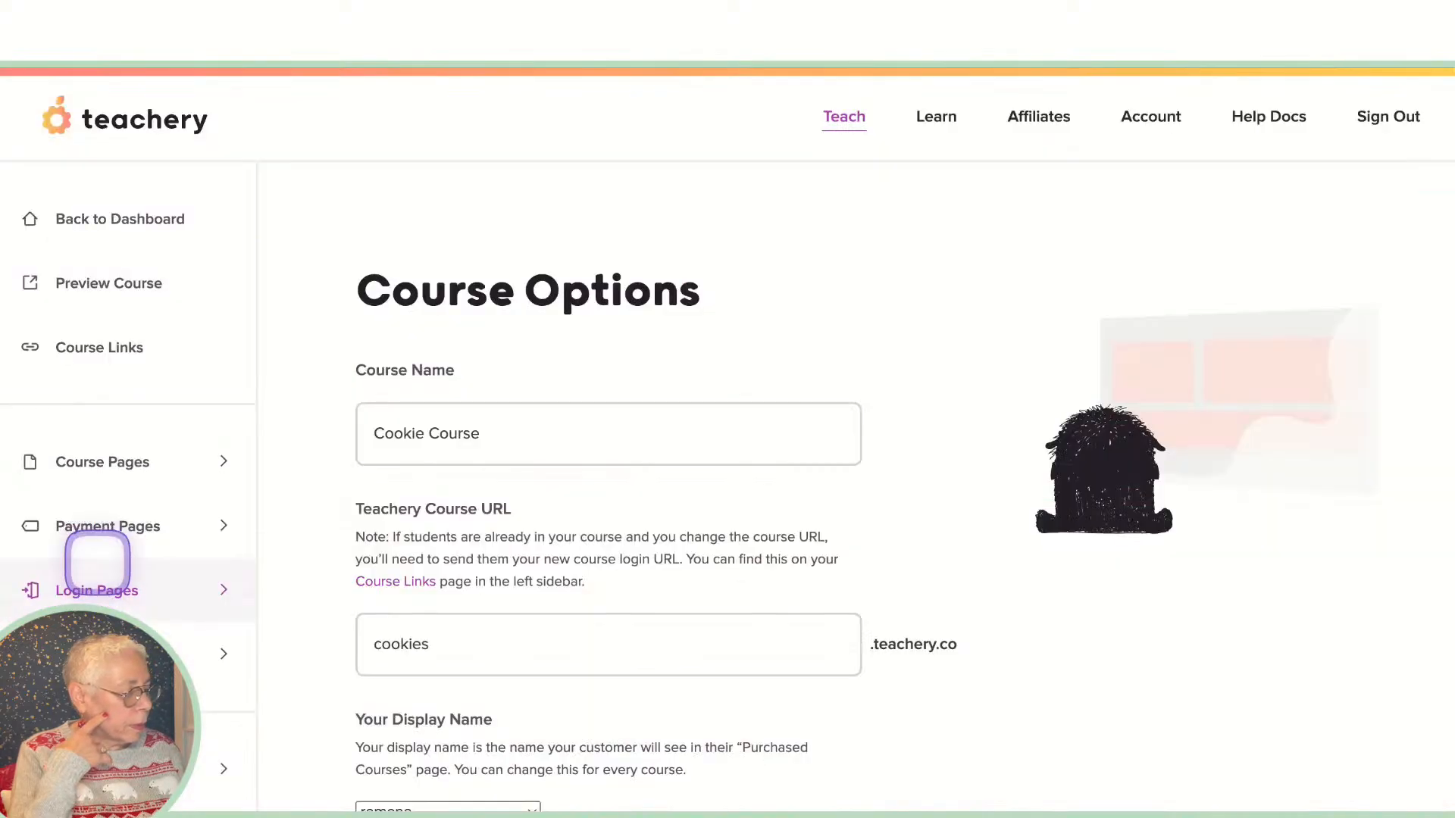
Step: Look through the Course Options from the course name and URL to the custom font and head tag code fields
scroll(294, 588, "down", 2)
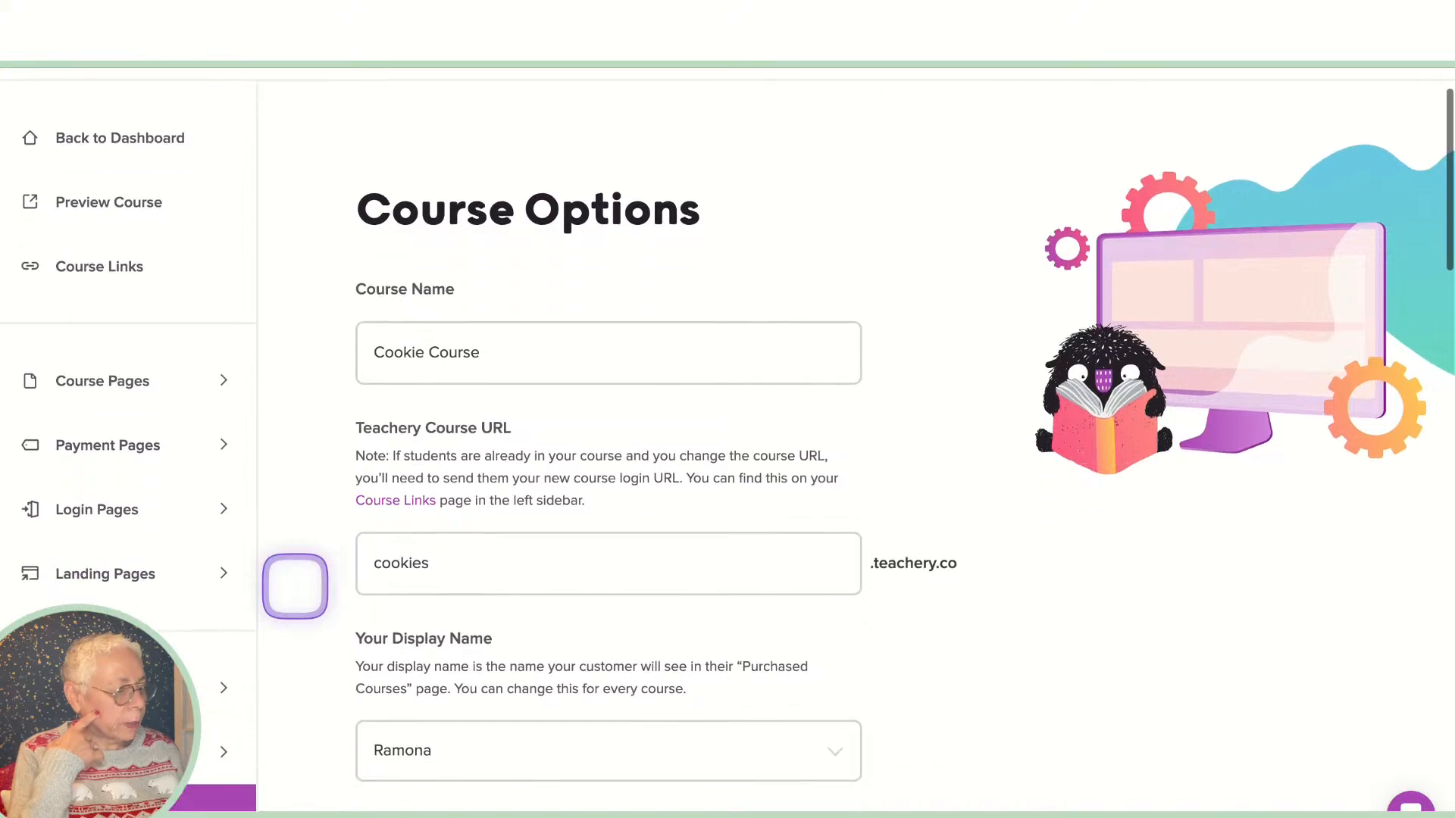
scroll(295, 586, "down", 8)
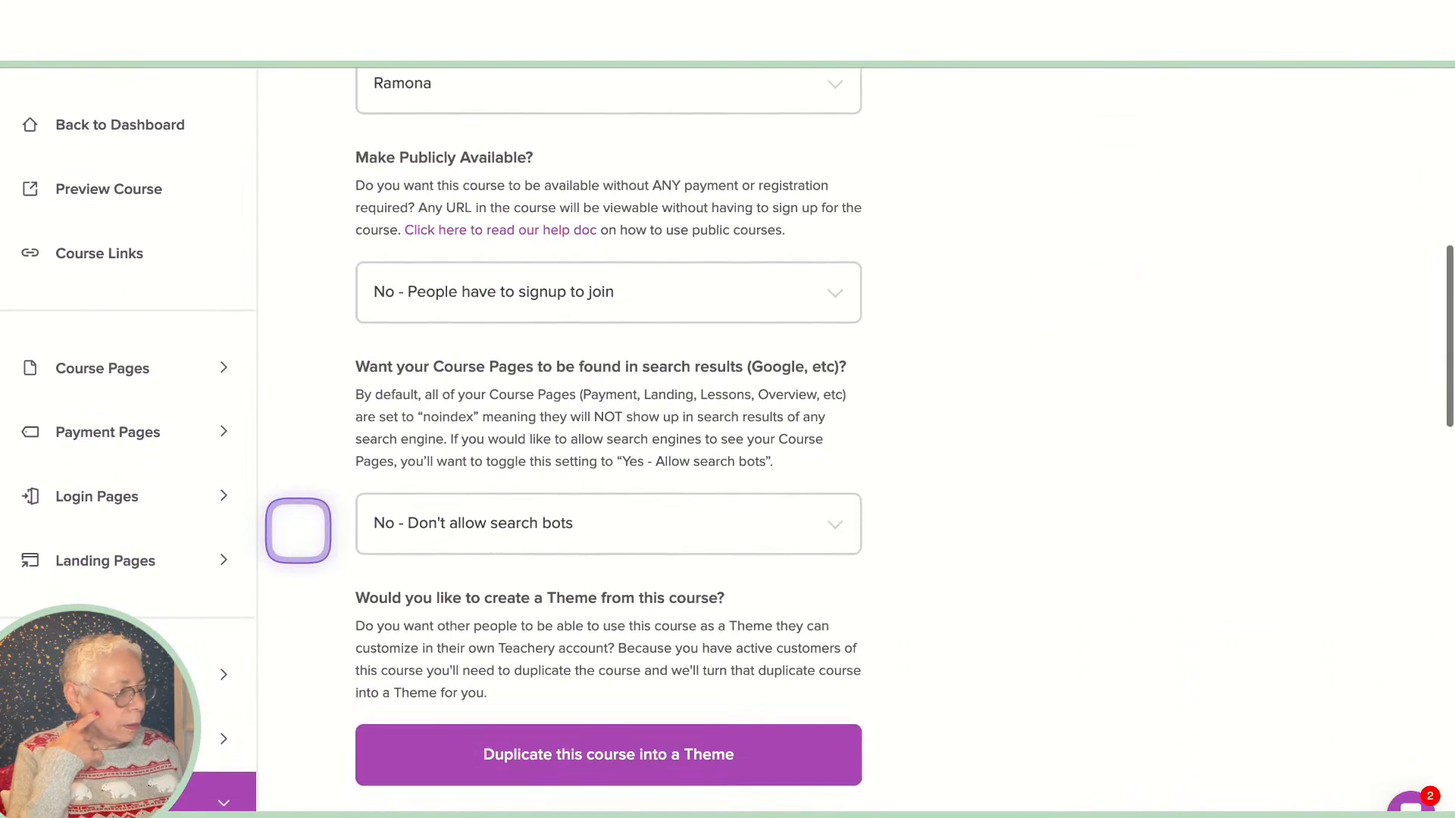
scroll(297, 531, "down", 11)
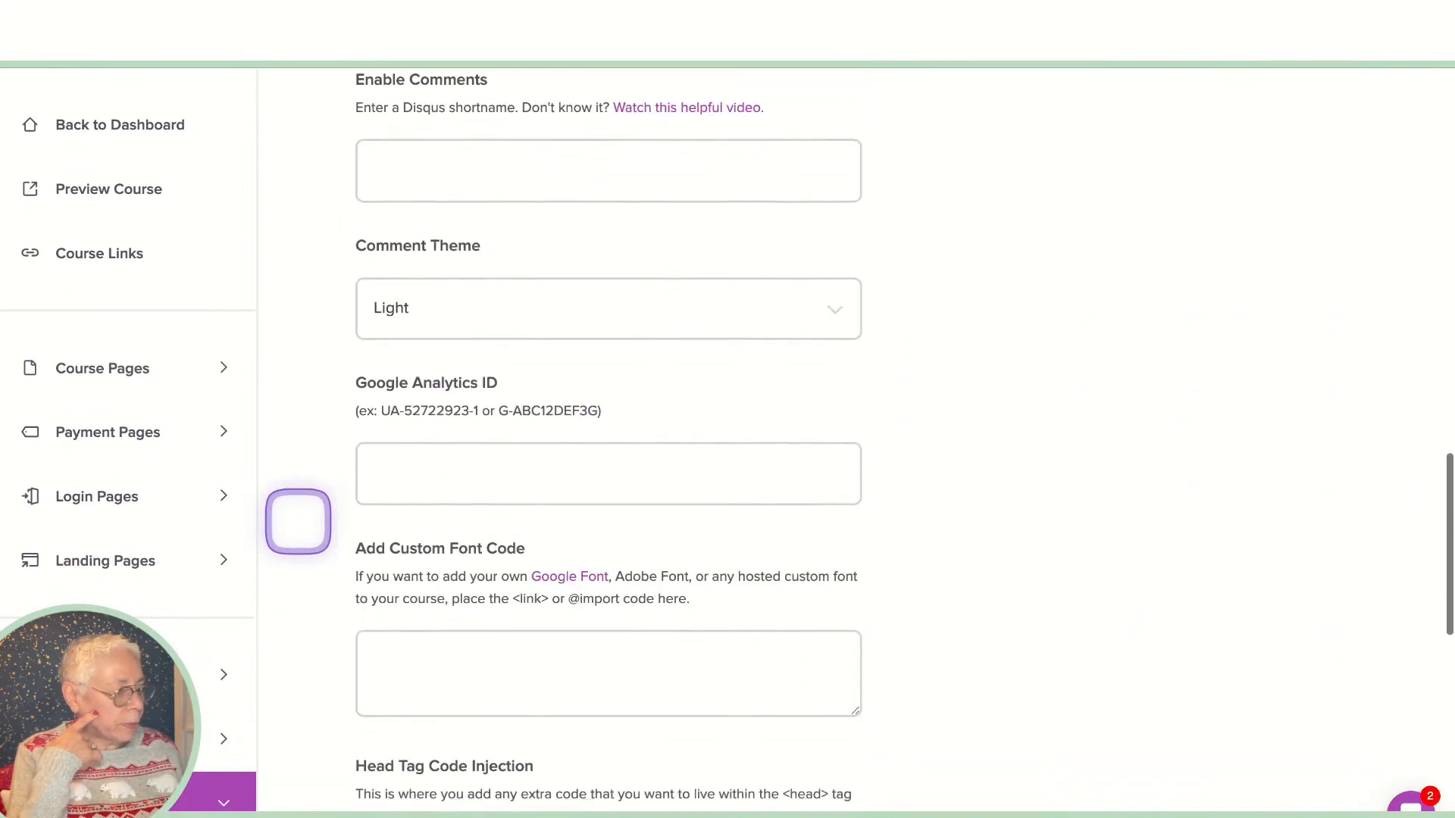
scroll(298, 521, "down", 2)
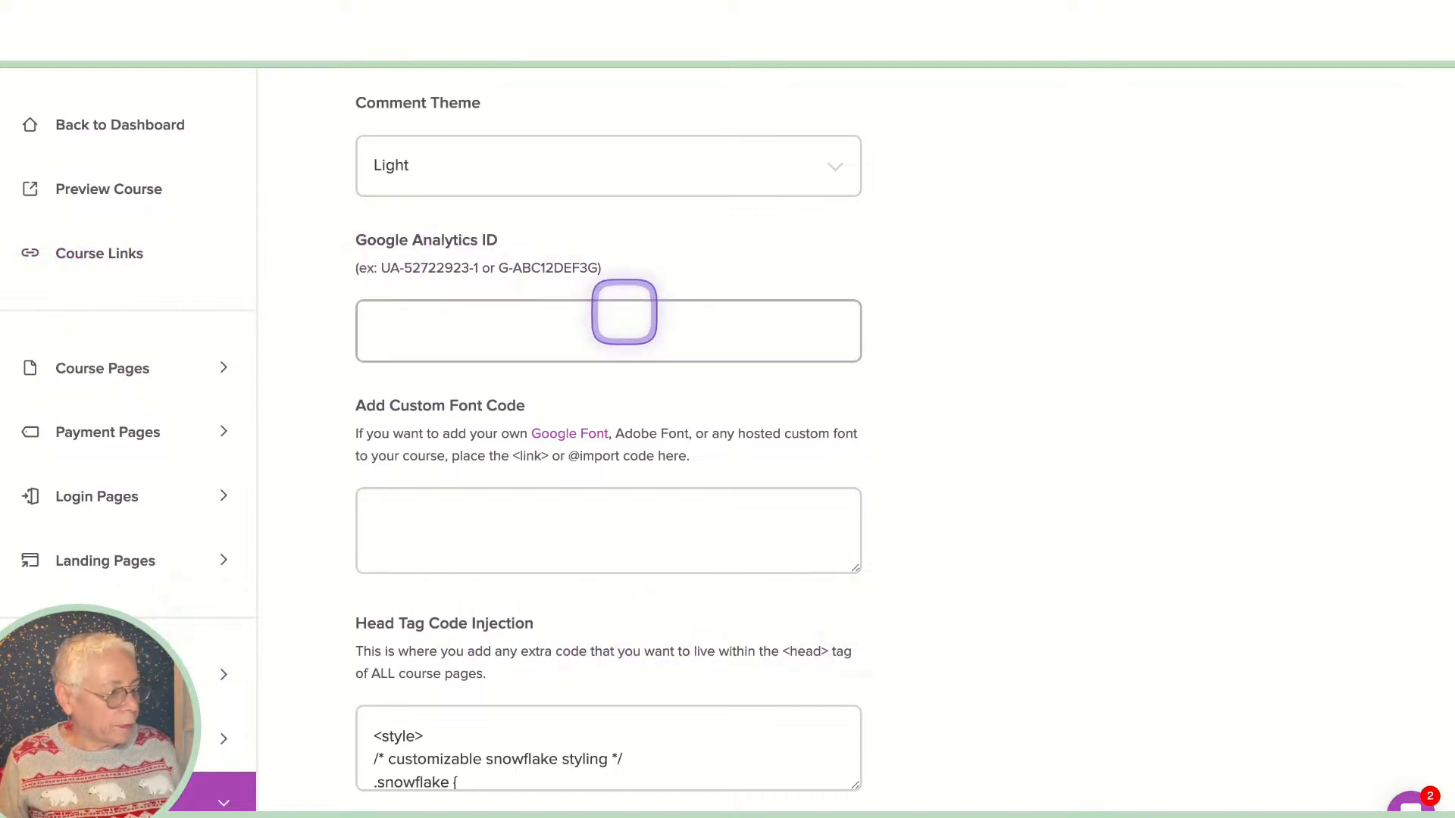
scroll(209, 381, "down", 1)
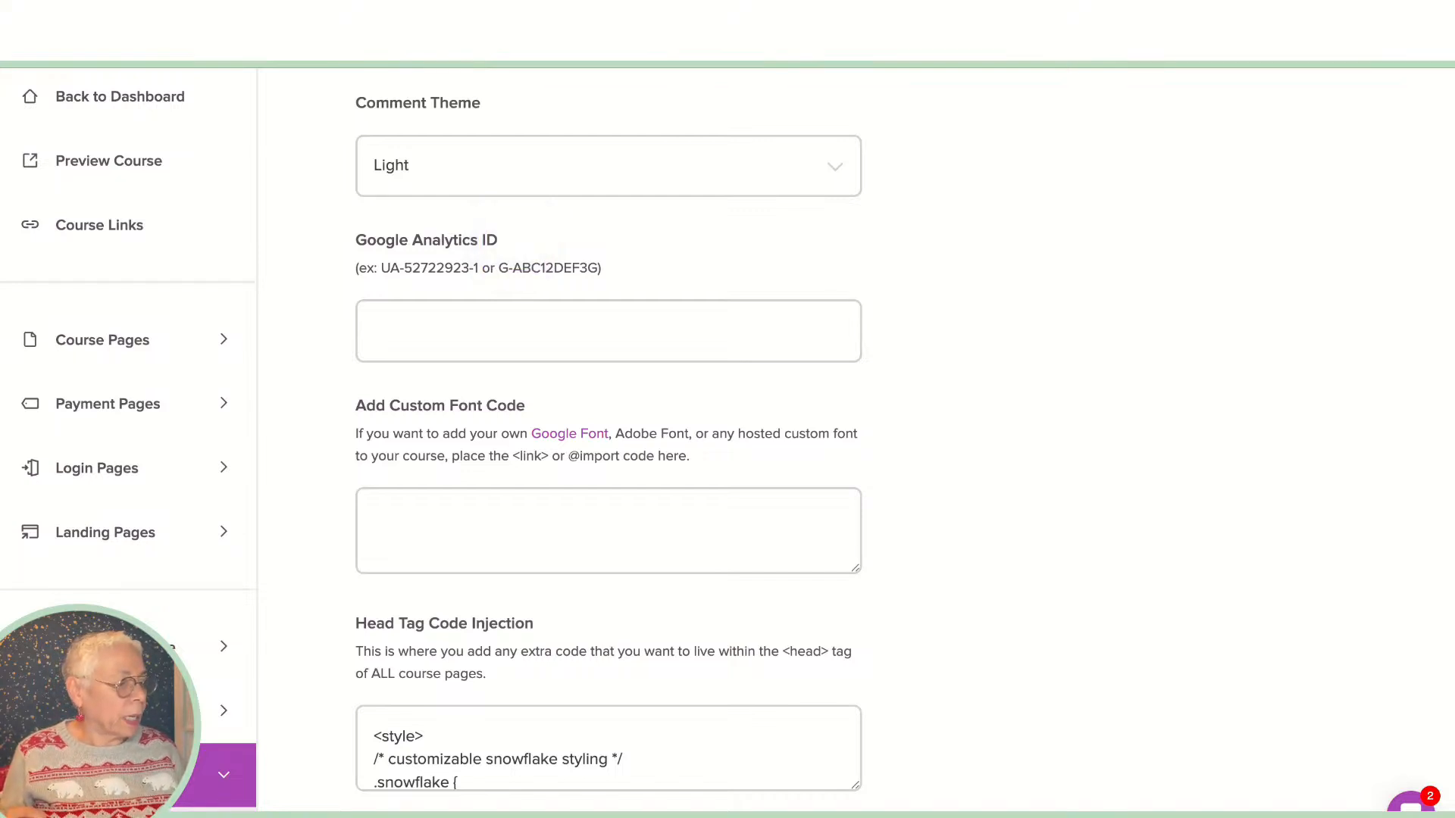
left_click(413, 307)
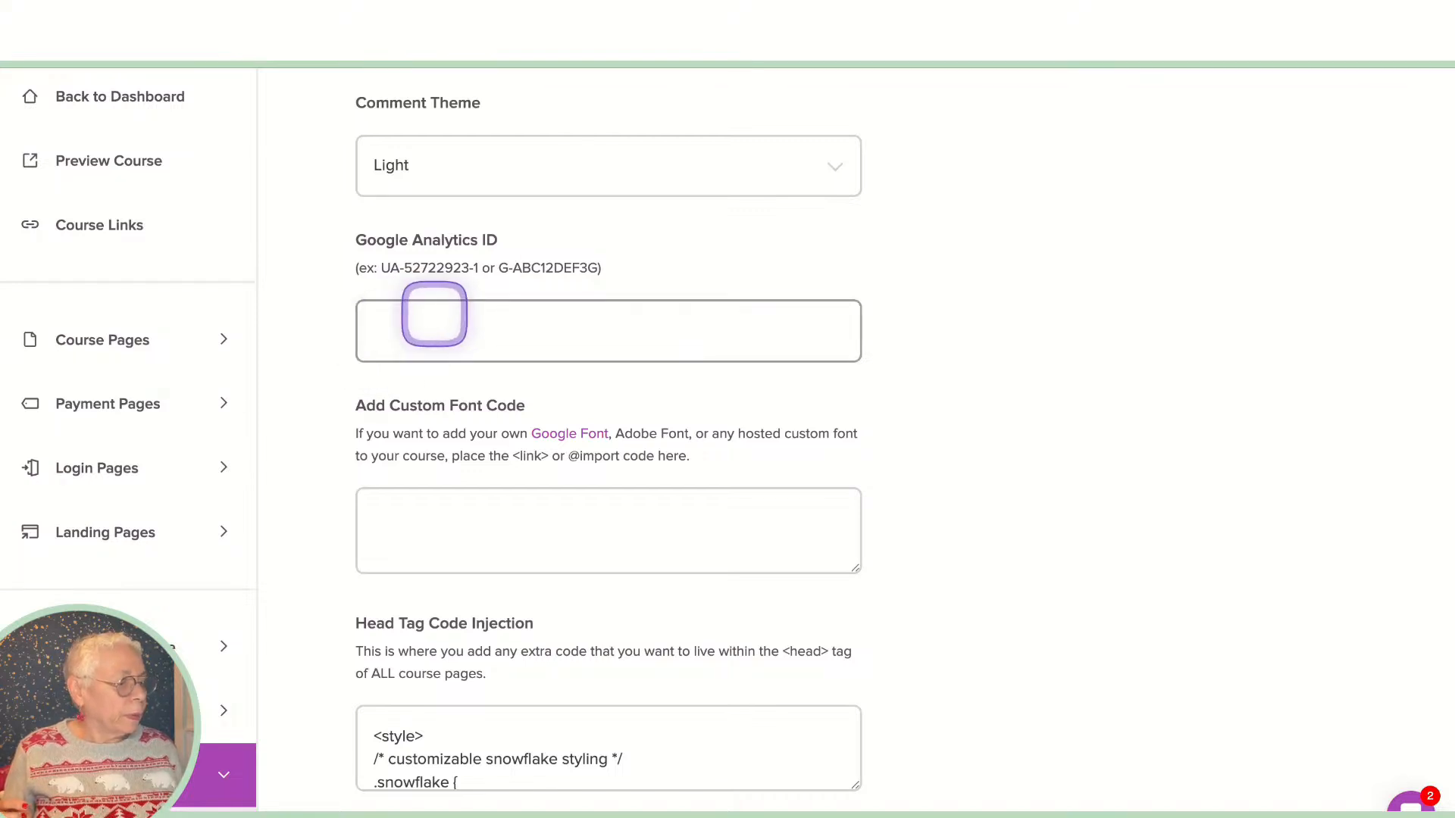
scroll(440, 312, "down", 2)
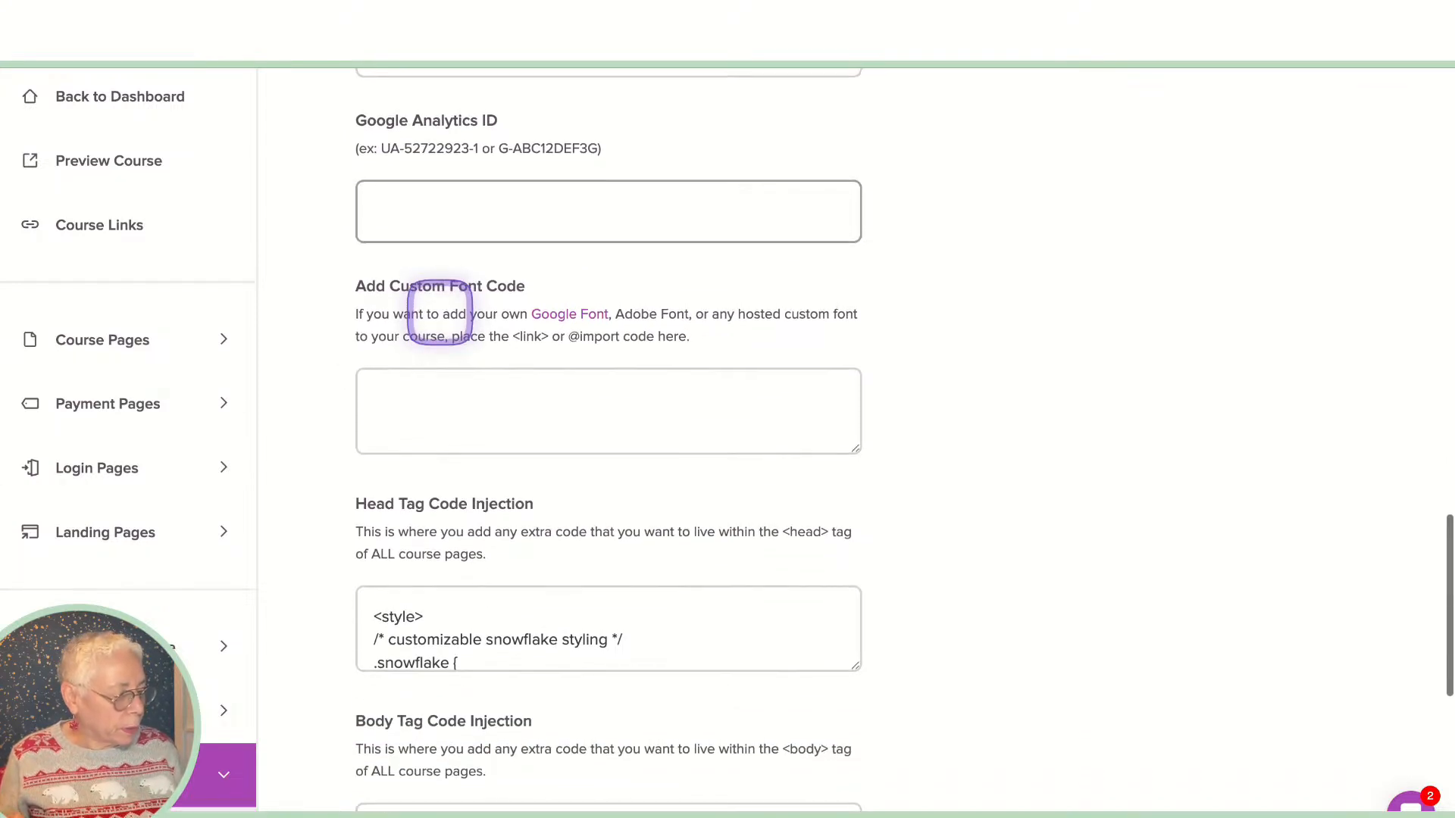
scroll(440, 312, "up", 1)
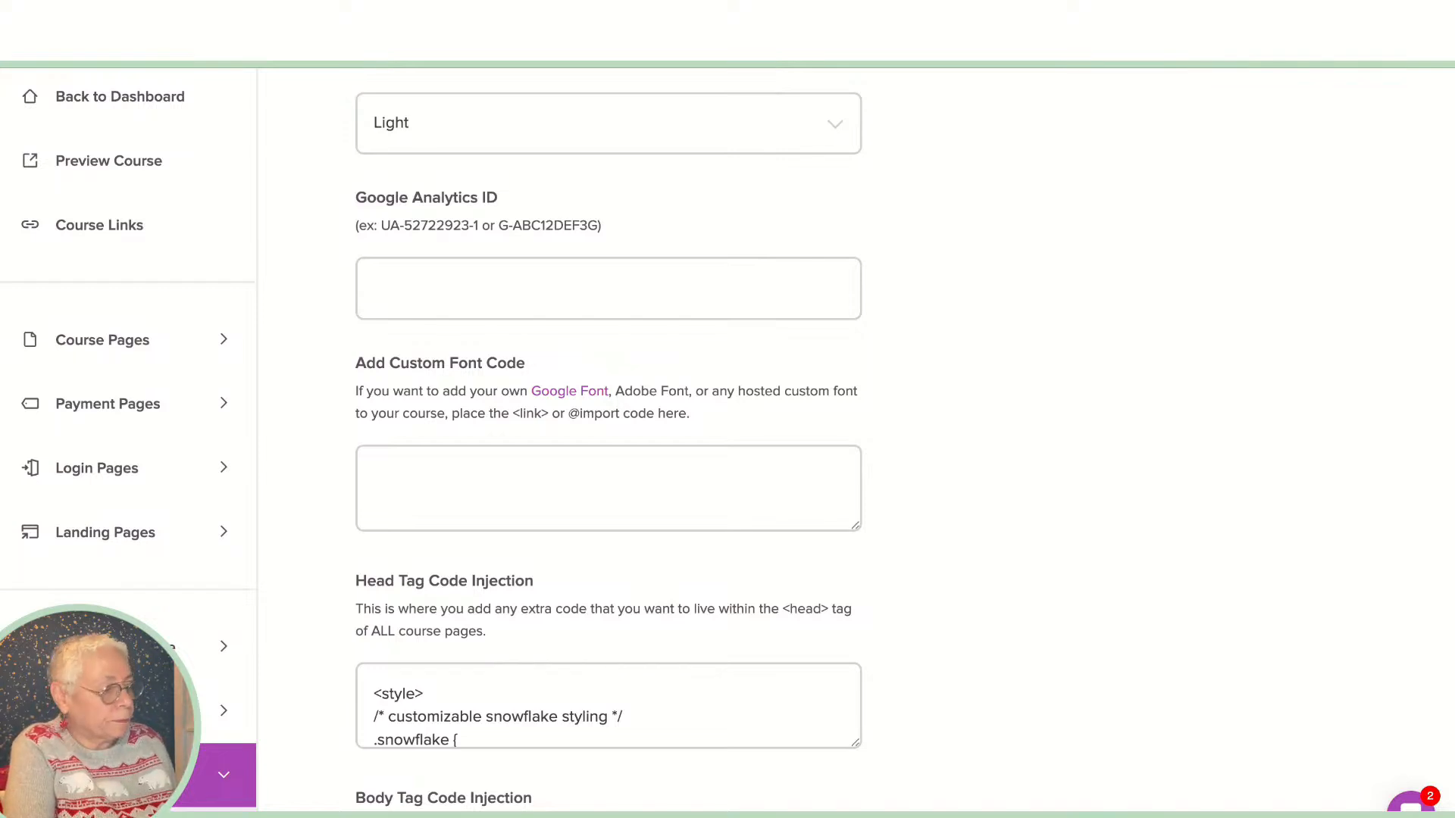
scroll(448, 587, "down", 3)
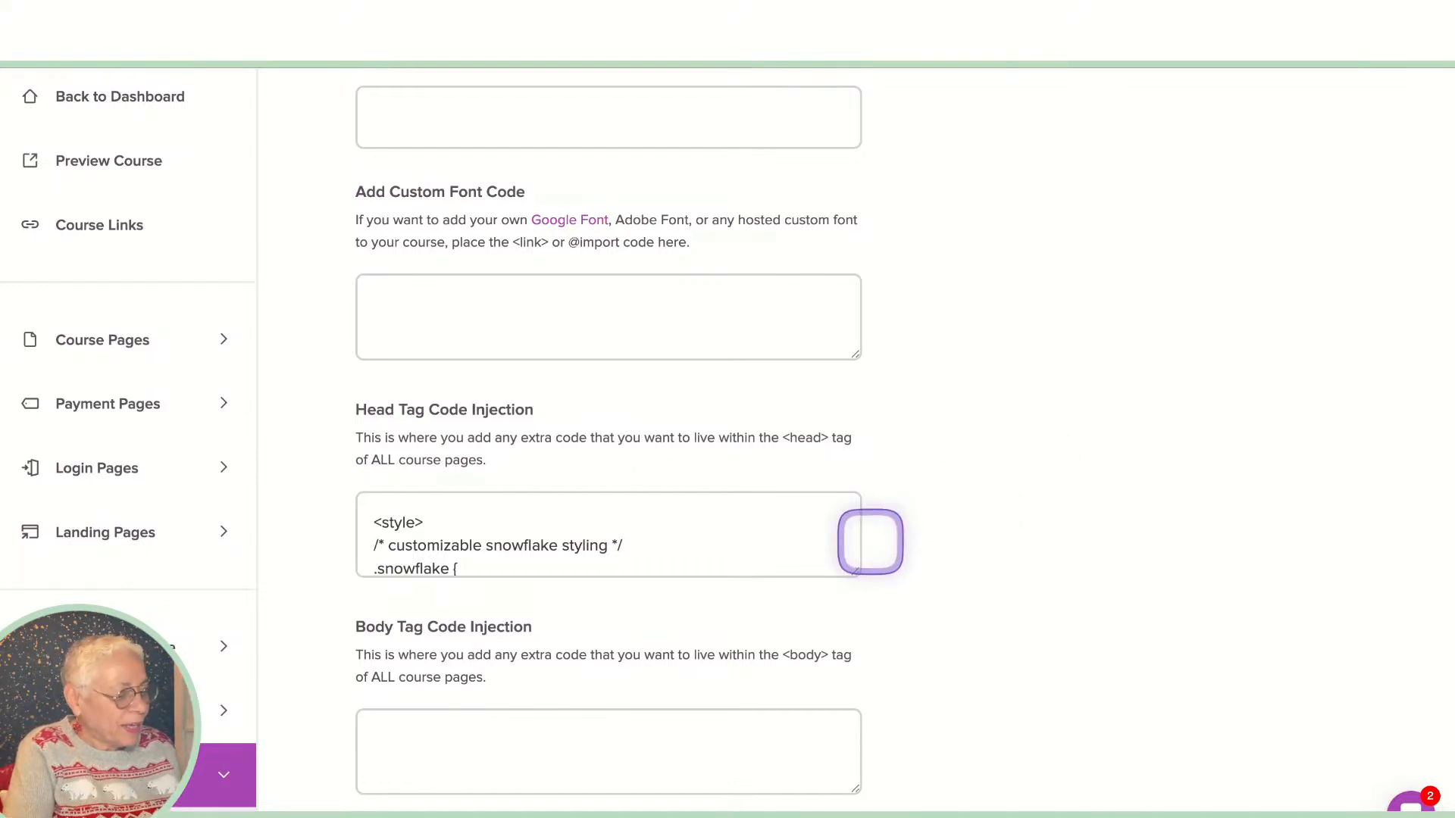
Step: Enlarge the Head Tag Code Injection box and examine the snowflake styling code and markup it contains
scroll(698, 525, "down", 1)
scroll(700, 528, "down", 10)
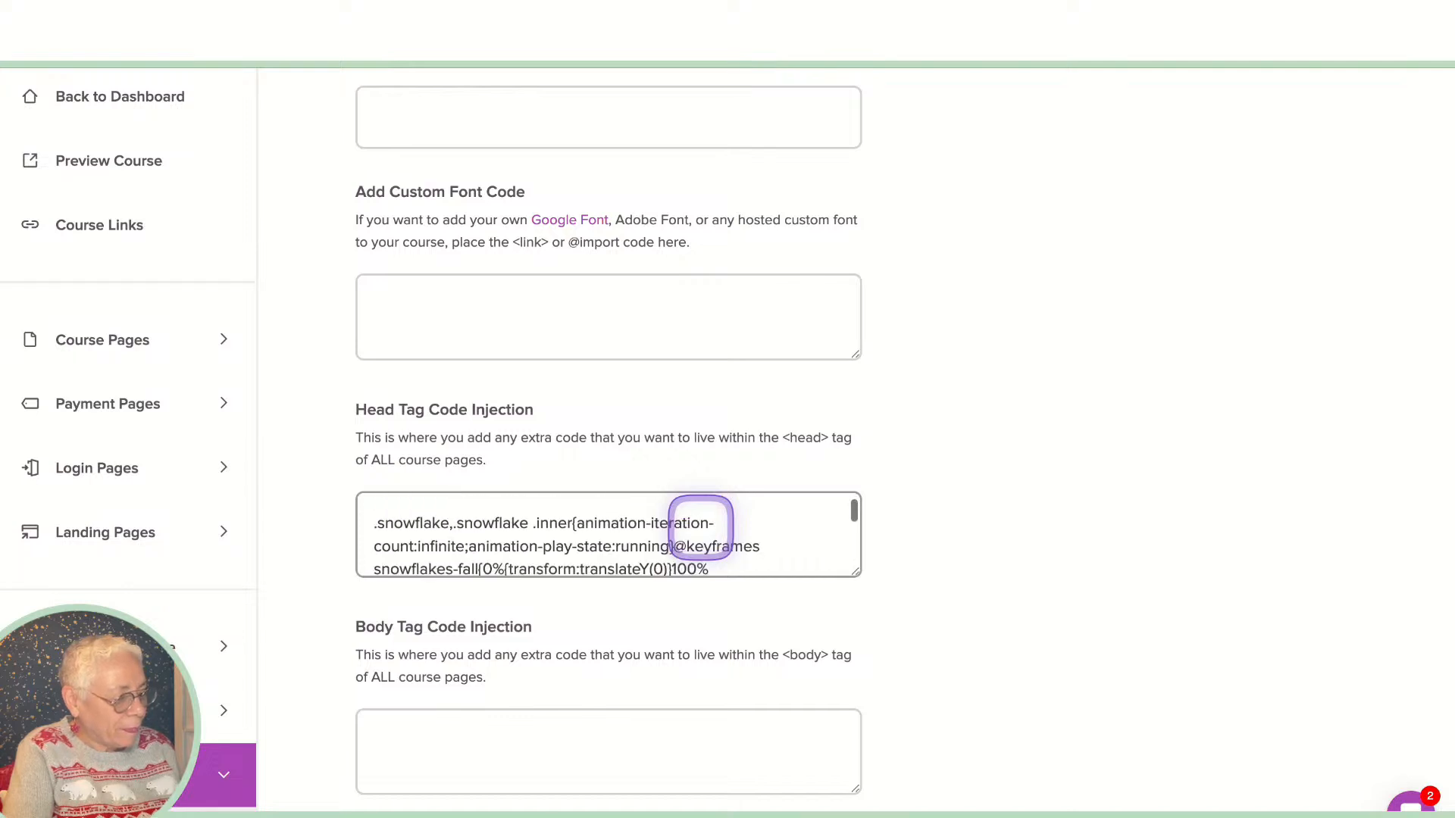
scroll(609, 535, "down", 10)
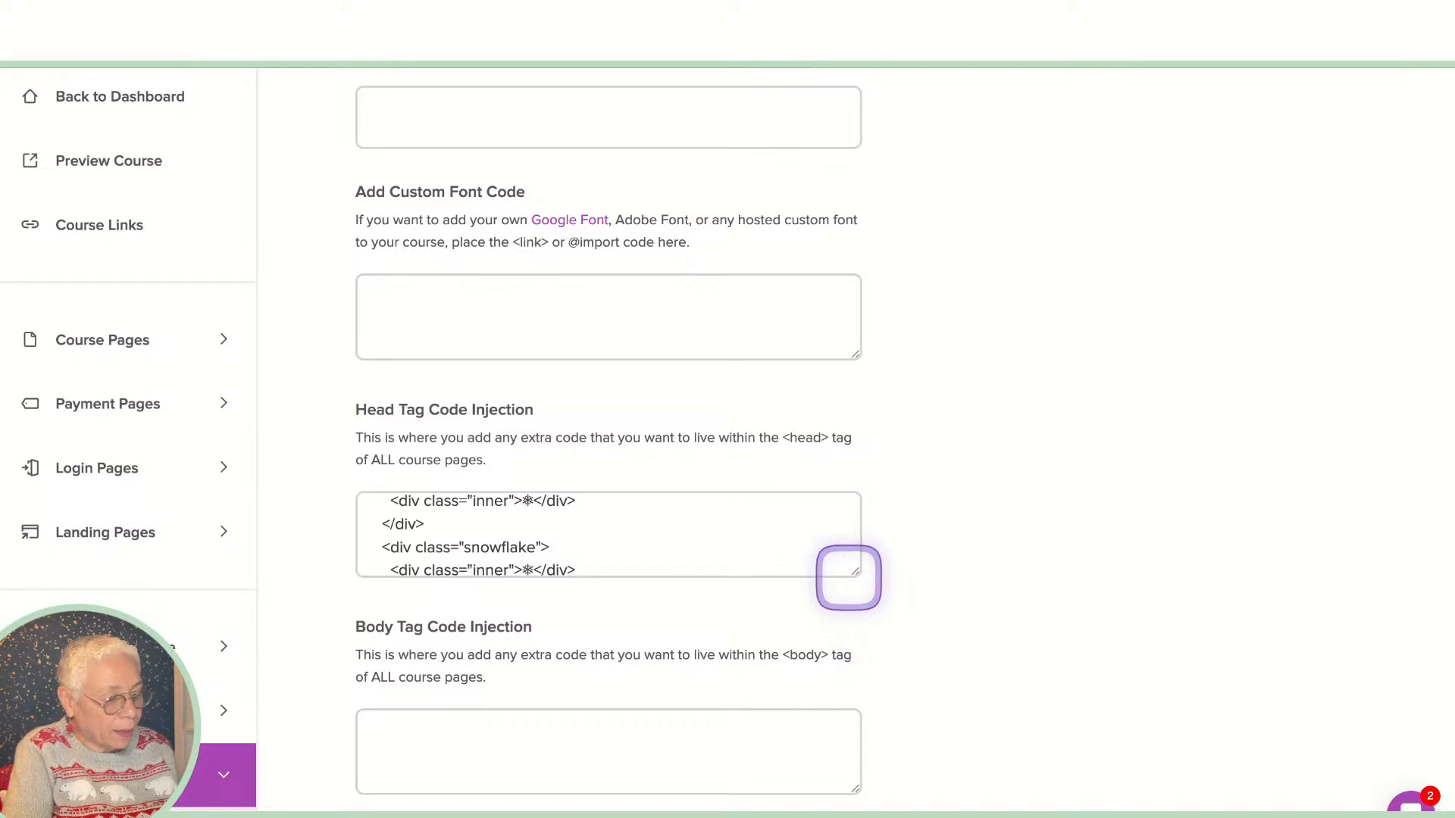
left_click_drag(854, 573, 1023, 783)
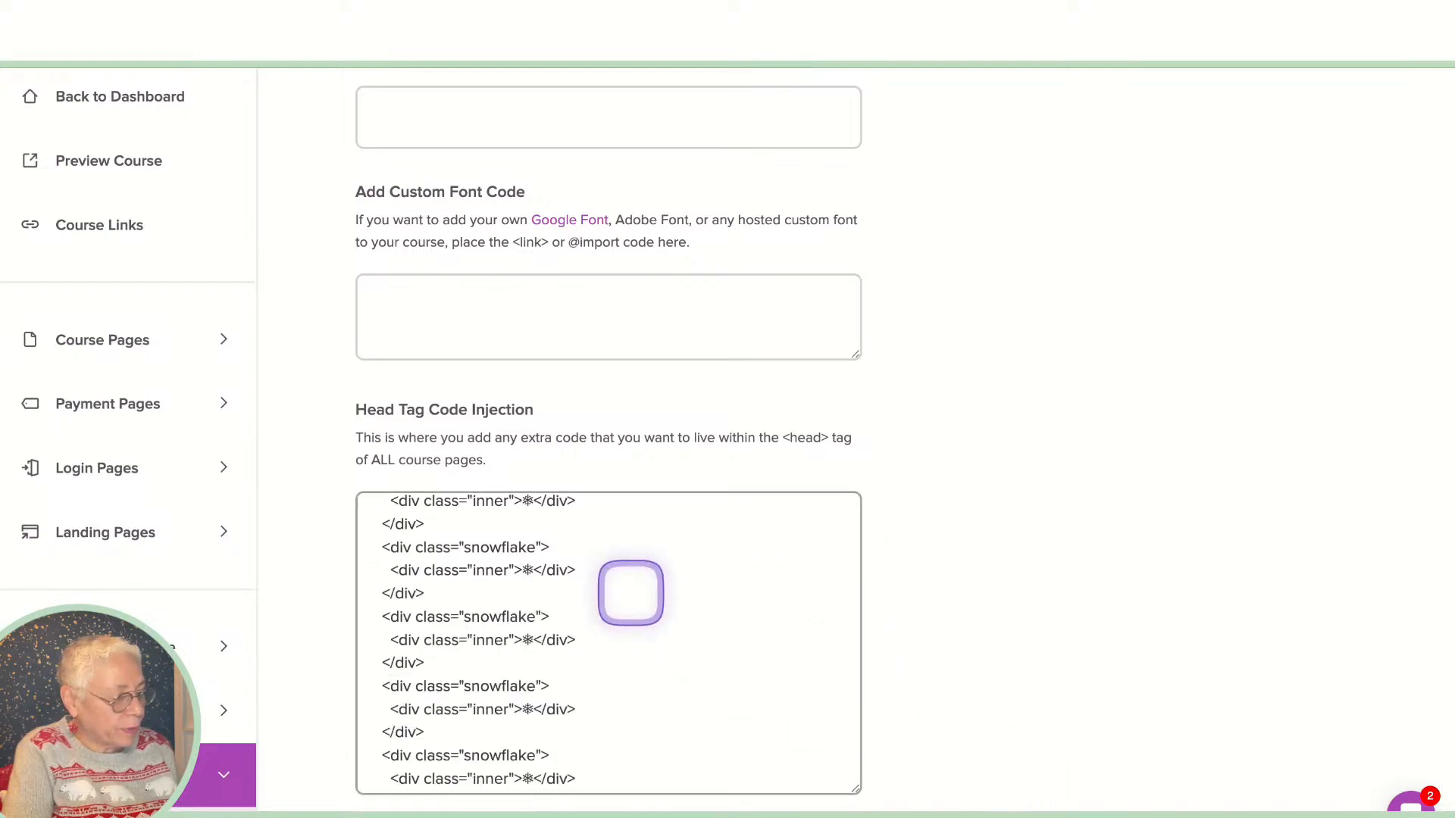
scroll(629, 589, "up", 5)
scroll(628, 587, "up", 10)
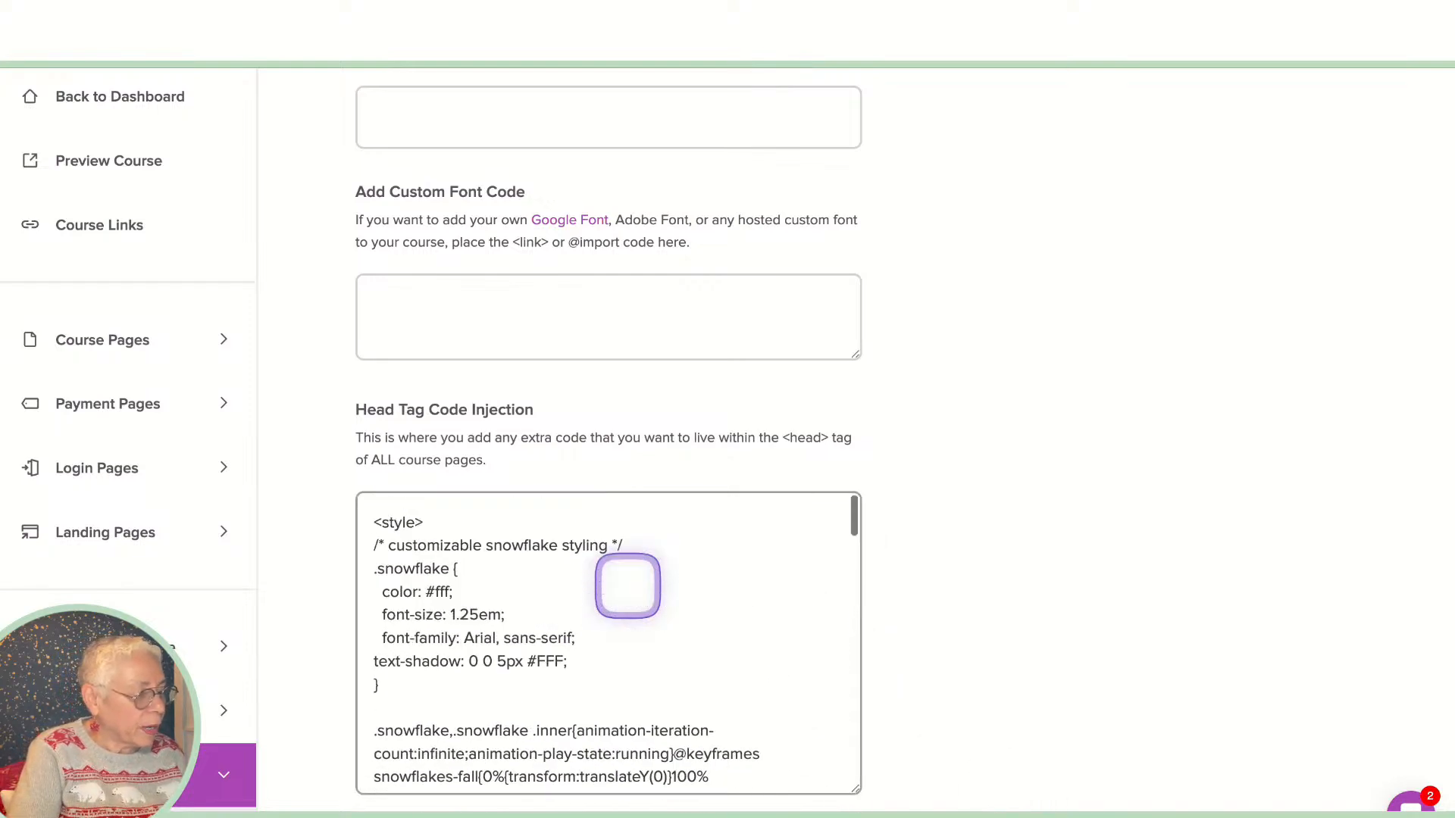
scroll(629, 587, "up", 2)
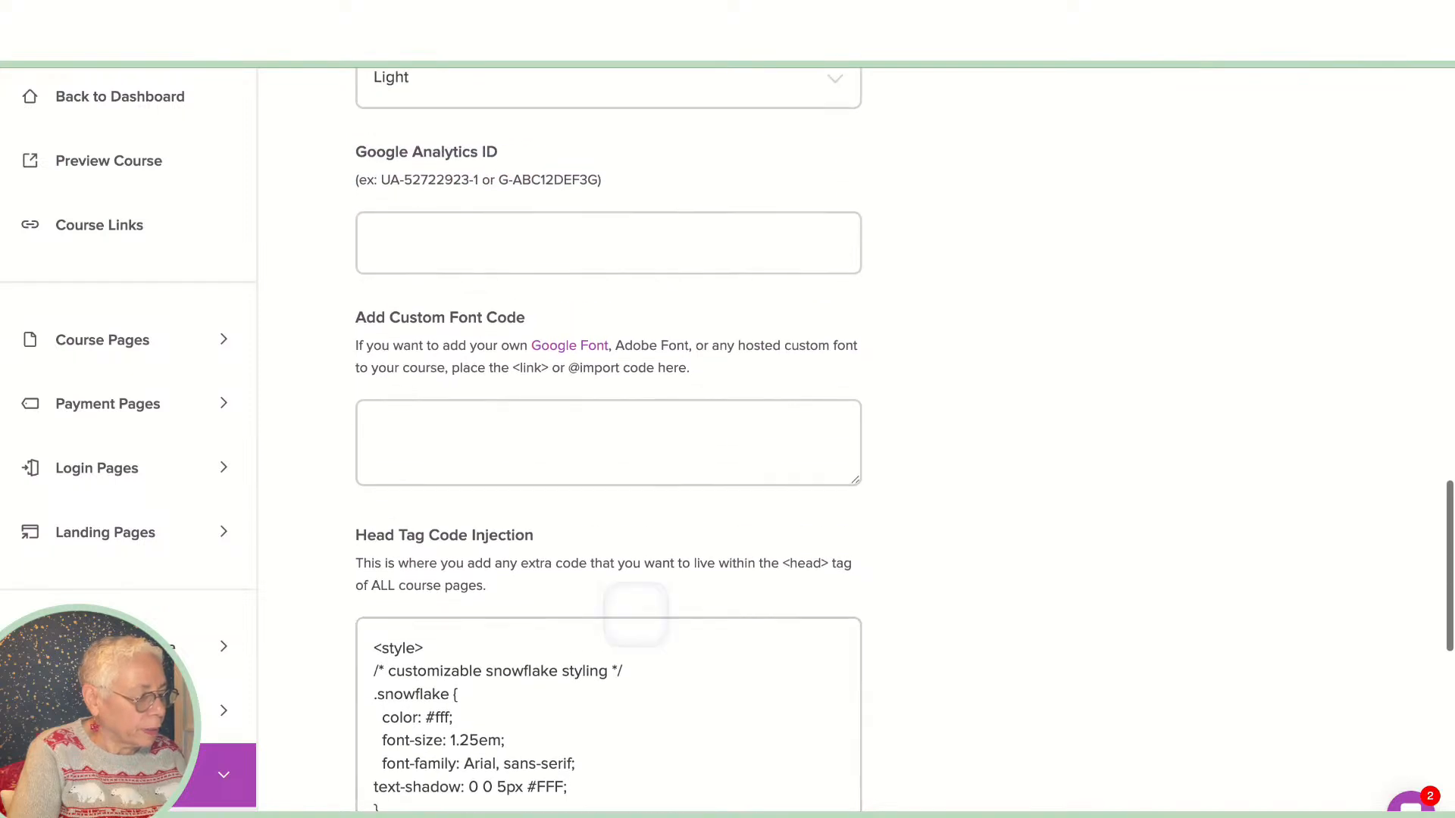
scroll(1053, 682, "down", 2)
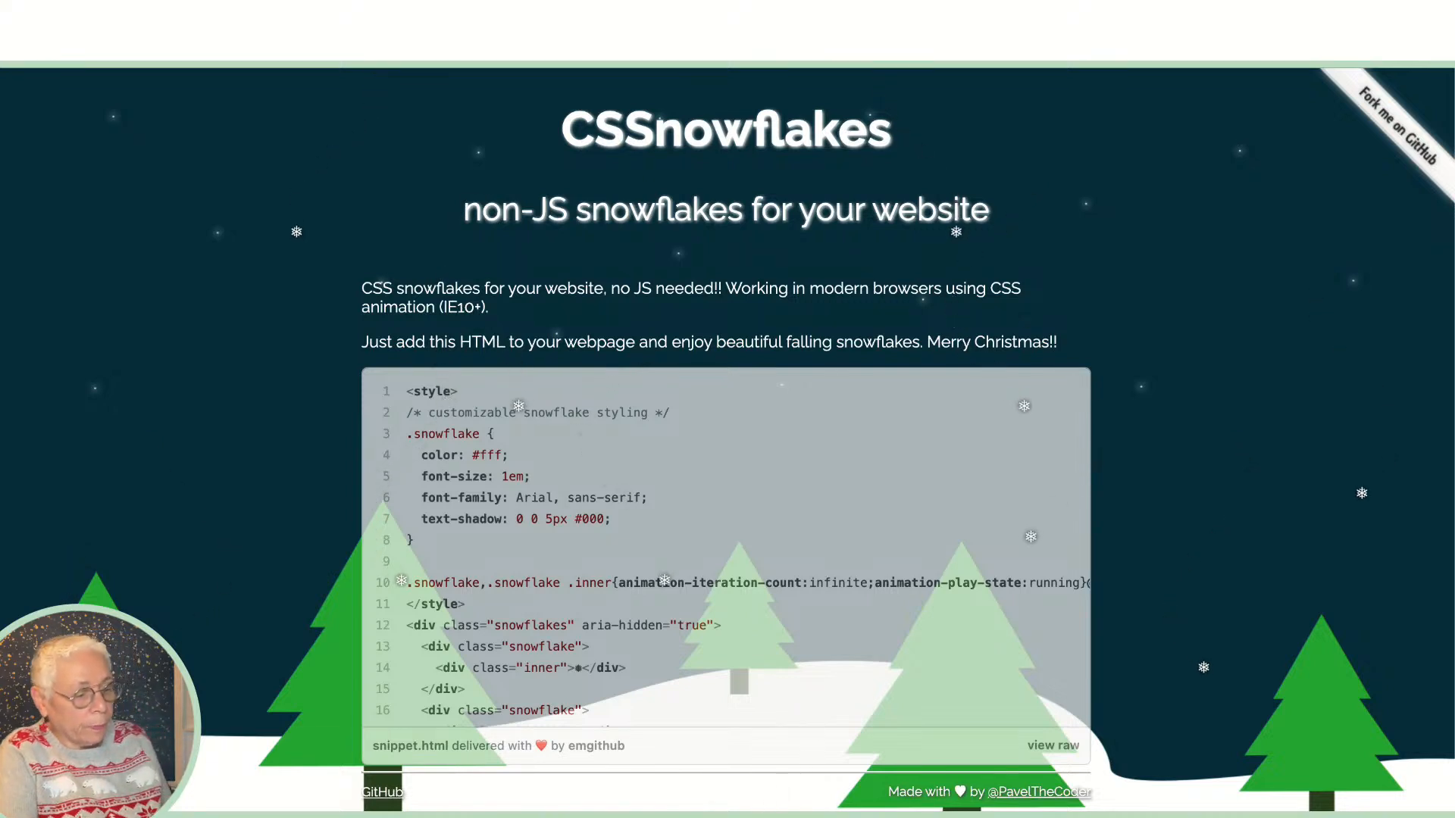
Step: Examine the full snippet.html code on the CSSnowflakes website, down to its closing lines and back to the start
scroll(383, 462, "down", 3)
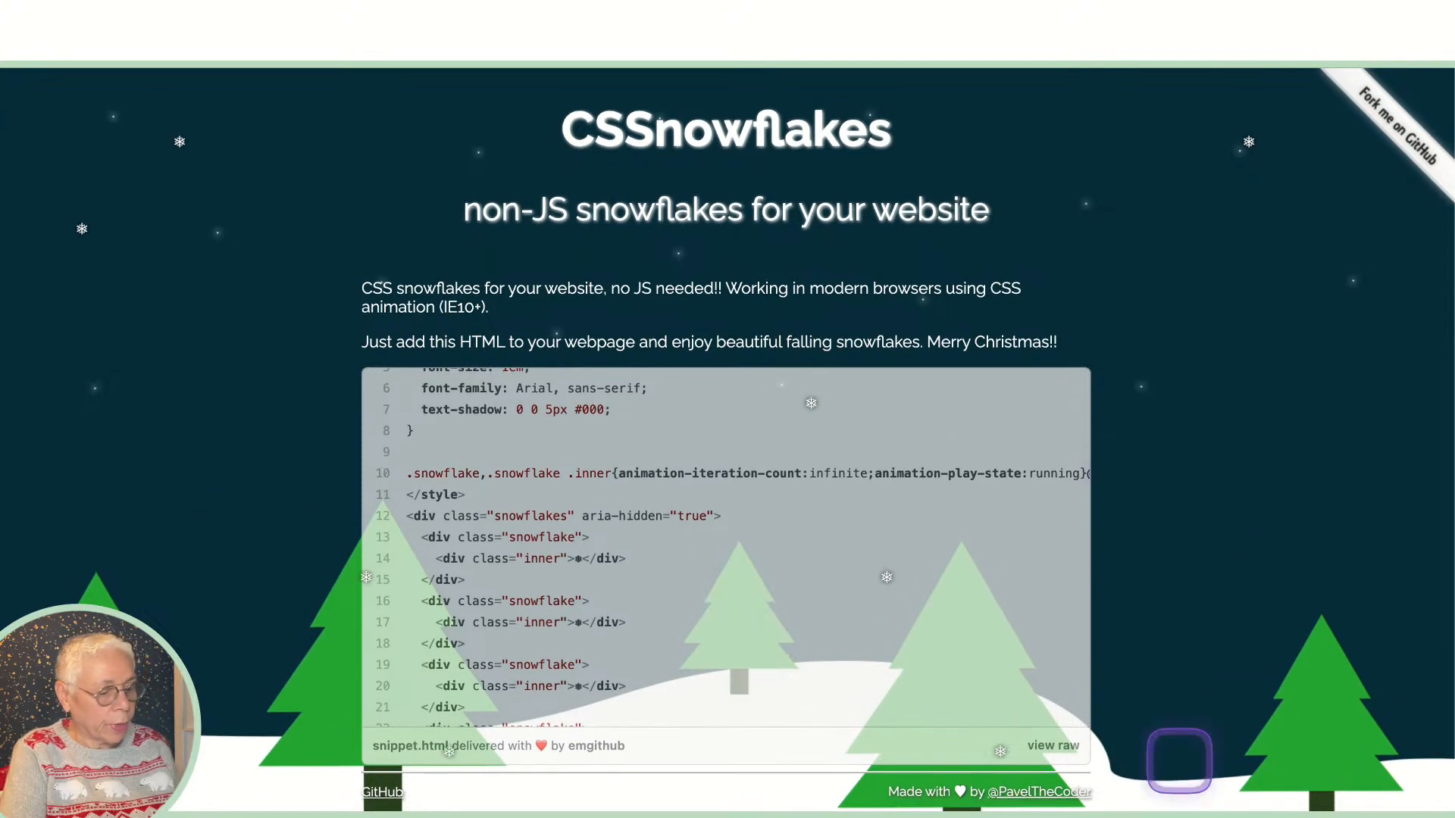
scroll(931, 626, "down", 10)
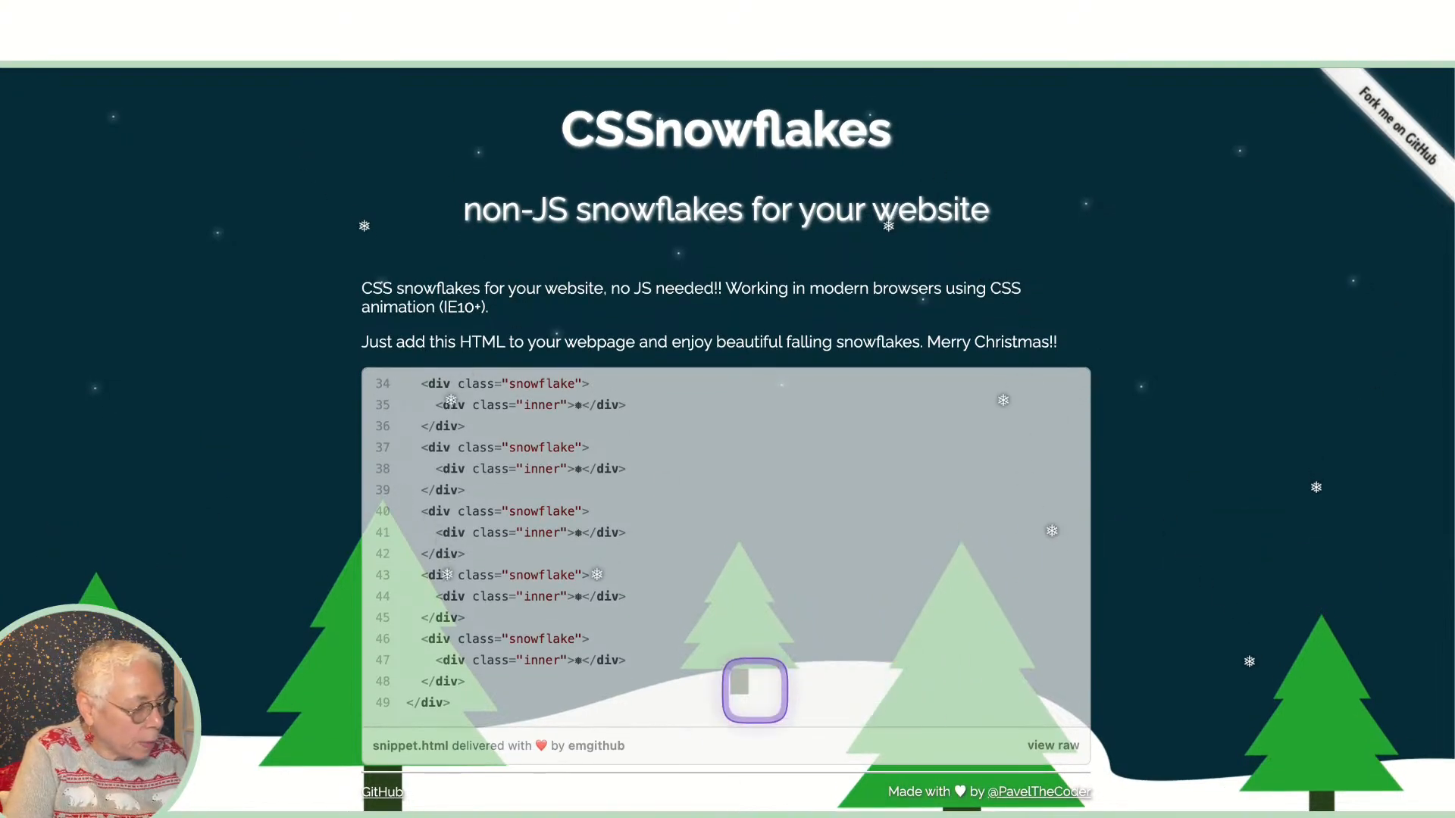
scroll(671, 470, "up", 10)
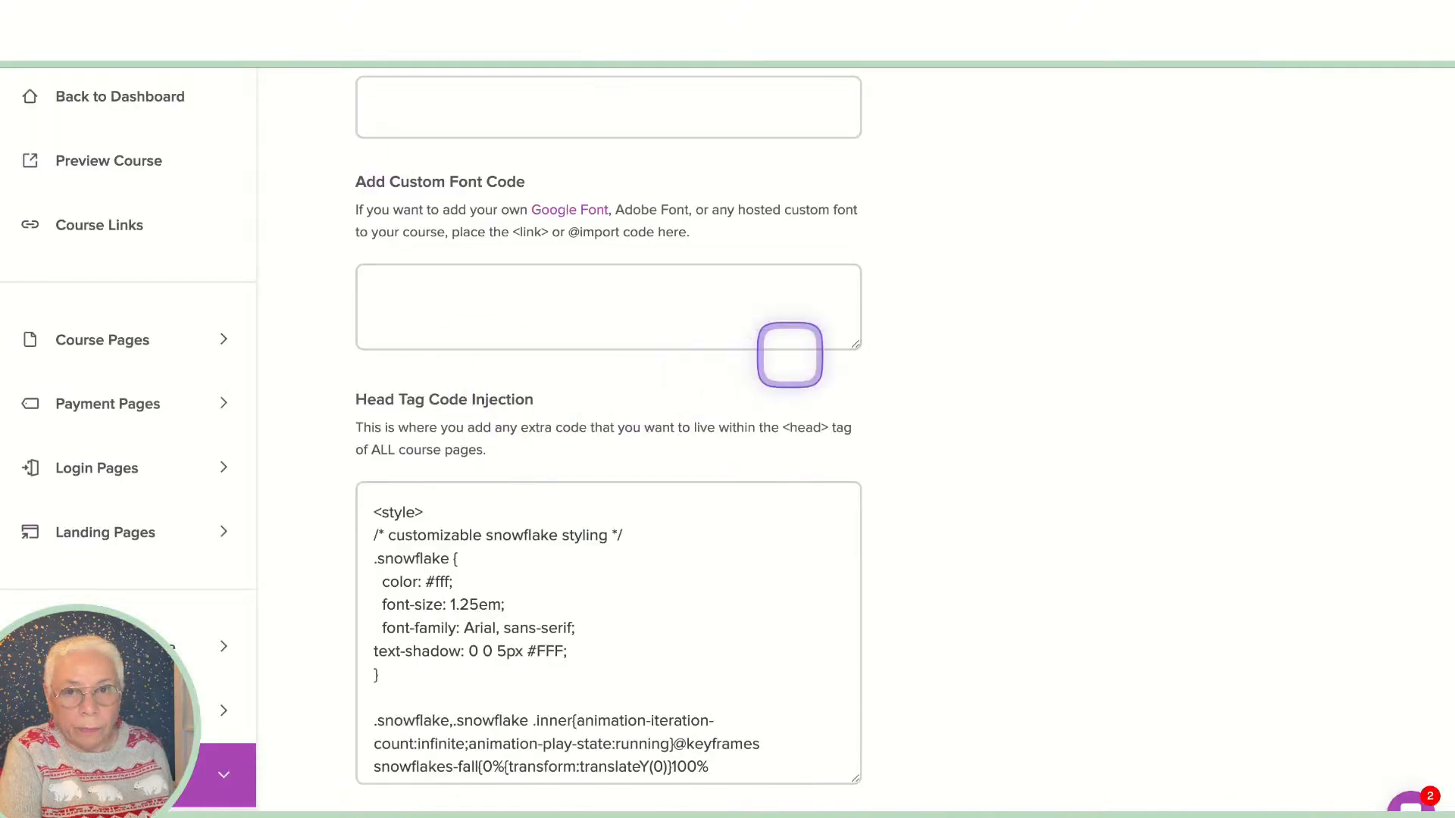
Step: Switch back to Teachery's Course Options and review the fields from head tag code to default course page, ending at the page's beginning
left_click(584, 546)
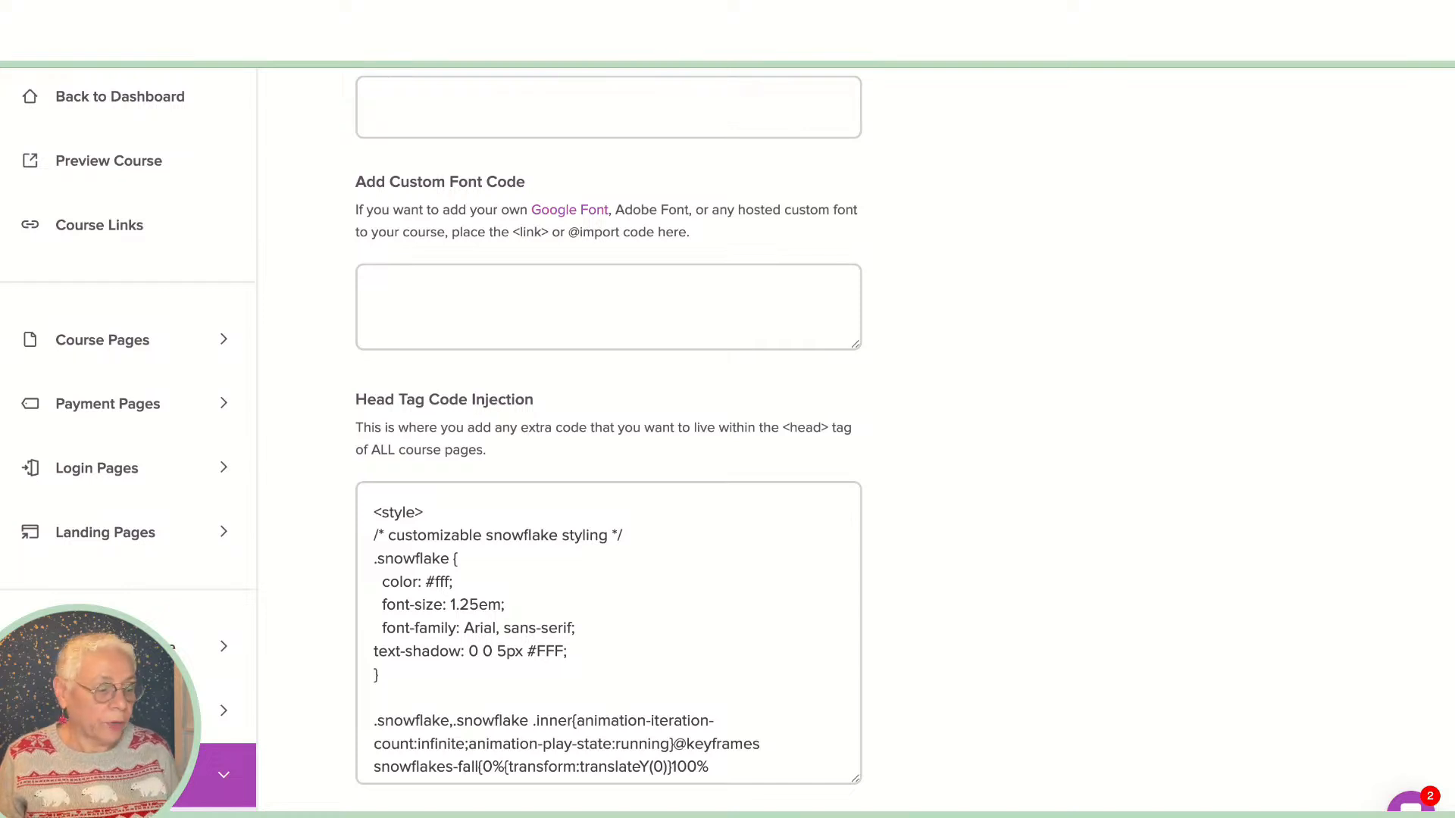
scroll(872, 573, "down", 4)
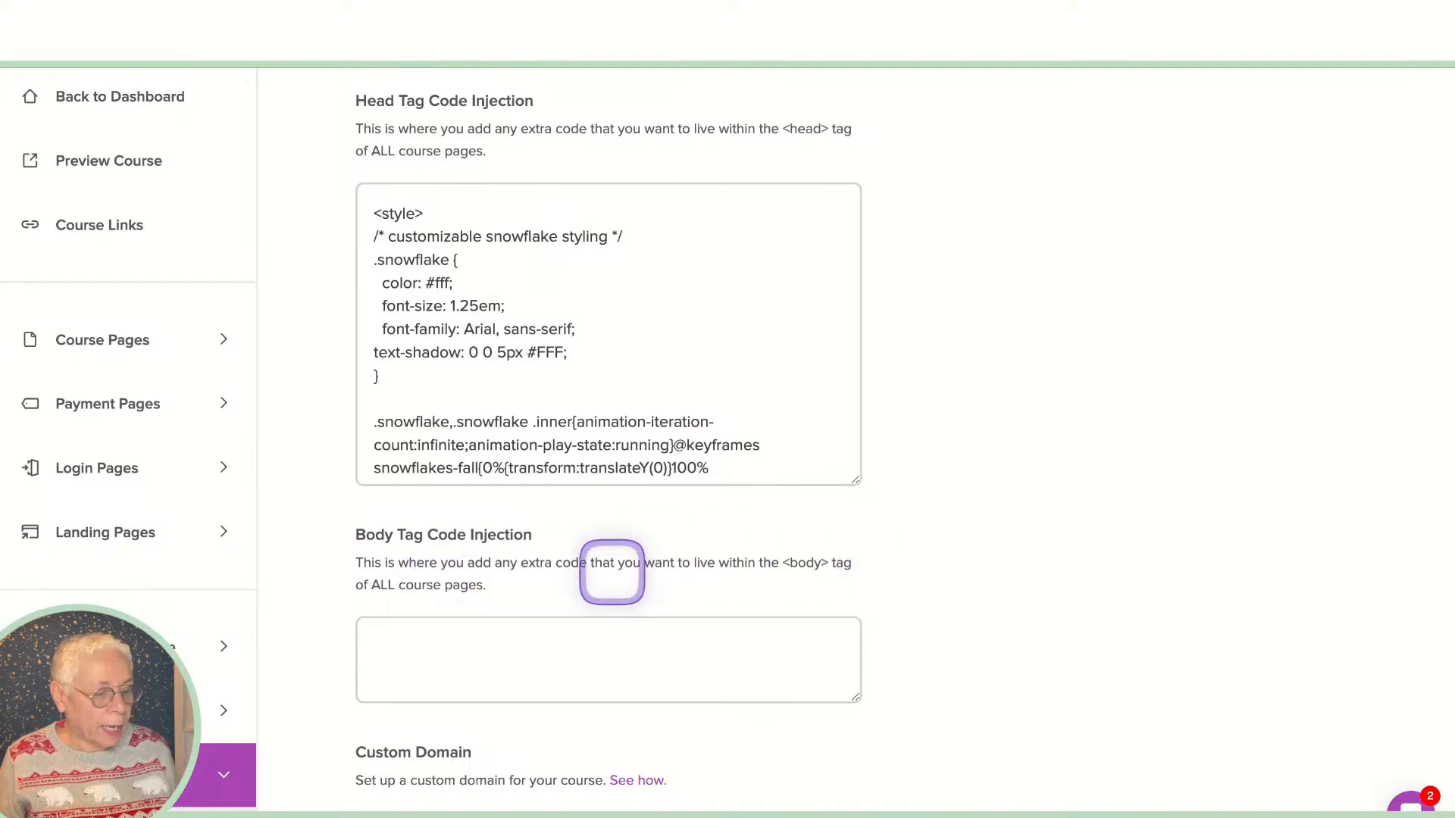
scroll(885, 623, "down", 3)
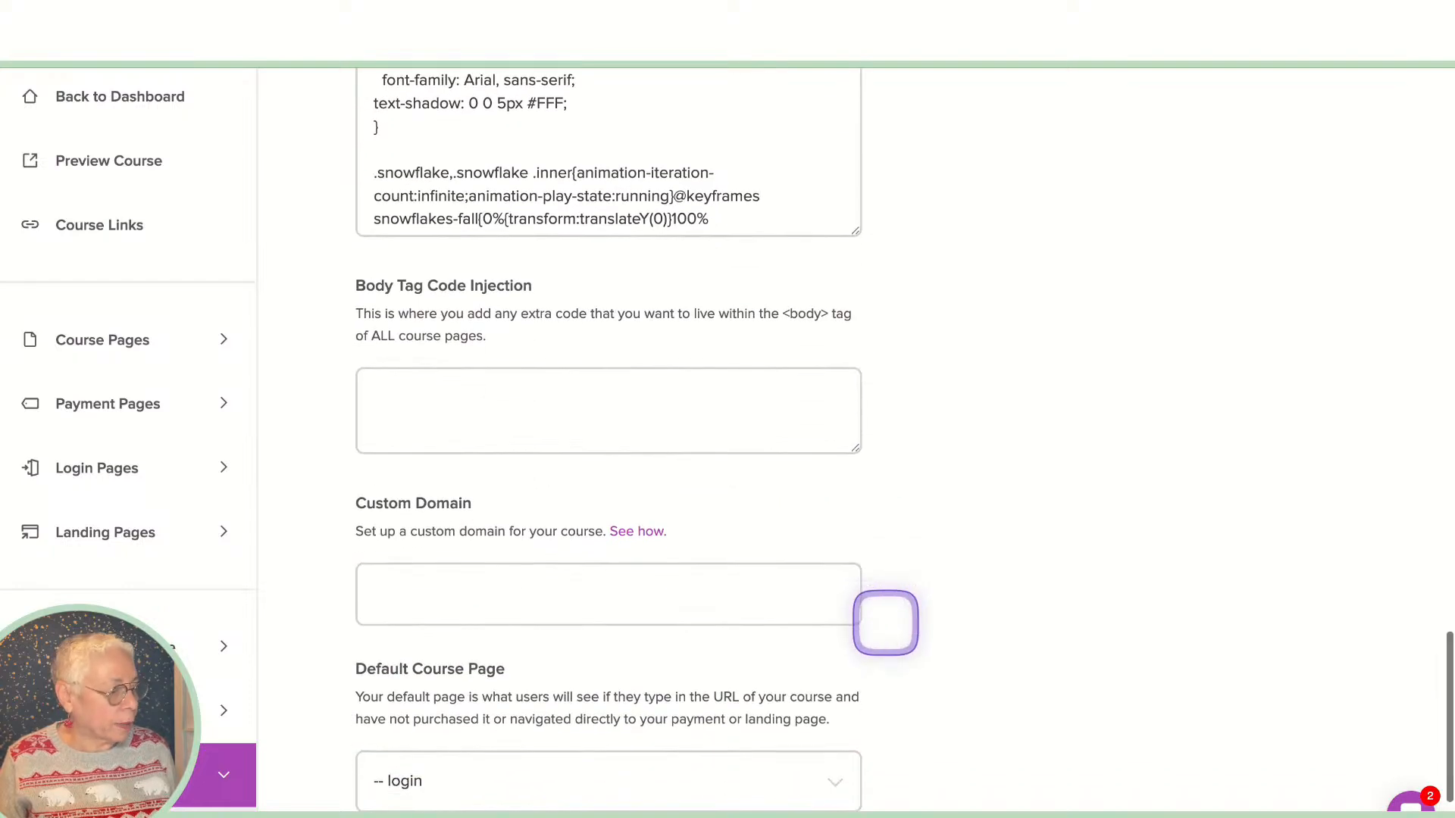
scroll(891, 610, "down", 2)
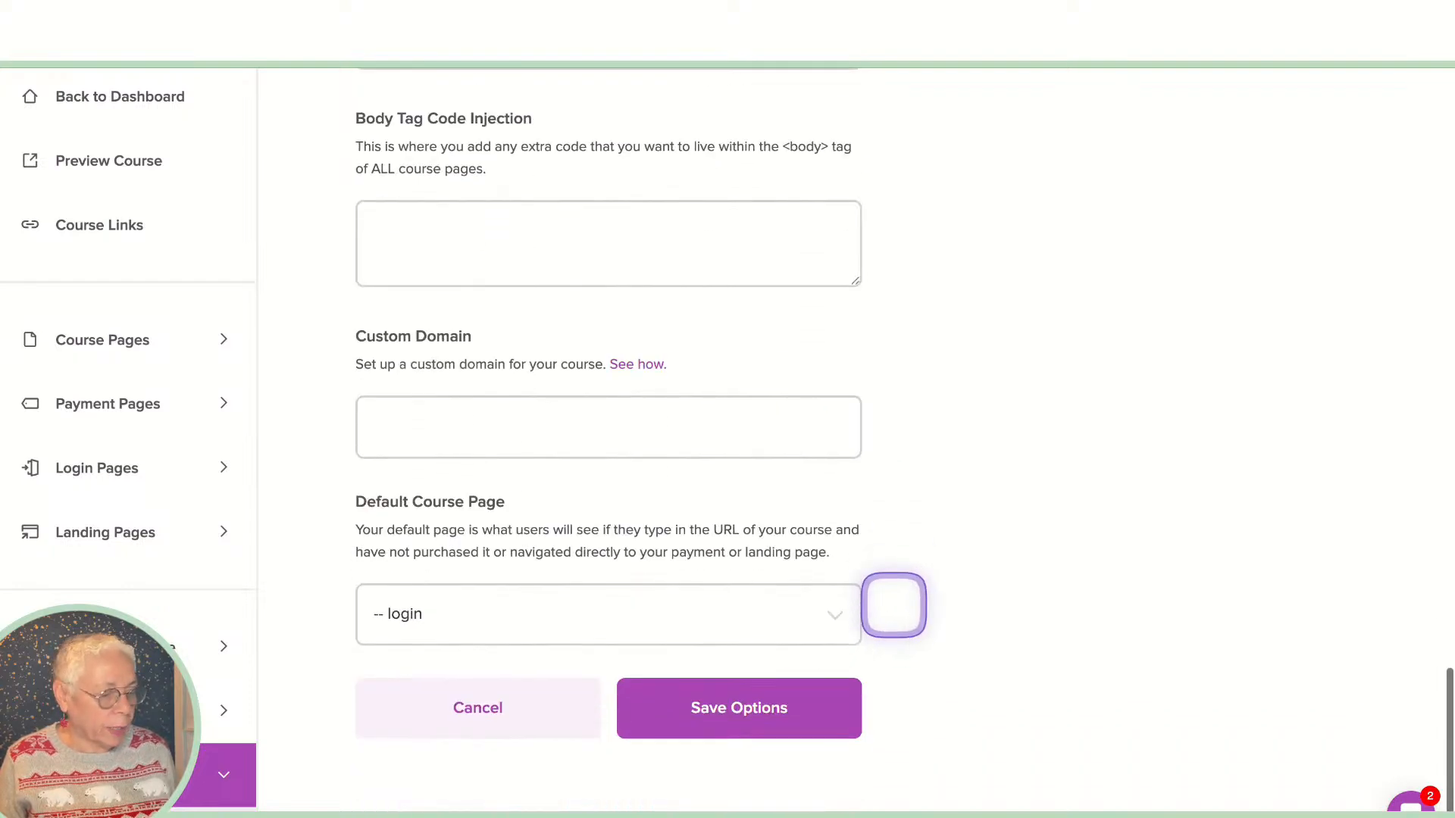
scroll(894, 606, "down", 1)
scroll(894, 605, "up", 20)
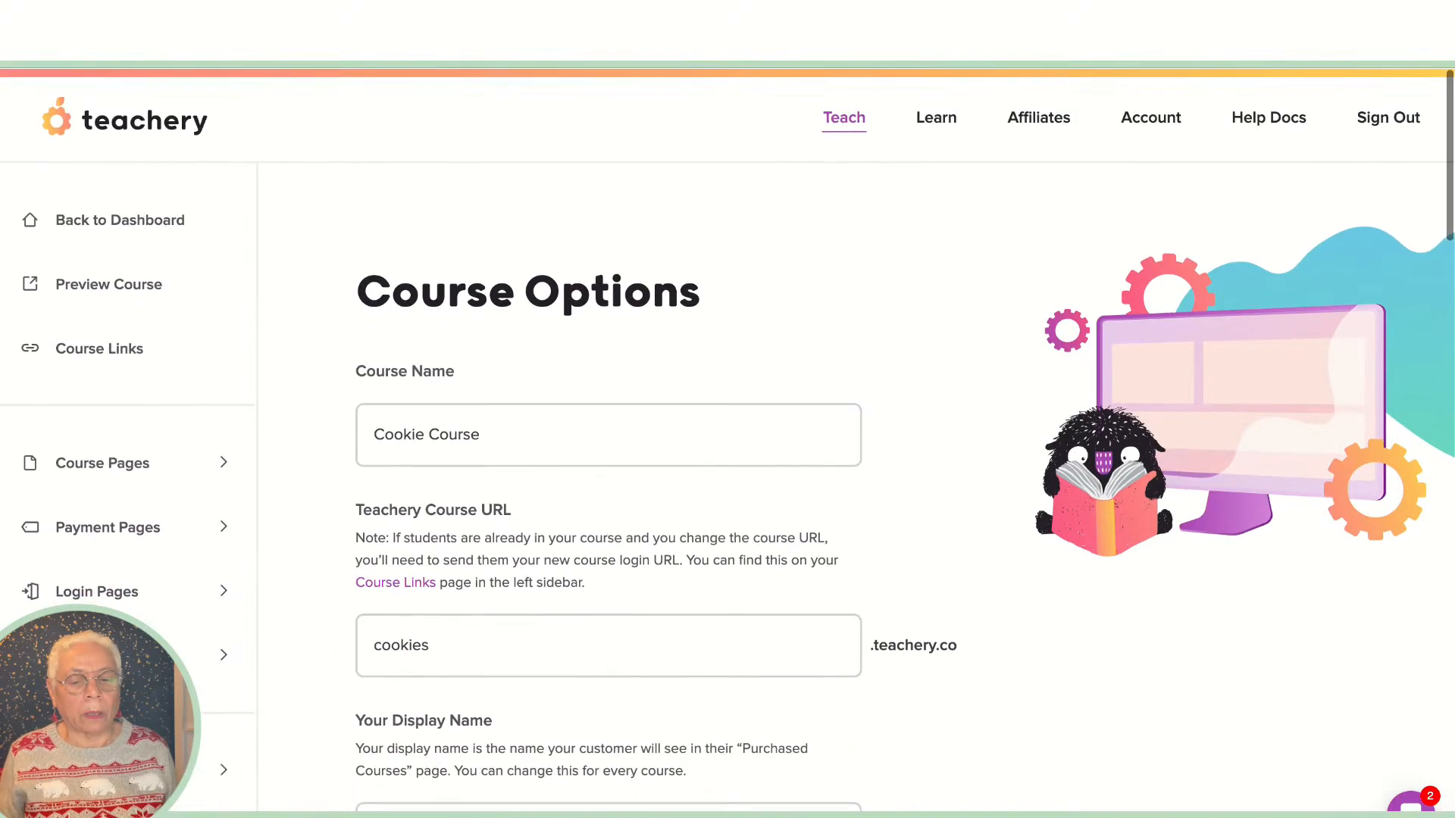